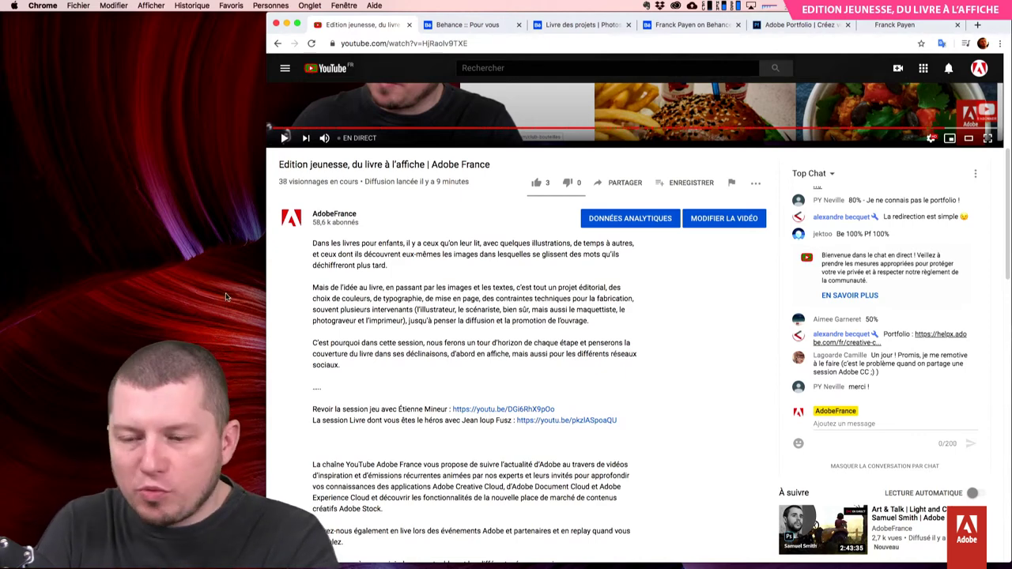
- Show the file information for LivreNuages.ai and move Livre Collection Nuages 2020.ai beside it on the desktop
key(super+h)
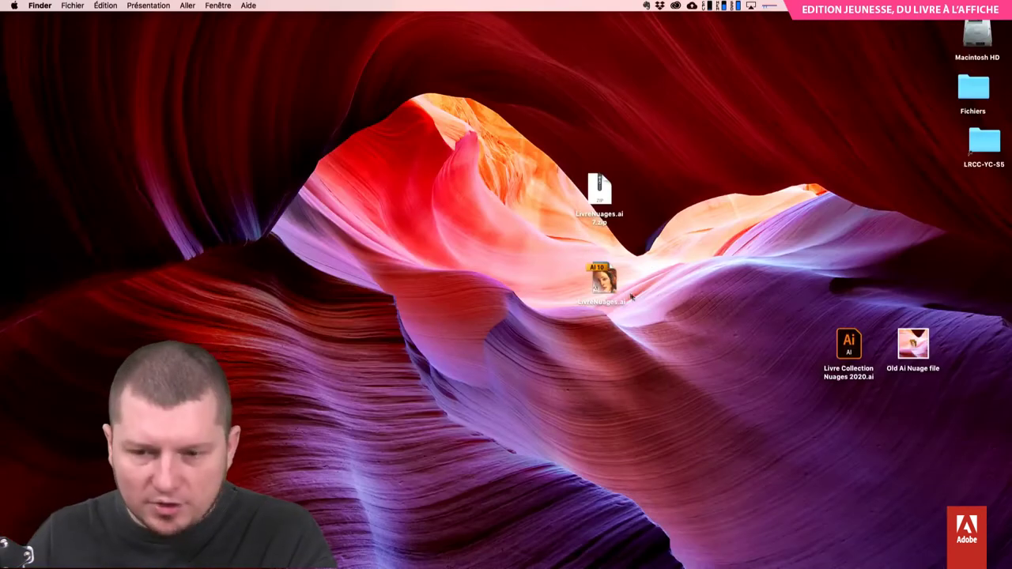
click(658, 383)
key(super+i)
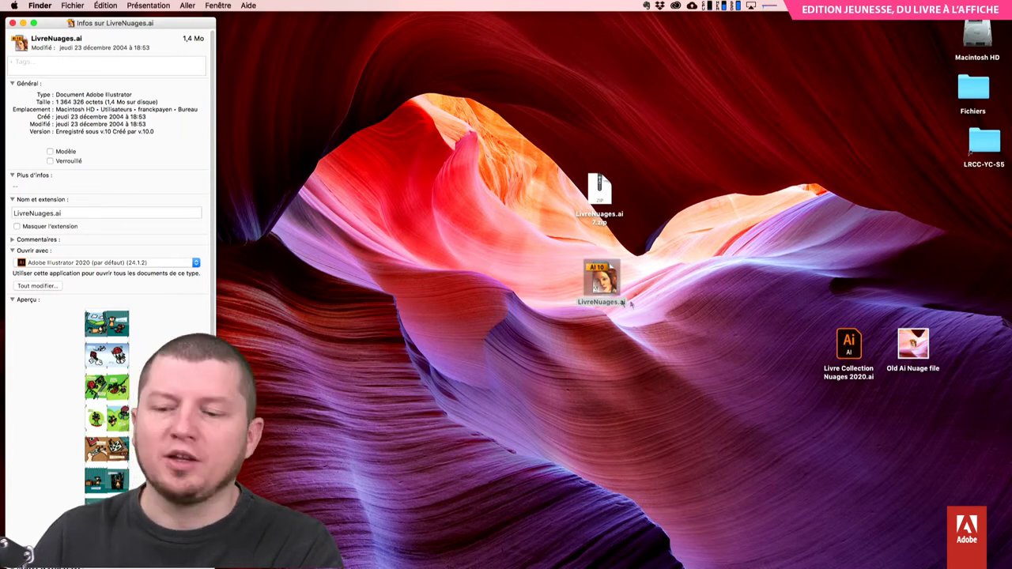
drag(846, 344, 701, 276)
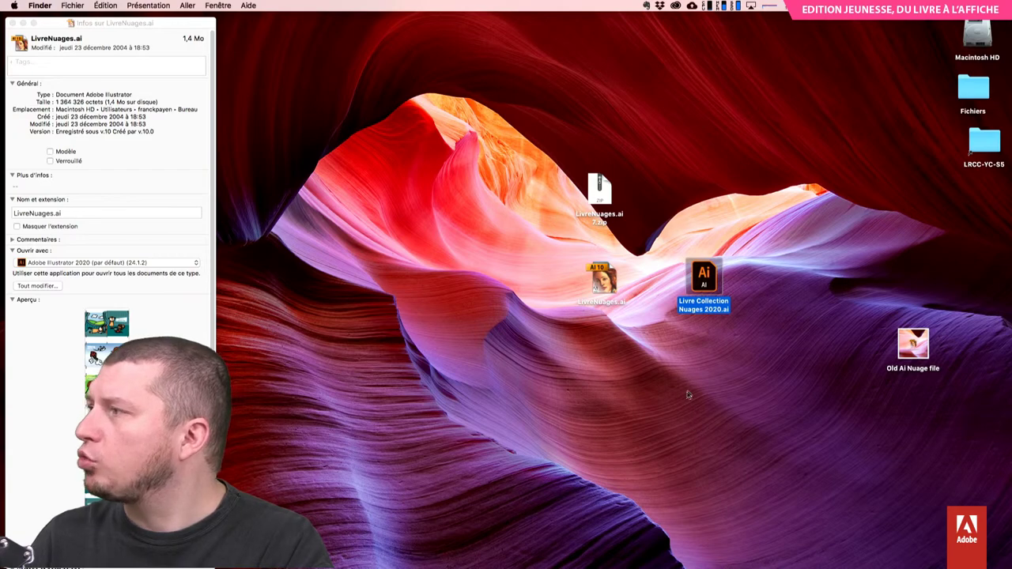
- Close the file information window and switch to the open Livre Collection Nuages 2020.ai document in Adobe Illustrator
key(super+Tab)
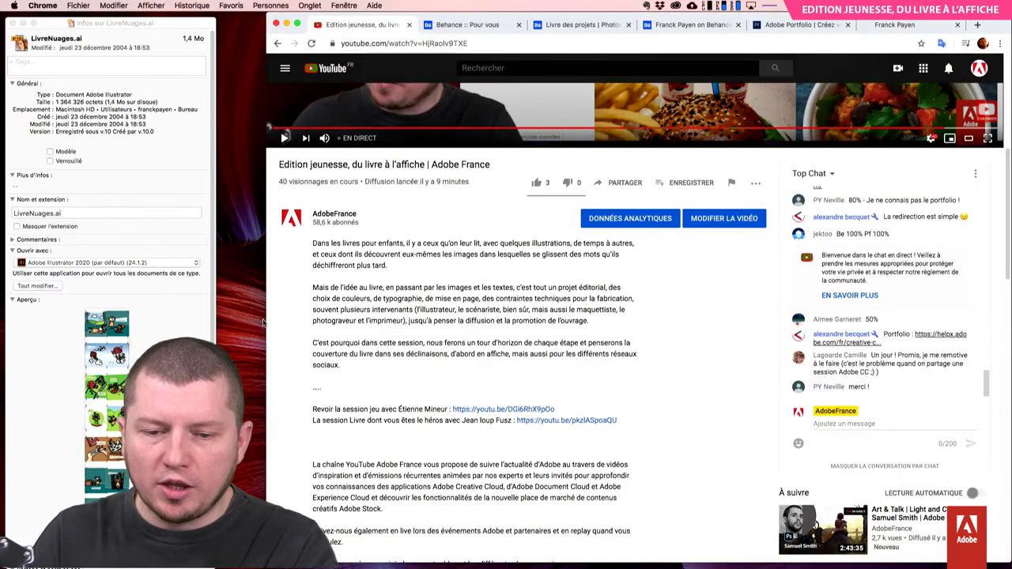
key(super+h)
key(super+w)
key(super+Tab)
key(super+Tab)
key(super+Tab)
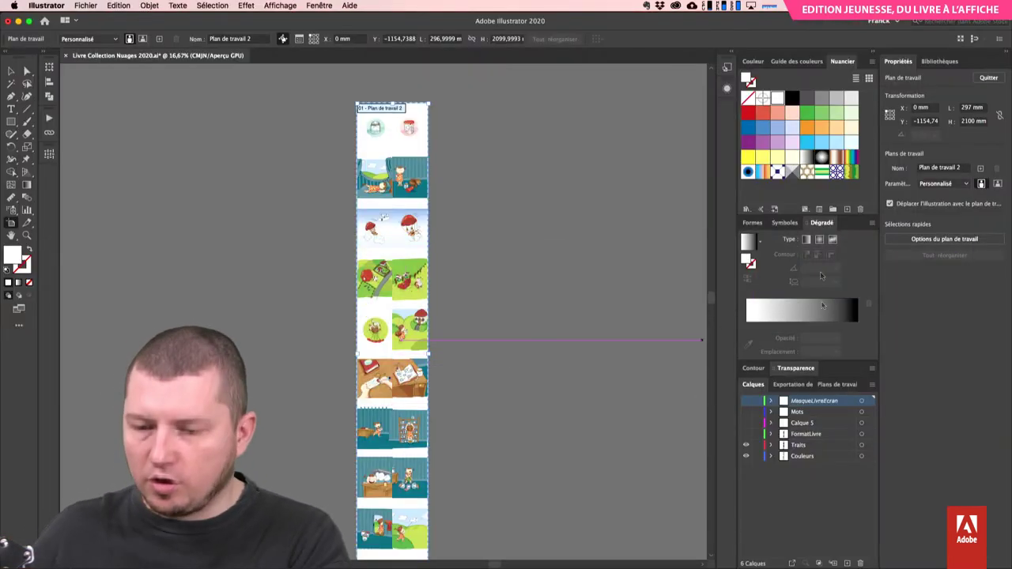
- Make the MasqueLivreEcran and Mots layers visible over the book illustrations
click(745, 402)
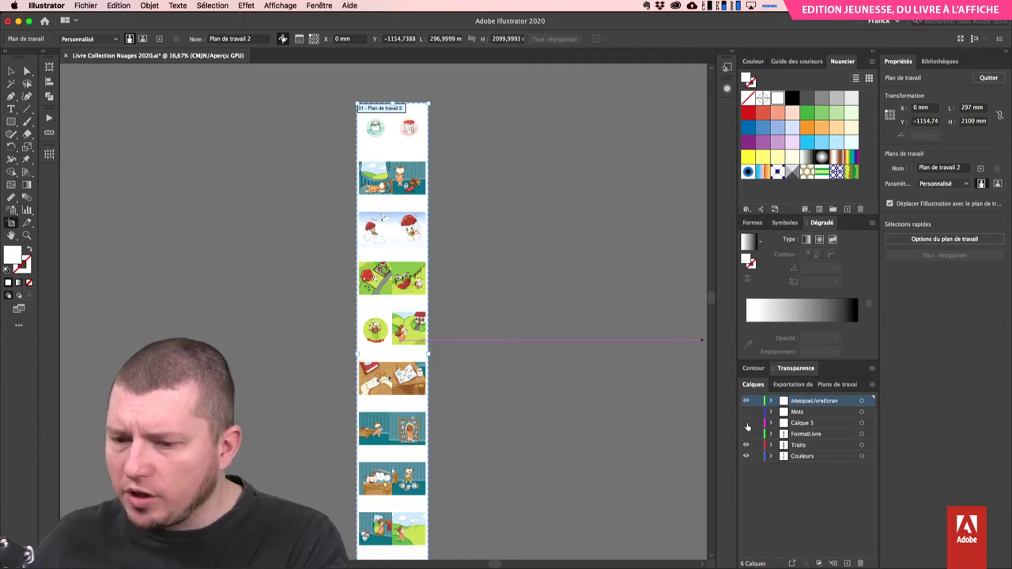
click(746, 412)
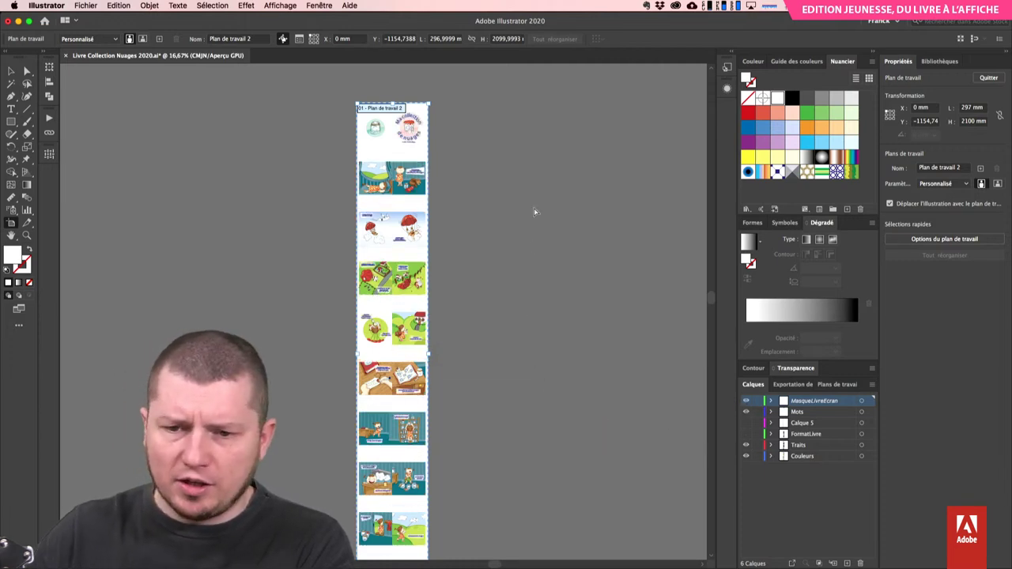
key(super+equal)
key(super+equal)
key(super+equal)
scroll(563, 232, up, 5)
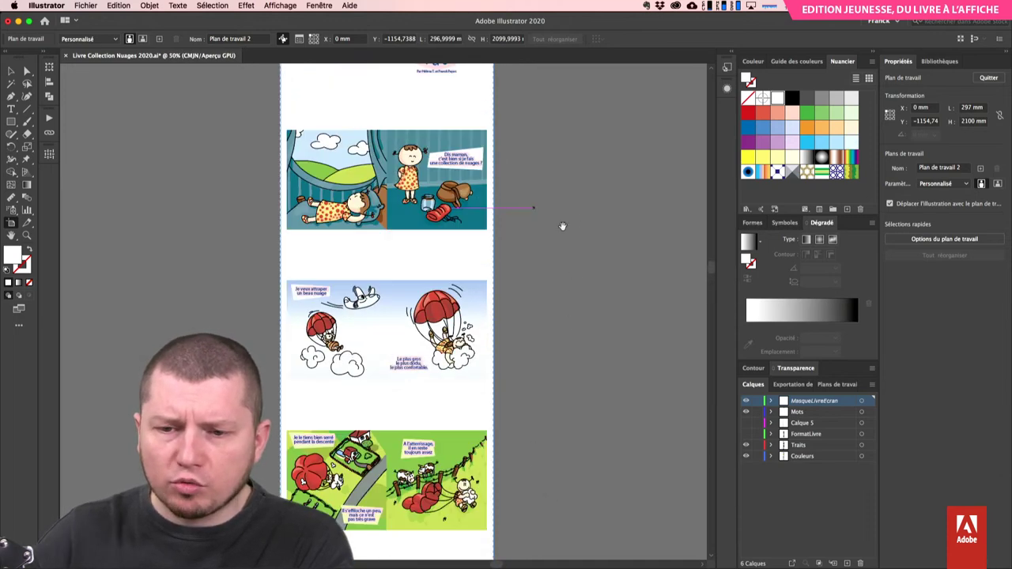
scroll(562, 232, up, 3)
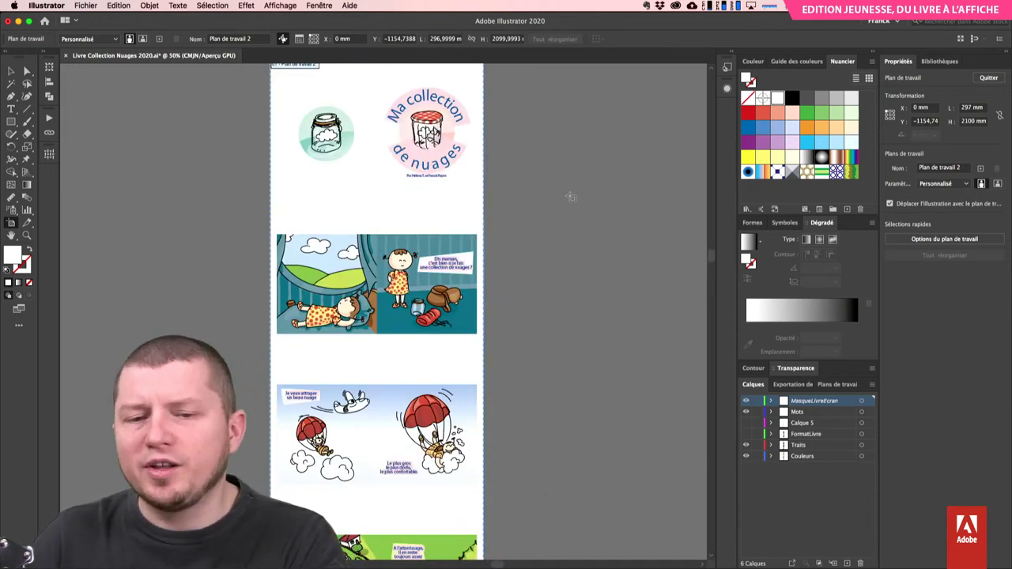
- Leave artboard editing and lock the MasqueLivreEcran layer so its mask shape cannot be selected
key(Escape)
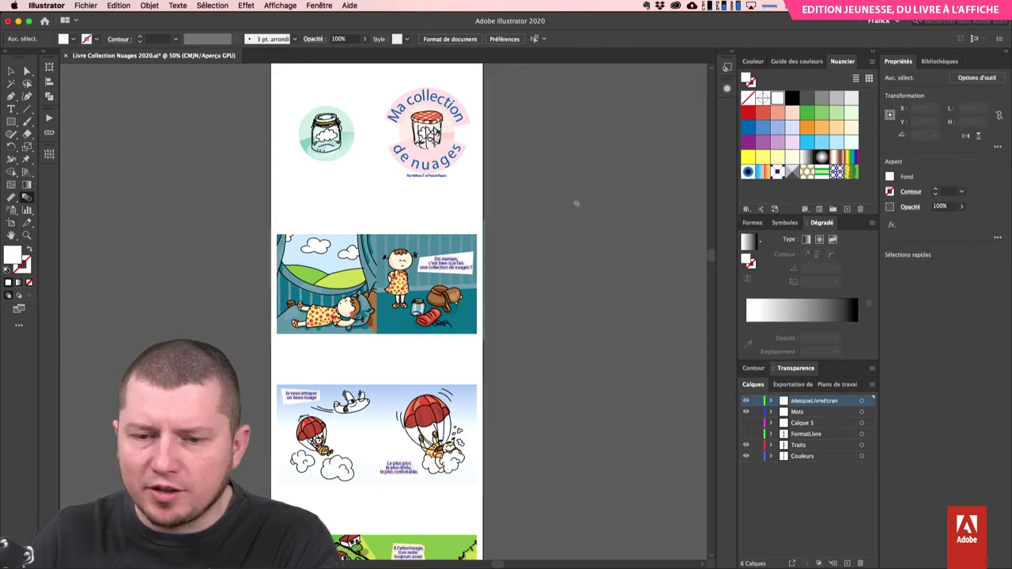
key(super+equal)
key(super+equal)
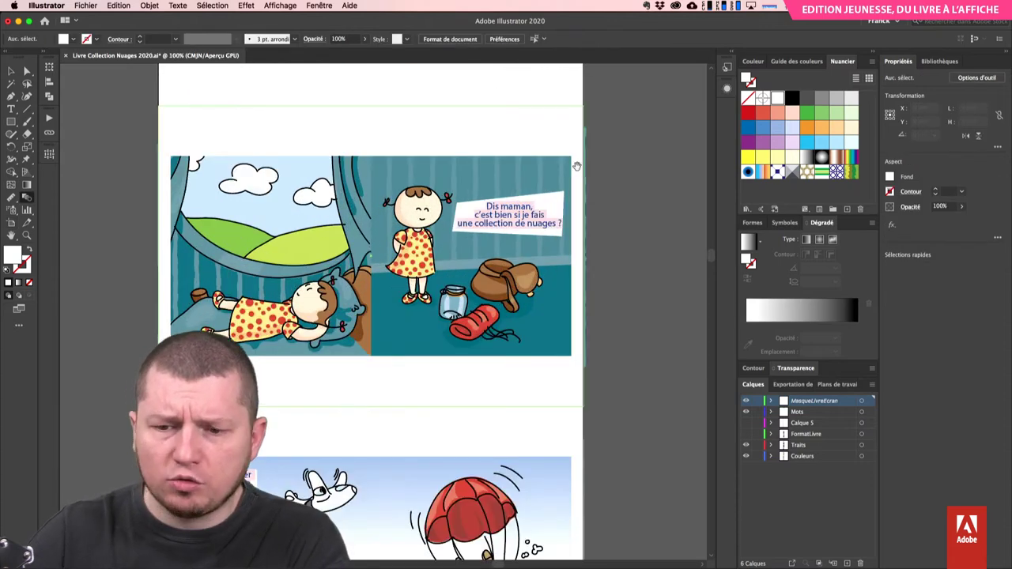
scroll(559, 457, up, 4)
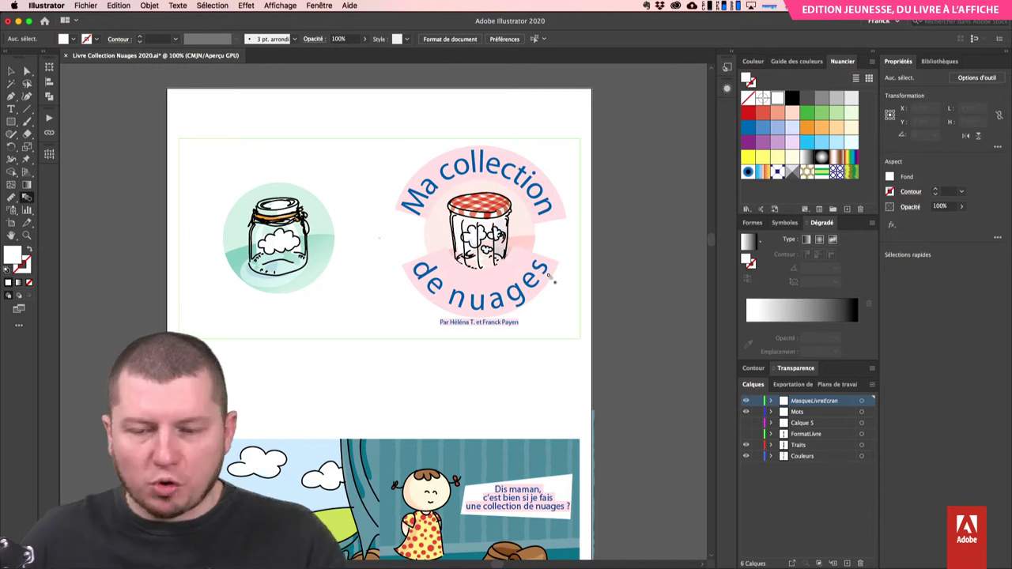
key(v)
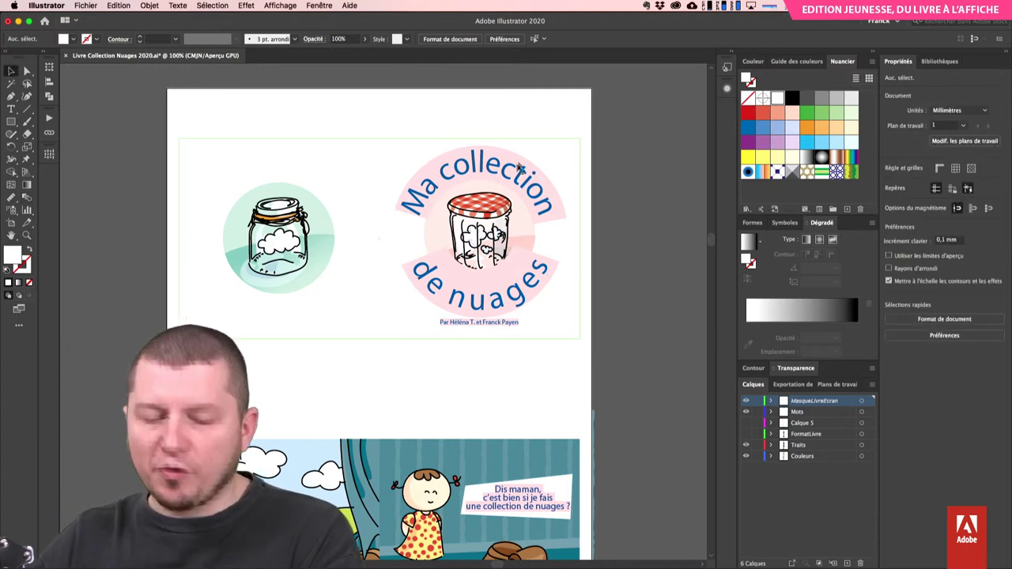
key(a)
click(532, 224)
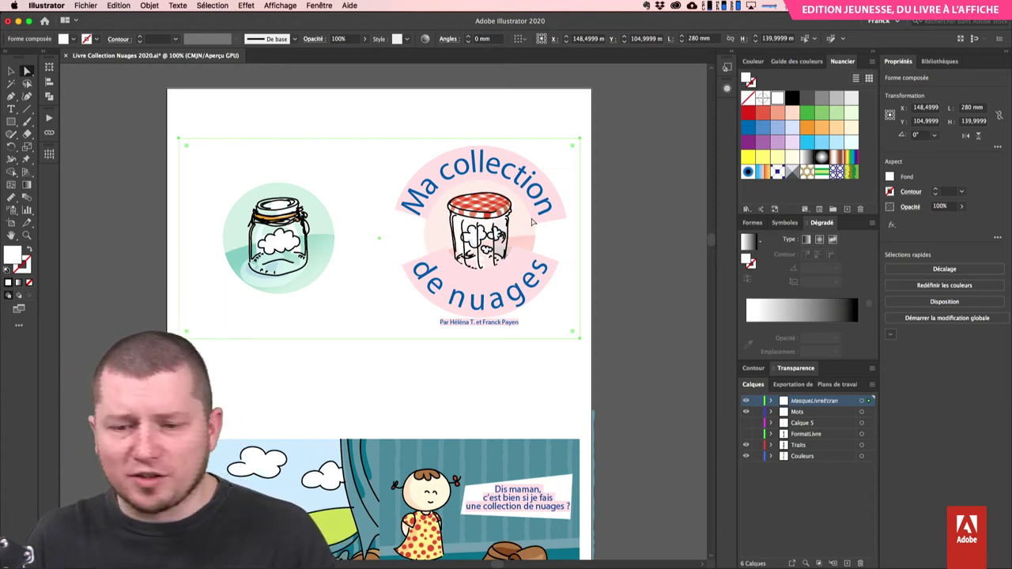
click(756, 401)
- Select both curved title texts, "Ma collection" and "de nuages", and collapse the colour and layer panels to enlarge the canvas
click(496, 168)
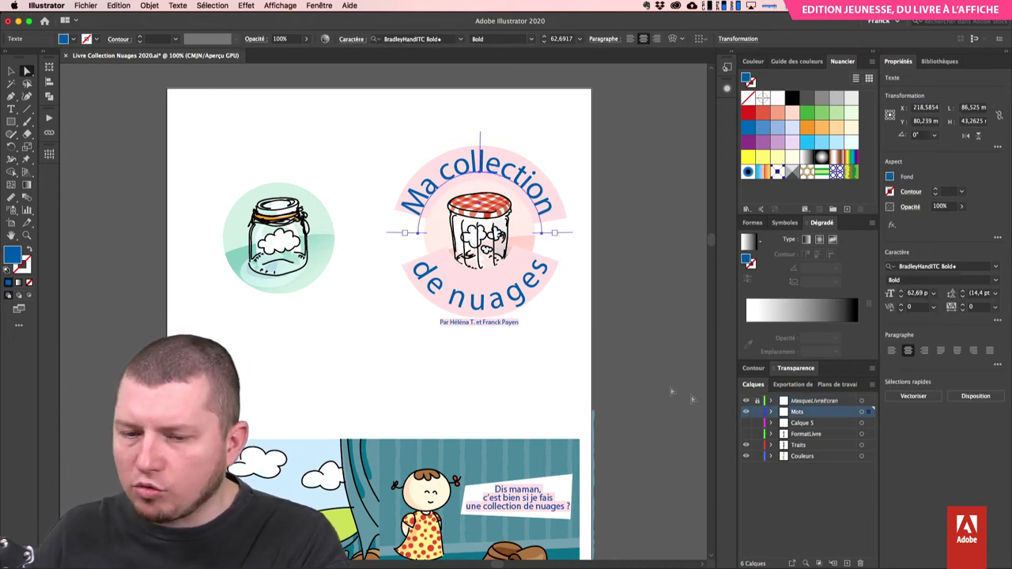
shift+click(535, 303)
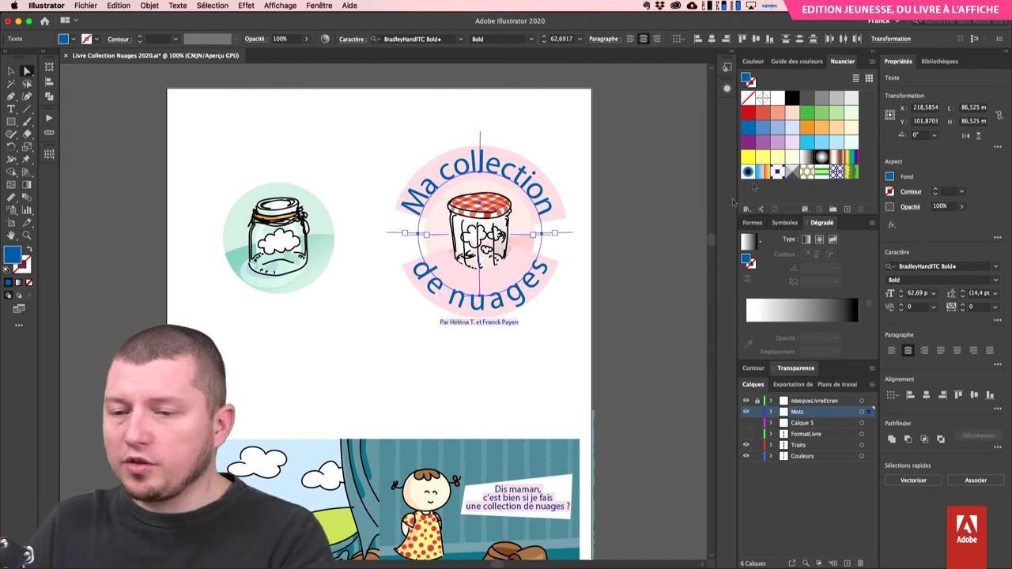
click(874, 53)
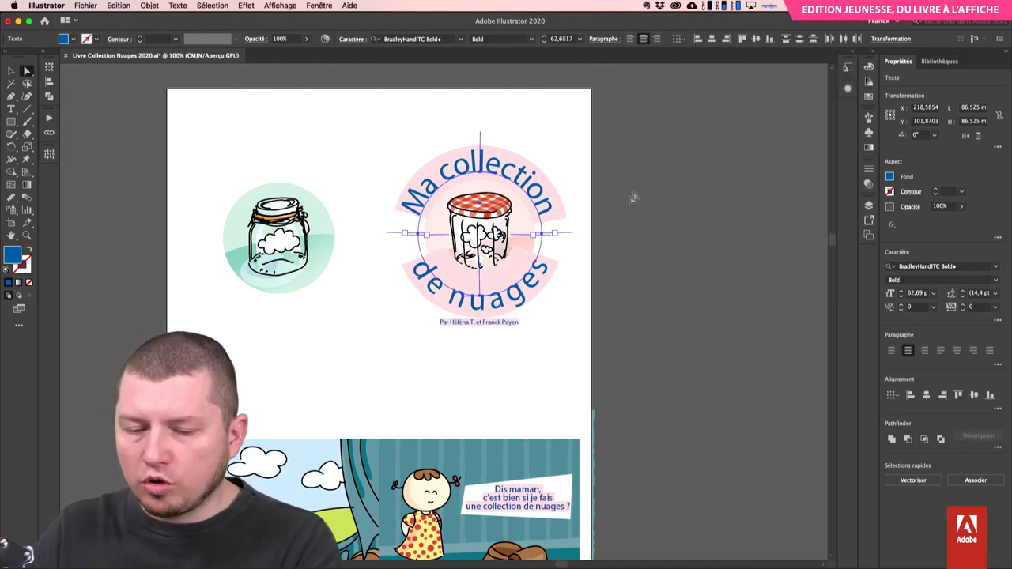
scroll(825, 250, up, 3)
scroll(824, 249, left, 4)
scroll(825, 250, left, 3)
scroll(825, 250, down, 1)
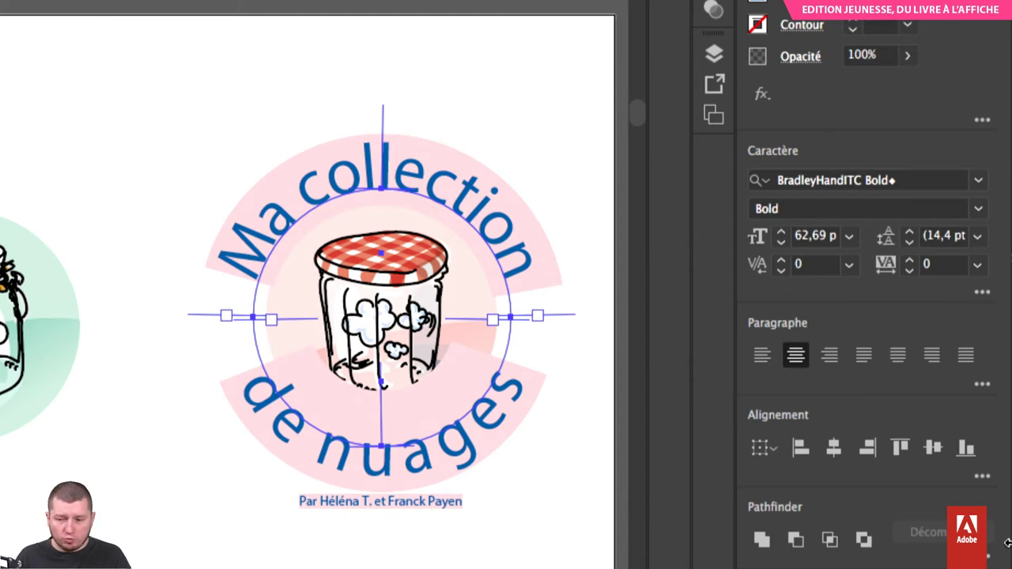
- Filter the installed fonts by the Manuscrit and then the Script classification to preview them on the selected title
click(981, 185)
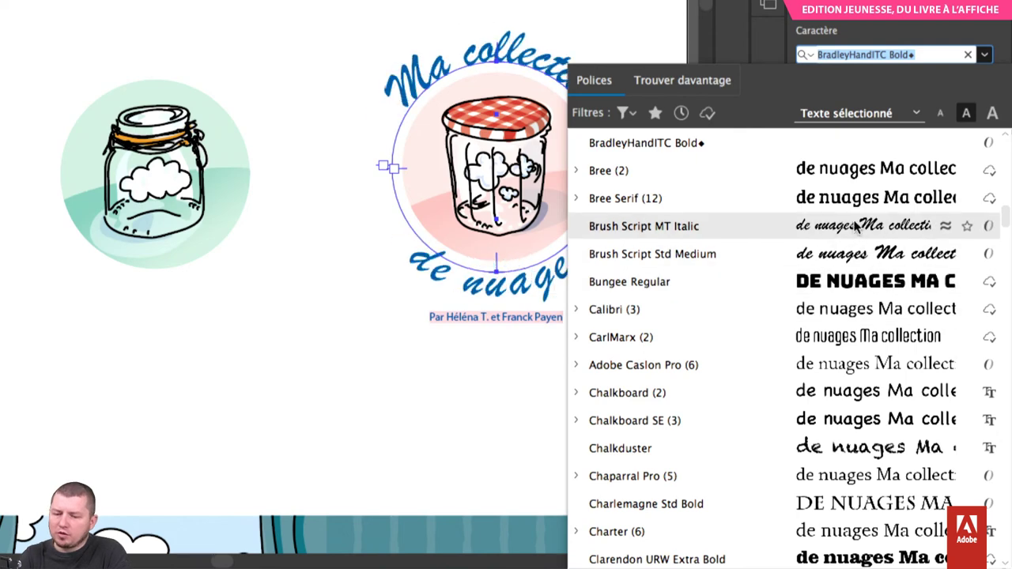
click(624, 113)
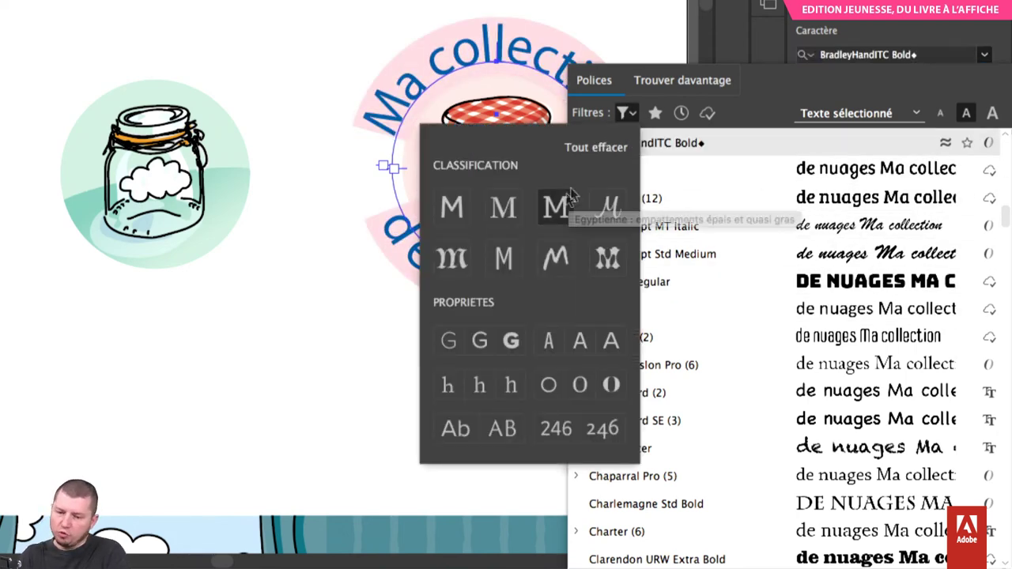
click(563, 264)
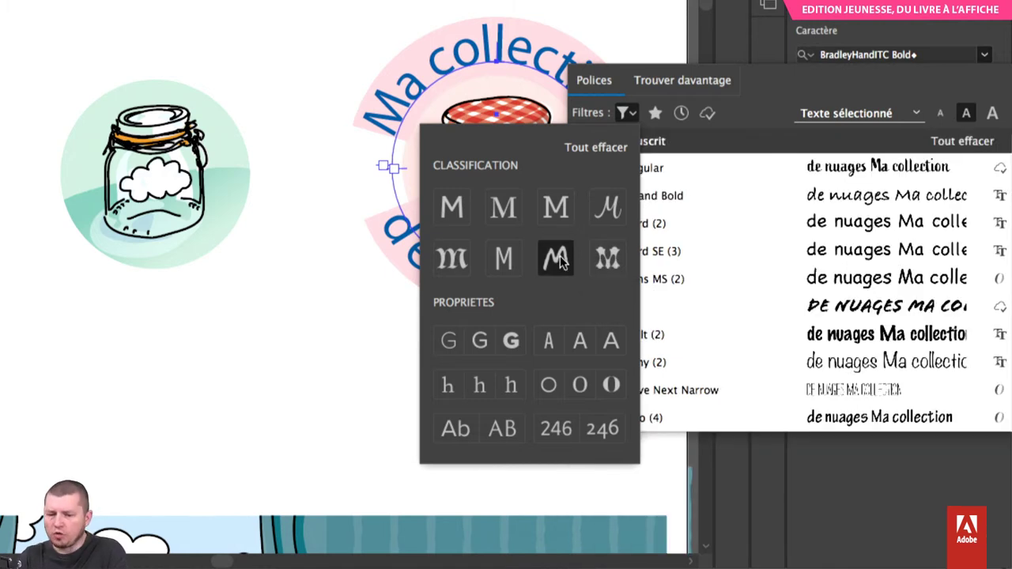
click(608, 207)
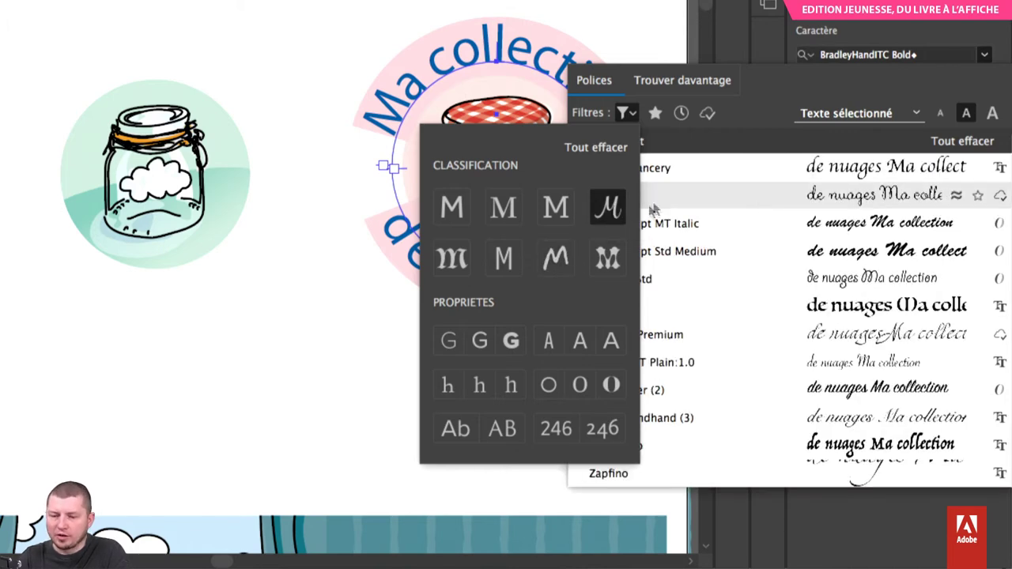
click(711, 133)
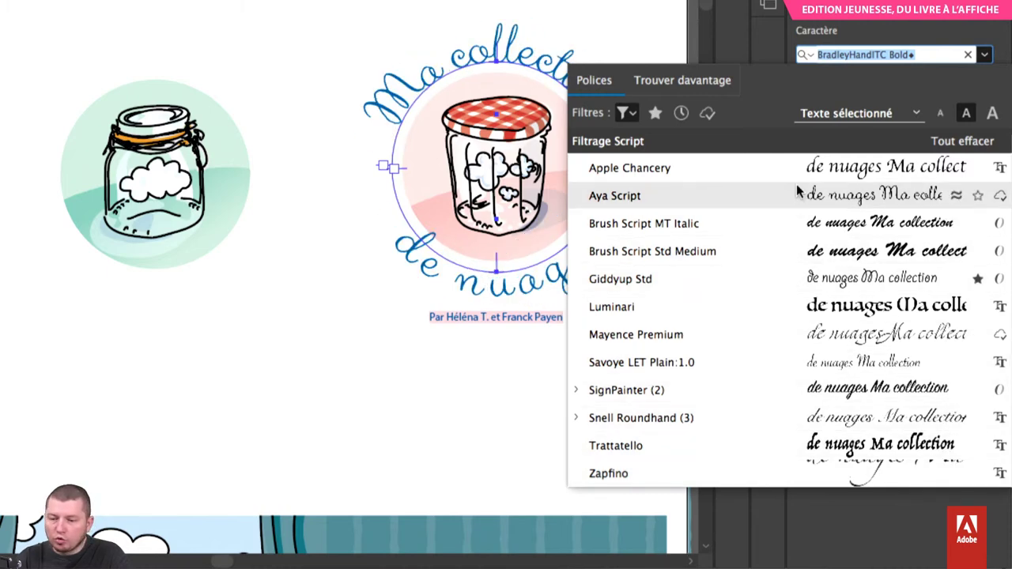
- Preview the installed Manuscrit fonts on the title, and browse the unfiltered Adobe Fonts catalogue
click(624, 114)
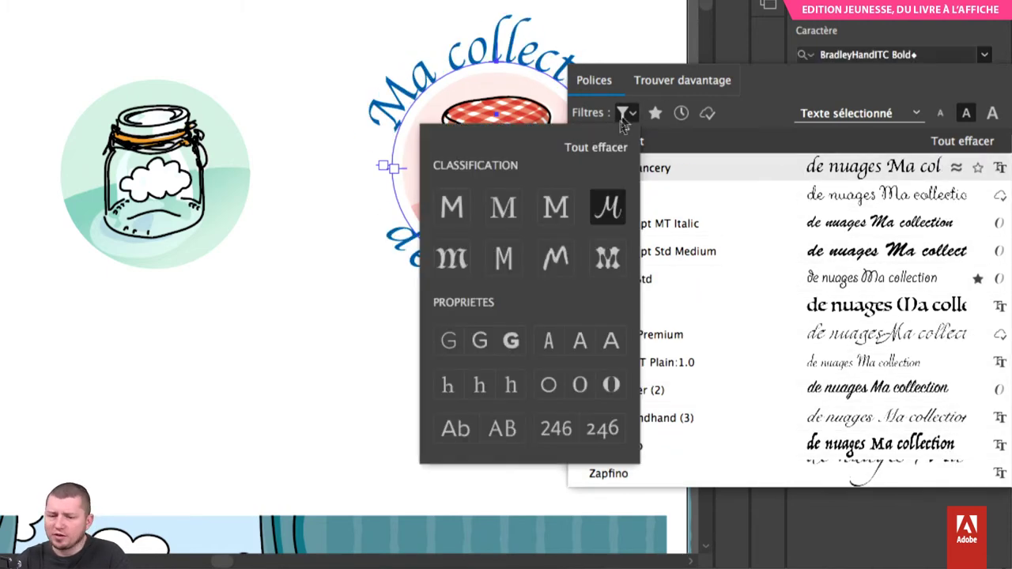
click(556, 257)
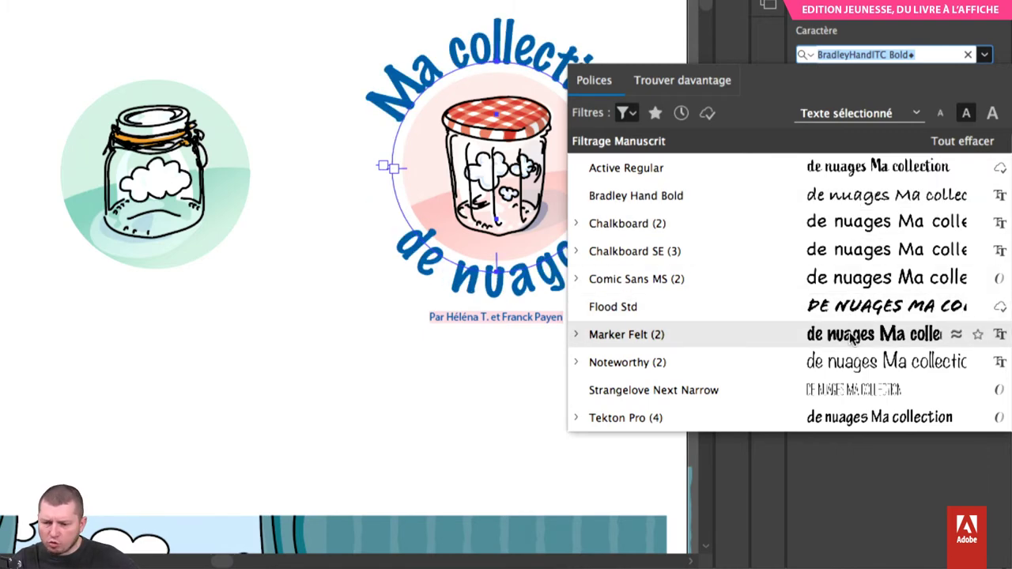
click(680, 82)
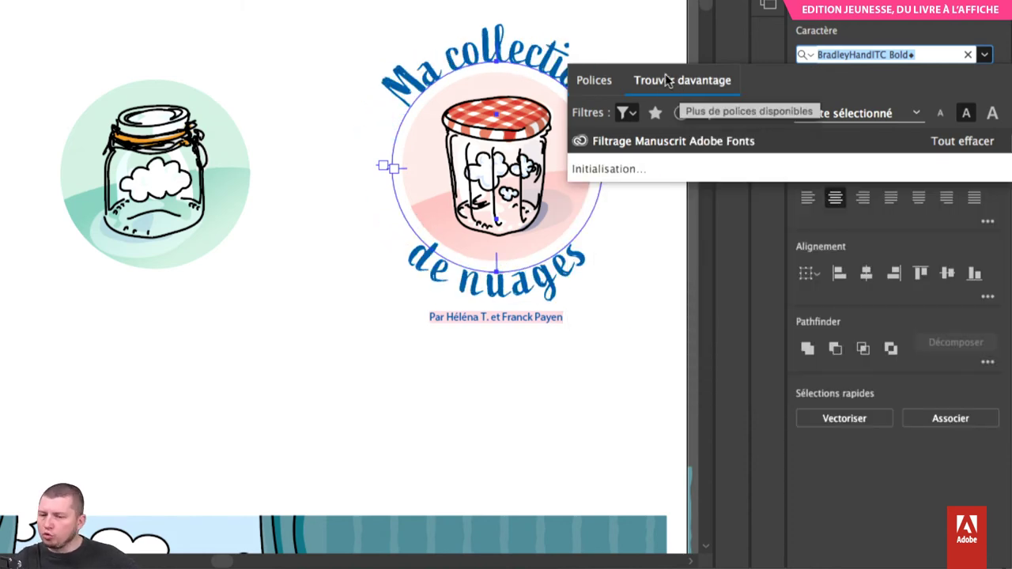
click(629, 114)
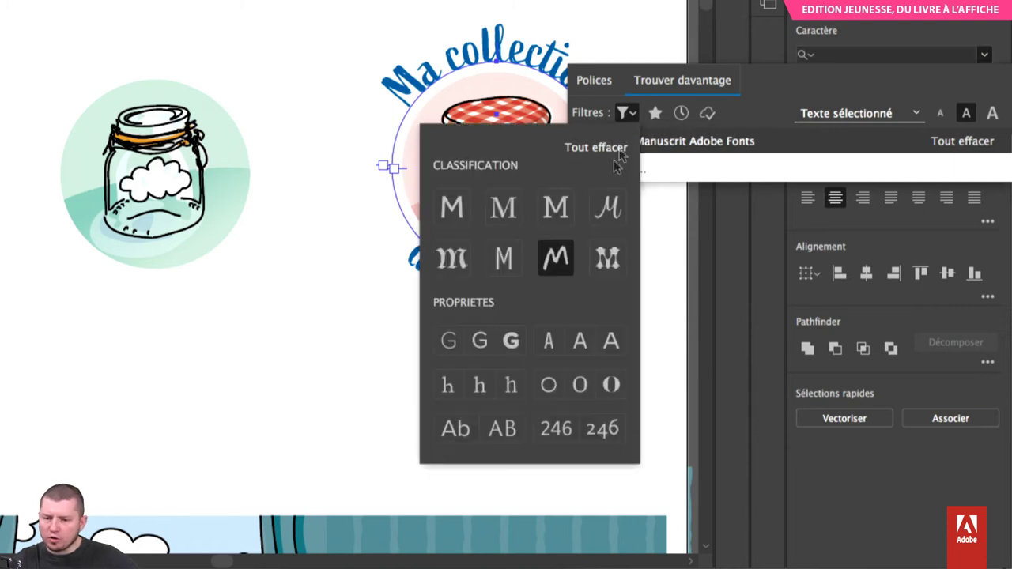
click(759, 101)
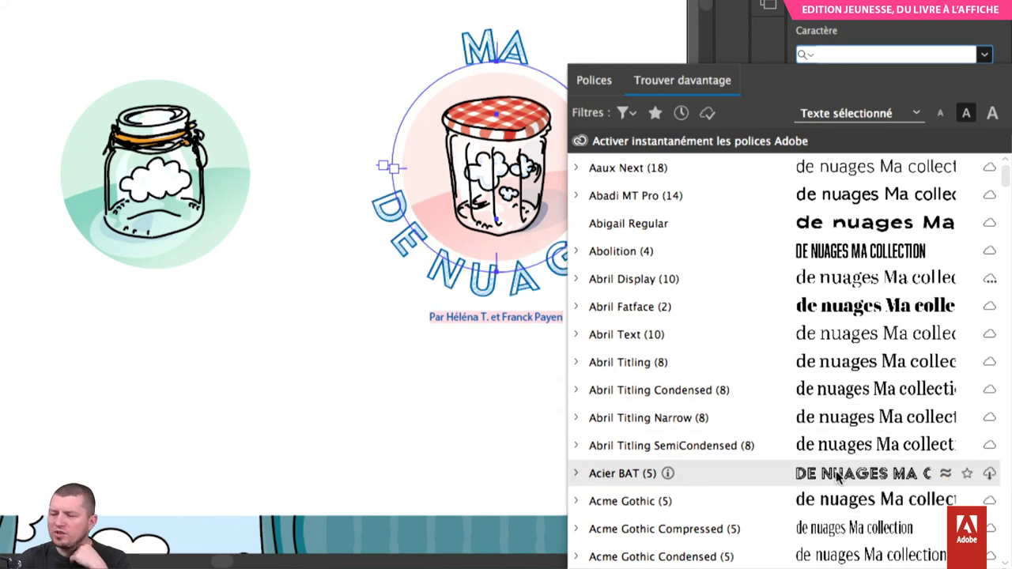
scroll(836, 474, down, 5)
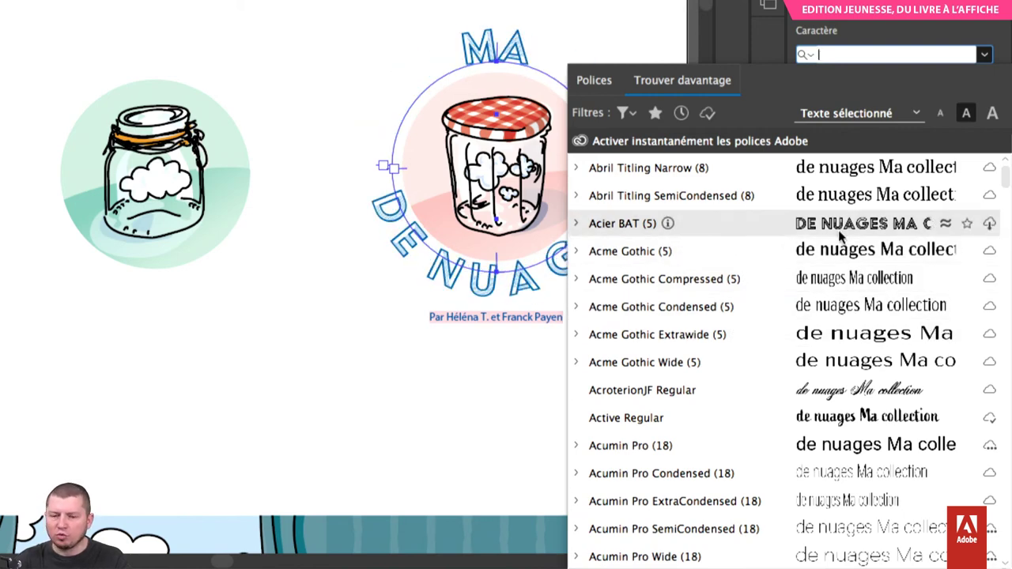
- Filter the Adobe Fonts catalogue by the Script classification and the Grande épaisseur weight
click(625, 112)
click(608, 207)
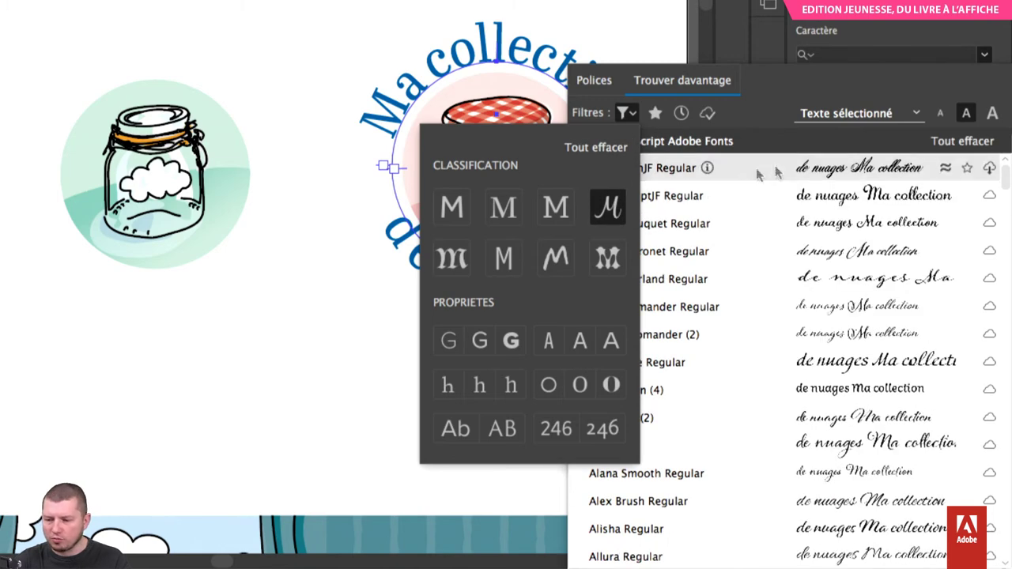
click(512, 342)
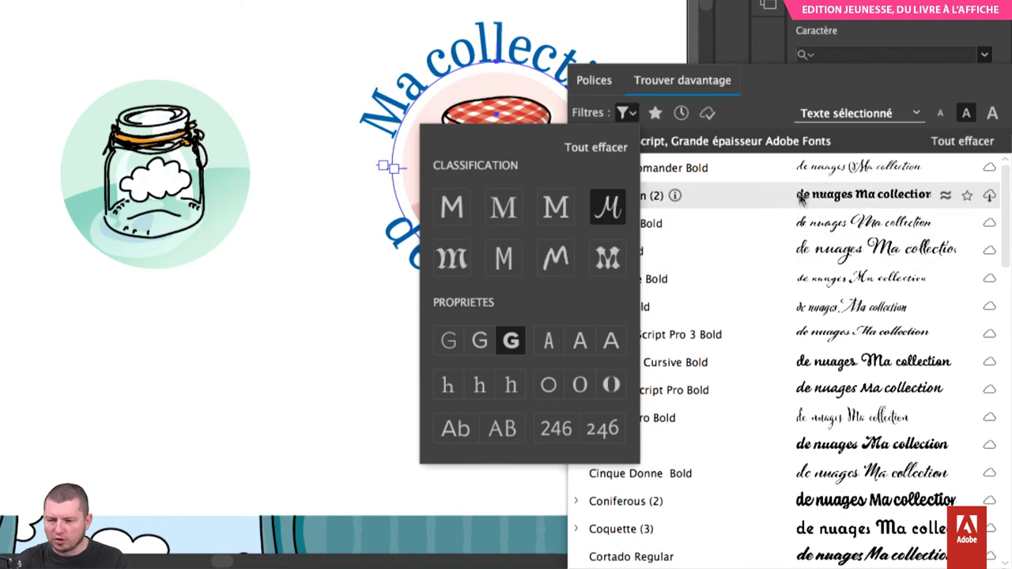
click(854, 150)
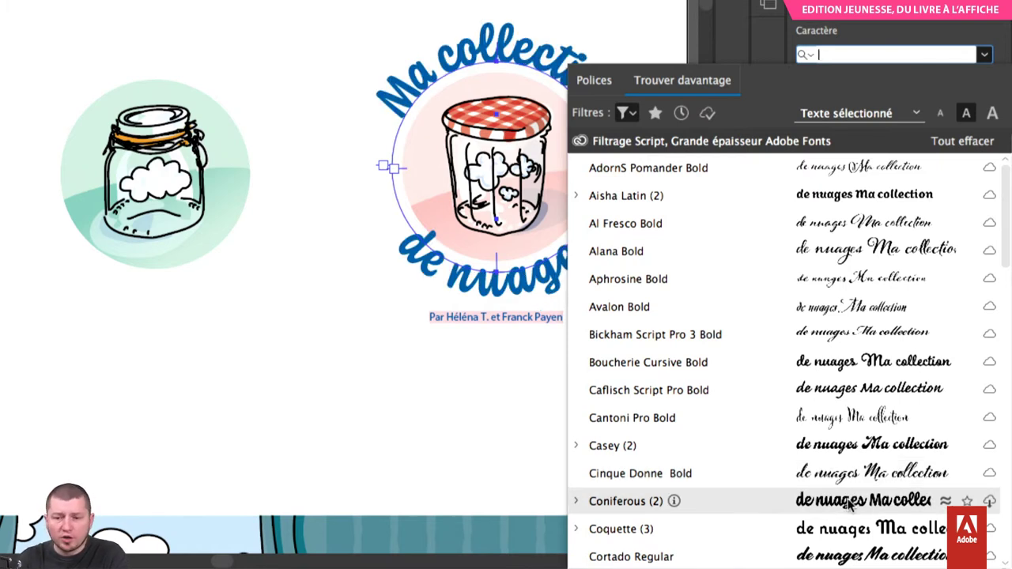
- Browse the filtered script fonts on the title and mark Funkydori Bold as a favourite
scroll(848, 506, down, 2)
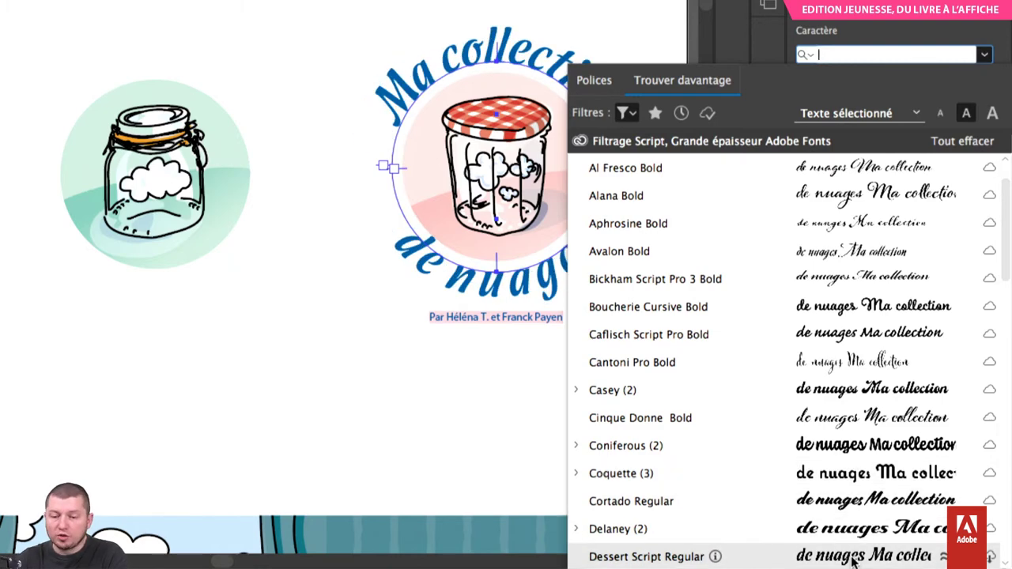
scroll(852, 554, down, 8)
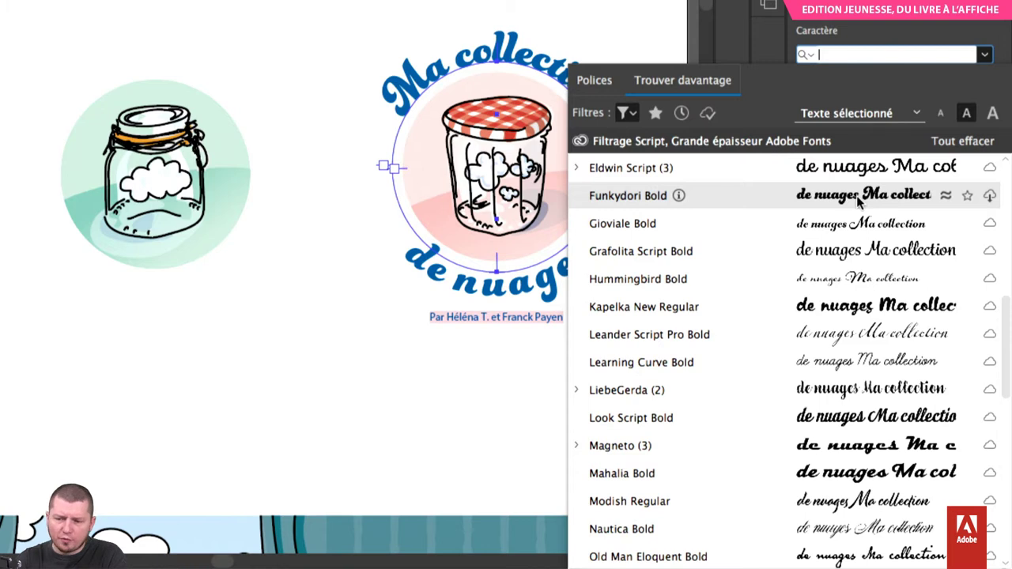
click(967, 196)
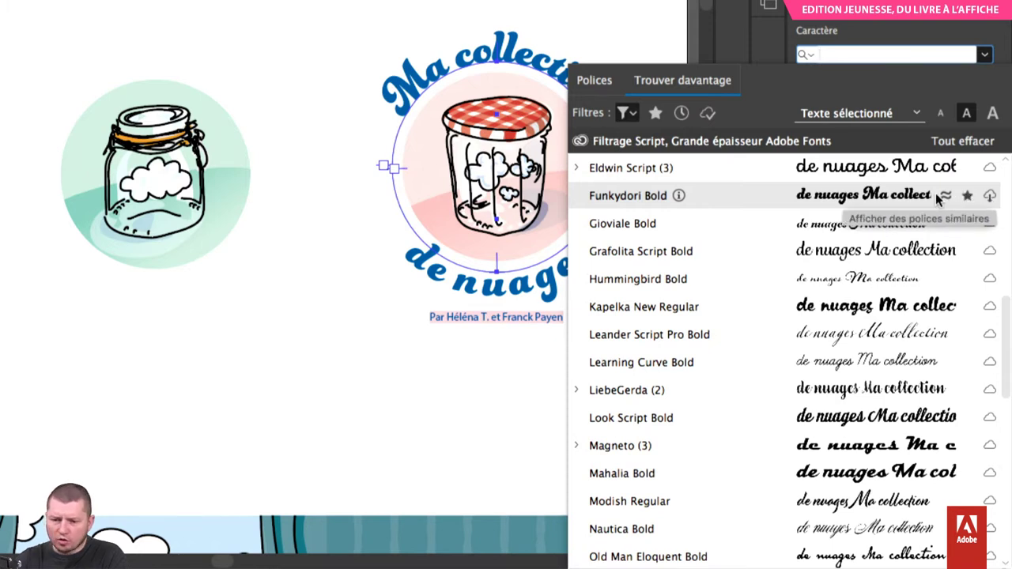
- Activate the Funkydori Bold font from the Adobe Fonts catalogue
click(989, 196)
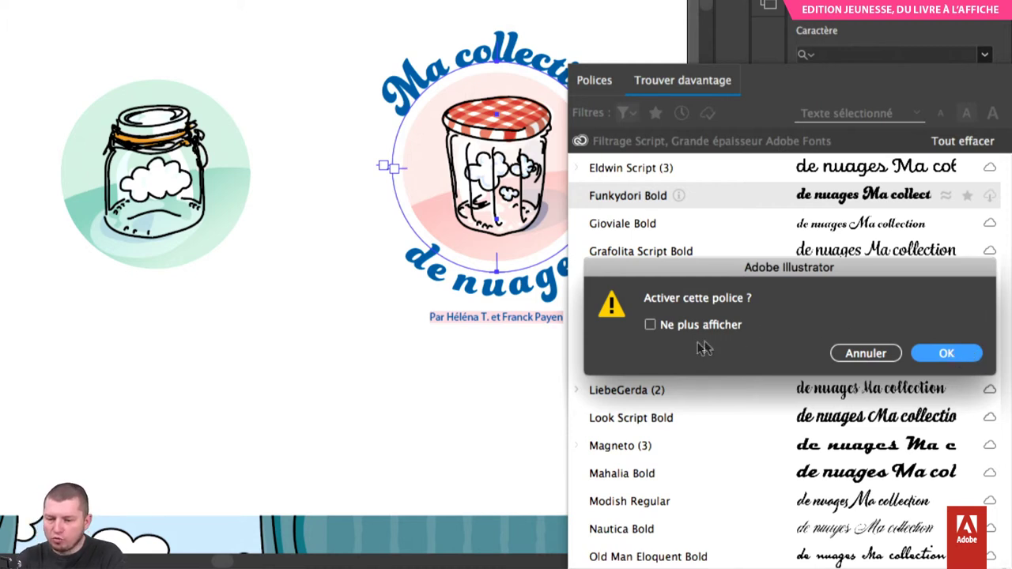
click(952, 353)
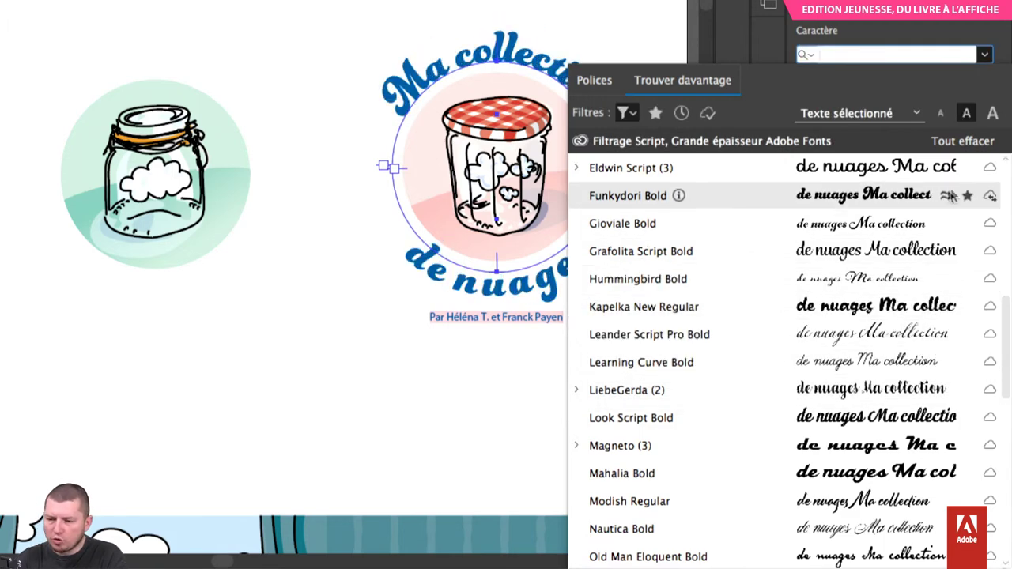
click(990, 197)
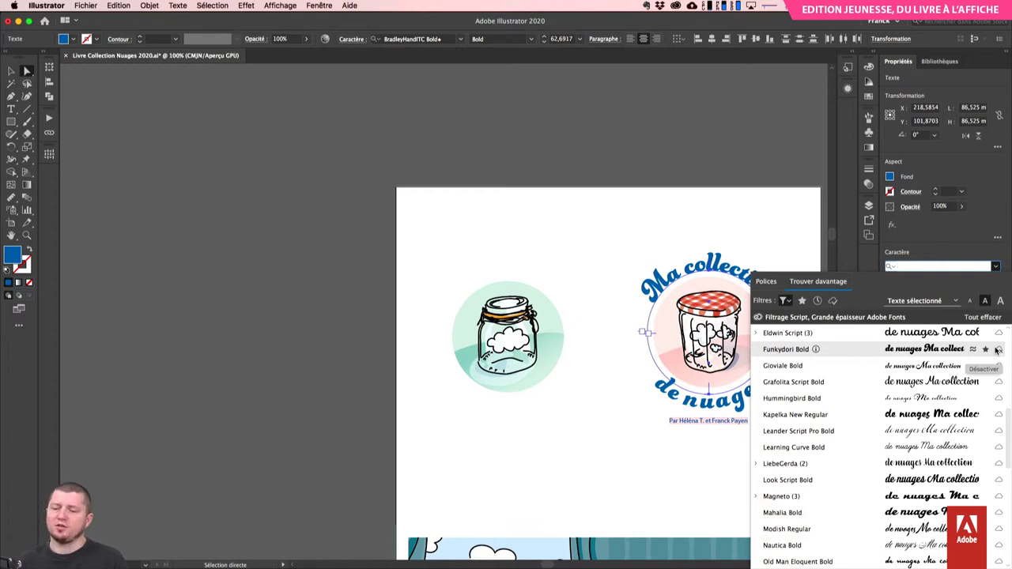
click(998, 348)
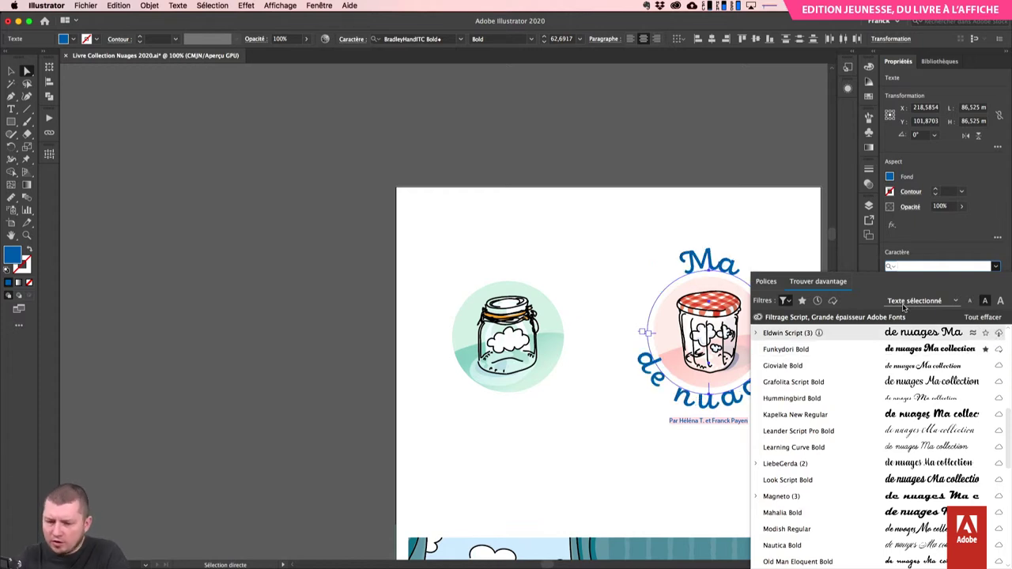
- Apply the activated Funkydori Bold from the installed fonts to the curved cover title
click(783, 301)
click(784, 301)
click(776, 282)
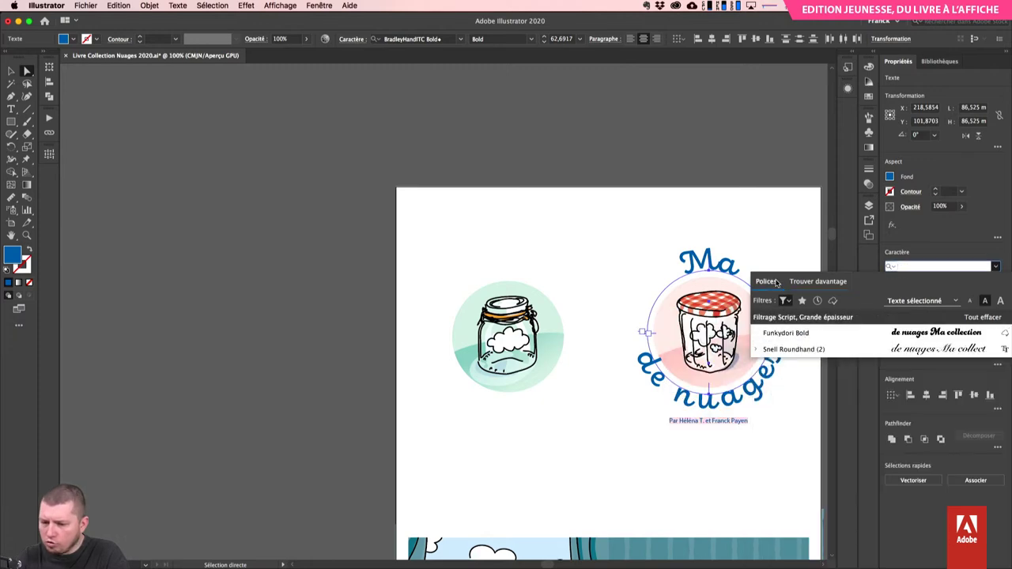
click(817, 337)
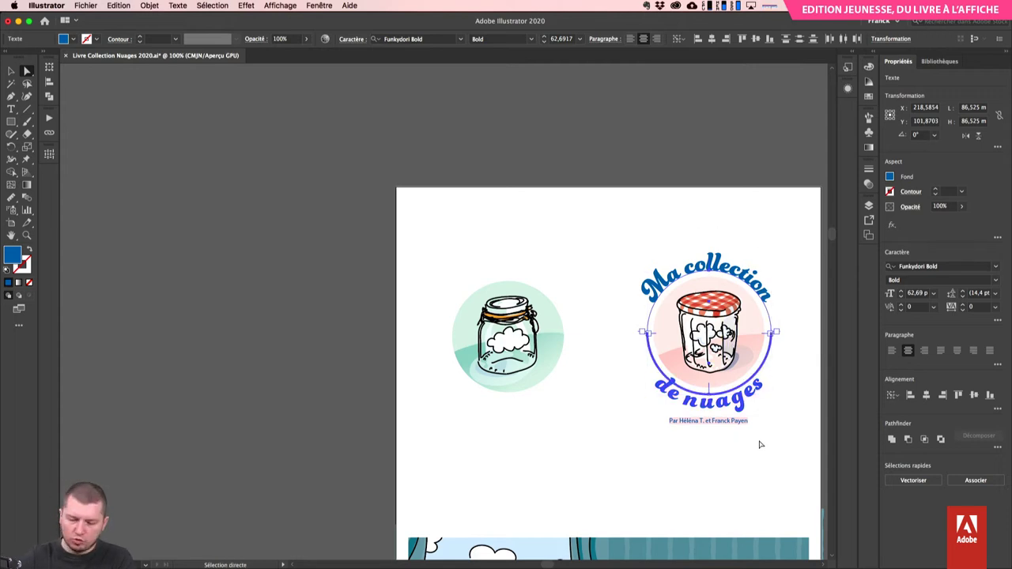
- Select the author line under the title and remove the Grande épaisseur filter from the installed fonts, keeping Script
click(727, 423)
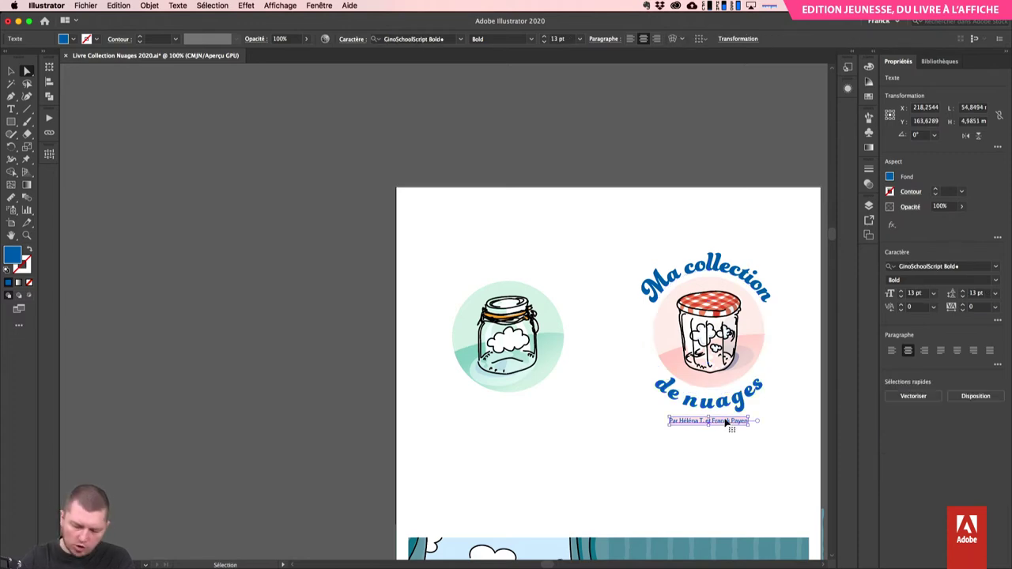
key(super+plus)
key(super+plus)
key(super+plus)
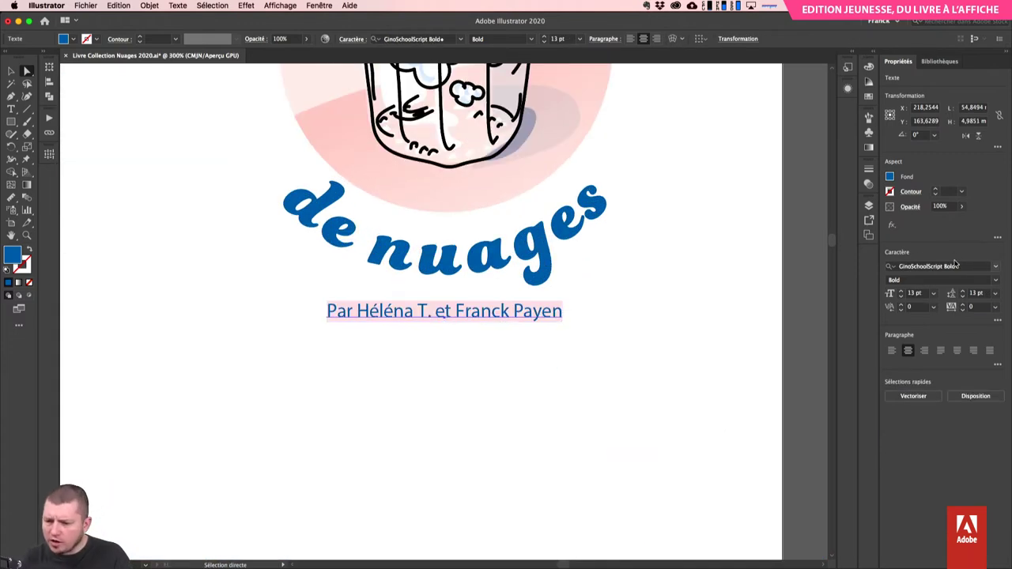
click(995, 267)
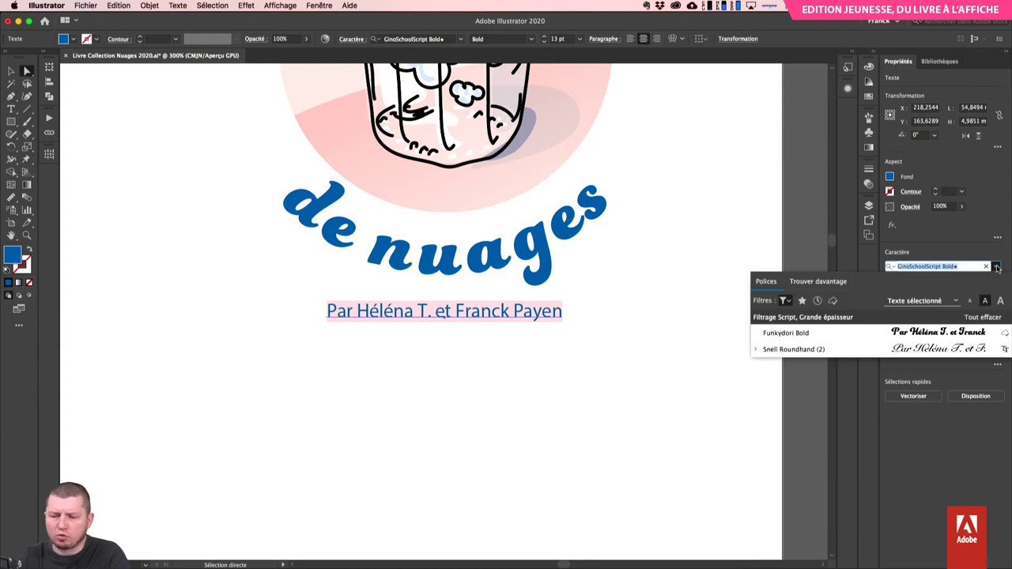
click(785, 300)
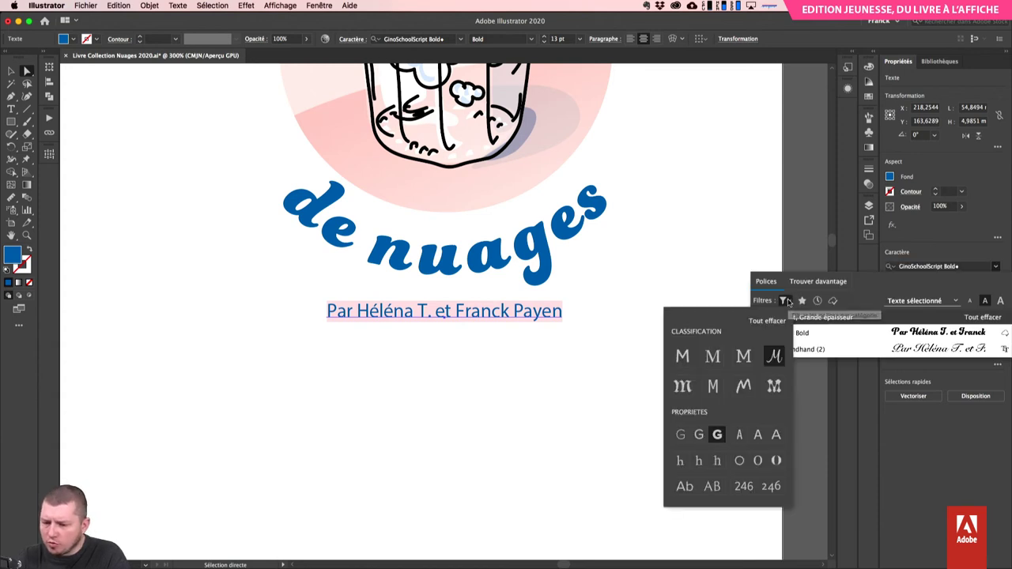
click(718, 434)
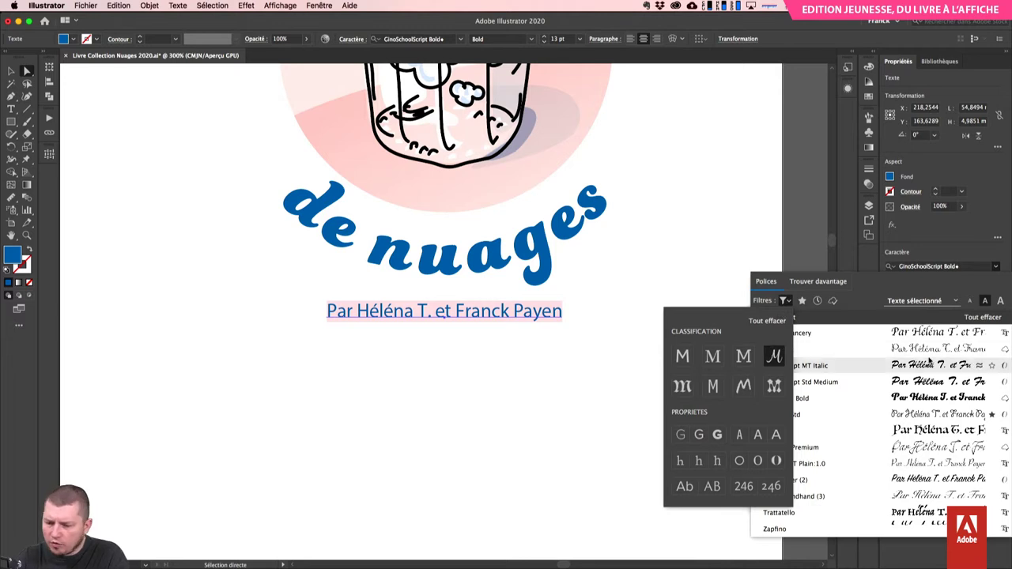
- Apply Giddyup Std to the author line under the cover title
click(935, 417)
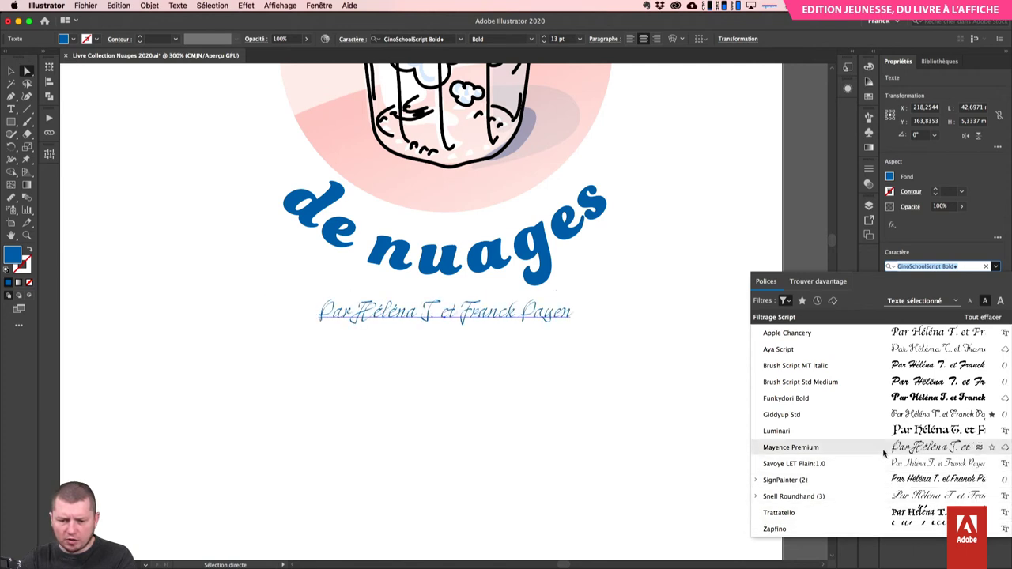
click(877, 414)
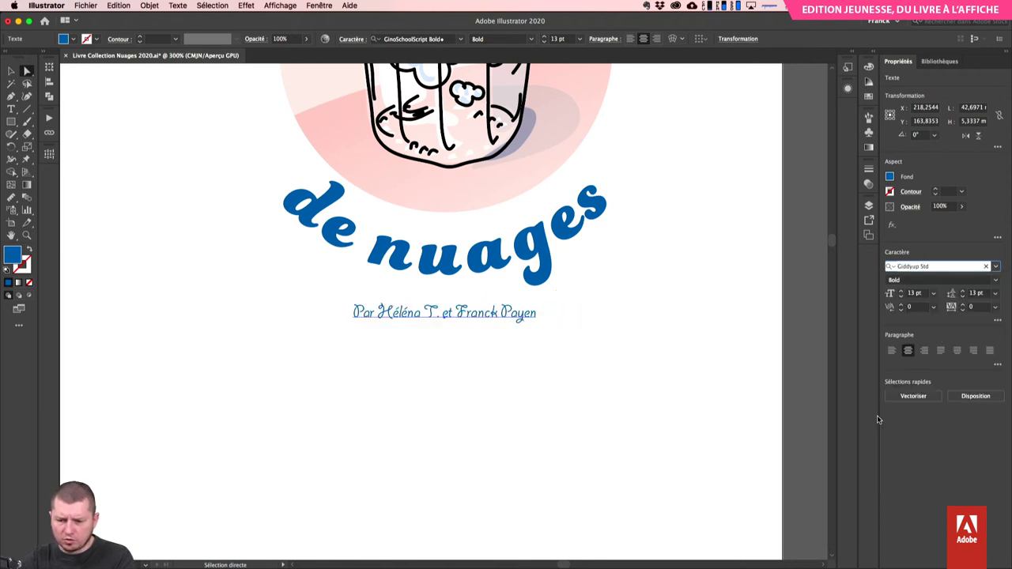
click(557, 400)
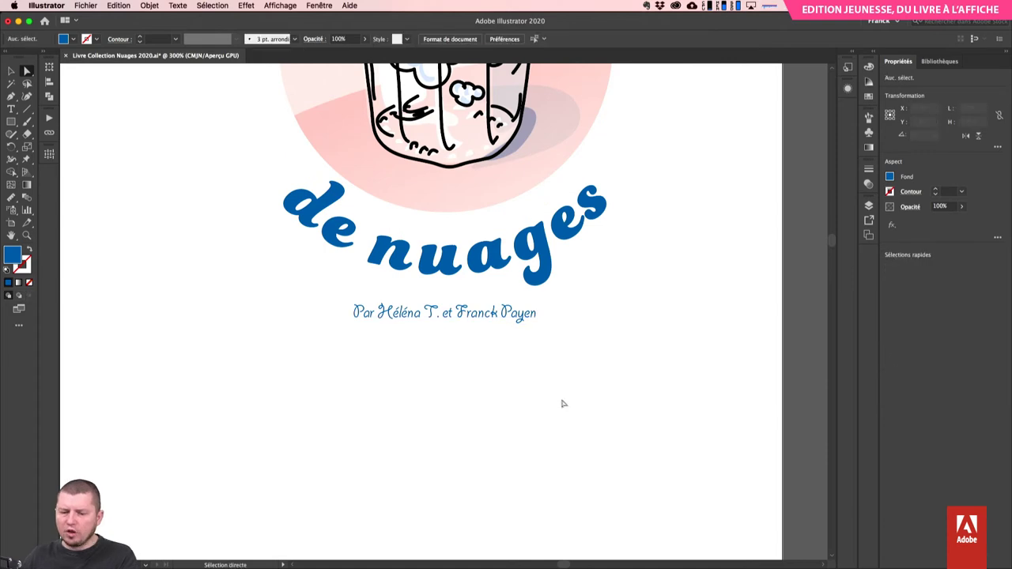
- Tighten the tracking of the curved "de nuages" text to -122
key(super+minus)
key(super+minus)
key(super+plus)
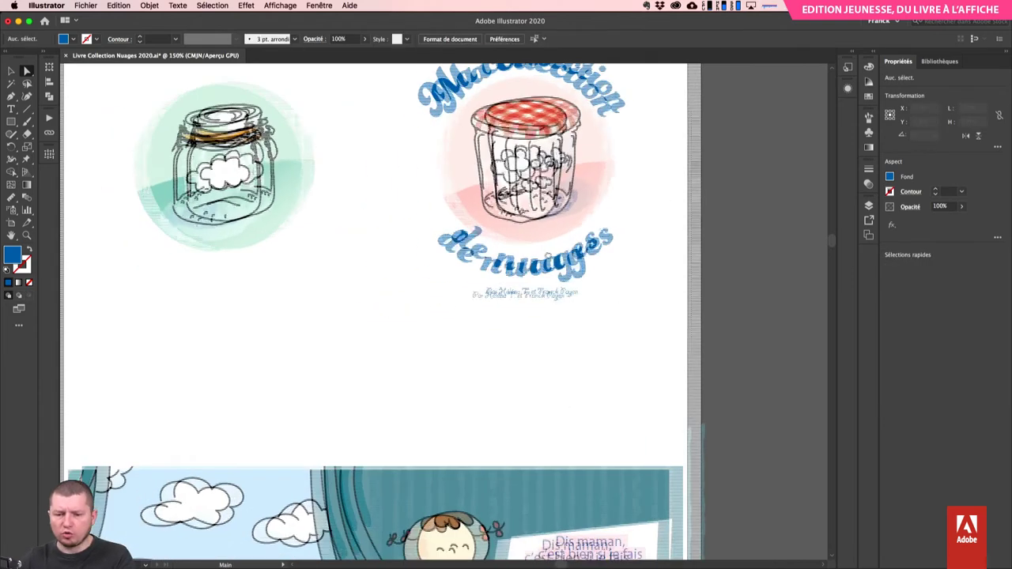
scroll(635, 255, up, 2)
scroll(635, 255, up, 1)
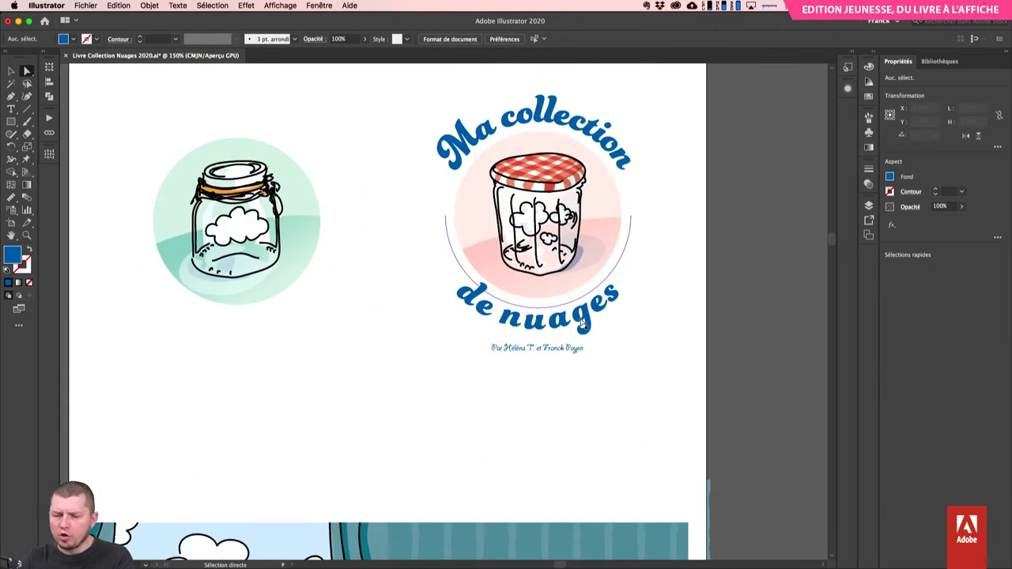
click(584, 320)
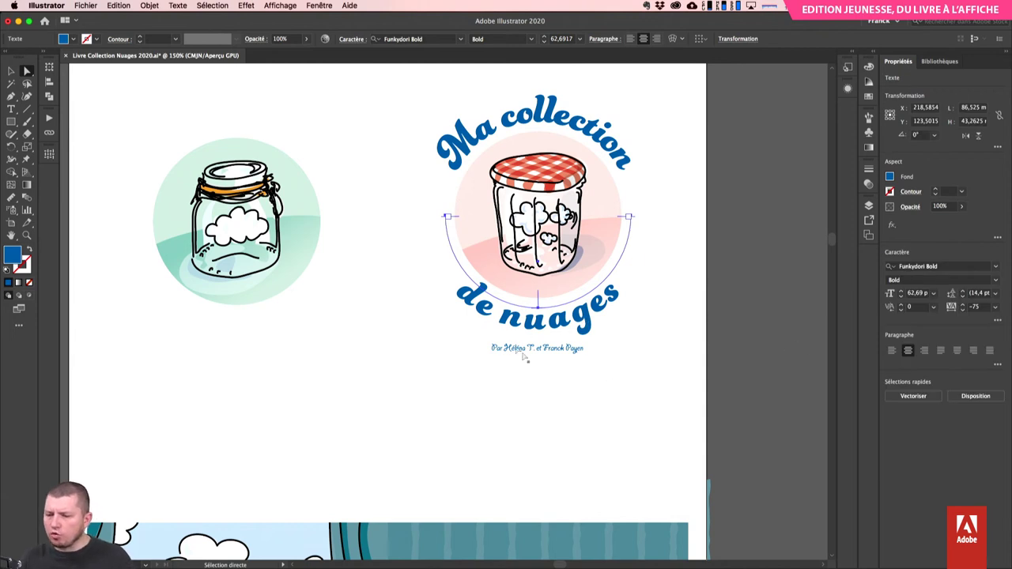
click(978, 307)
text(-100)
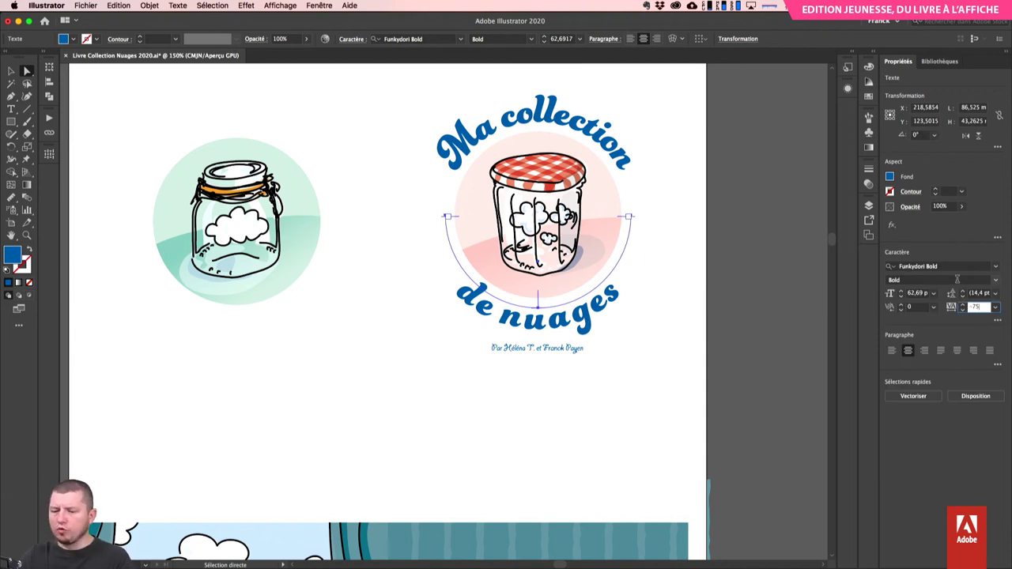
key(Return)
key(Down)
key(Down)
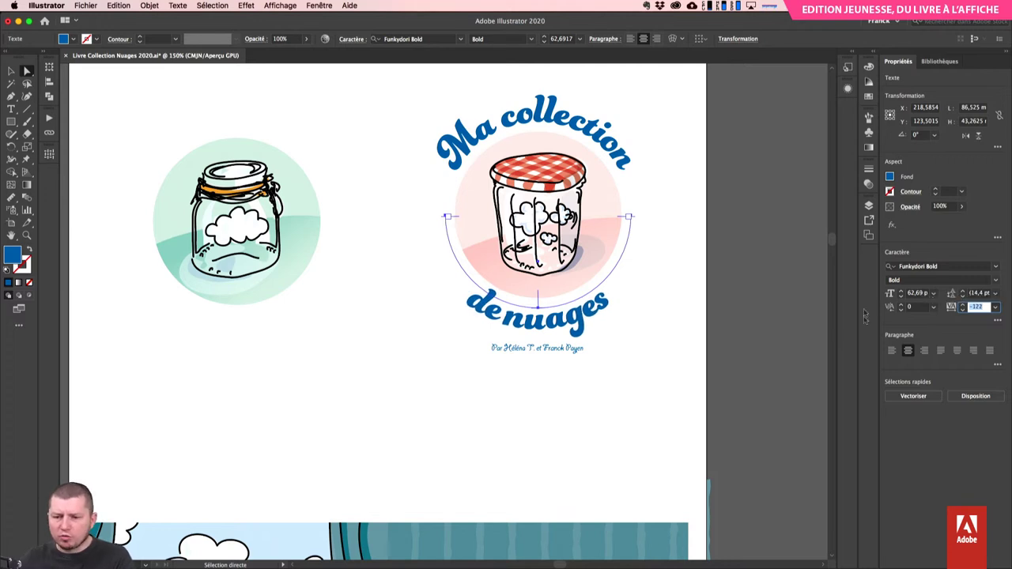
click(688, 413)
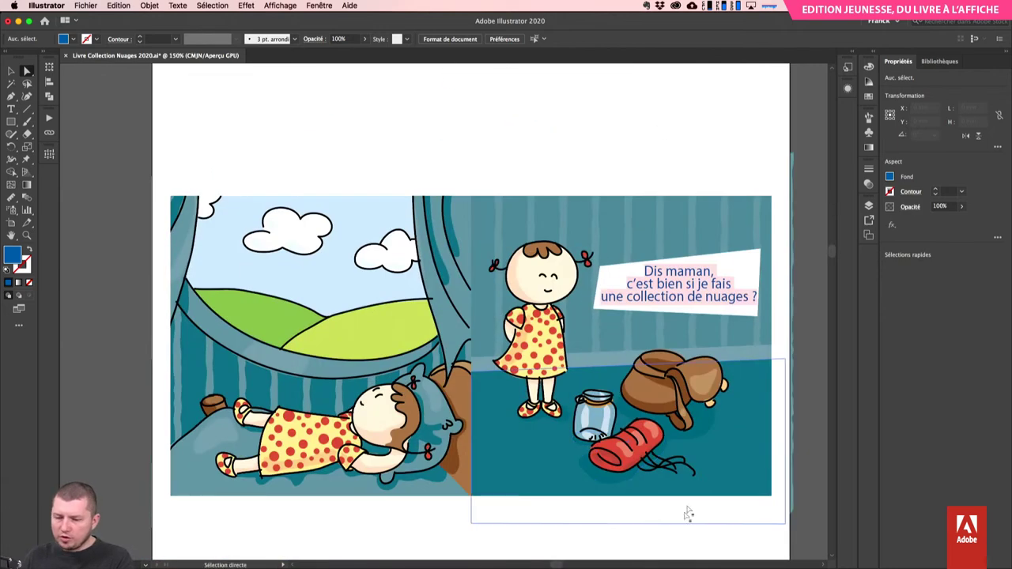
click(177, 5)
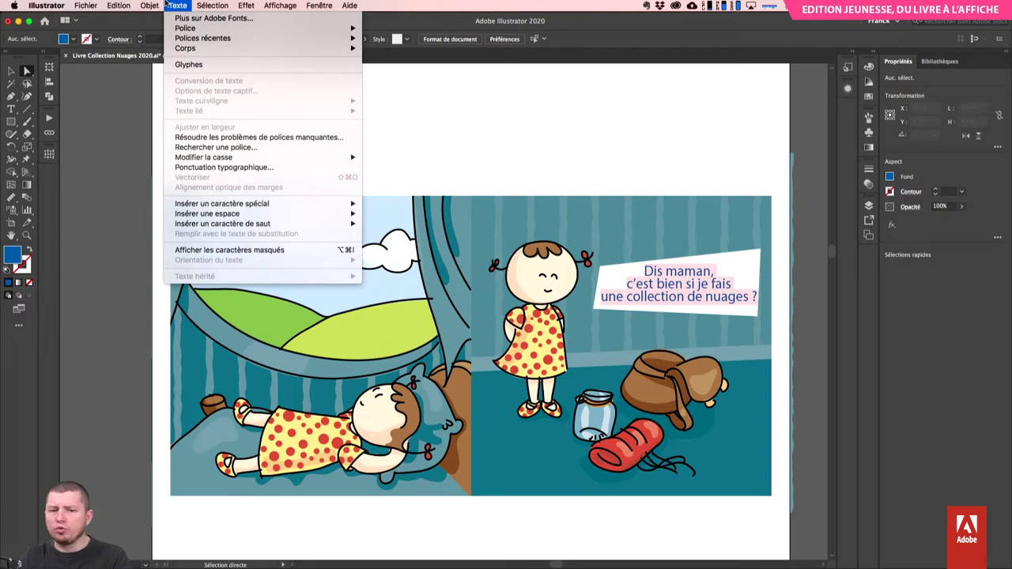
click(210, 147)
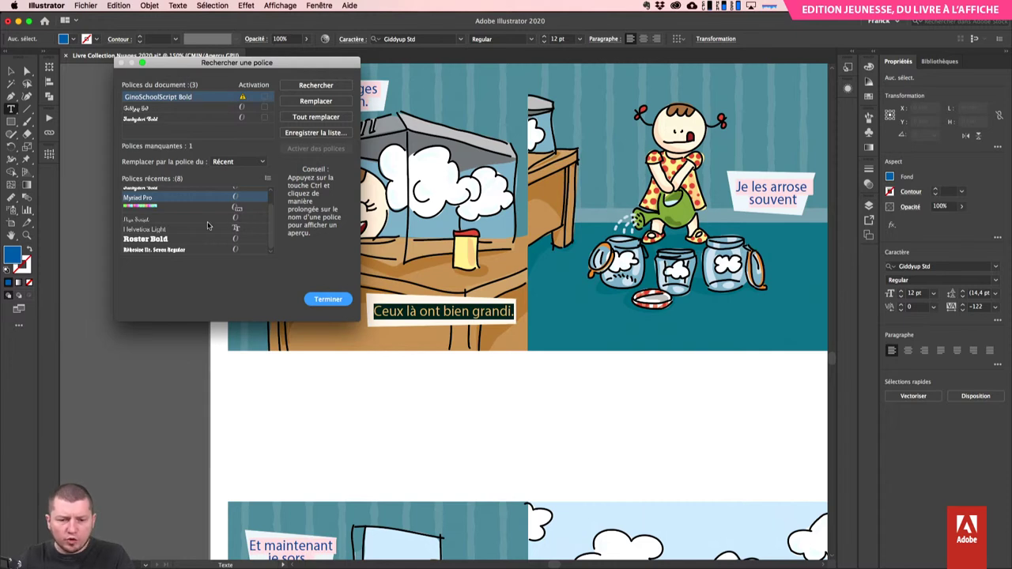
scroll(209, 220, up, 2)
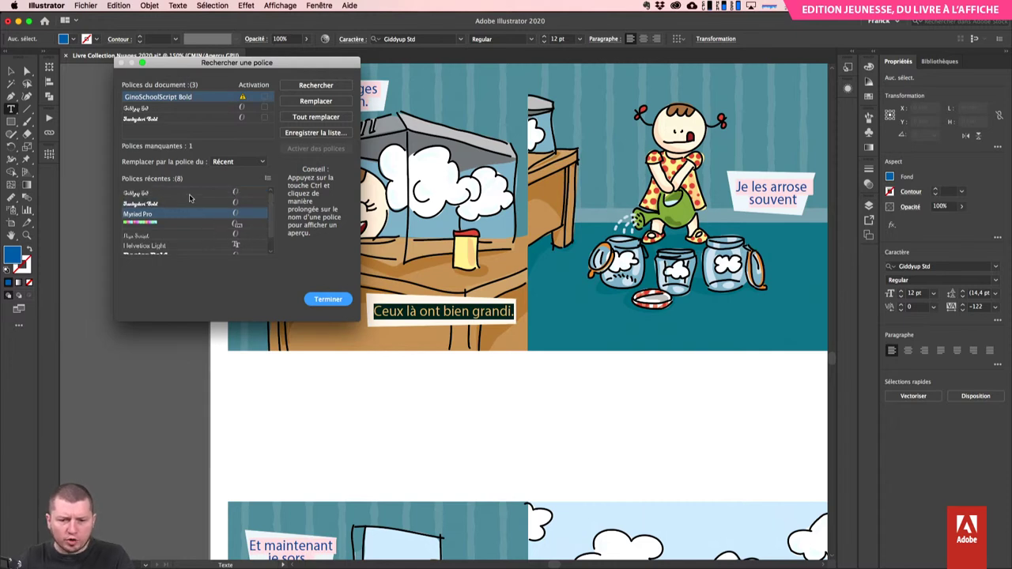
click(192, 197)
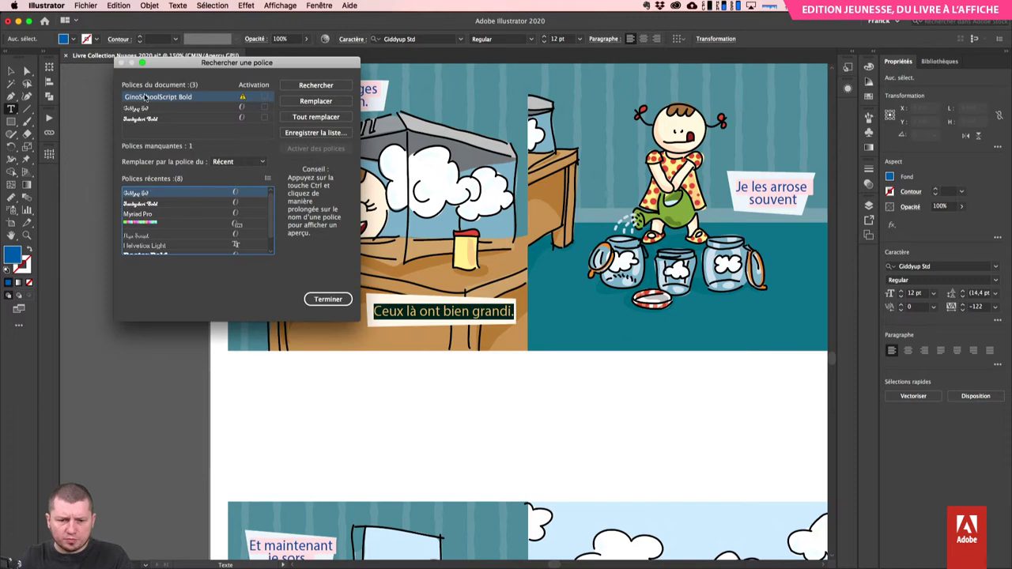
click(327, 299)
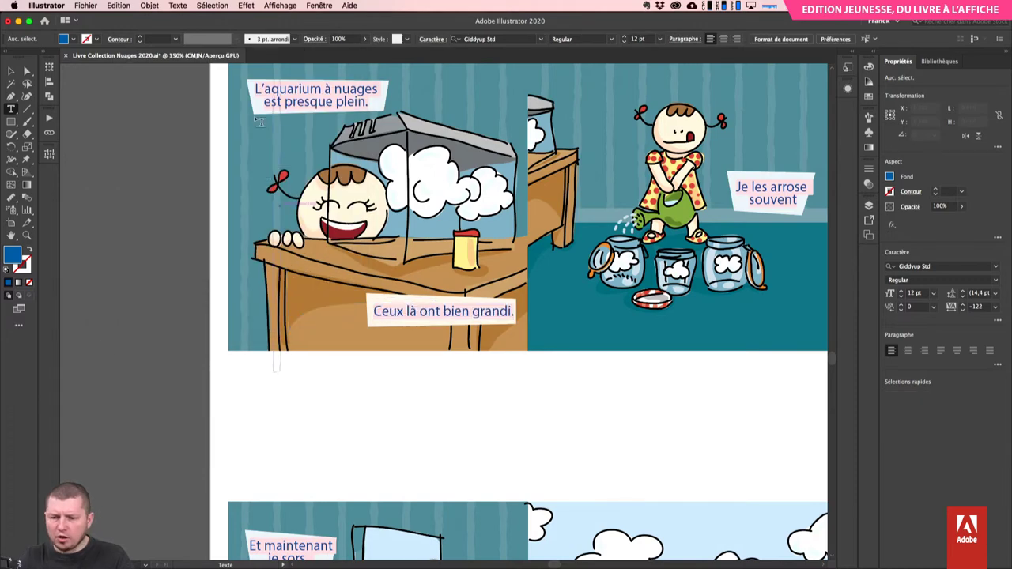
- Replace every use of the missing GinoSchoolScript Bold in the document with Giddyup Std using Rechercher une police
click(188, 4)
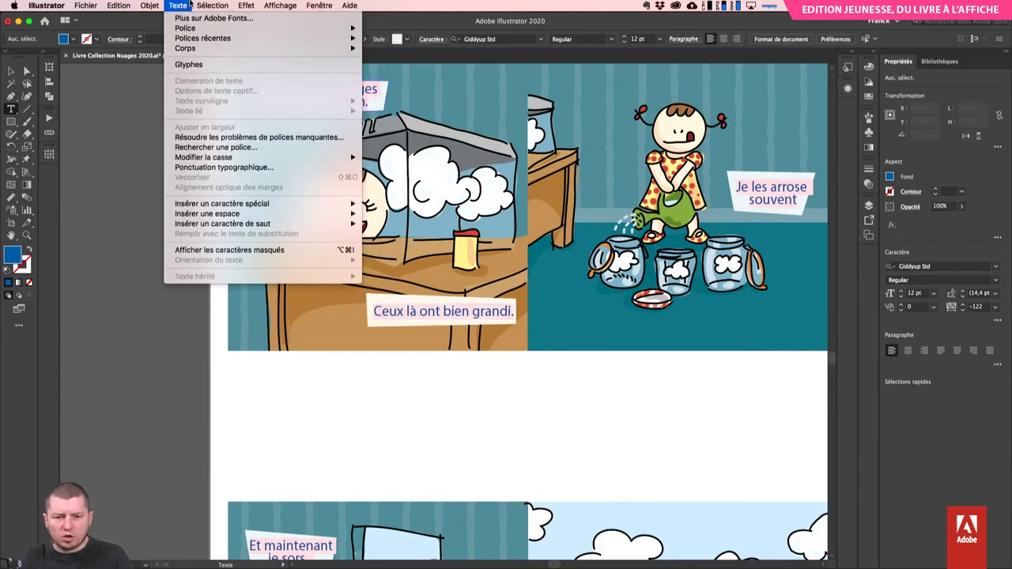
click(227, 148)
click(172, 98)
click(170, 194)
click(315, 116)
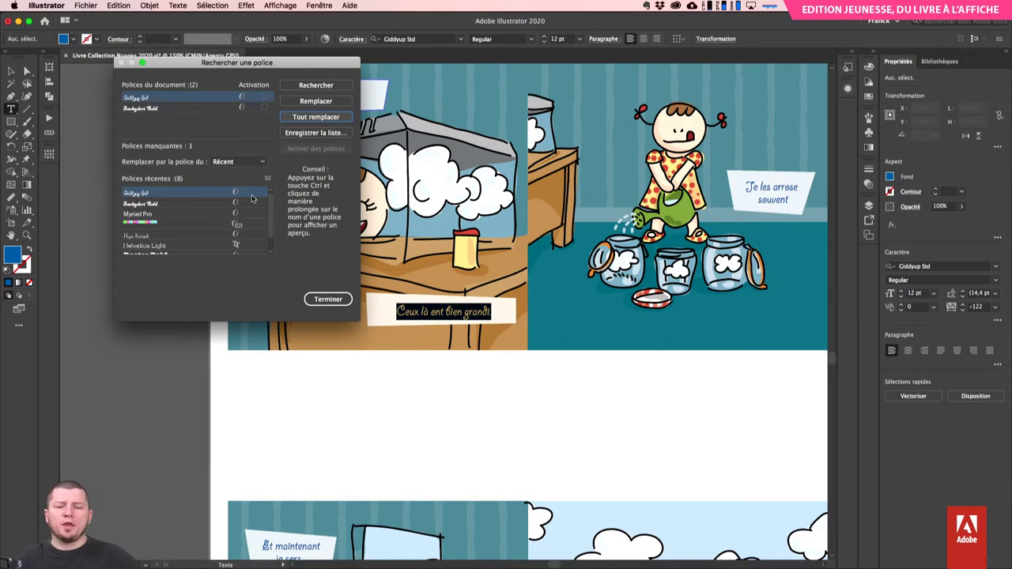
click(328, 299)
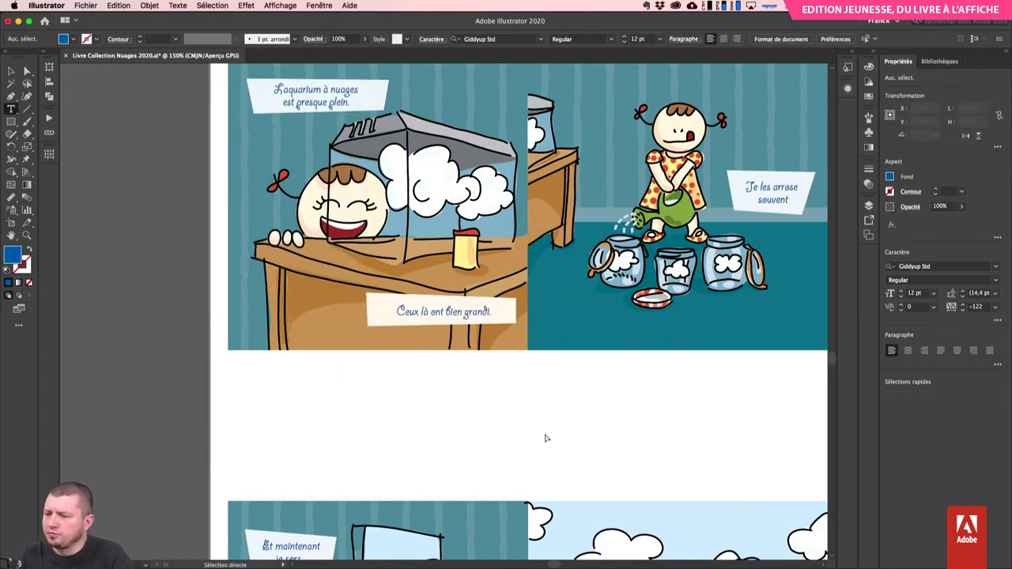
key(t)
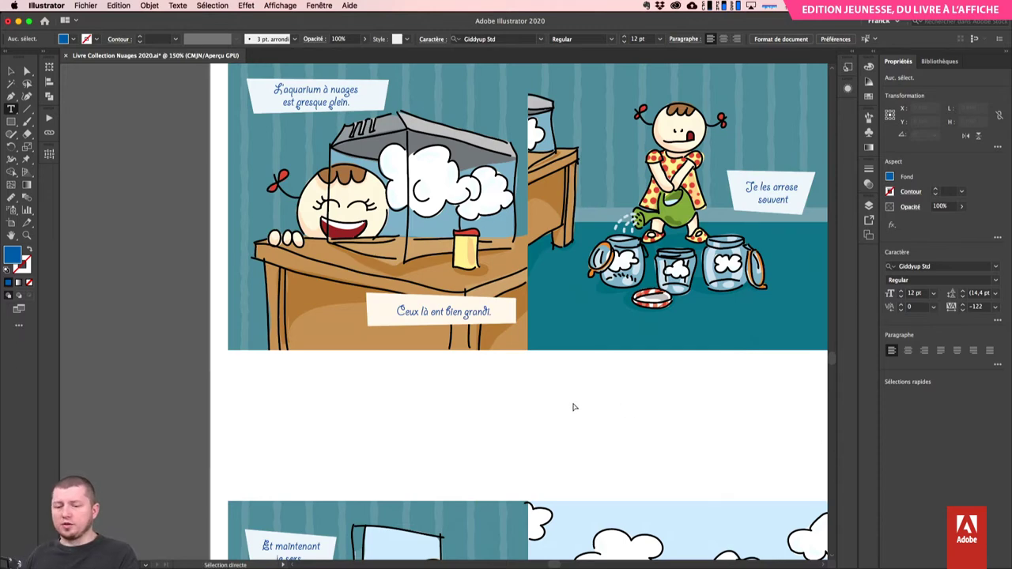
key(super+Tab)
key(super+Tab)
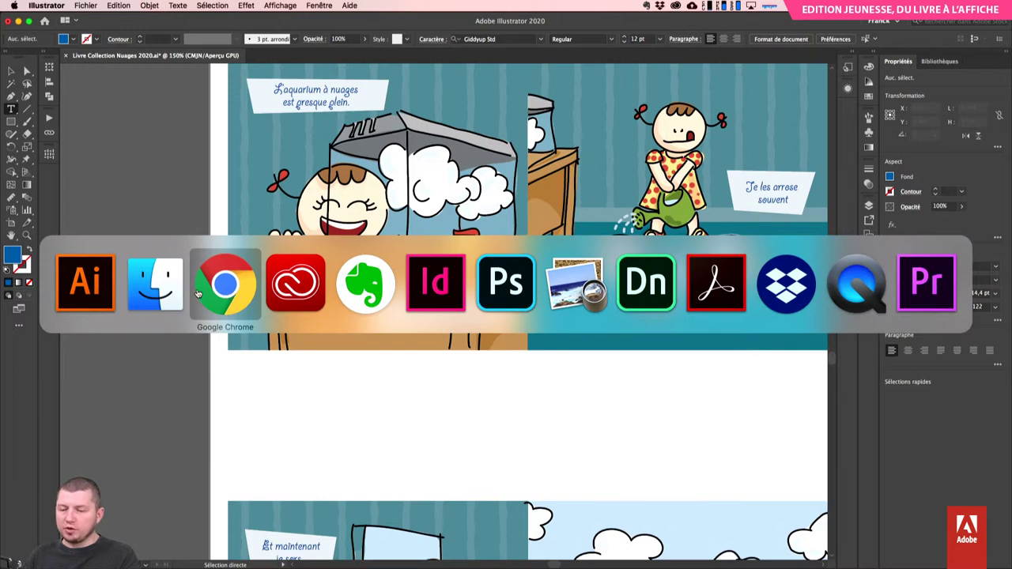
click(85, 283)
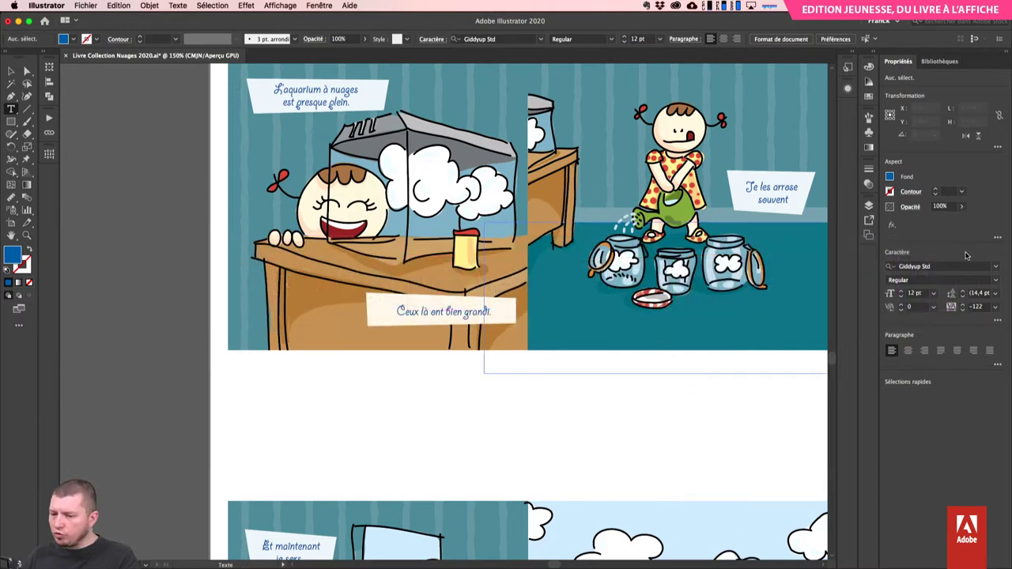
- Browse the Adobe Fonts catalogue from the Caractère font list and clear its Script classification filter
click(995, 266)
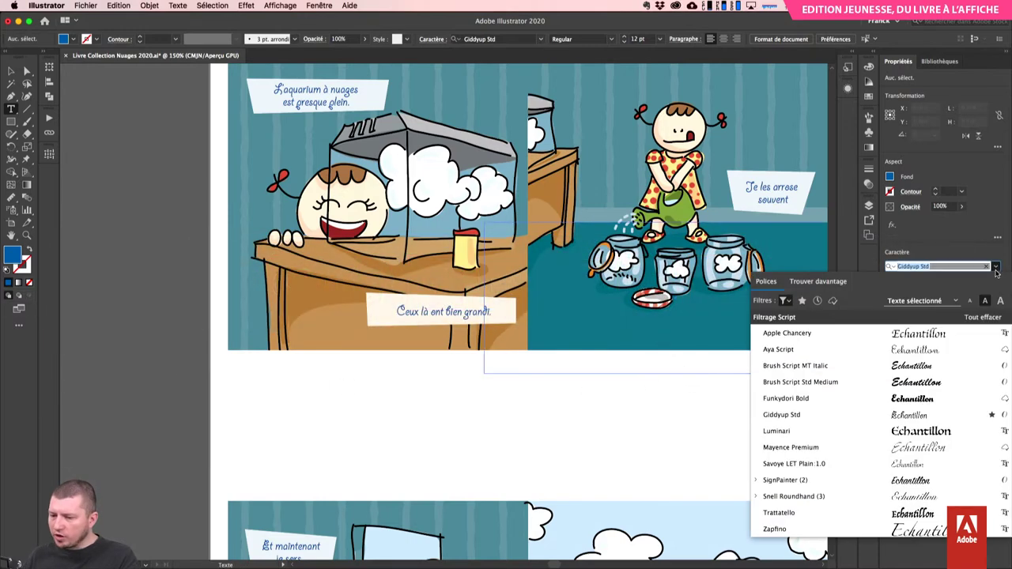
click(831, 282)
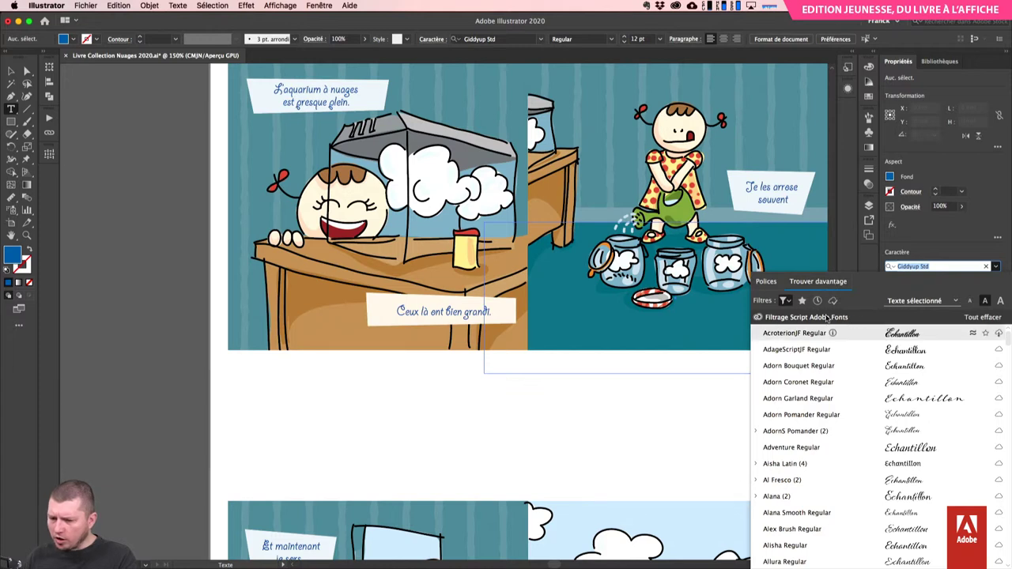
click(788, 302)
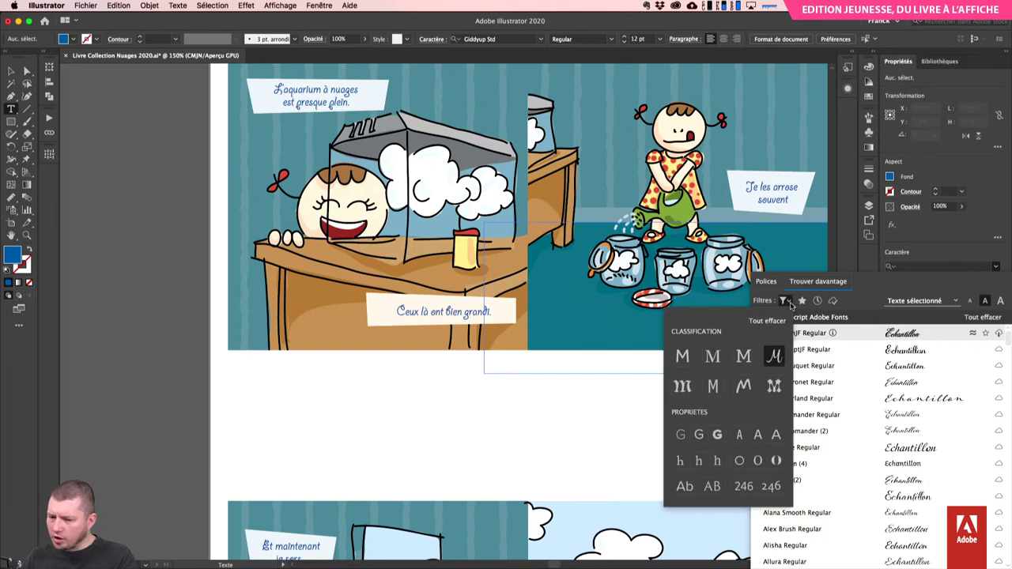
click(786, 301)
click(787, 301)
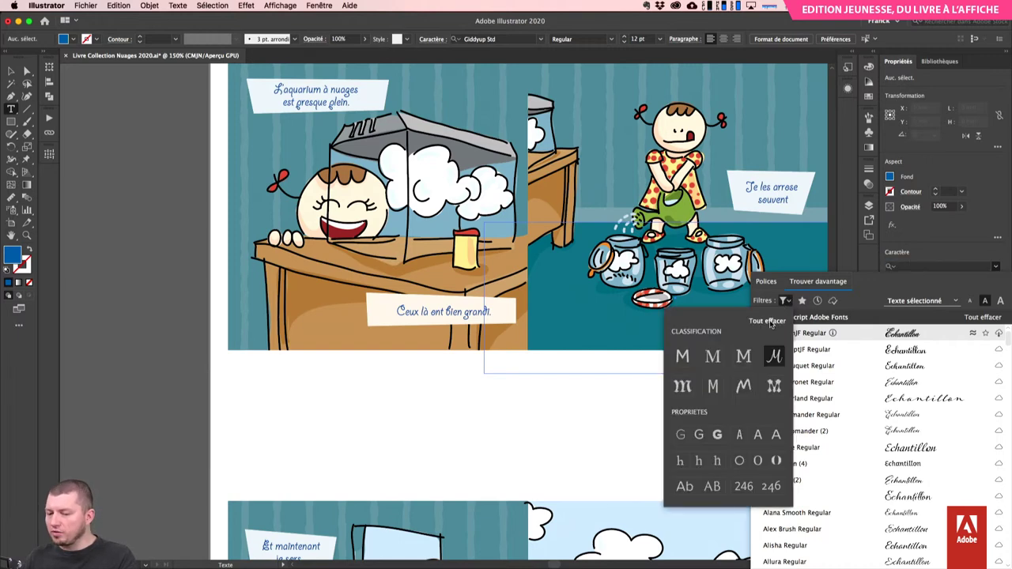
click(771, 322)
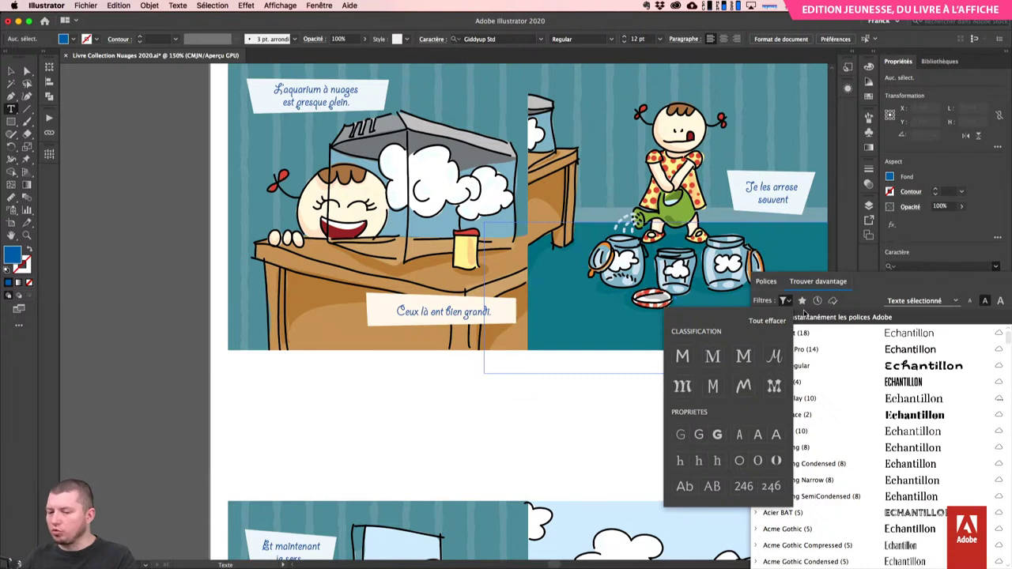
- Filter the Adobe Fonts catalogue to the activated fonts only, and remove that filter again
click(834, 302)
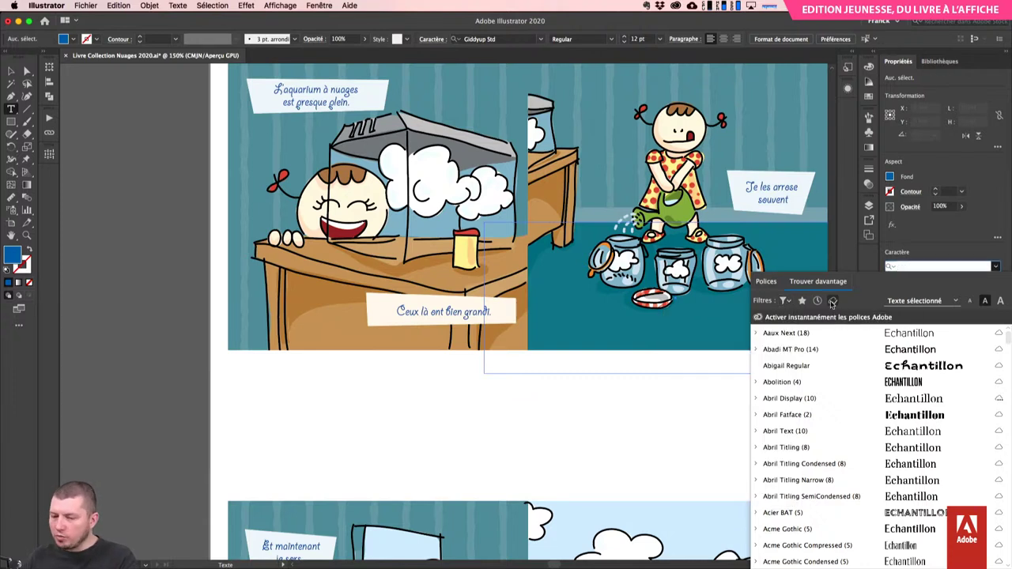
click(833, 302)
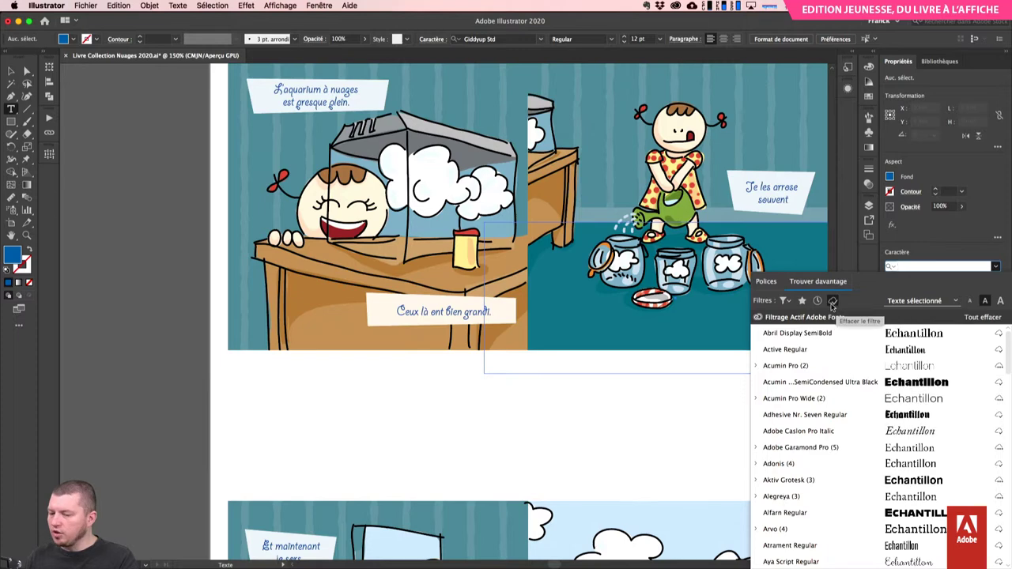
click(834, 303)
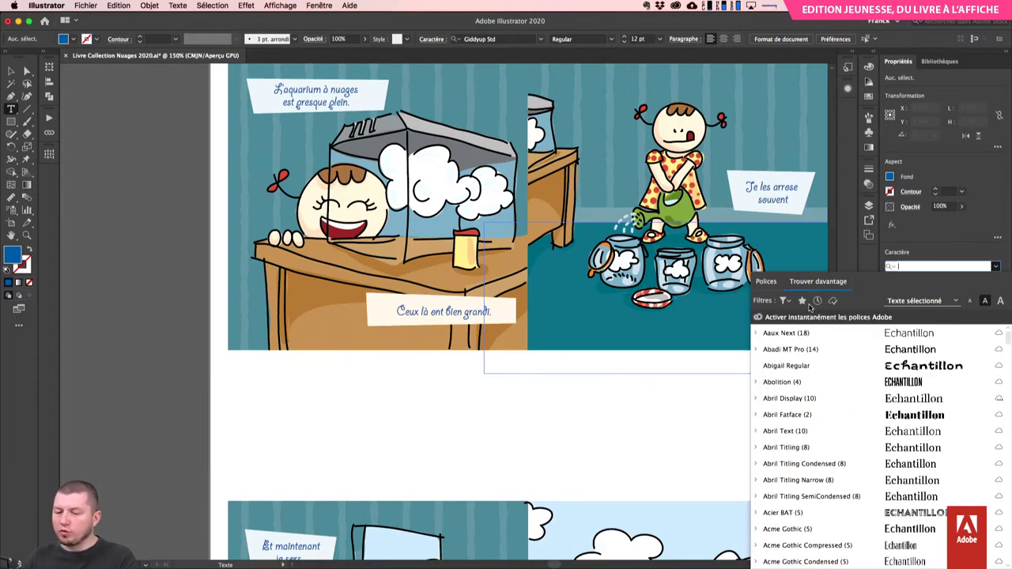
- Switch to Chrome, open fonts.adobe.com in a new tab and continue the sign-in with the prefilled account
key(super+Tab)
key(super+t)
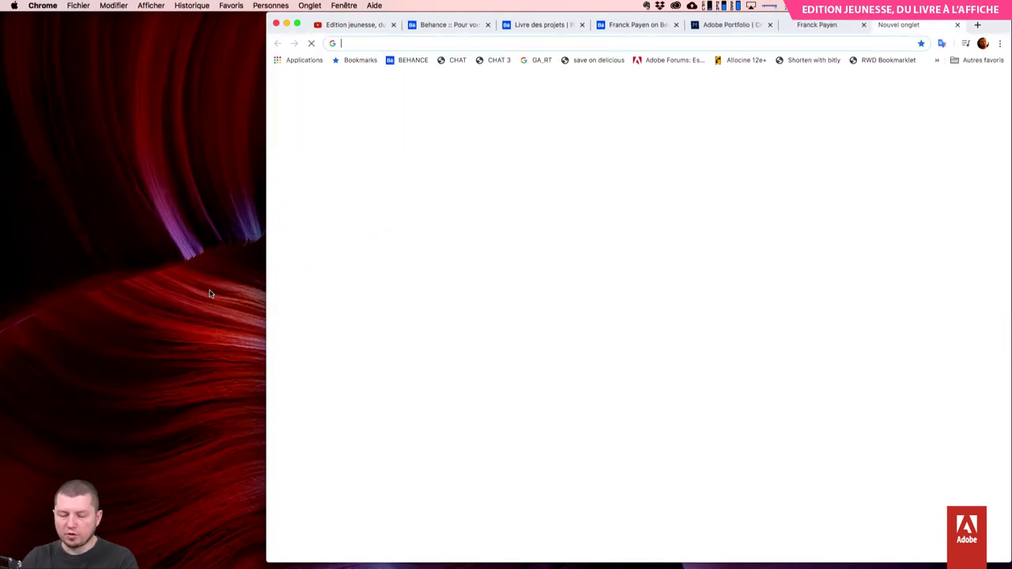
text(fonts.adobe.com)
key(Return)
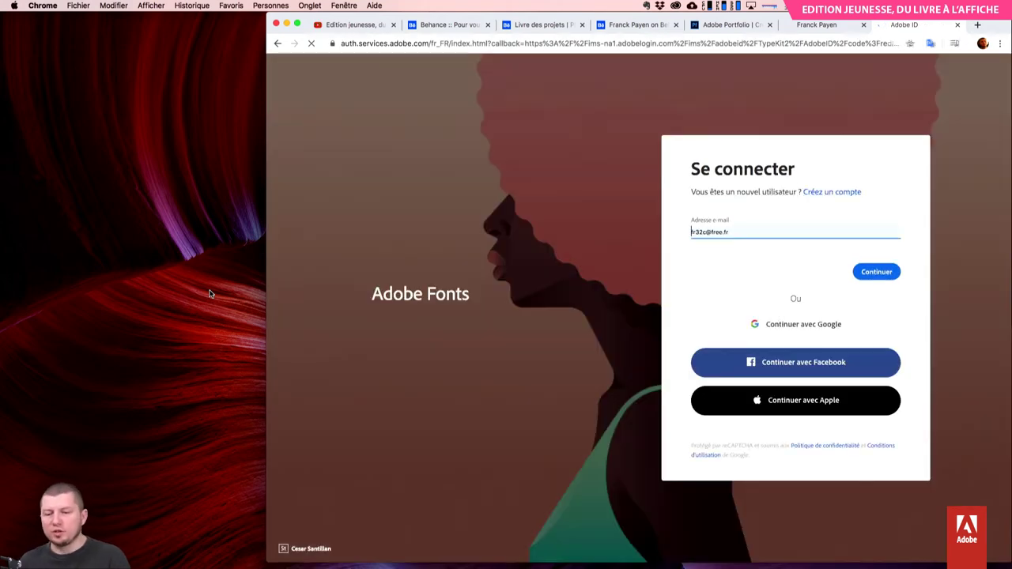
click(868, 273)
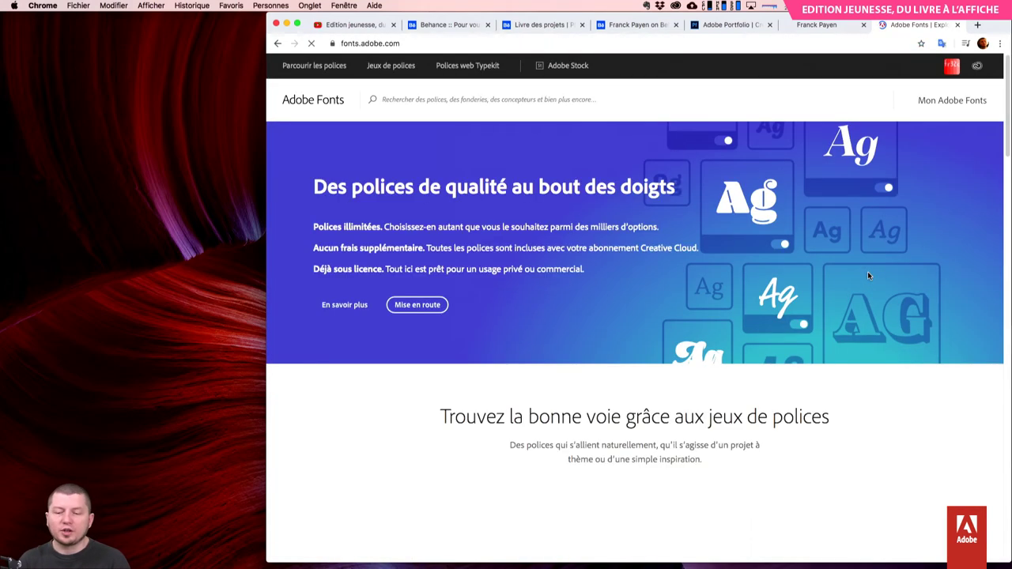
- Browse the Jeux de polices collections on Adobe Fonts, going through the first page and on to page 2
click(390, 68)
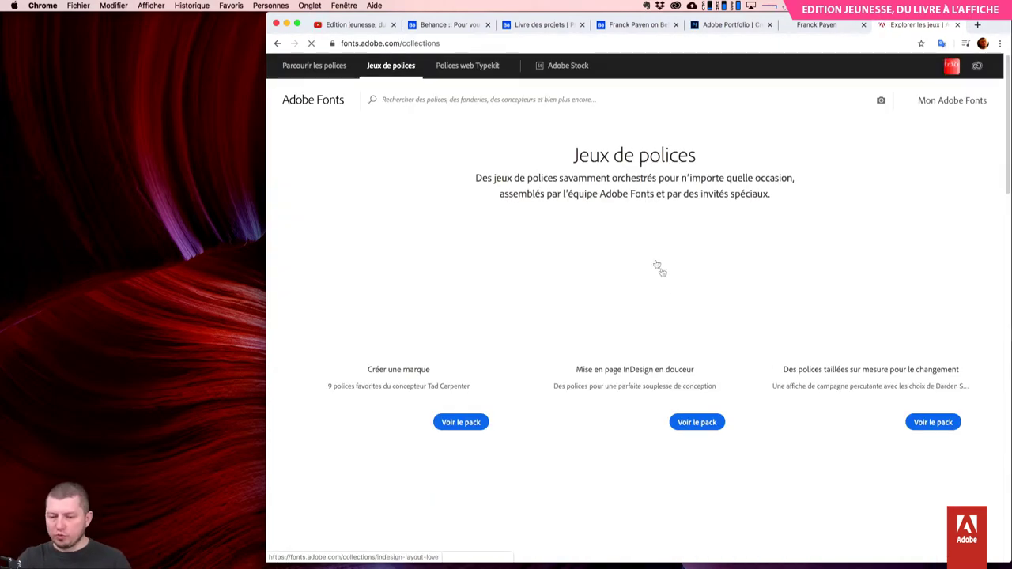
scroll(770, 379, down, 3)
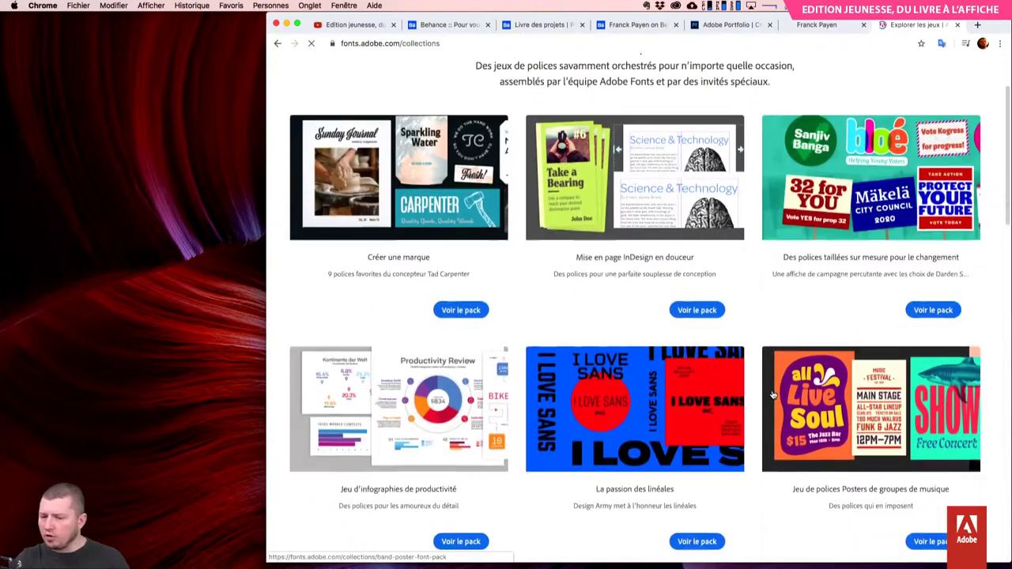
scroll(878, 313, down, 3)
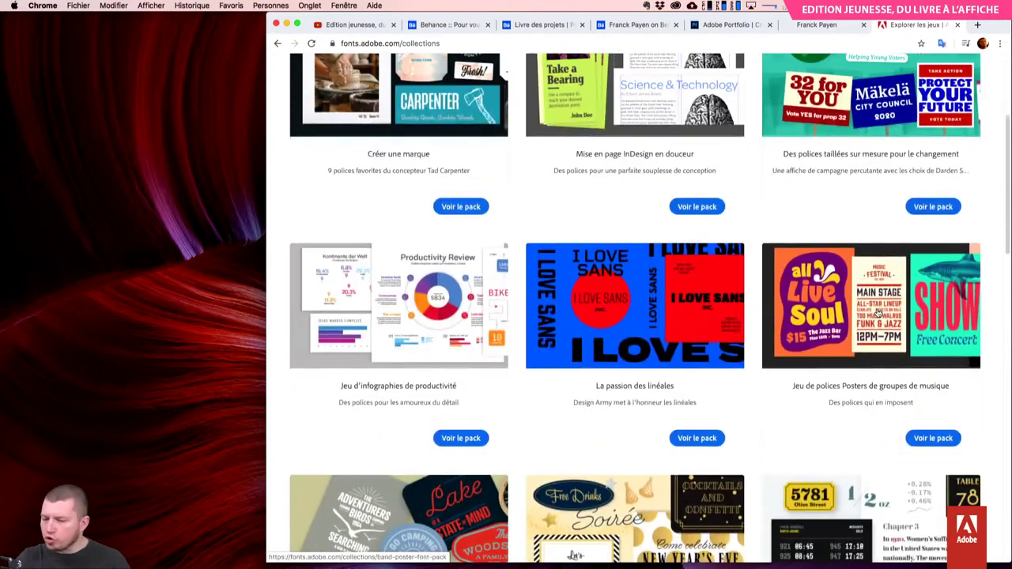
scroll(881, 438, down, 10)
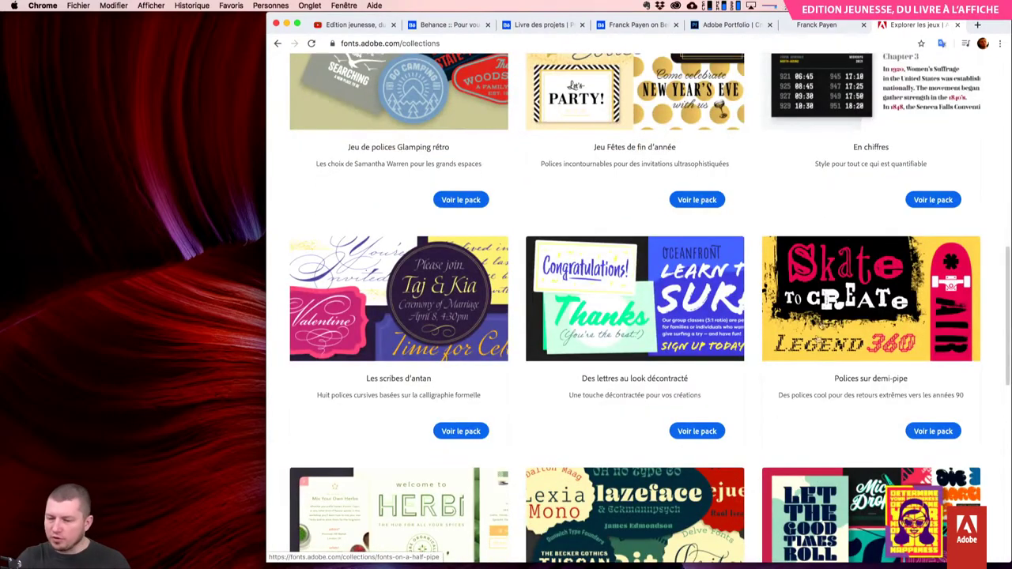
scroll(803, 329, down, 4)
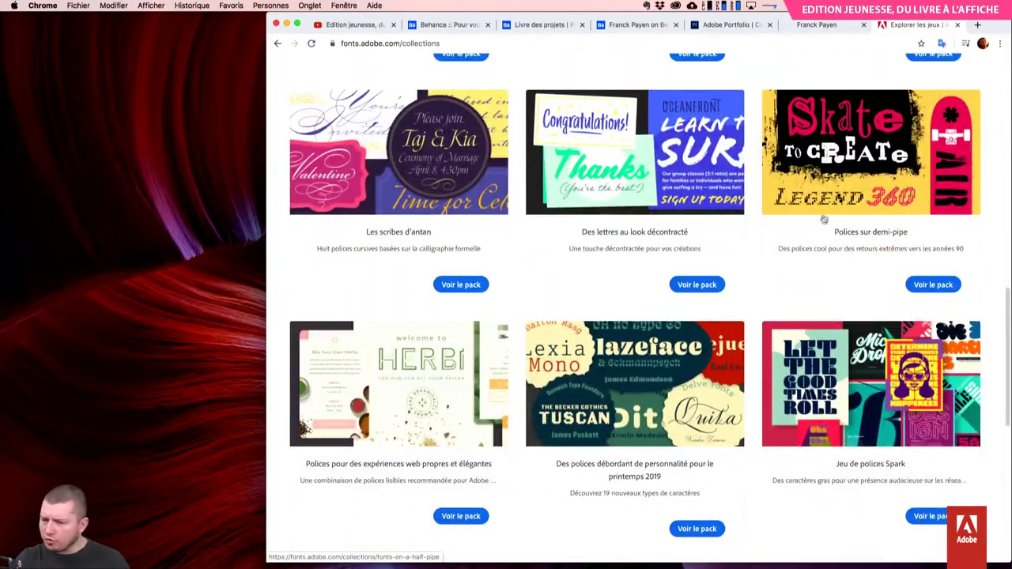
scroll(823, 219, down, 2)
scroll(823, 220, up, 3)
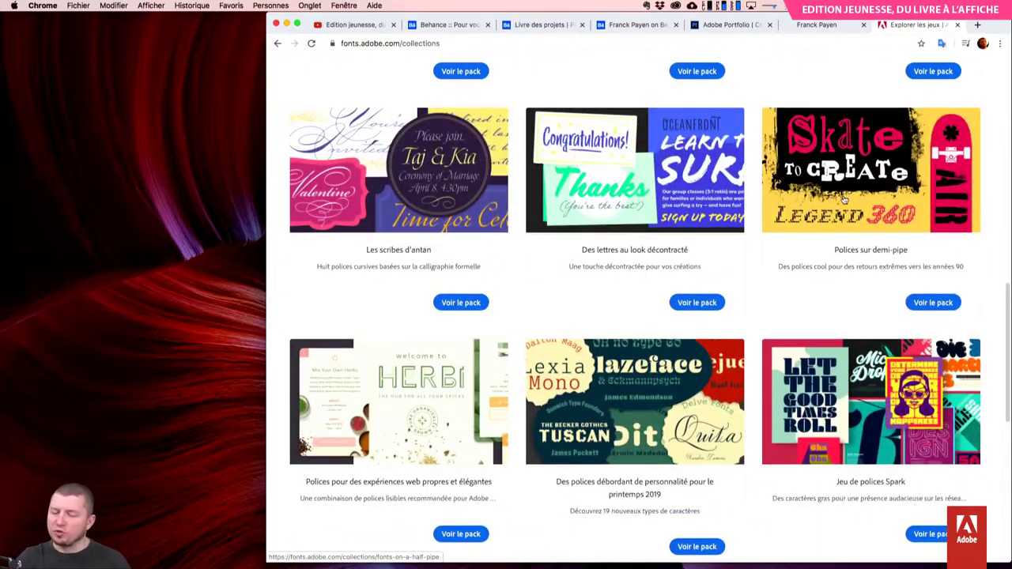
scroll(569, 443, down, 10)
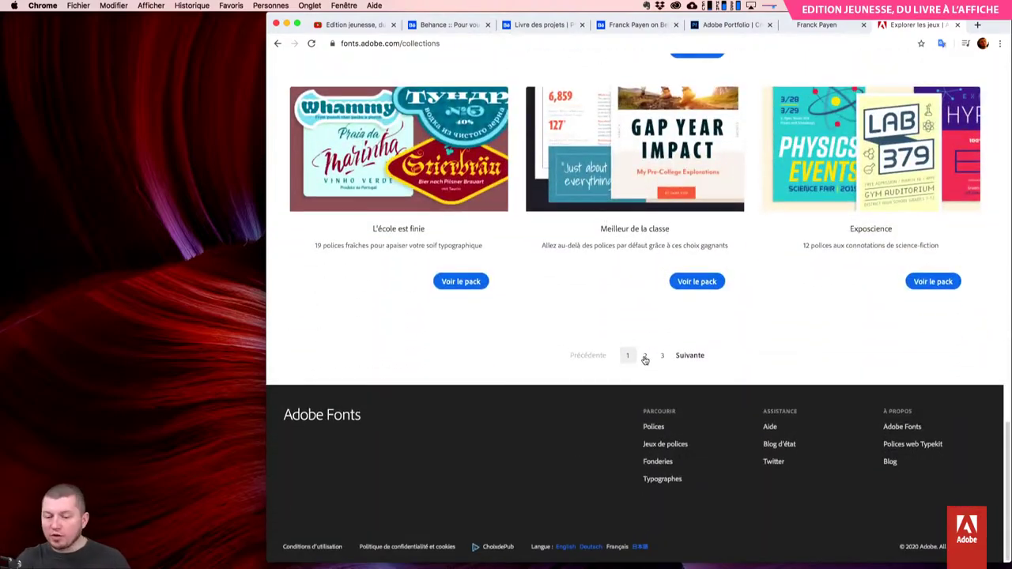
click(644, 357)
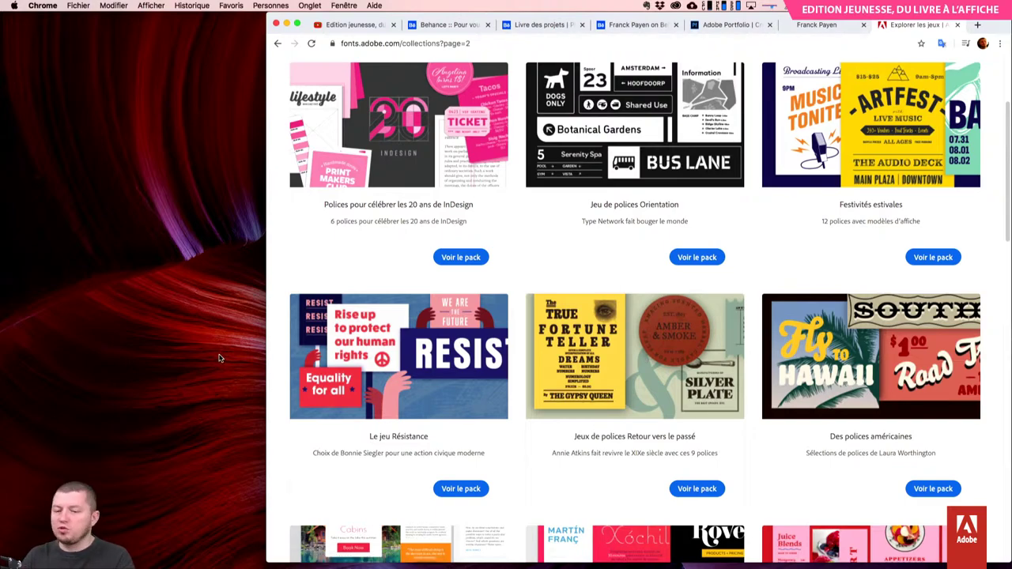
- Hide Chrome and switch back to the book document in Illustrator
key(super+h)
key(super+Tab)
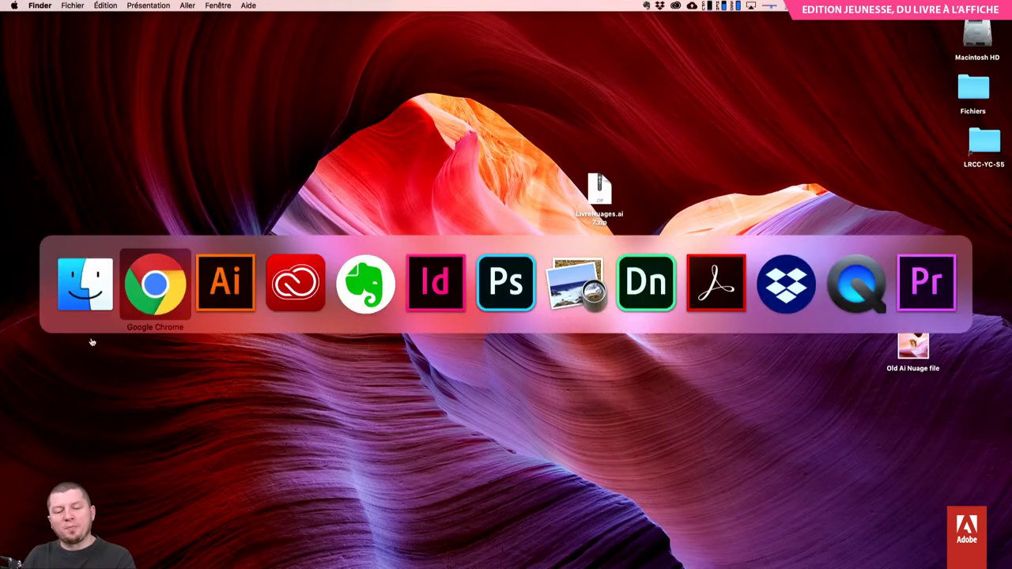
click(222, 288)
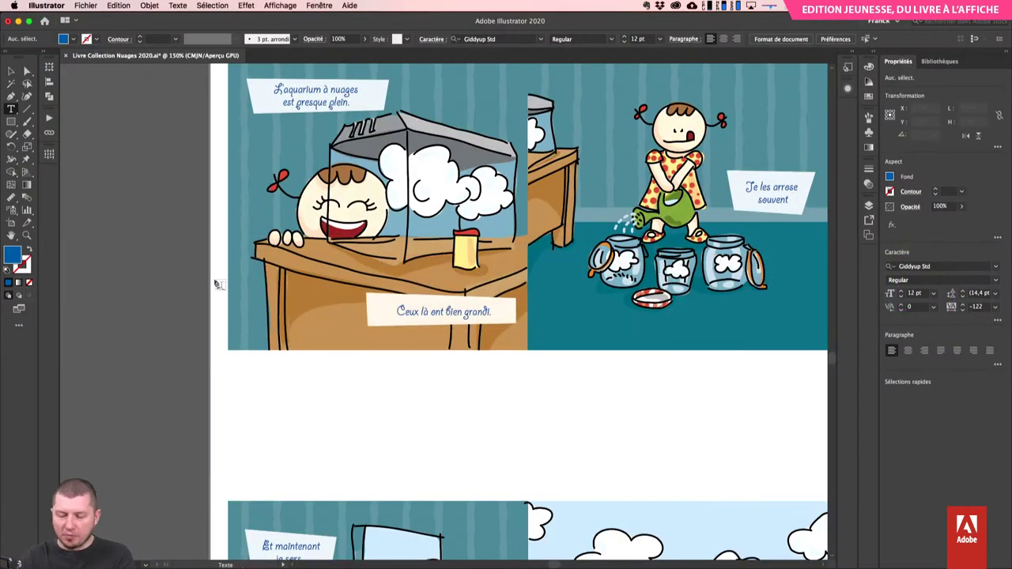
- Expand the collapsed panels, hide the MasqueLivreEcran layer and show the FormatLivre layer
key(super+minus)
scroll(475, 300, up, 2)
scroll(609, 360, up, 3)
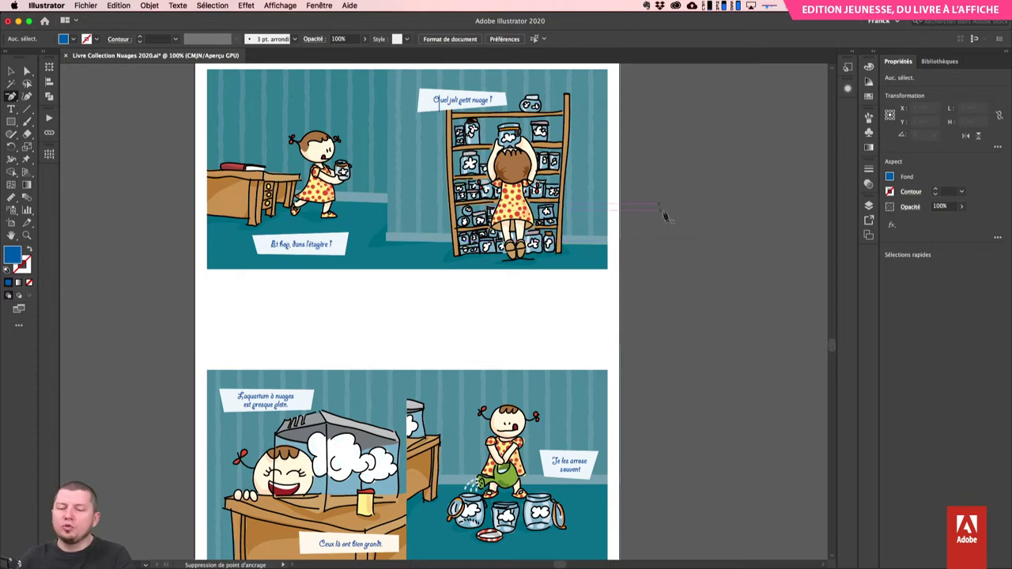
scroll(723, 198, up, 3)
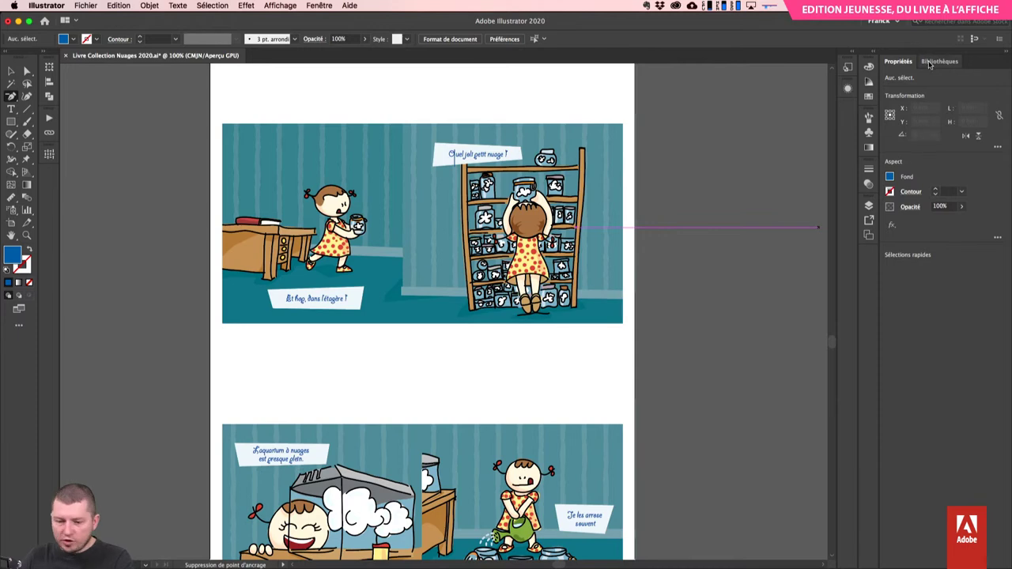
scroll(772, 221, up, 3)
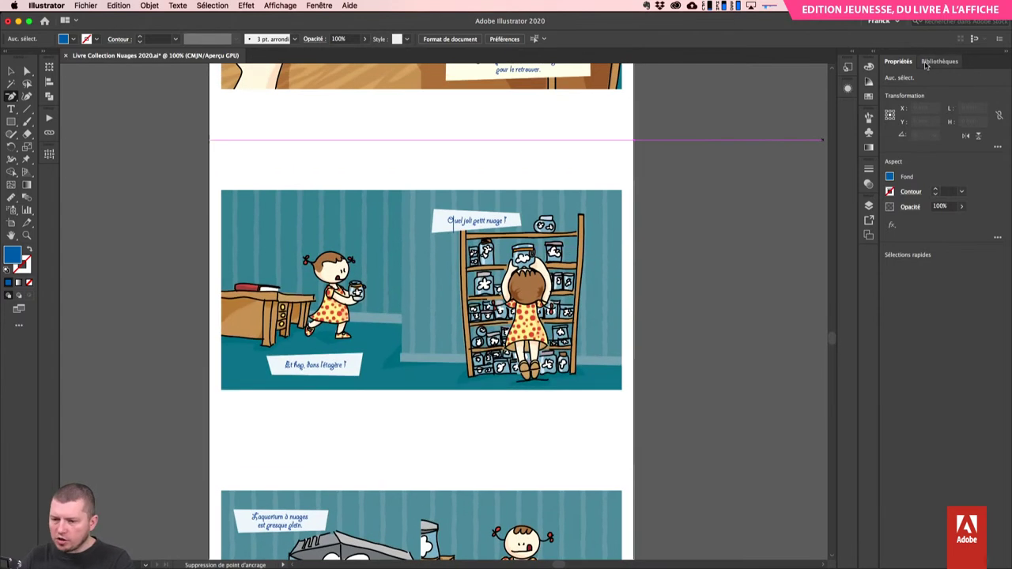
click(873, 54)
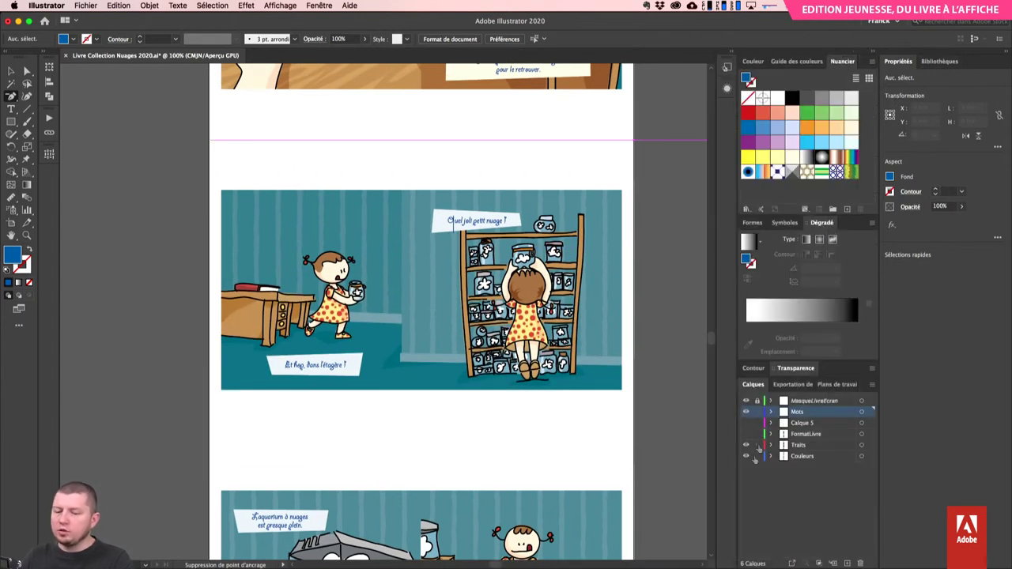
click(746, 402)
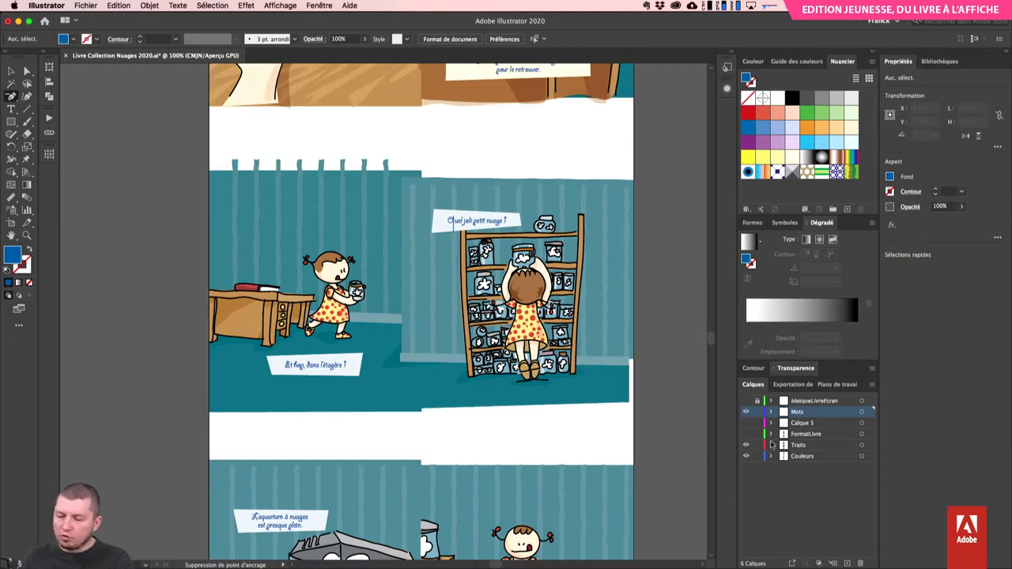
click(746, 434)
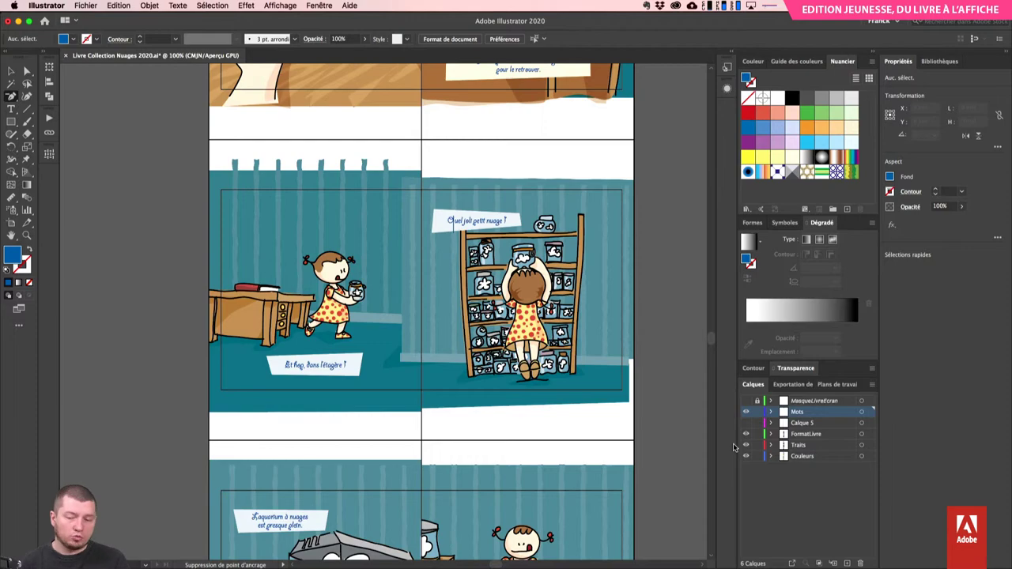
- Show the crop marks on the Calque 5 layer, hiding FormatLivre meanwhile and displaying it again
scroll(658, 310, up, 5)
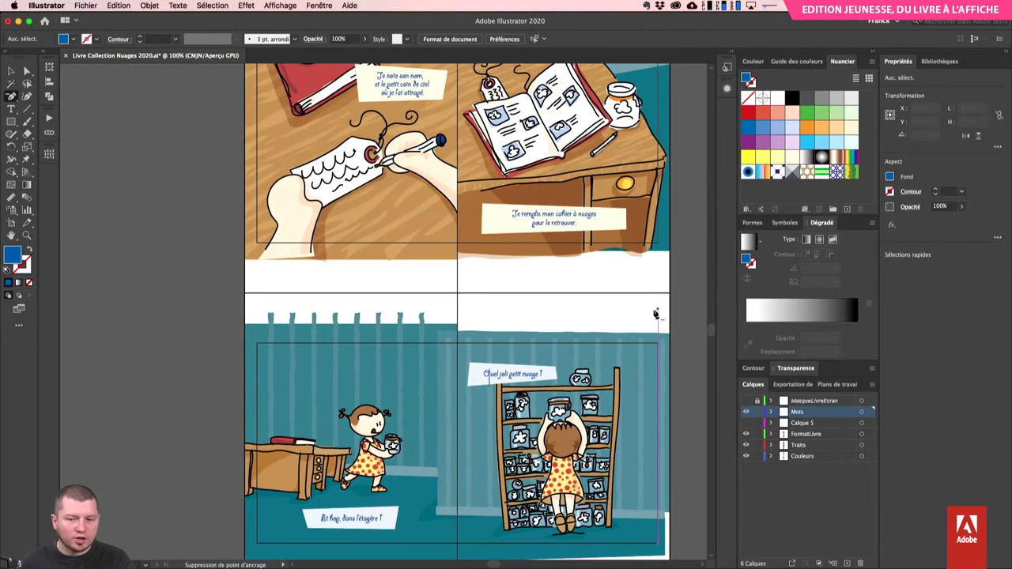
scroll(656, 314, up, 6)
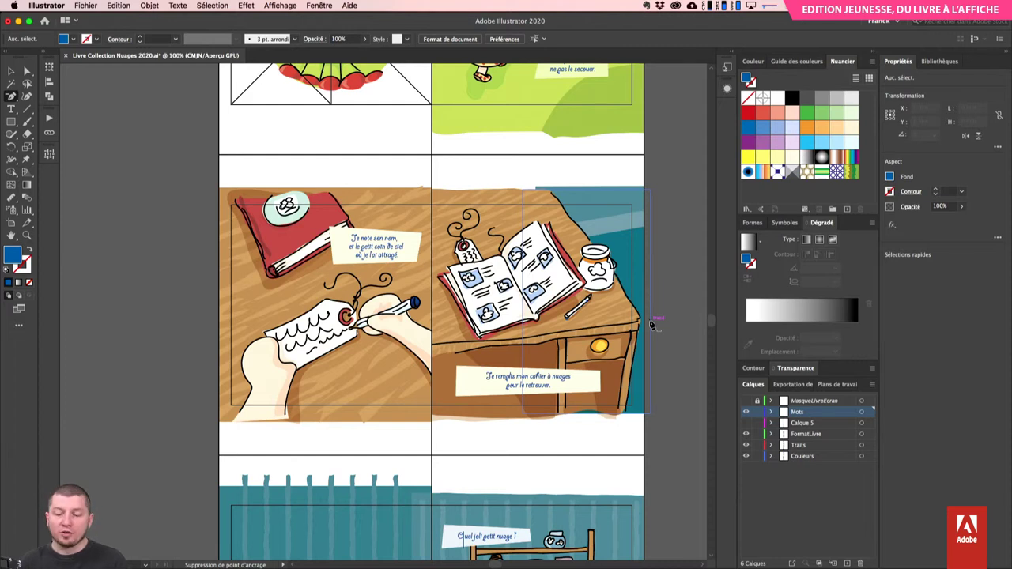
click(746, 434)
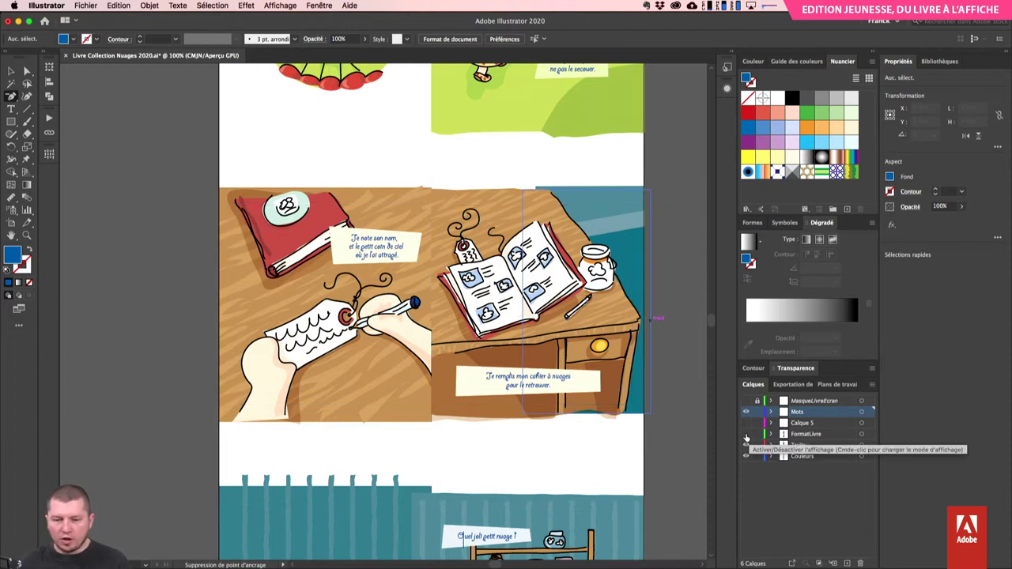
click(745, 423)
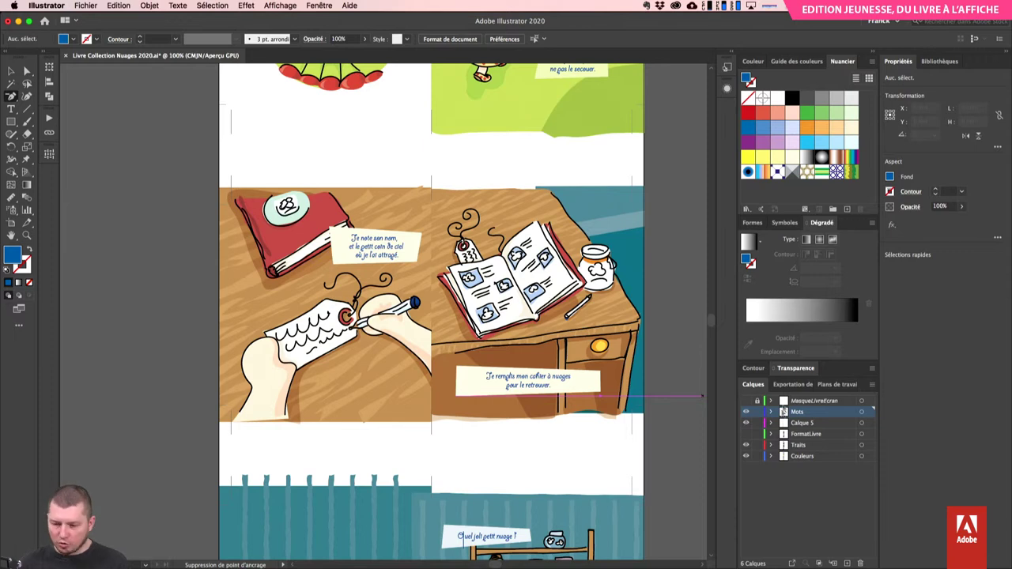
click(745, 434)
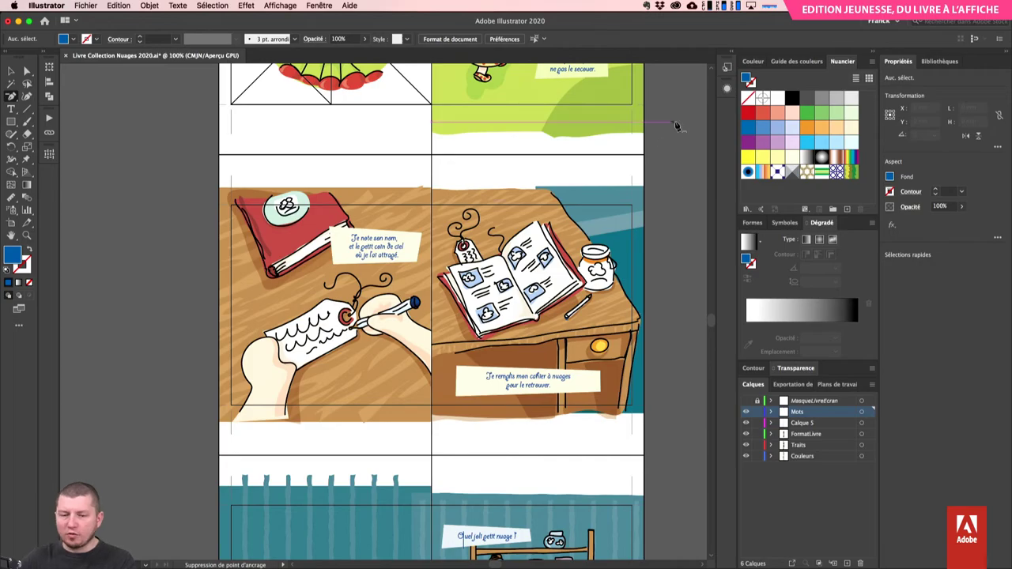
- Examine the pages up to the cover with the format frames and crop marks displayed
drag(682, 140, 655, 214)
scroll(654, 214, up, 15)
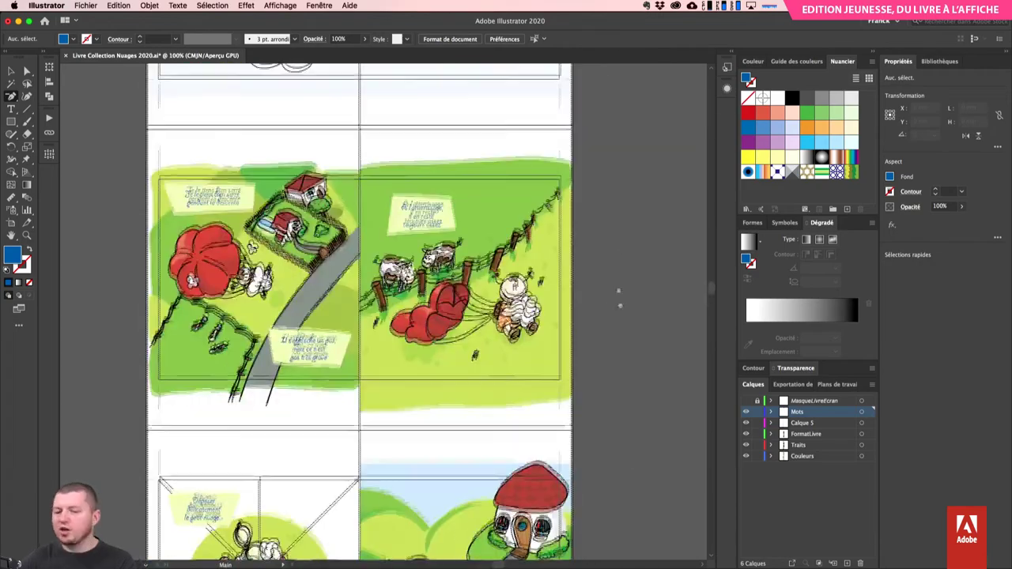
scroll(609, 367, up, 10)
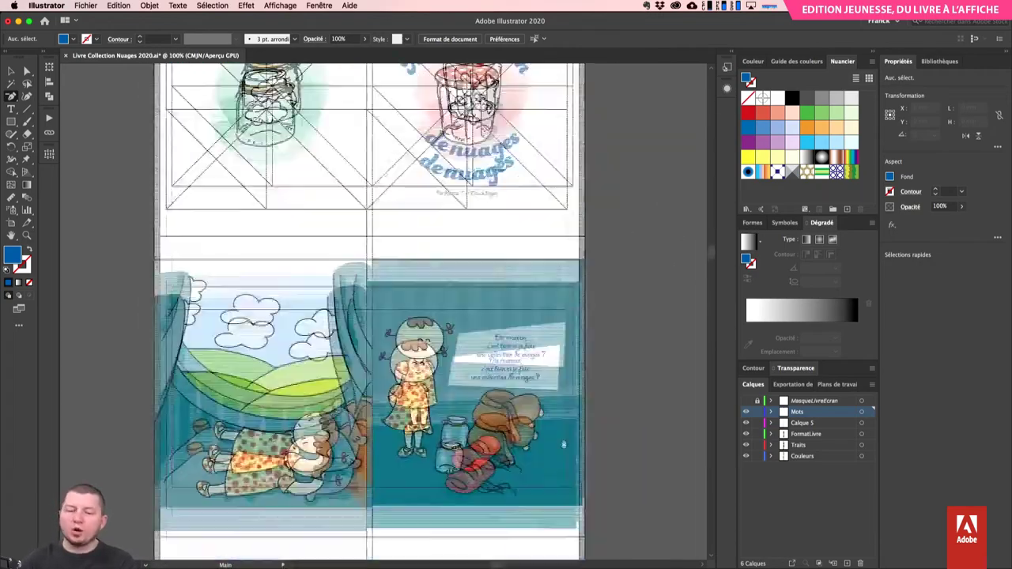
key(super+minus)
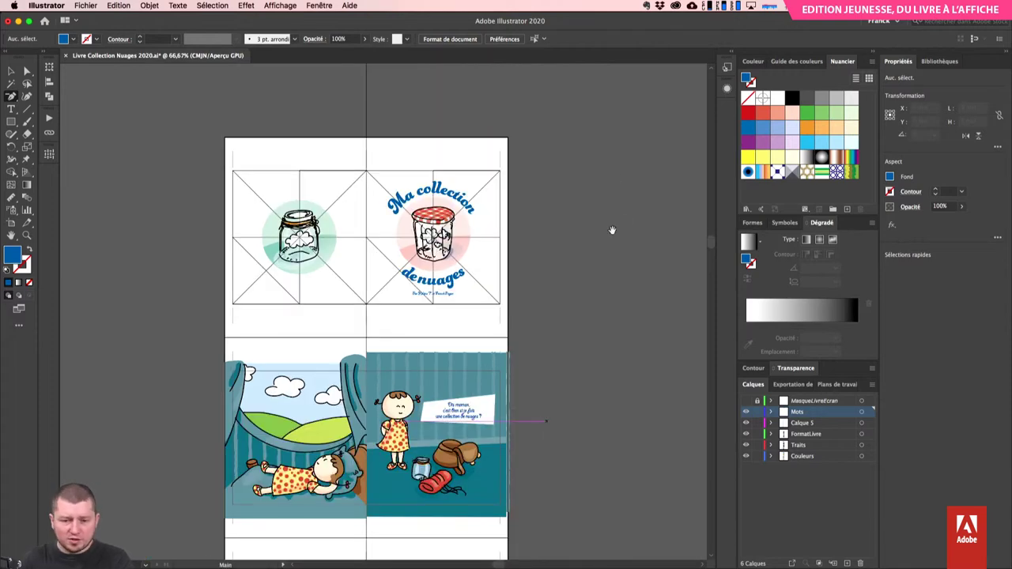
- Start editing the book's artboard with the Artboard tool and turn off moving artwork with the artboard
drag(609, 229, 639, 208)
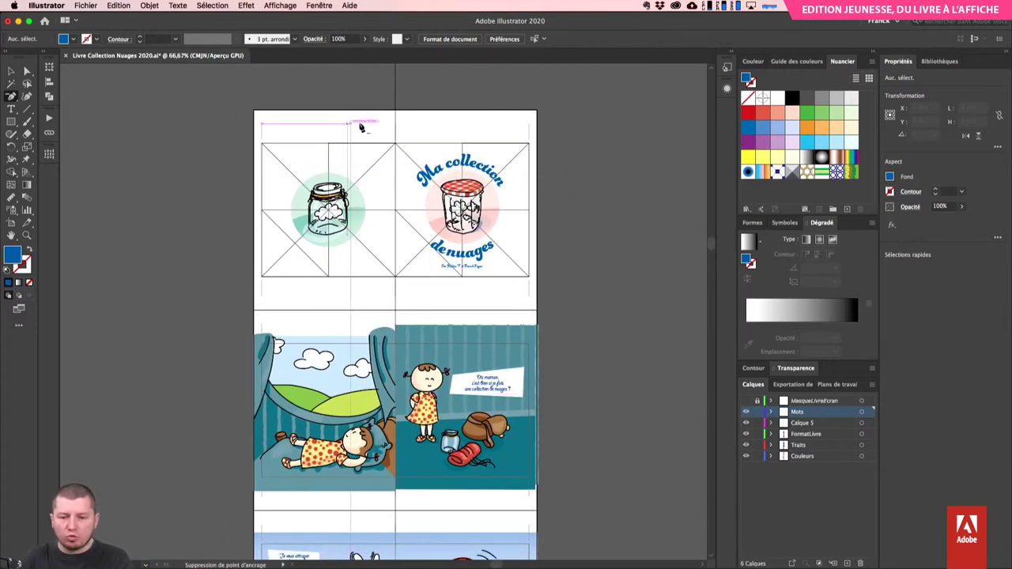
key(v)
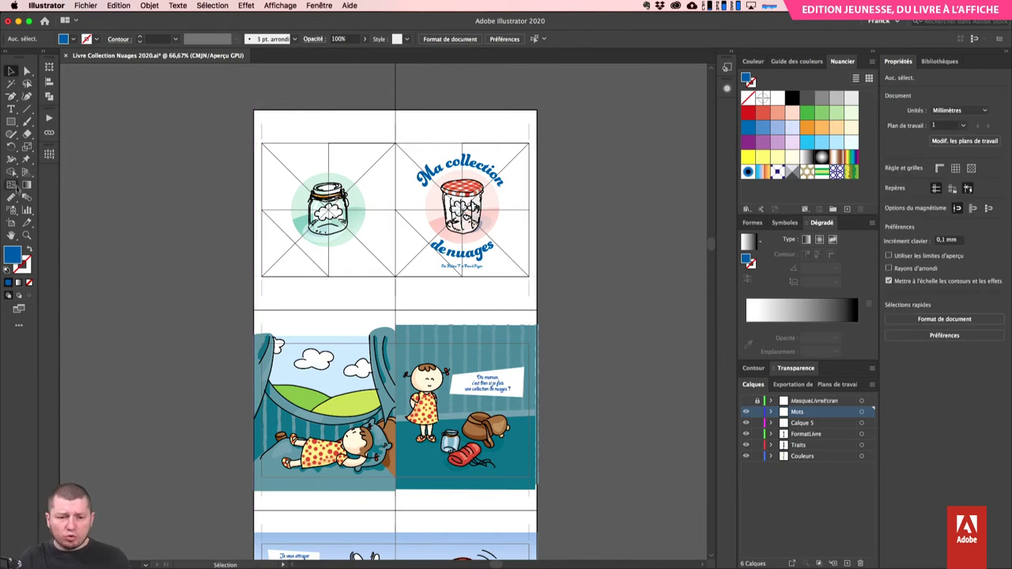
click(13, 222)
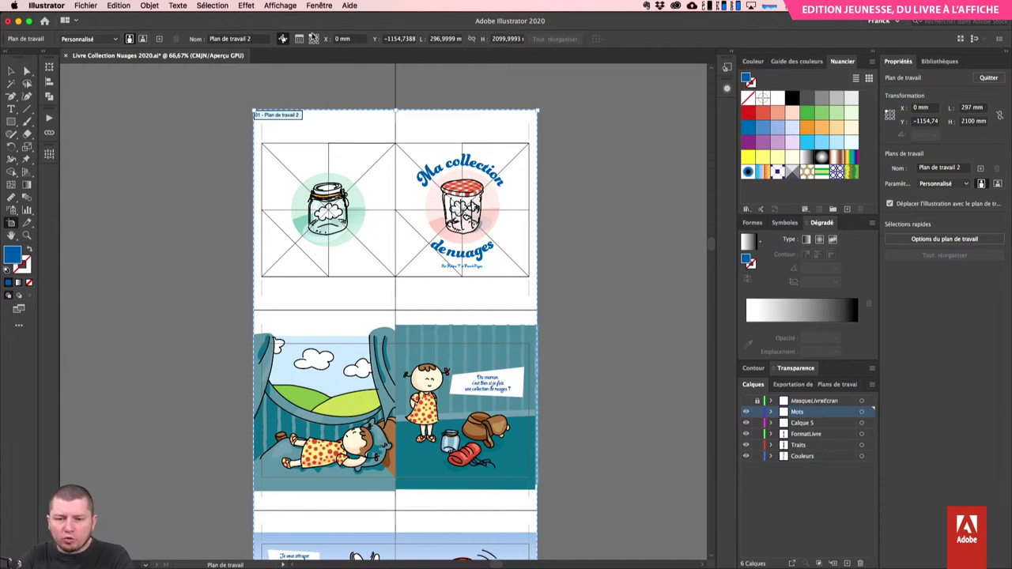
click(95, 39)
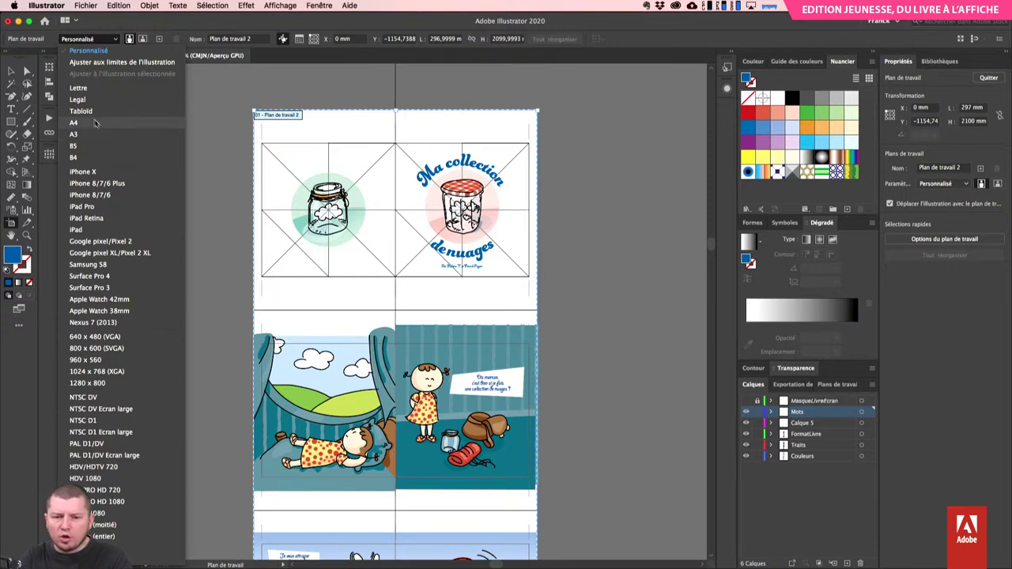
click(283, 38)
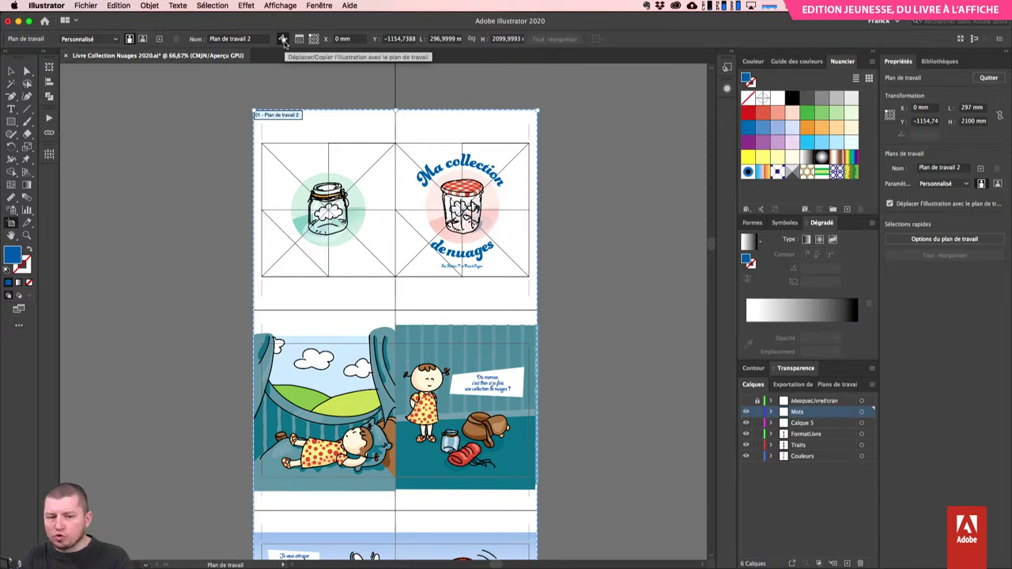
click(284, 41)
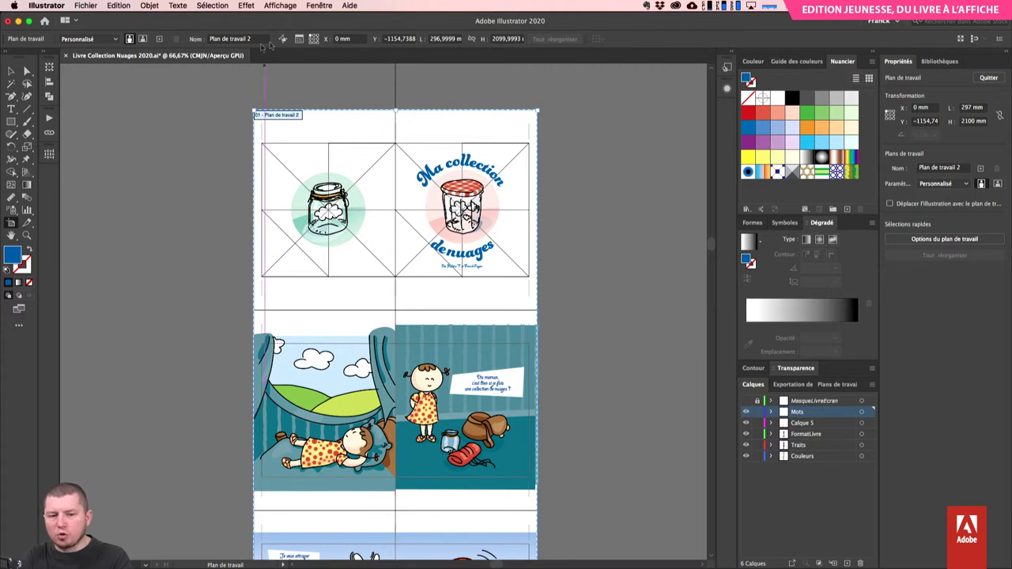
- Set the artboard to landscape A4, 297 × 210 mm, so it frames only the cover spread
click(142, 39)
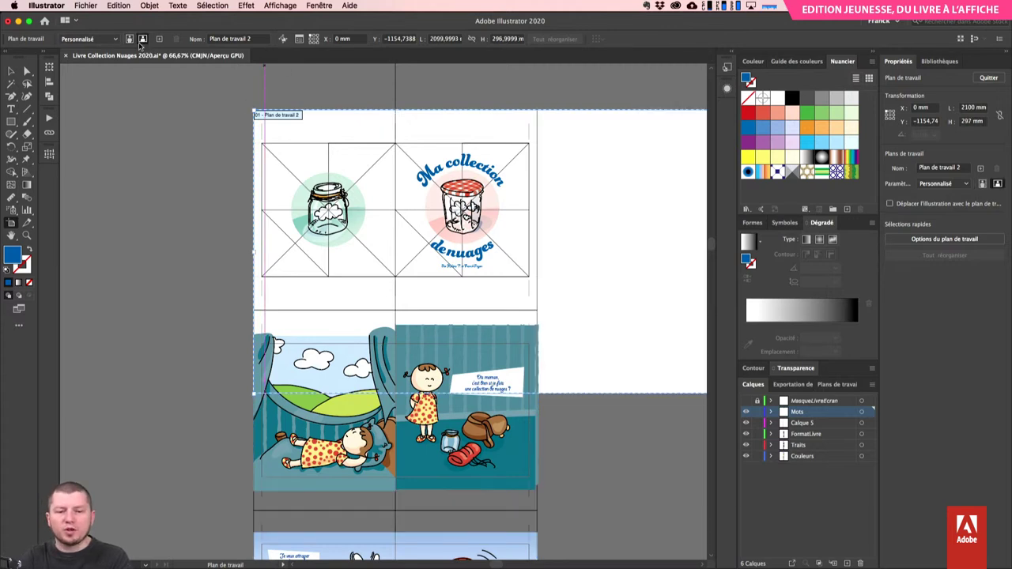
click(96, 39)
click(79, 122)
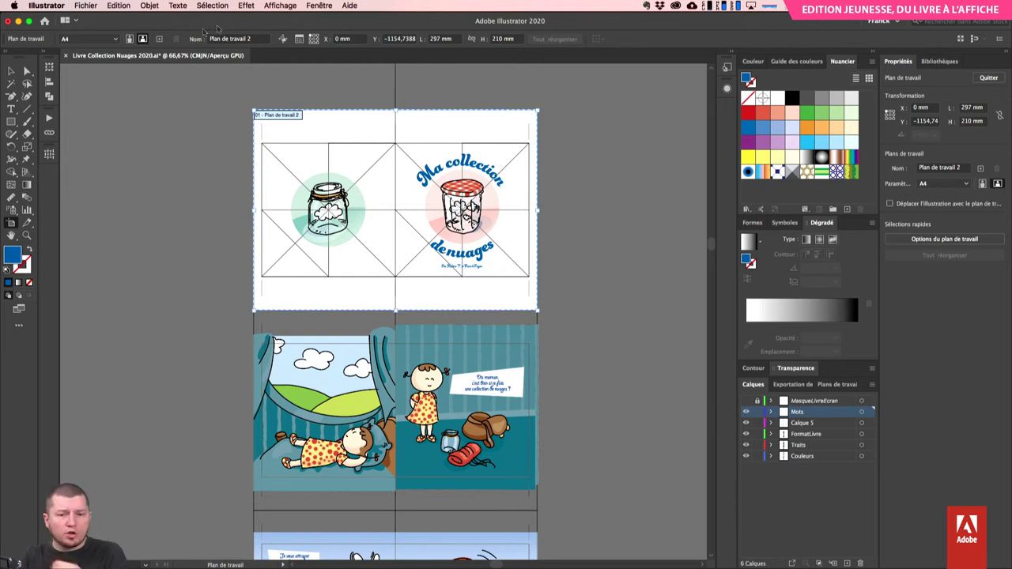
- Review the A4 artboard's options without changing them
click(157, 5)
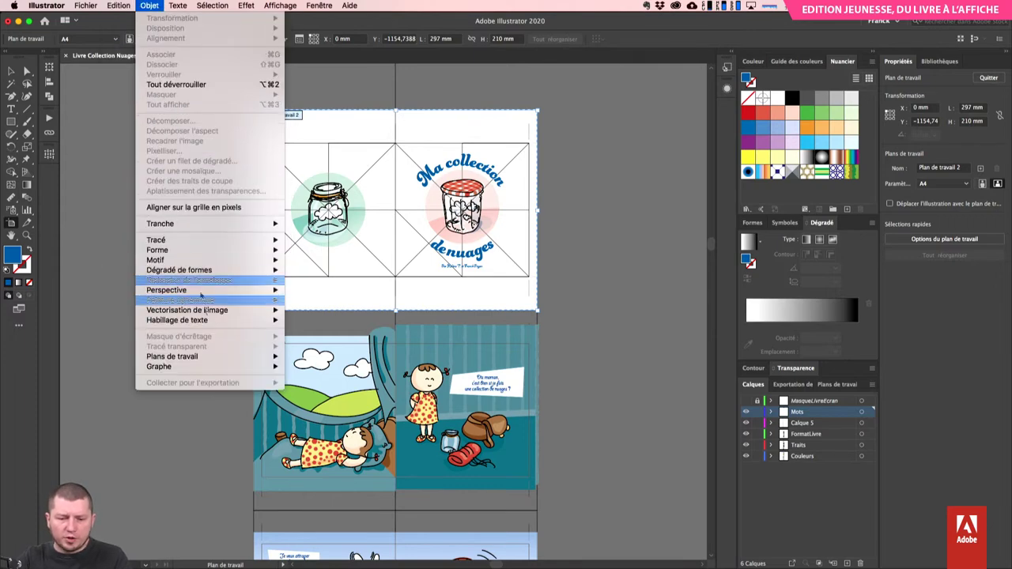
mouse_move(226, 362)
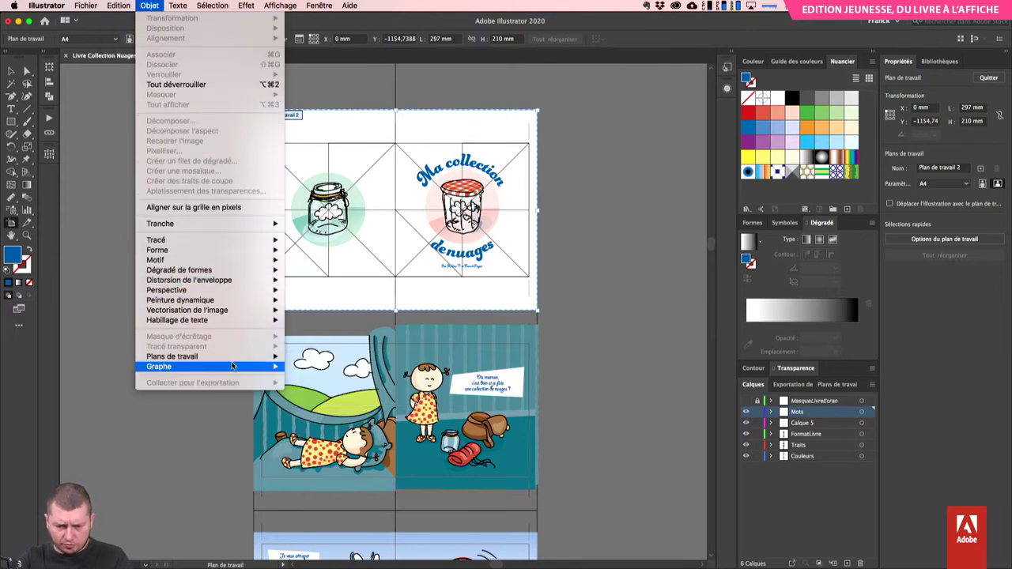
click(88, 200)
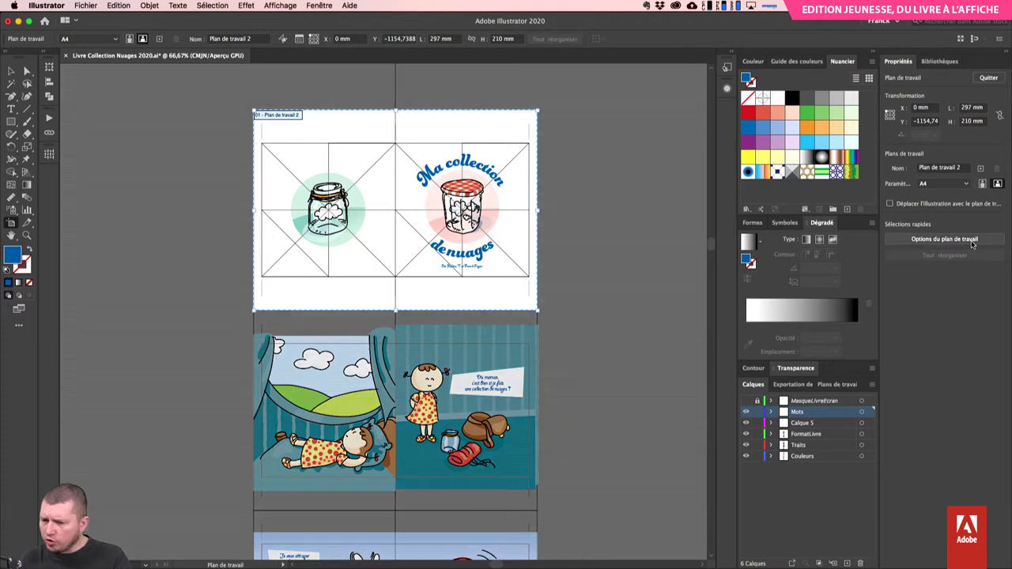
click(972, 244)
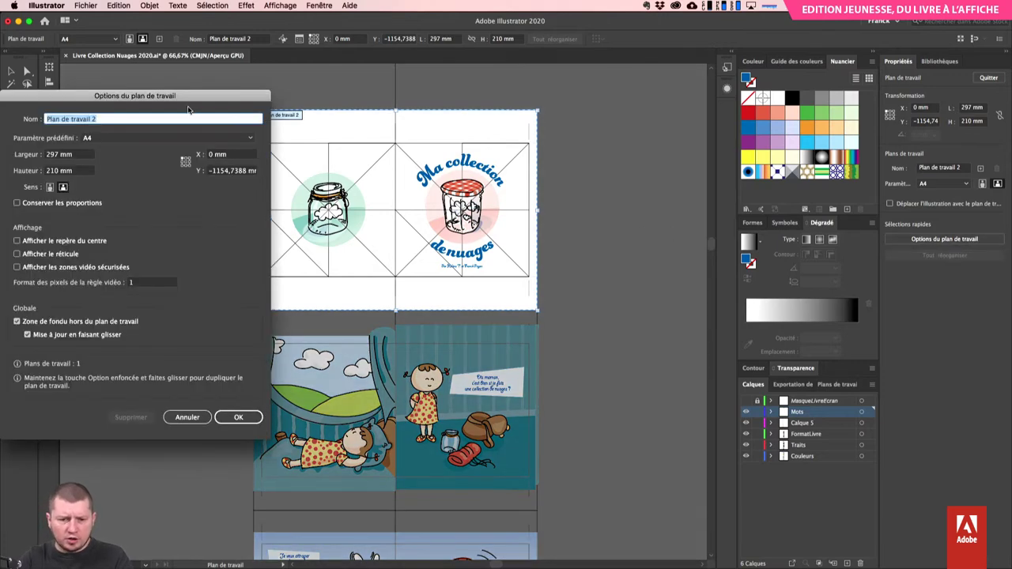
drag(188, 98, 646, 89)
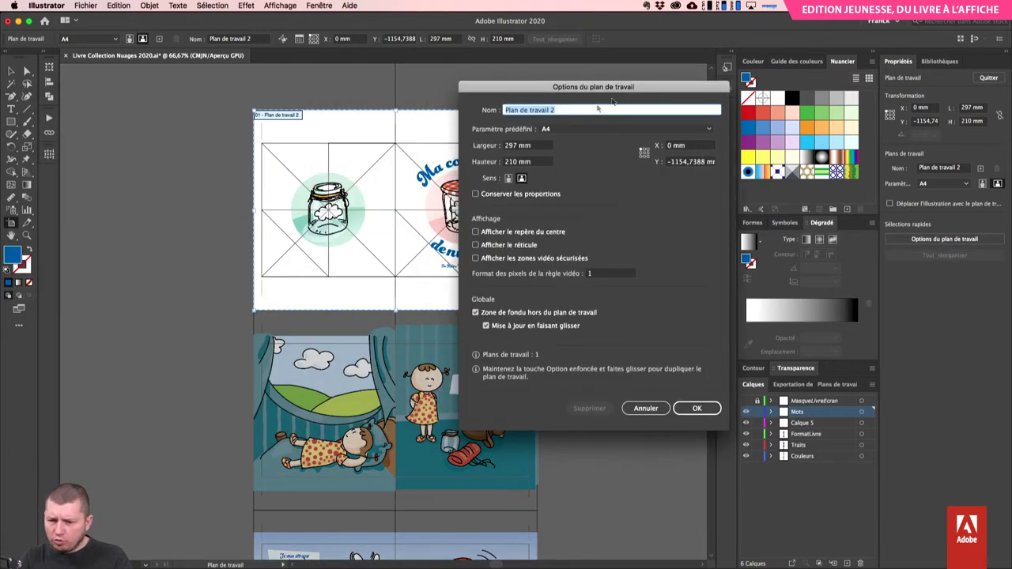
click(645, 408)
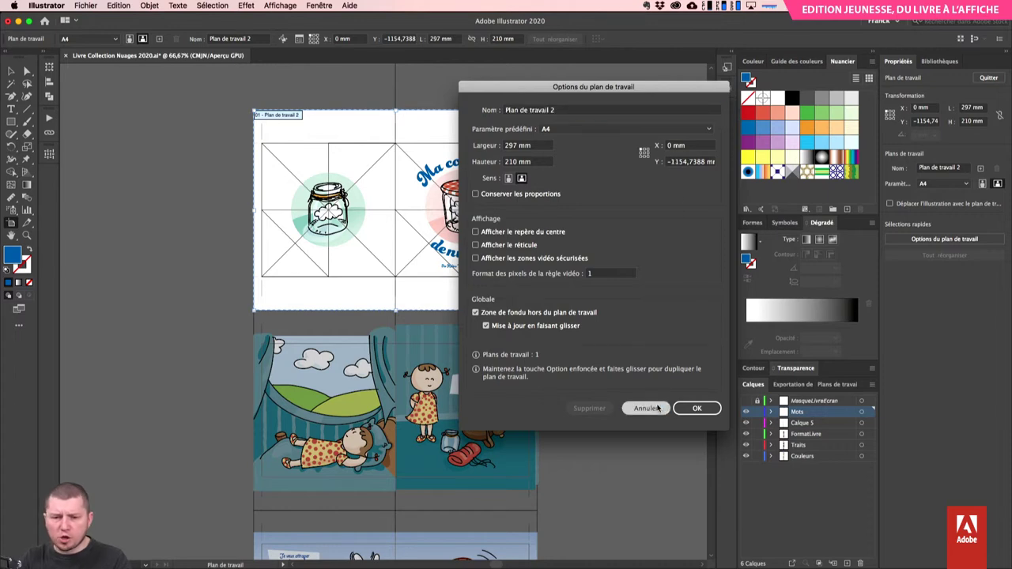
click(299, 40)
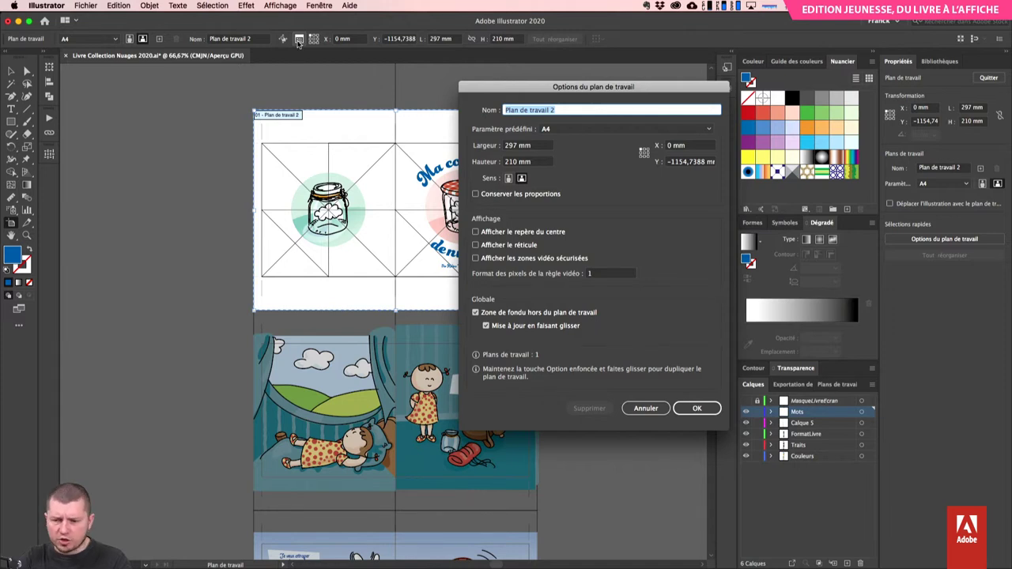
key(Escape)
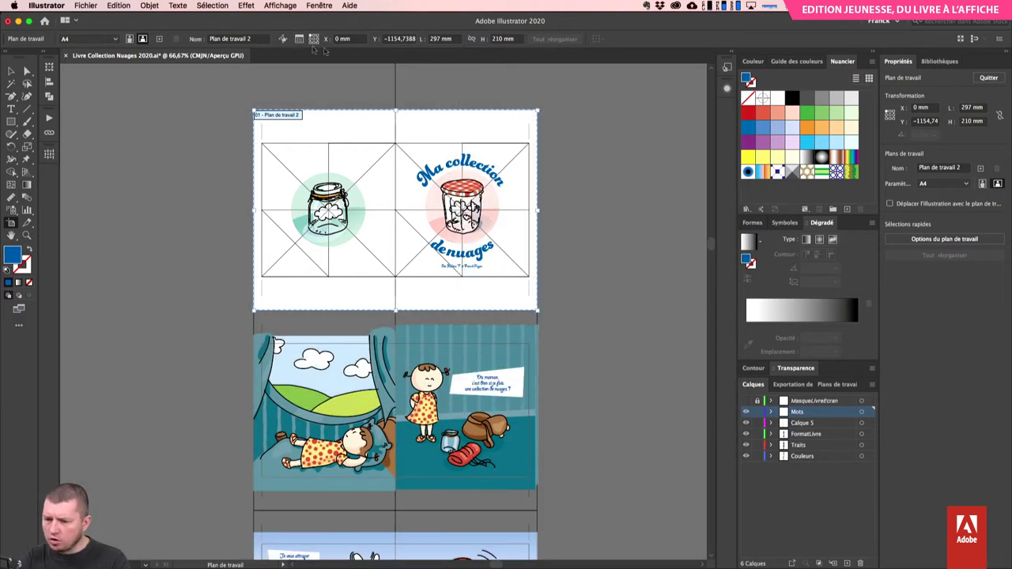
- Add two more landscape A4 artboards in a row beside the cover artboard
click(981, 170)
click(981, 169)
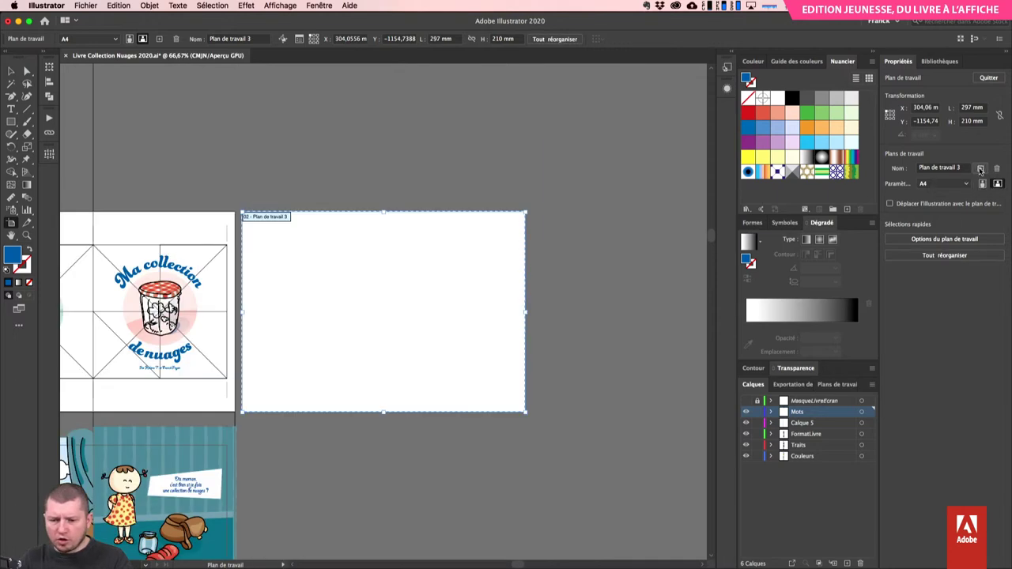
key(super+minus)
key(super+minus)
key(super+minus)
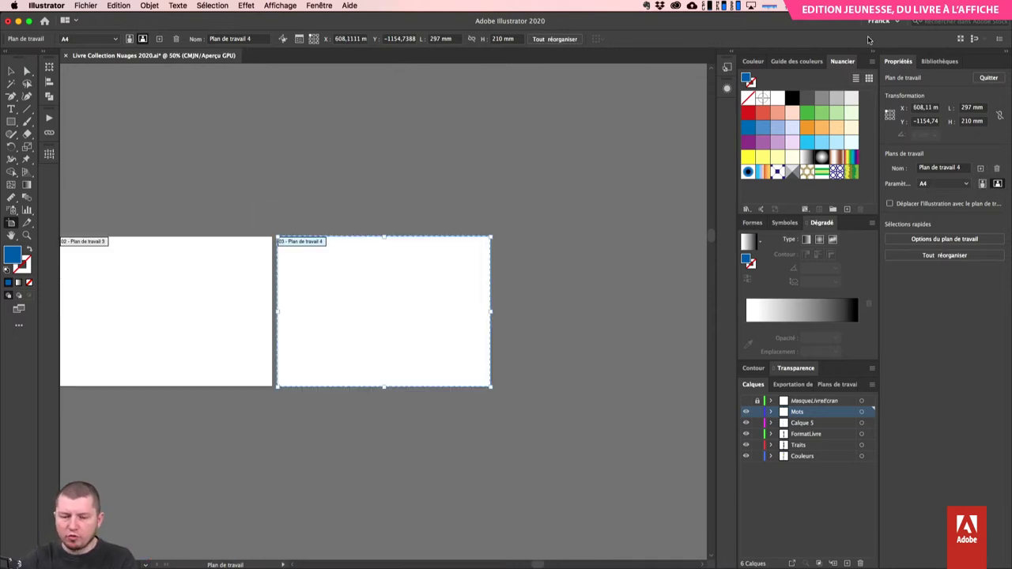
scroll(490, 376, down, 1)
scroll(489, 377, down, 3)
scroll(489, 376, left, 3)
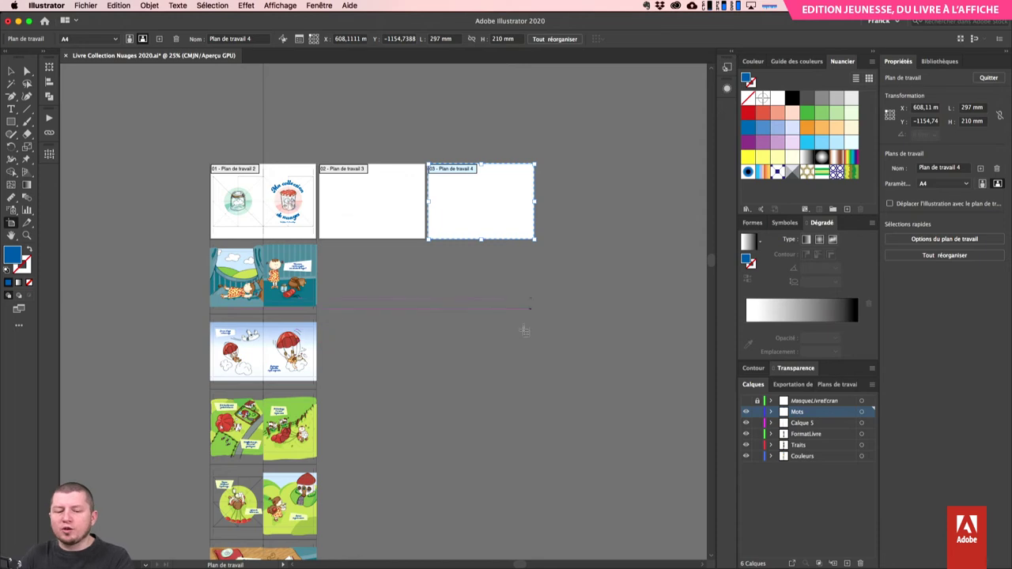
drag(526, 337, 572, 312)
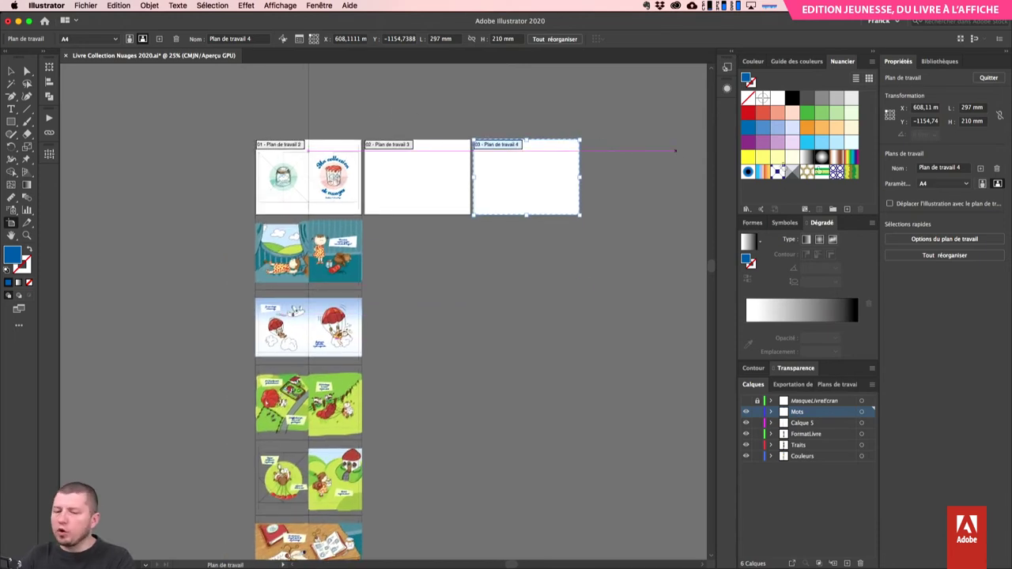
- Select all three artboards and check their shared options without changing anything
shift+click(432, 154)
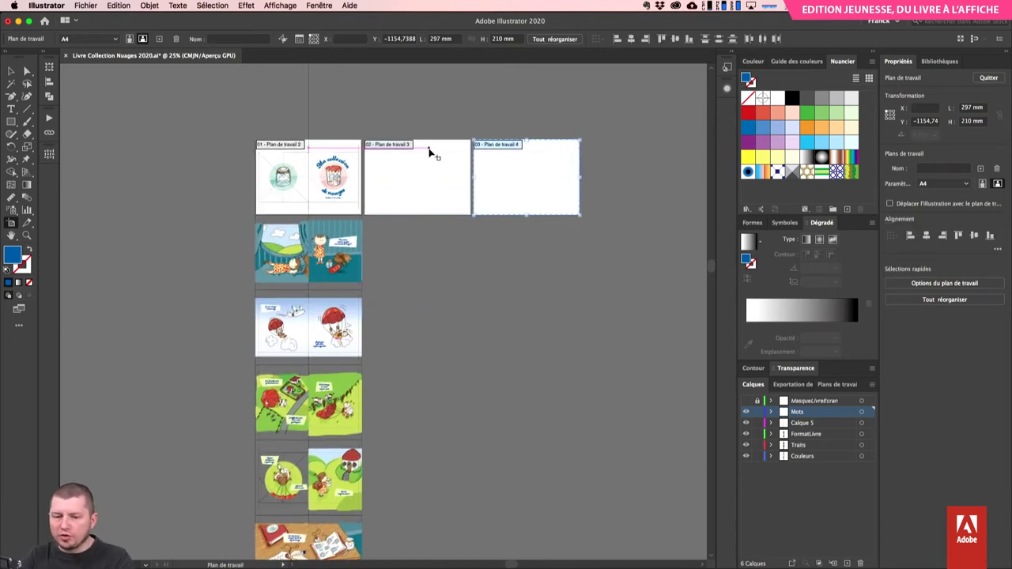
shift+click(336, 158)
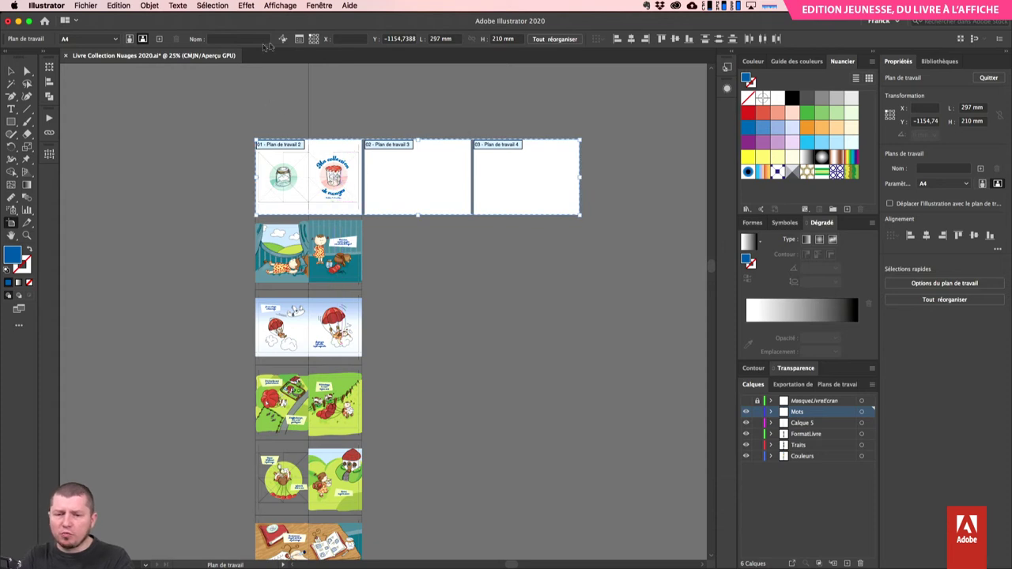
click(299, 40)
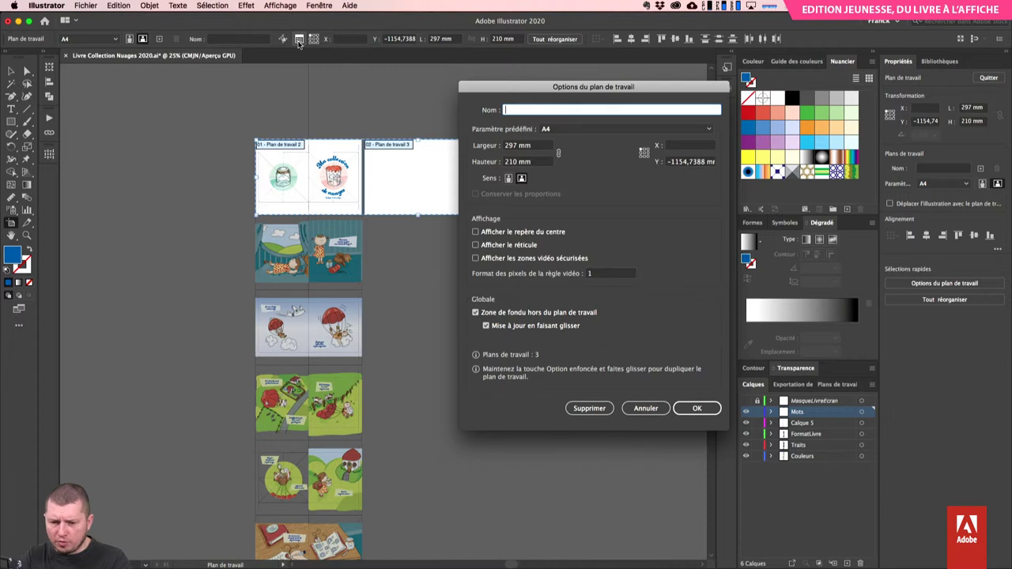
key(Escape)
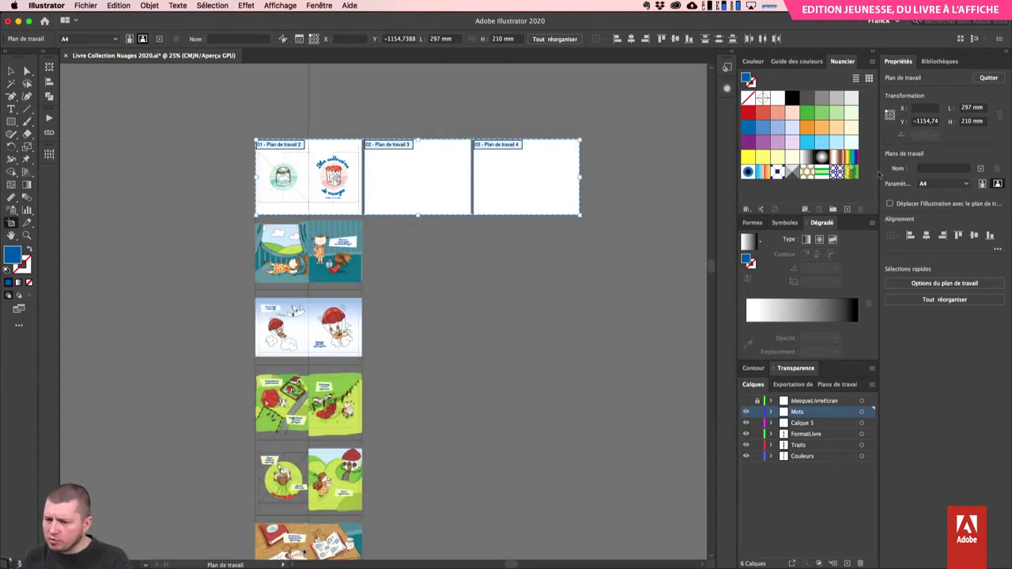
- Set the rearrangement of all artboards to a single vertical column with 0 mm spacing
click(965, 305)
drag(121, 69, 584, 255)
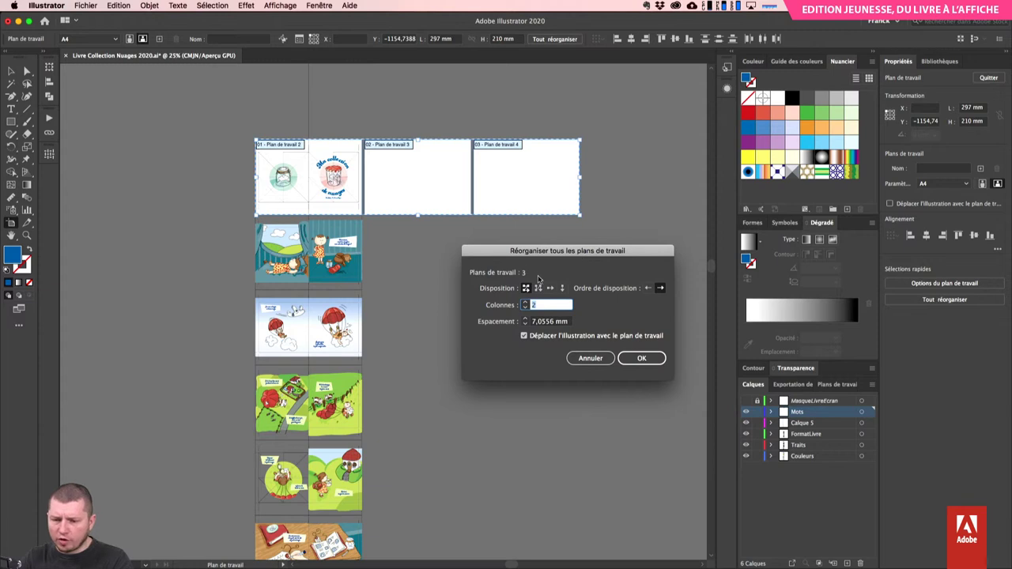
click(562, 290)
click(563, 291)
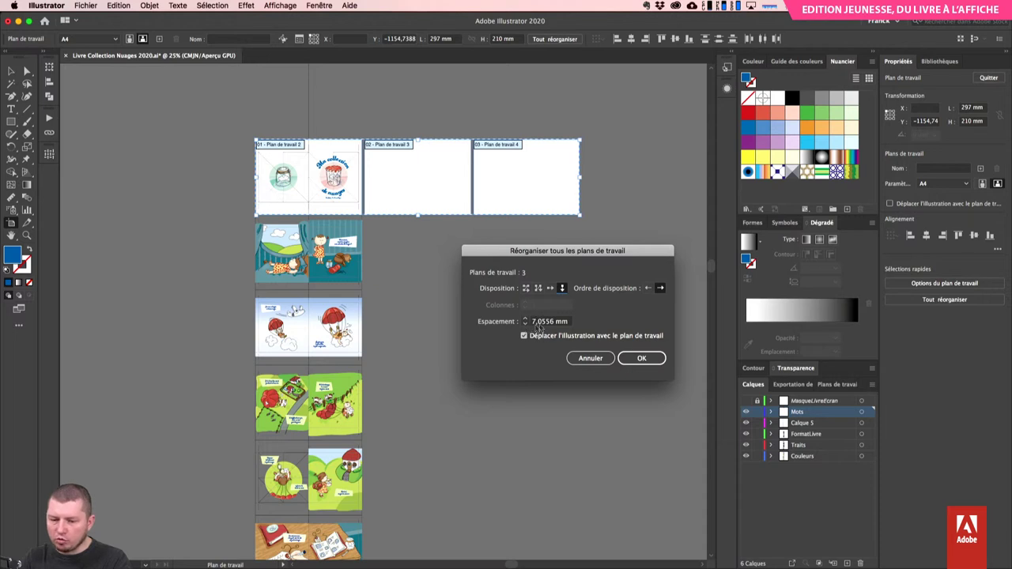
click(553, 323)
text(10)
key(Tab)
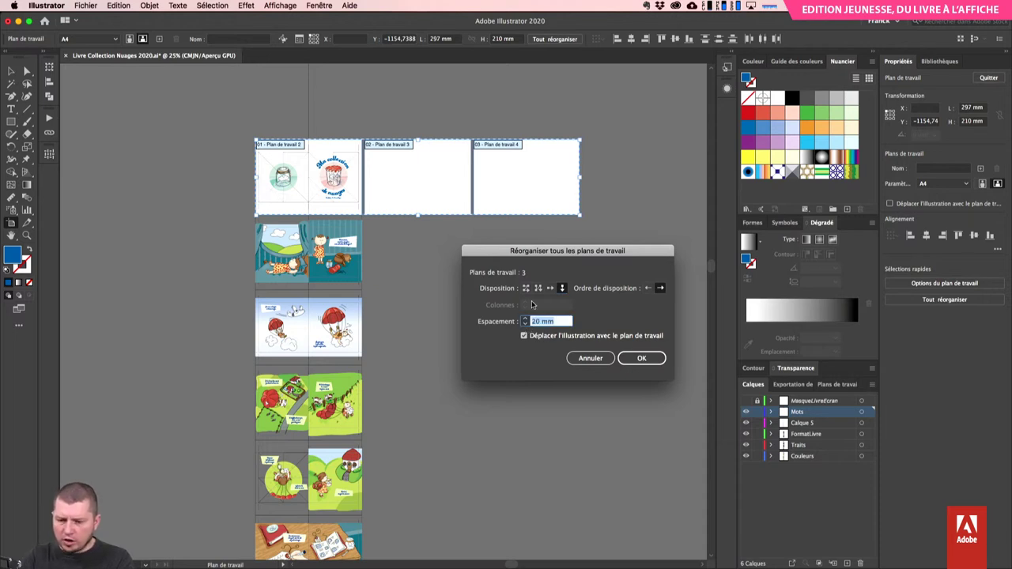
text(0)
key(Tab)
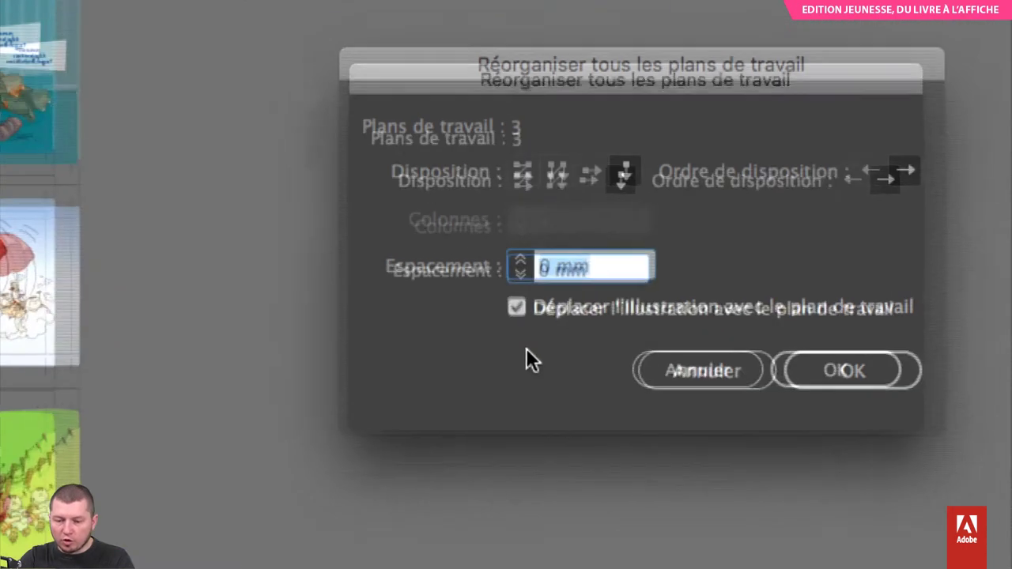
- Exclude the artwork from the move and try rearranging the artboards into the column over the spreads
key(Down)
key(Down)
key(Down)
key(Up)
key(Up)
key(Up)
click(590, 304)
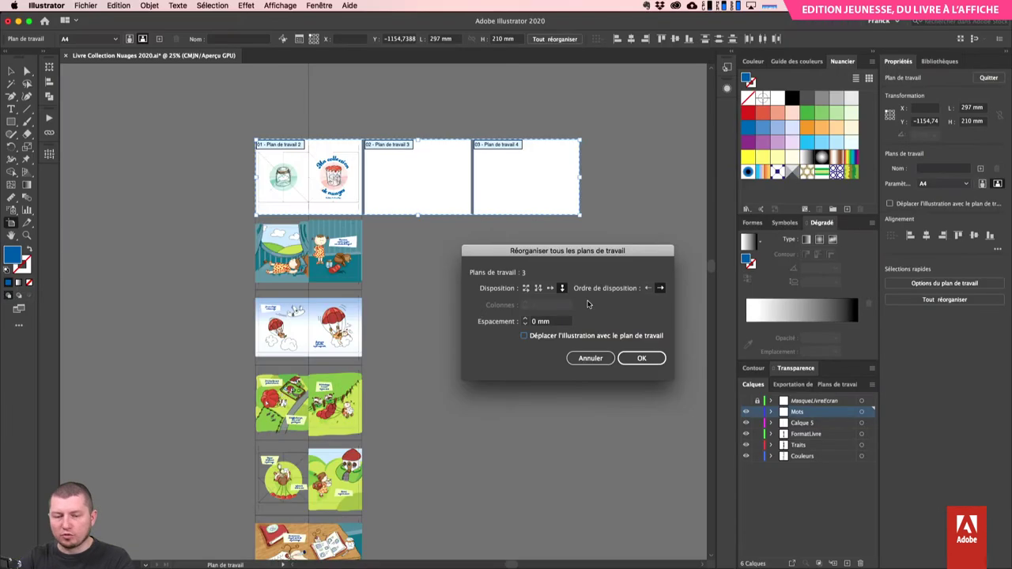
click(634, 359)
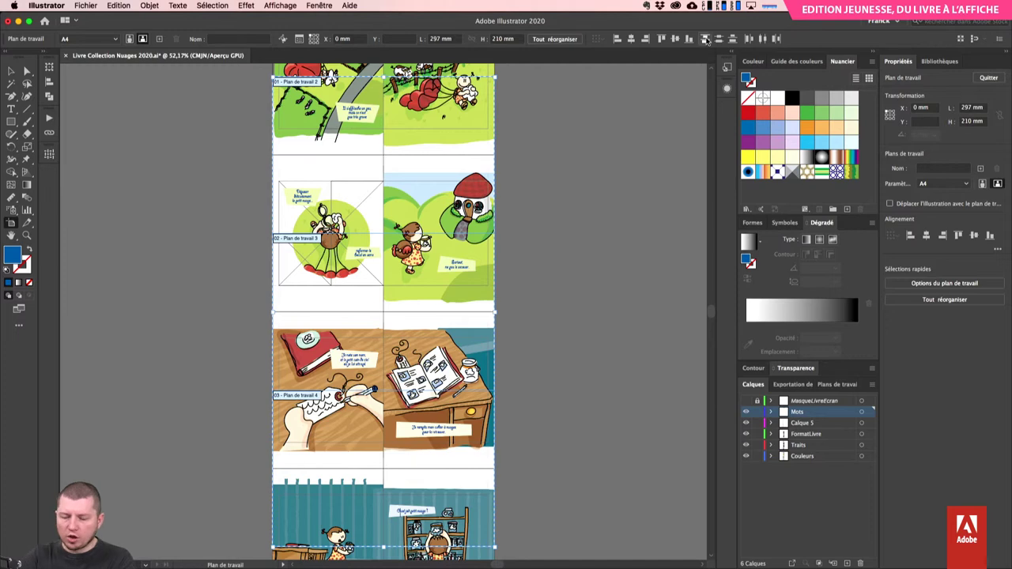
key(super+minus)
key(super+minus)
key(super+minus)
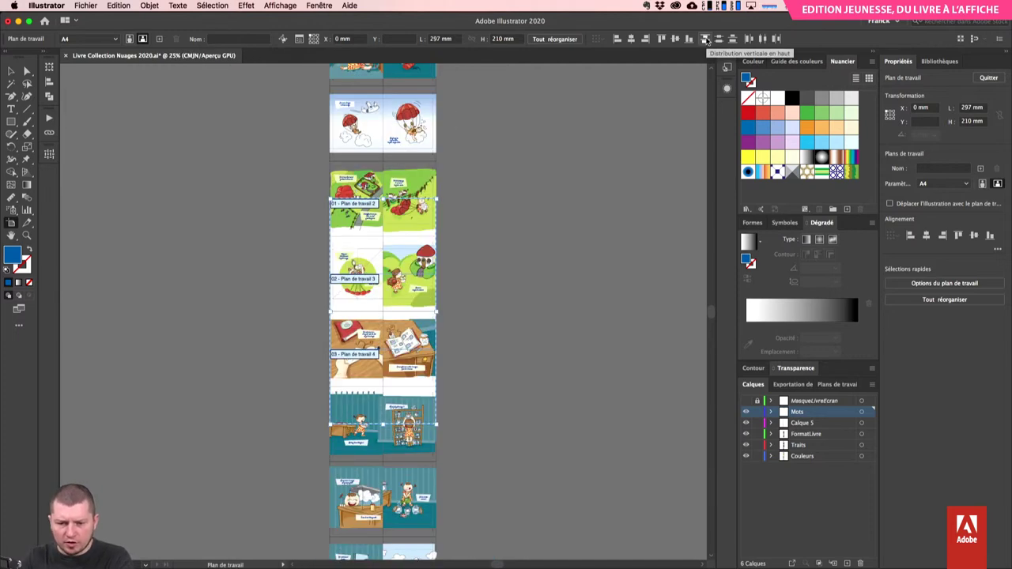
- Undo the artboard rearrangement and try the same vertical column layout with 0 mm spacing again
drag(529, 198, 568, 303)
key(super+z)
key(super+z)
key(super+z)
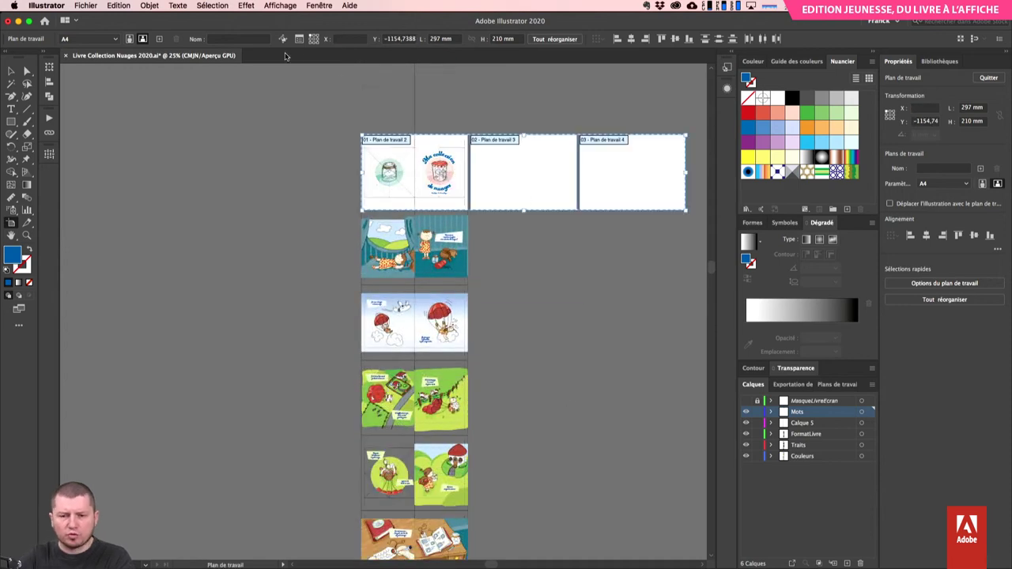
click(944, 299)
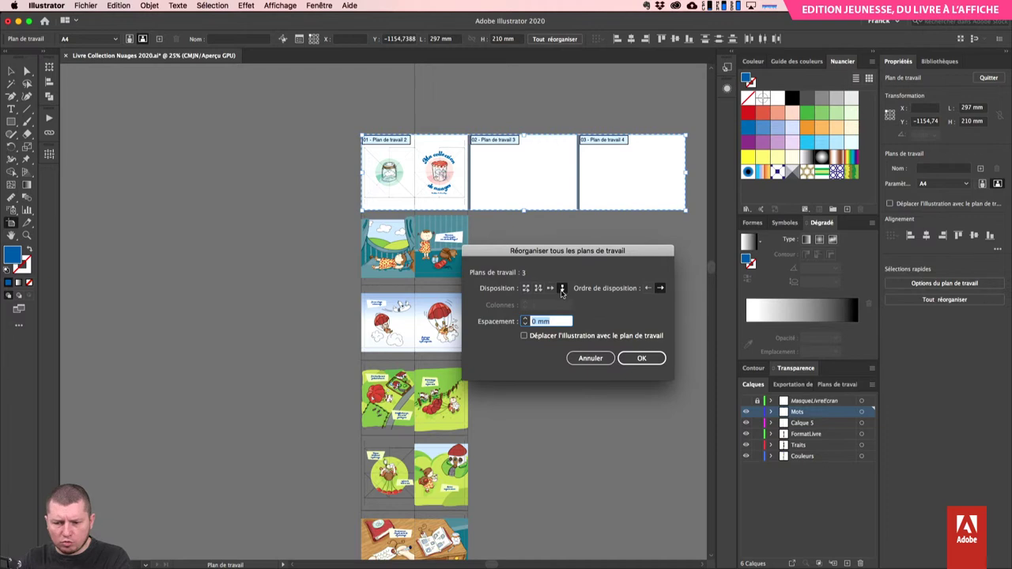
click(638, 358)
- Add seven more A4 landscape artboards to the row, bringing the document to ten artboards
click(158, 38)
click(158, 38)
key(super+minus)
key(super+minus)
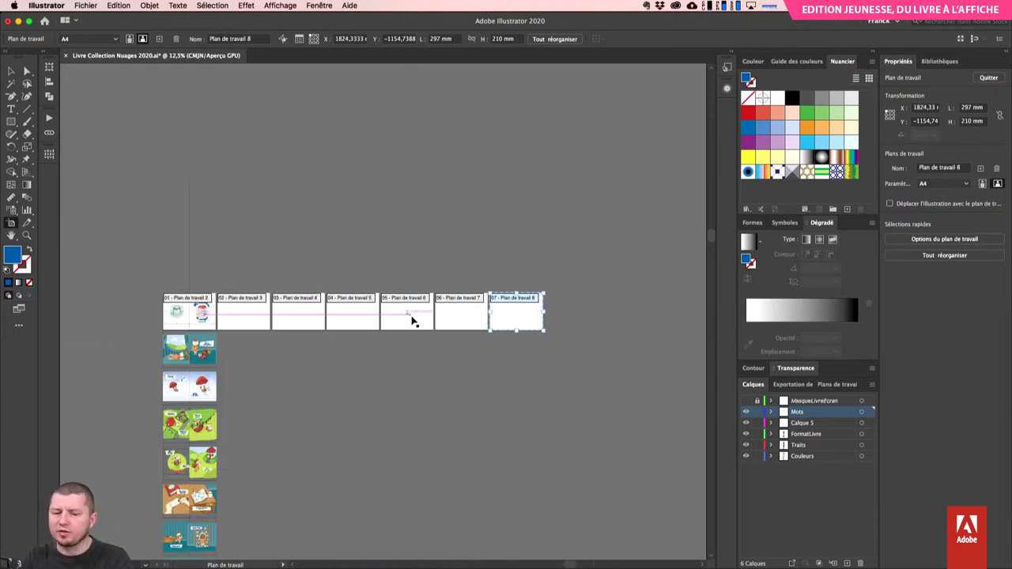
click(158, 38)
click(158, 38)
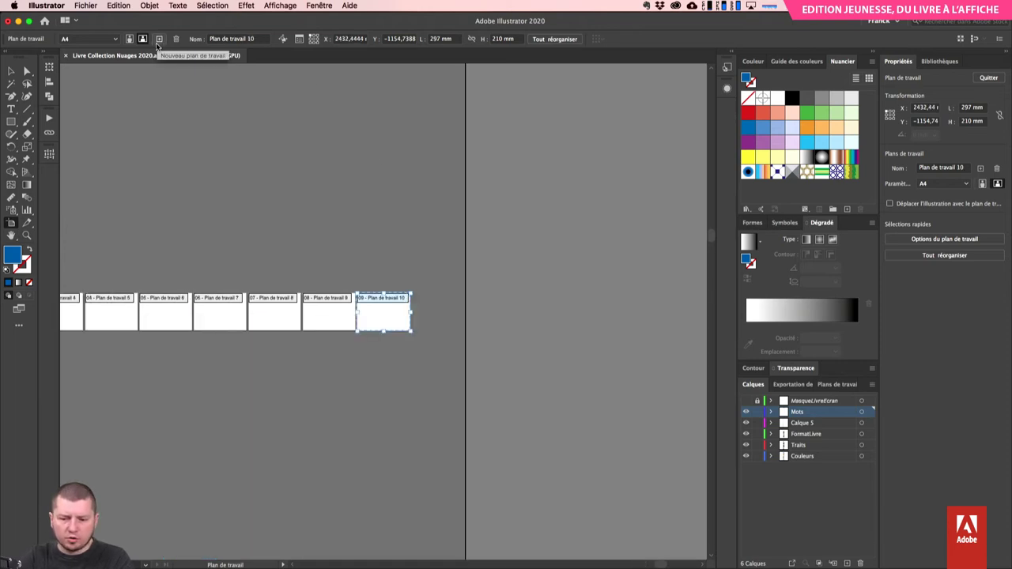
click(158, 41)
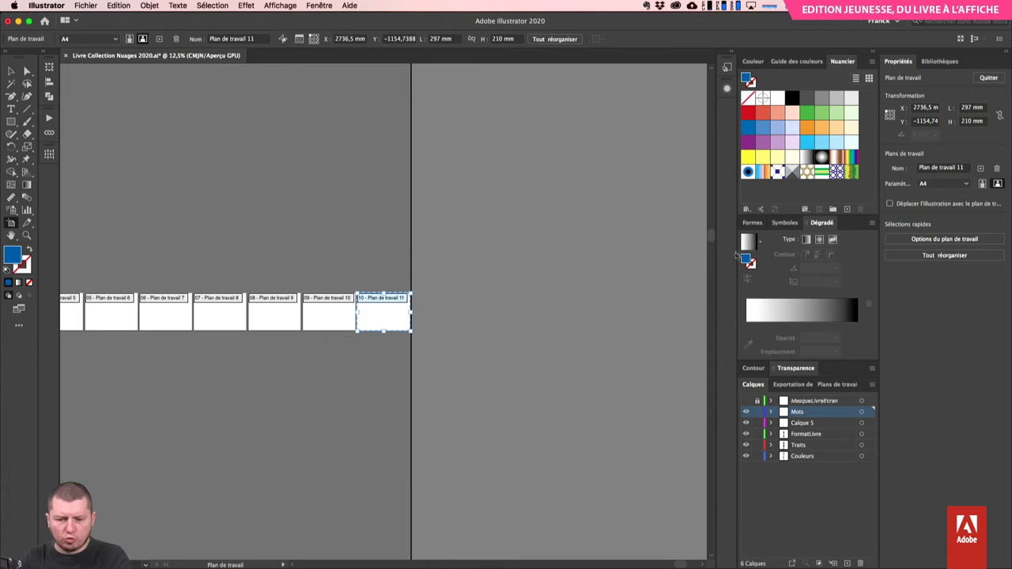
- Rearrange all ten artboards into a single vertical column with 0 mm spacing over the spreads, leaving the artwork in place
click(555, 39)
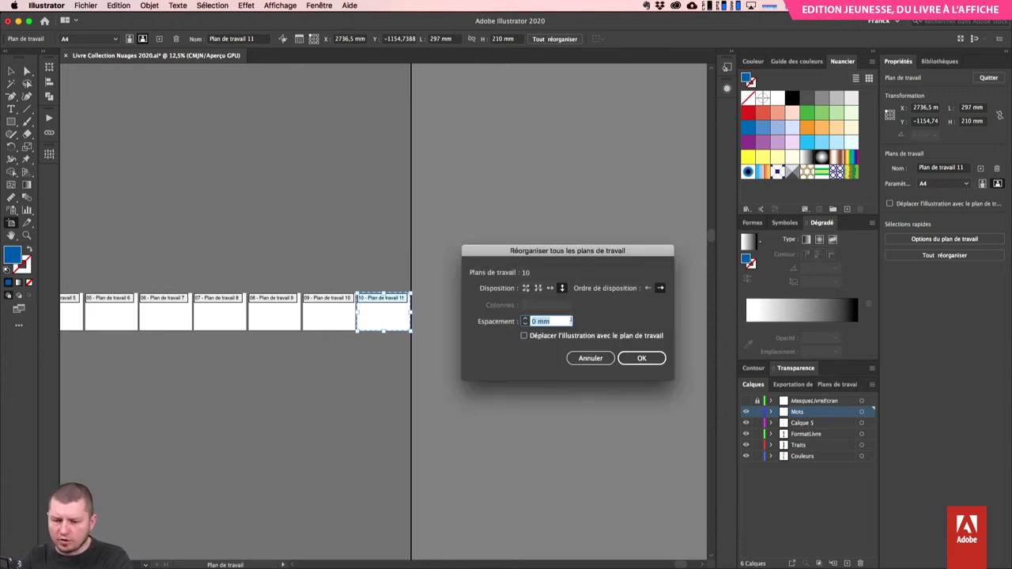
click(639, 360)
scroll(551, 192, up, 3)
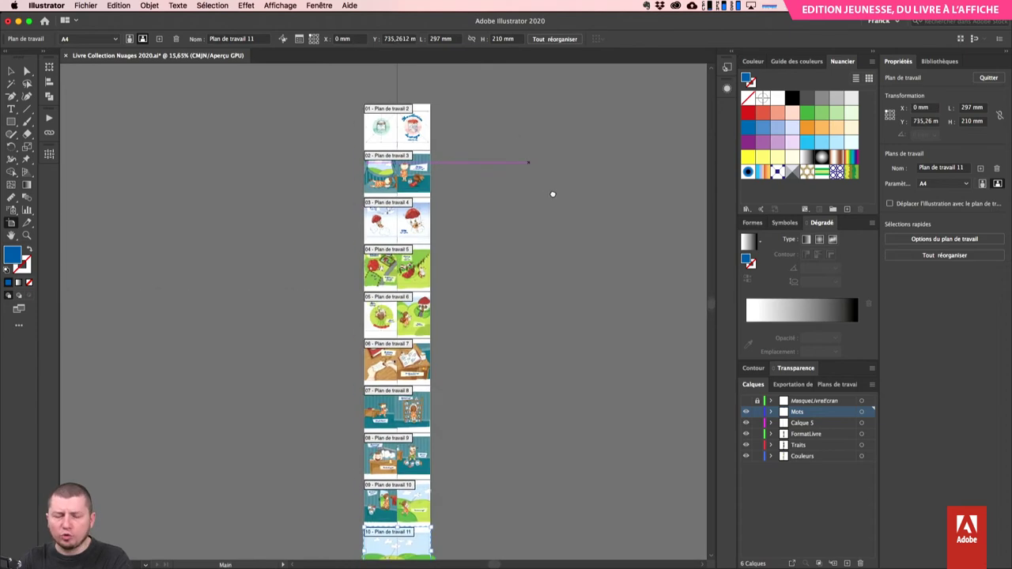
scroll(567, 280, down, 5)
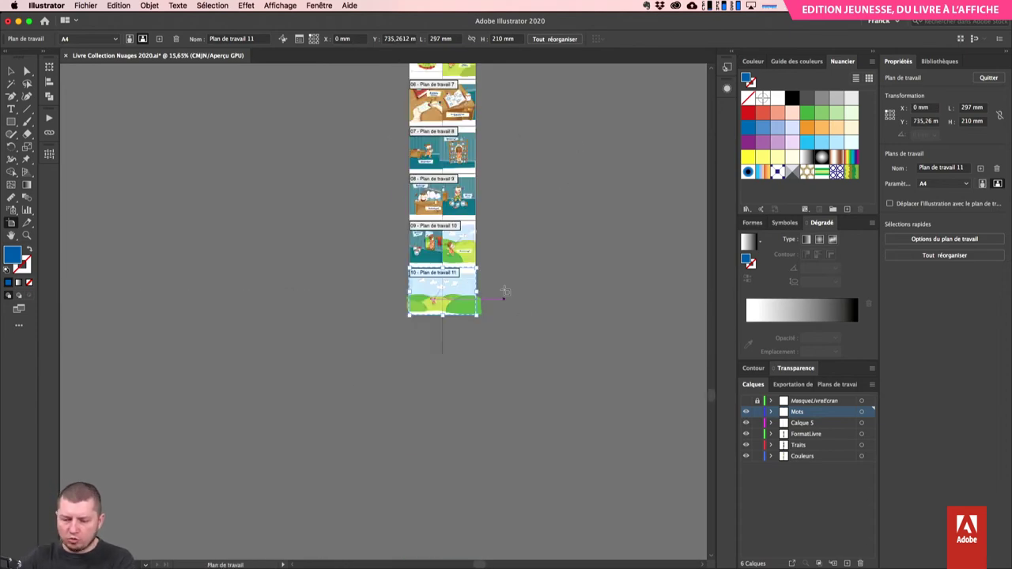
scroll(504, 294, up, 5)
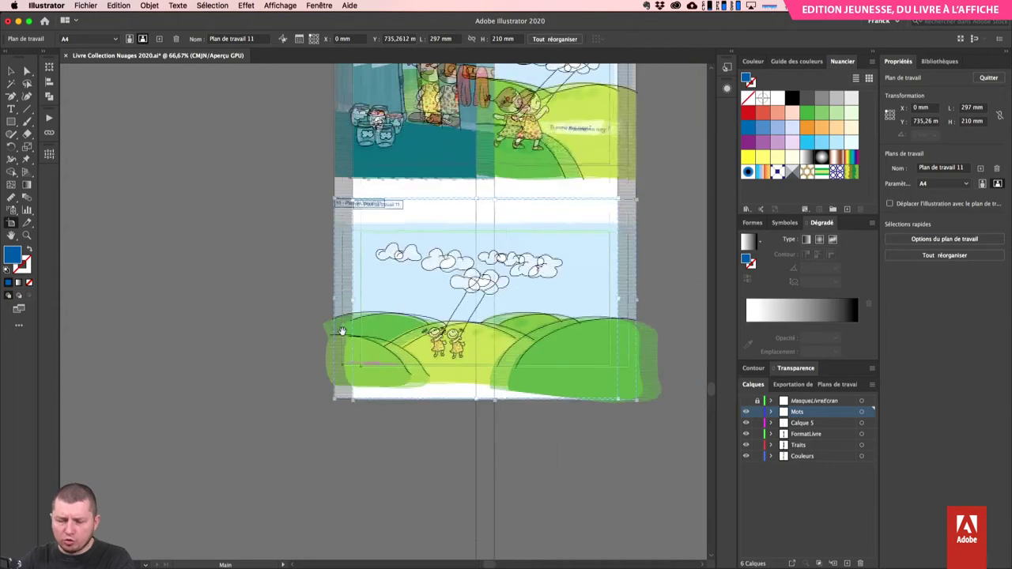
scroll(620, 237, up, 1)
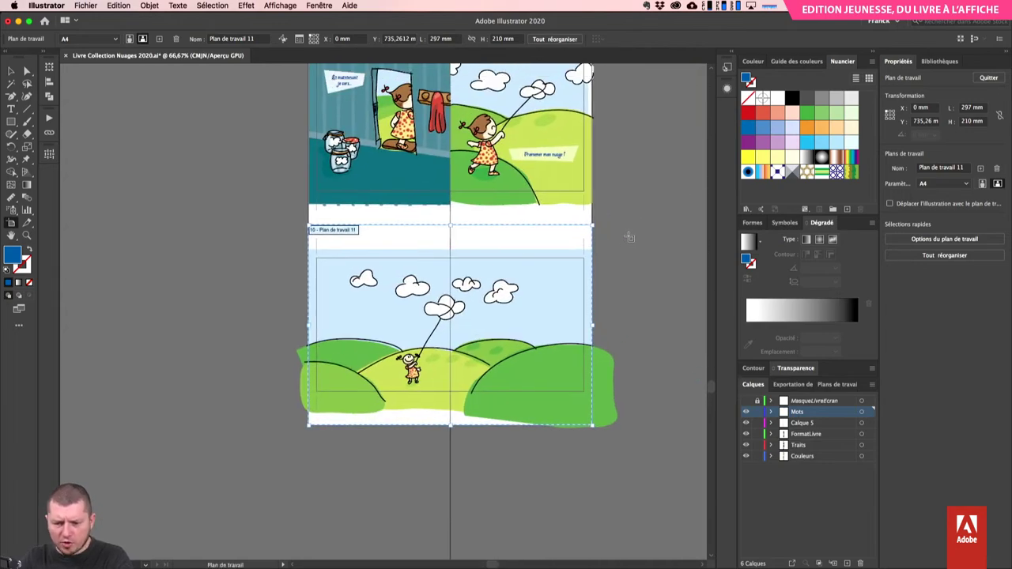
key(w)
scroll(628, 237, up, 10)
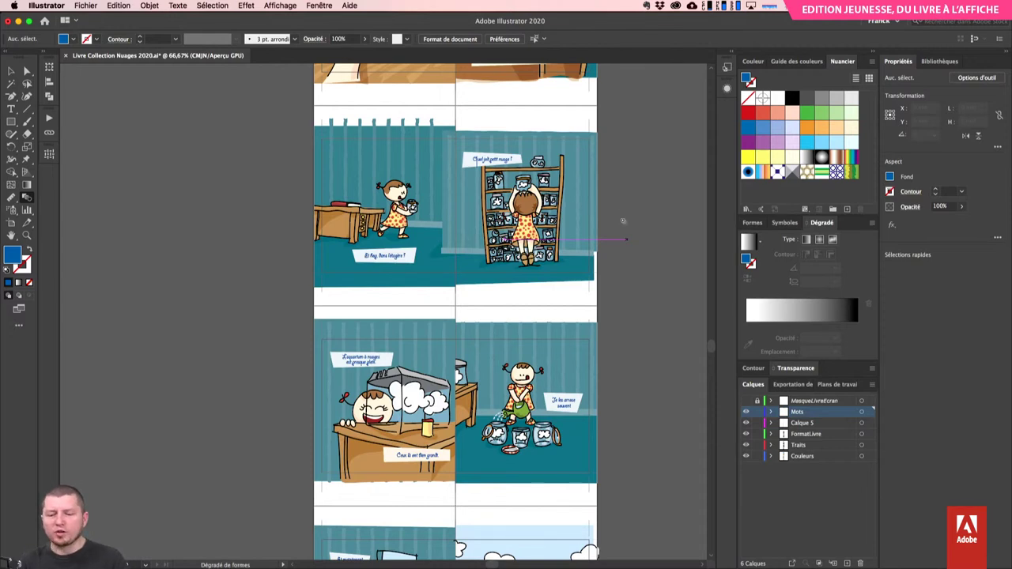
- Hide the FormatLivre layer while keeping Calque 5 visible, and save the document
click(746, 423)
click(745, 434)
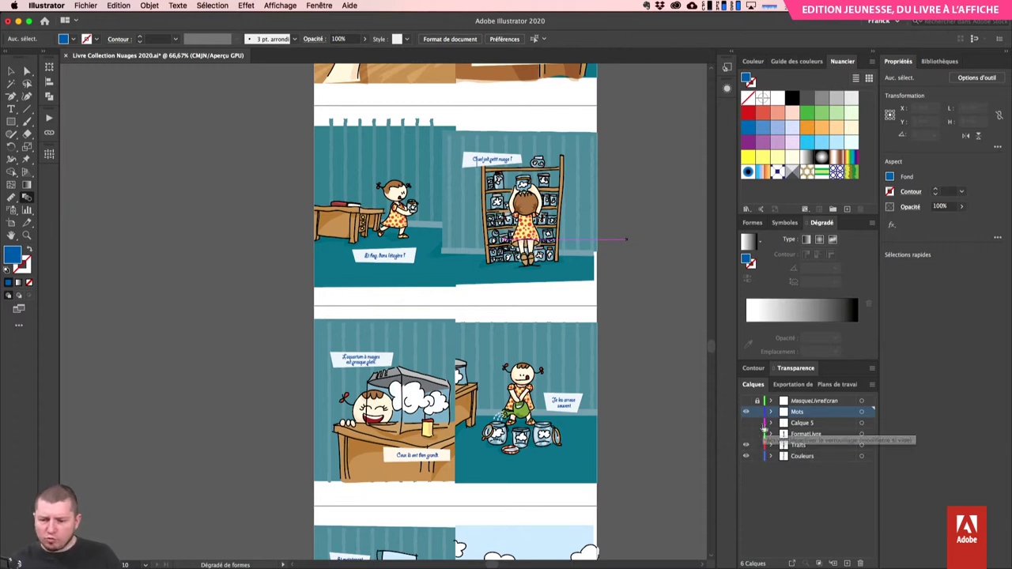
click(746, 434)
click(746, 434)
click(745, 423)
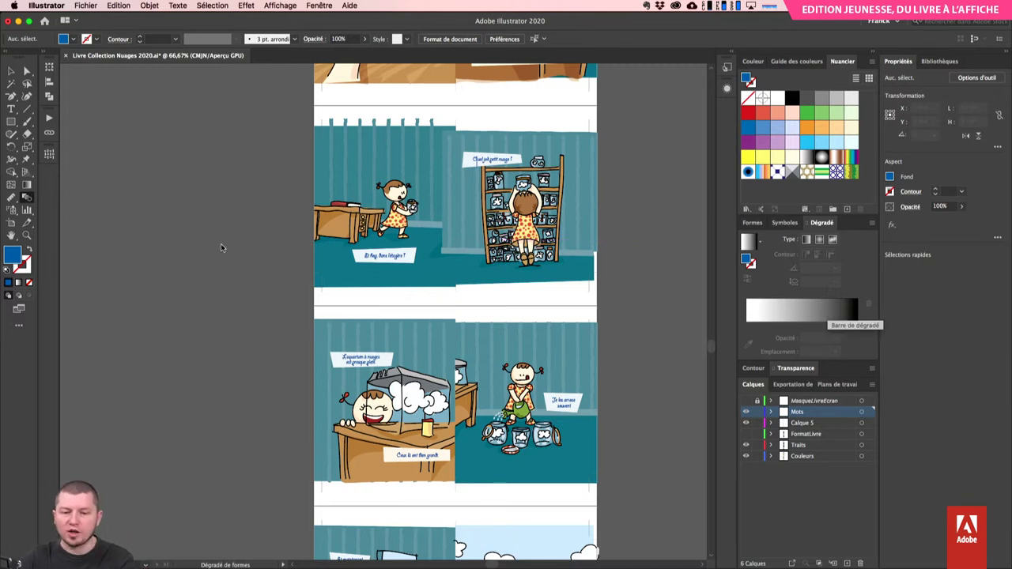
key(super+s)
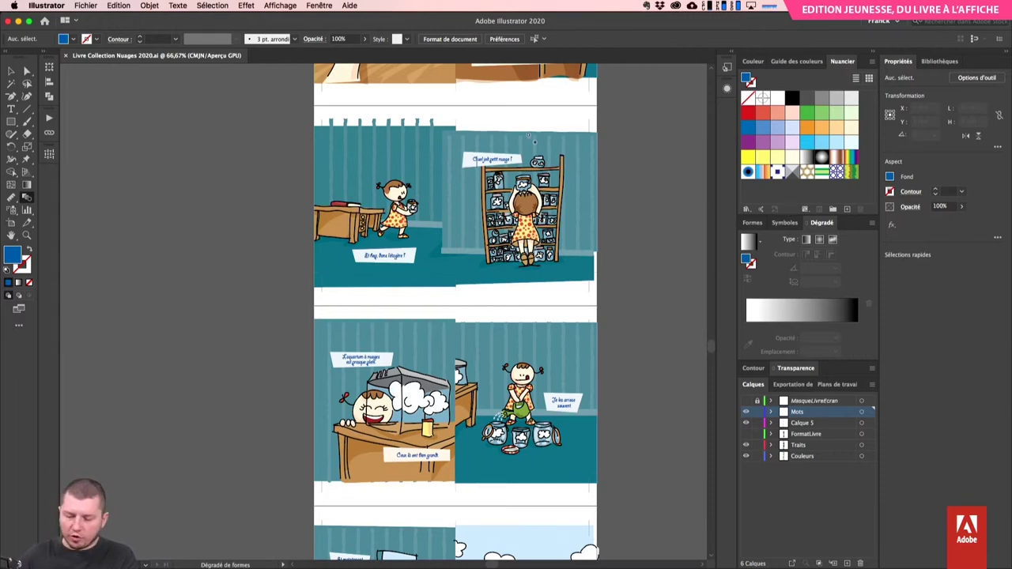
- Try moving the first, third and fifth artboards together with their artwork out of the column, and undo the move
key(super+minus)
key(super+minus)
key(super+minus)
scroll(537, 223, up, 2)
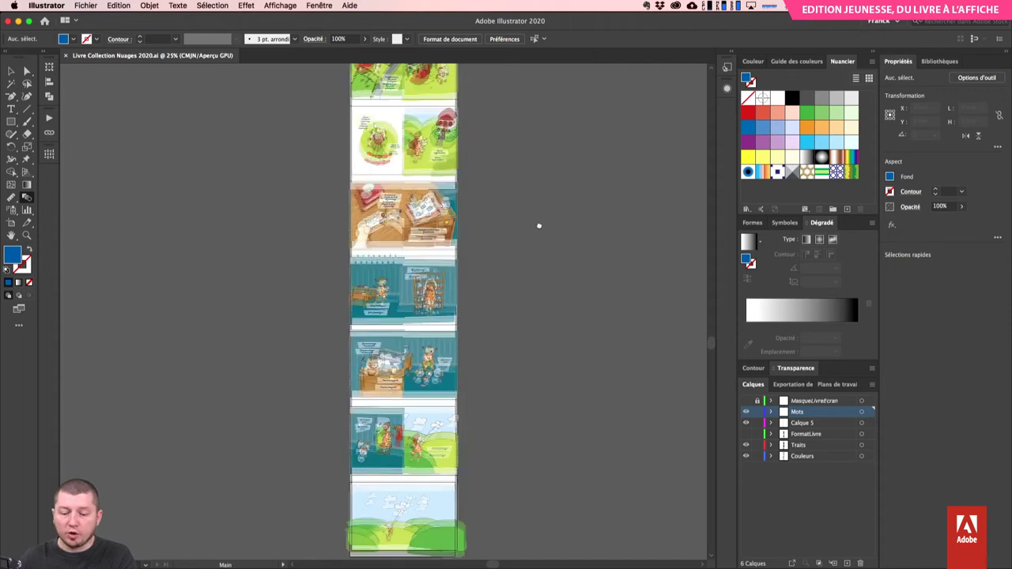
key(super+minus)
key(super+minus)
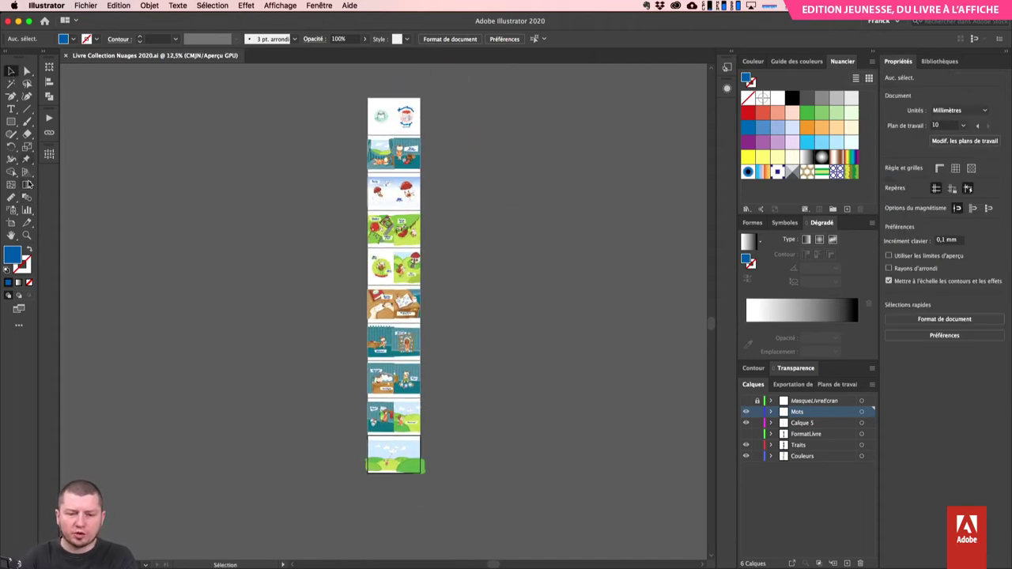
click(11, 222)
click(404, 115)
shift+click(399, 194)
shift+click(395, 268)
click(282, 39)
drag(405, 115, 577, 232)
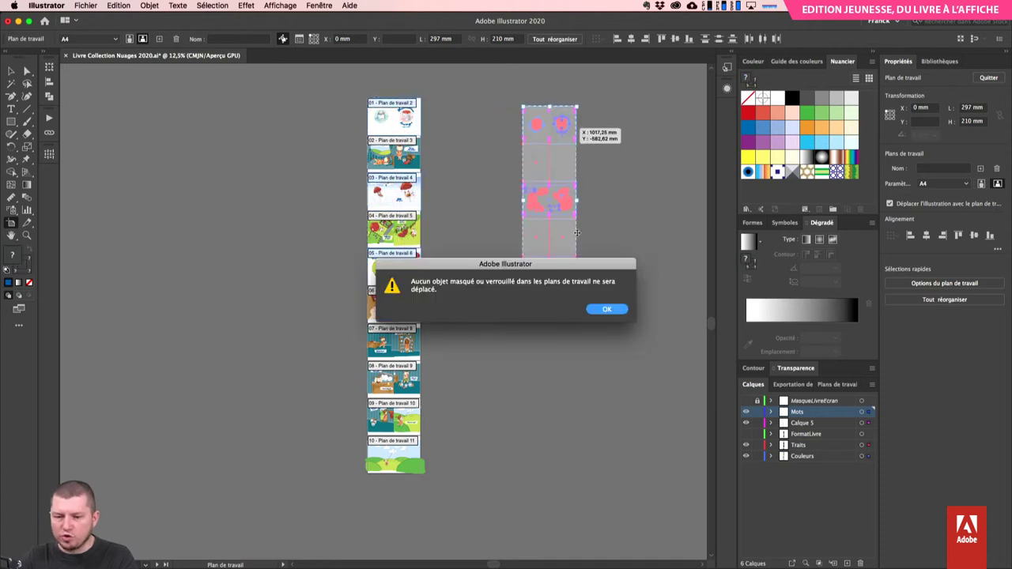
click(606, 309)
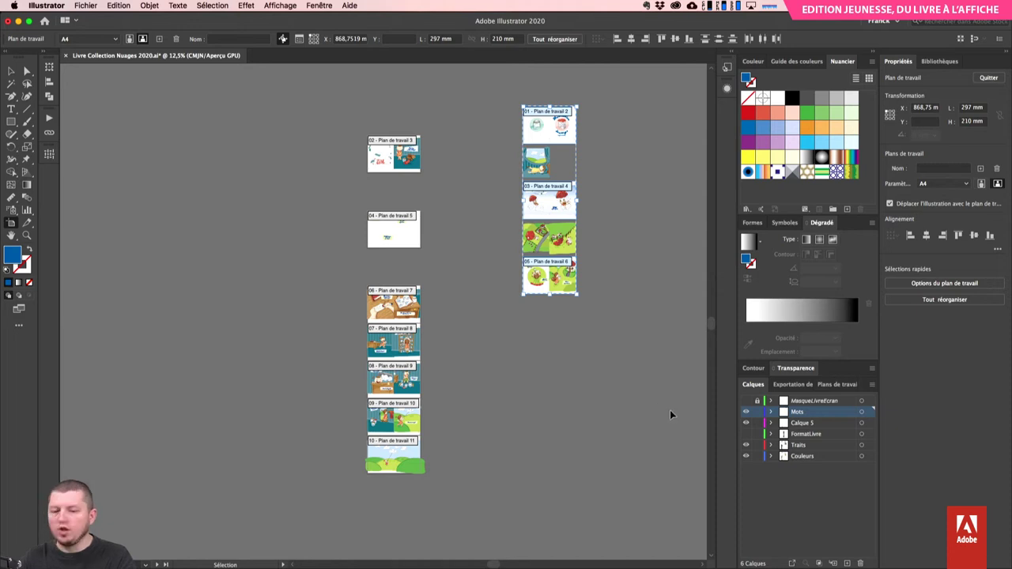
key(super+z)
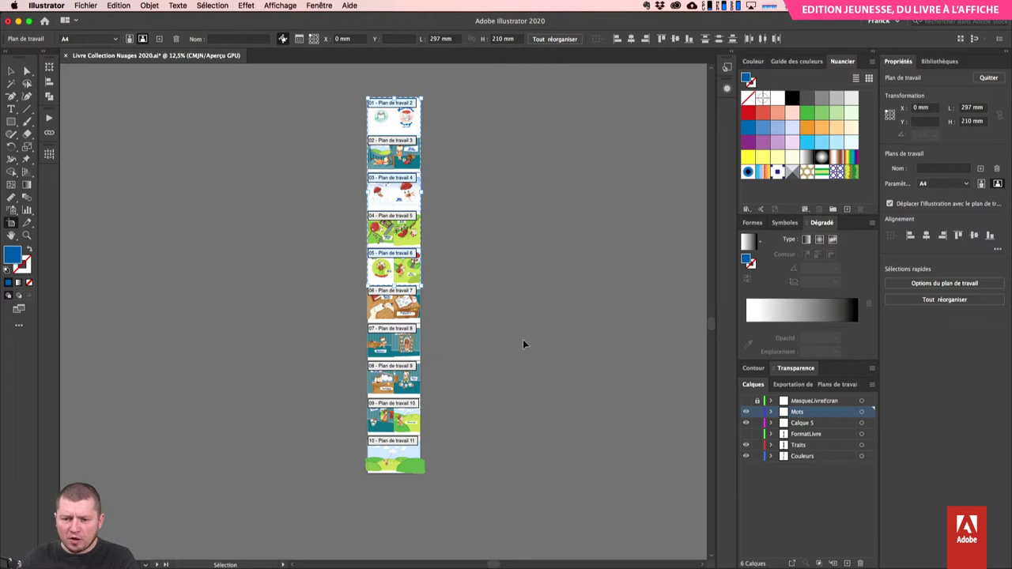
- Switch to the Finder and open a quick preview of Livre Collection Nuages 2020.ai from the desktop
key(super+Tab)
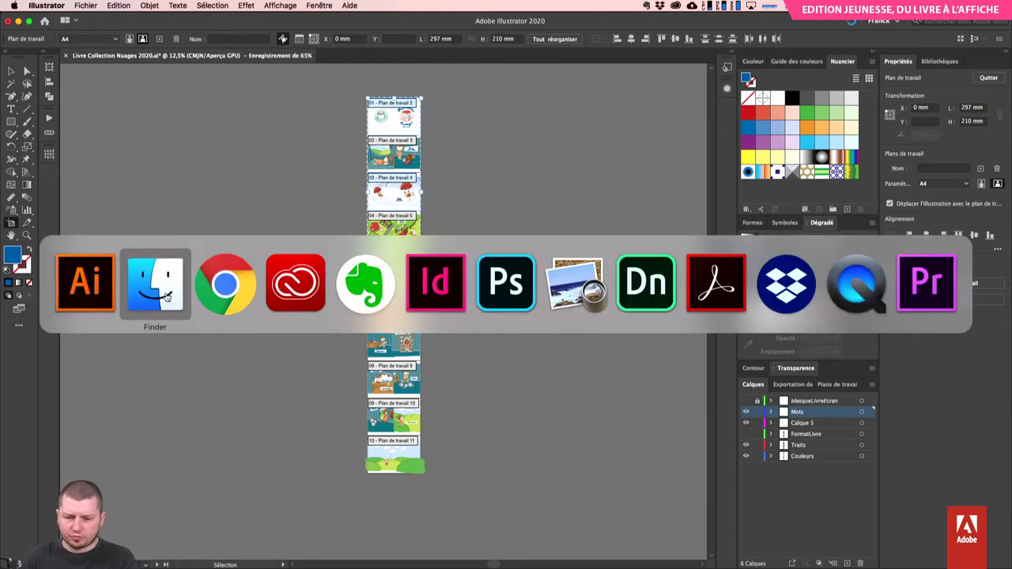
key(super+alt+h)
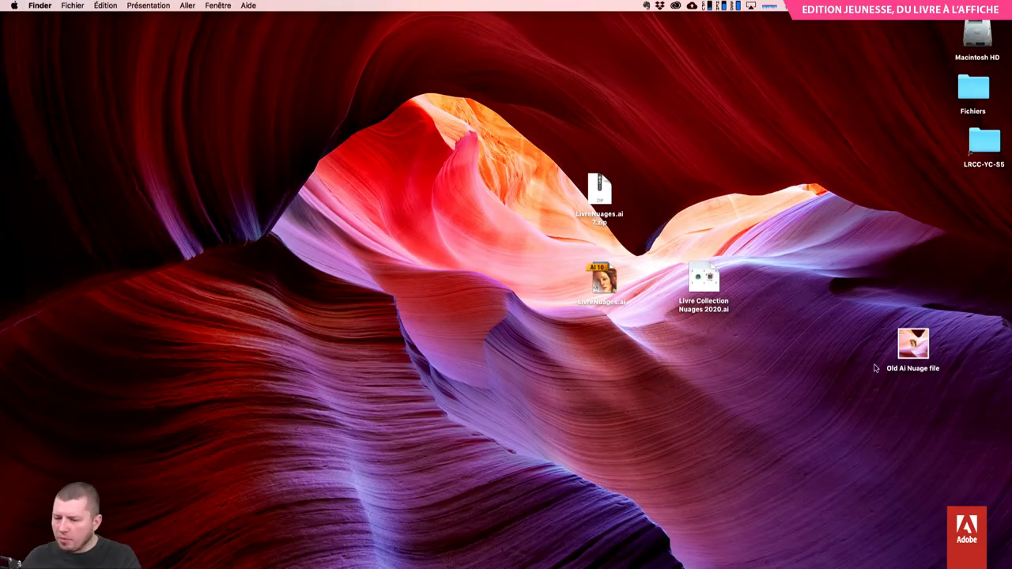
click(711, 281)
key(space)
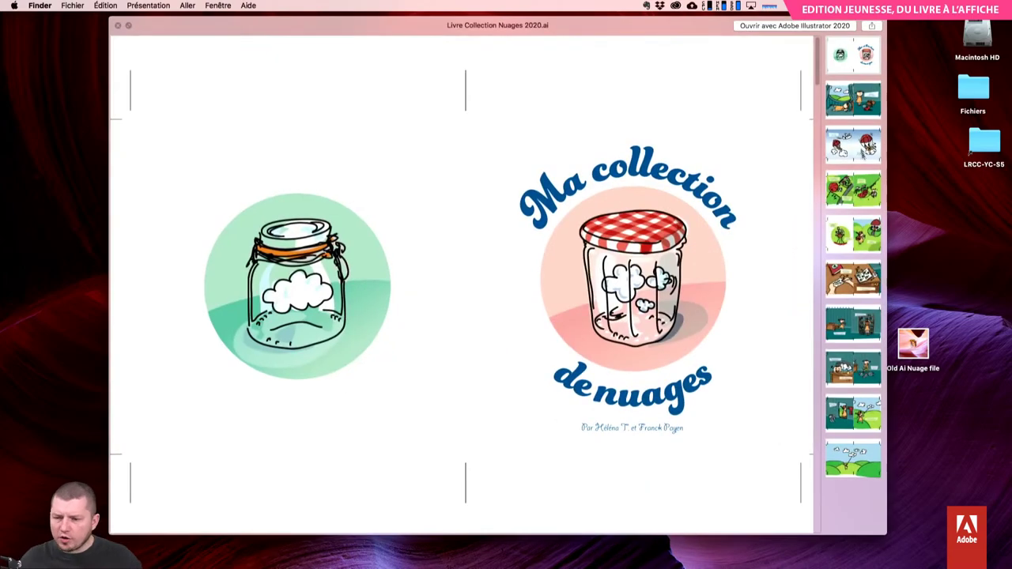
- Look through the individual spreads in the file preview up to the final landscape, and return to the cover
click(854, 102)
drag(858, 101, 840, 300)
click(840, 320)
click(850, 368)
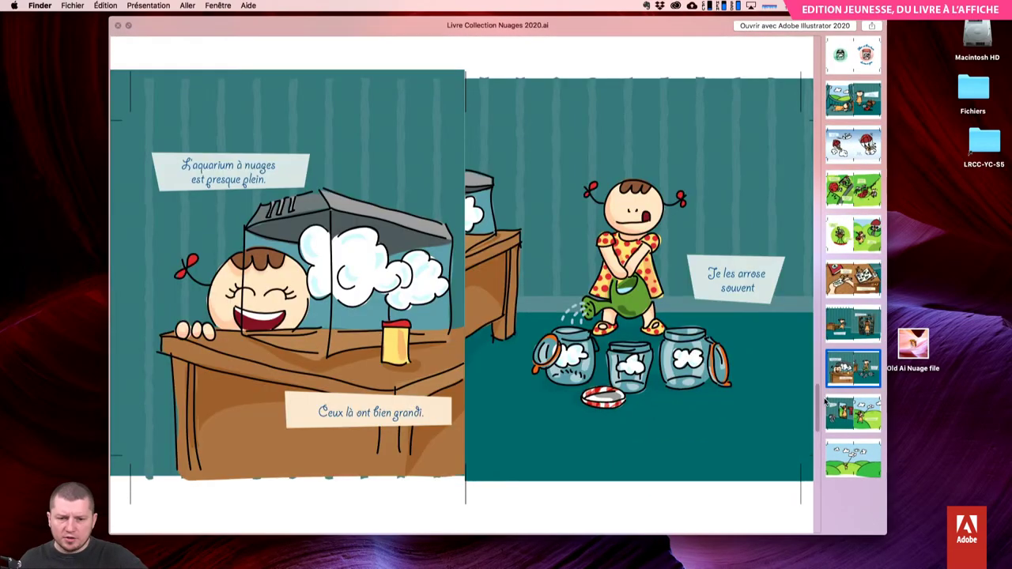
click(846, 457)
click(848, 420)
click(846, 367)
click(845, 466)
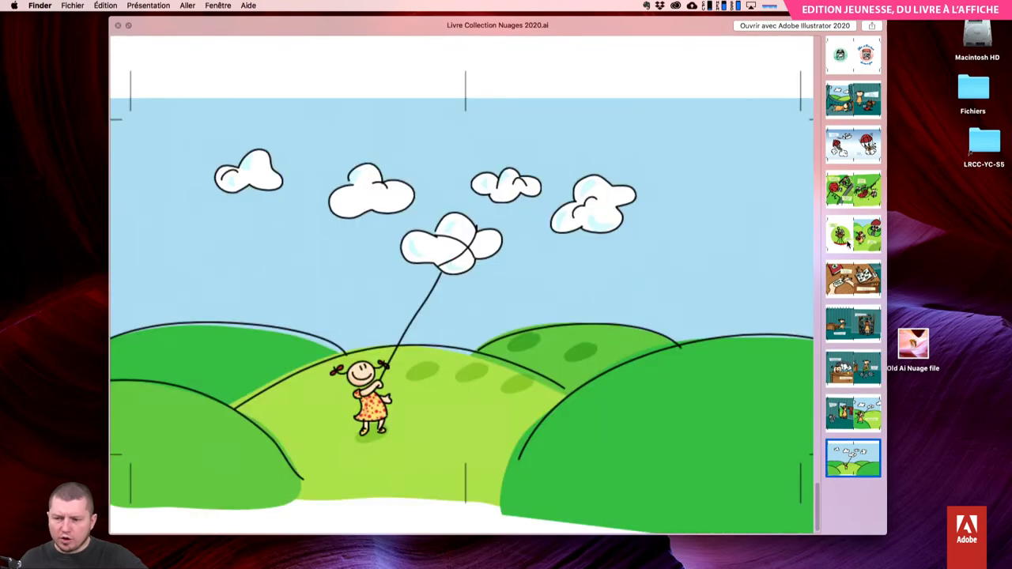
click(844, 55)
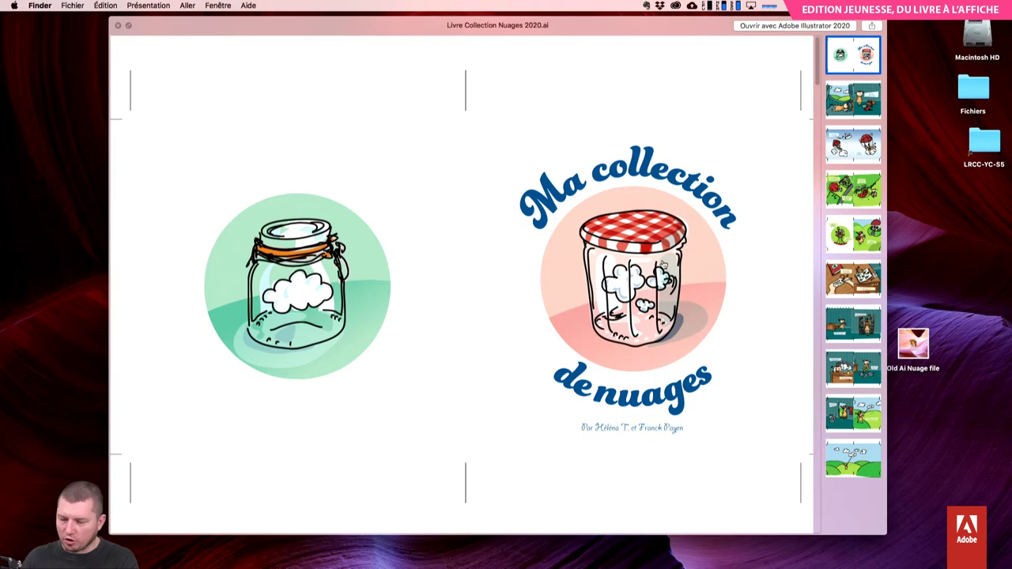
- Switch back to Illustrator, show the FormatLivre layer again and select the book format frame on the fifth artboard
key(super+Tab)
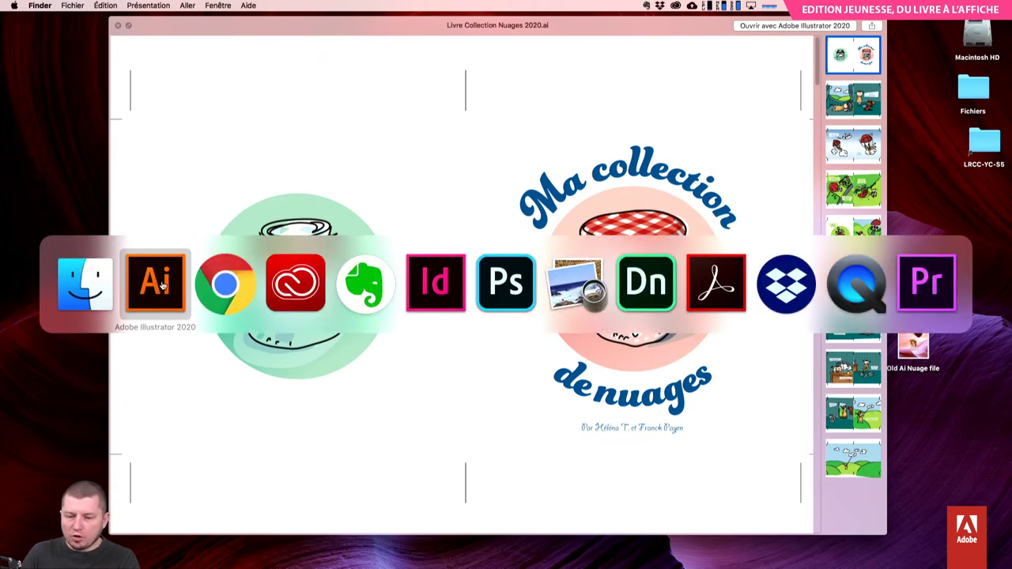
click(90, 283)
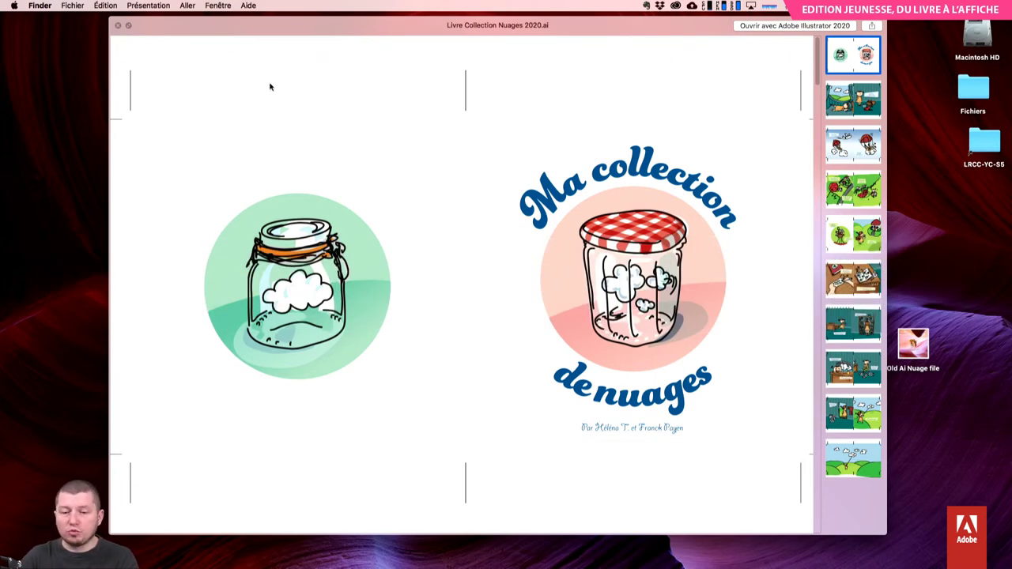
key(super+Tab)
click(169, 285)
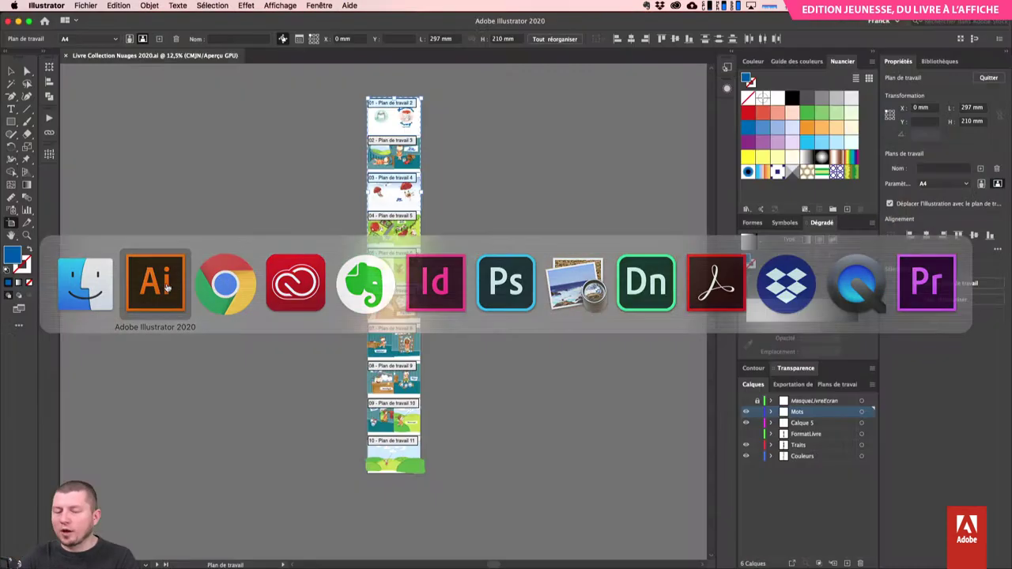
key(super+equal)
key(super+equal)
key(super+equal)
key(super+equal)
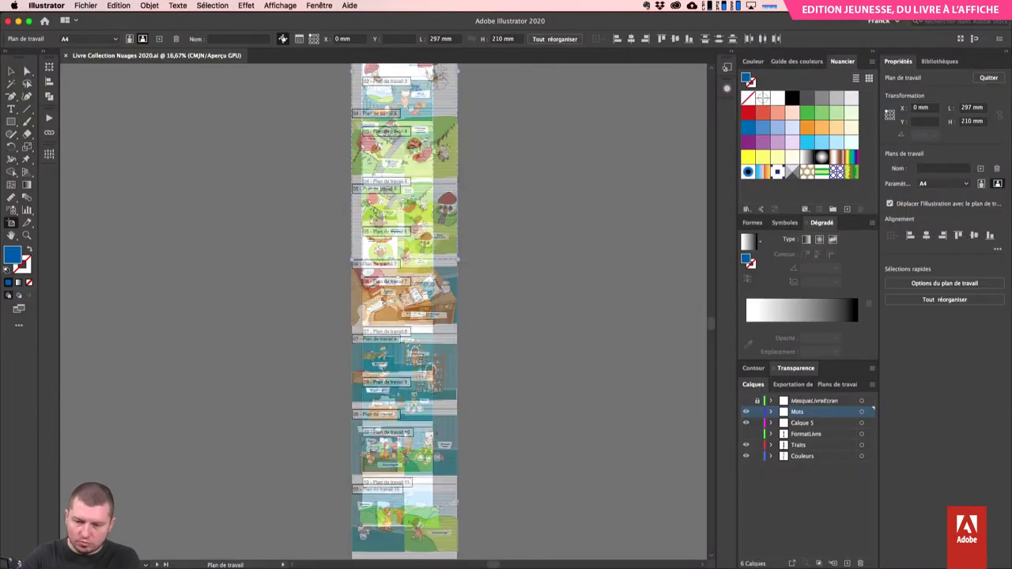
drag(546, 119, 546, 264)
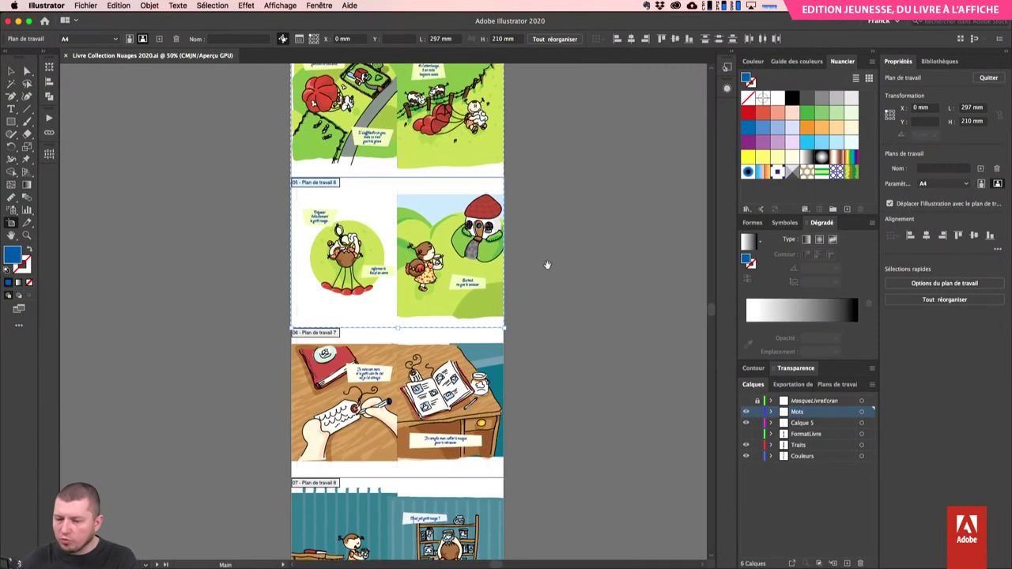
click(745, 434)
key(a)
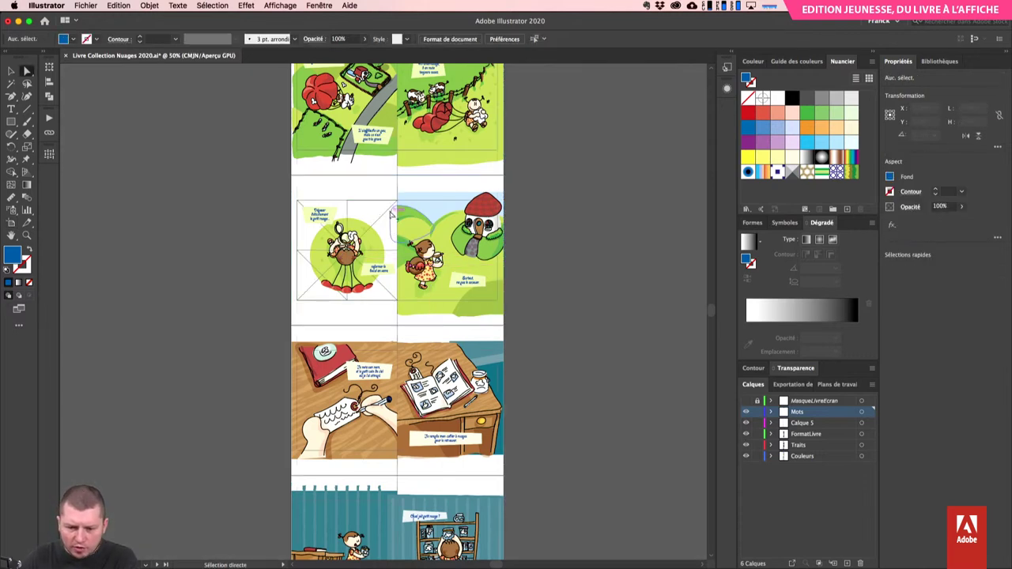
click(410, 205)
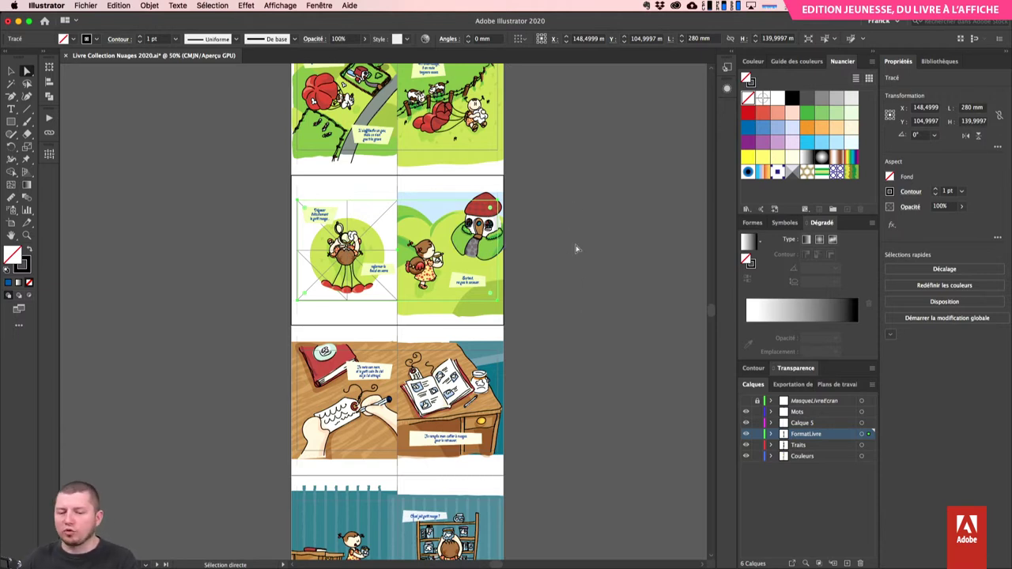
- Return to the Finder and close the preview of Livre Collection Nuages 2020.ai
key(super+Tab)
click(134, 301)
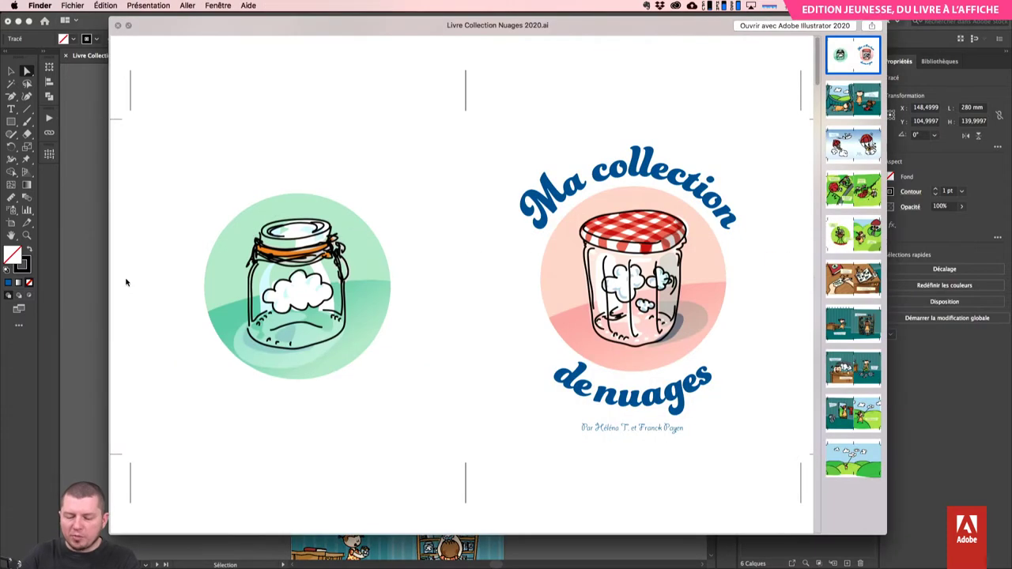
key(space)
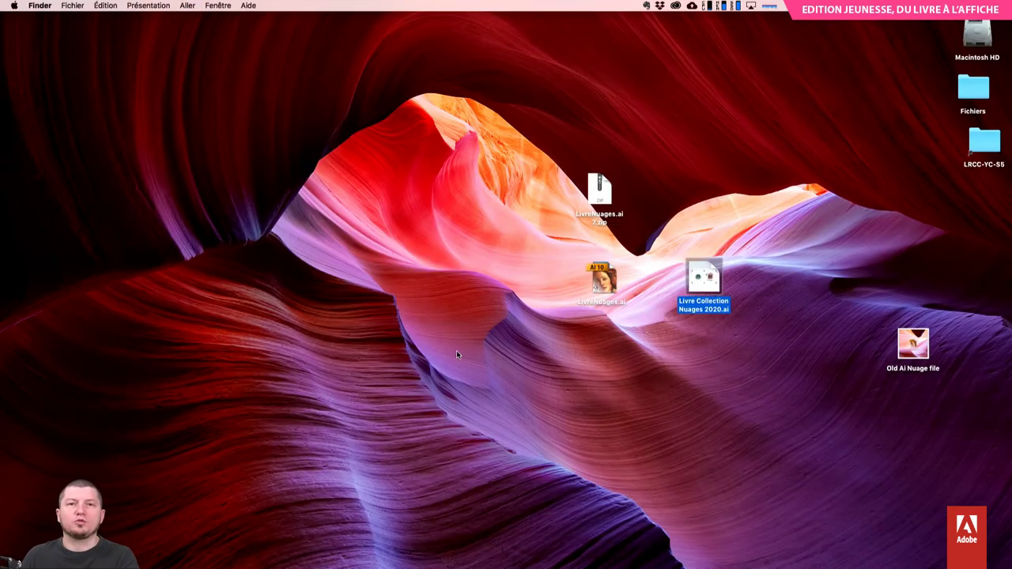
- Switch to Adobe InDesign 2020 and display the new-document presets on its home screen
mouse_move(466, 565)
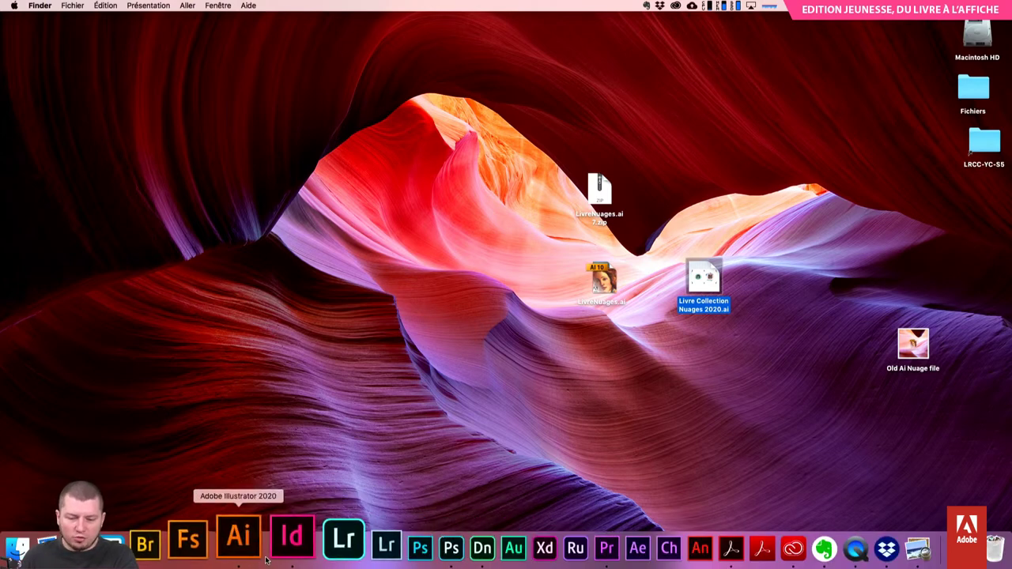
click(292, 539)
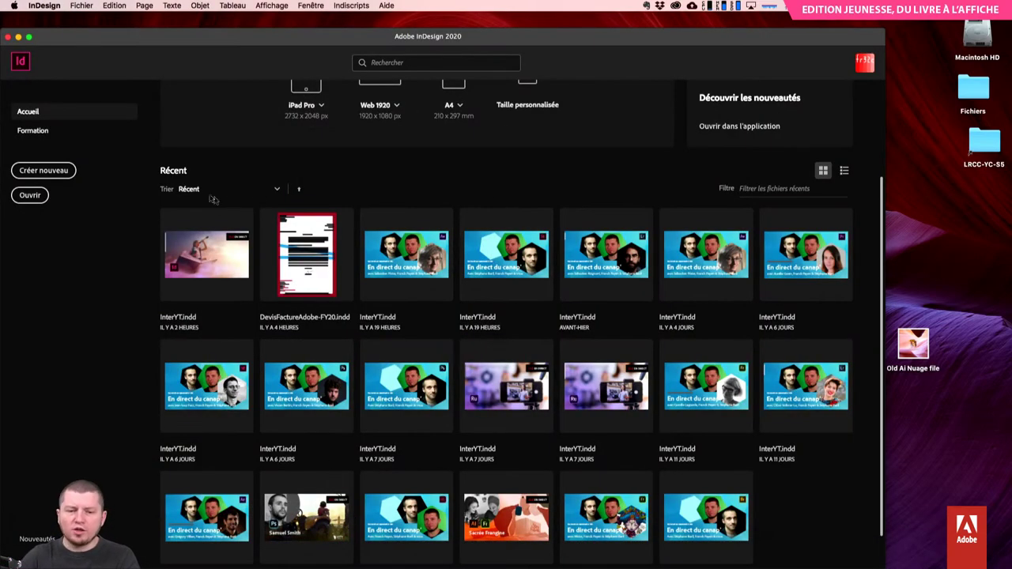
scroll(229, 196, up, 3)
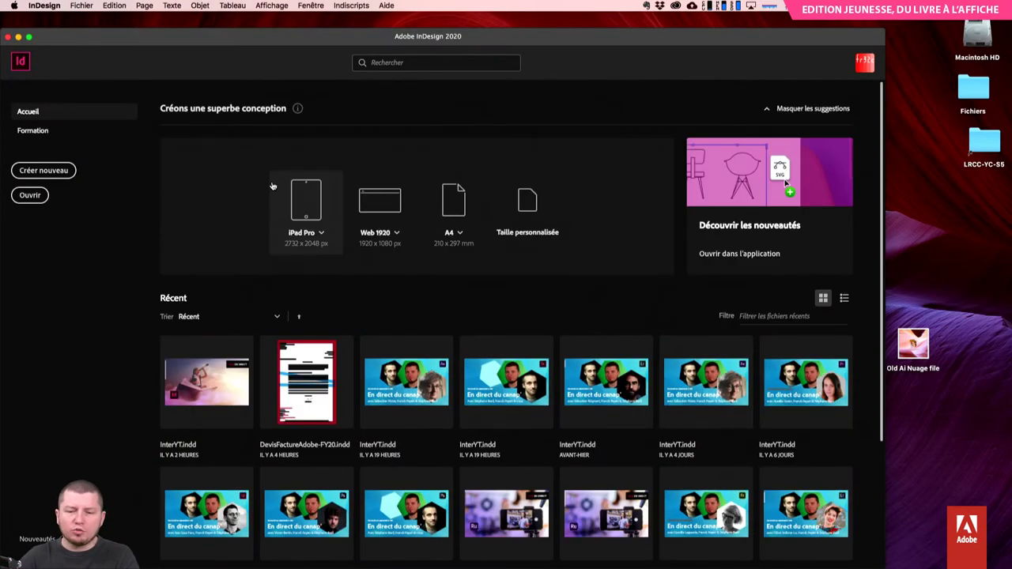
- Start a custom-size document and set its width and height to 140 mm each, keeping portrait orientation
click(529, 208)
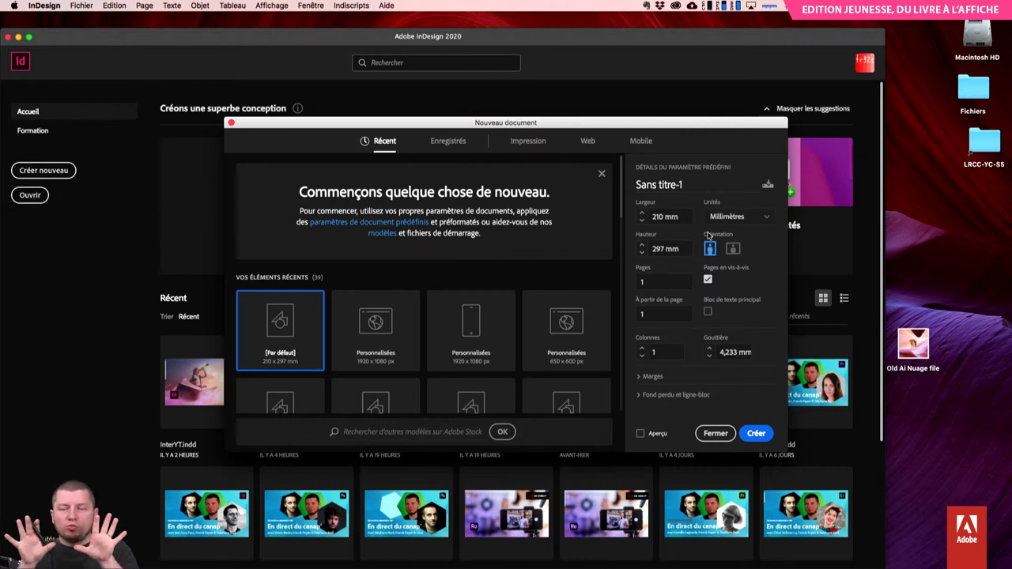
click(684, 215)
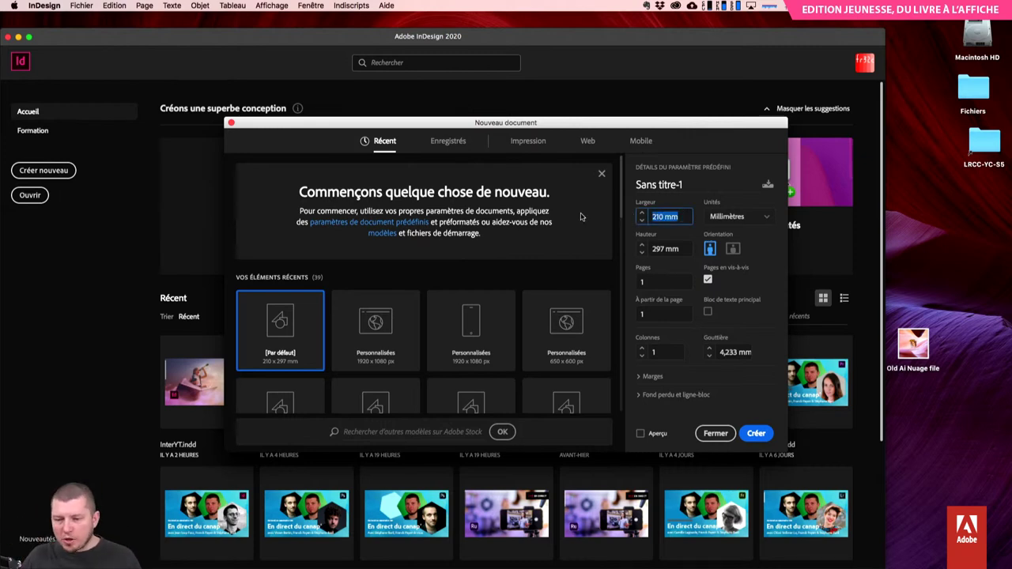
text(140)
key(Tab)
text(1)
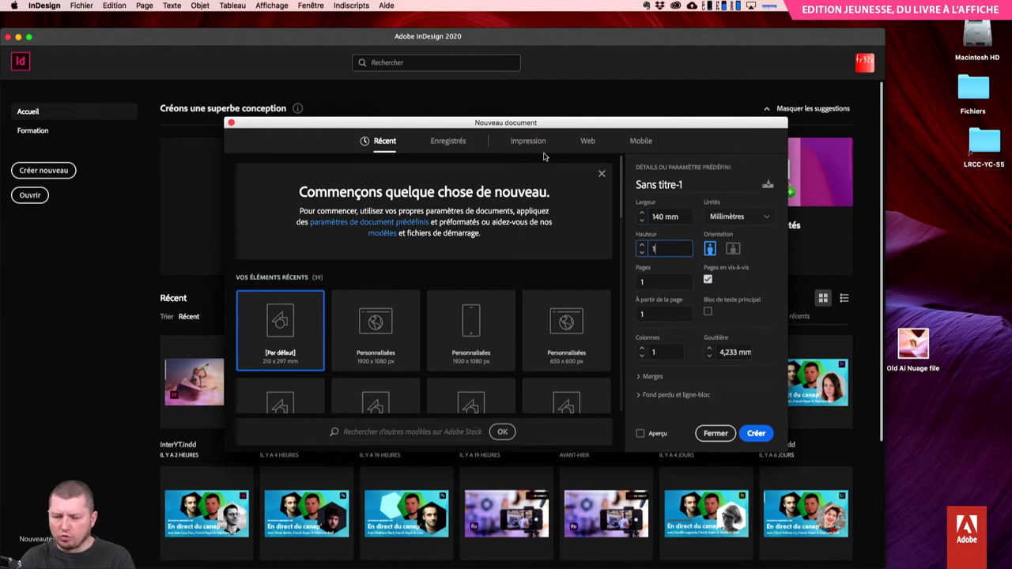
text(40)
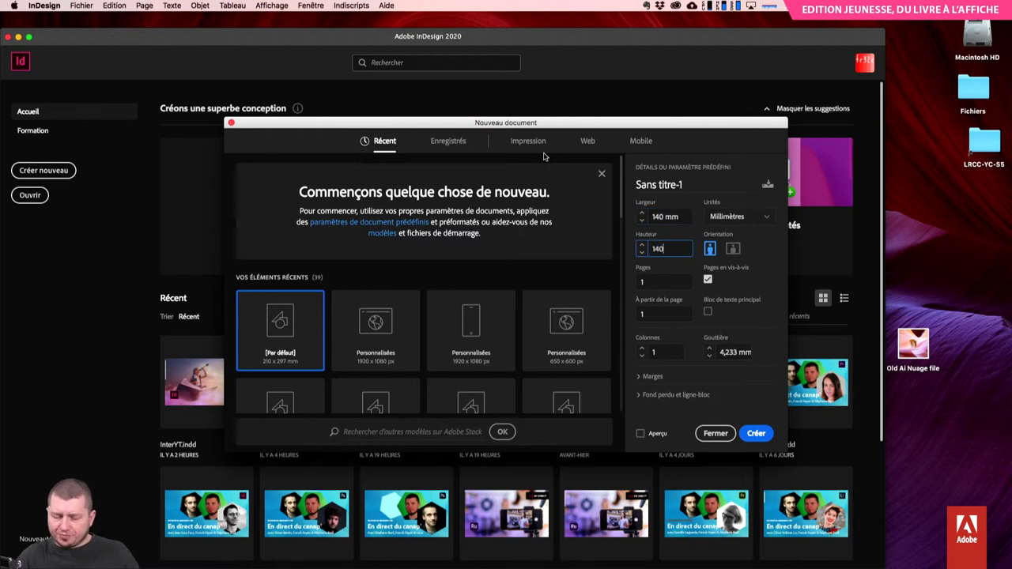
click(710, 248)
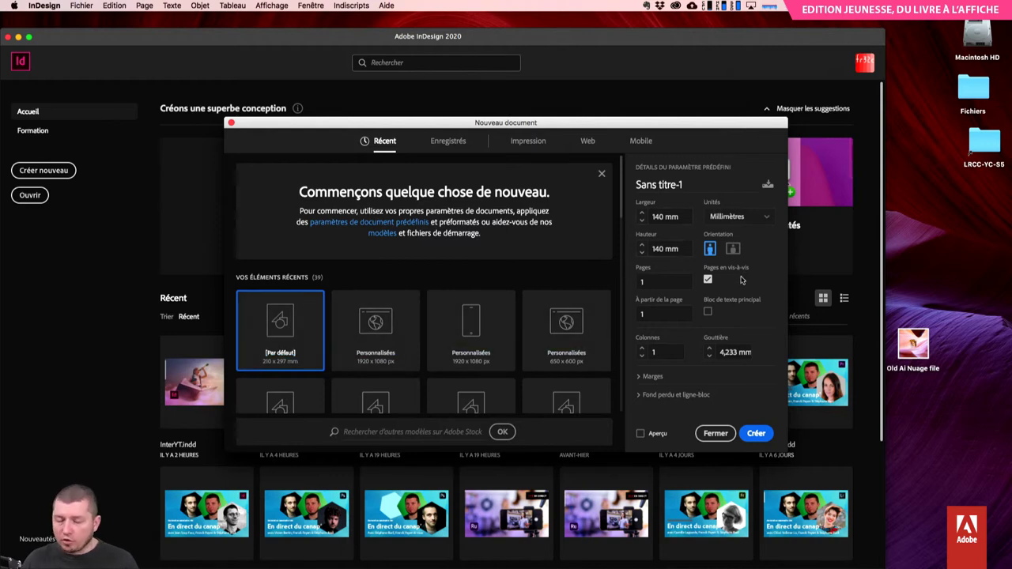
- Set the new document's page count to 20
click(664, 281)
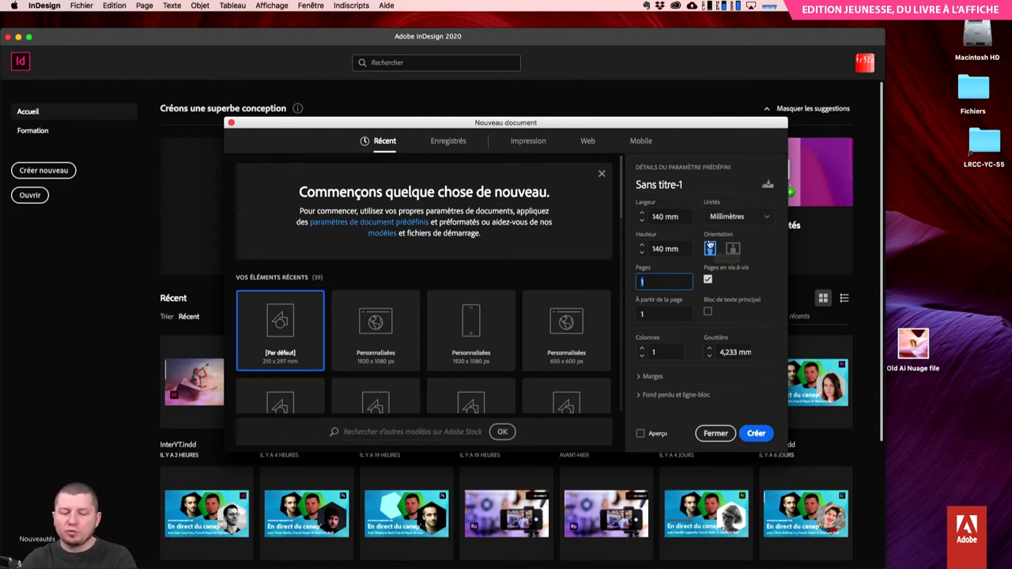
text(10)
key(BackSpace)
key(BackSpace)
text(20)
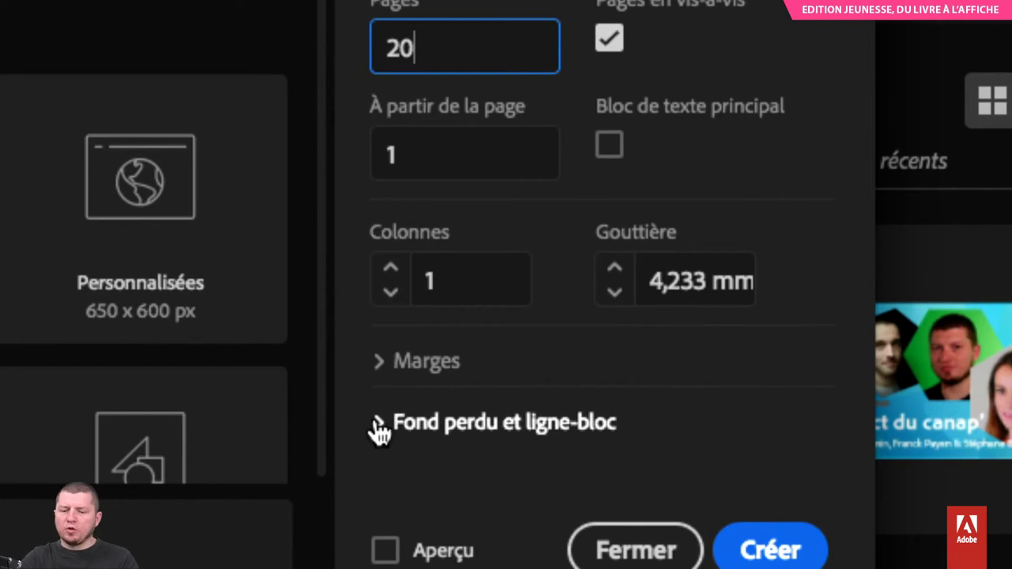
- Set the document's bleed to 5 mm on all four sides
click(380, 427)
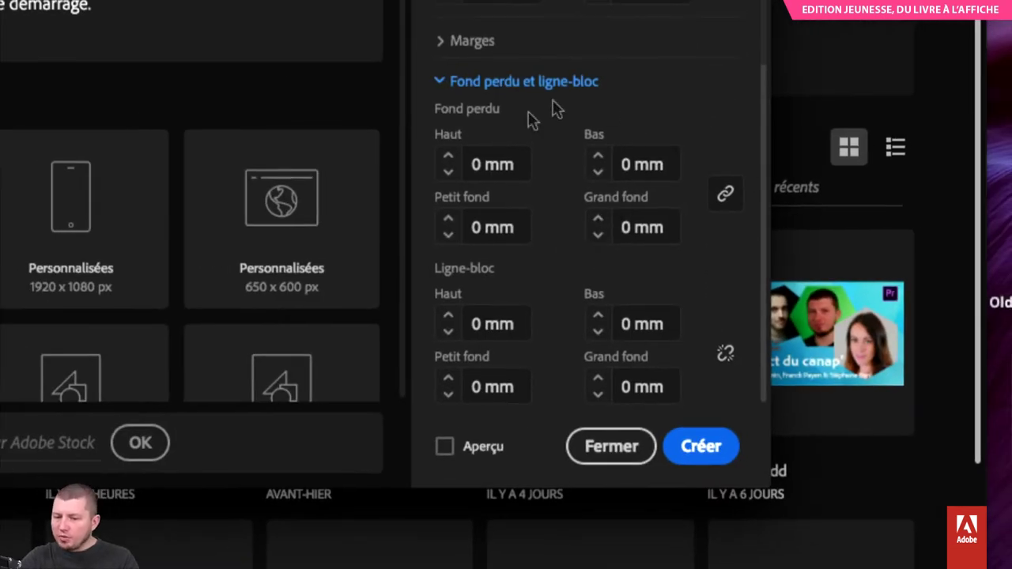
click(471, 128)
scroll(502, 162, up, 5)
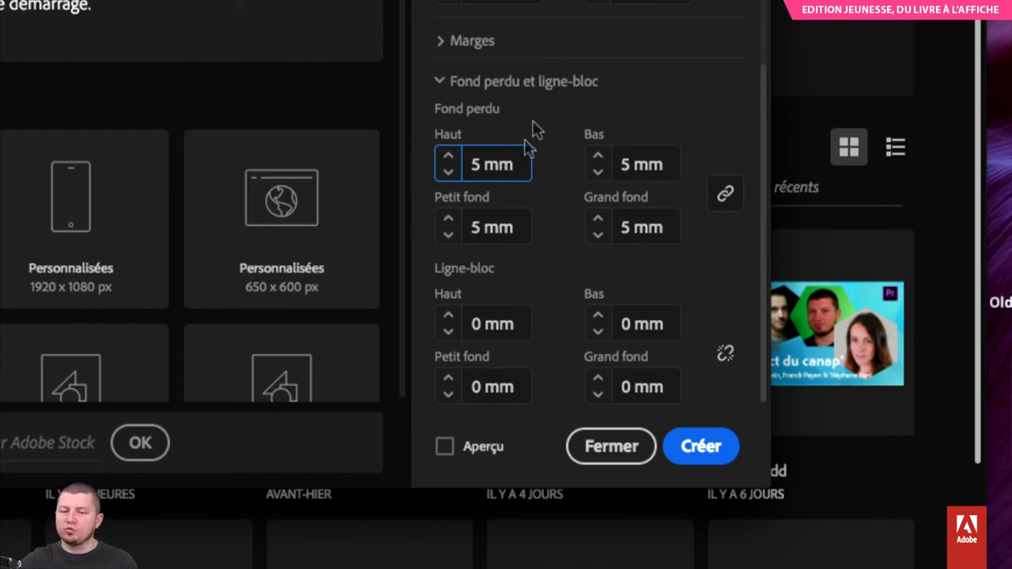
- Link the four page margins together and set them to 10 mm
click(447, 40)
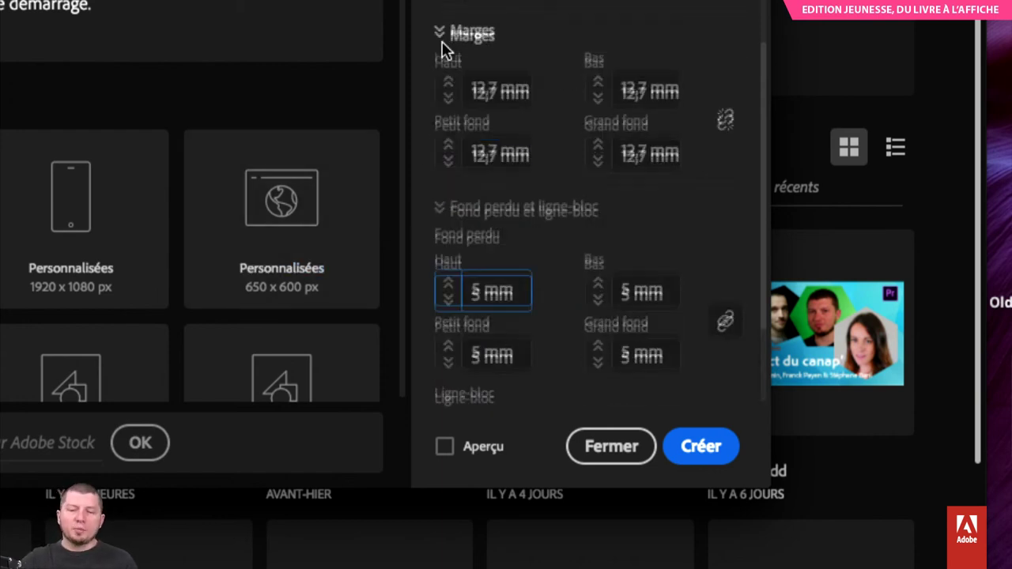
scroll(478, 50, up, 2)
click(521, 52)
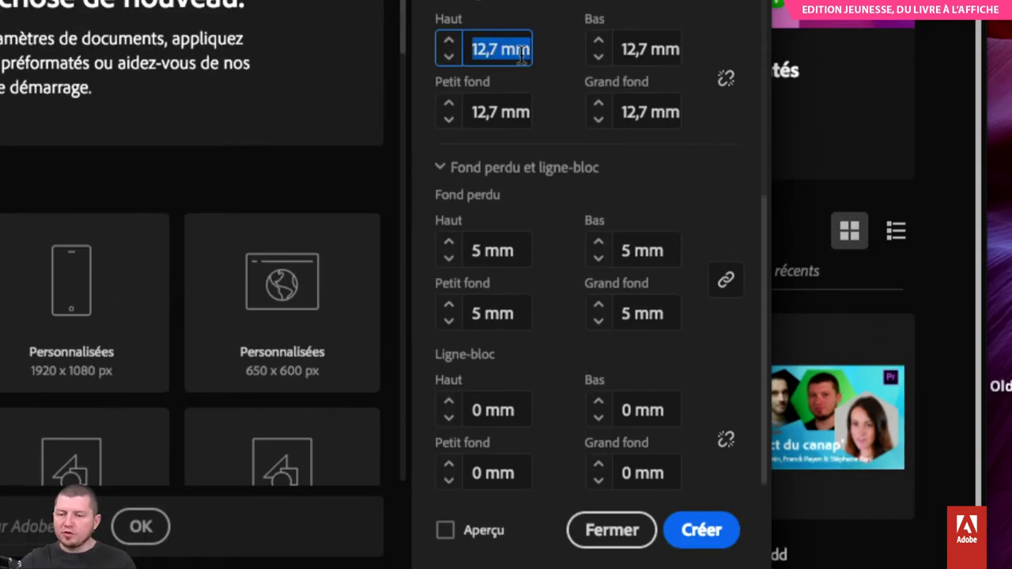
click(726, 81)
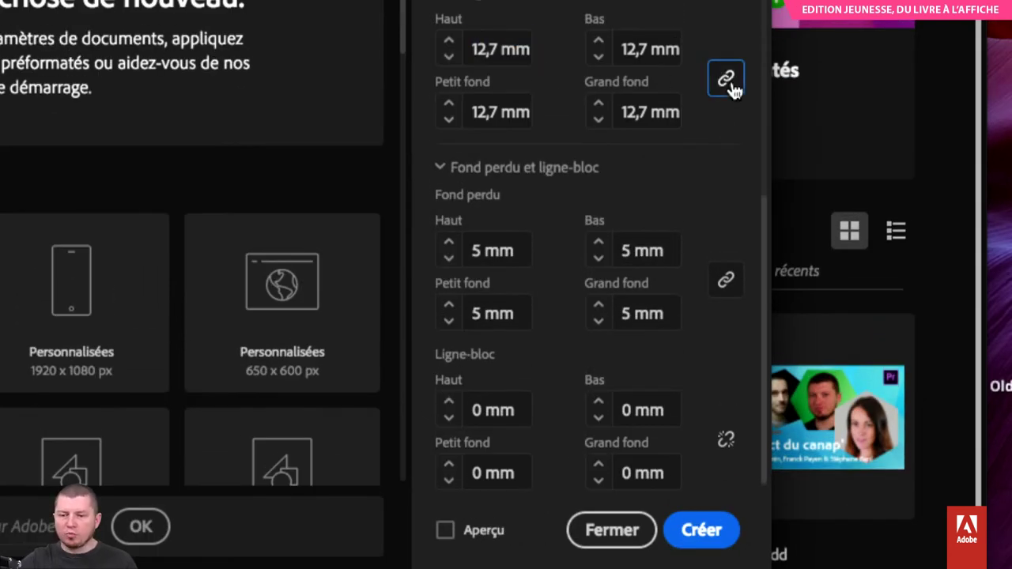
click(644, 49)
key(Down)
key(Down)
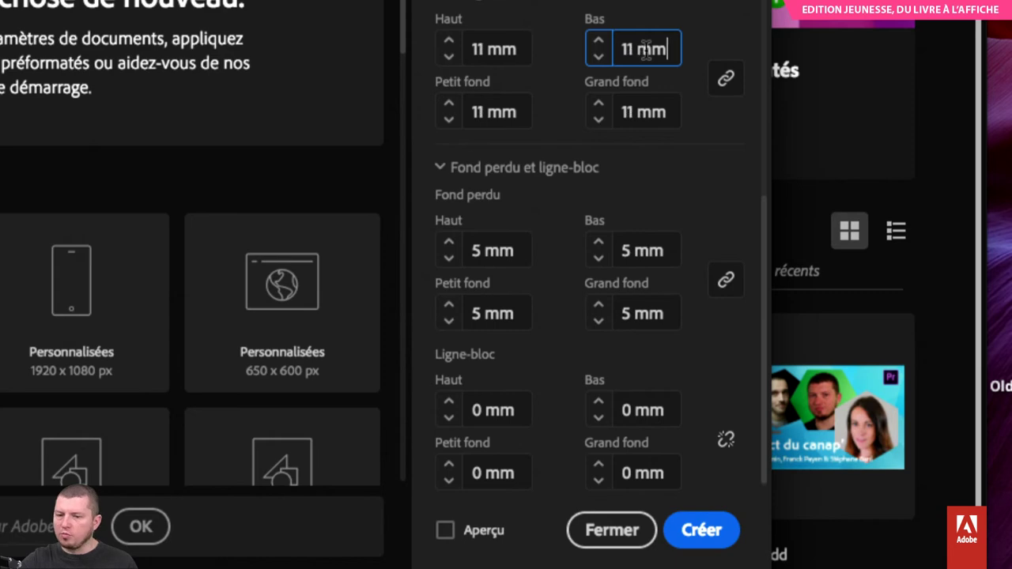
key(Down)
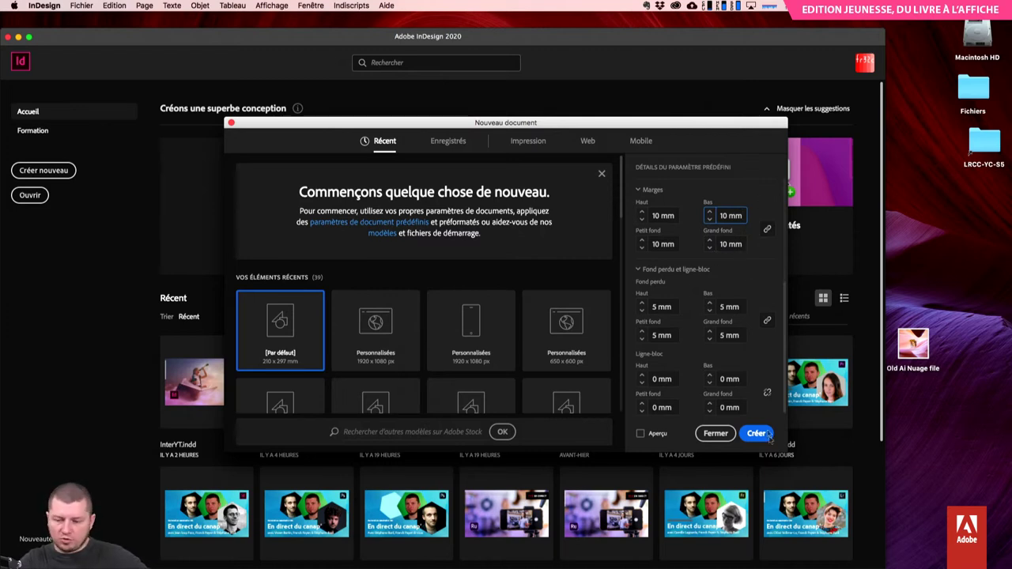
- Turn on the preview of the new document and return to its size and page settings
click(641, 434)
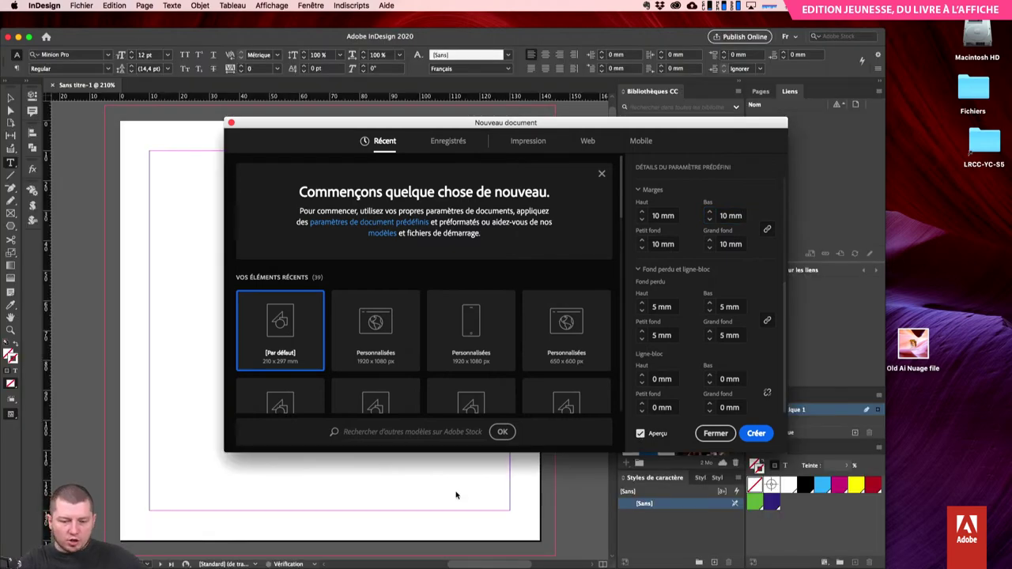
scroll(696, 269, up, 5)
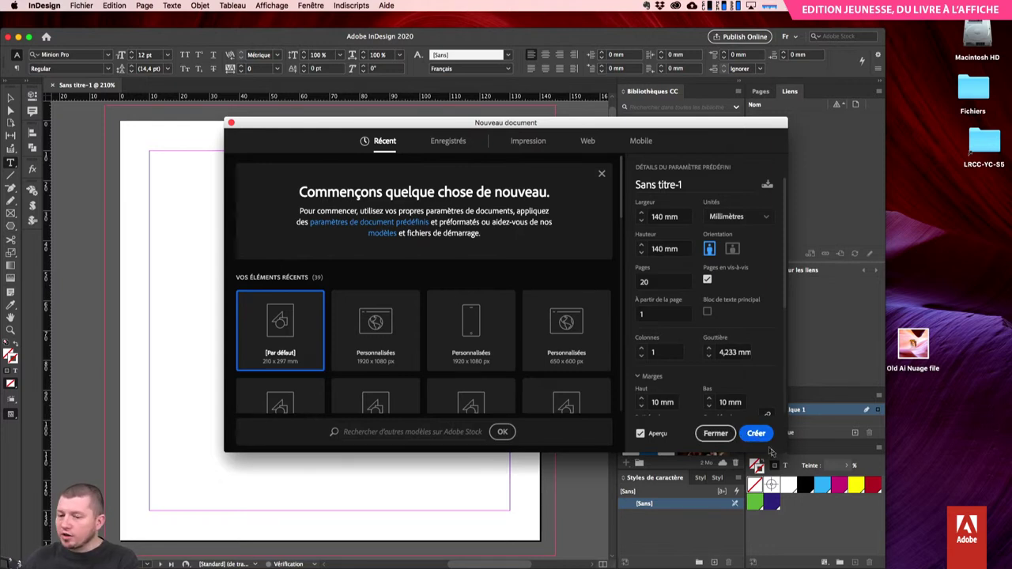
click(745, 434)
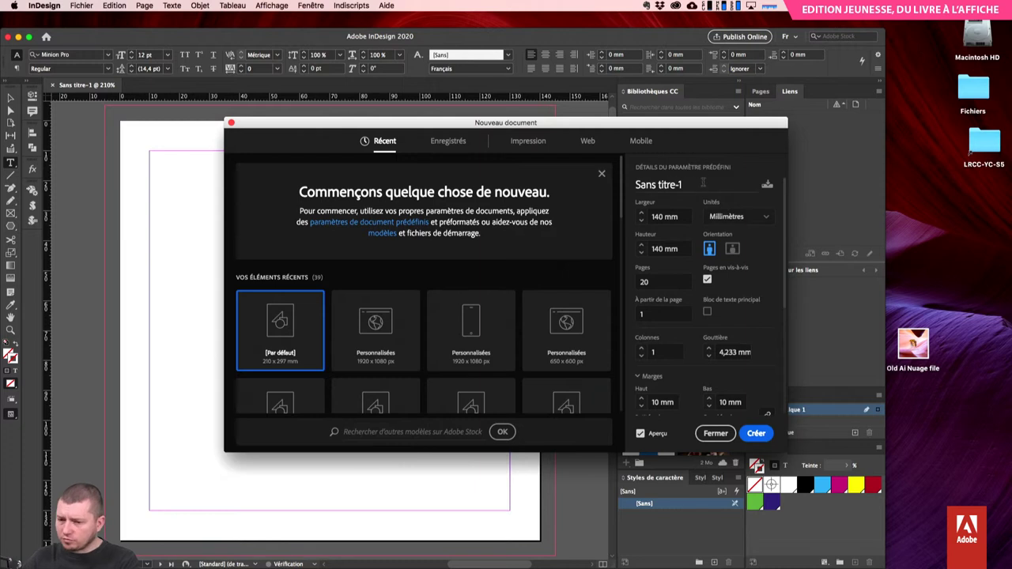
- Name the new document "Livre 140x140 20p 10mm 5mm"
drag(684, 184, 629, 177)
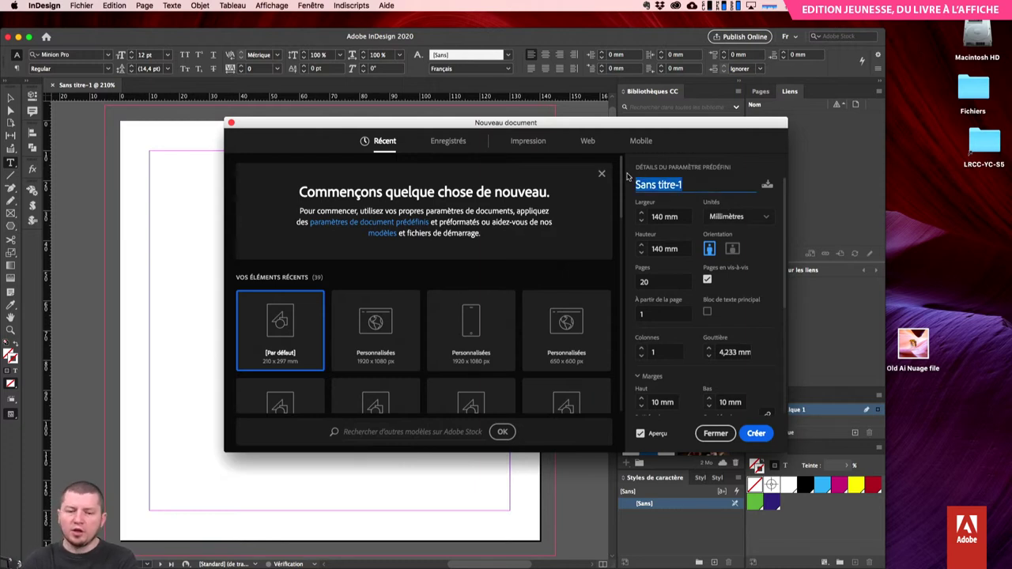
text(Forma)
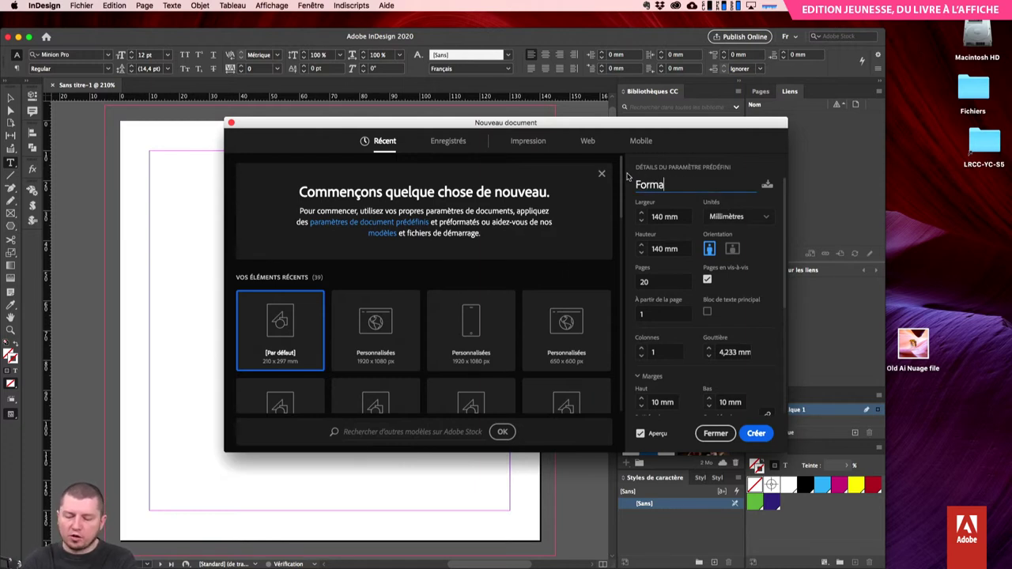
key(super+a)
text(Livre 140 140)
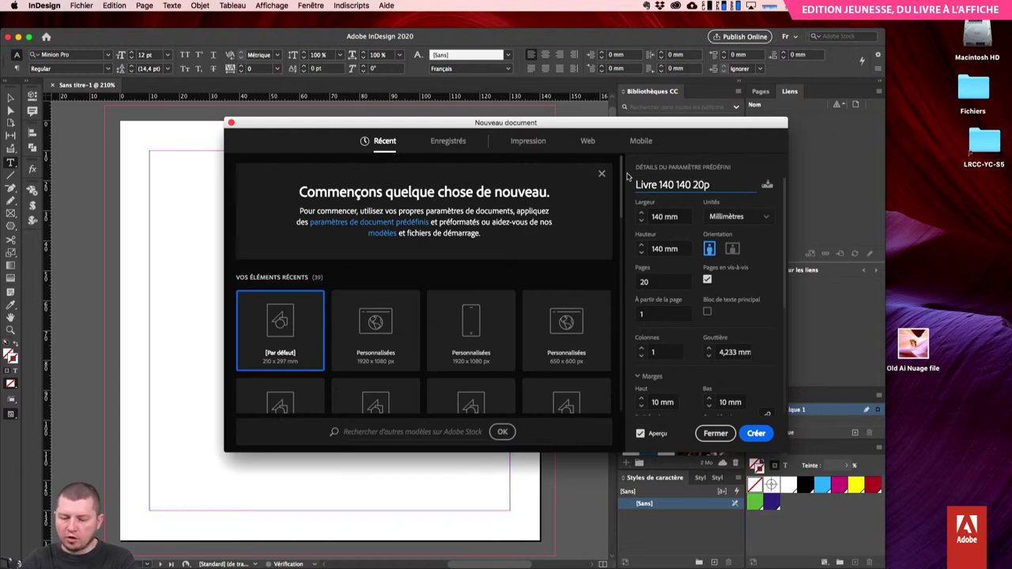
text( 20p 10mm)
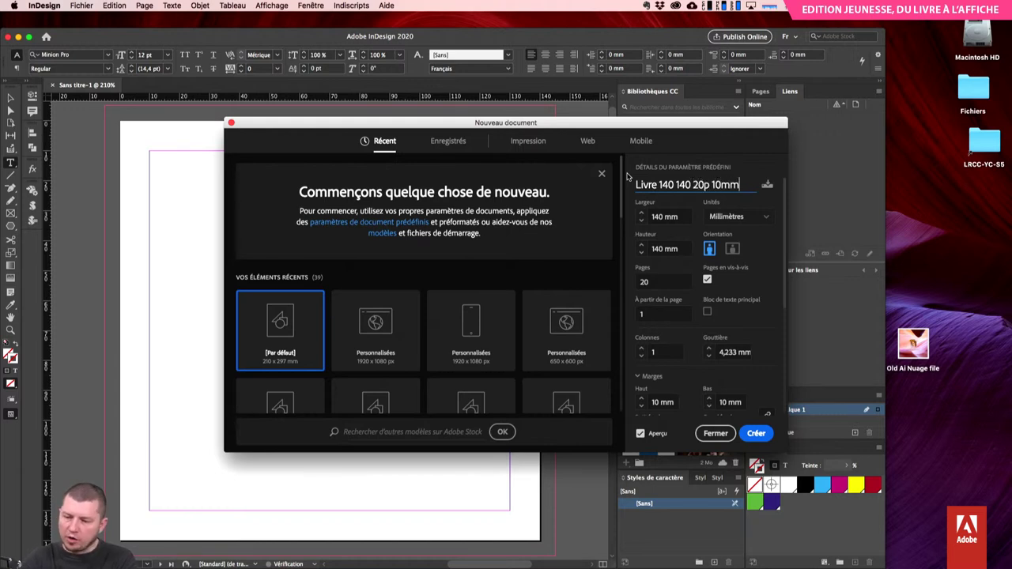
text( 5mm)
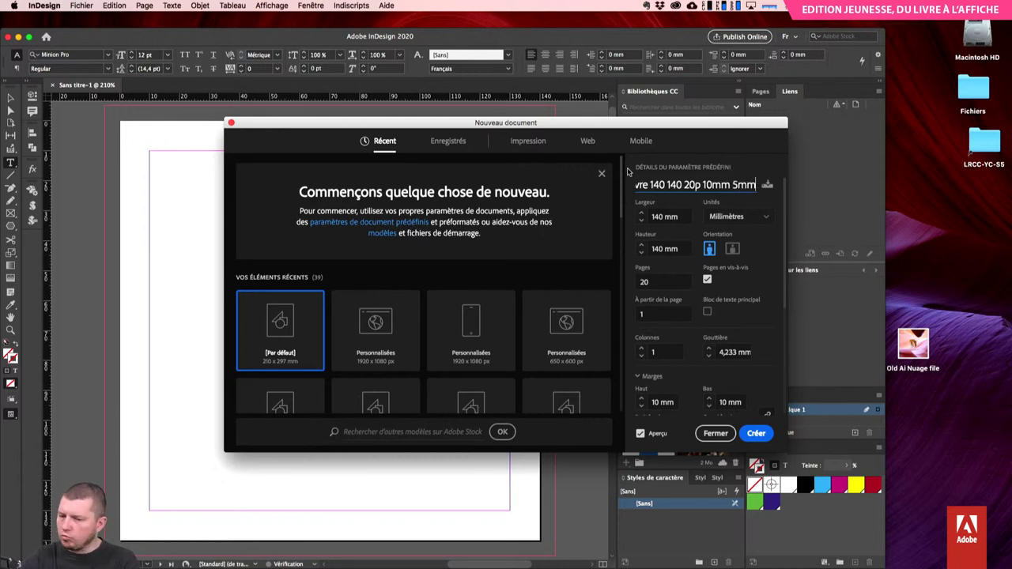
text(x)
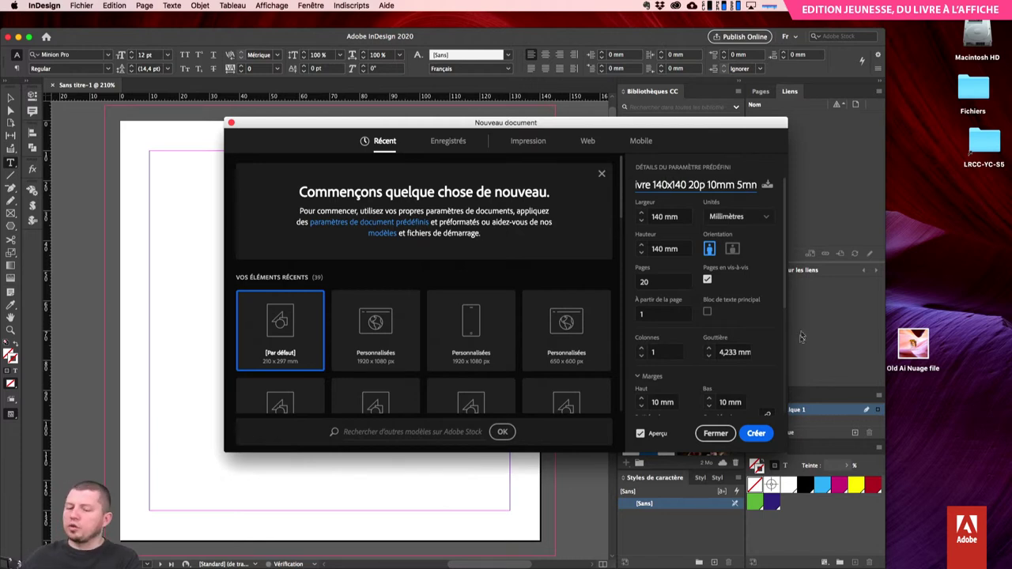
click(755, 433)
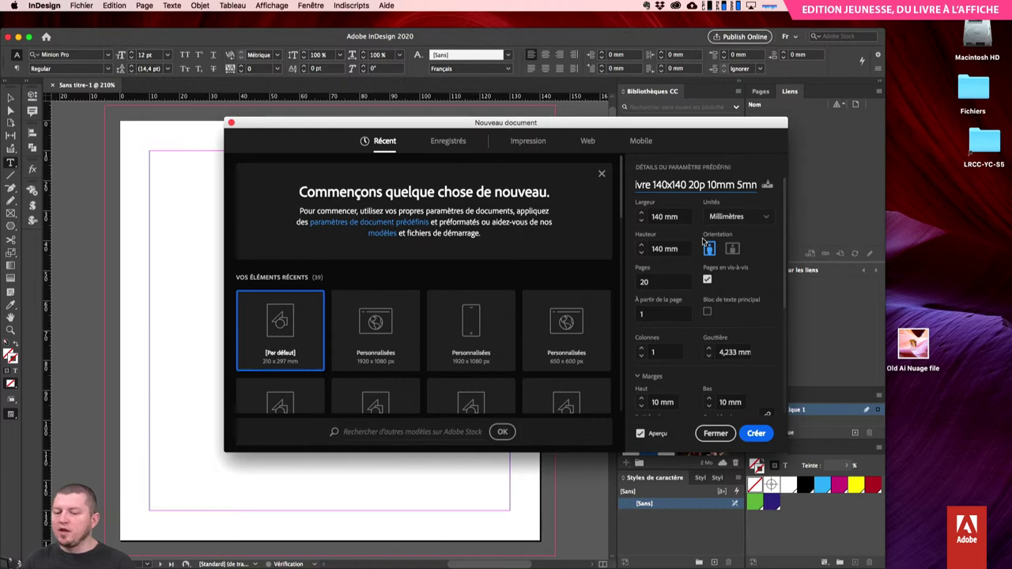
- Uncover the page preview, try two columns with a 0 mm gutter, and return to one column
drag(597, 128, 862, 83)
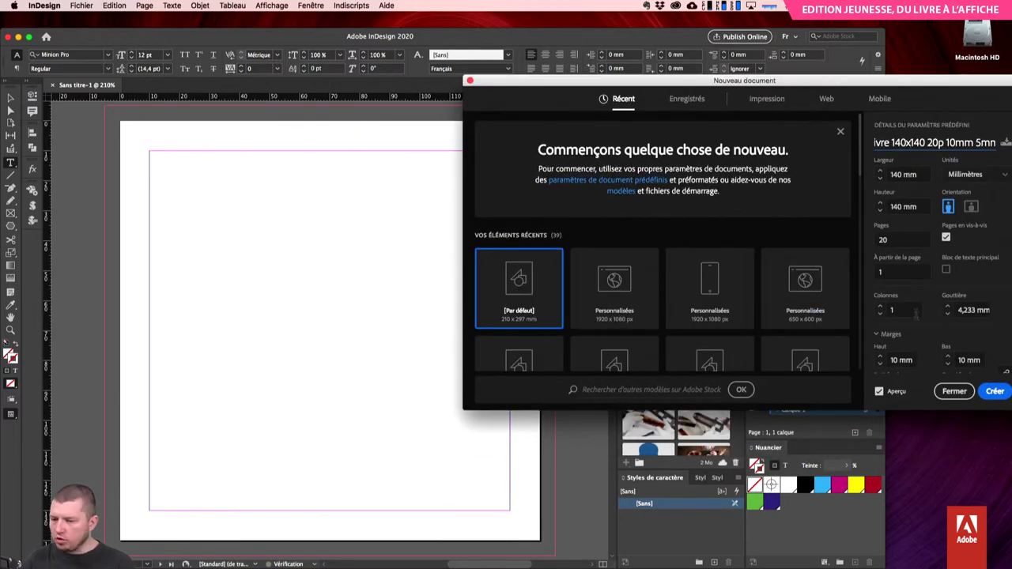
click(920, 315)
text(2)
key(Tab)
text(0)
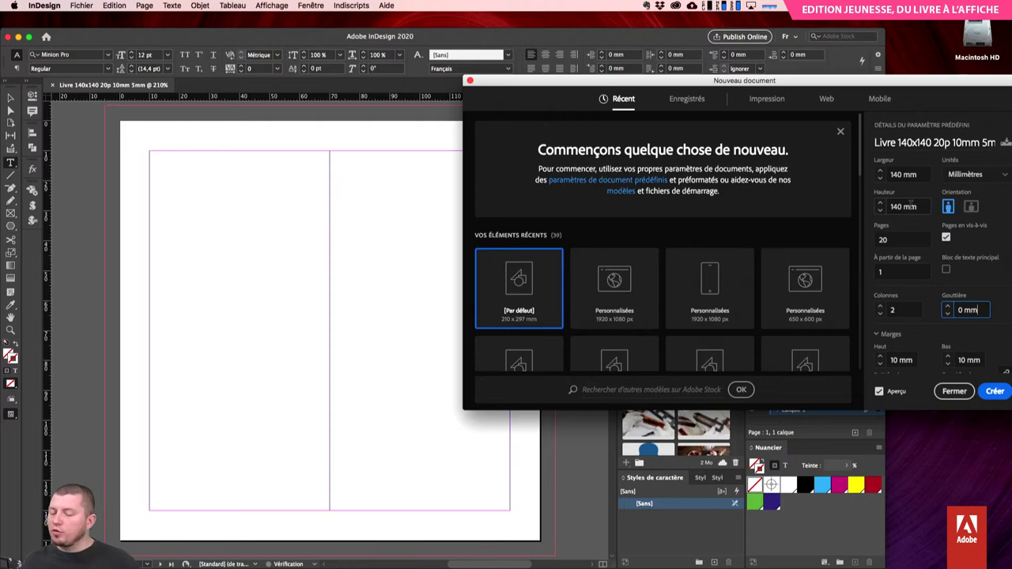
click(880, 315)
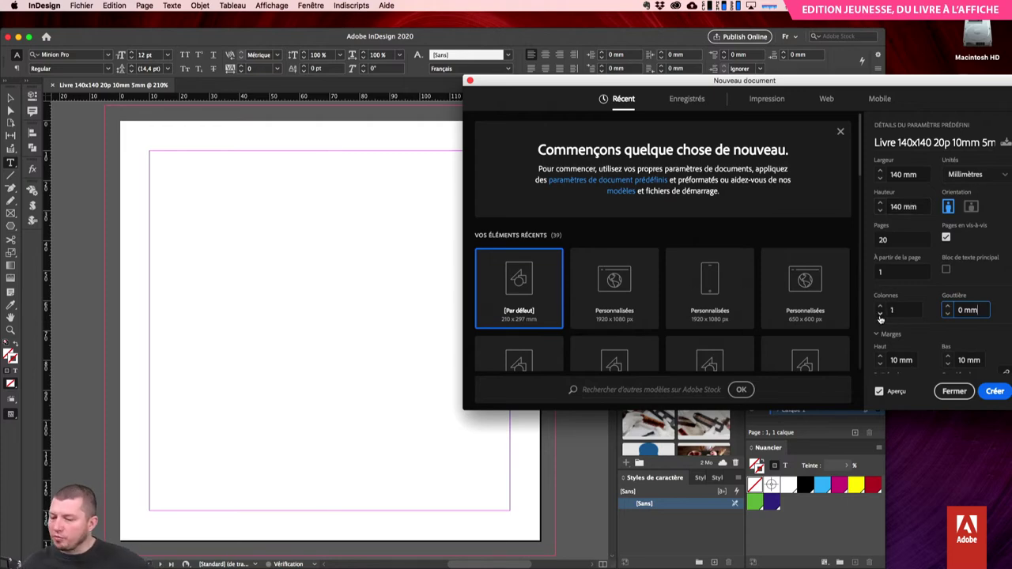
- Create the document and display the overview of its pages
click(996, 391)
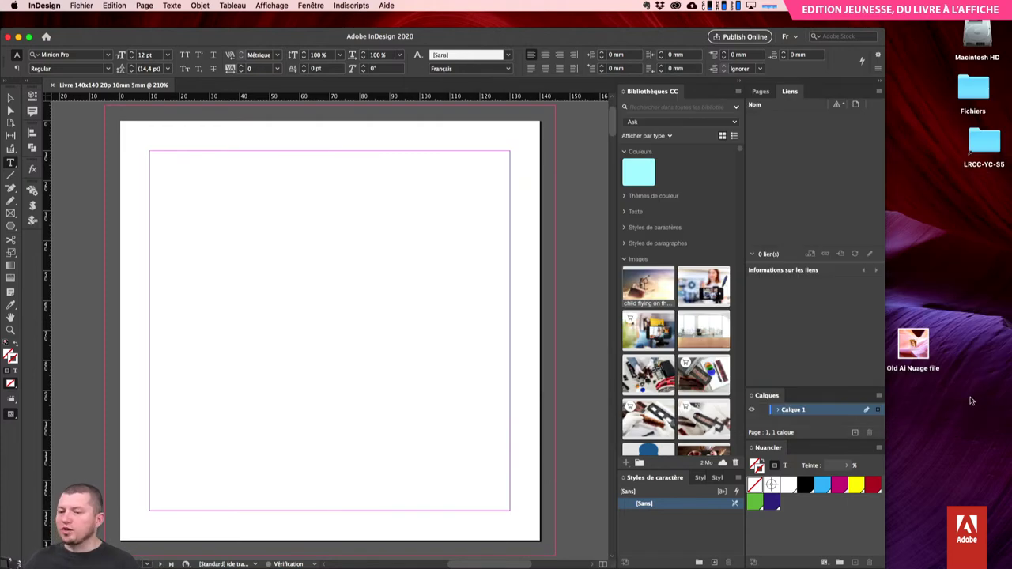
key(super+minus)
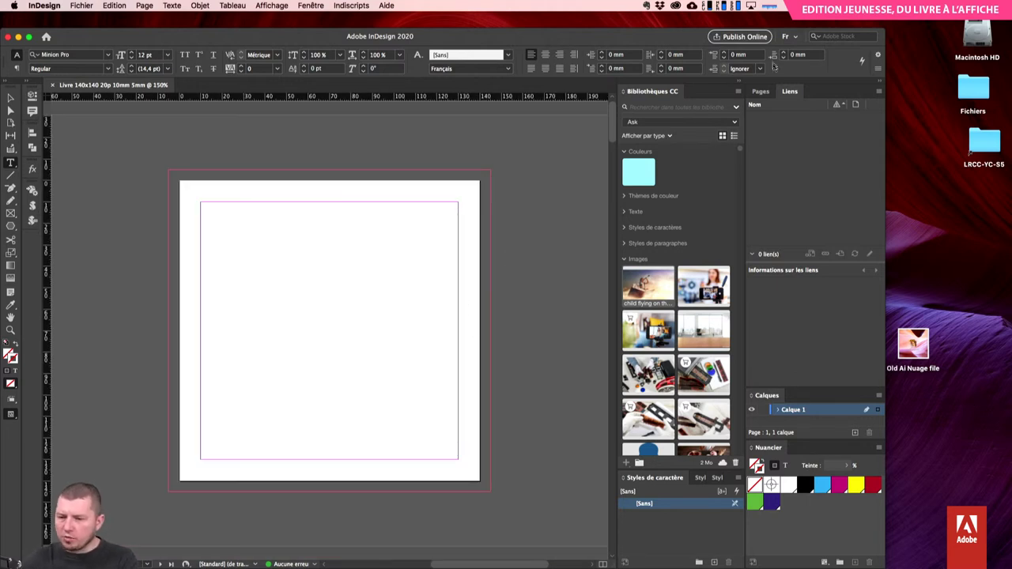
click(760, 91)
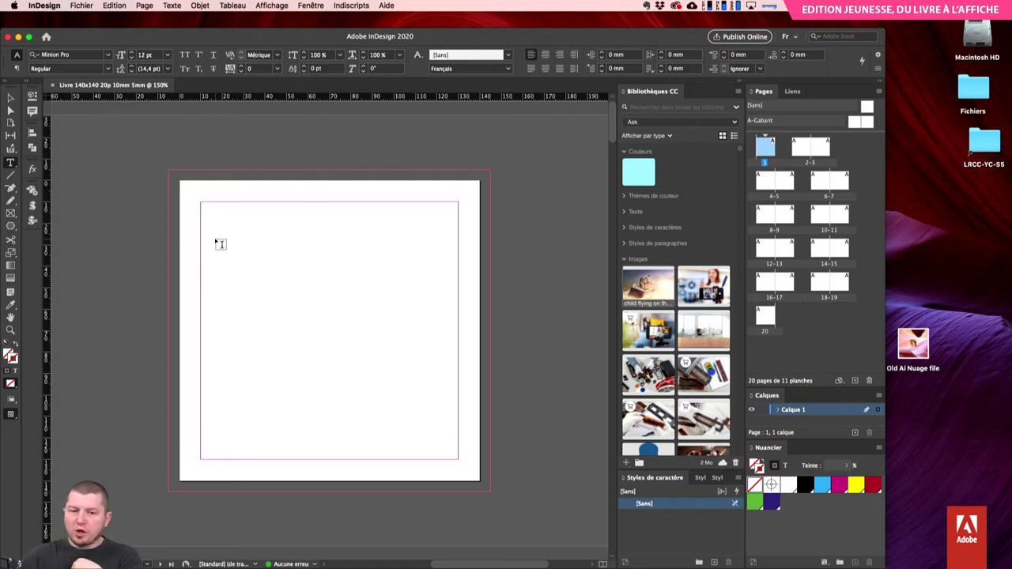
- Choose Livre Collection Nuages 2020.ai for import, with the import options displayed and static captions enabled
click(91, 16)
click(120, 43)
click(91, 7)
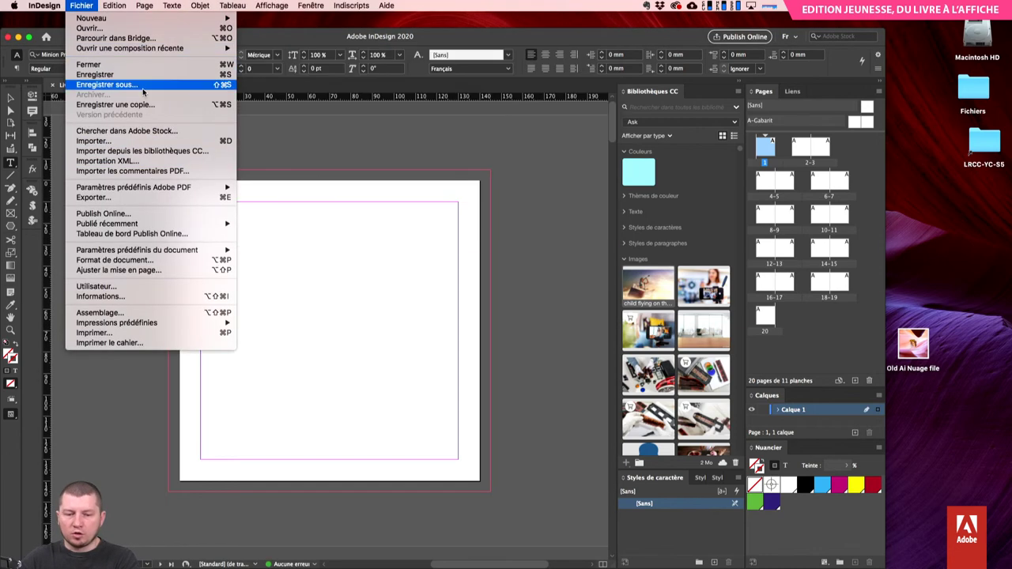
mouse_move(203, 252)
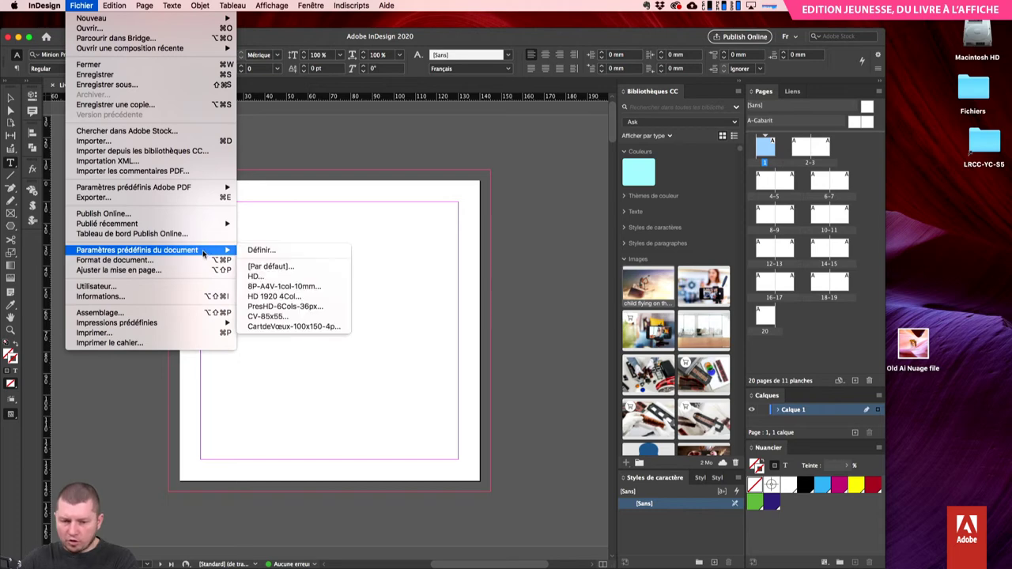
click(177, 142)
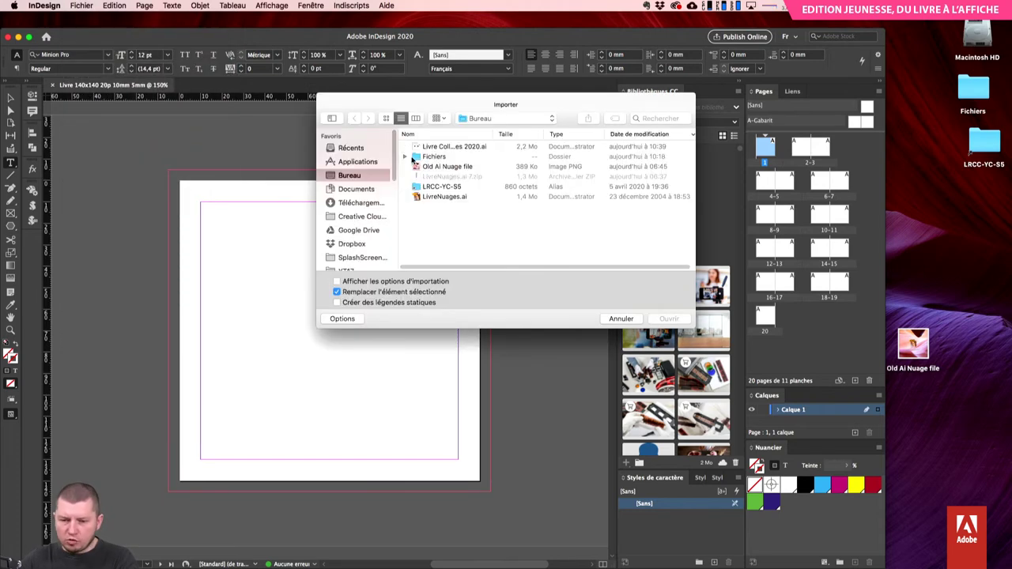
click(464, 198)
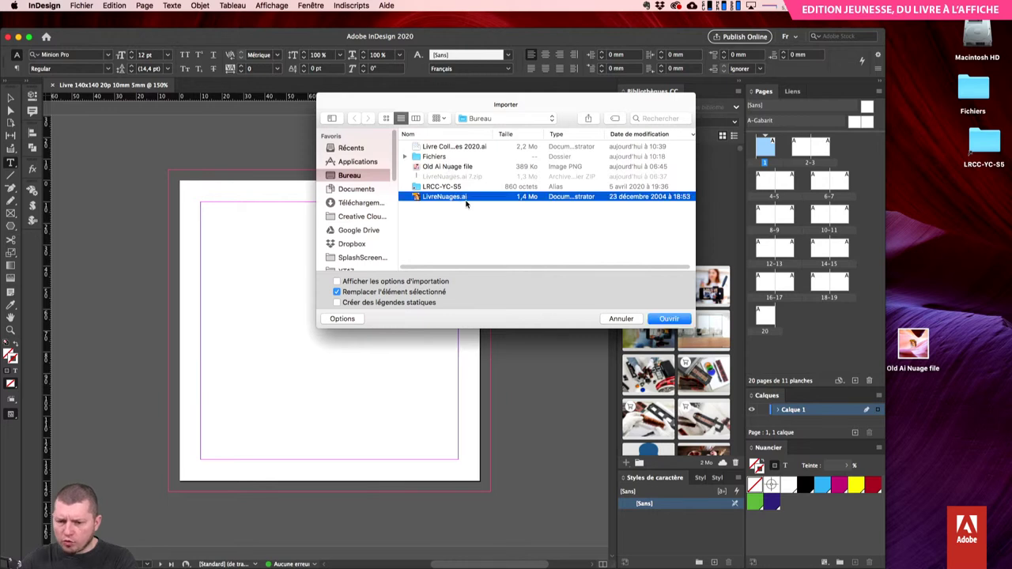
click(463, 147)
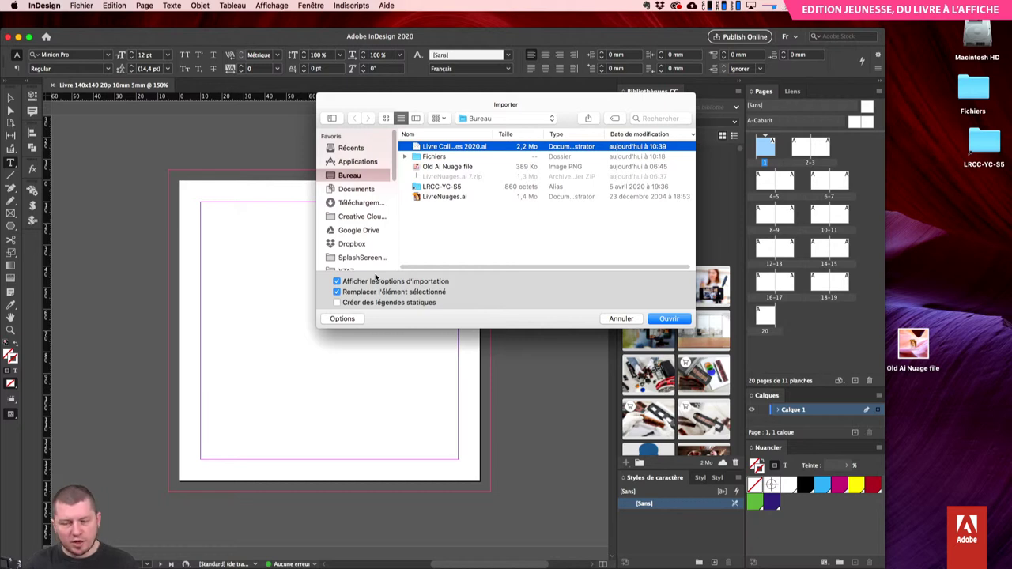
click(402, 304)
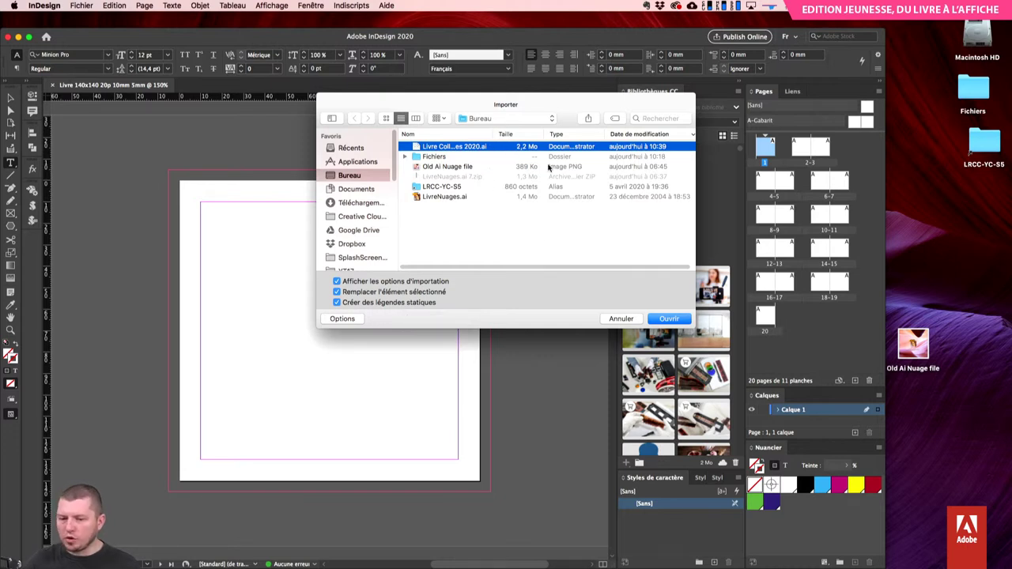
click(669, 319)
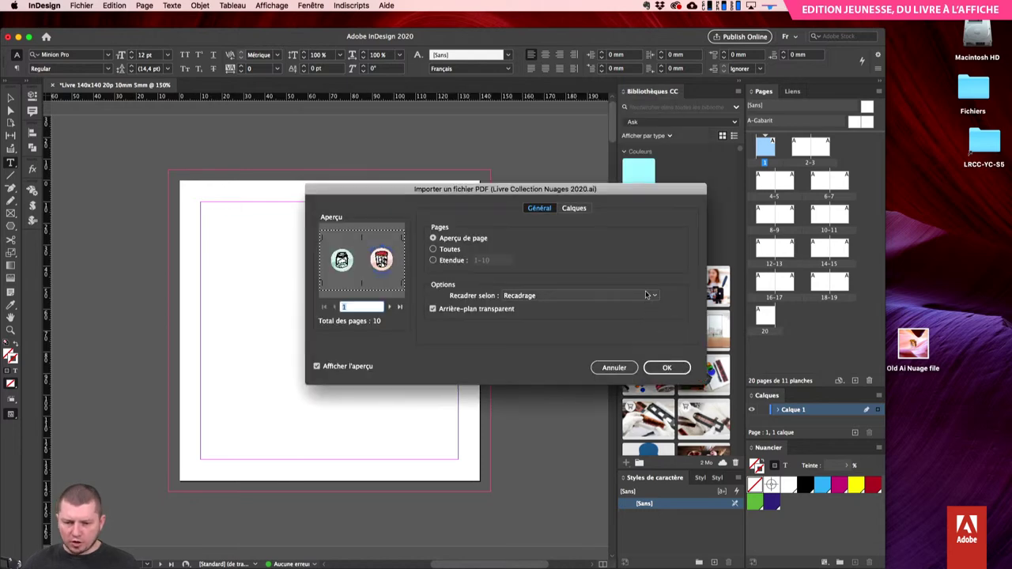
- Preview the file's artboards, check the cropping choices, and load all pages cropped to Recadrage with a transparent background
click(390, 306)
click(390, 306)
click(390, 306)
click(390, 306)
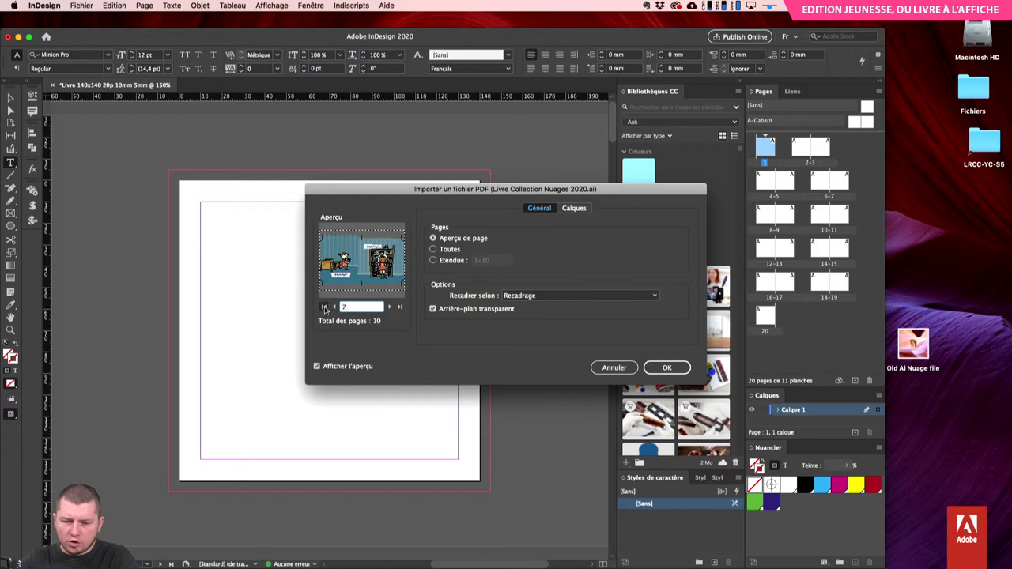
click(324, 306)
click(448, 251)
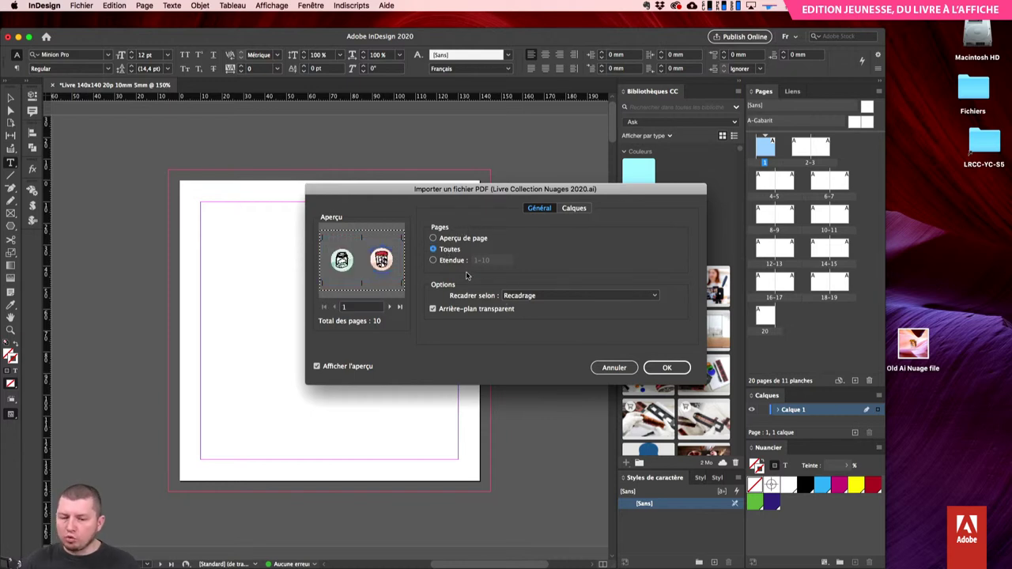
click(656, 295)
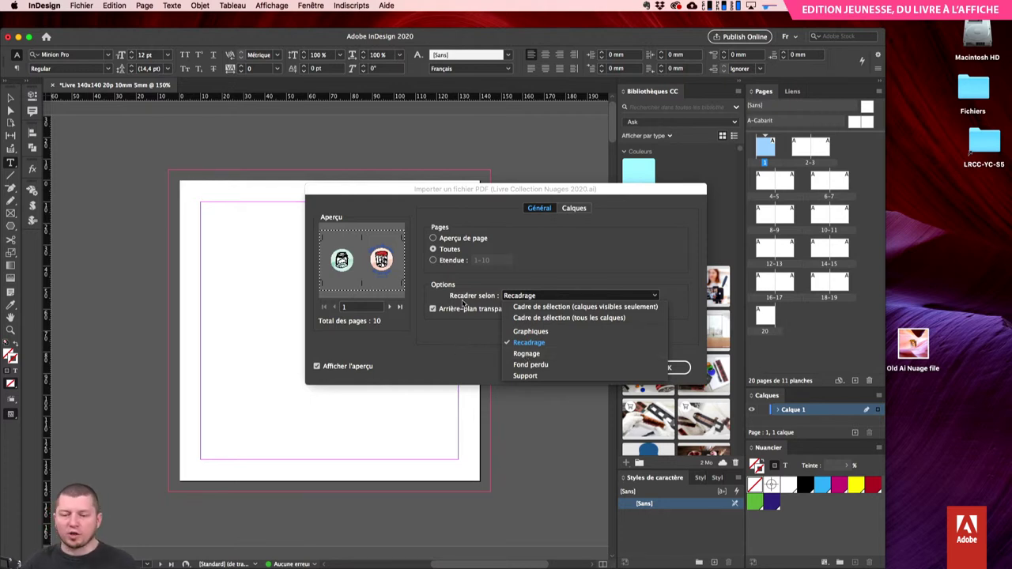
click(472, 354)
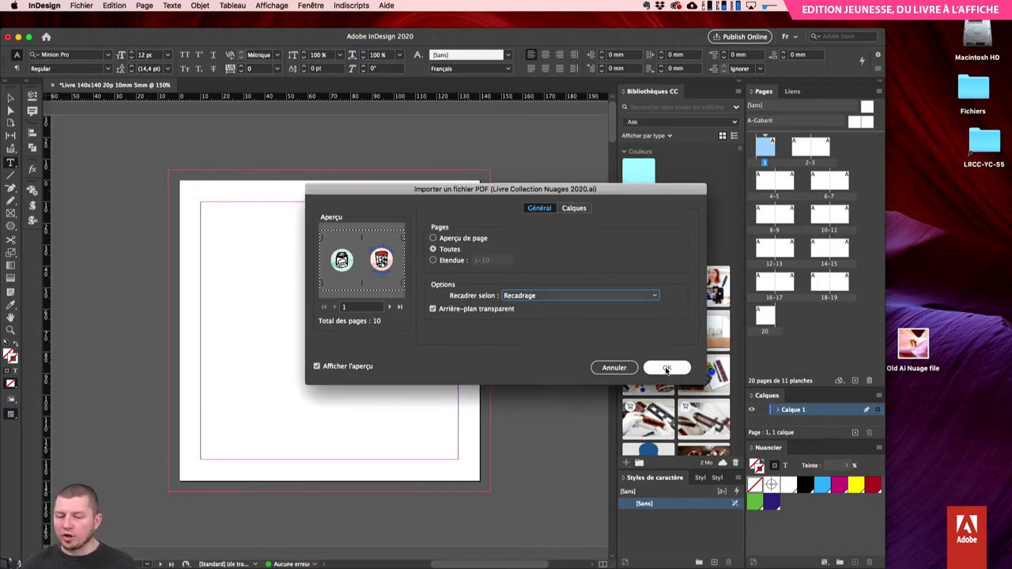
click(666, 368)
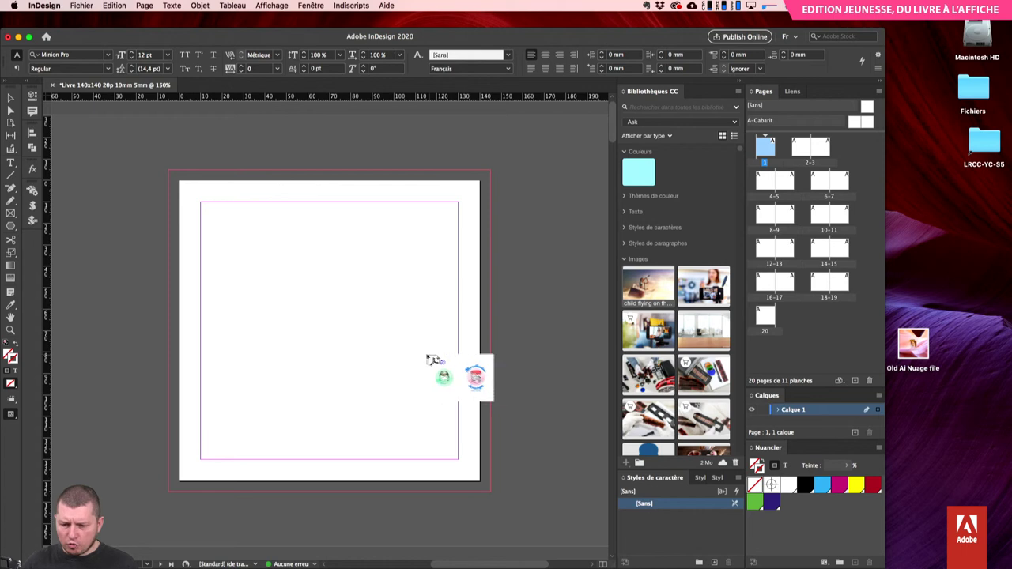
- Try placing the first three artboards directly on page 1 and spreads 2-3 and 4-5, without prepared frames
click(174, 172)
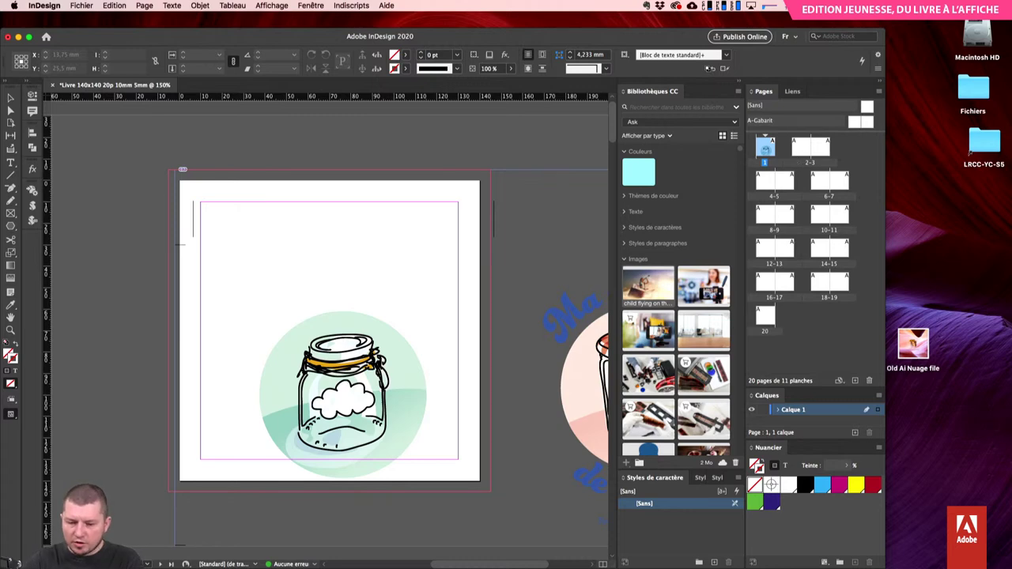
key(super+minus)
key(super+minus)
key(super+minus)
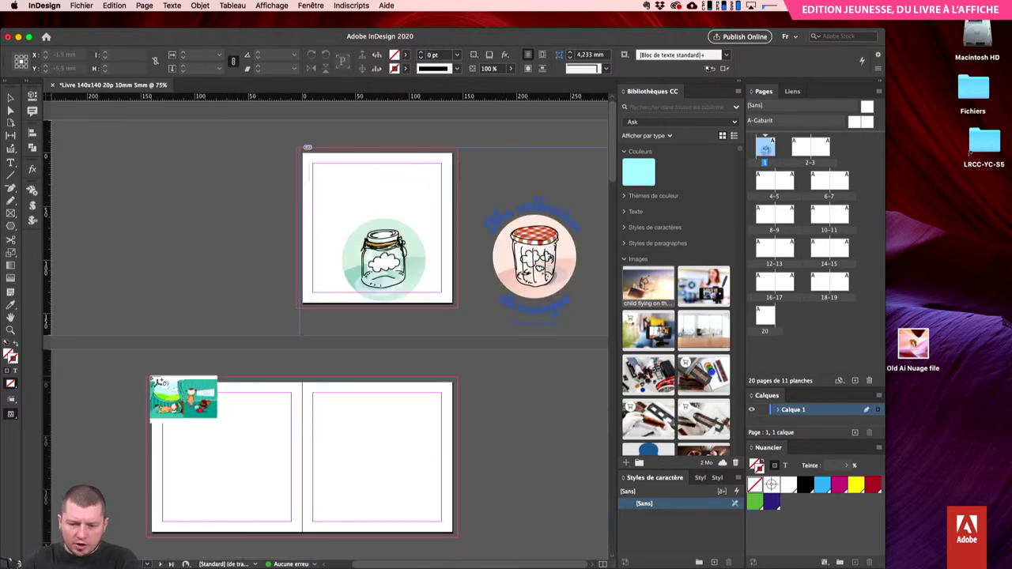
click(150, 379)
scroll(316, 356, down, 5)
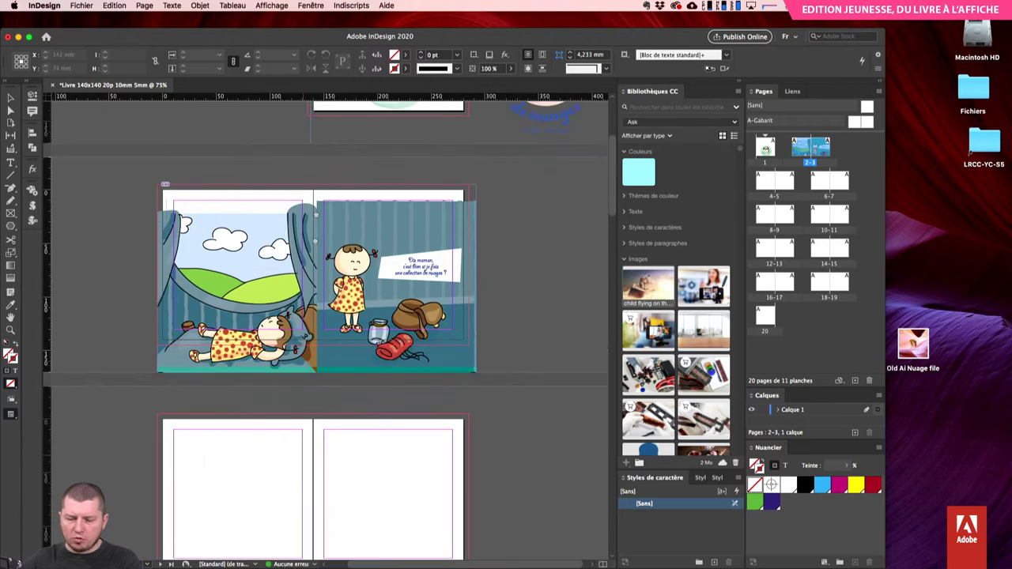
scroll(170, 346, down, 2)
click(158, 342)
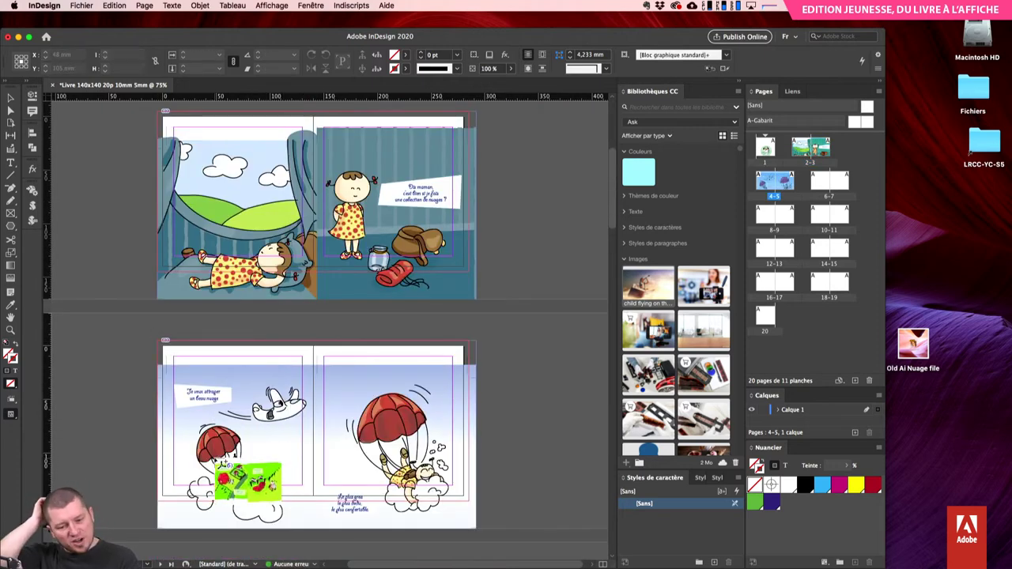
- Discard the loaded artboards and undo the placements on page 1 and the first spreads
key(Escape)
scroll(219, 462, up, 5)
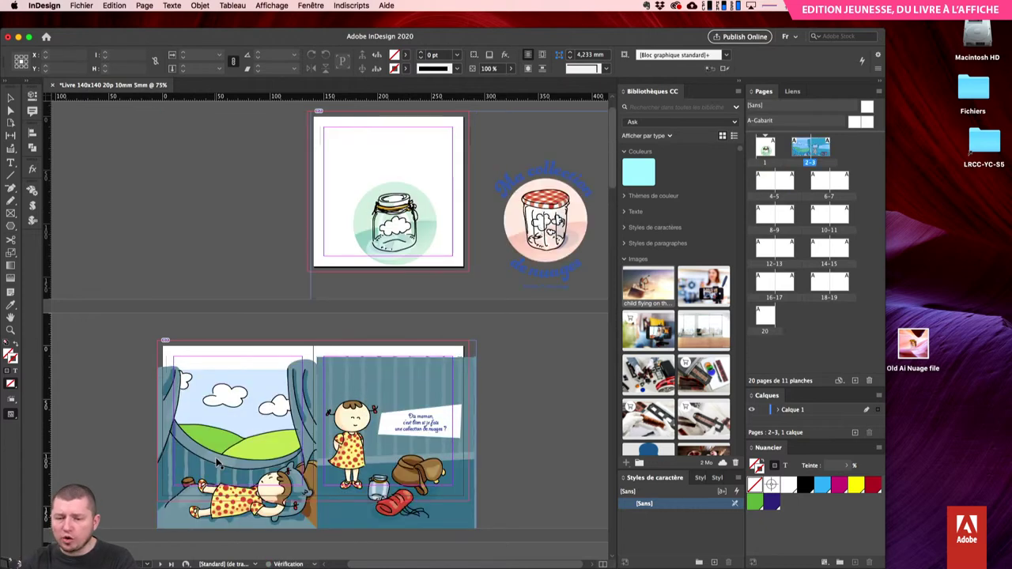
key(super+z)
key(super+z)
key(super+z)
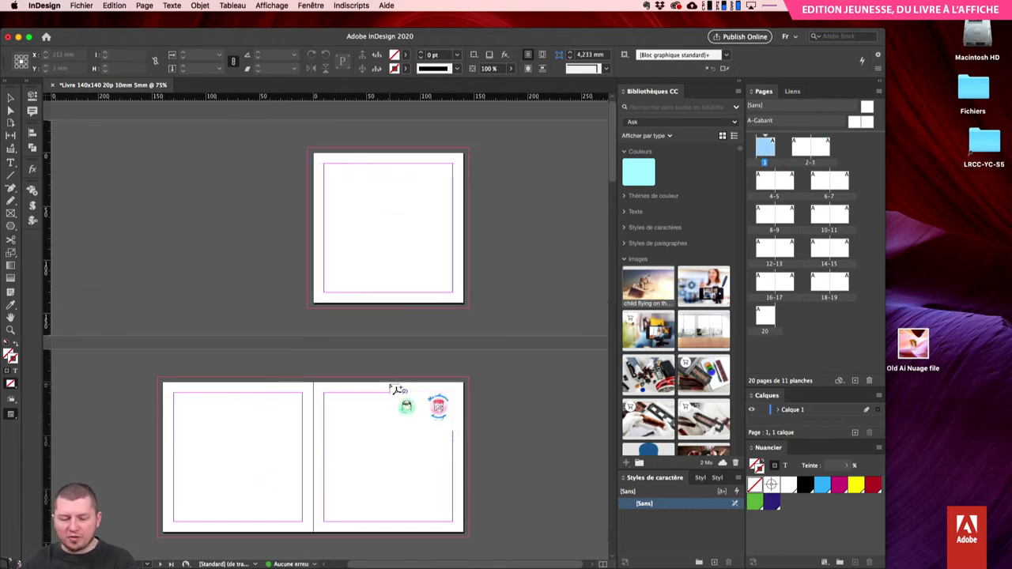
- On the A-Gabarit master spread, draw a rectangular graphic frame and set its size to 297 x 210 mm
double_click(844, 125)
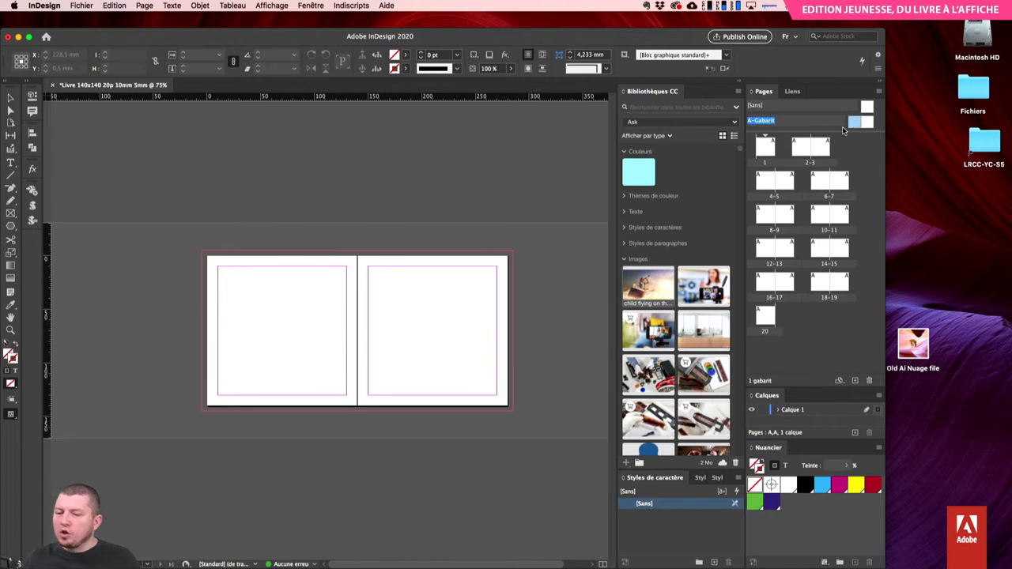
click(11, 213)
mouse_move(201, 226)
mouse_down()
mouse_move(438, 372)
mouse_move(491, 425)
mouse_up()
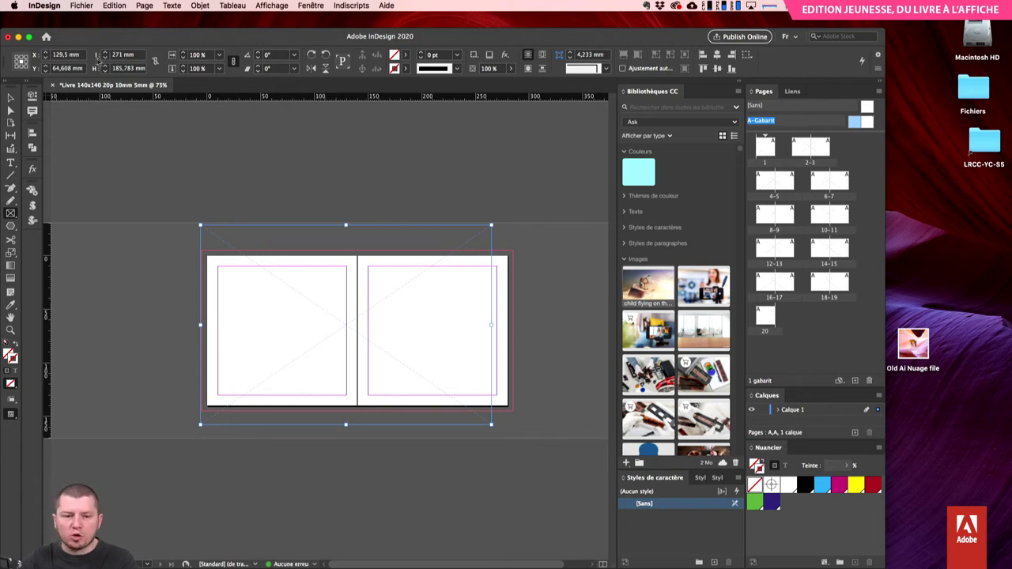
click(131, 55)
text(287)
key(Tab)
text(210)
key(Return)
key(v)
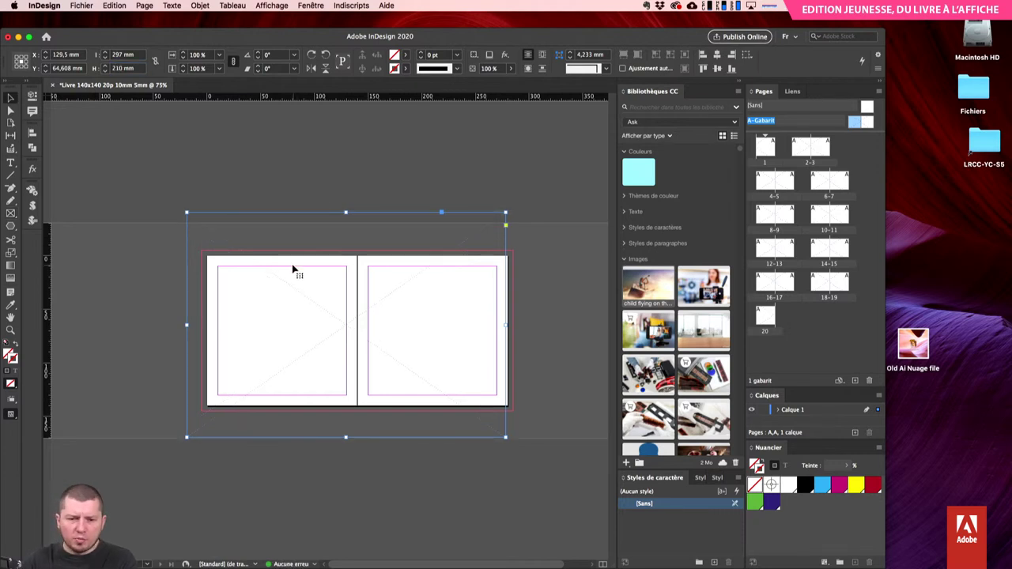
- Center the graphic frame on the master spread at X 140 mm, Y 70 mm
mouse_move(299, 261)
mouse_down()
mouse_move(323, 262)
mouse_move(308, 262)
mouse_up()
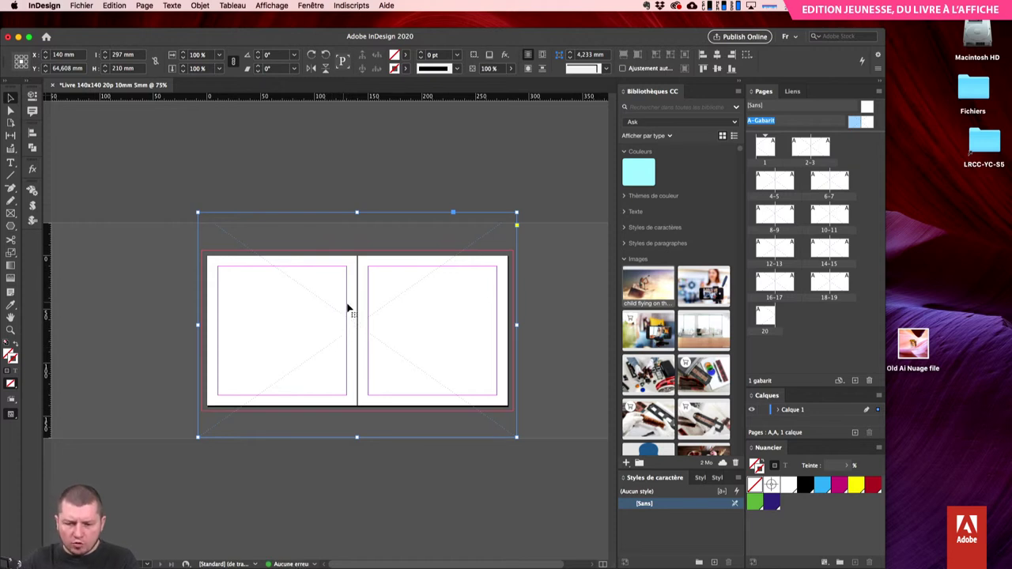
click(82, 68)
text(70)
key(Return)
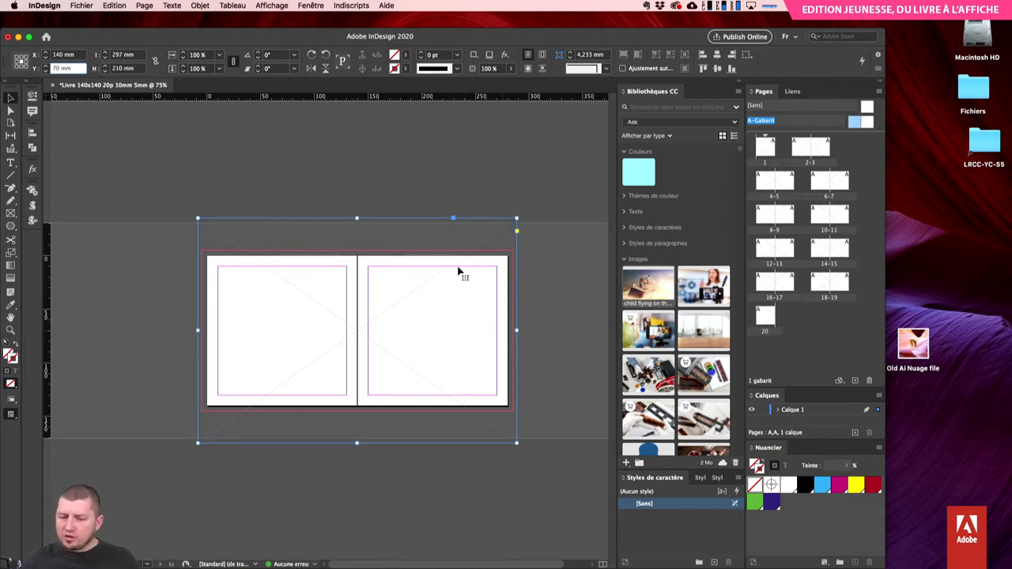
- Return to the document pages and load all artboards of Livre Collection Nuages 2020.ai for placing
double_click(801, 148)
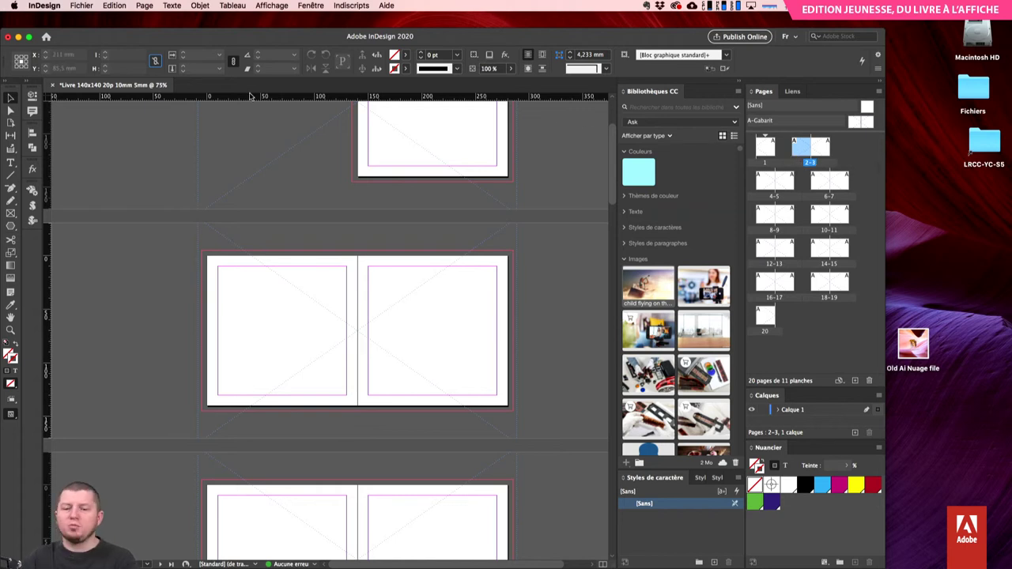
scroll(253, 190, up, 2)
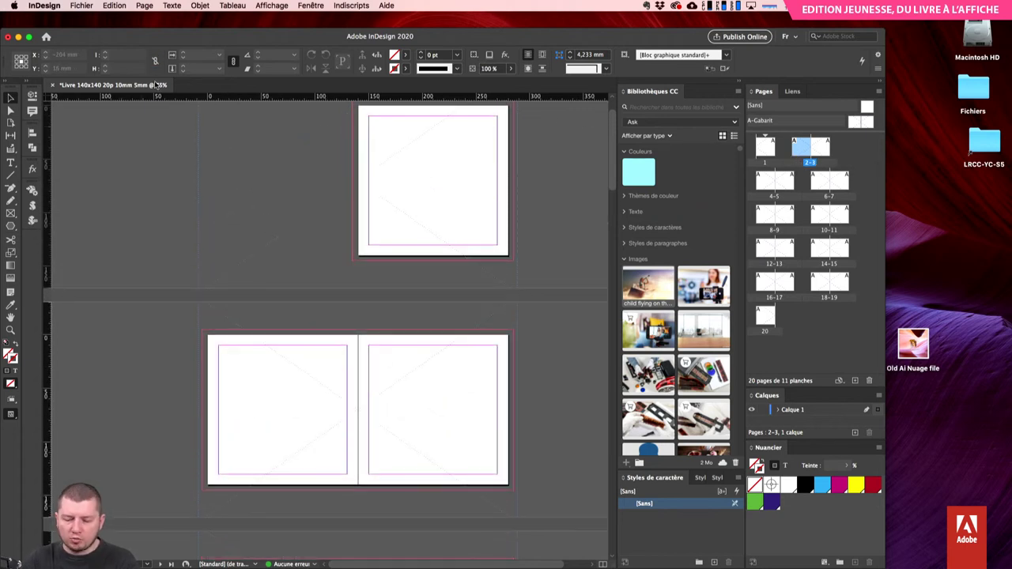
click(81, 6)
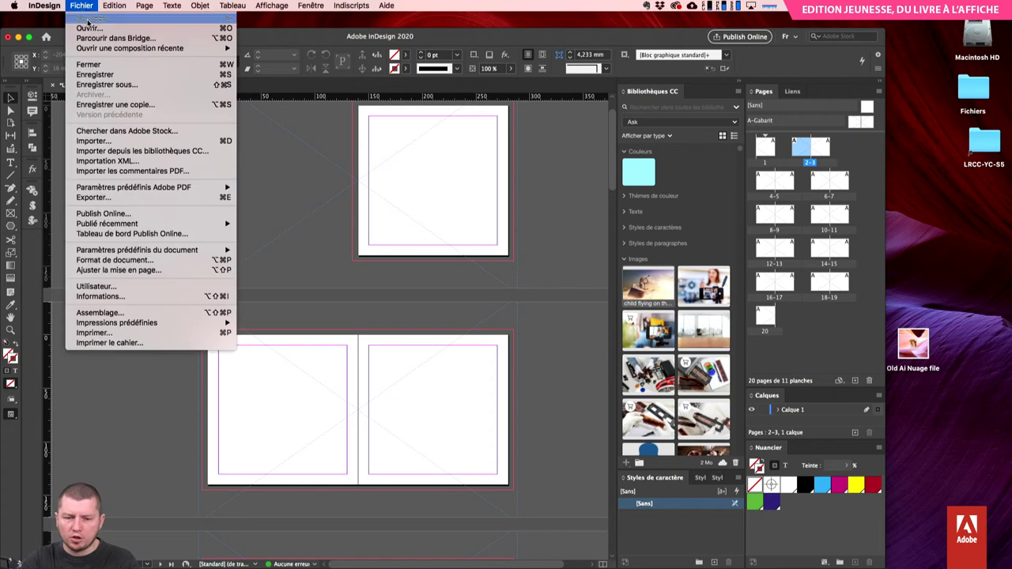
click(123, 142)
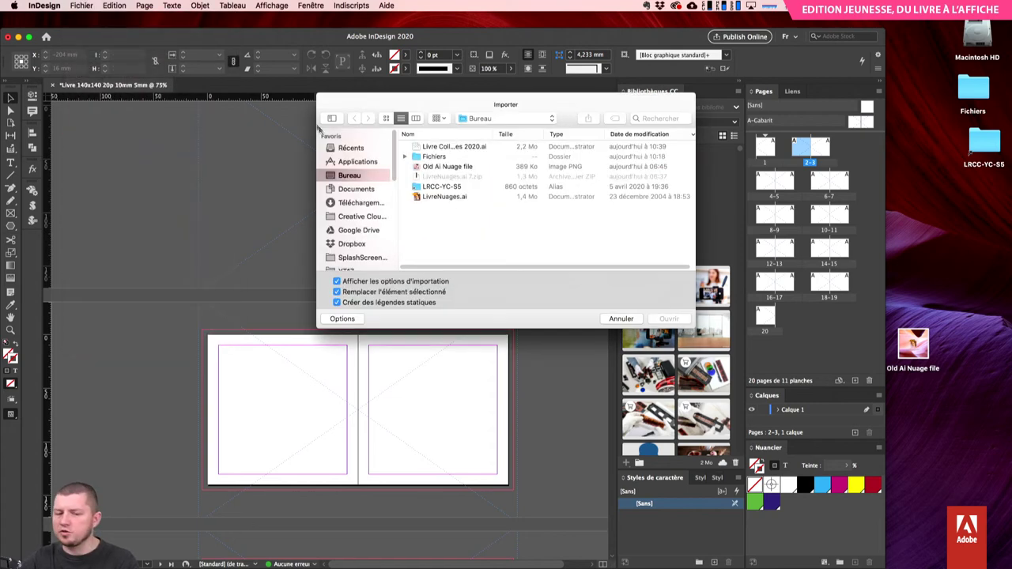
click(452, 148)
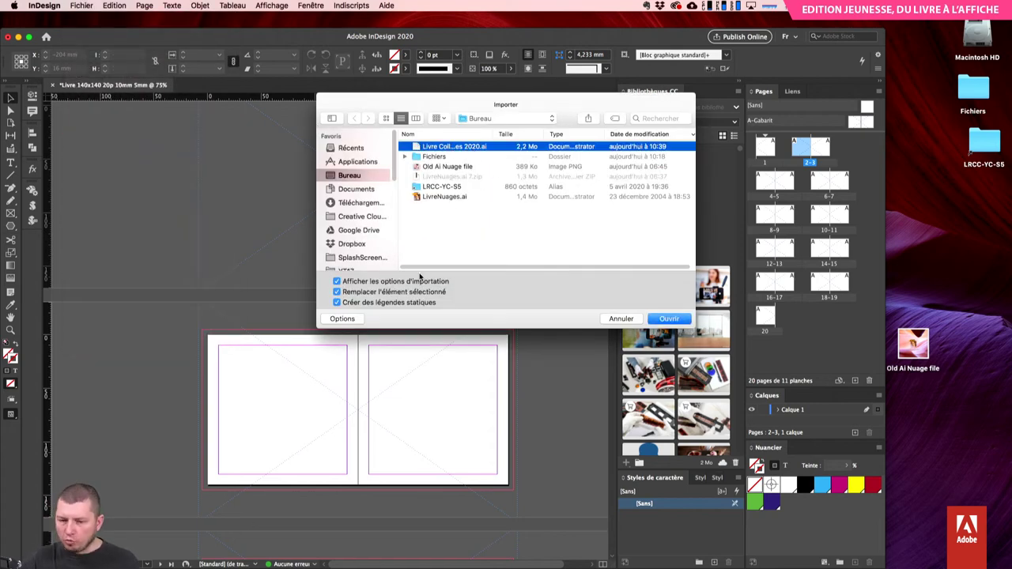
click(664, 319)
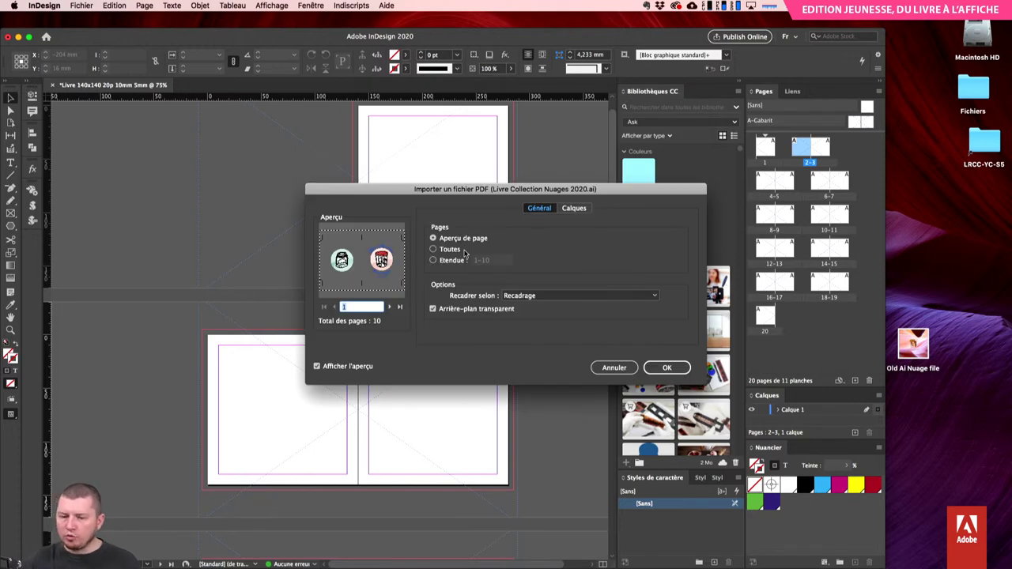
click(668, 369)
click(360, 214)
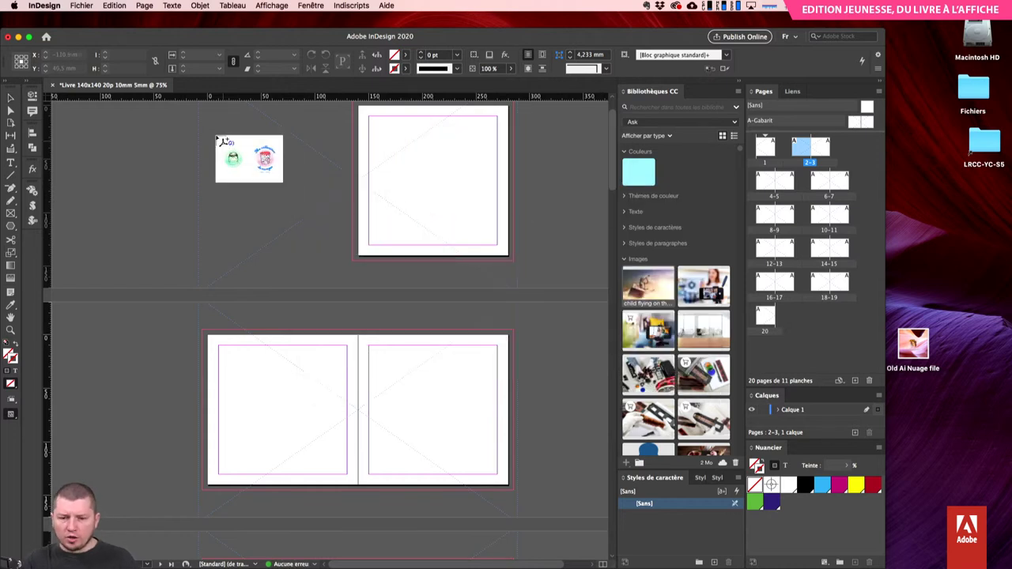
- Place the first three loaded artboards into the master frames of page 1 and spreads 2-3 and 4-5
click(213, 126)
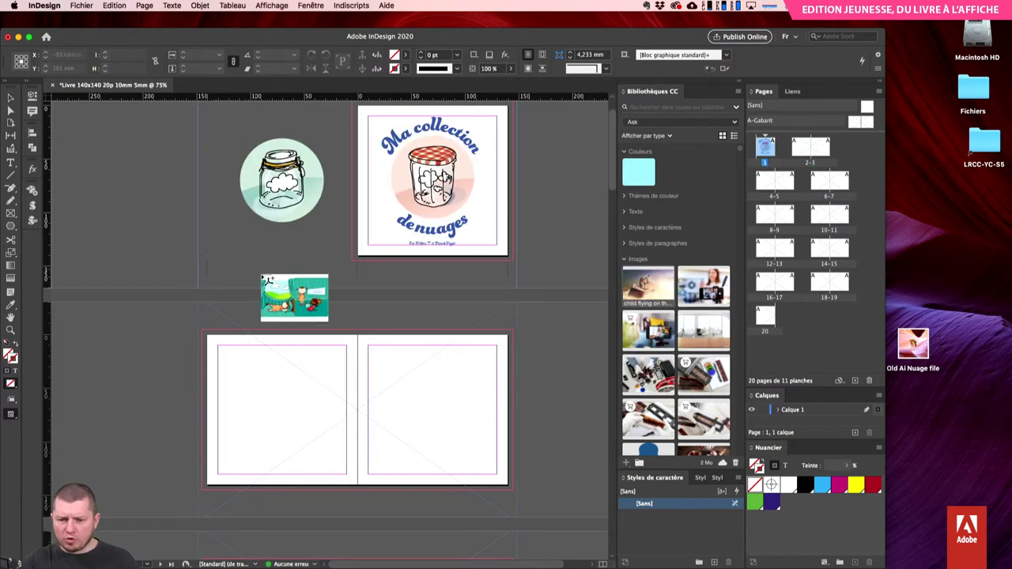
click(211, 329)
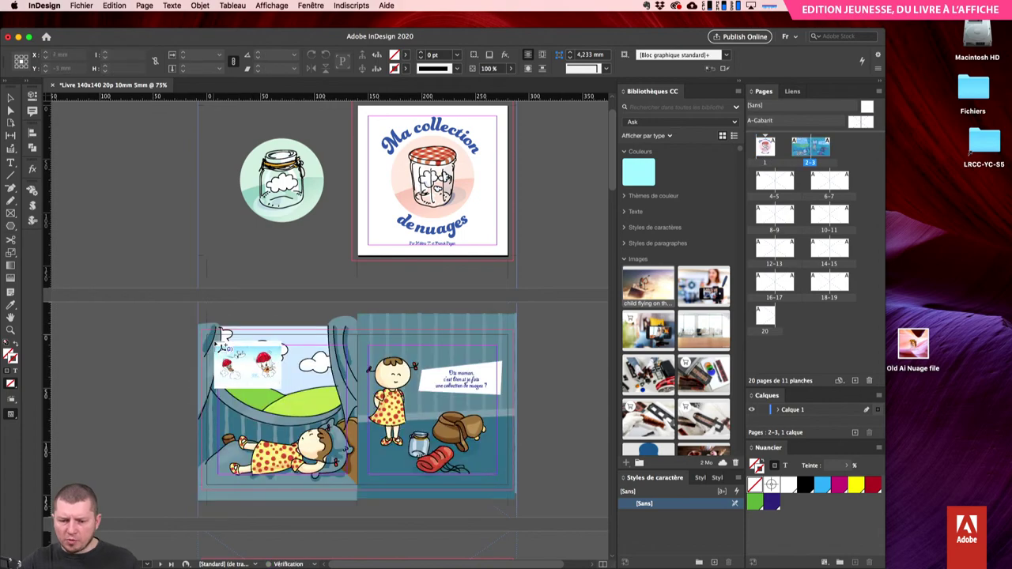
double_click(811, 146)
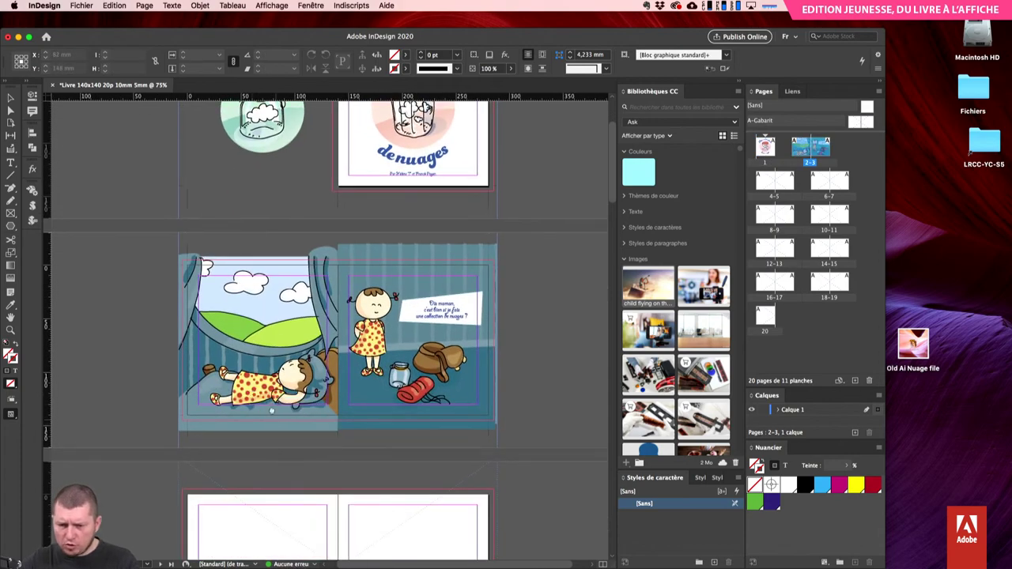
scroll(220, 341, down, 5)
click(220, 341)
- Place the following loaded artboards into the master frames of spreads 6-7, 8-9 and 10-11
scroll(220, 340, down, 5)
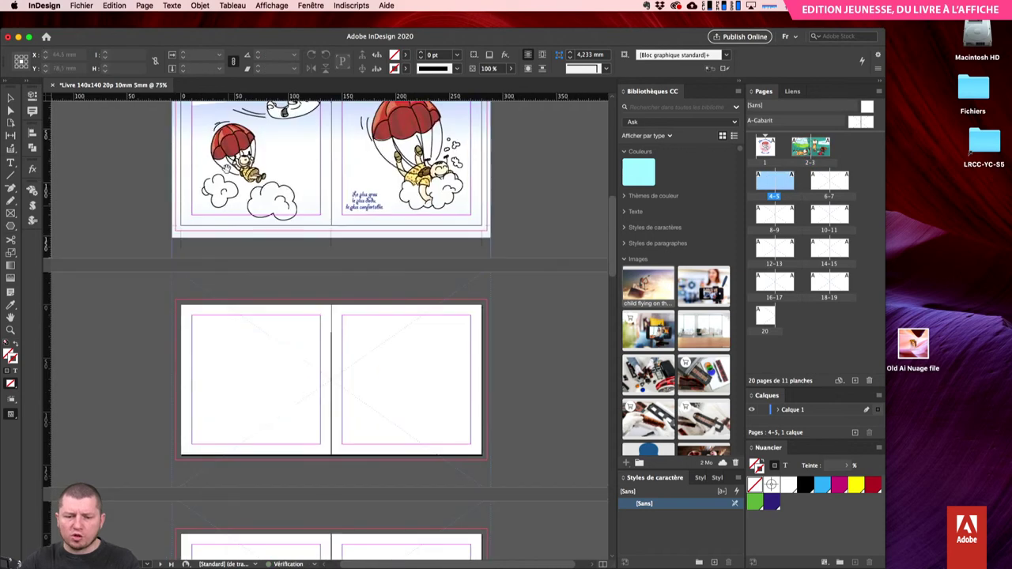
click(211, 305)
scroll(210, 305, down, 5)
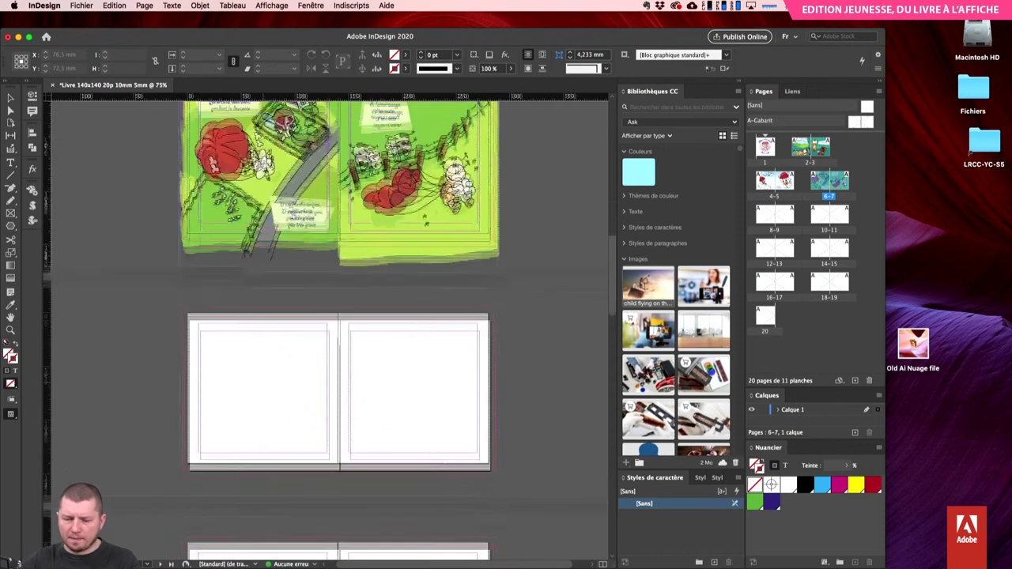
click(209, 299)
scroll(209, 299, down, 5)
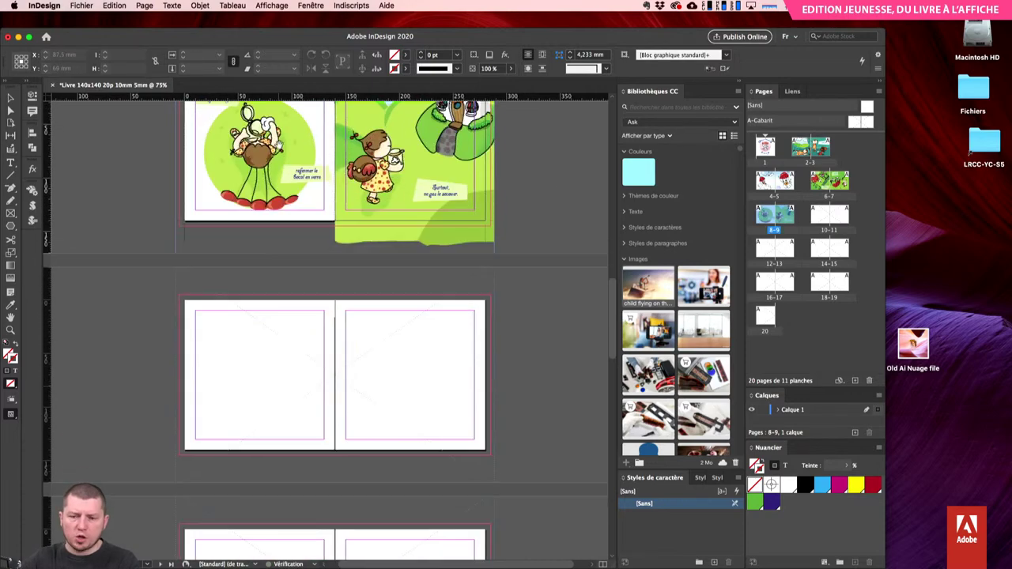
click(228, 300)
- Place the next two loaded artboards into the master frames of spreads 12-13 and 14-15
scroll(229, 300, down, 5)
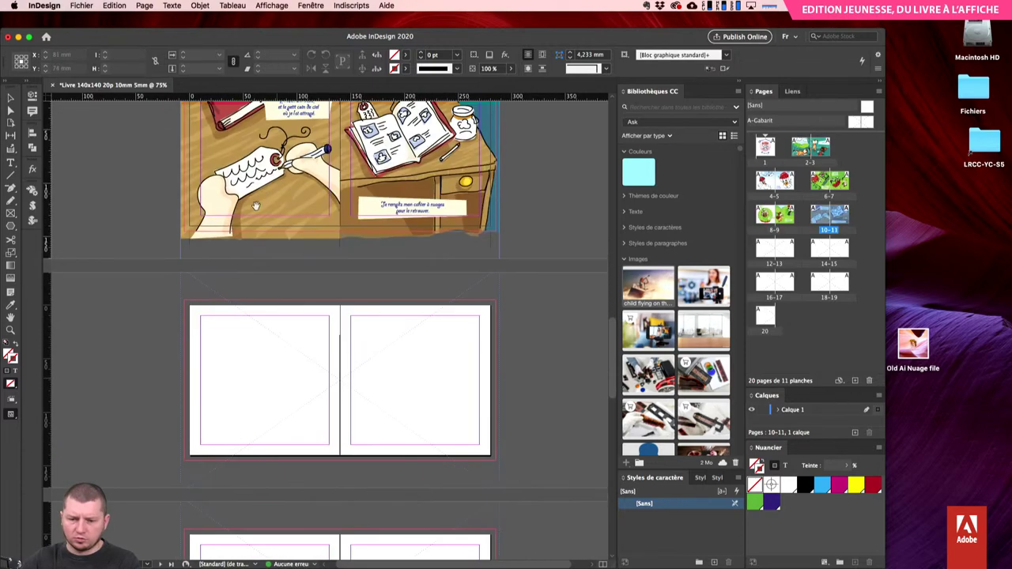
click(210, 289)
scroll(210, 289, down, 5)
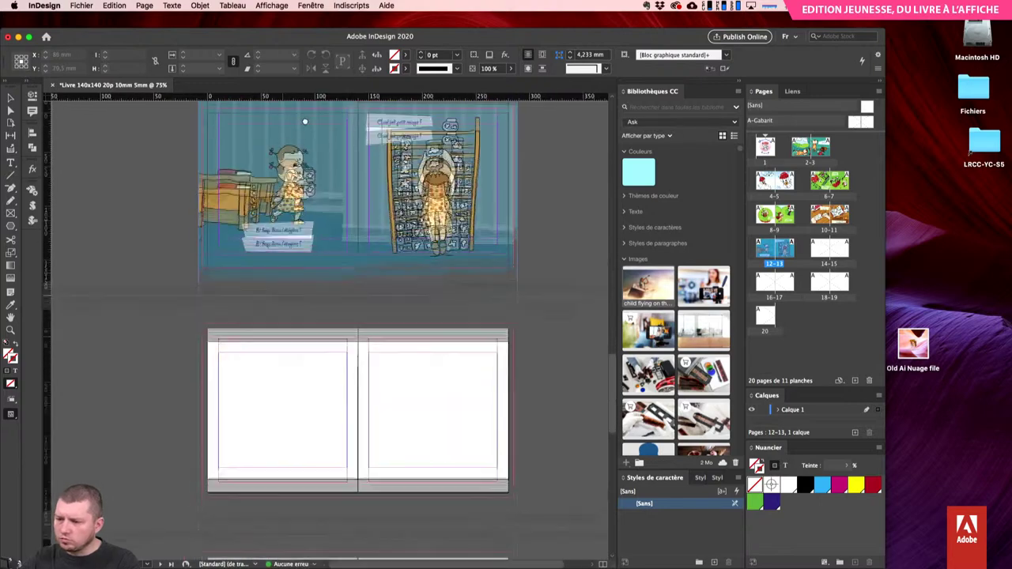
scroll(231, 291, down, 2)
click(224, 279)
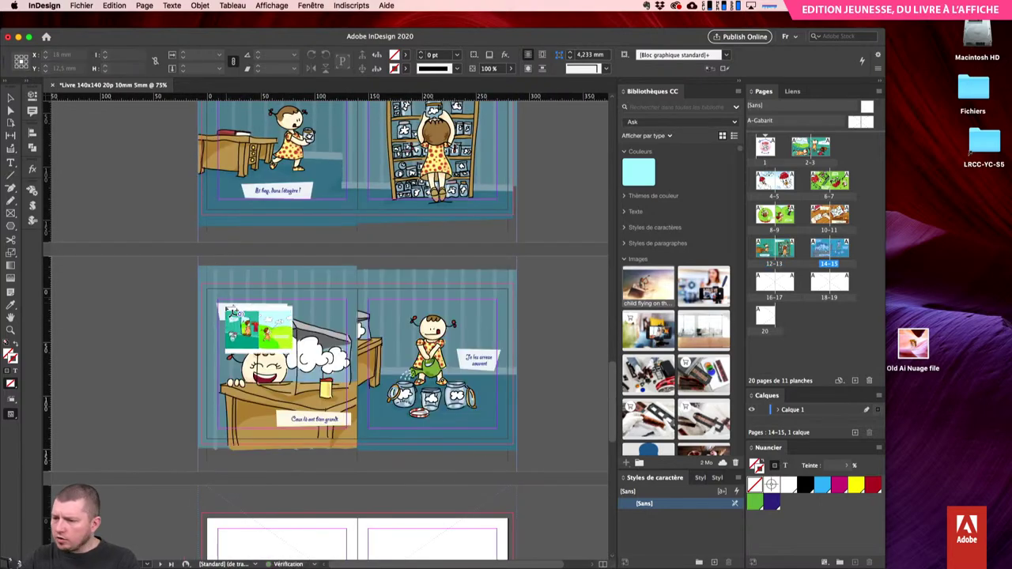
- Place the last loaded artboards into the master frames of spreads 16-17 and 18-19
scroll(224, 279, down, 2)
scroll(230, 285, down, 3)
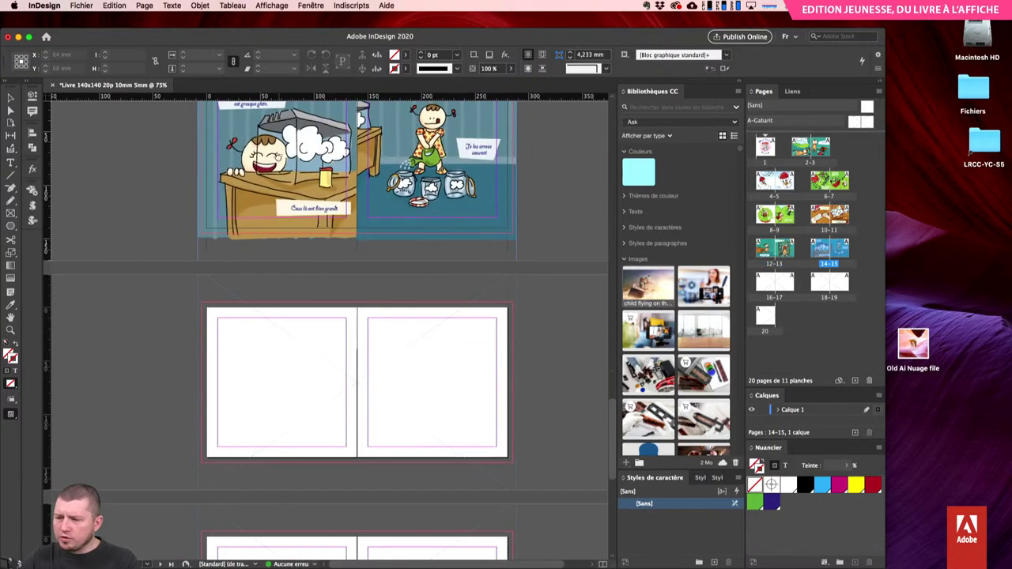
click(237, 289)
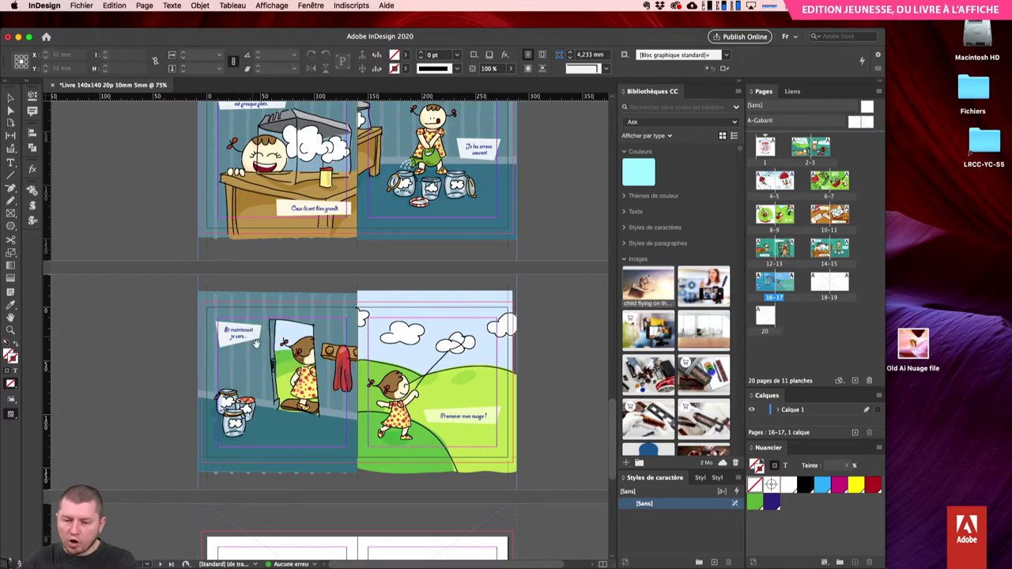
scroll(277, 316, down, 1)
scroll(276, 340, down, 5)
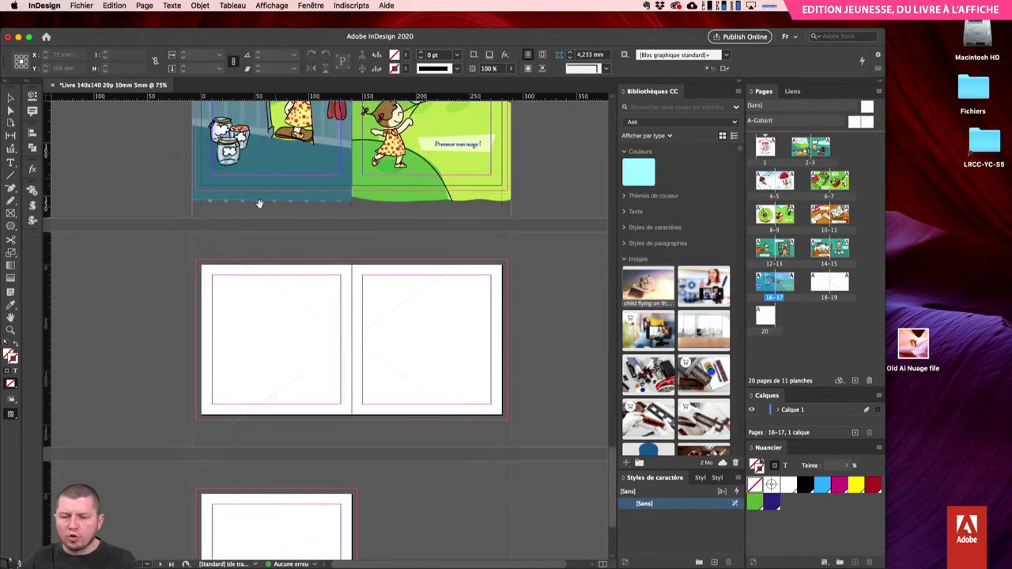
click(221, 261)
- Check the placed spreads through the document and turn on the overprint preview (Aperçu de la surimpression)
scroll(277, 340, down, 3)
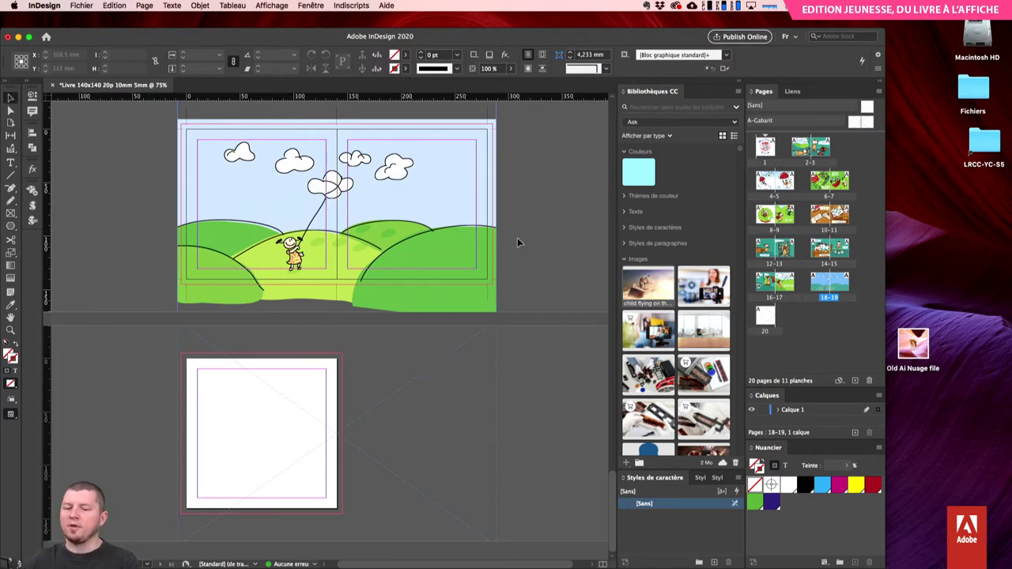
scroll(530, 256, up, 15)
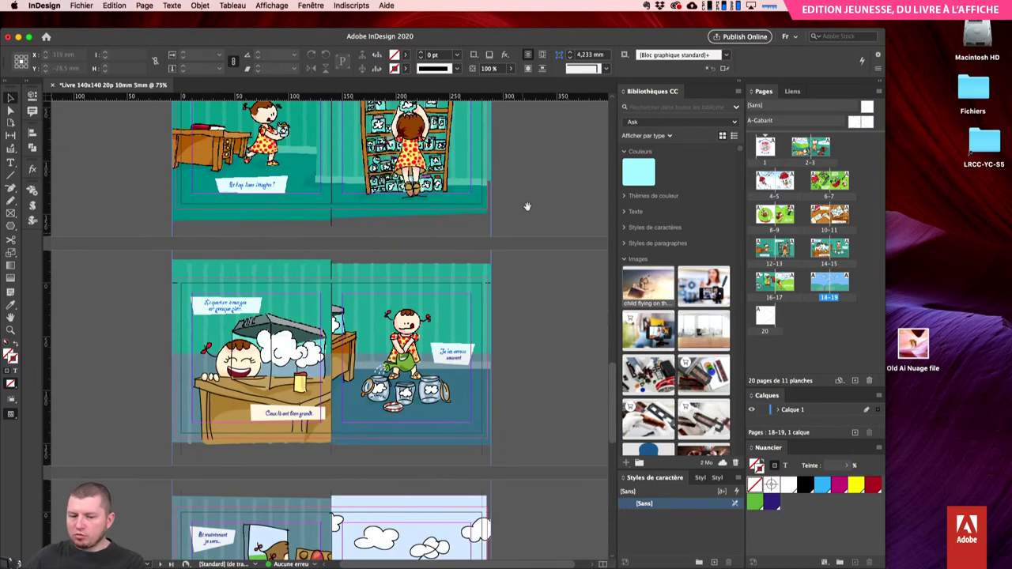
scroll(535, 453, up, 20)
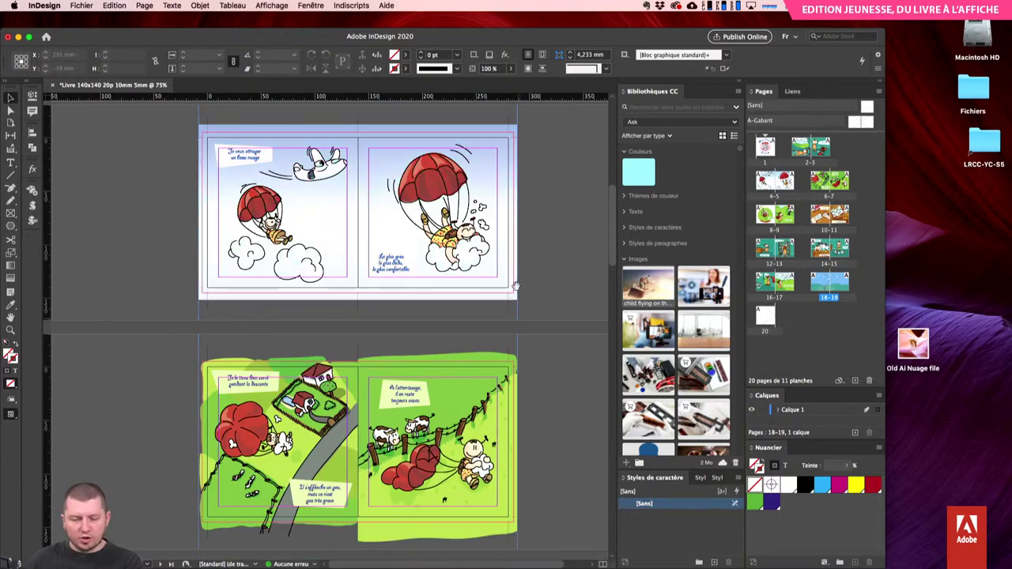
scroll(554, 165, up, 5)
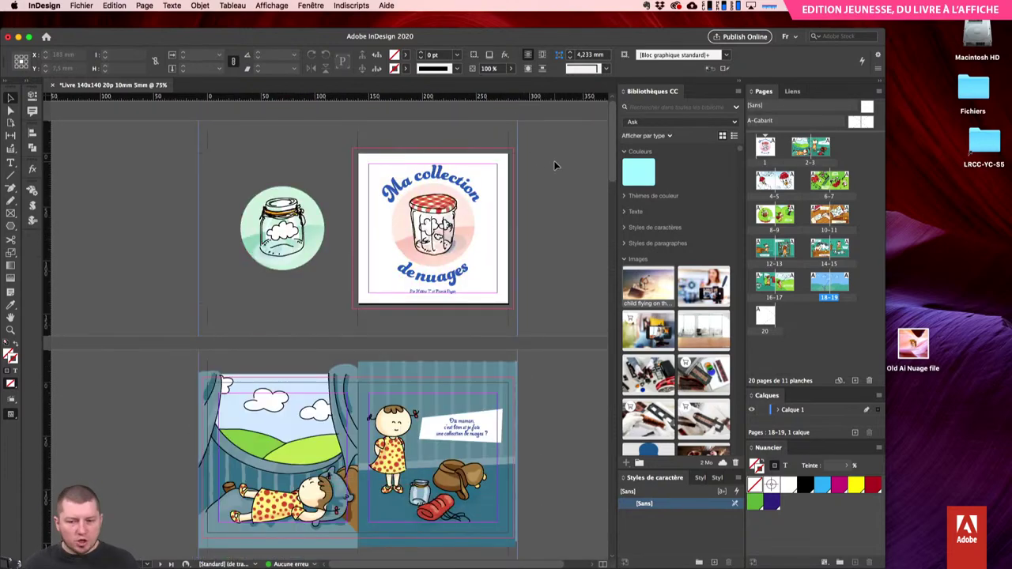
scroll(522, 426, down, 10)
scroll(522, 427, down, 5)
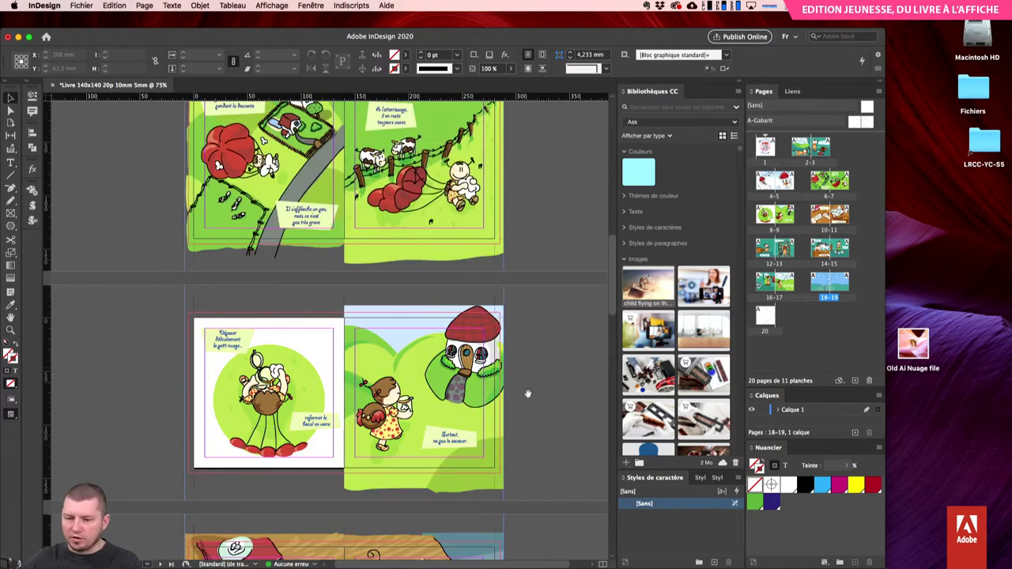
click(311, 5)
mouse_move(356, 5)
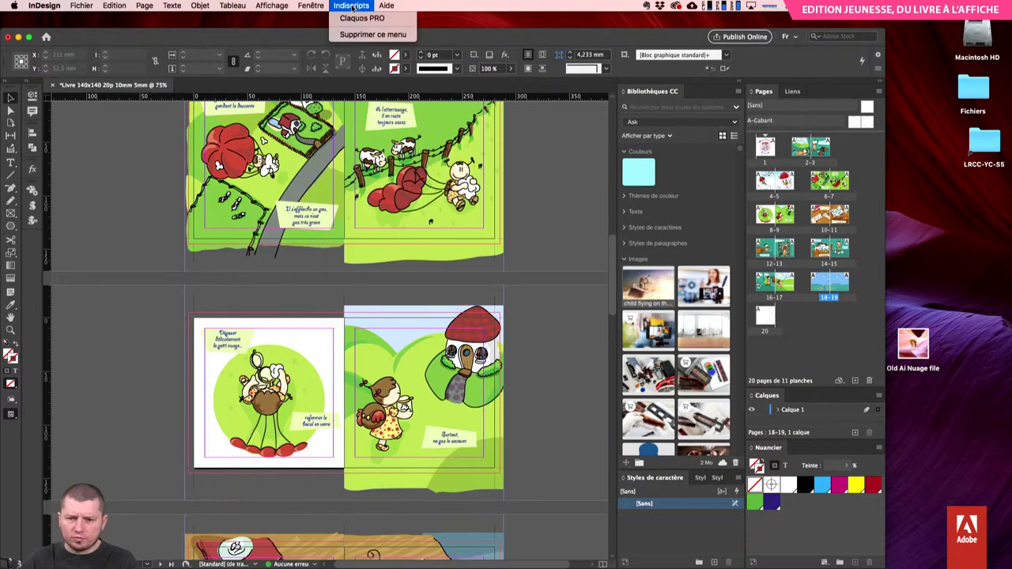
mouse_move(291, 4)
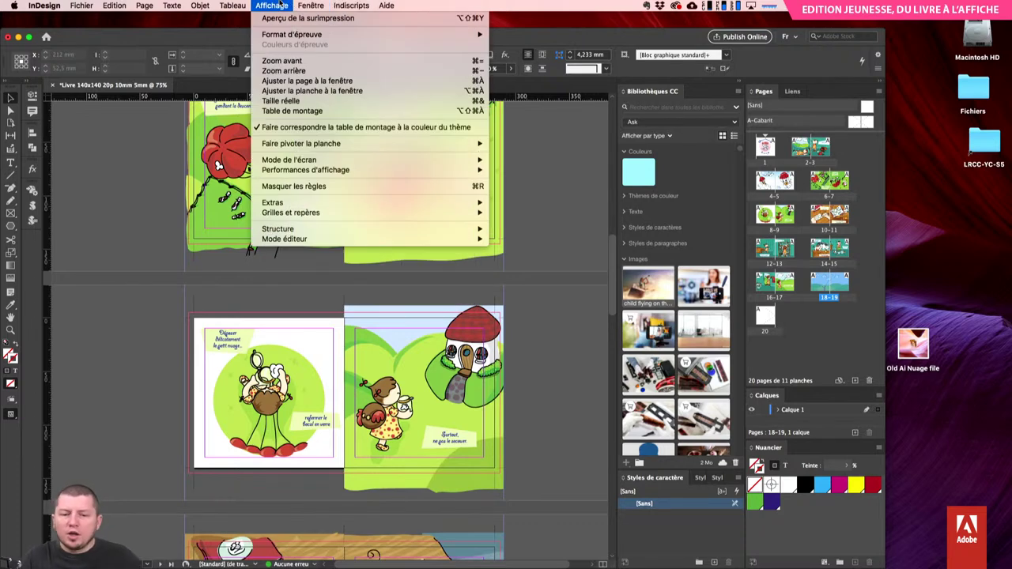
mouse_move(288, 36)
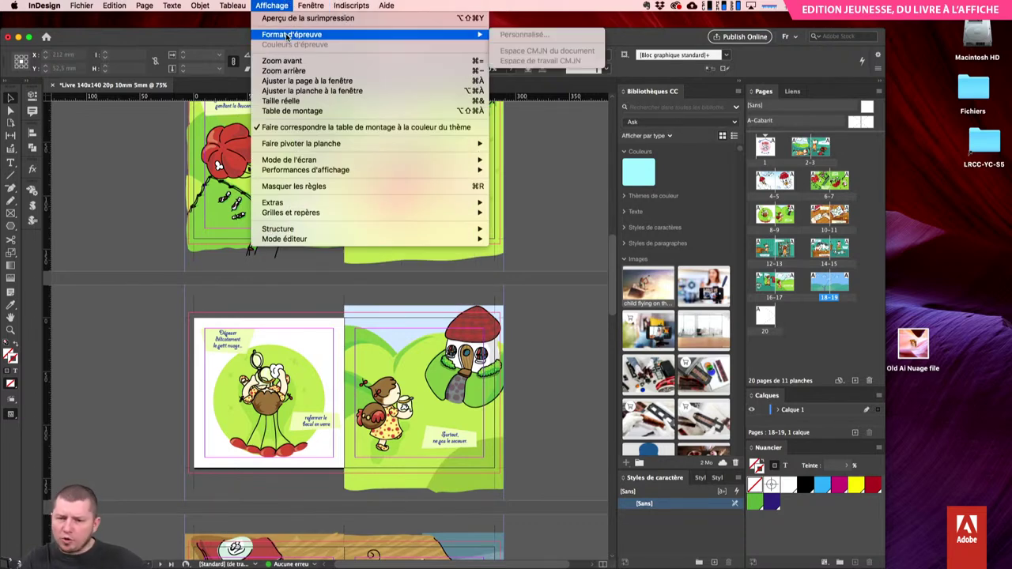
click(291, 19)
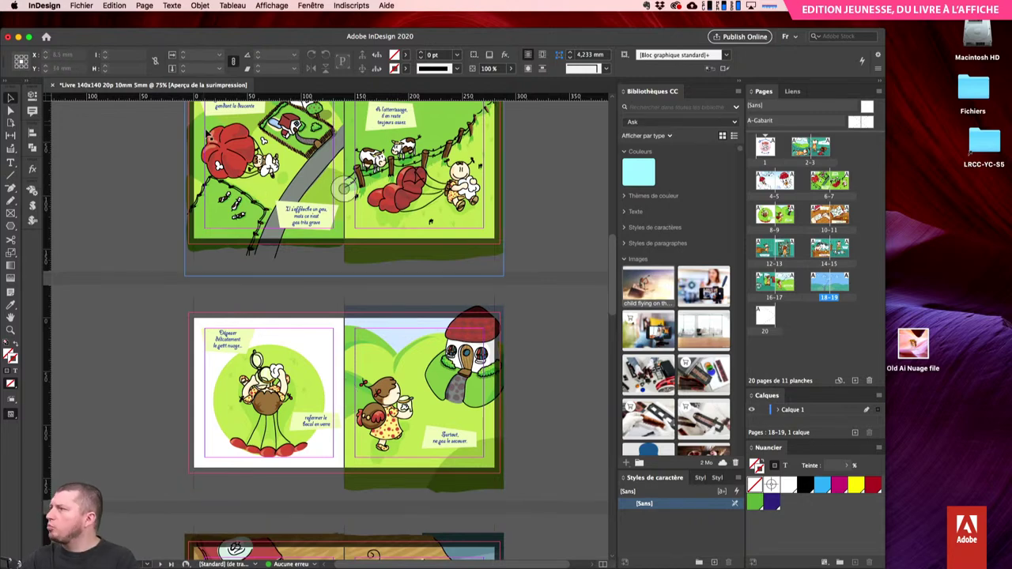
- Enlarge the document window and save the book to Bureau as Livre 140x140 20p 10mm 5mm in Document InDesign 2020 format
click(30, 37)
scroll(604, 411, up, 5)
scroll(604, 410, up, 5)
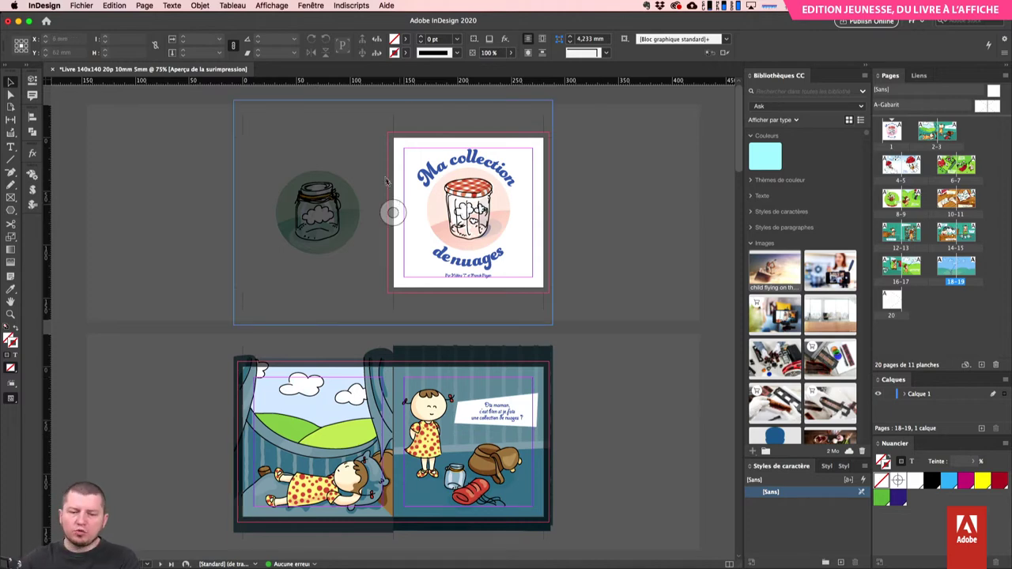
key(super+s)
key(super+shift+d)
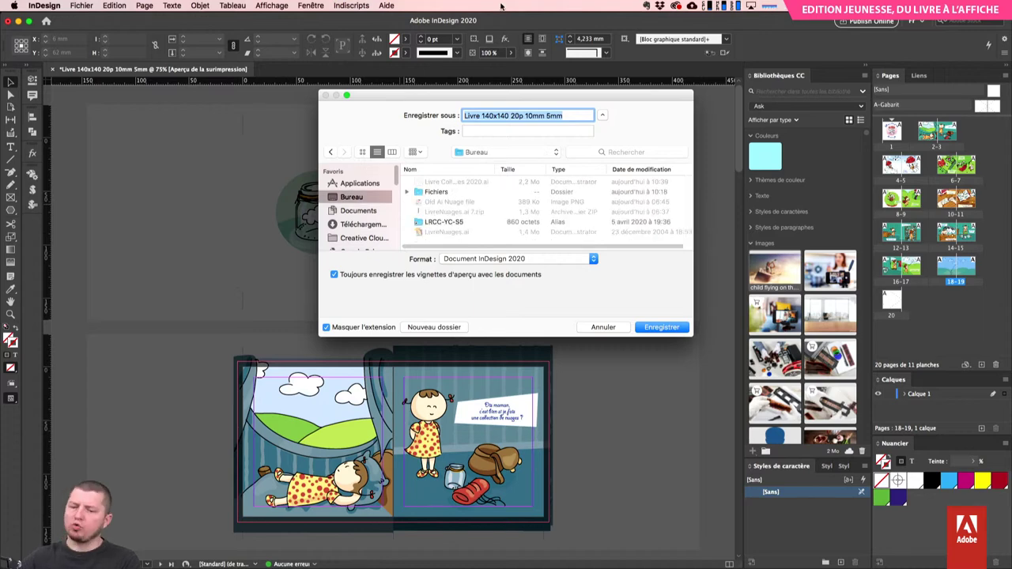
key(Return)
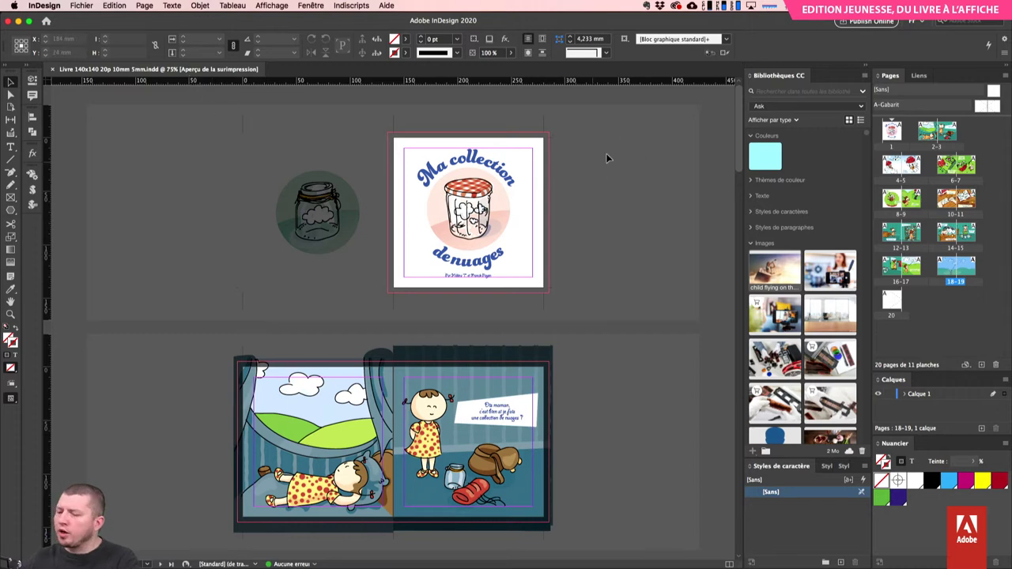
- Copy the artwork frame from page 1, paste it in place on page 20, and switch to preview screen mode
scroll(596, 219, down, 3)
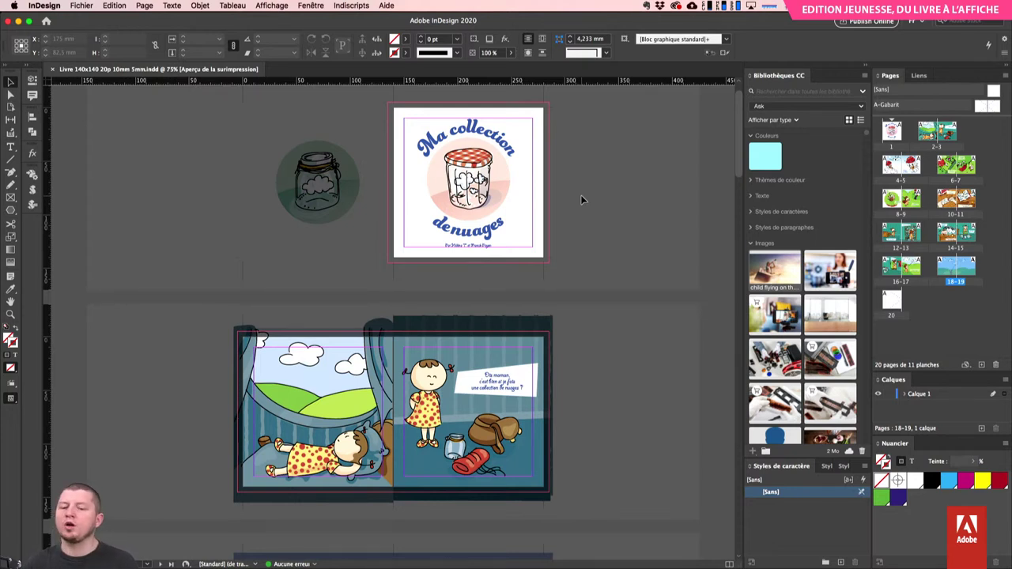
click(304, 186)
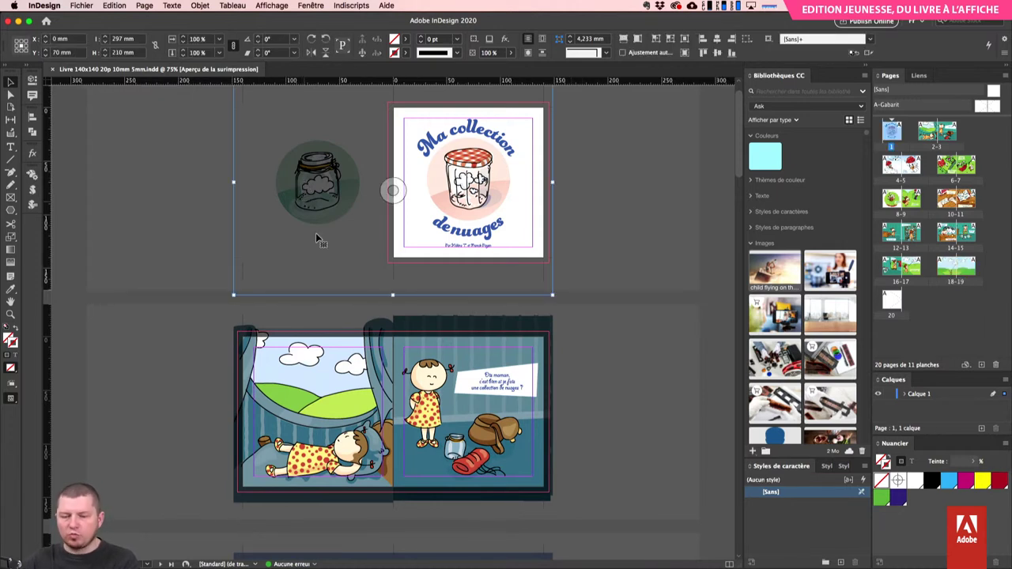
double_click(892, 299)
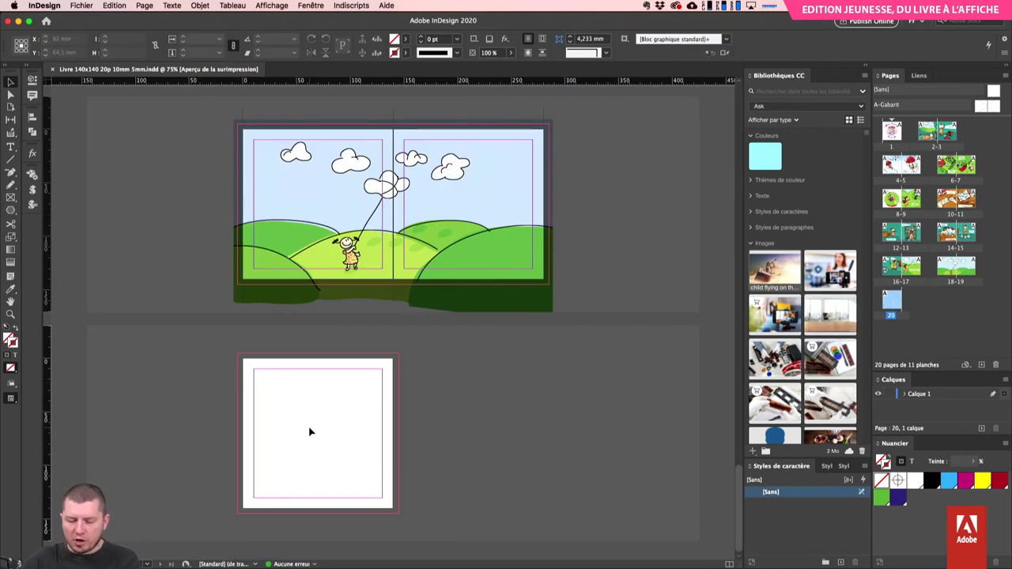
key(super+alt+shift+v)
click(405, 445)
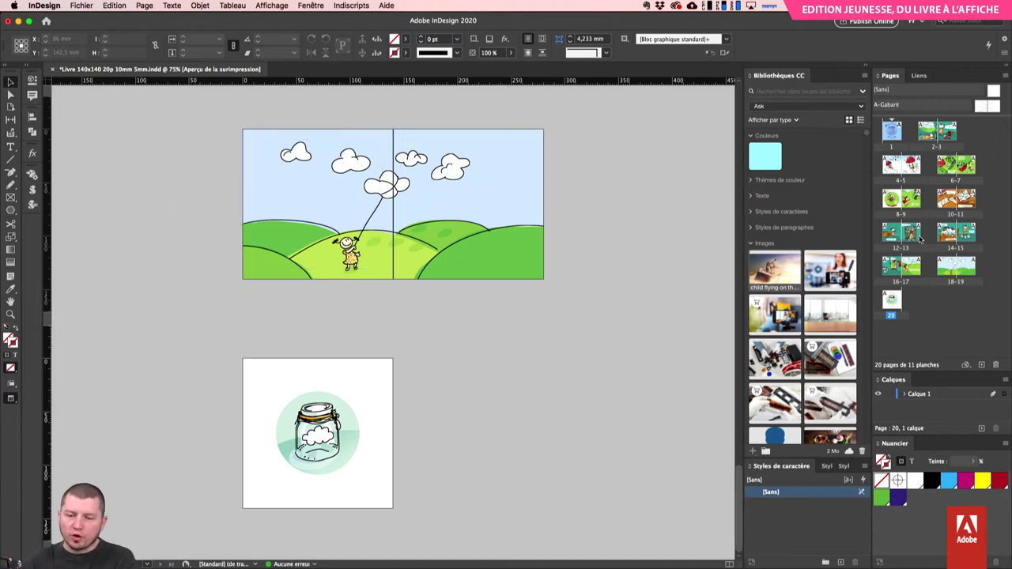
- Disable the option "Autoriser la réorganisation des pages du document" so pages can be joined into spreads
drag(576, 143, 591, 466)
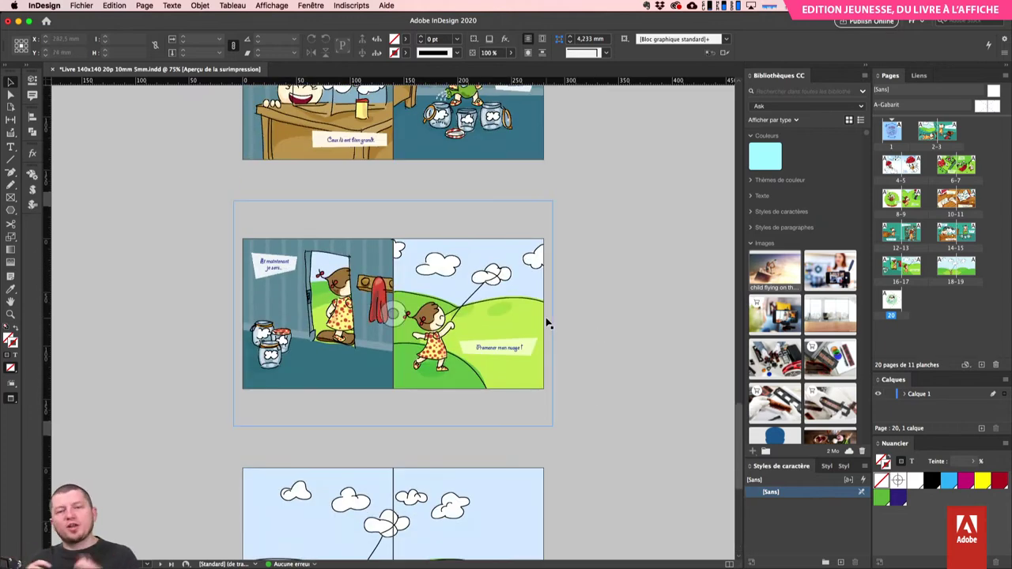
drag(891, 303, 889, 143)
right_click(892, 132)
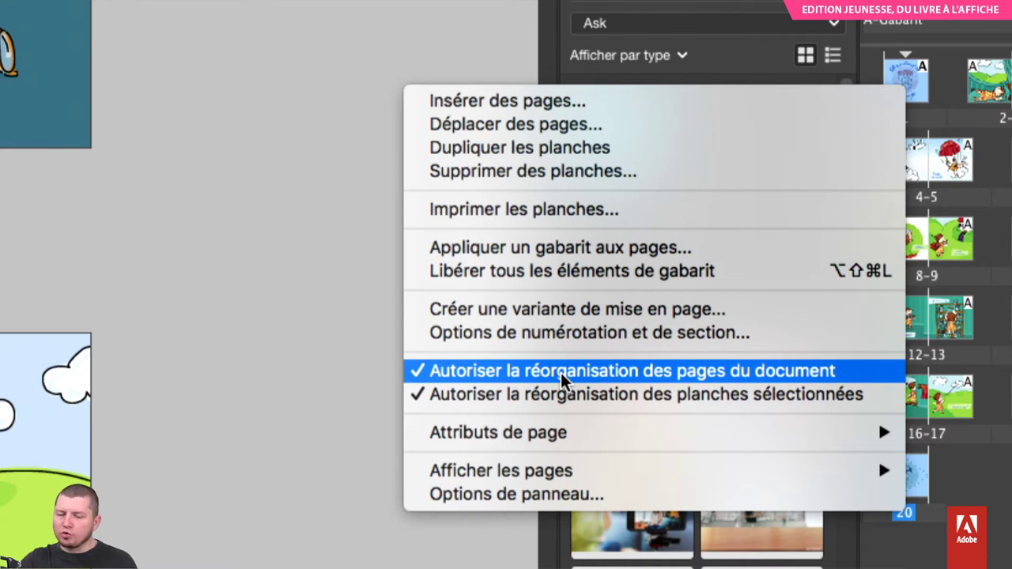
click(517, 368)
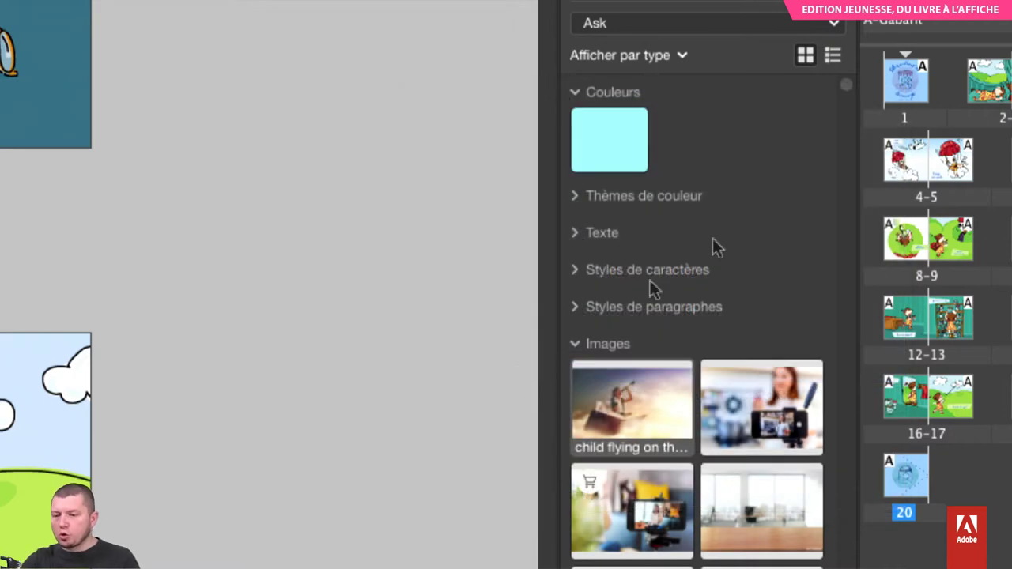
click(879, 97)
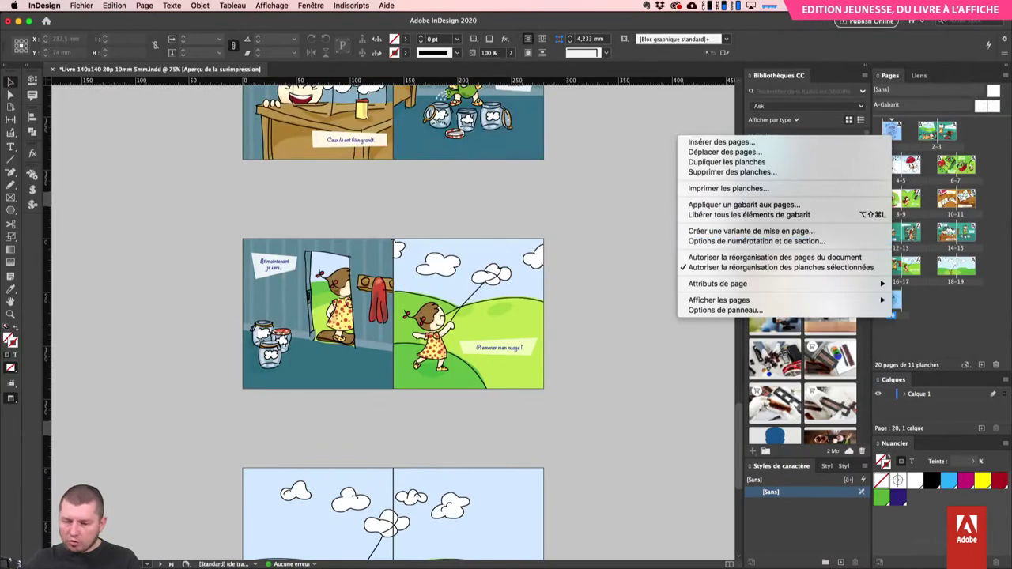
click(951, 310)
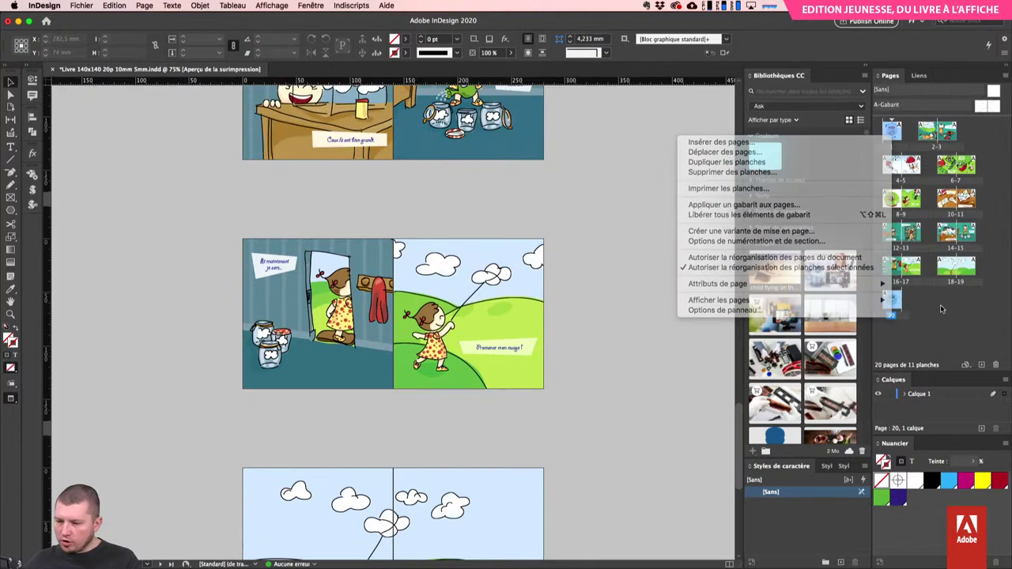
- Move page 20 next to page 1 so both covers form one spread, and go to that spread
drag(893, 301, 880, 138)
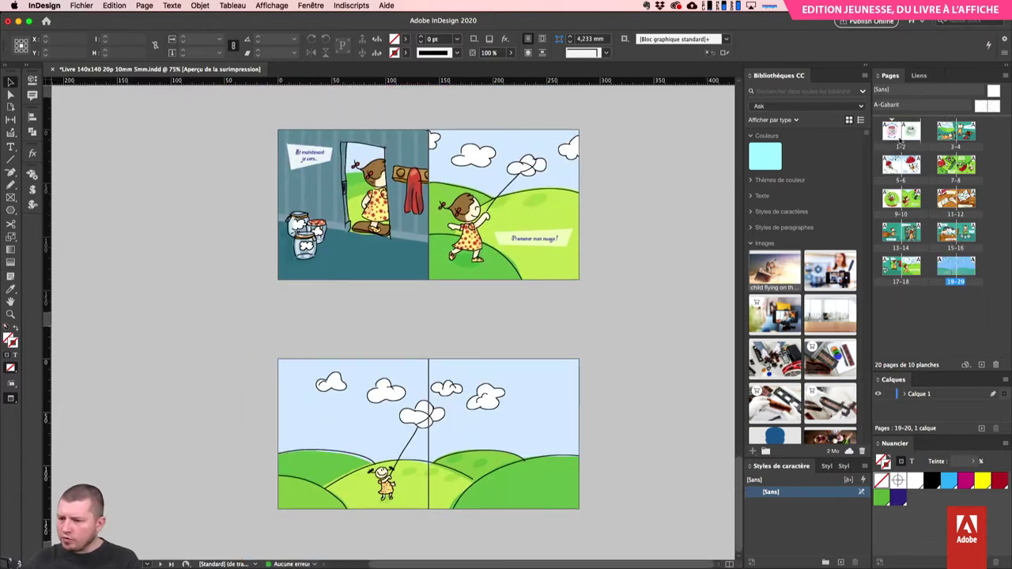
click(900, 134)
double_click(901, 133)
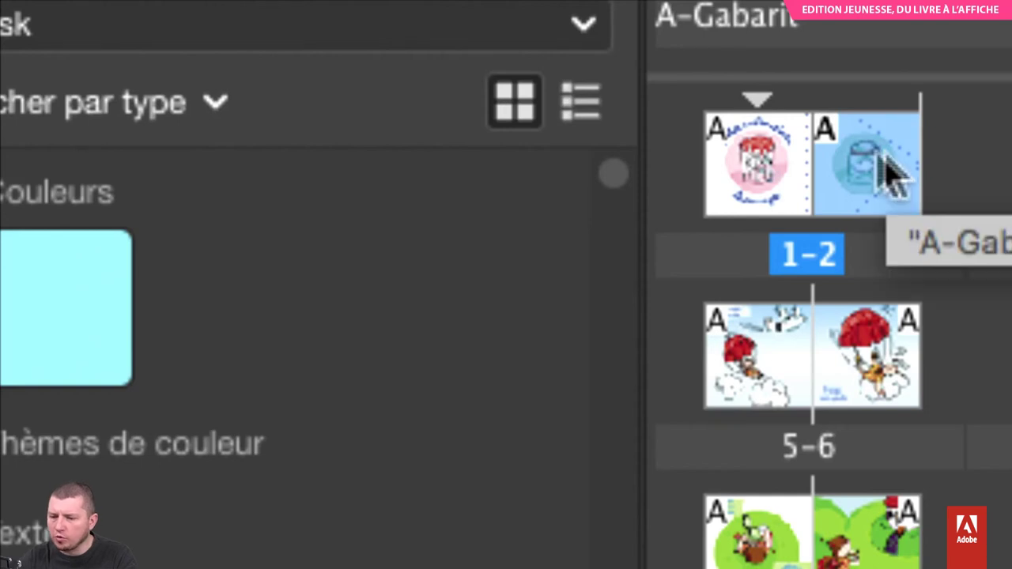
- Move page 1 after page 2 in the cover spread so the front cover follows the back cover
click(779, 176)
drag(771, 178, 933, 181)
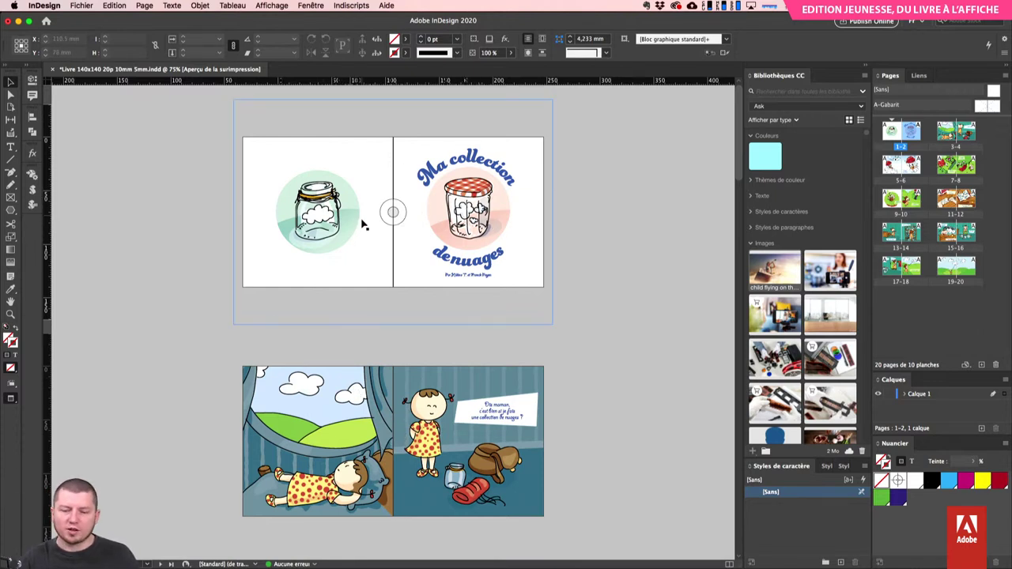
- Draw a black-filled frame about 311.5 x 80 mm across the lower half of both covers, shift it slightly, and delete it
click(11, 198)
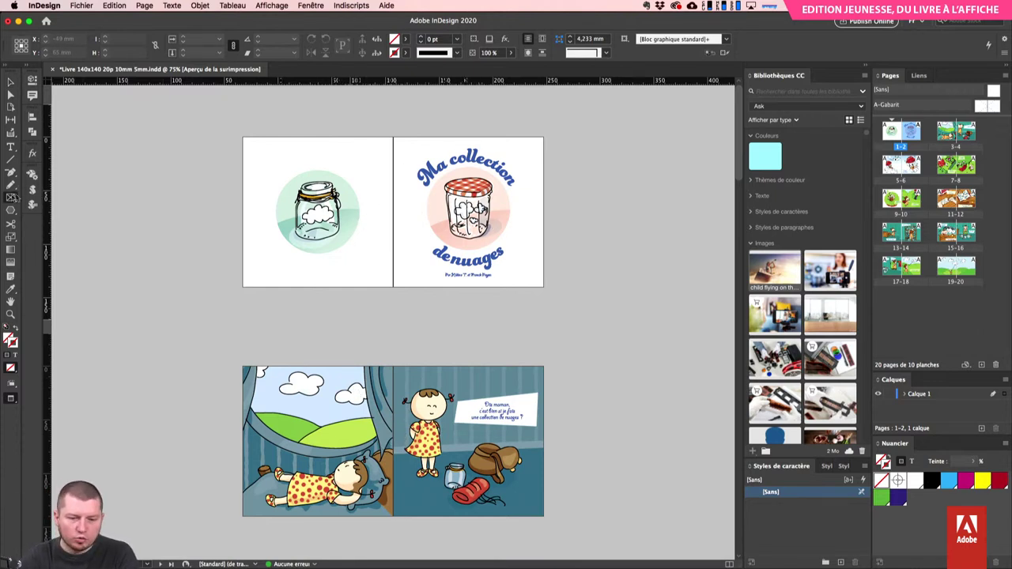
click(11, 197)
drag(220, 222, 555, 306)
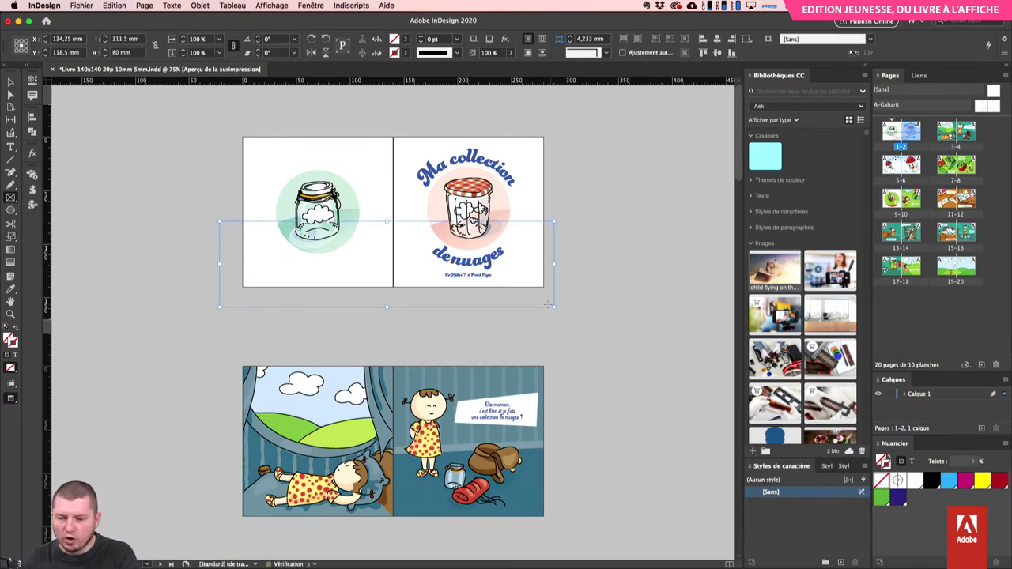
key(d)
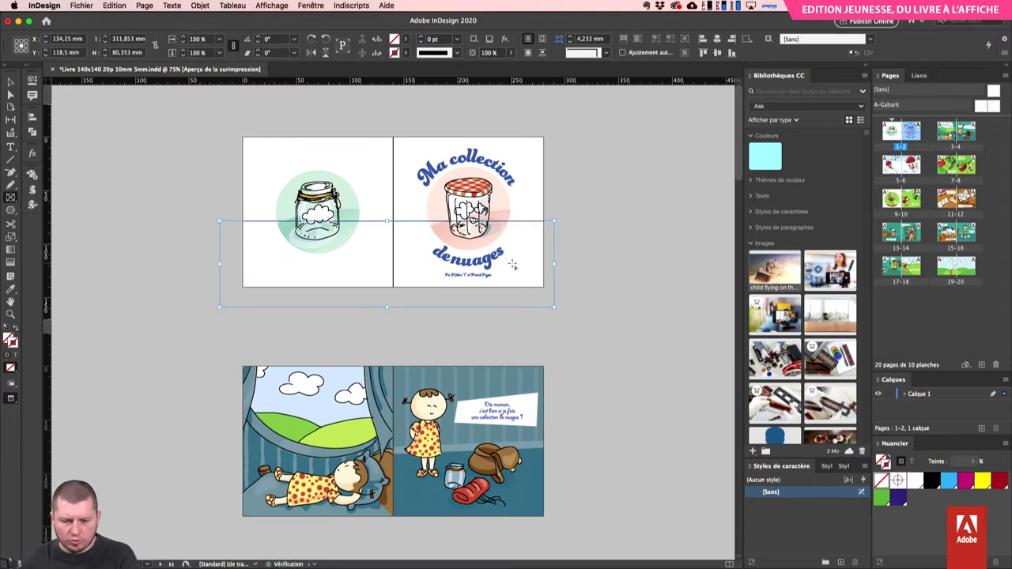
key(shift+x)
key(v)
drag(397, 249, 398, 244)
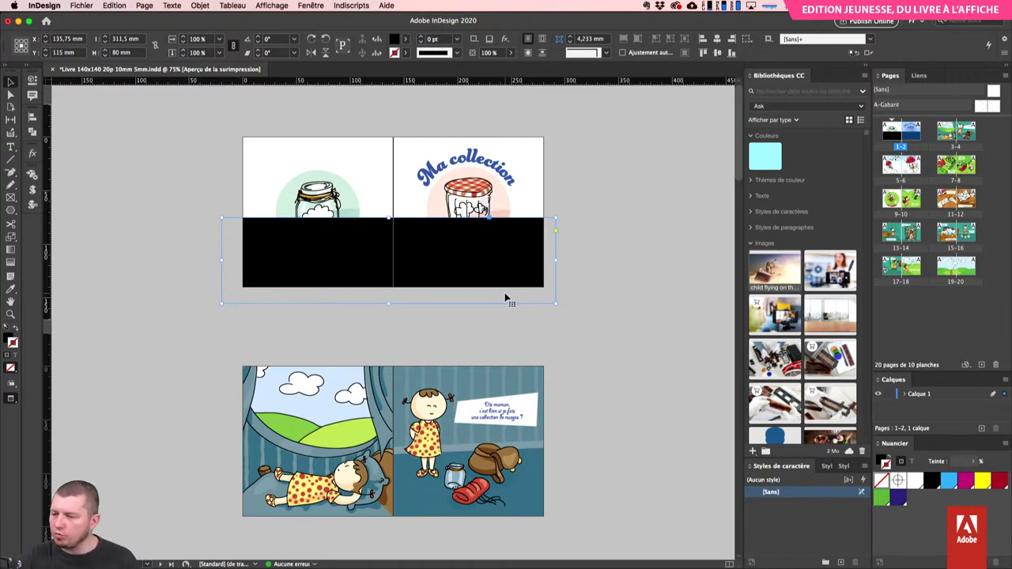
key(Delete)
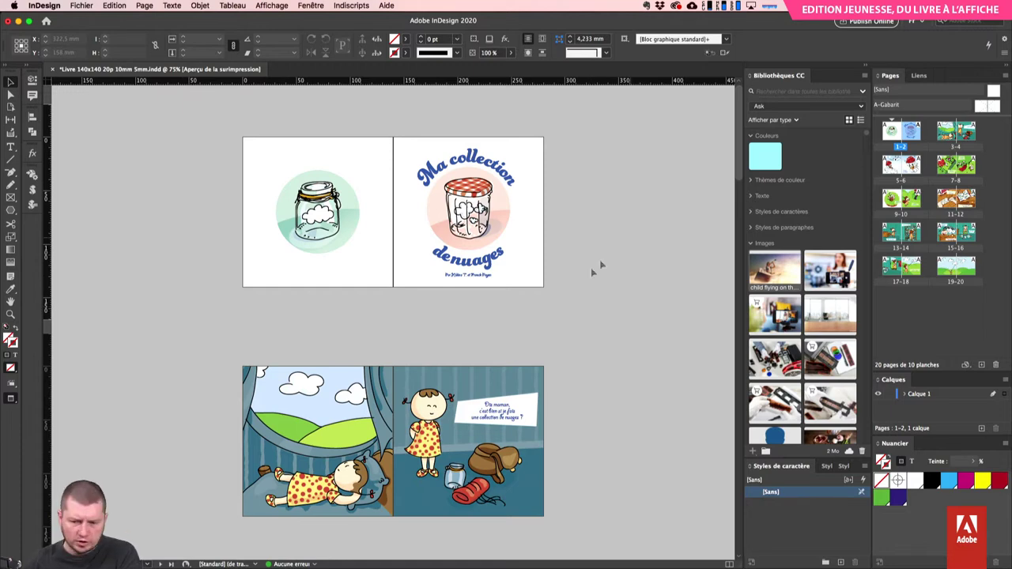
- Browse the book's spreads through to pages 19-20 and return to the opening pages
key(Page_Down)
key(Page_Down)
key(Page_Down)
key(Page_Down)
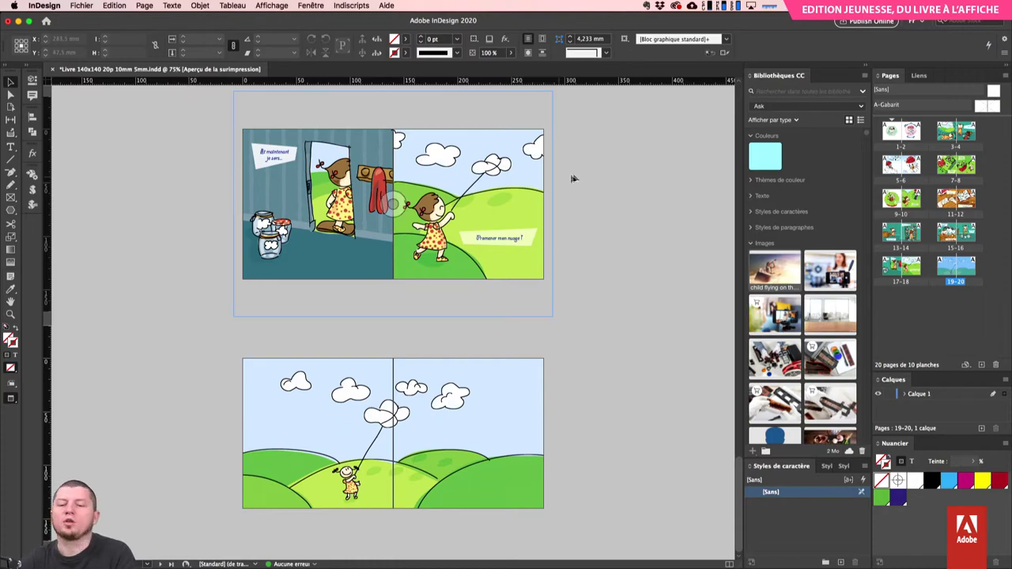
scroll(577, 189, up, 5)
scroll(585, 207, up, 15)
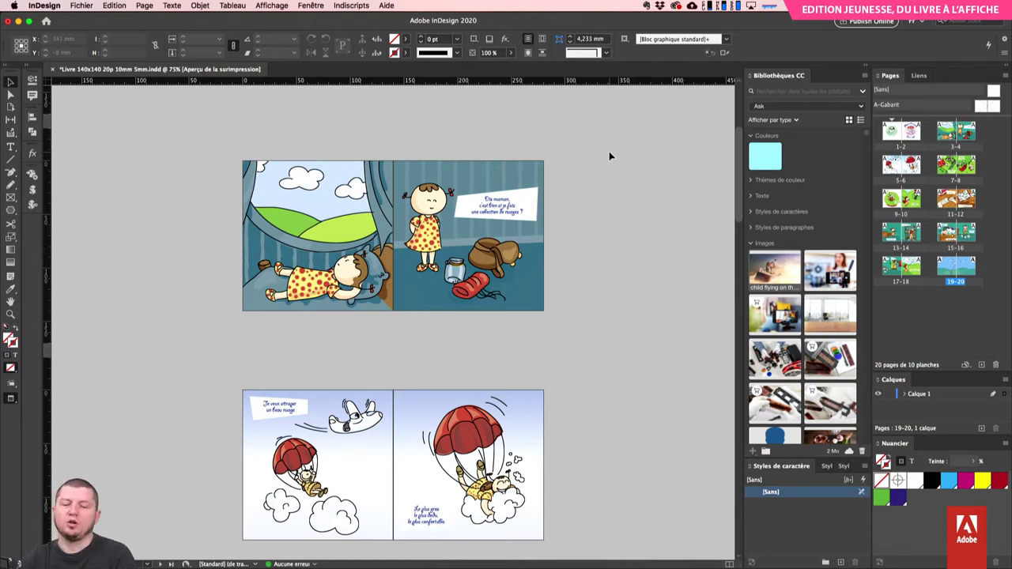
- Switch to Illustrator, hide the FormatLivre layer, and select all artwork on the Mots layer
key(super+Tab)
key(super+Tab)
click(217, 282)
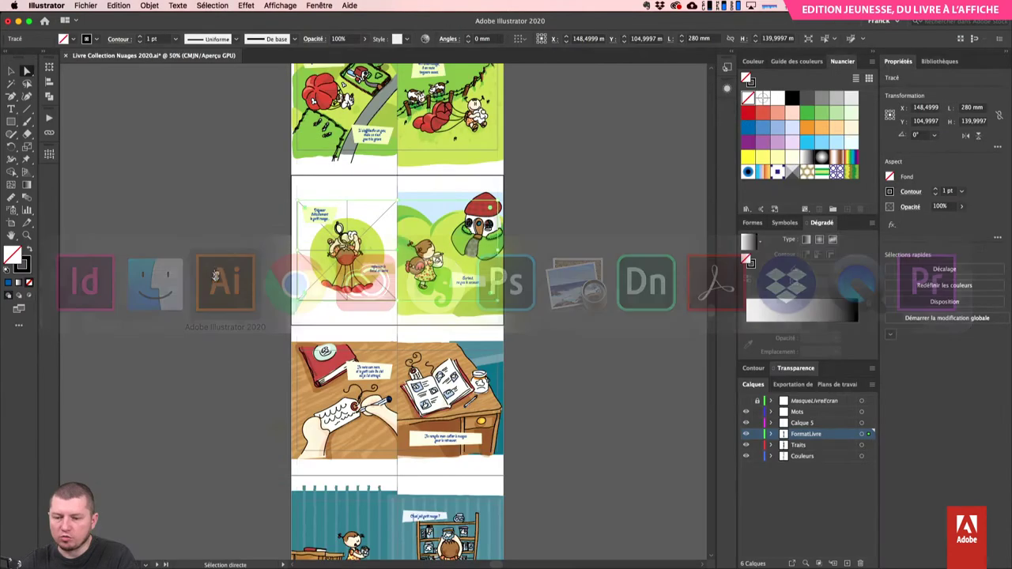
click(746, 435)
alt+click(791, 413)
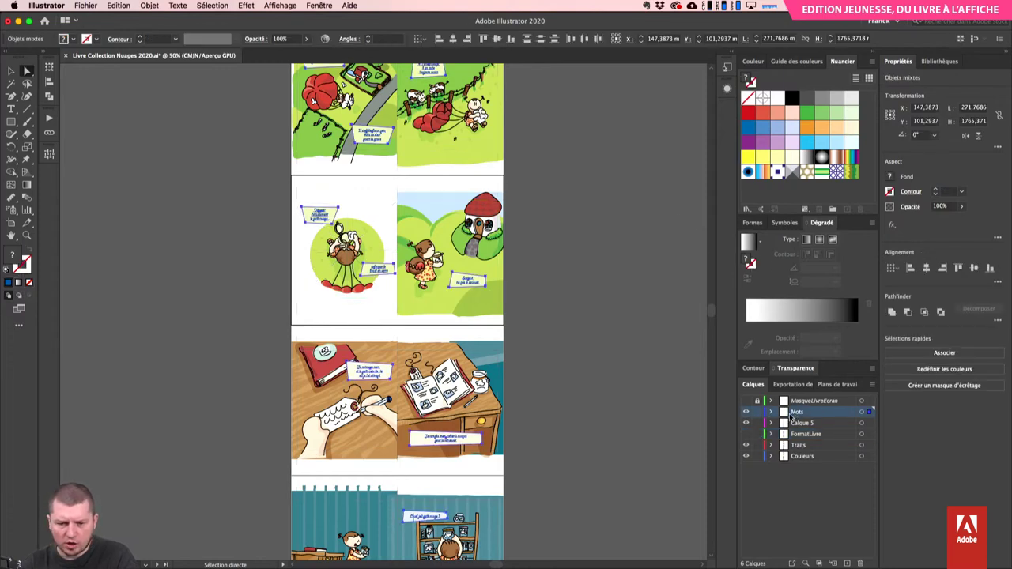
scroll(551, 350, up, 5)
- Export the text to Bureau as Livre Collection Nuages 2020.txt in Format texte, with platform Mac (sur Intel) and encoding Plate-forme par défaut
click(85, 5)
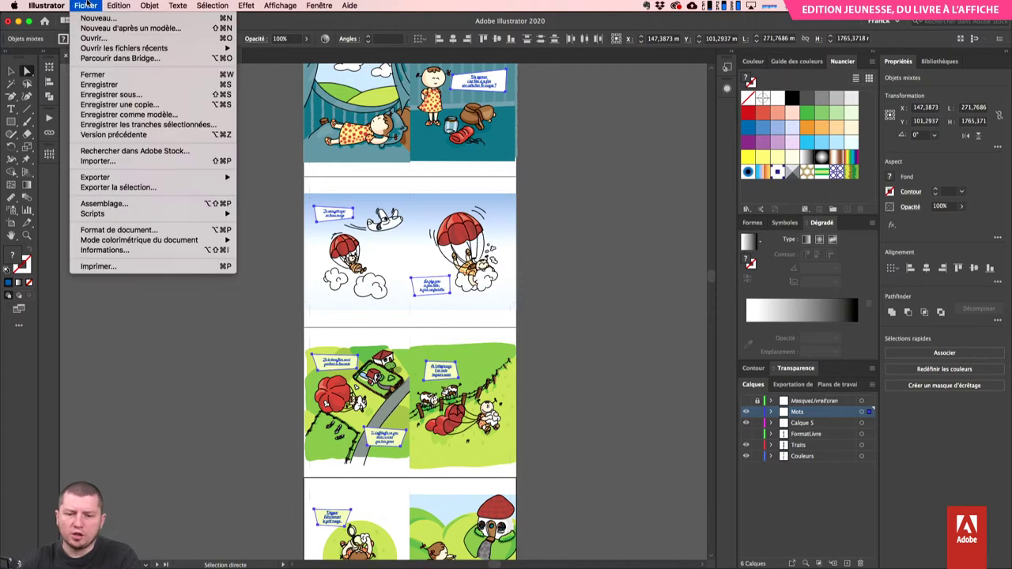
mouse_move(123, 182)
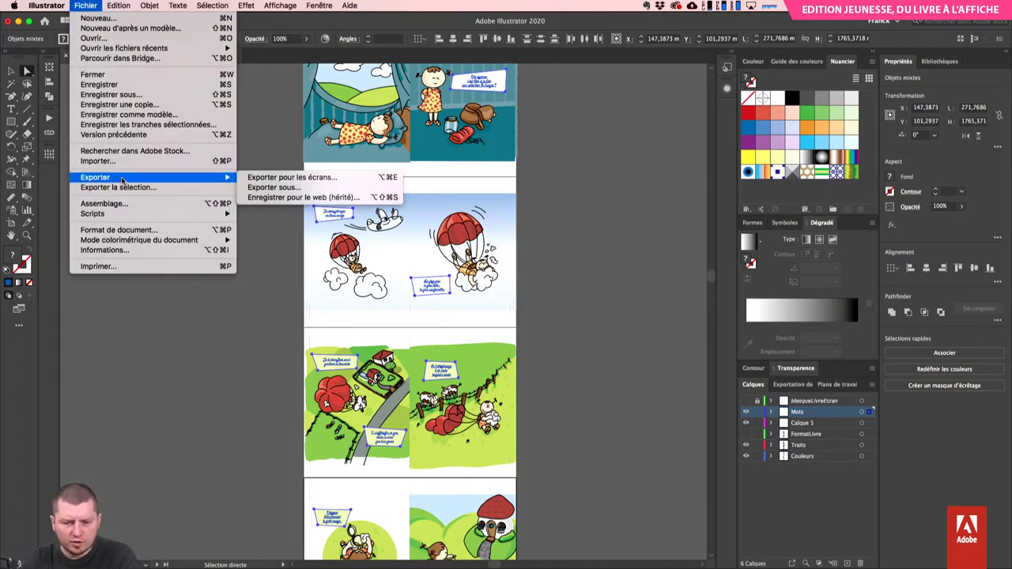
click(263, 190)
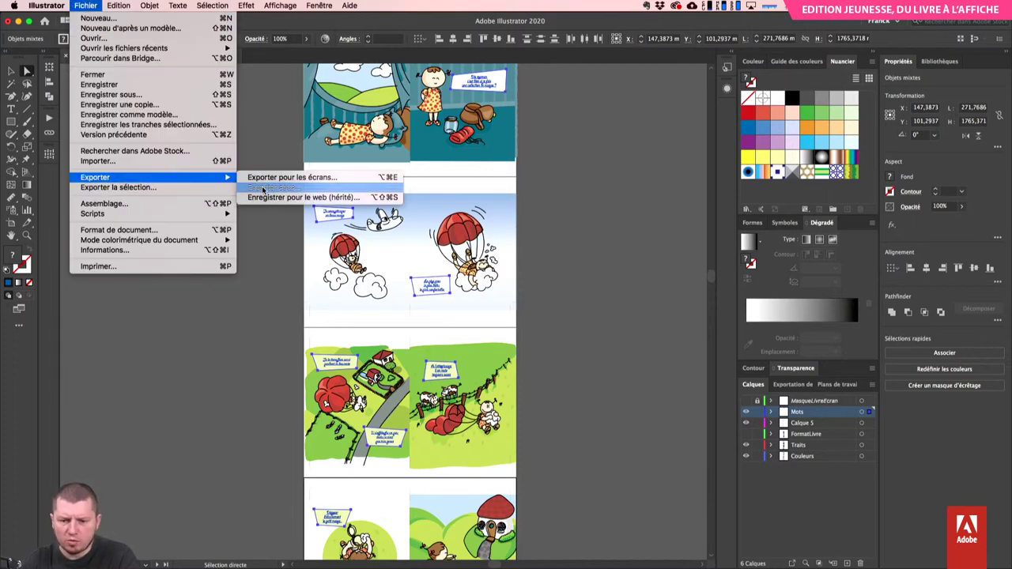
click(456, 291)
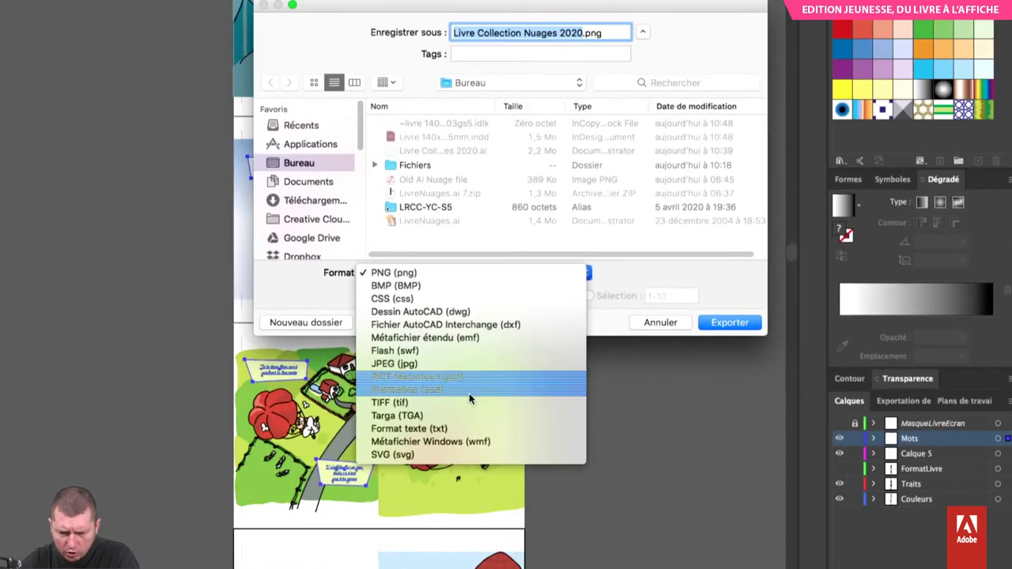
click(433, 434)
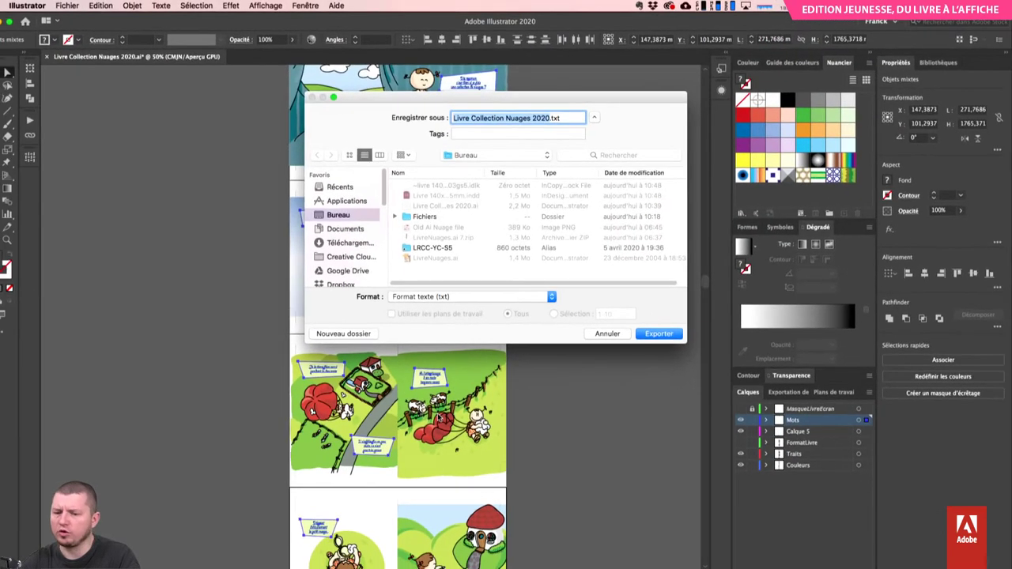
key(Return)
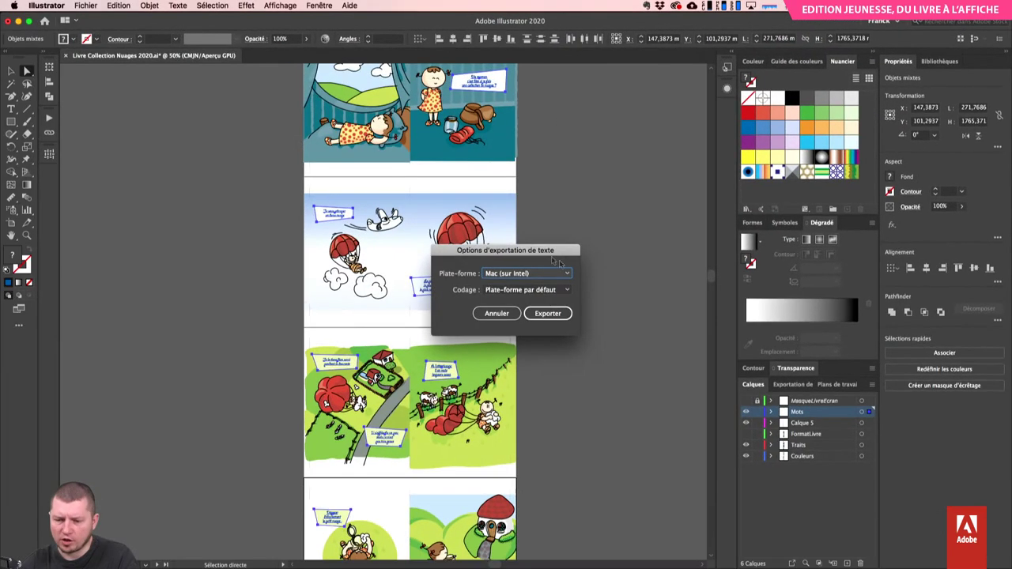
click(519, 279)
click(531, 274)
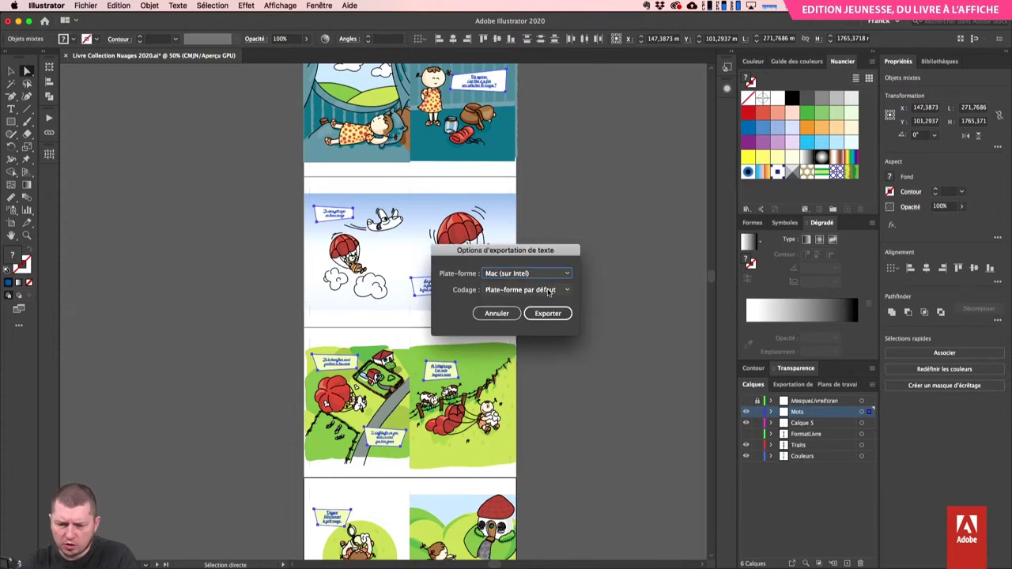
click(558, 291)
click(561, 292)
click(557, 314)
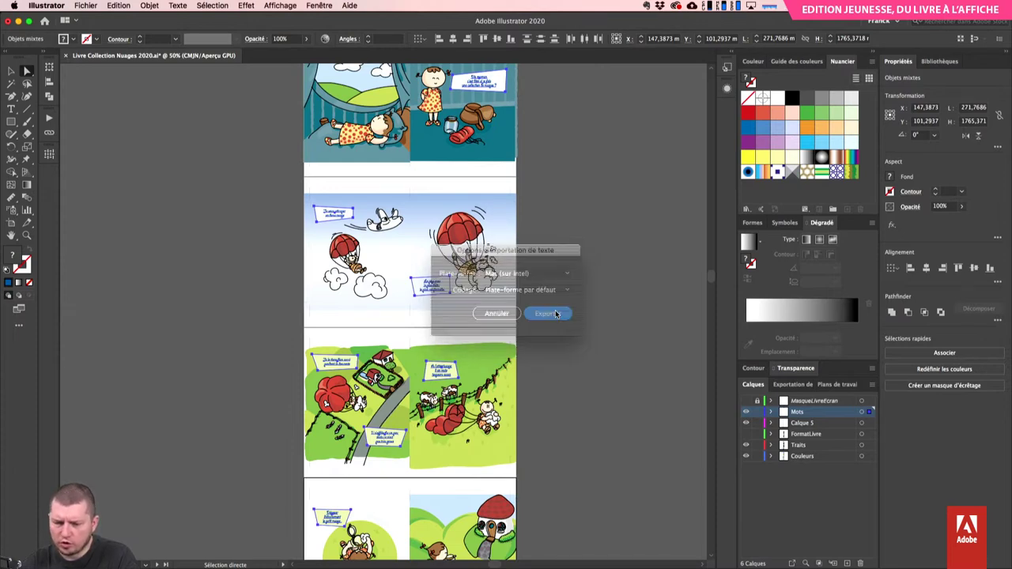
- Preview the exported Livre Collection Nuages 2020.txt from the desktop, then open it in TextEdit to examine its text
key(super+Tab)
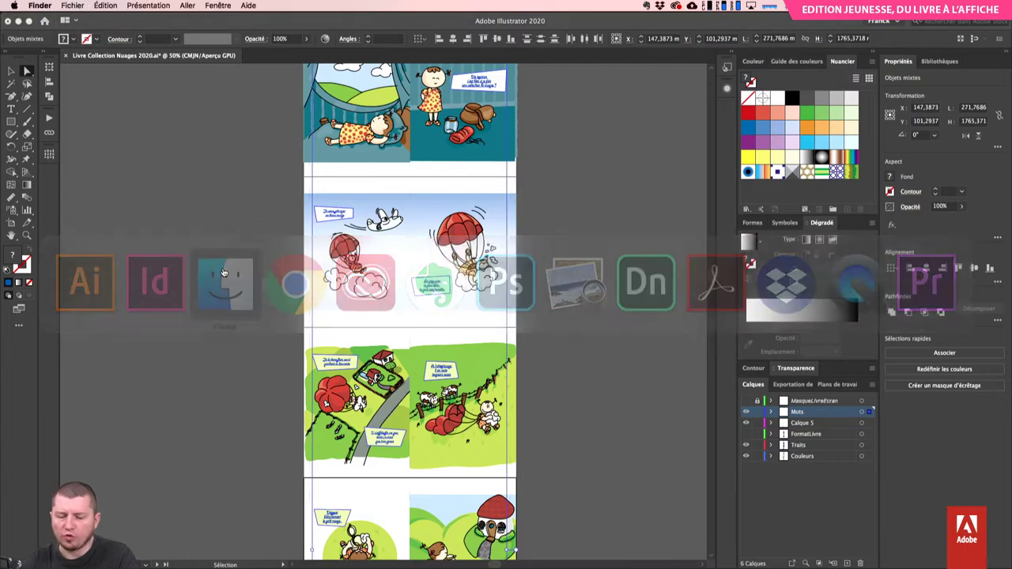
key(super+alt+h)
click(975, 319)
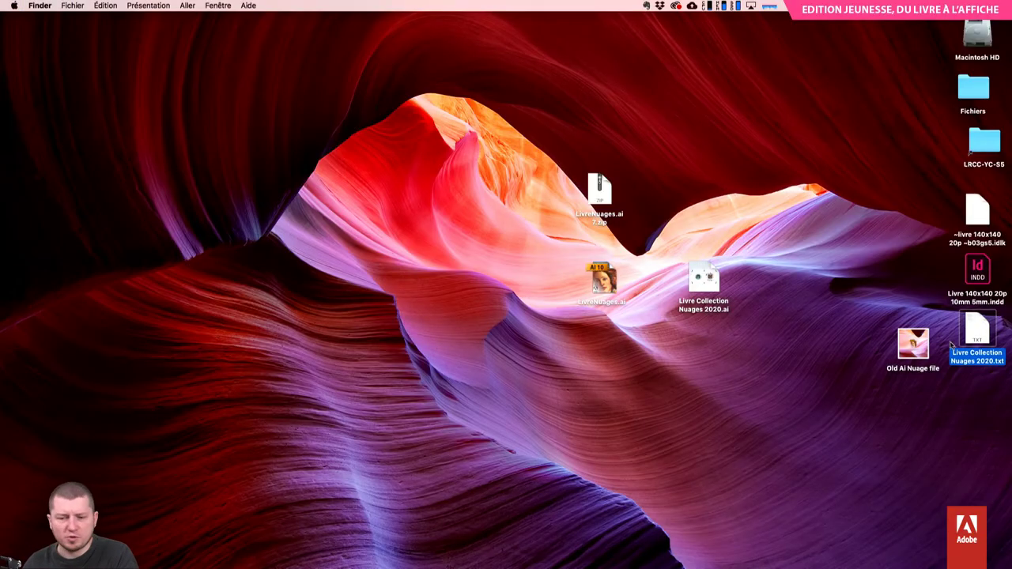
key(space)
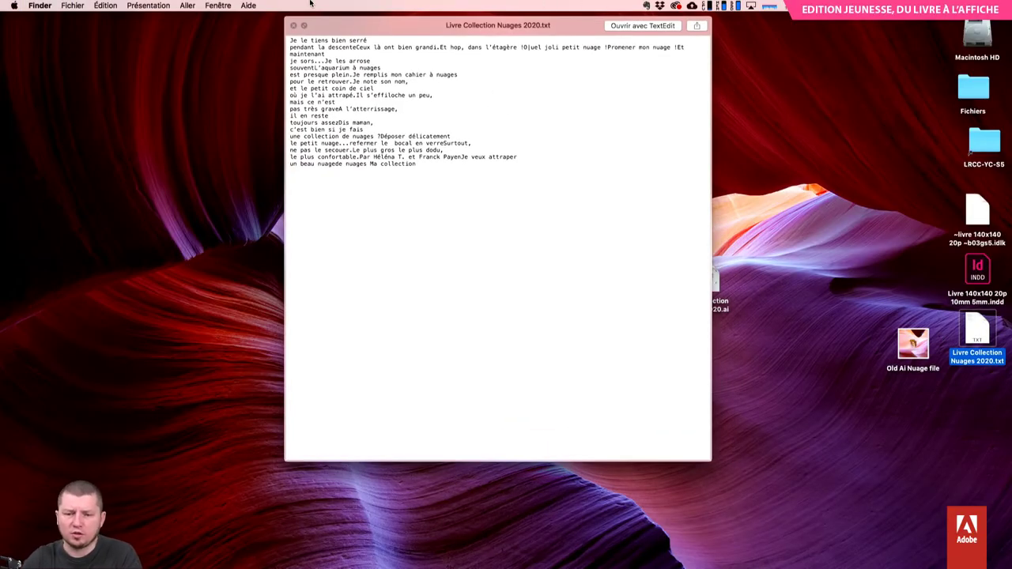
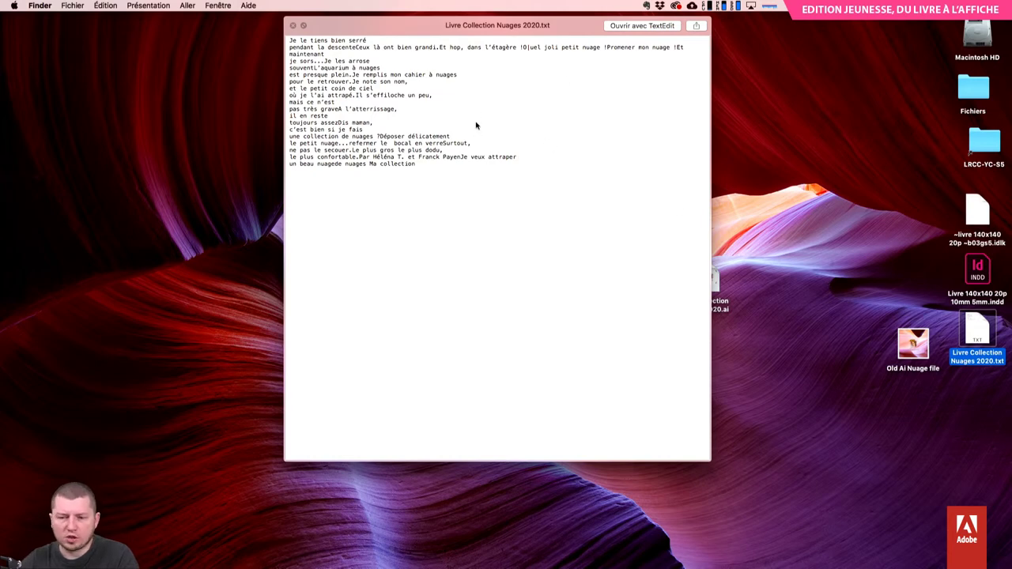
click(632, 26)
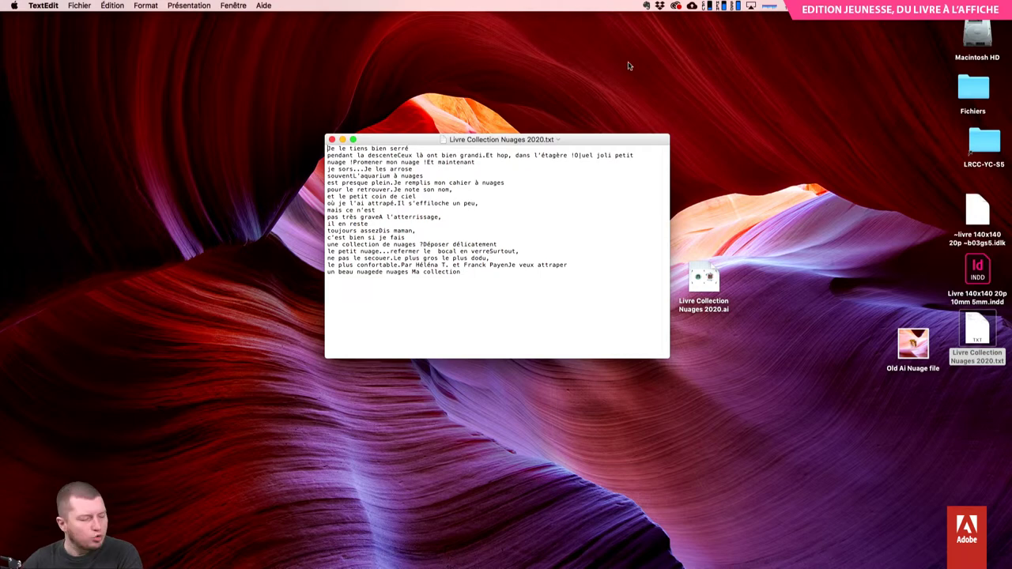
drag(574, 146, 695, 85)
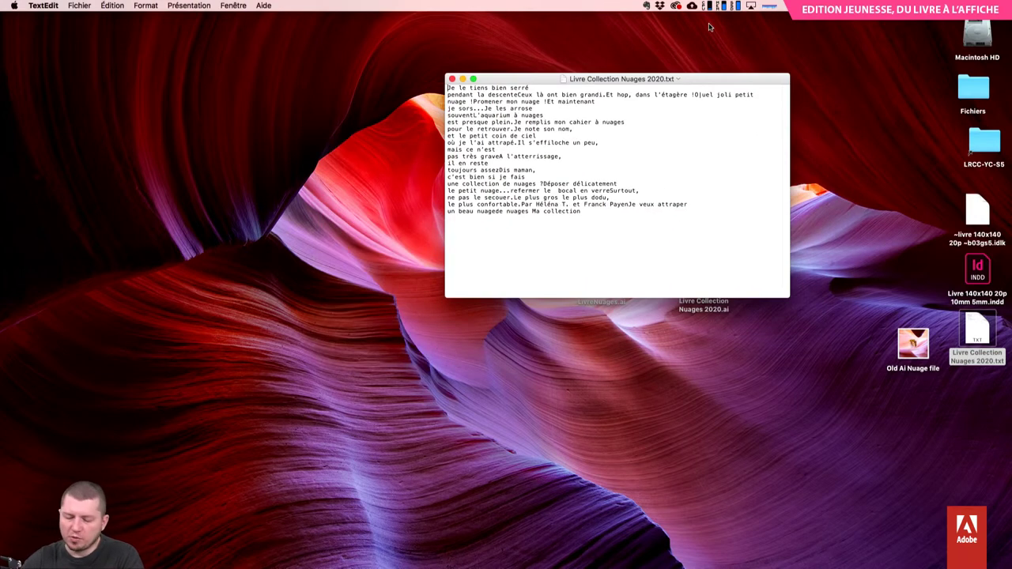
- Switch back to Illustrator, expand the Mots layer, and select all text objects in the document
key(super+Tab)
key(super+Tab)
key(super+Tab)
key(super+Tab)
key(super+shift+Tab)
key(super+shift+Tab)
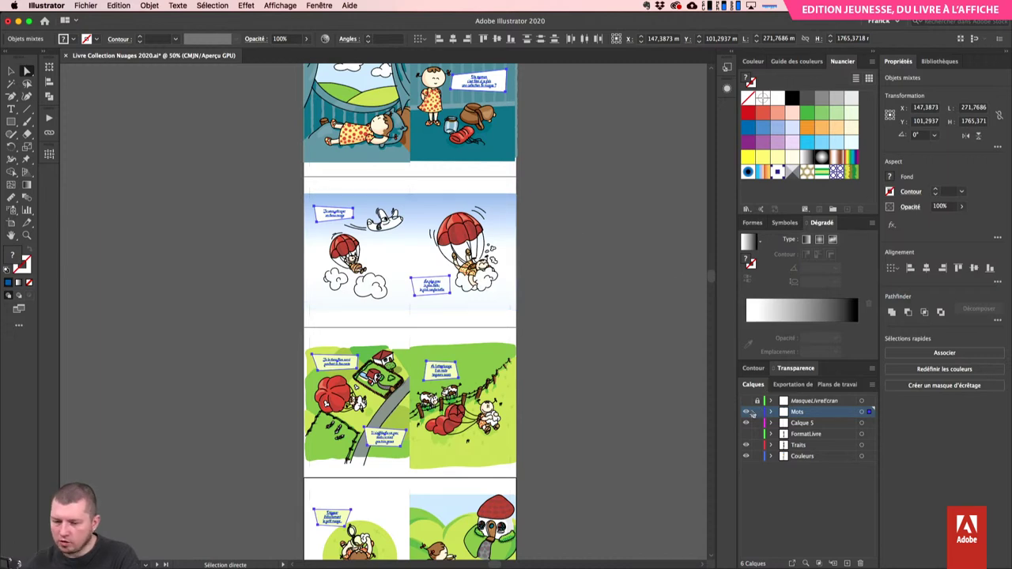
click(746, 422)
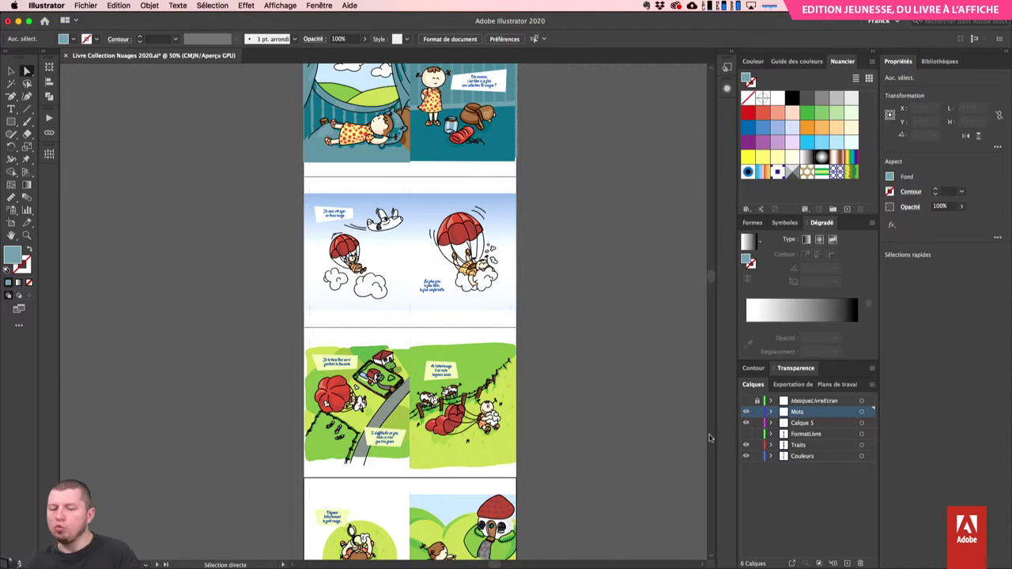
click(771, 412)
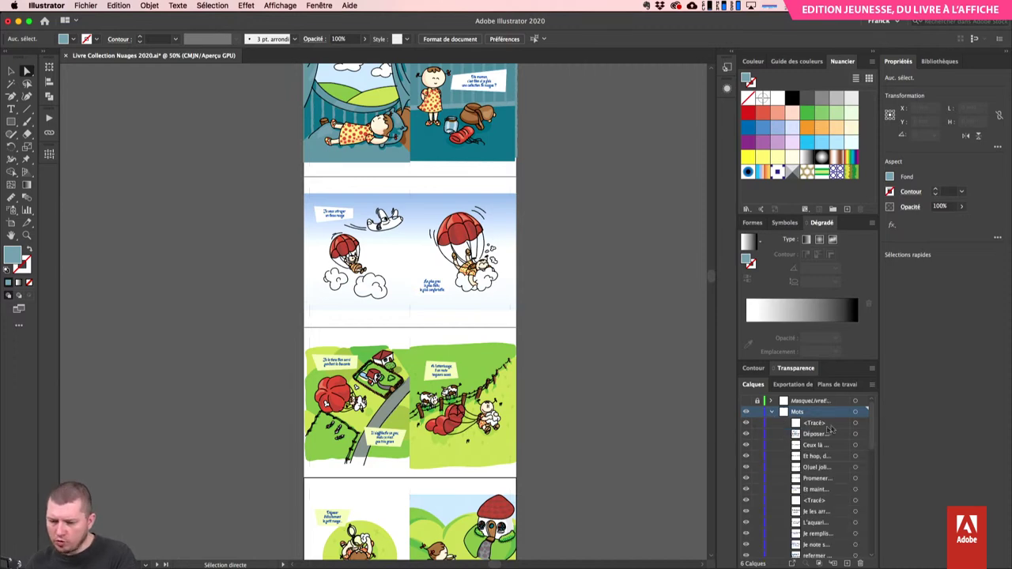
click(212, 5)
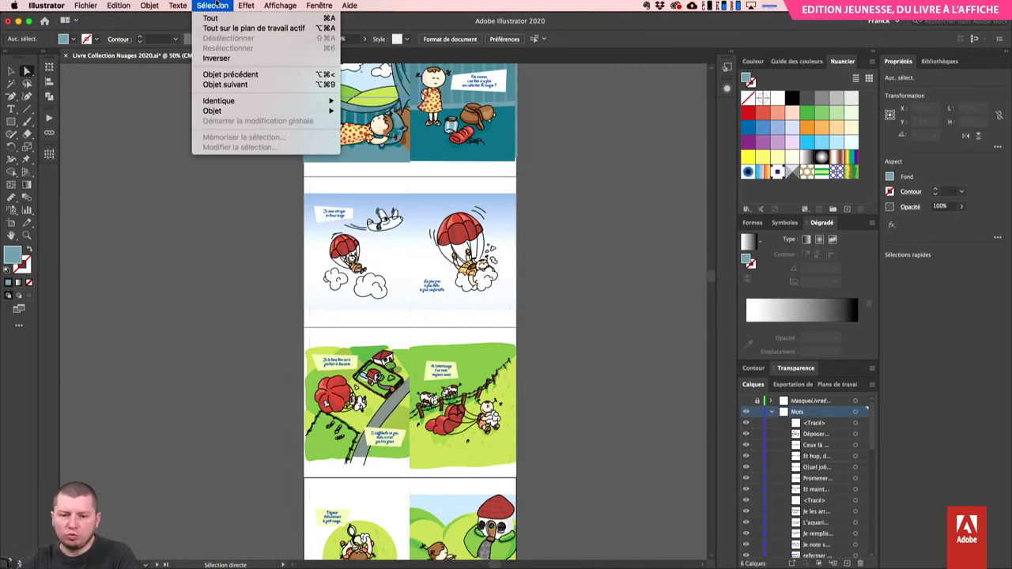
mouse_move(245, 113)
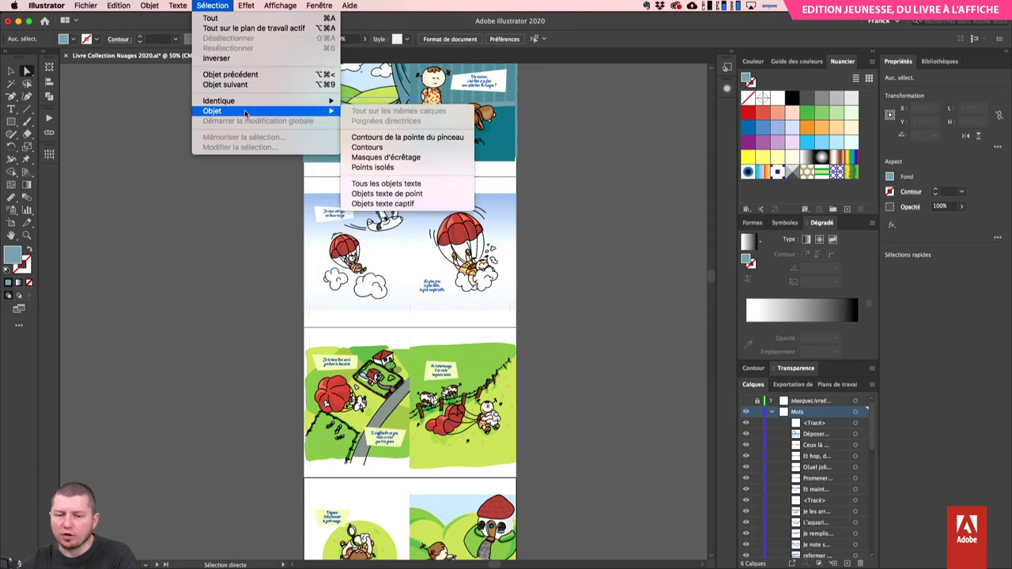
click(427, 186)
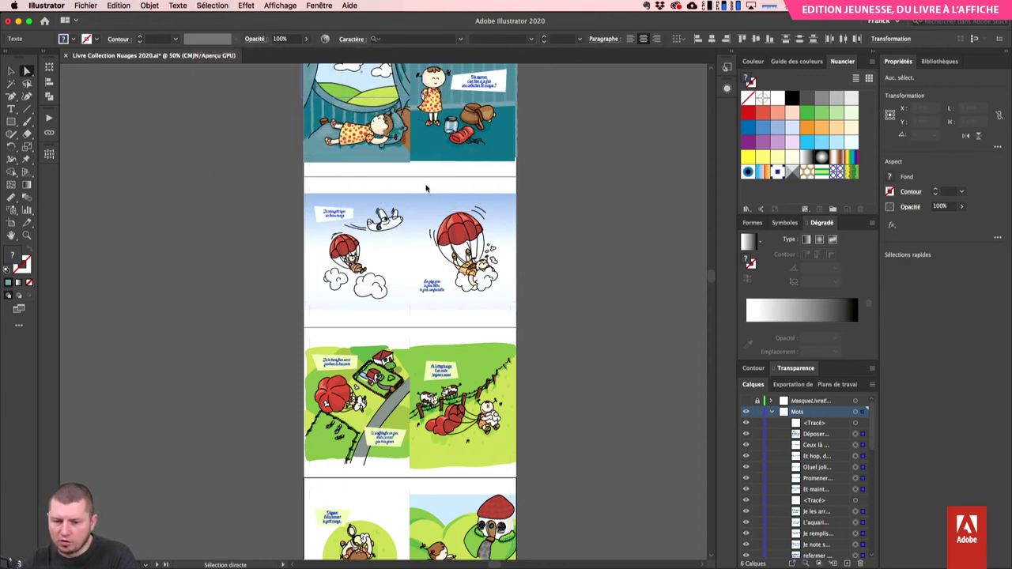
- Create a layer named Texte above Mots, move the selected text objects onto it, and deselect them
click(847, 563)
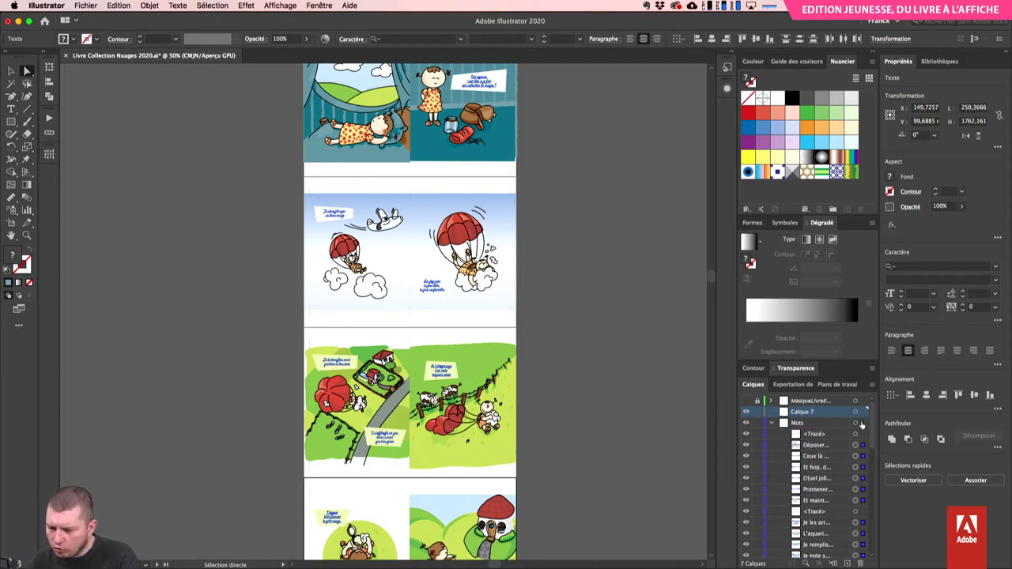
double_click(803, 412)
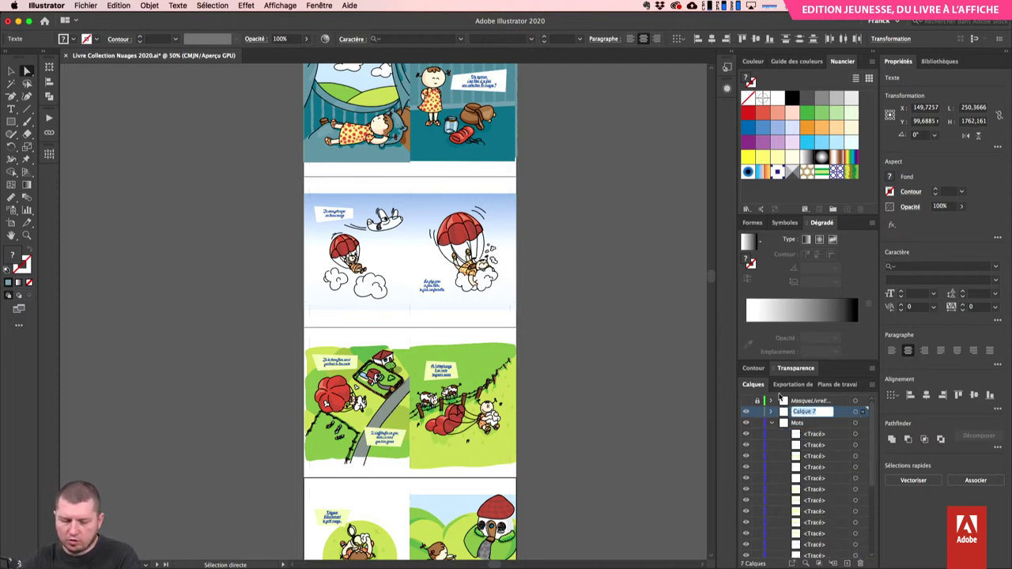
text(Tex)
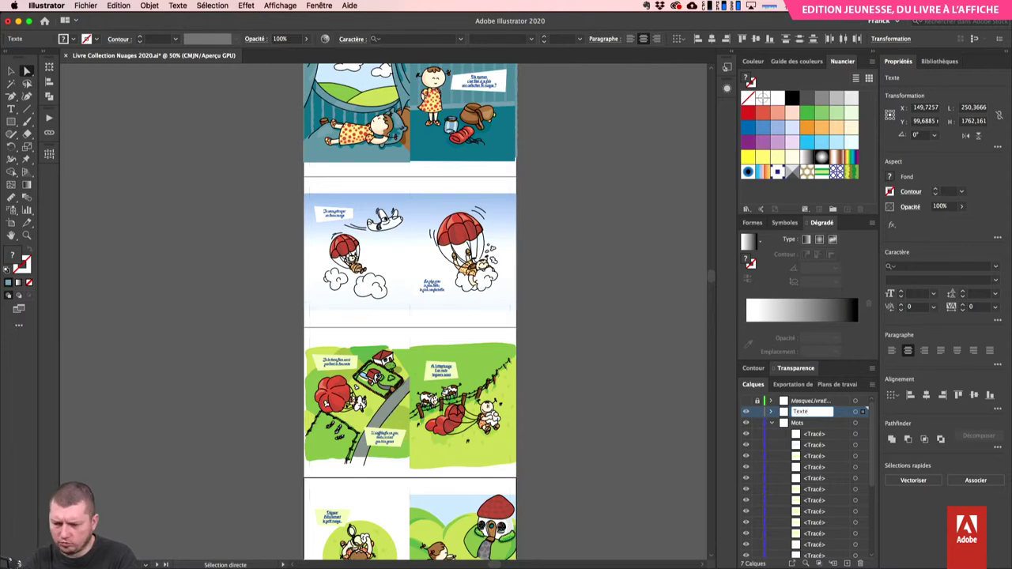
text(te)
key(Return)
key(ctrl+minus)
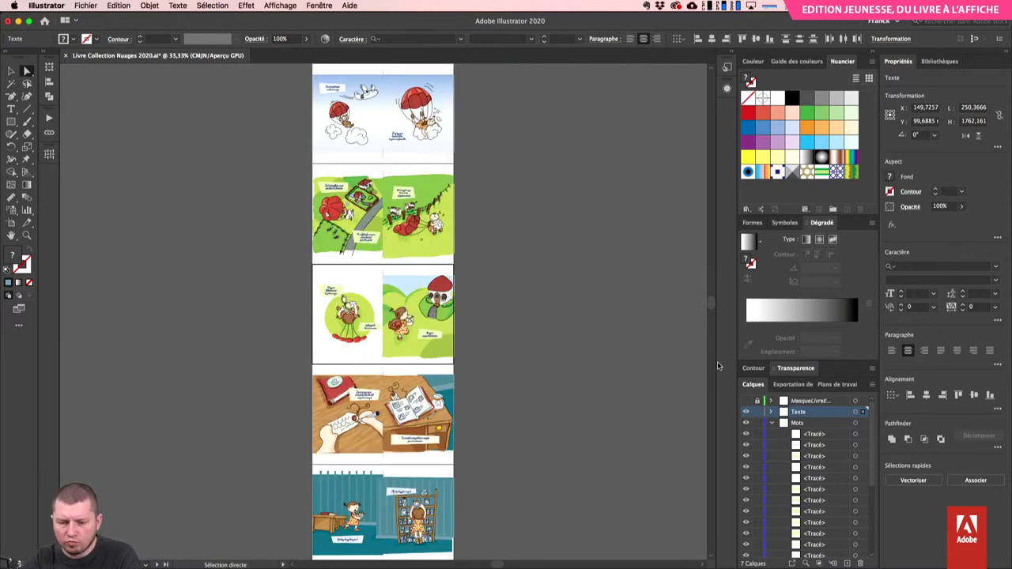
scroll(501, 169, up, 3)
click(477, 124)
scroll(474, 298, up, 5)
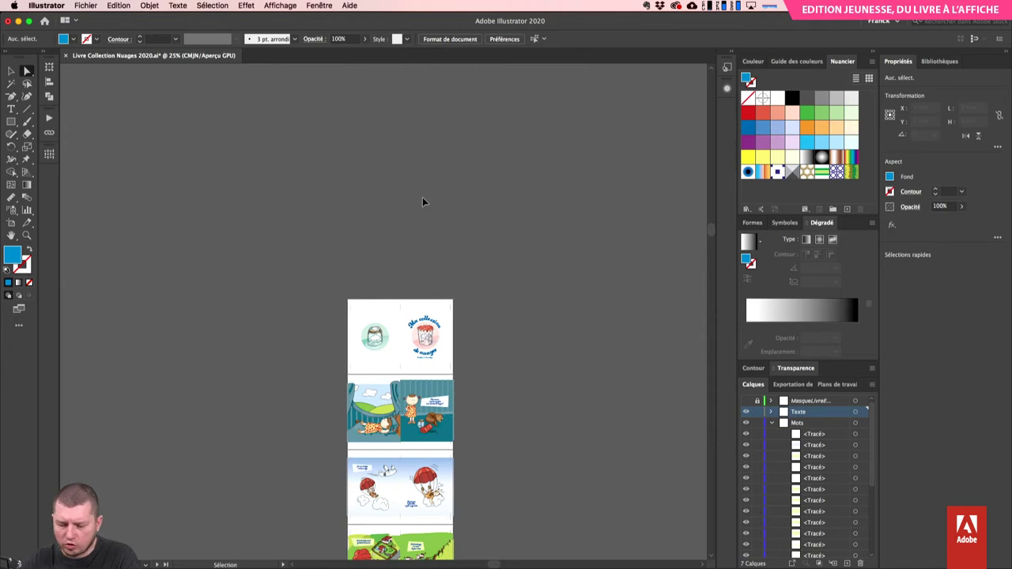
- Toggle the Texte layer's visibility to compare the artwork with and without text, leaving the layer hidden
key(ctrl+plus)
key(ctrl+plus)
key(ctrl+plus)
scroll(517, 214, down, 1)
scroll(517, 213, down, 3)
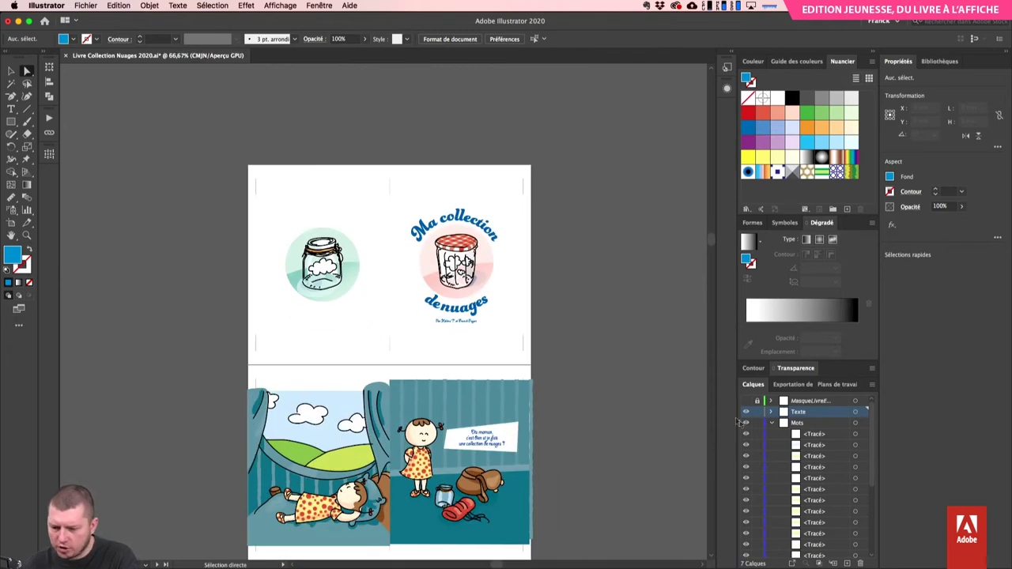
click(745, 413)
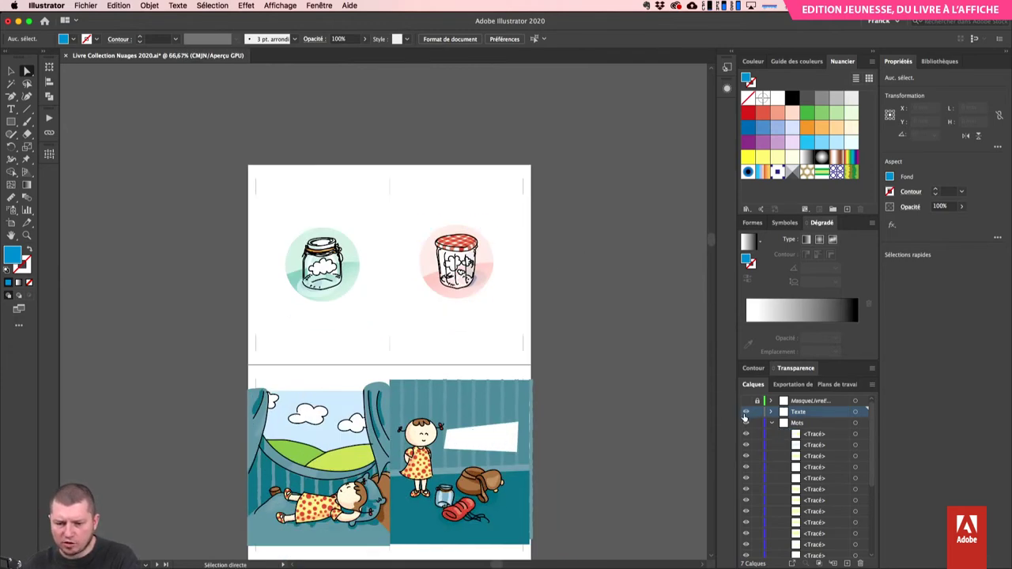
click(745, 413)
click(746, 413)
click(746, 413)
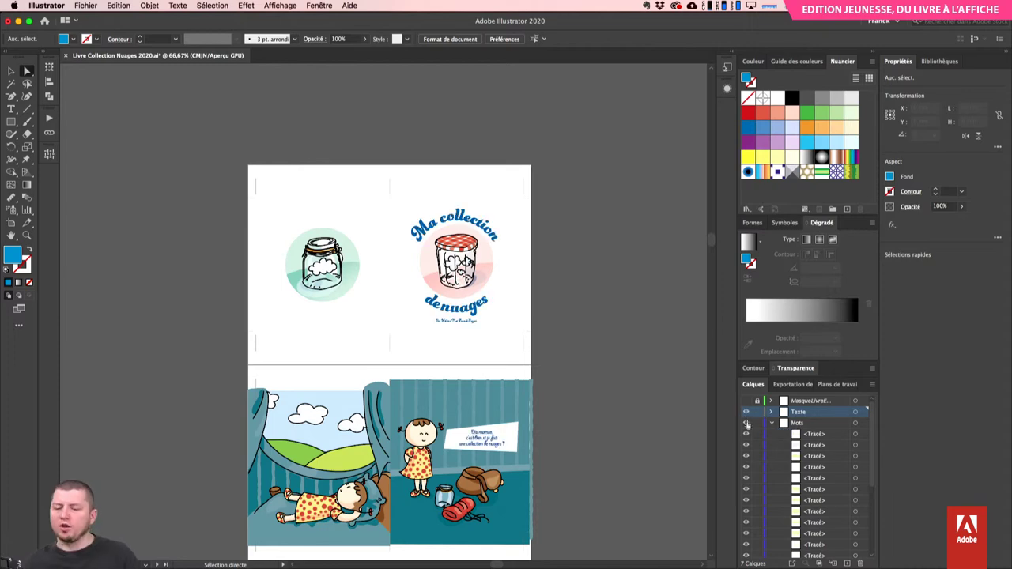
click(746, 413)
- Inspect the white text background shape beside the girl, collapse the Mots layer, and target the entire layer for appearance editing
scroll(609, 470, down, 5)
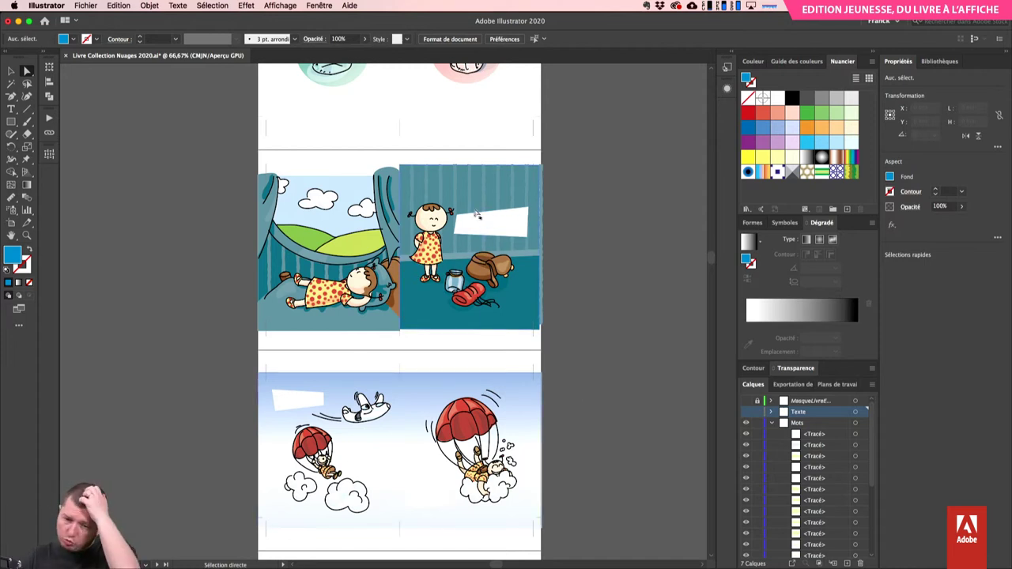
click(521, 226)
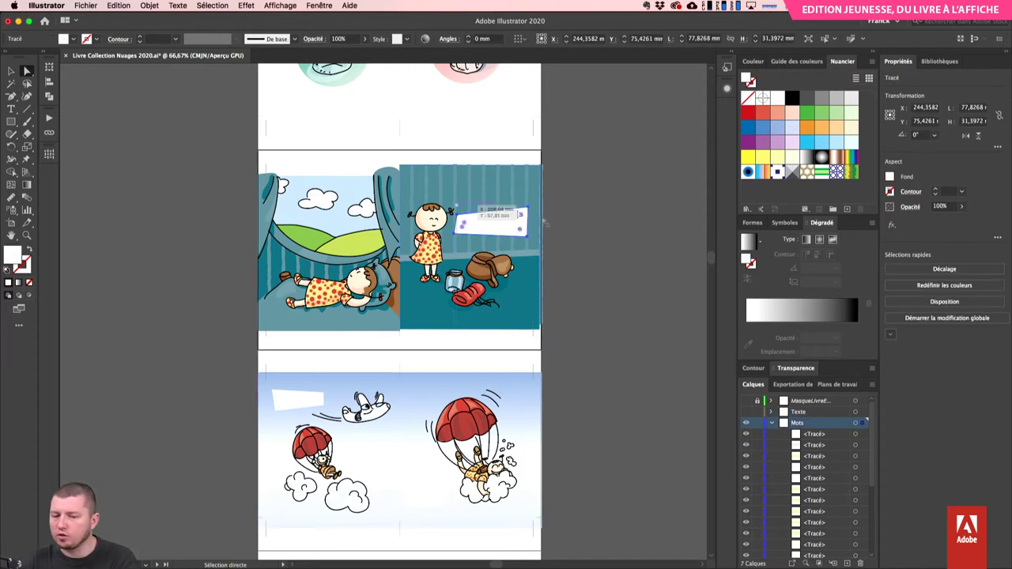
scroll(569, 150, up, 3)
key(a)
scroll(569, 151, down, 3)
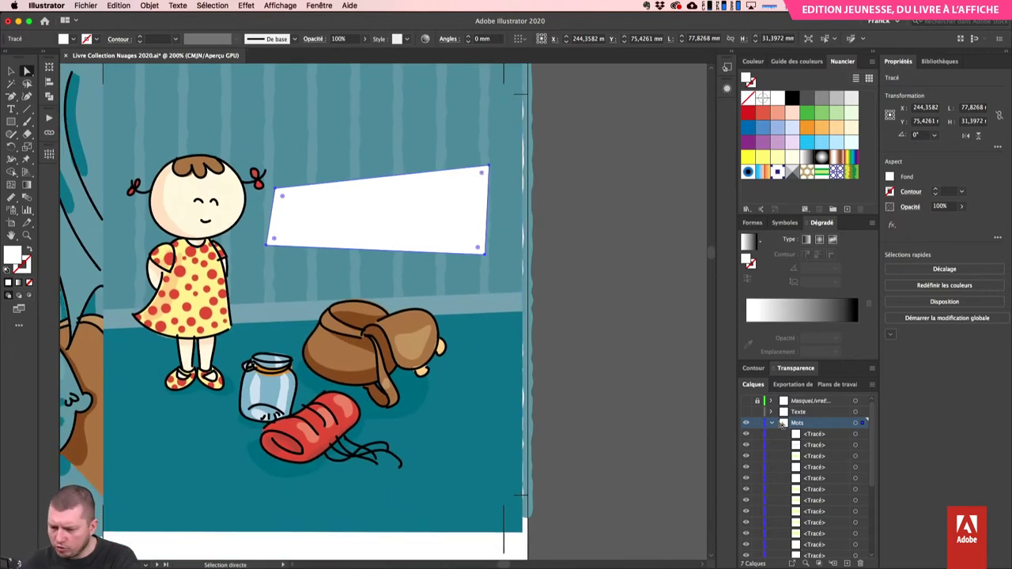
scroll(824, 451, down, 1)
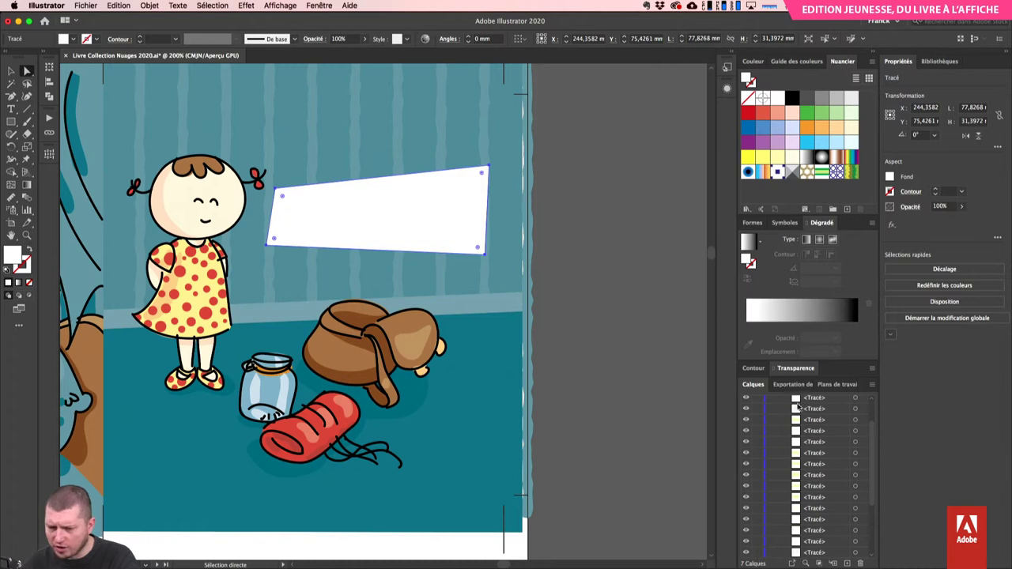
scroll(800, 411, up, 2)
click(771, 423)
alt+click(797, 425)
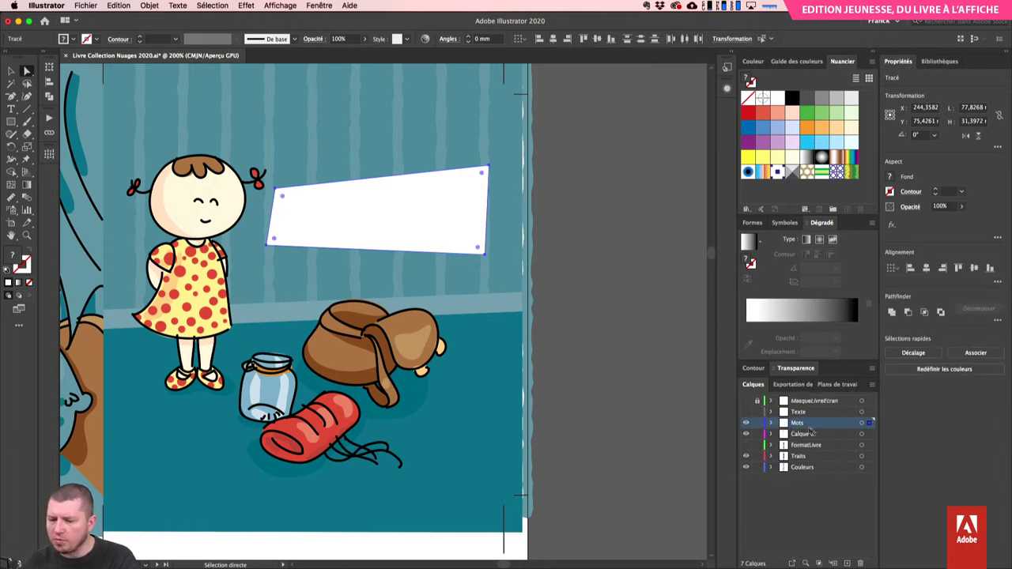
click(862, 423)
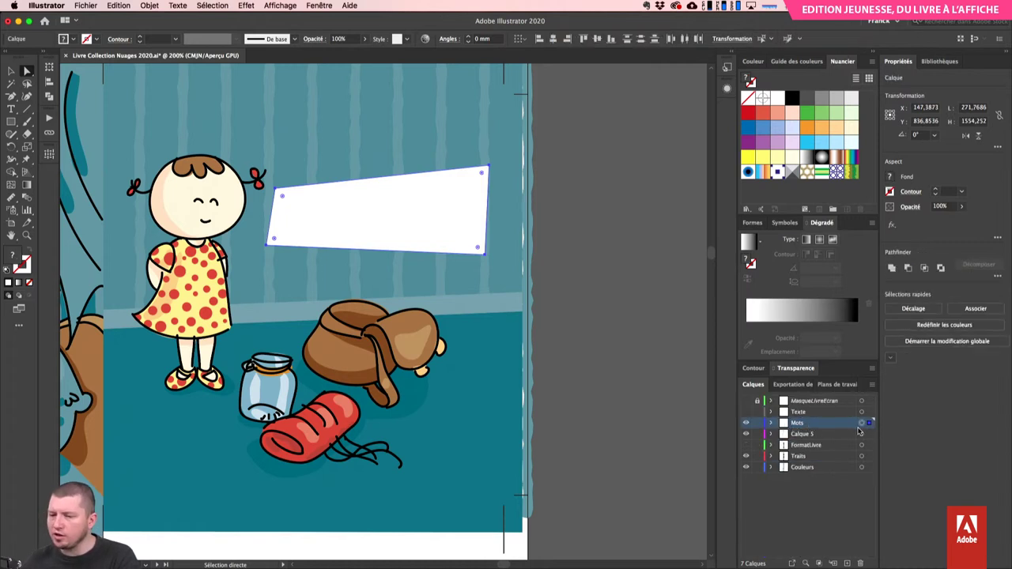
- Apply a Flou gaussien effect with a 10-pixel radius to the Mots layer, then deselect and review the blurred shapes across the pages
click(726, 89)
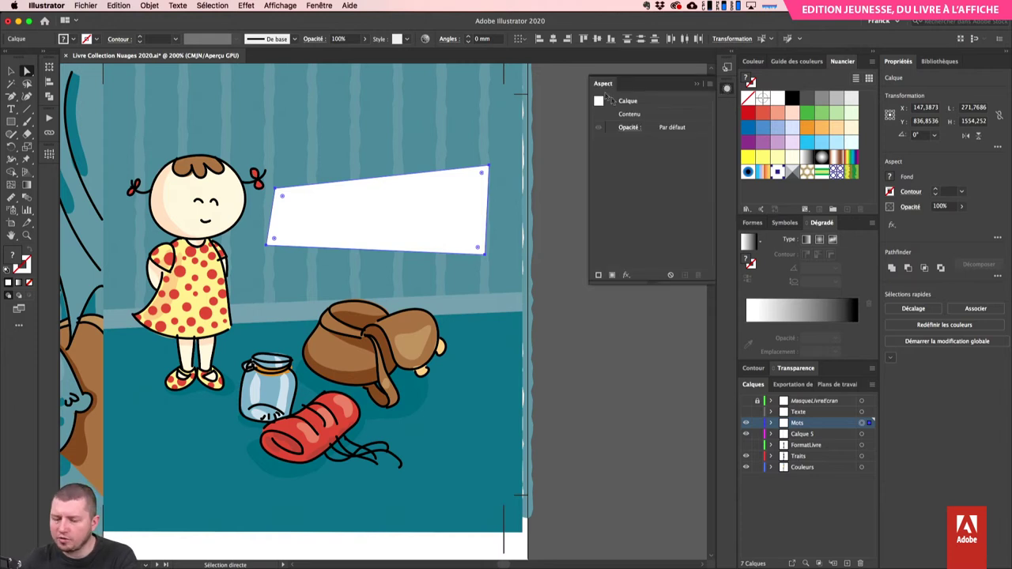
click(626, 275)
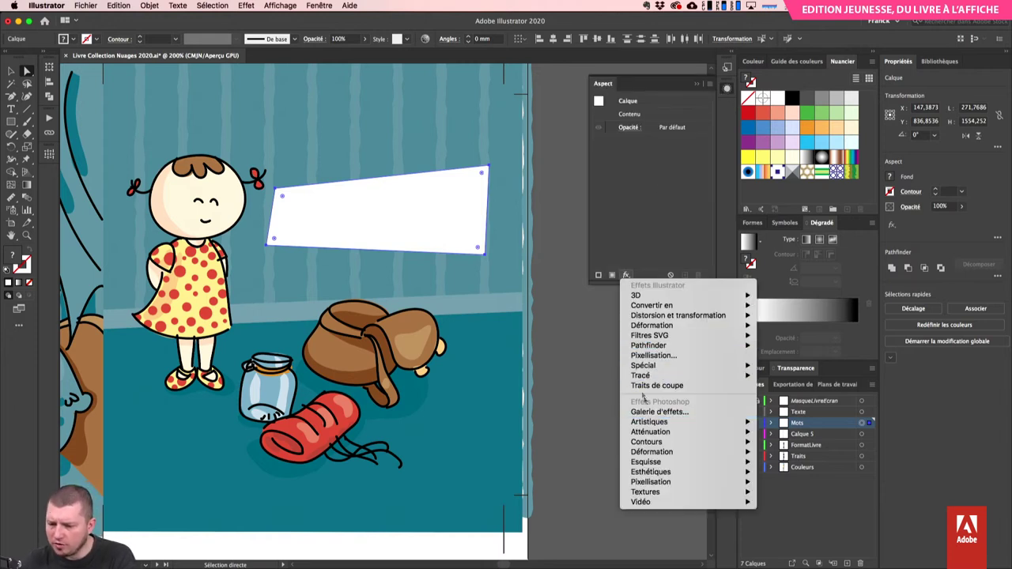
mouse_move(655, 368)
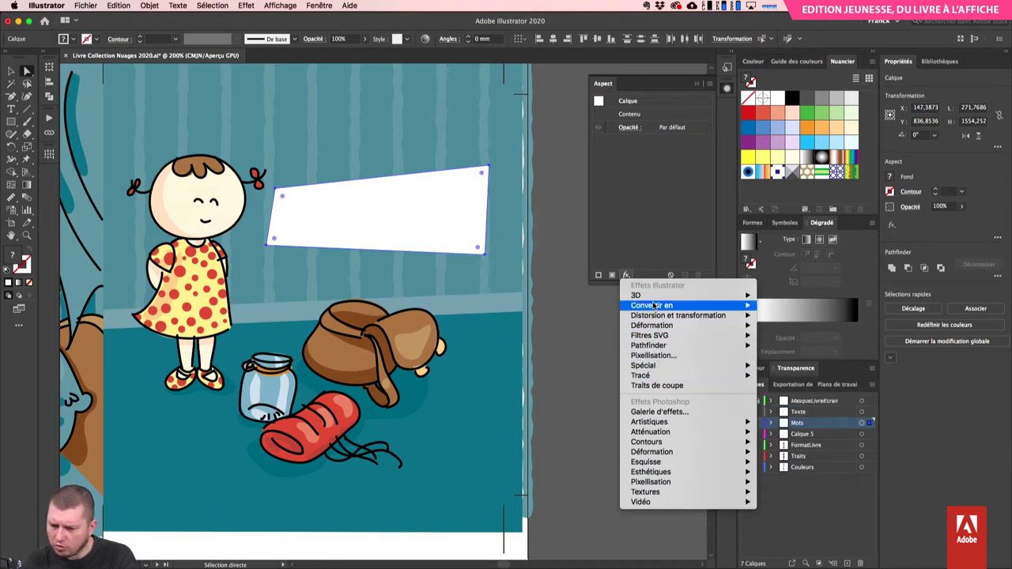
mouse_move(655, 307)
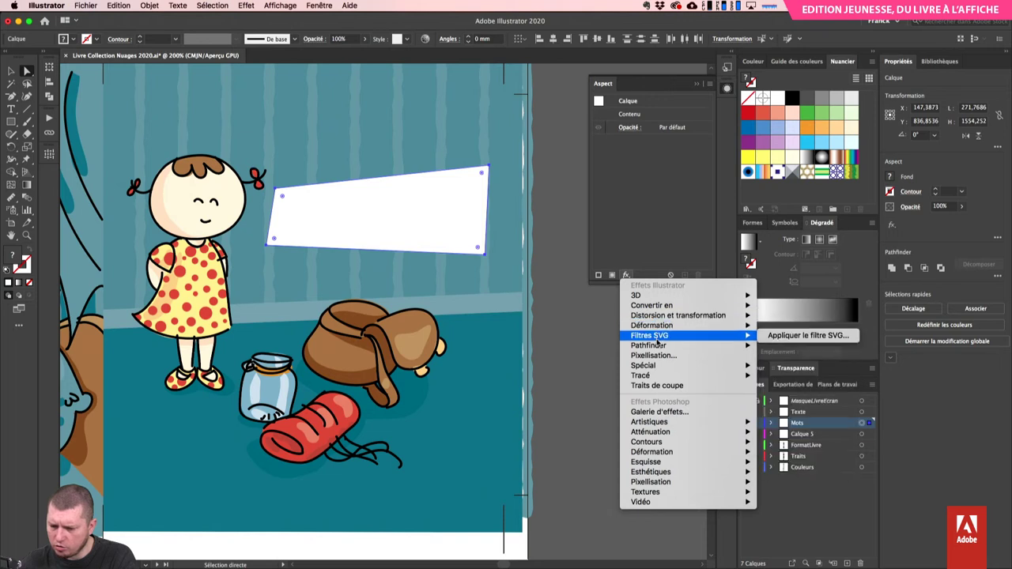
mouse_move(657, 347)
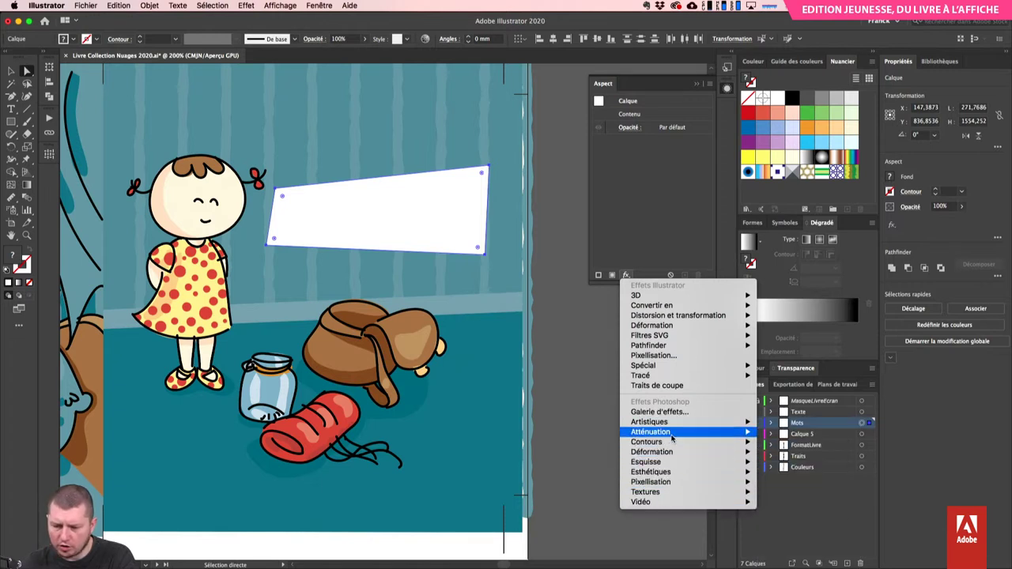
mouse_move(673, 439)
click(771, 434)
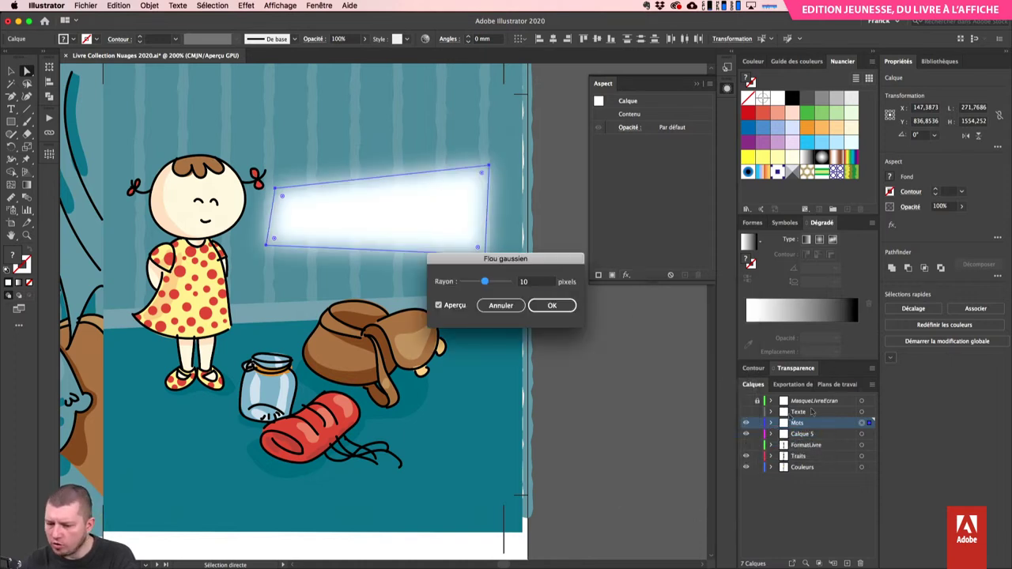
click(552, 306)
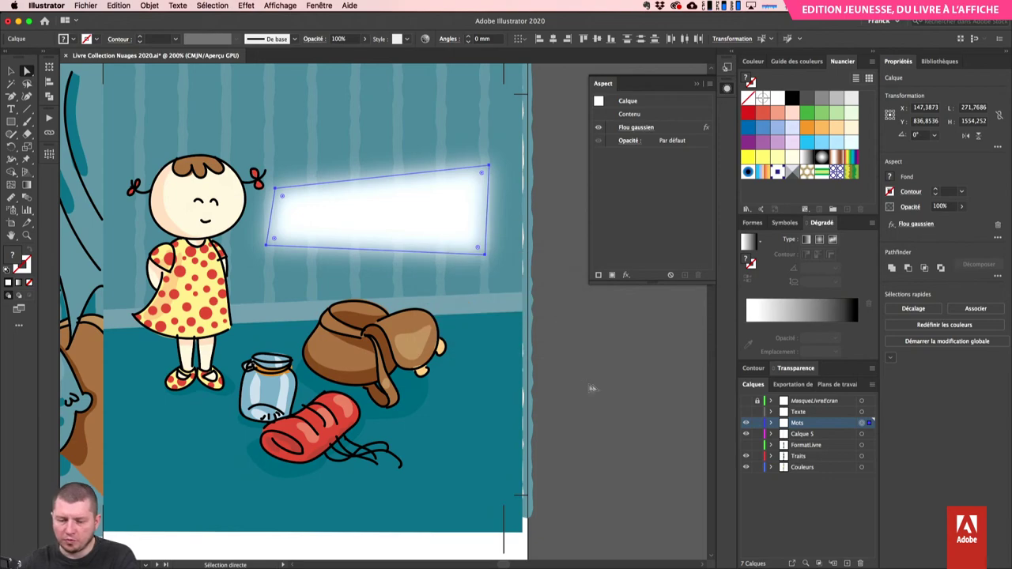
click(581, 357)
key(super+1)
key(super+minus)
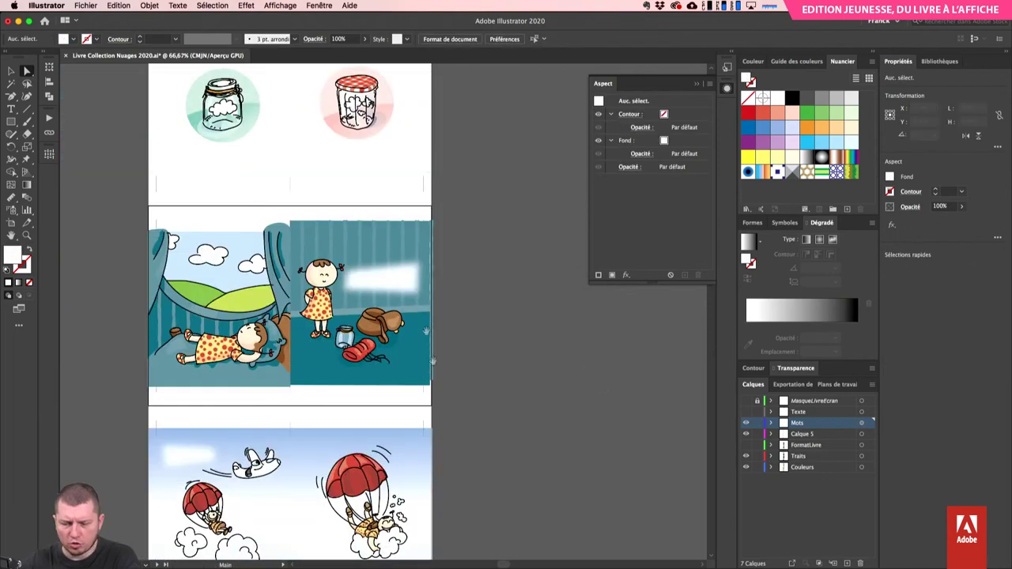
scroll(546, 332, down, 6)
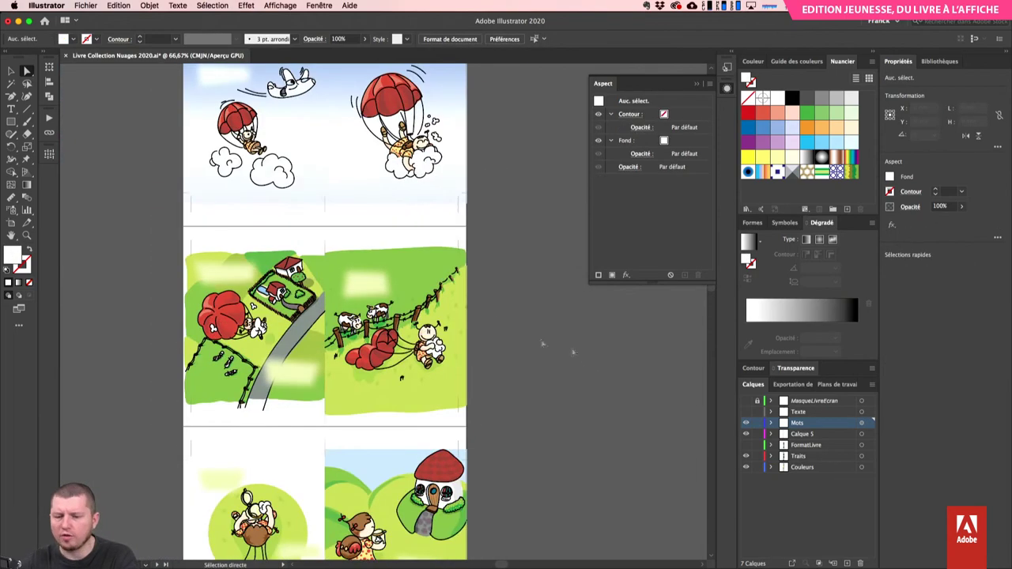
- Target the Mots layer again, toggle its Flou gaussien off and on to compare, and set the blur radius to 5 pixels
click(861, 424)
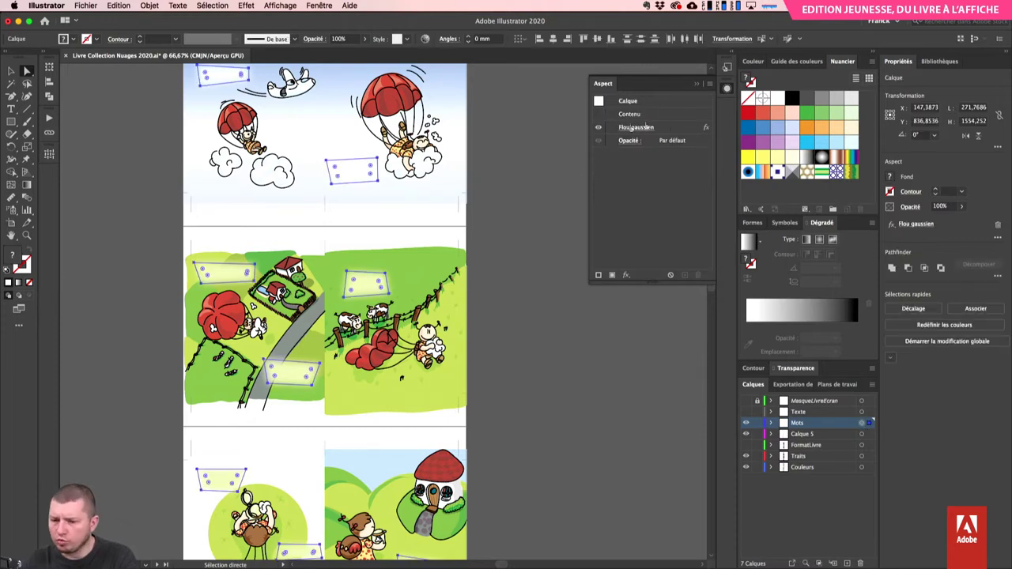
click(599, 128)
click(598, 129)
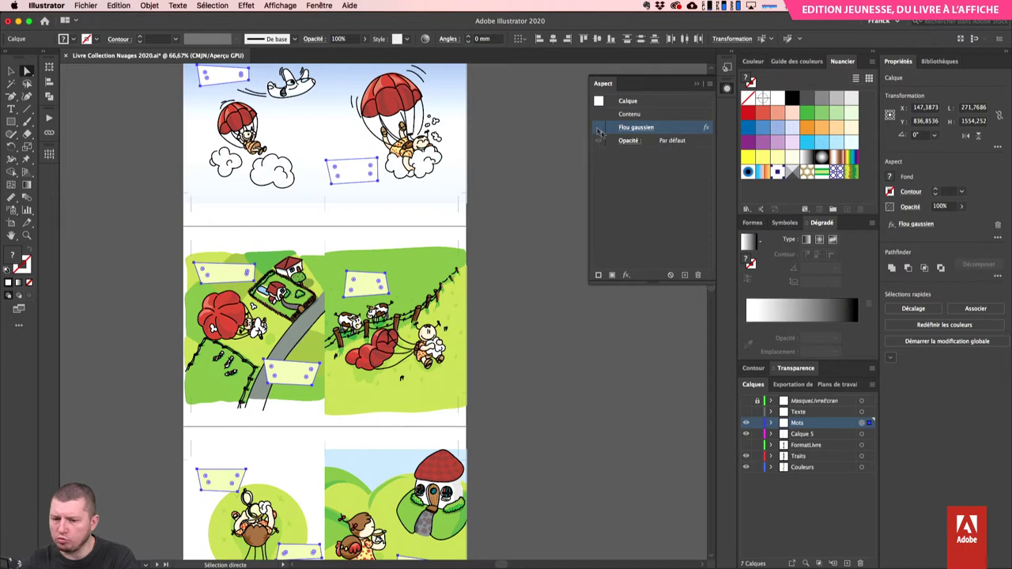
click(643, 129)
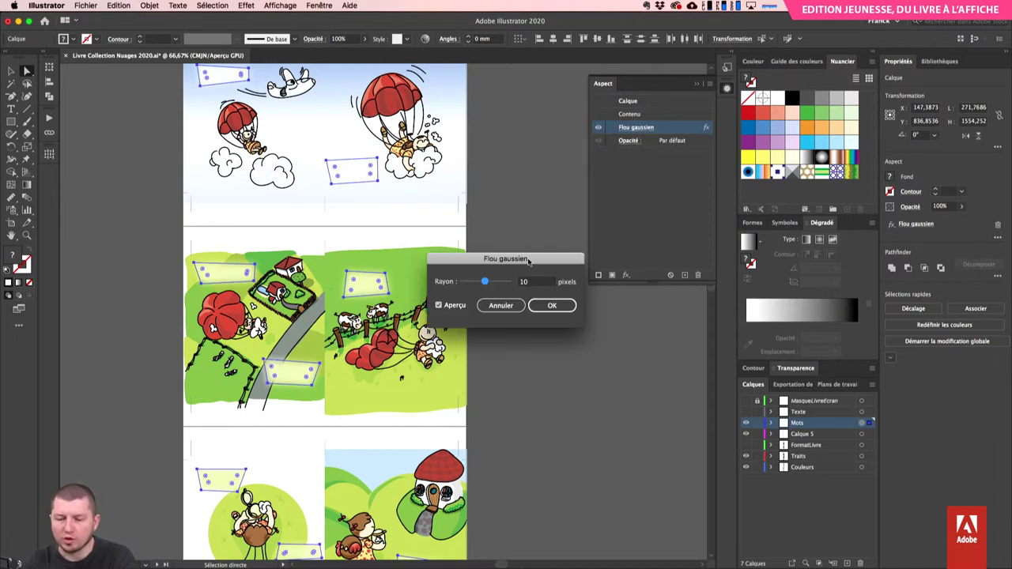
drag(485, 282, 469, 282)
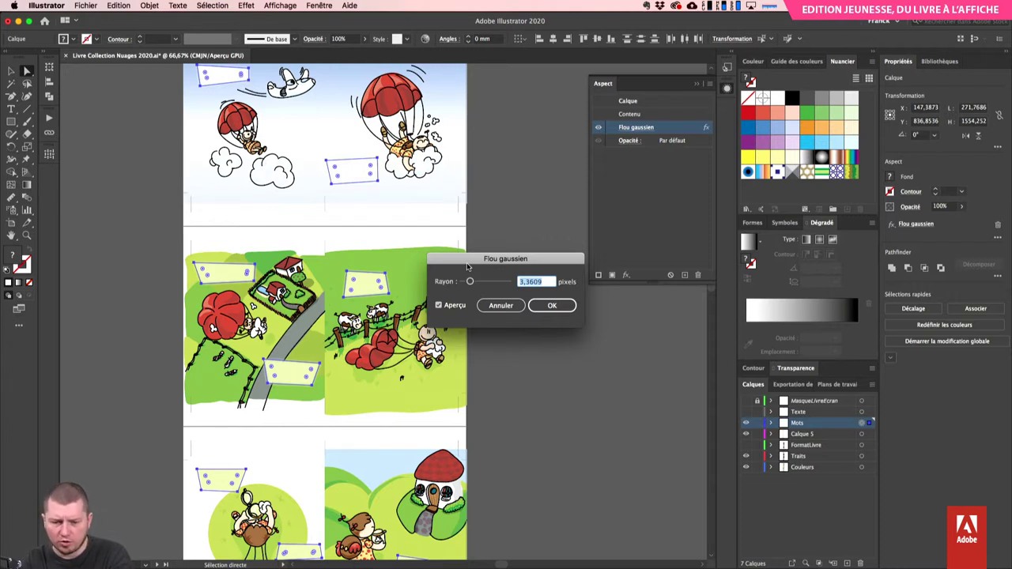
text(5)
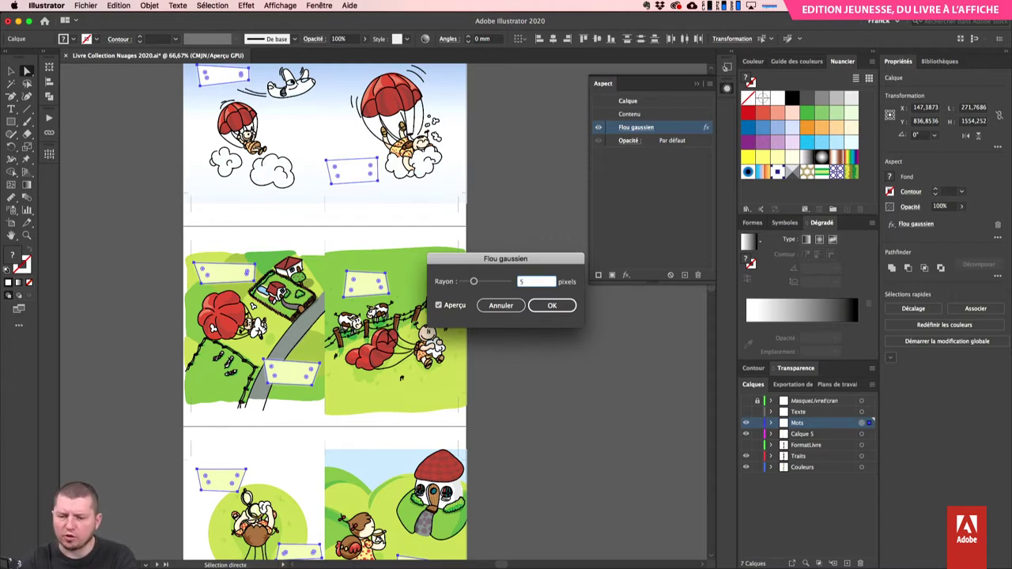
click(549, 306)
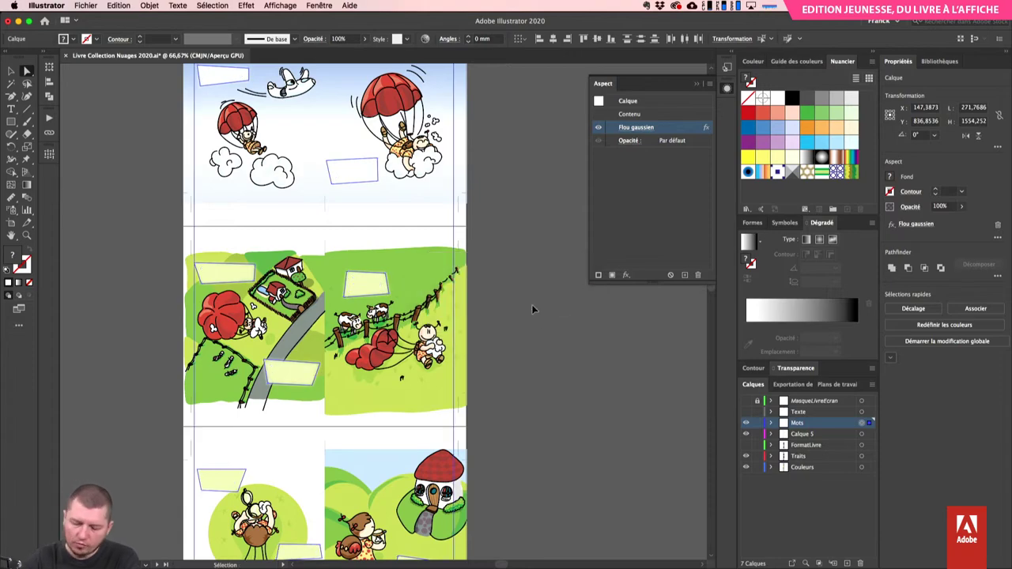
- Inspect the softened text backgrounds up close, deselect them, and save the Illustrator document
scroll(531, 305, down, 5)
scroll(531, 304, up, 6)
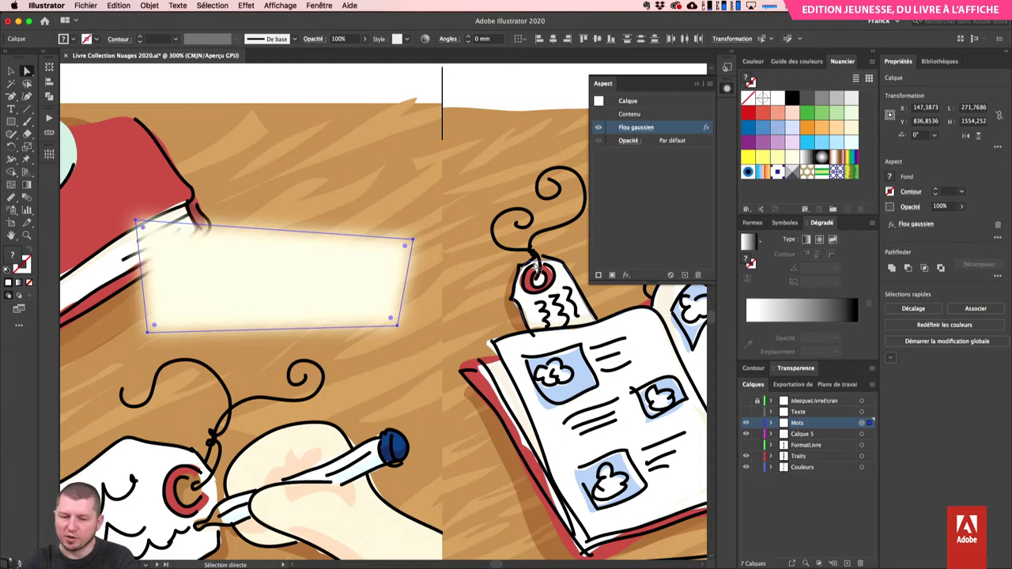
key(super+1)
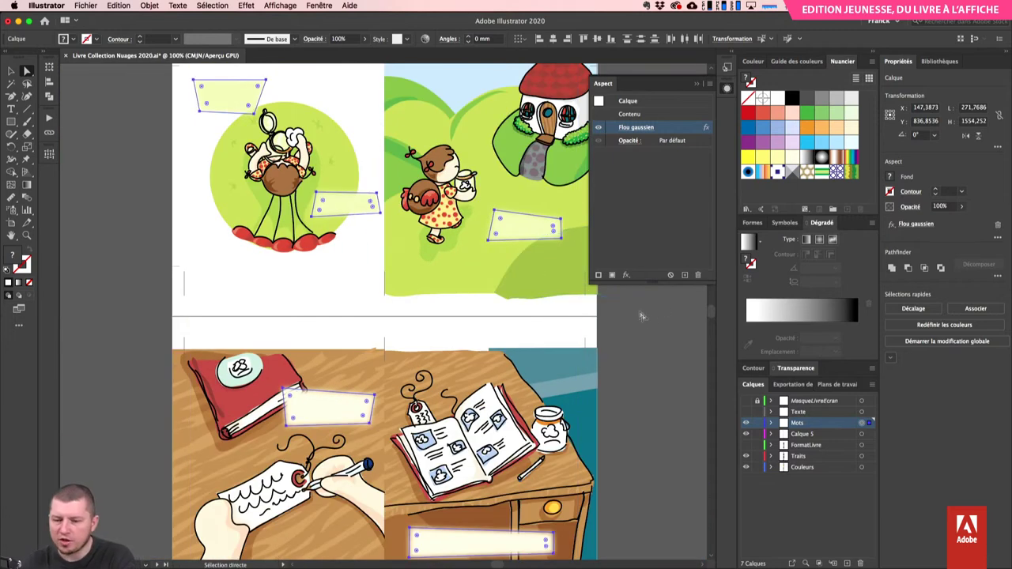
click(663, 331)
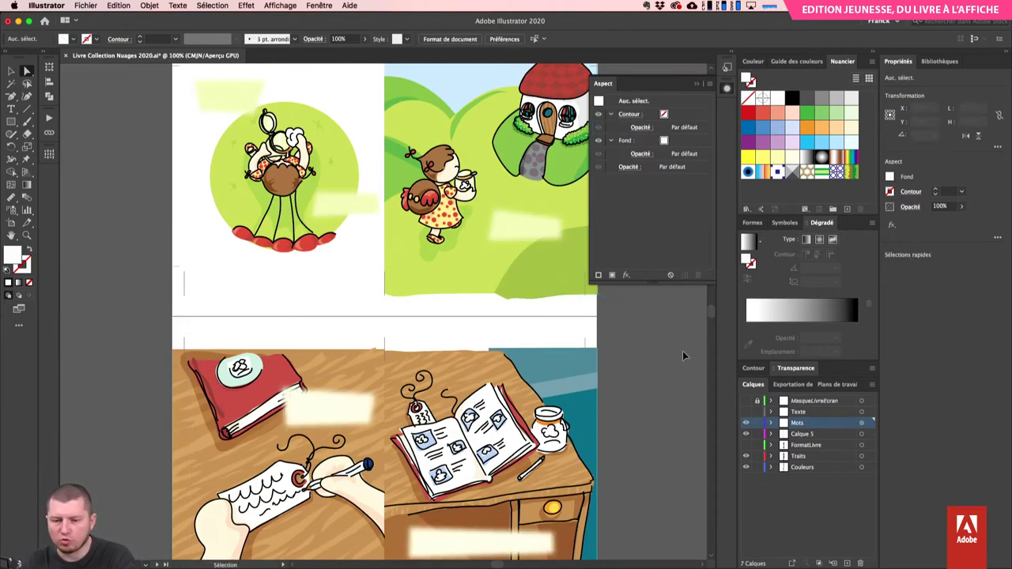
key(super+s)
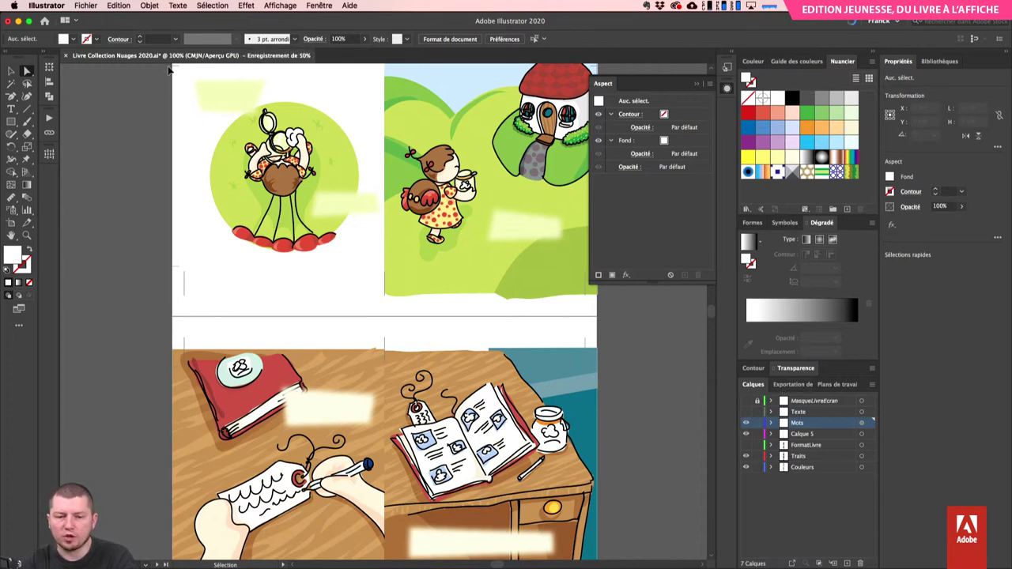
- Switch to InDesign, expand the Livre Collection Nuages 2020.ai links, and start updating the modified links
key(super+Tab)
click(274, 293)
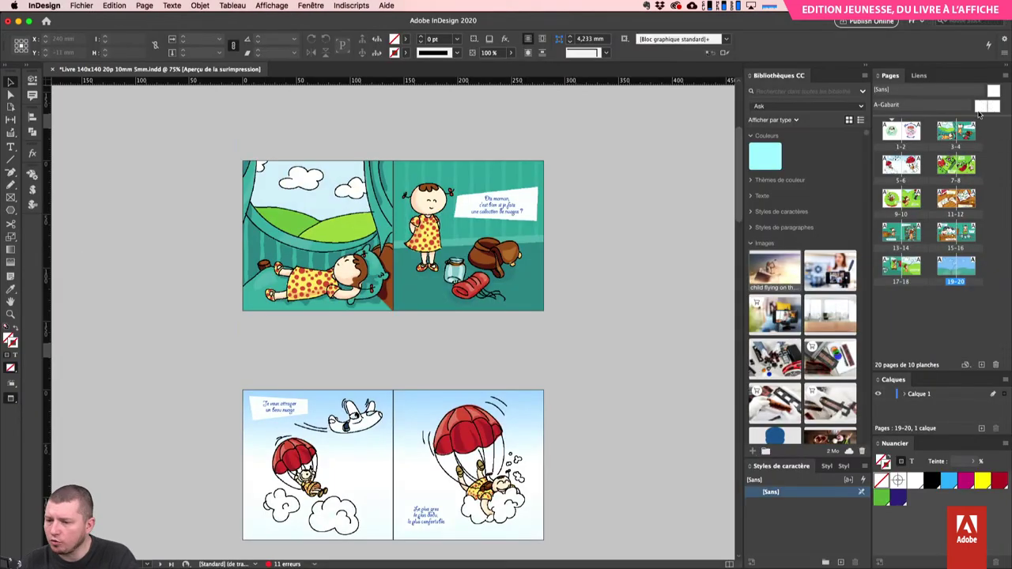
click(917, 75)
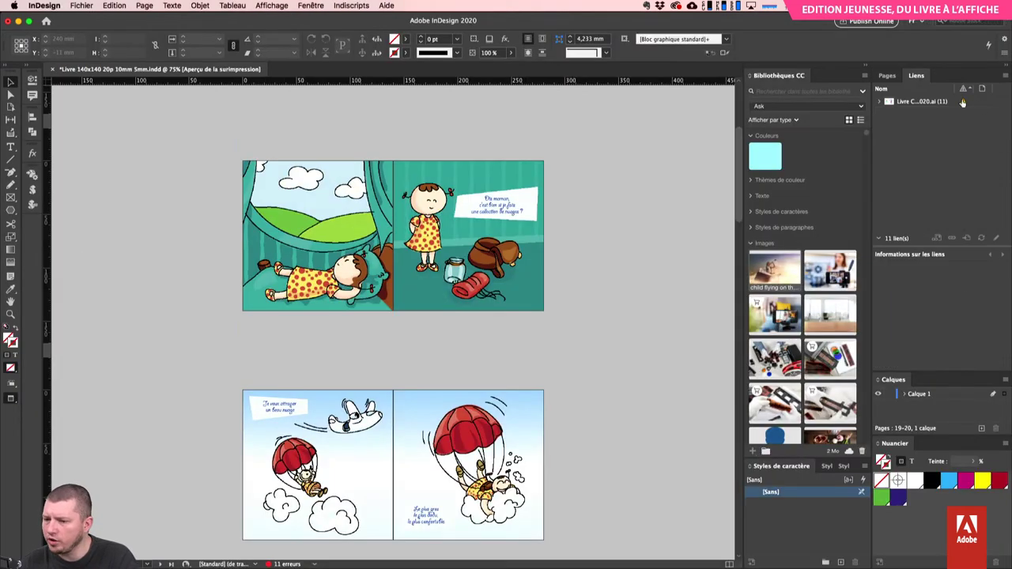
click(879, 101)
click(963, 102)
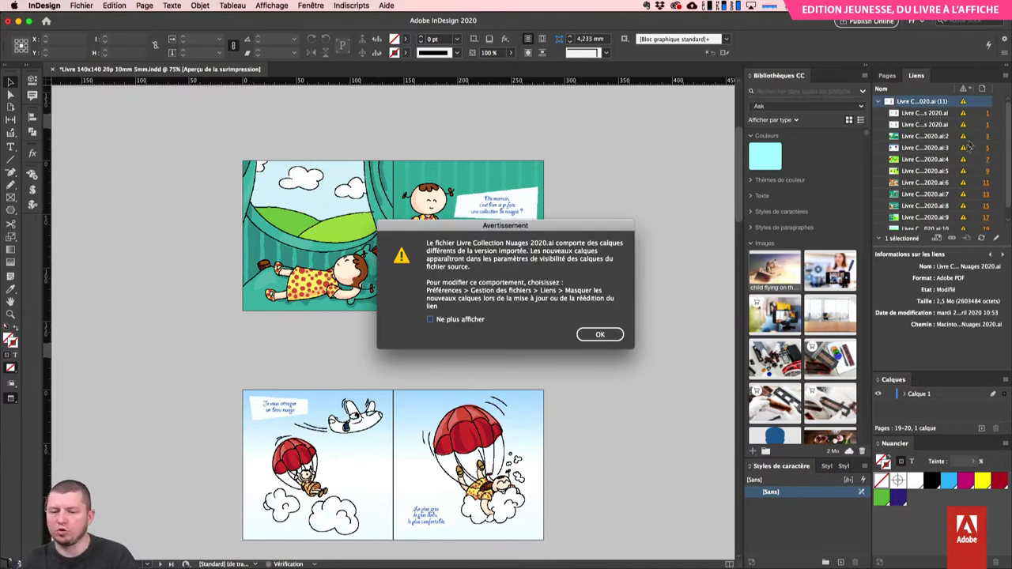
- Finish updating the Livre Collection Nuages 2020.ai links by accepting each layer-difference warning, and review the refreshed first spreads
click(603, 336)
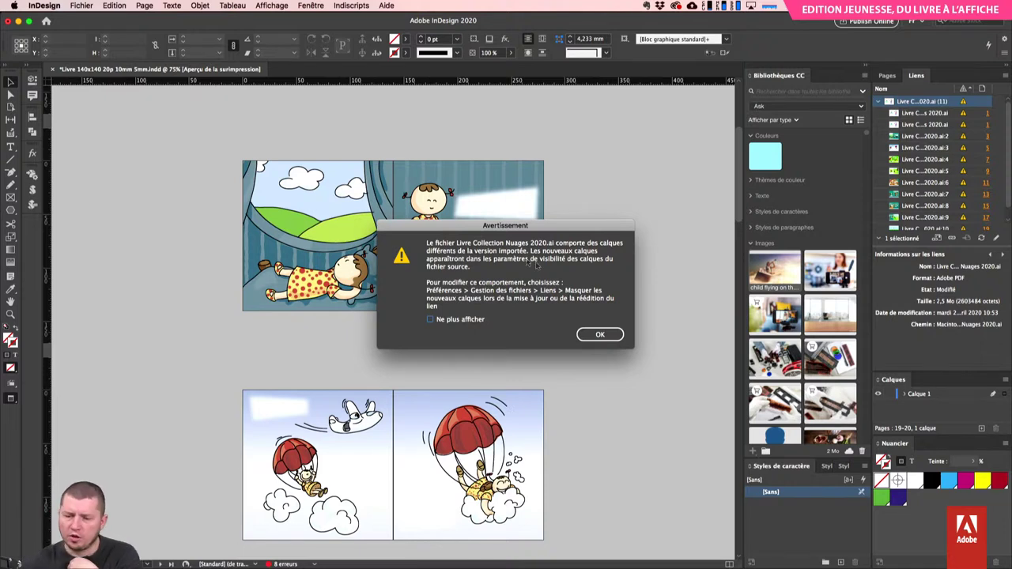
click(582, 332)
click(604, 335)
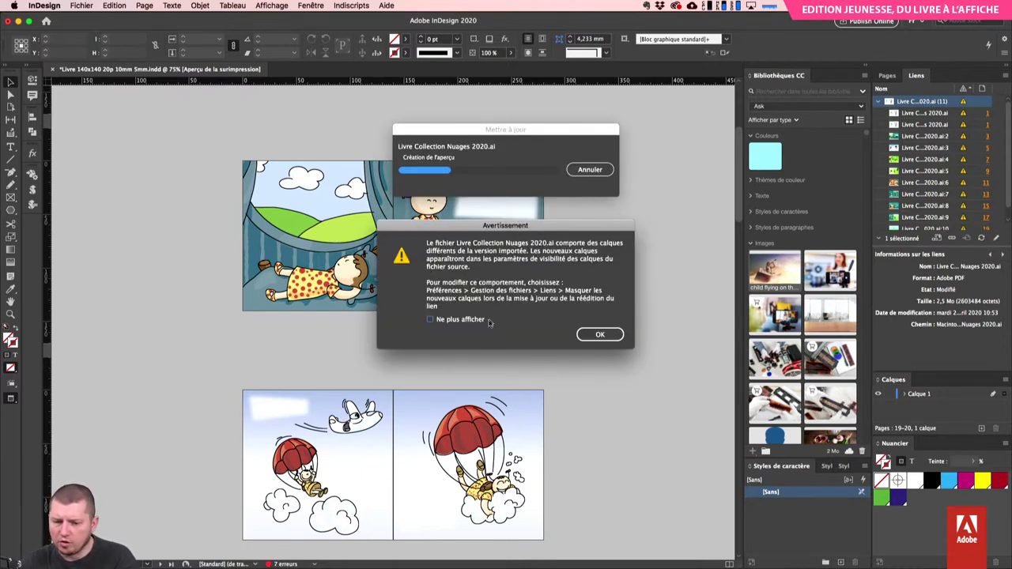
click(595, 336)
click(581, 334)
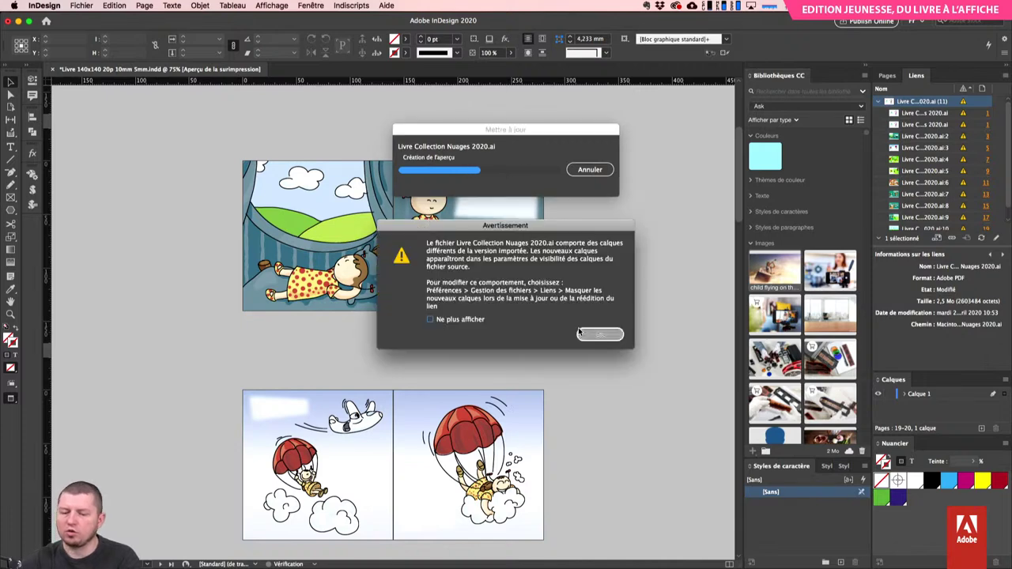
click(581, 333)
click(580, 333)
click(579, 333)
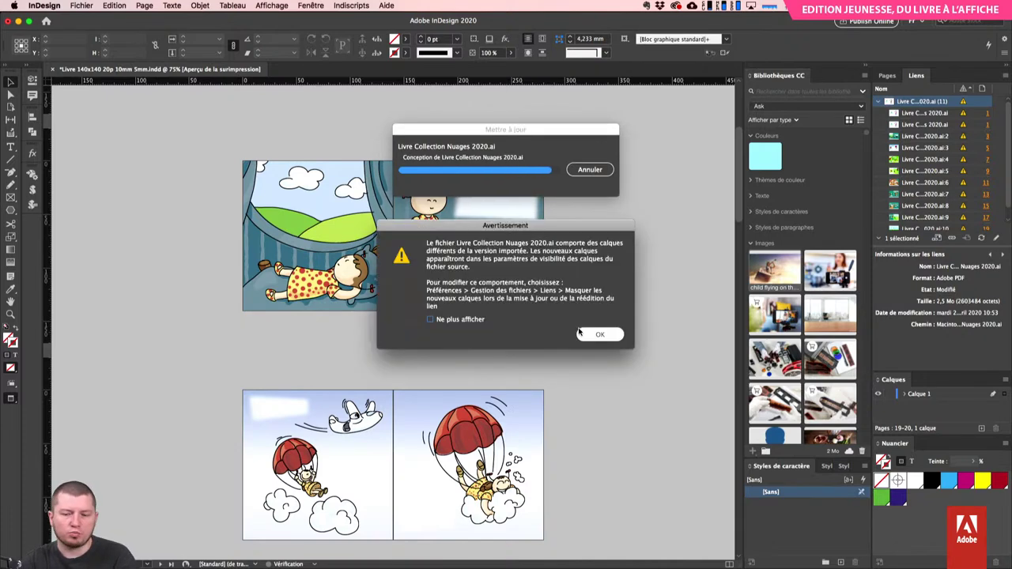
click(580, 333)
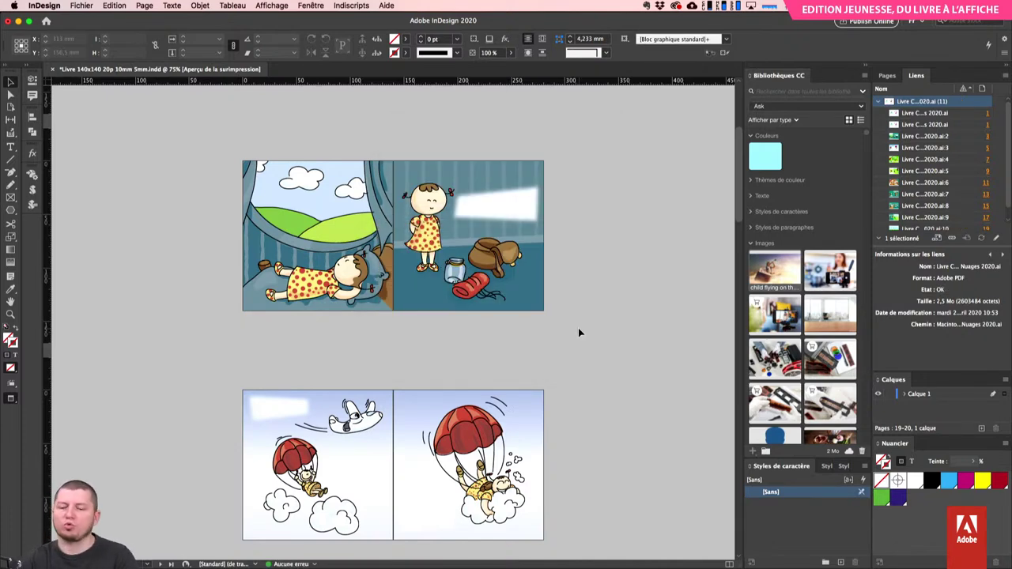
scroll(609, 166, up, 5)
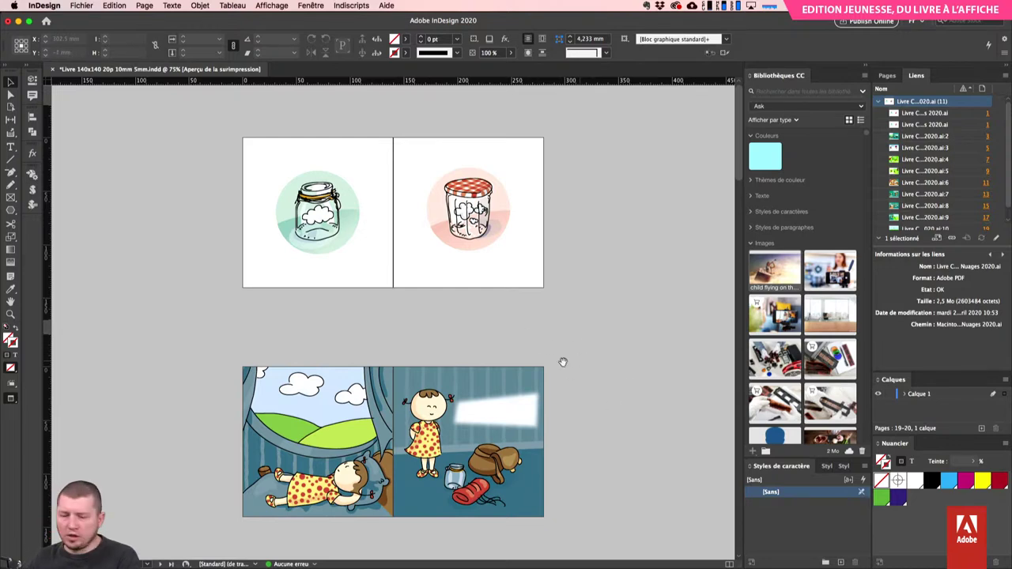
scroll(563, 362, down, 4)
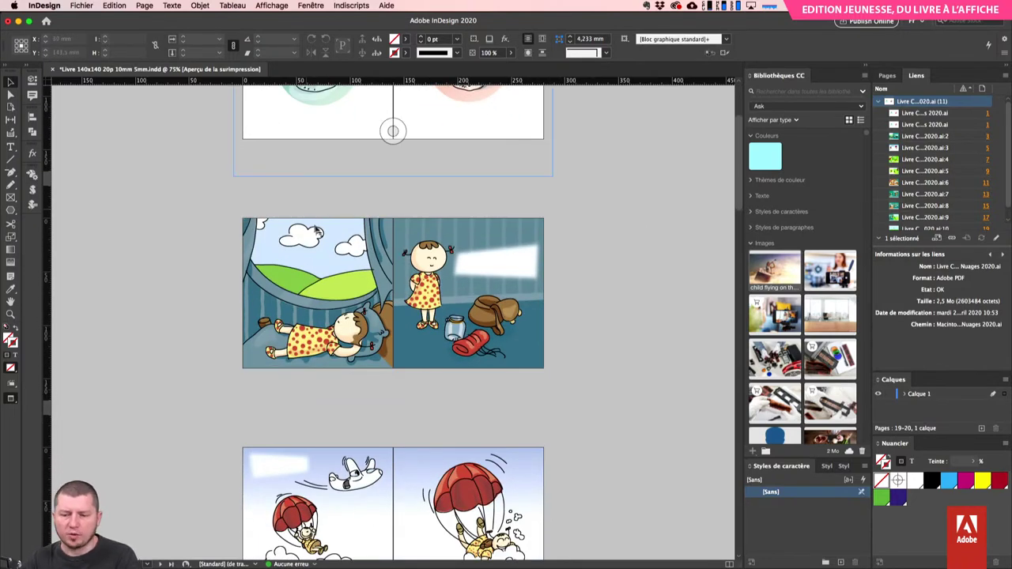
- Switch to Illustrator, make the Texte layer visible, and bring the book's first story spreads into view as a reading reference
key(super+Tab)
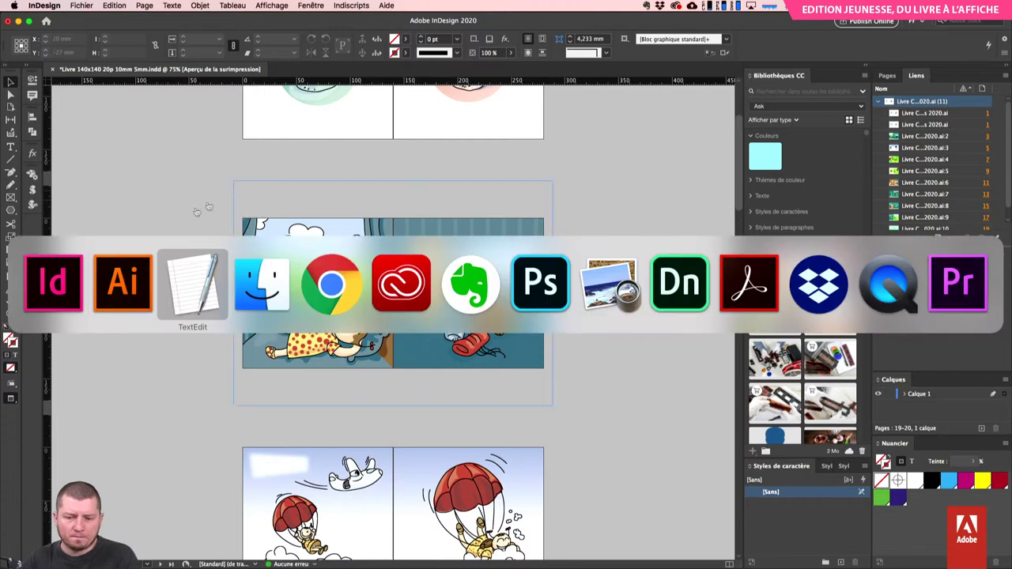
click(37, 297)
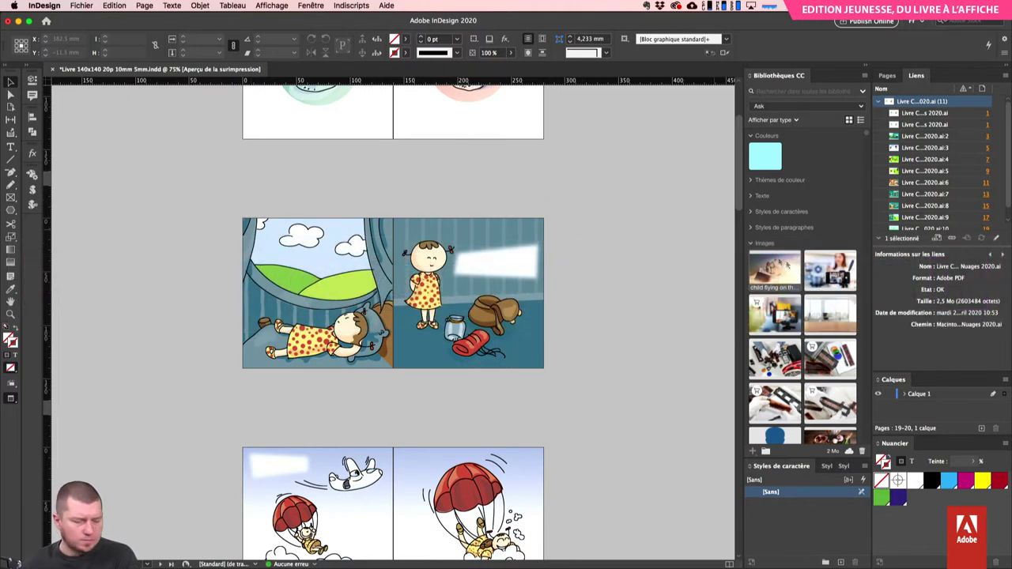
key(super+Tab)
click(133, 280)
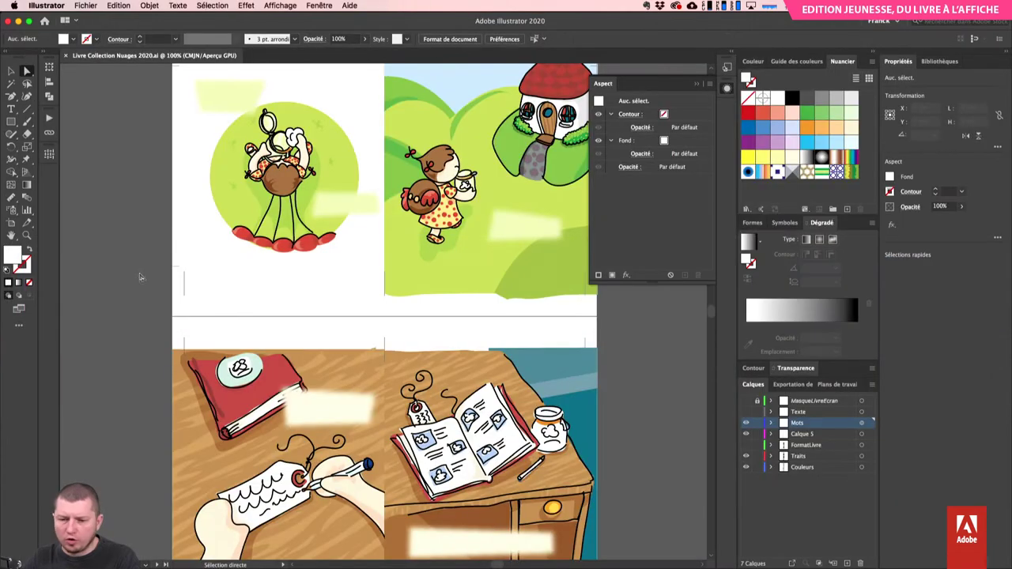
click(746, 411)
click(745, 434)
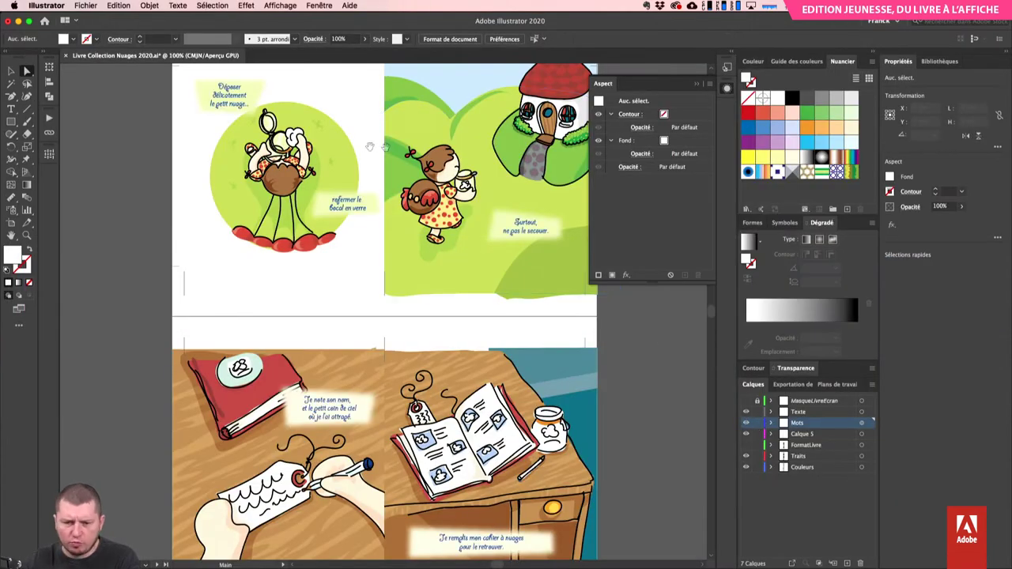
scroll(372, 221, up, 15)
scroll(477, 371, up, 2)
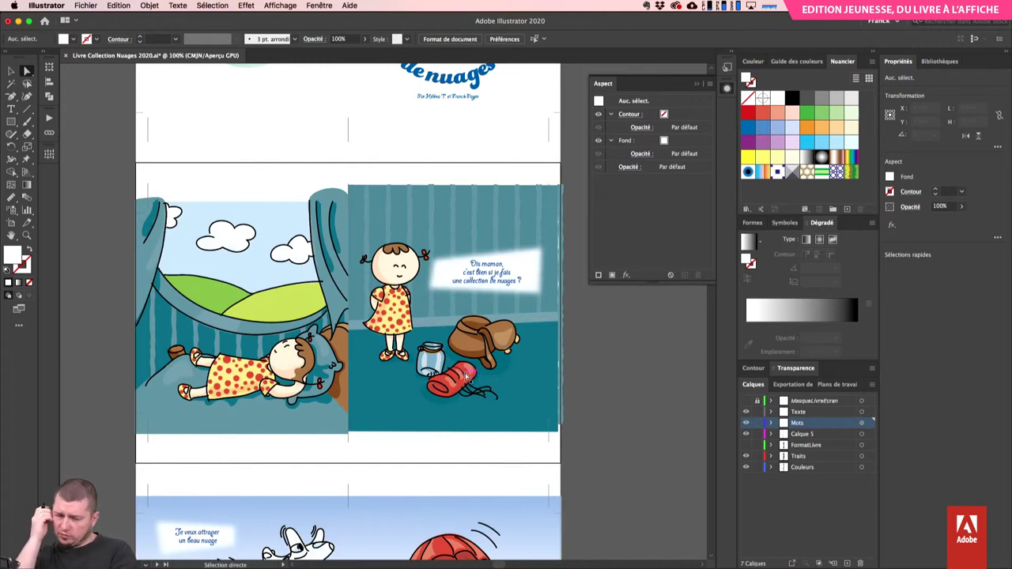
scroll(477, 354, down, 3)
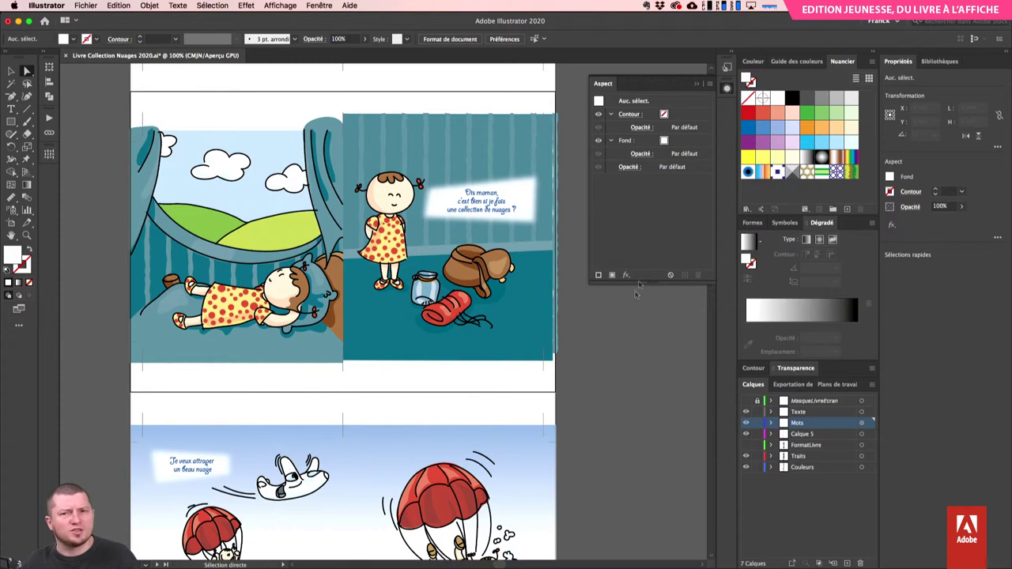
scroll(506, 198, down, 2)
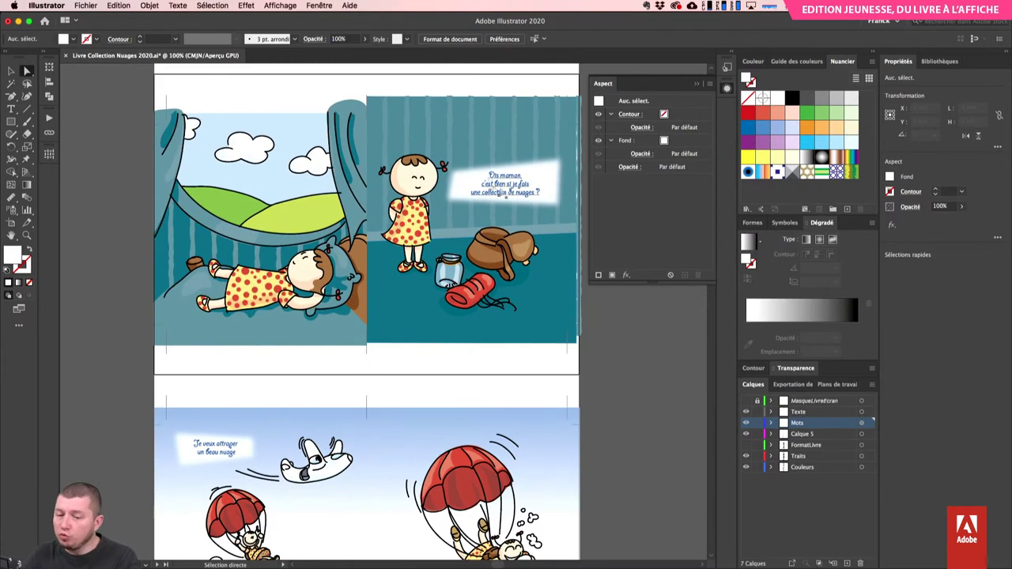
scroll(427, 388, down, 5)
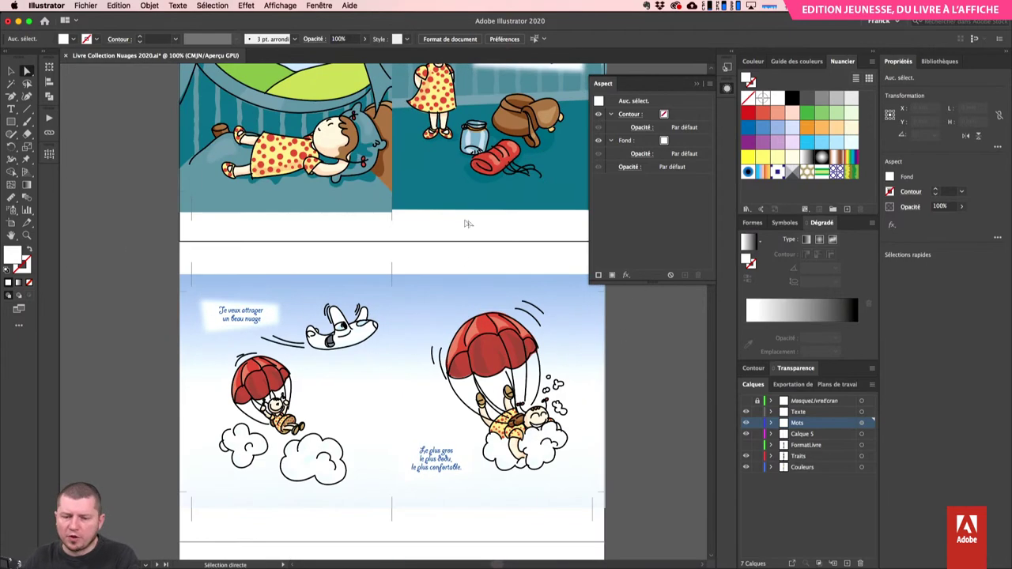
- Switch to Livre Collection Nuages 2020.txt in TextEdit, enlarge its text, and move and widen its window for easier editing
key(super+Tab)
key(super+Tab)
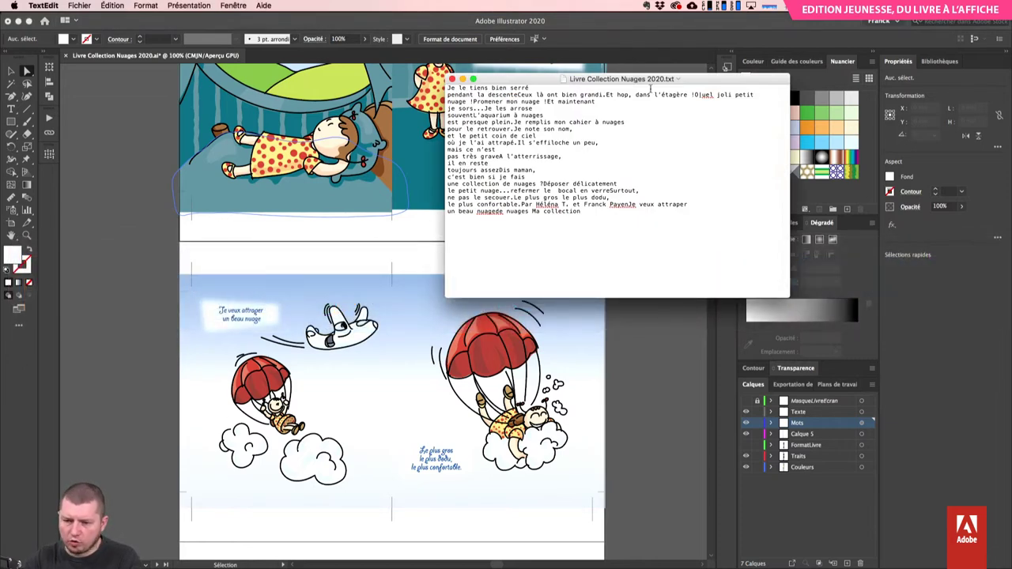
key(super+plus)
key(super+plus)
key(super+plus)
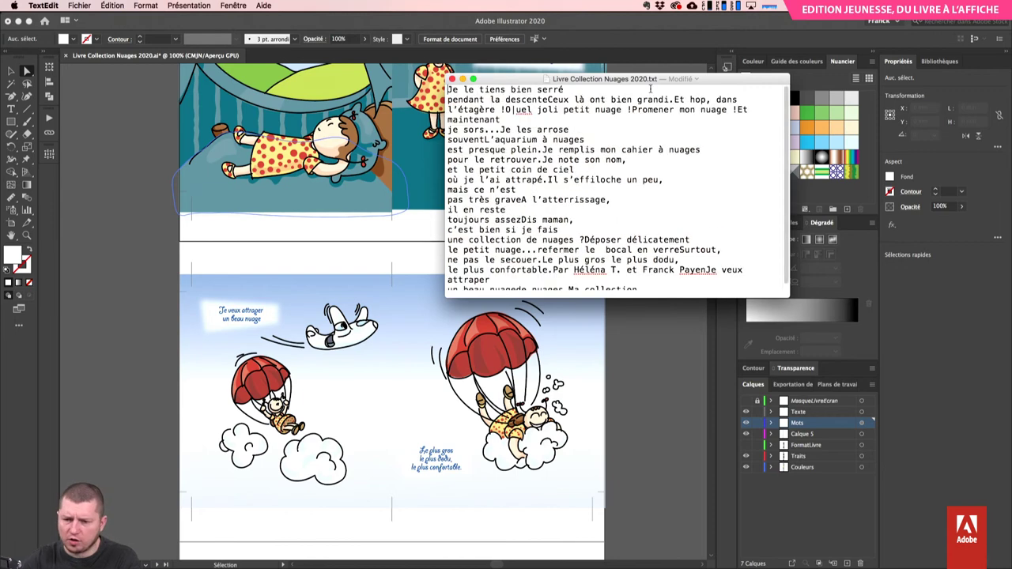
drag(567, 77, 401, 48)
drag(625, 270, 705, 437)
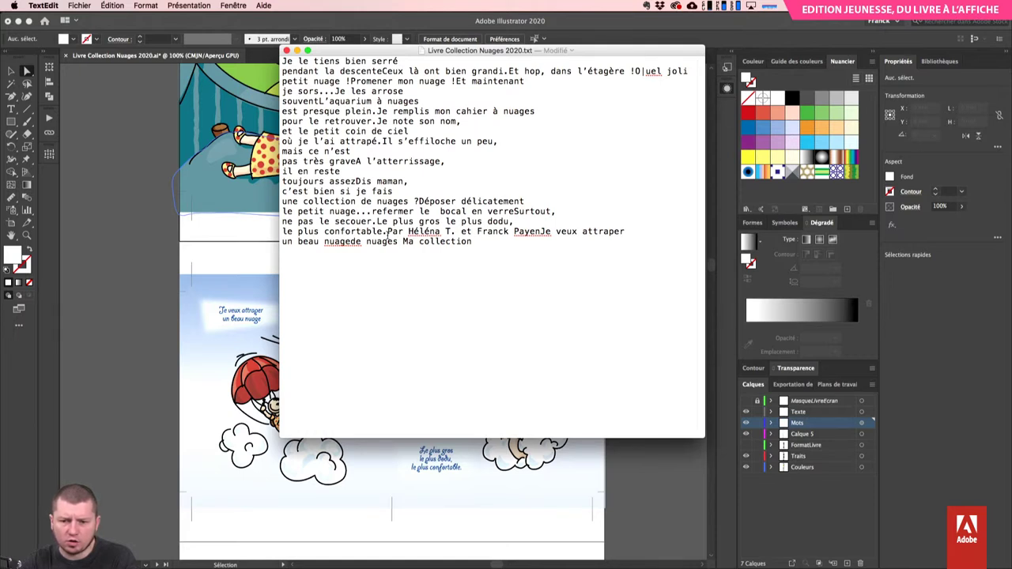
- Detach the title fragments from the end of the story text and reassemble them on a separate line as "Ma collection de nuages"
key(Return)
key(Return)
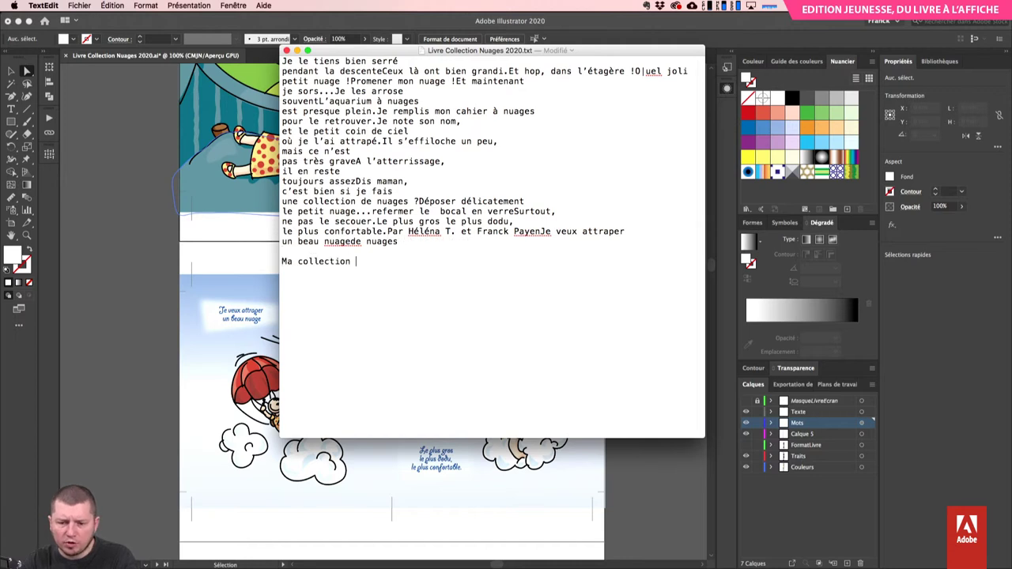
click(349, 241)
key(Return)
key(Return)
key(shift+Down)
key(super+x)
click(356, 271)
key(super+v)
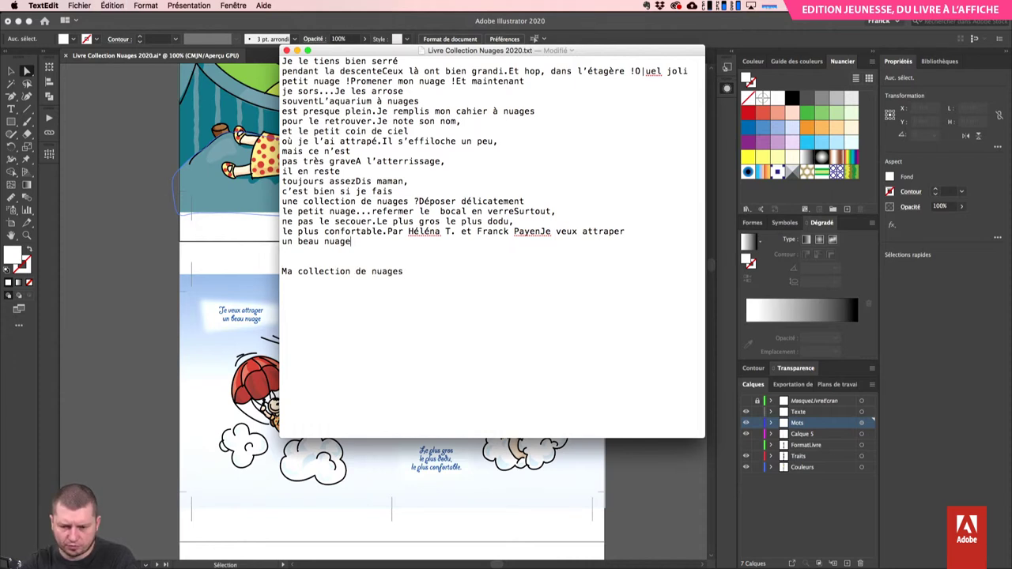
- Move the author credit below the title, followed by the passage "Dis maman, c'est bien si je fais une collection de nuages ?"
drag(540, 231, 387, 231)
key(super+x)
click(409, 271)
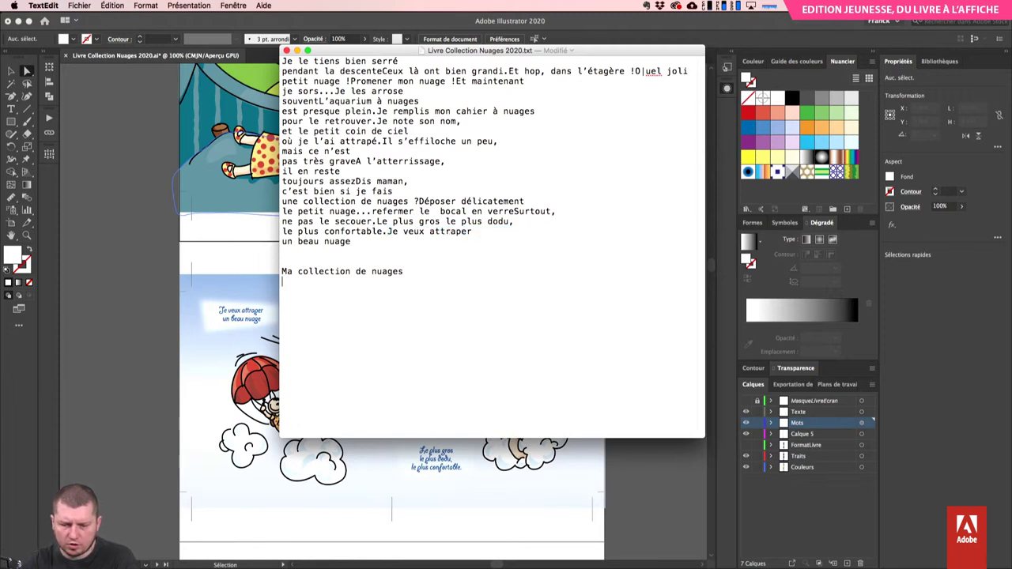
key(super+v)
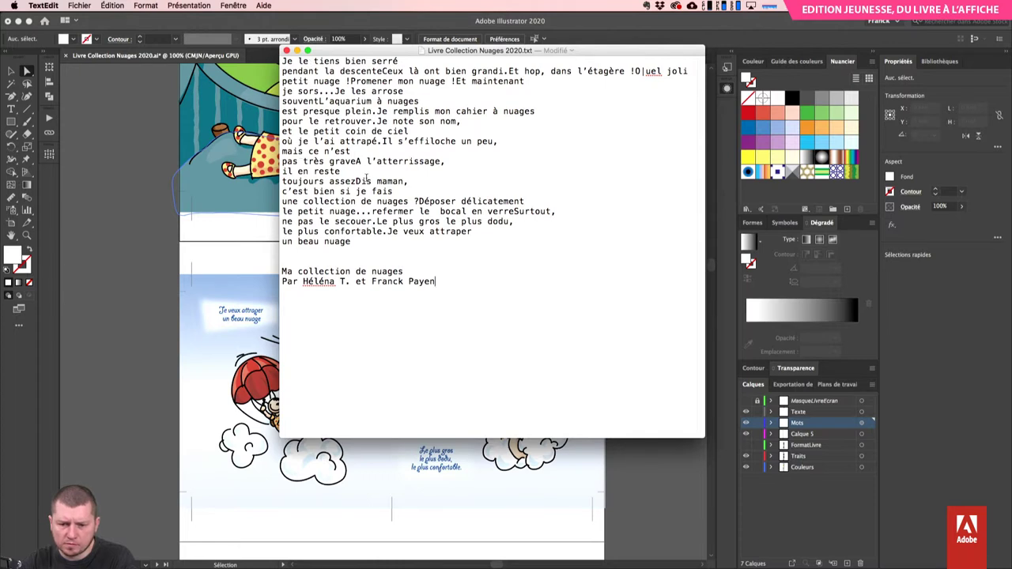
drag(356, 181, 415, 200)
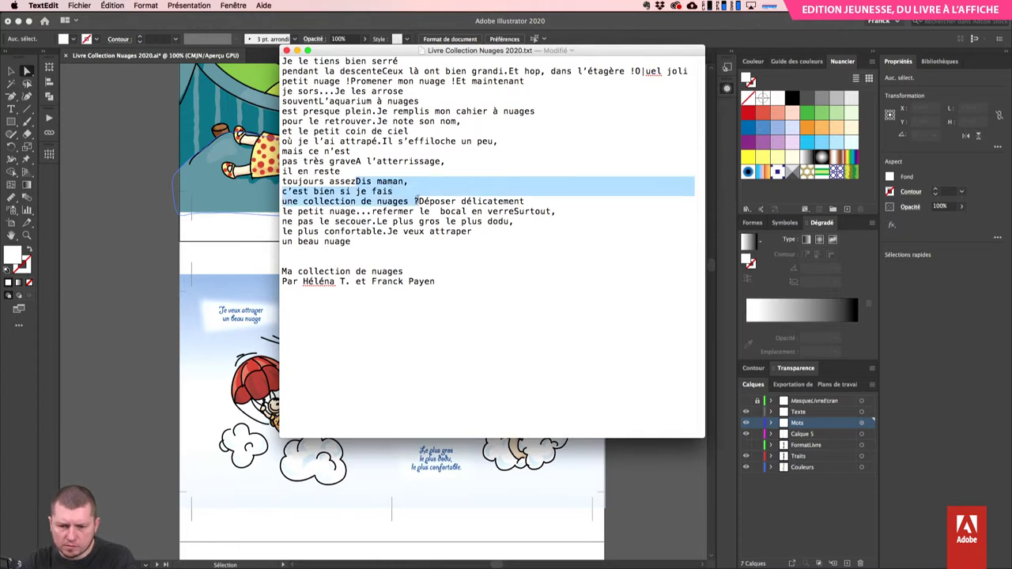
key(super+x)
key(super+v)
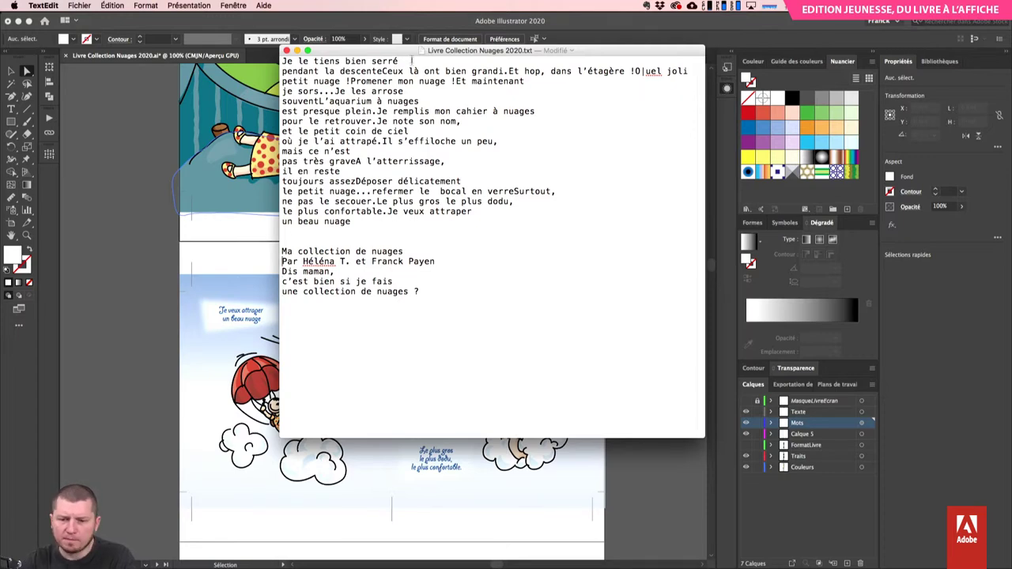
- Move the text window clear of the artwork and relocate "Je veux attraper un beau nuage" after the "Dis maman" passage
drag(412, 51, 648, 77)
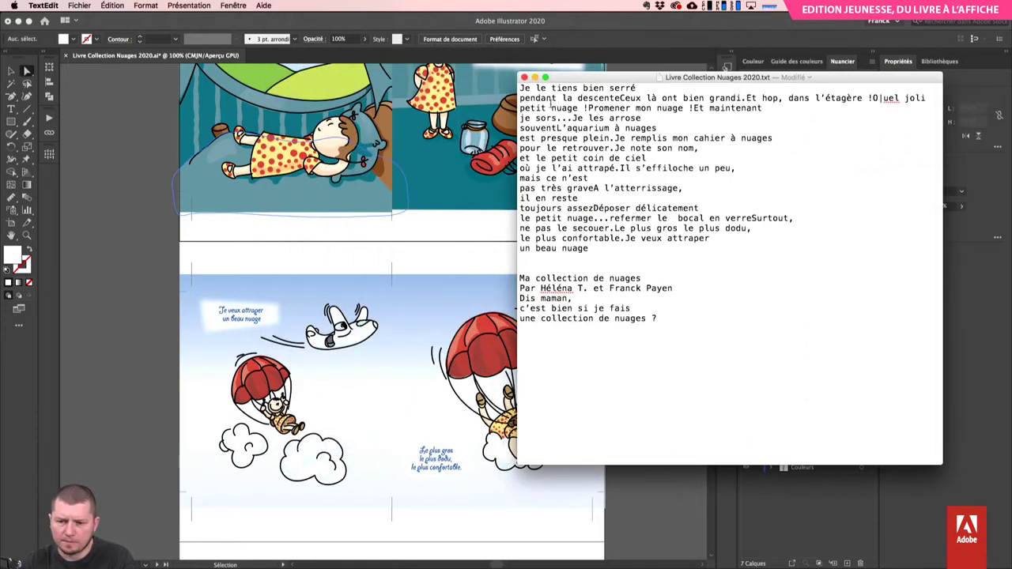
click(530, 167)
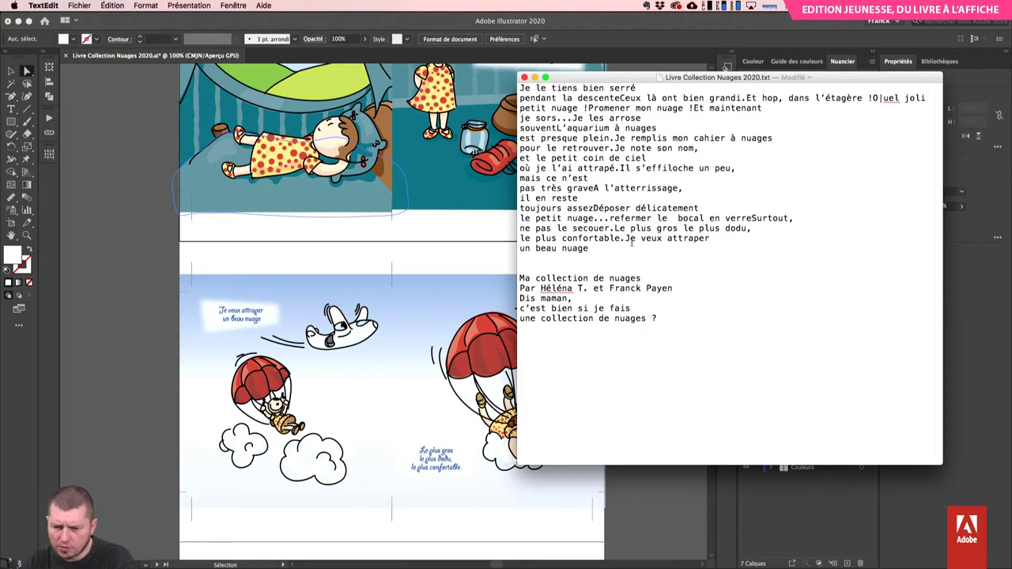
drag(626, 239, 637, 265)
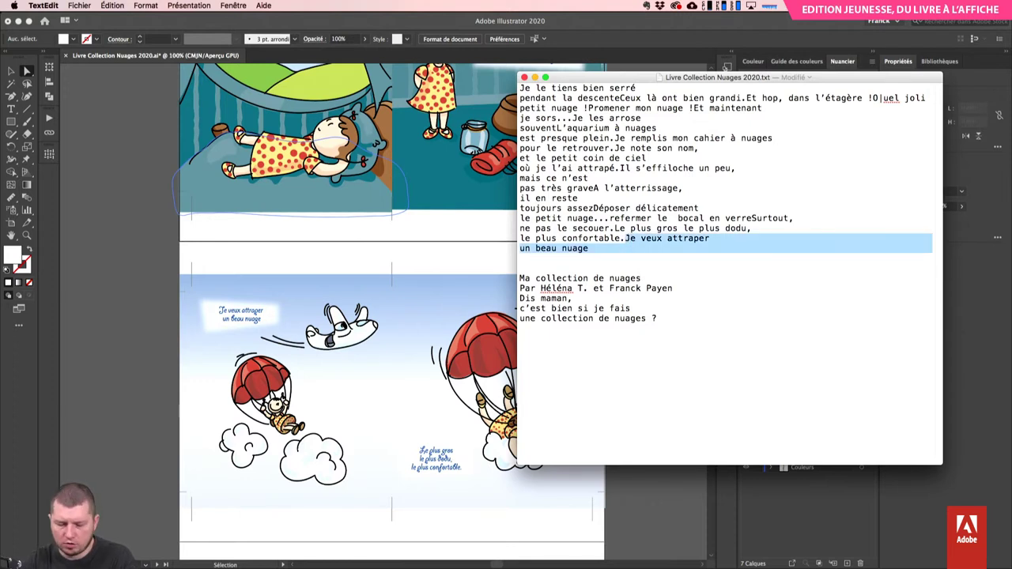
key(super+x)
click(517, 308)
key(super+v)
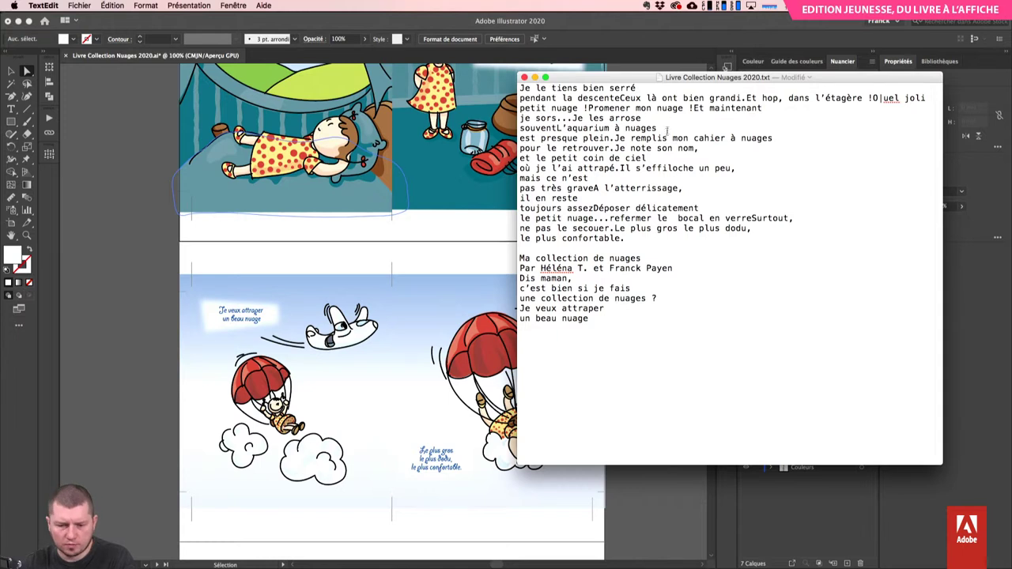
- Move "Le plus gros le plus dodu, le plus confortable." to the end of the reordered text
drag(614, 228, 629, 239)
key(super+x)
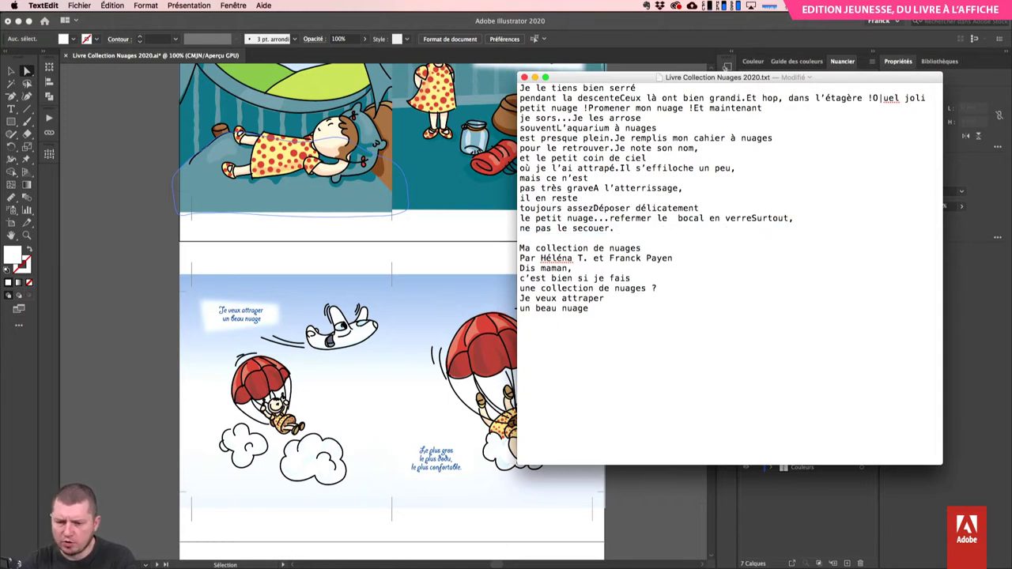
key(super+v)
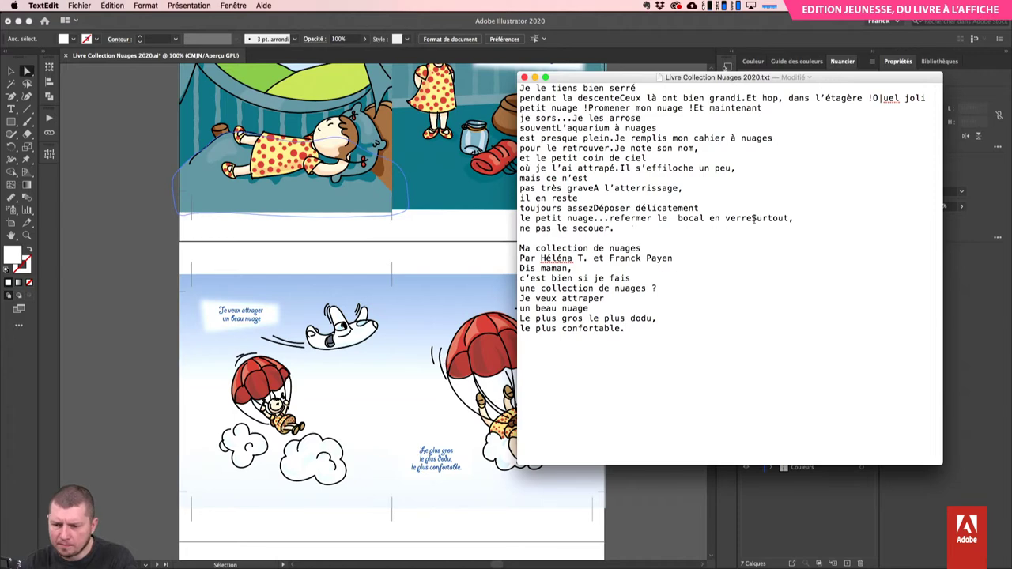
- Check the next spread in the artwork and move "Je le tiens bien serré pendant la descente" to the end of the reordered text
drag(751, 218, 615, 229)
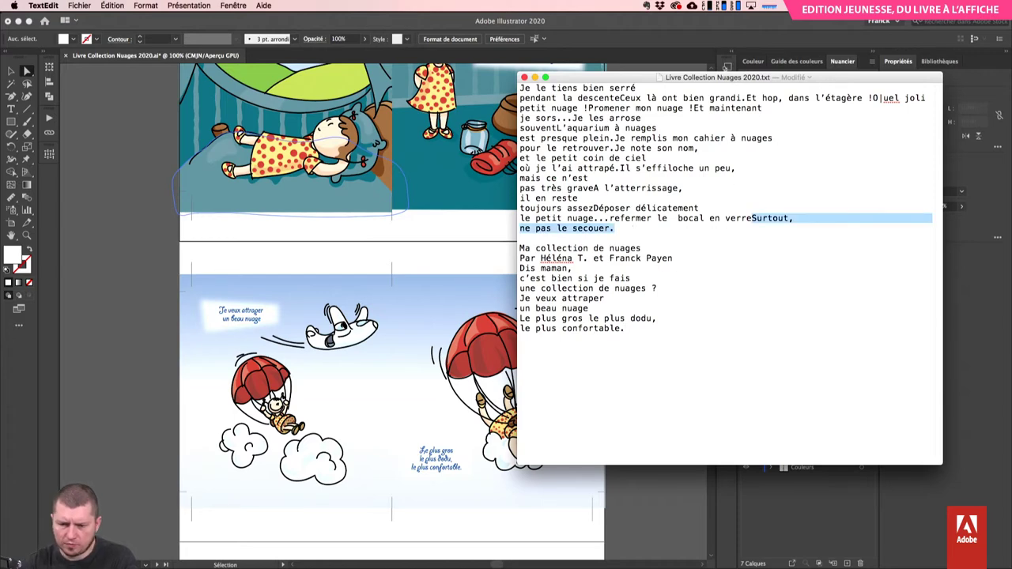
scroll(355, 379, down, 10)
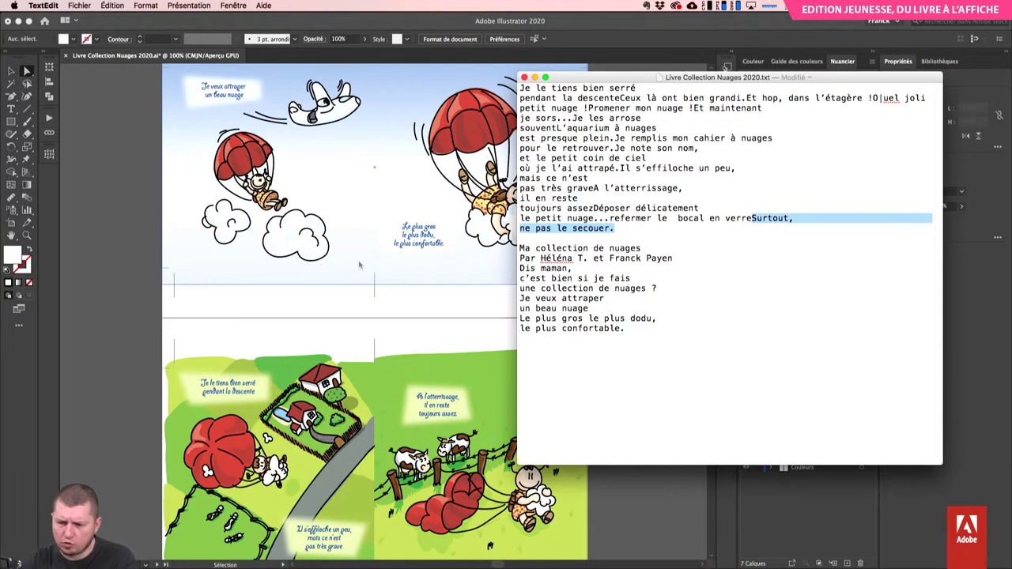
drag(656, 118, 725, 110)
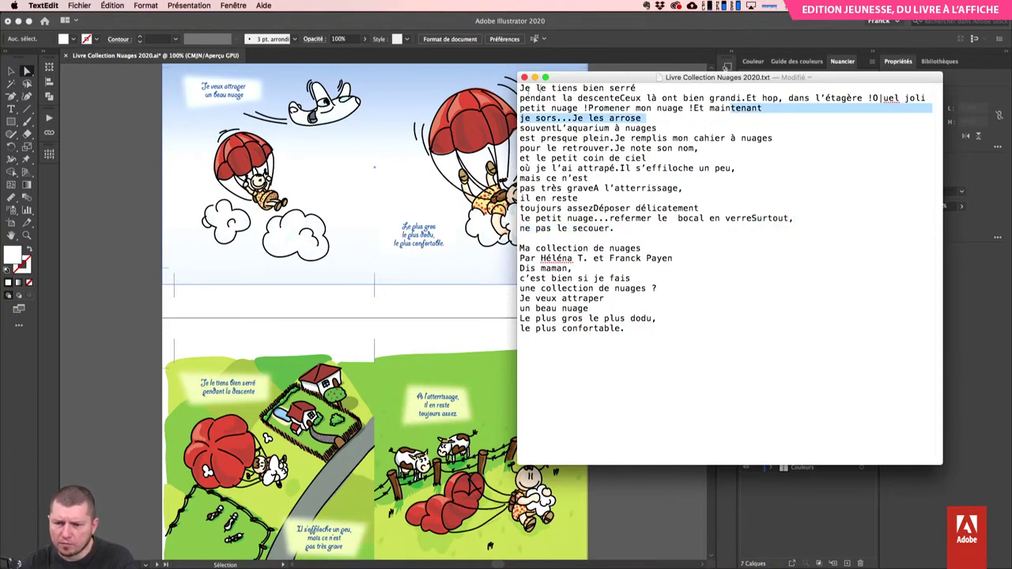
drag(518, 88, 639, 98)
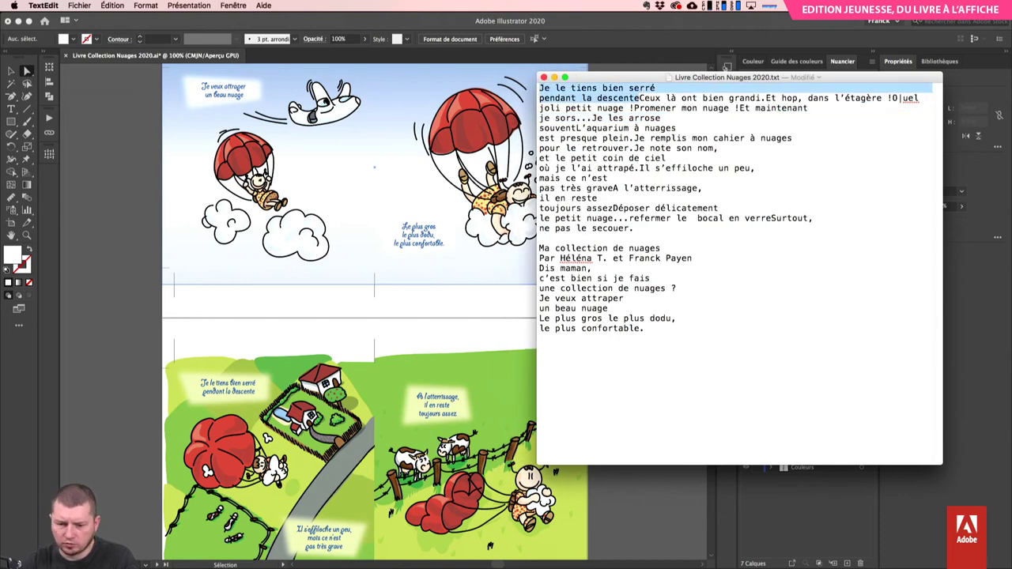
key(super+x)
click(686, 359)
key(Return)
key(super+v)
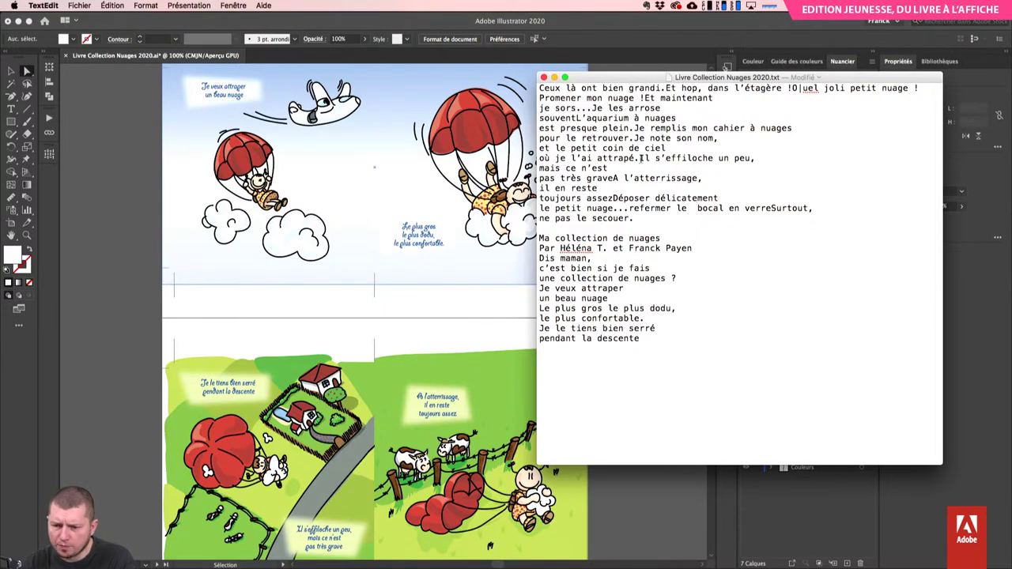
- Move the sentence "Il s'effiloche un peu, mais ce n'est pas très grave" to the end of the story text
click(638, 157)
key(Return)
key(shift+Down)
key(shift+Down)
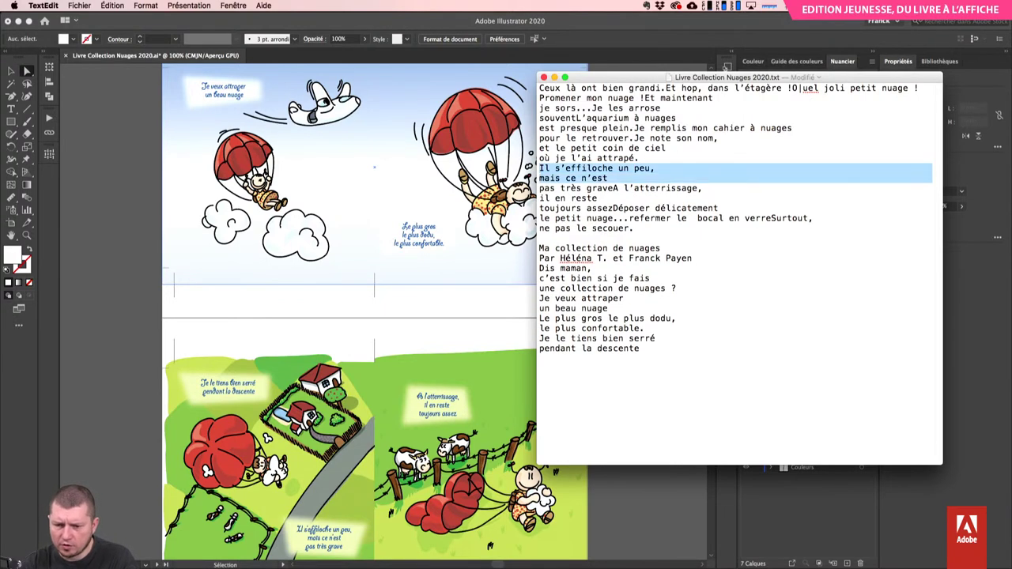
key(shift+Right)
key(shift+Right)
key(shift+Right)
key(shift+Right)
key(shift+Right)
key(shift+Right)
key(shift+Right)
key(shift+Right)
key(shift+Right)
key(shift+Right)
key(shift+Right)
key(shift+Right)
key(shift+Right)
key(shift+Right)
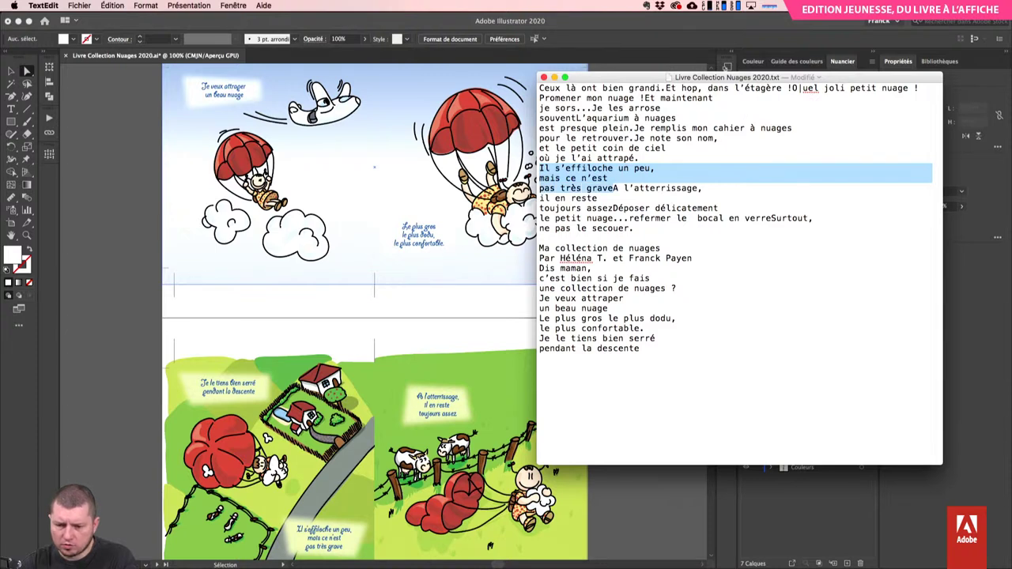
key(BackSpace)
key(super+v)
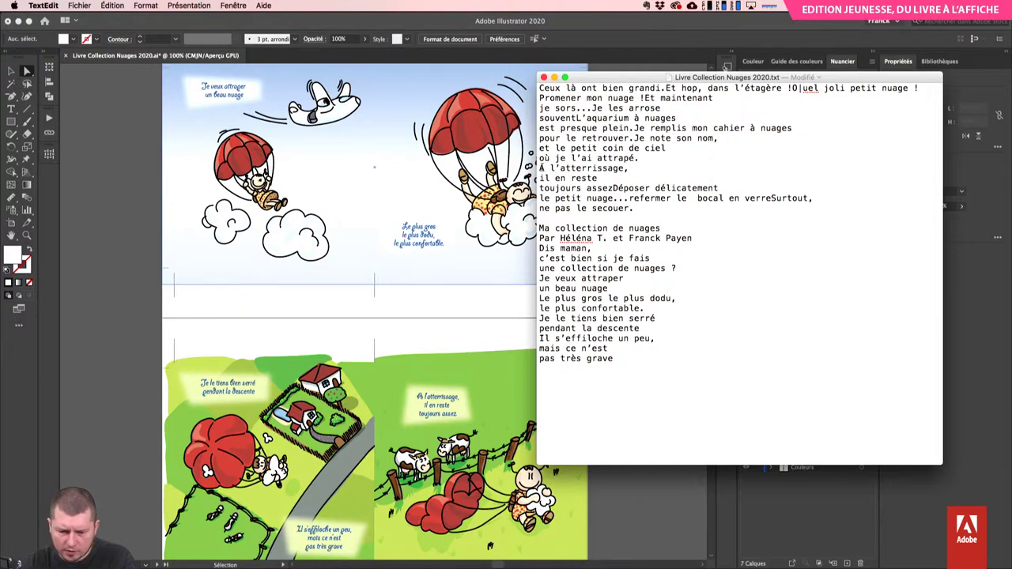
- Move "A l'atterrissage, il en reste toujours assez" onto a new line at the end of the text
drag(540, 168, 614, 186)
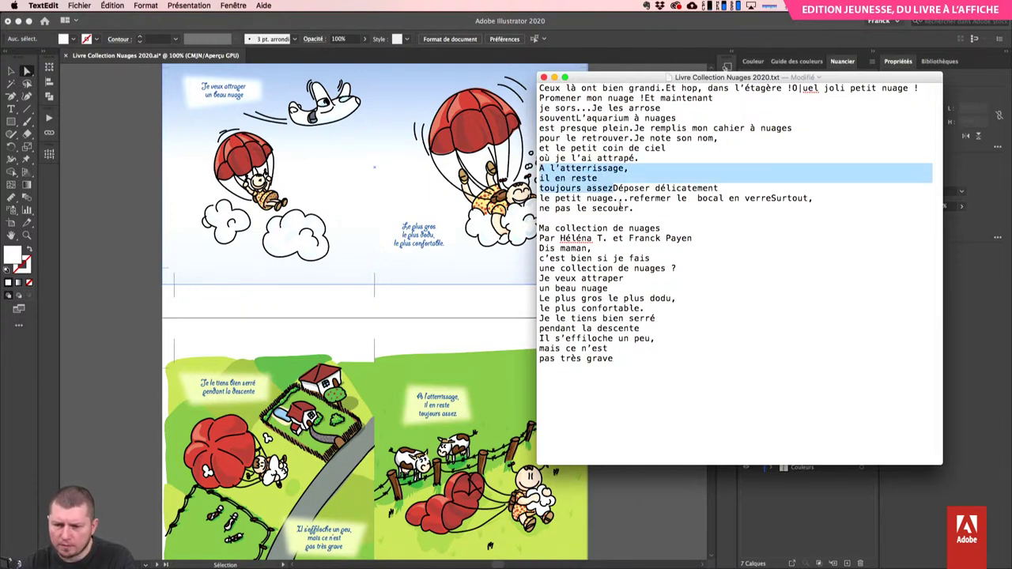
key(super+x)
click(633, 364)
key(Return)
key(super+v)
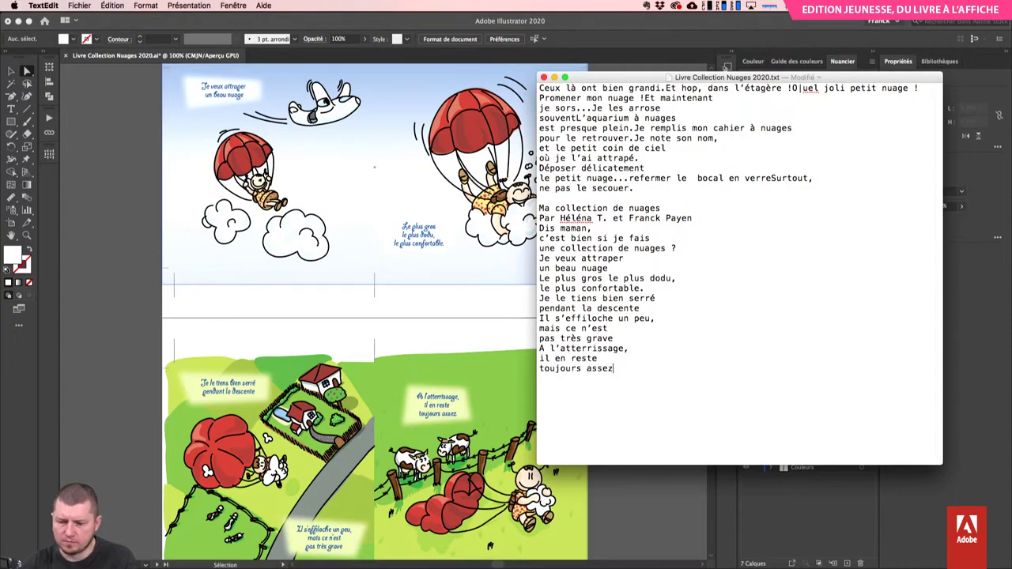
- Move "Déposer délicatement le petit nuage..." onto a new line below "toujours assez", following the book's page order
scroll(410, 404, down, 5)
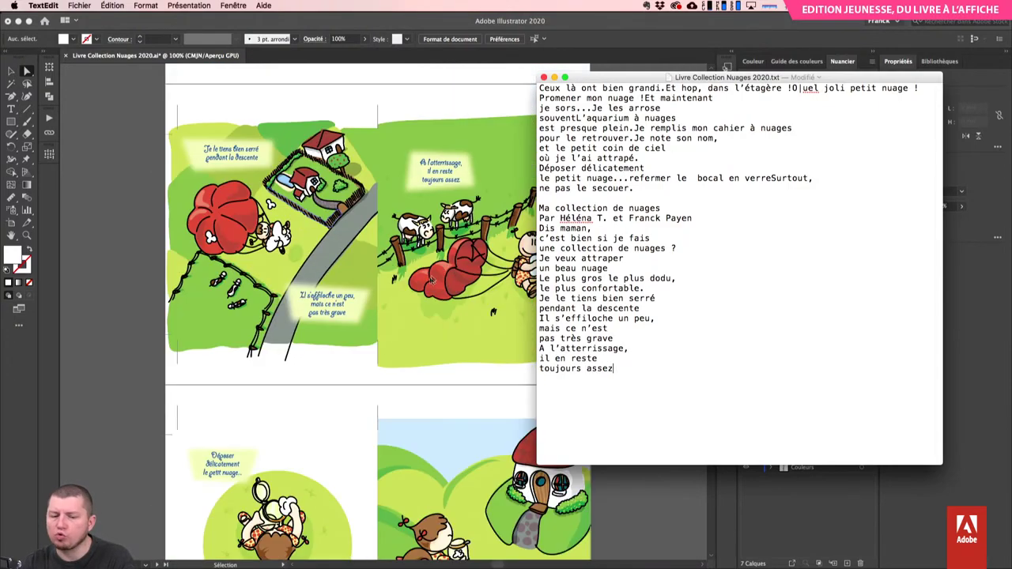
scroll(431, 278, down, 3)
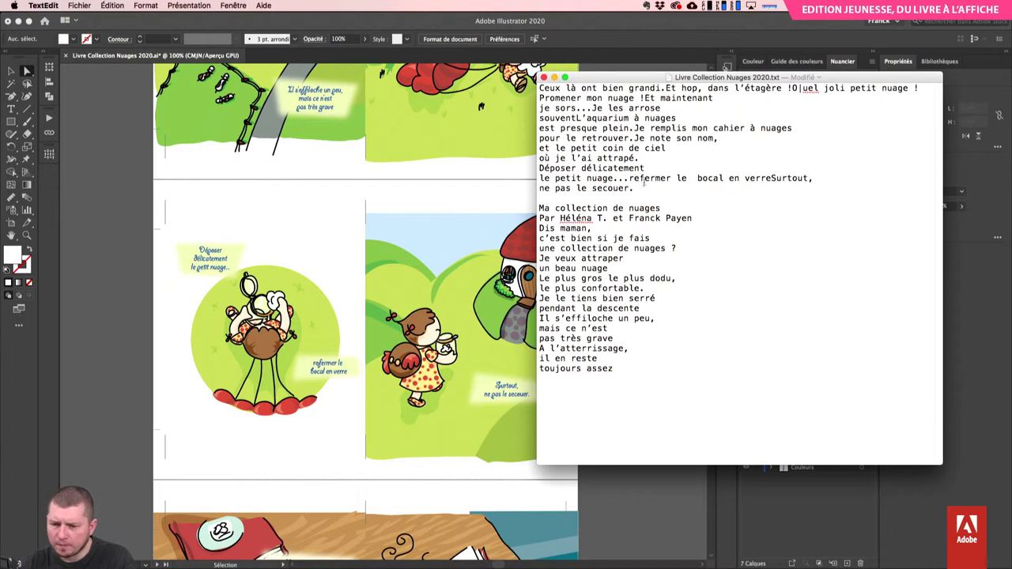
drag(540, 168, 629, 178)
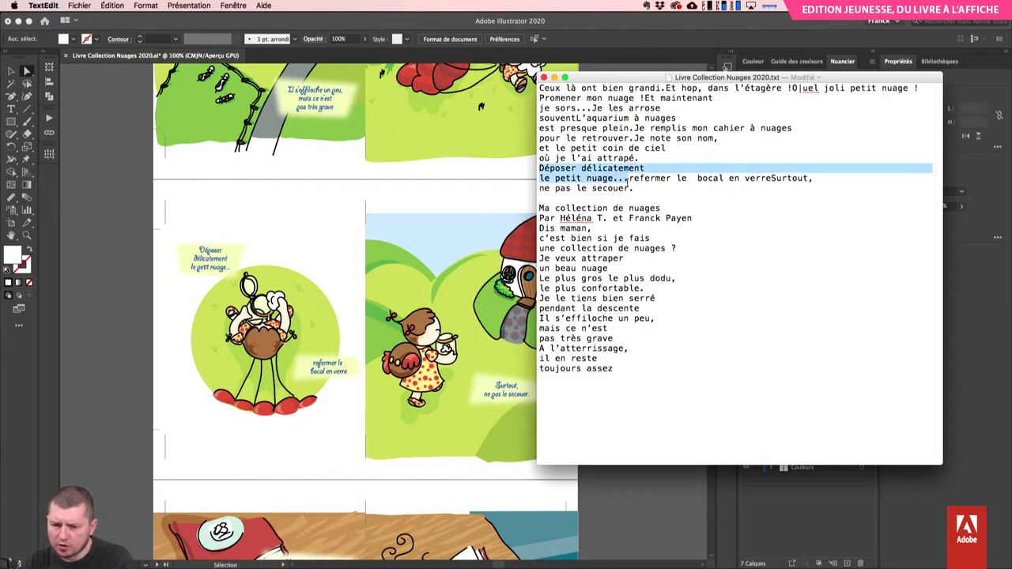
key(BackSpace)
key(Return)
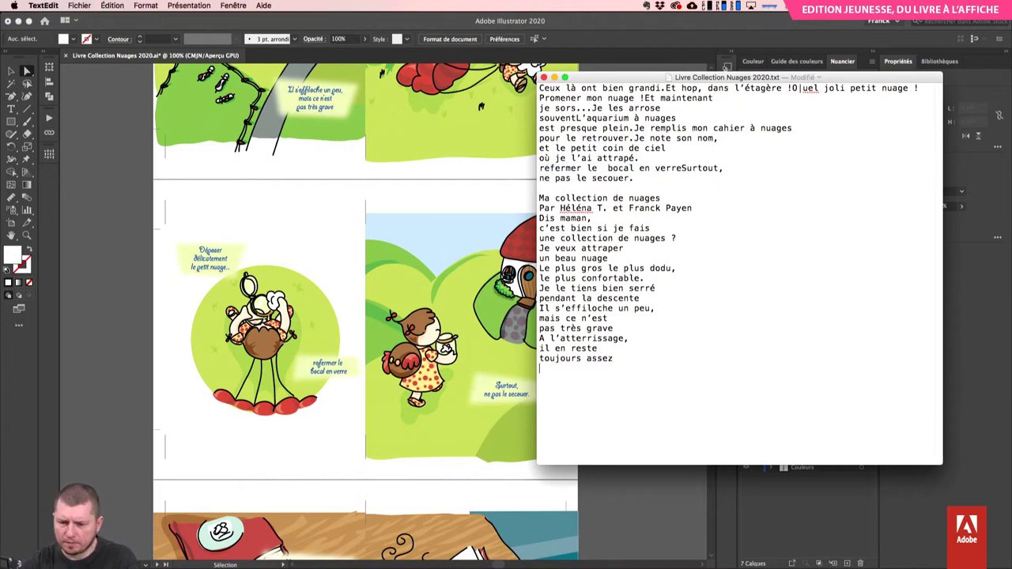
key(super+v)
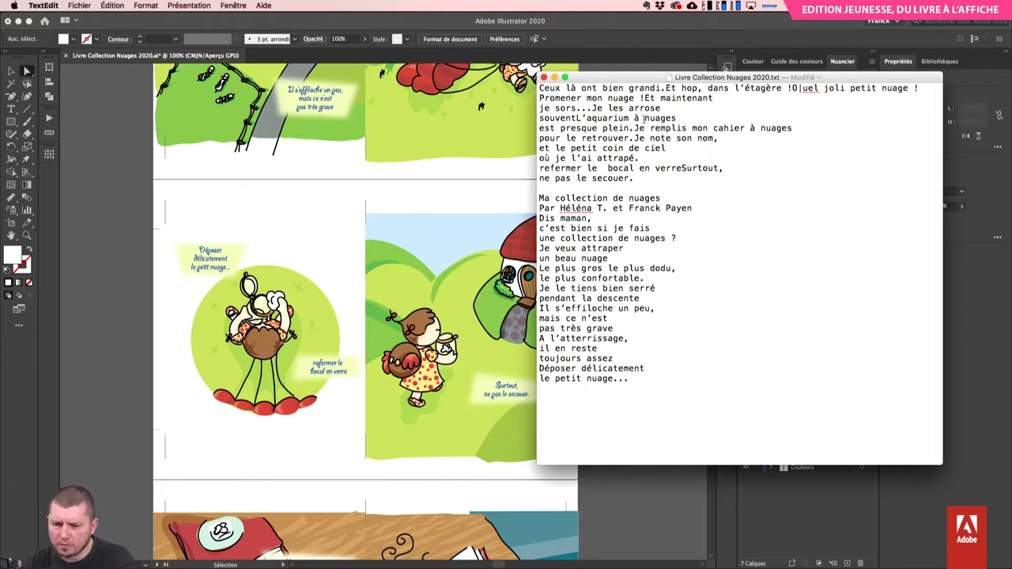
- Move "refermer le bocal en verre" onto a new line below "le petit nuage..."
drag(540, 168, 674, 169)
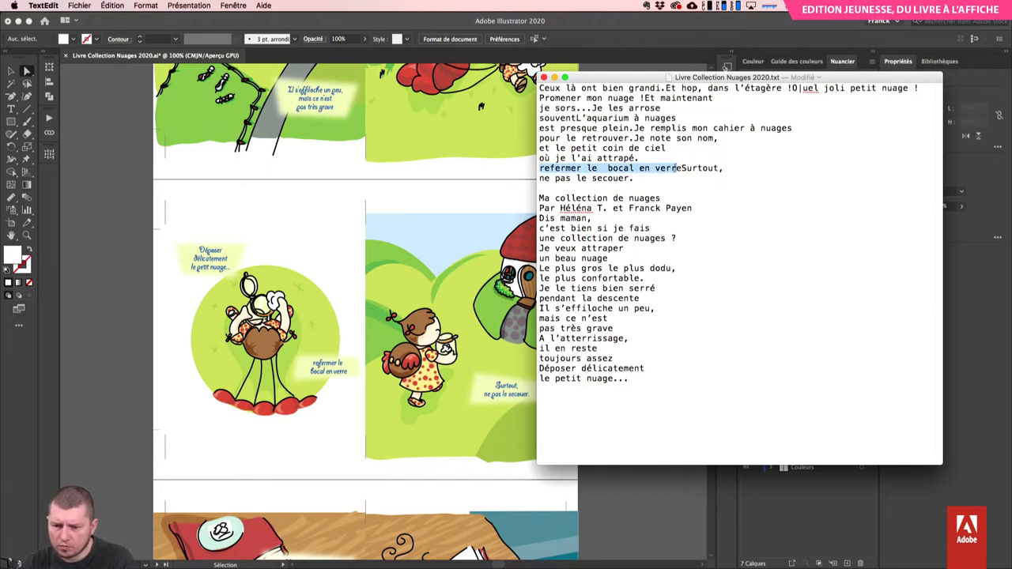
key(BackSpace)
key(Return)
key(super+v)
- Move "Surtout, ne pas le secouer." to the end of the text, separated from the preceding line
drag(542, 170, 639, 187)
key(BackSpace)
key(Return)
key(super+v)
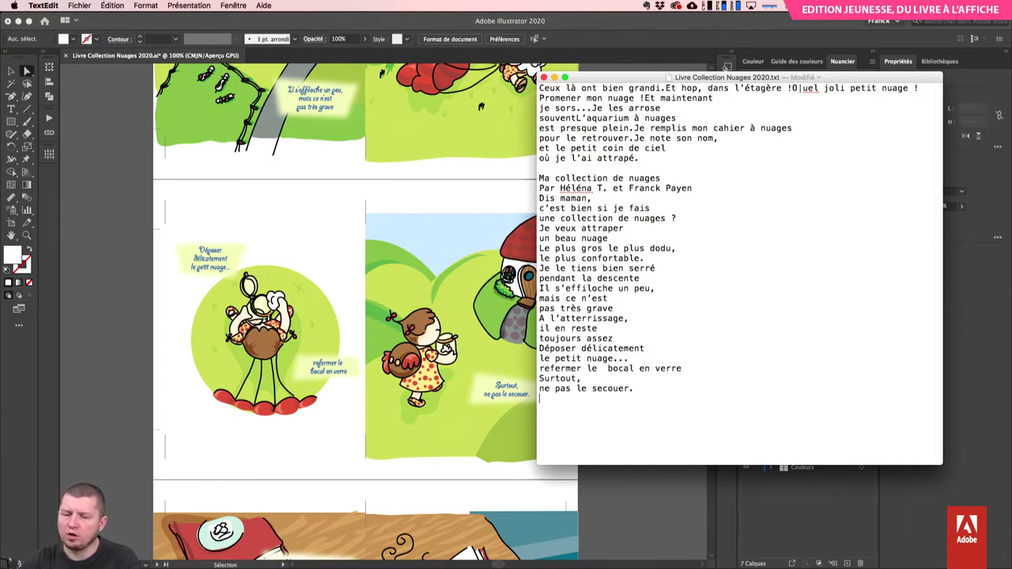
- Move "Je note son nom, et le petit coin de ciel où je l'ai attrapé." below "ne pas le secouer."
scroll(444, 278, down, 4)
scroll(443, 279, down, 4)
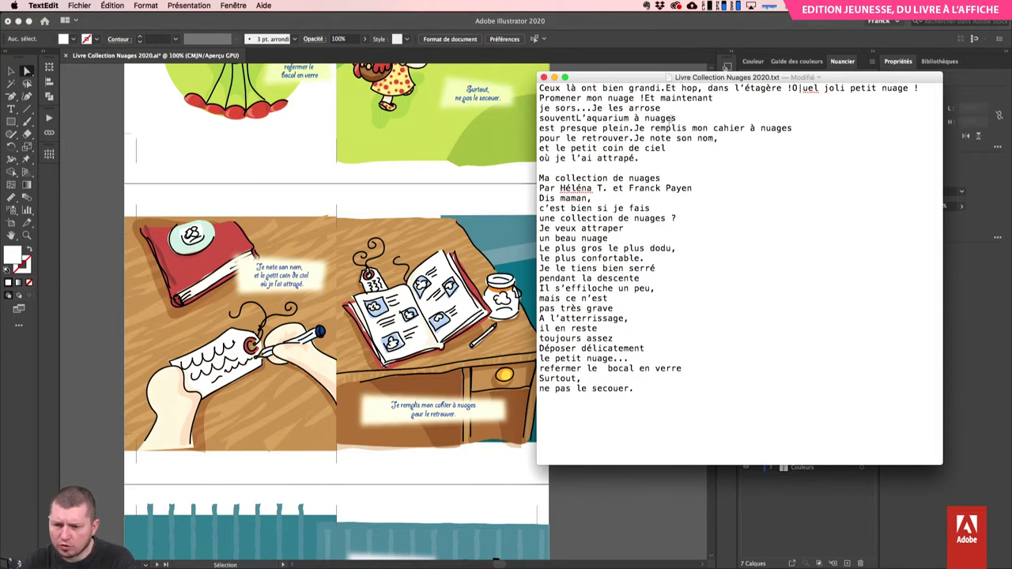
drag(633, 139, 642, 166)
key(BackSpace)
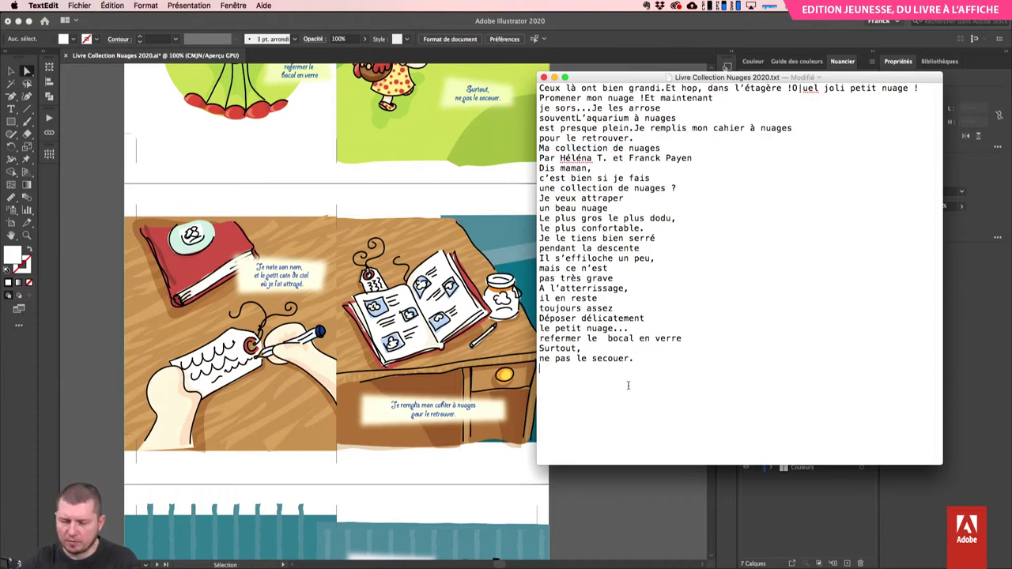
key(cmd+v)
- Move "Je remplis mon cahier à nuages pour le retrouver." to the end of the text
drag(634, 127, 655, 138)
key(cmd+Tab)
key(cmd+x)
click(648, 396)
key(super+v)
- Move the shelf page's two sentences, starting with "Et hop, dans l'étagère !", below "pour le retrouver."
scroll(436, 294, down, 10)
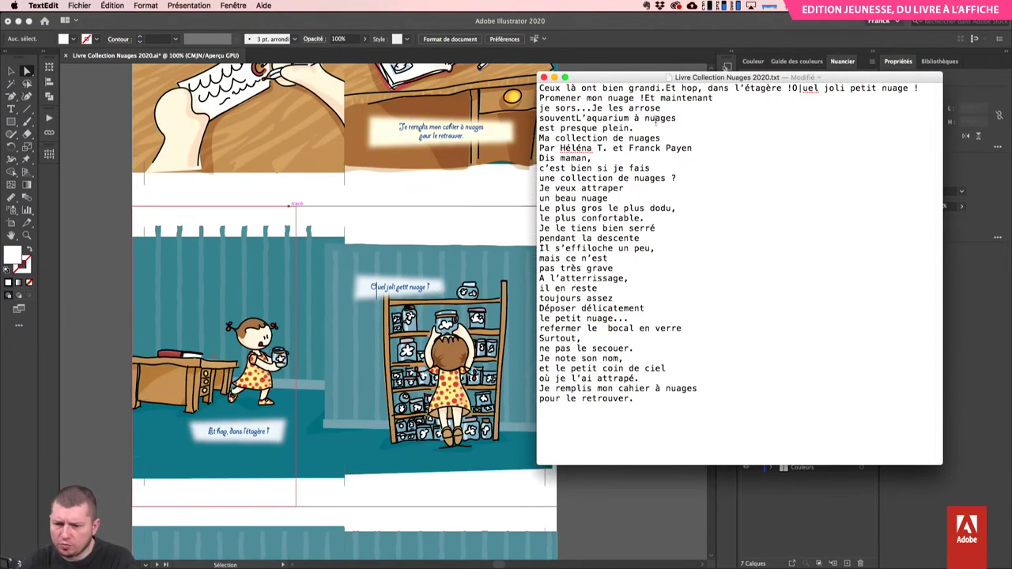
drag(666, 87, 918, 87)
key(super+x)
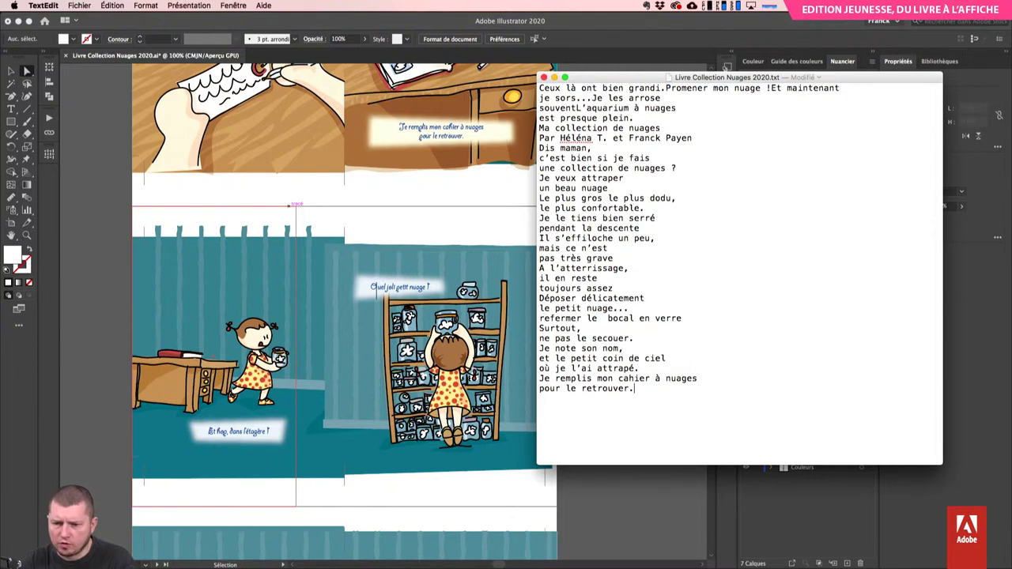
key(super+v)
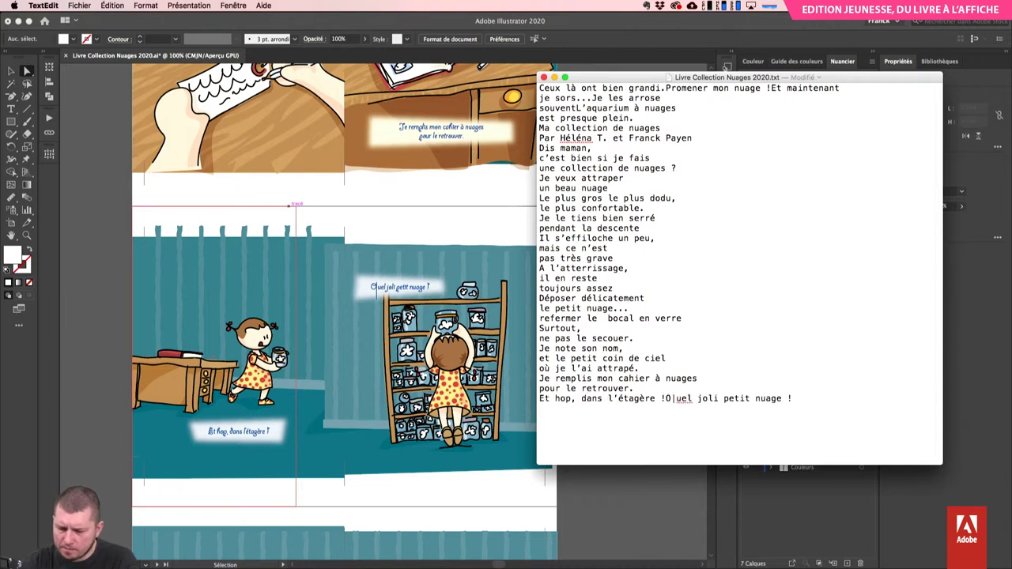
- Break the line after "Et hop, dans l'étagère !" and correct the following sentence to "Quel joli petit nuage !"
click(673, 399)
key(Return)
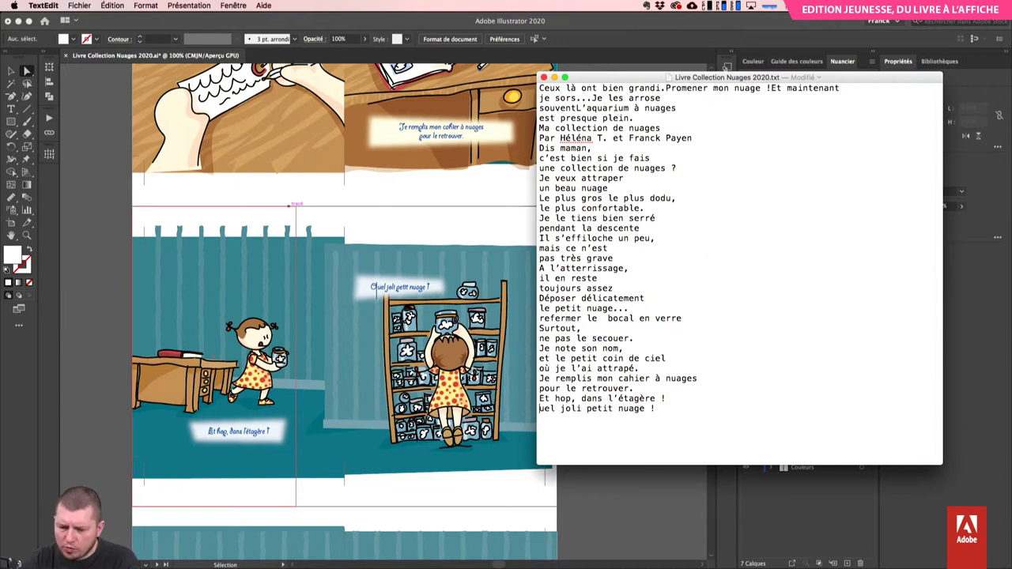
text(Q)
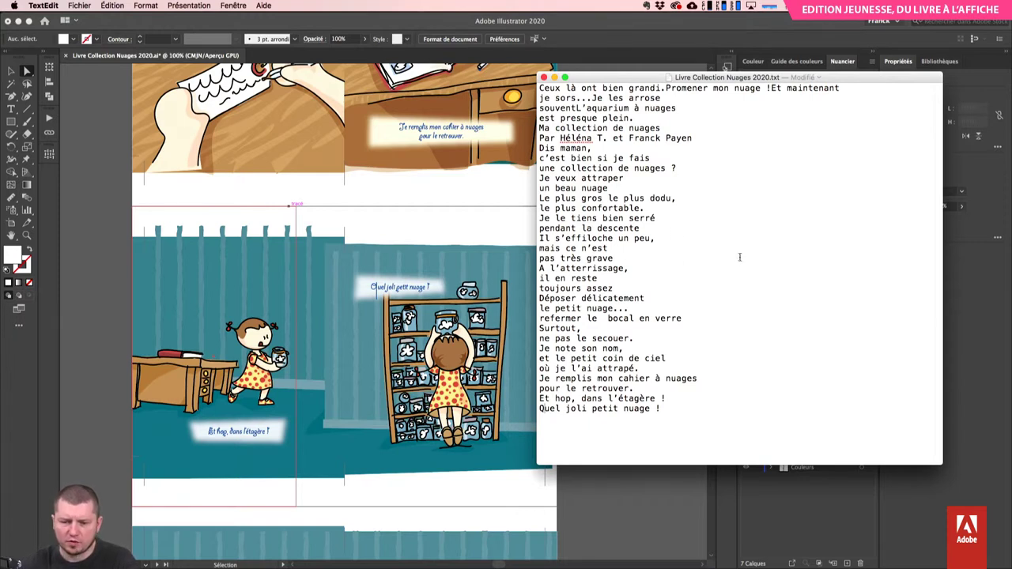
- Move the remaining unsorted block, from "Ceux là ont bien grandi." to "est presque plein.", from above the title to the end
click(668, 95)
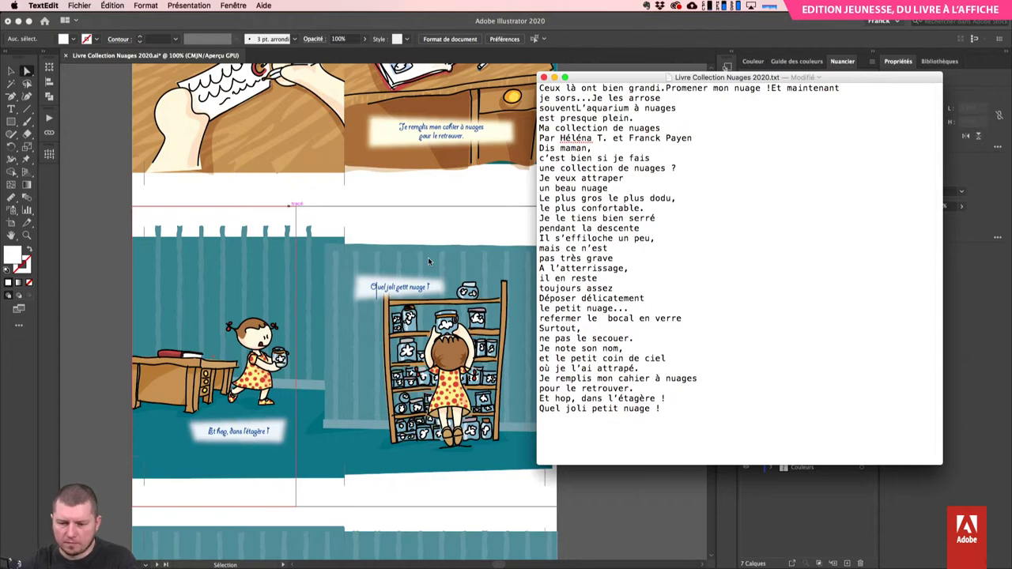
scroll(429, 261, down, 5)
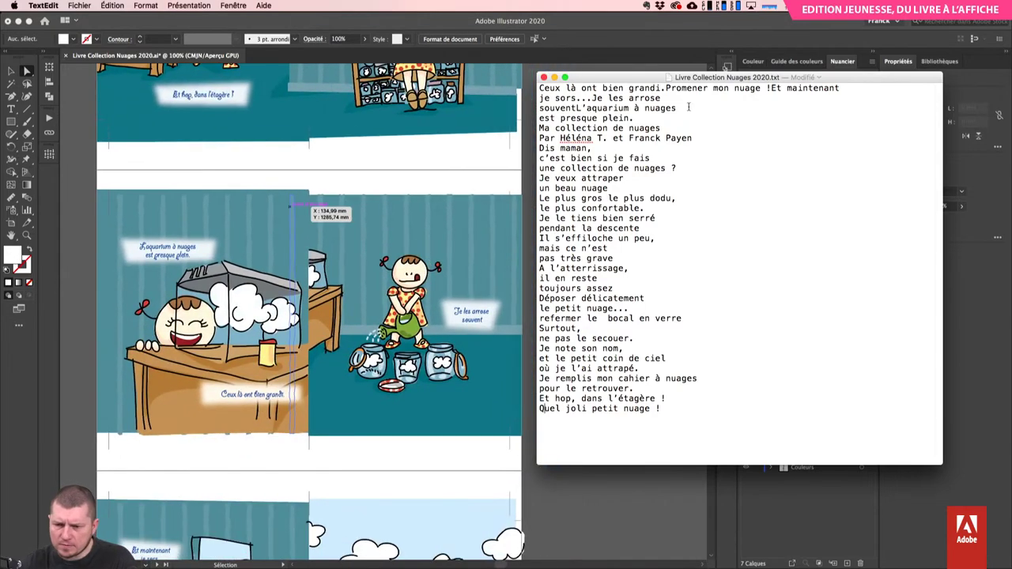
drag(575, 107, 635, 118)
click(539, 88)
shift+click(646, 115)
key(BackSpace)
key(Delete)
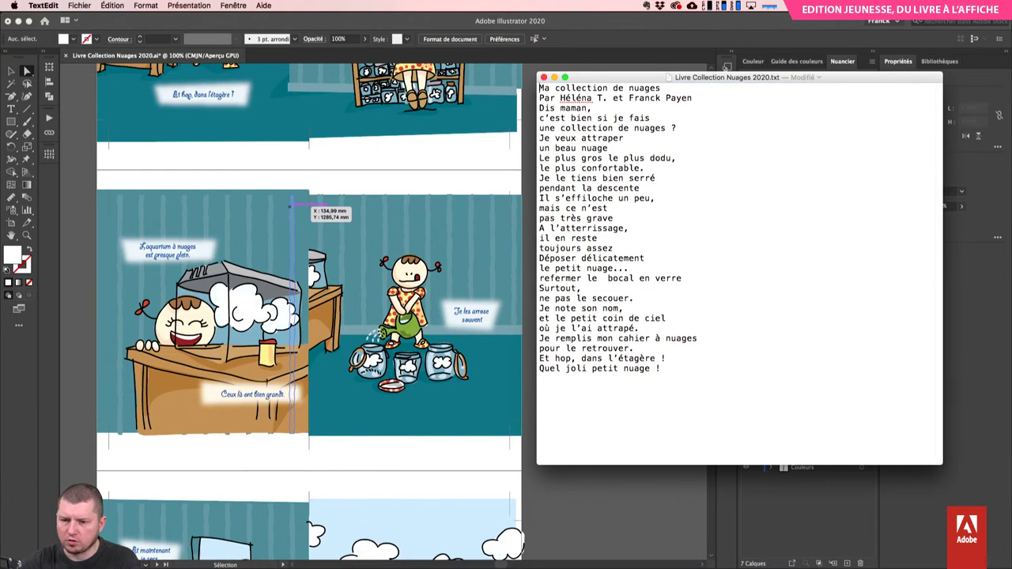
key(super+v)
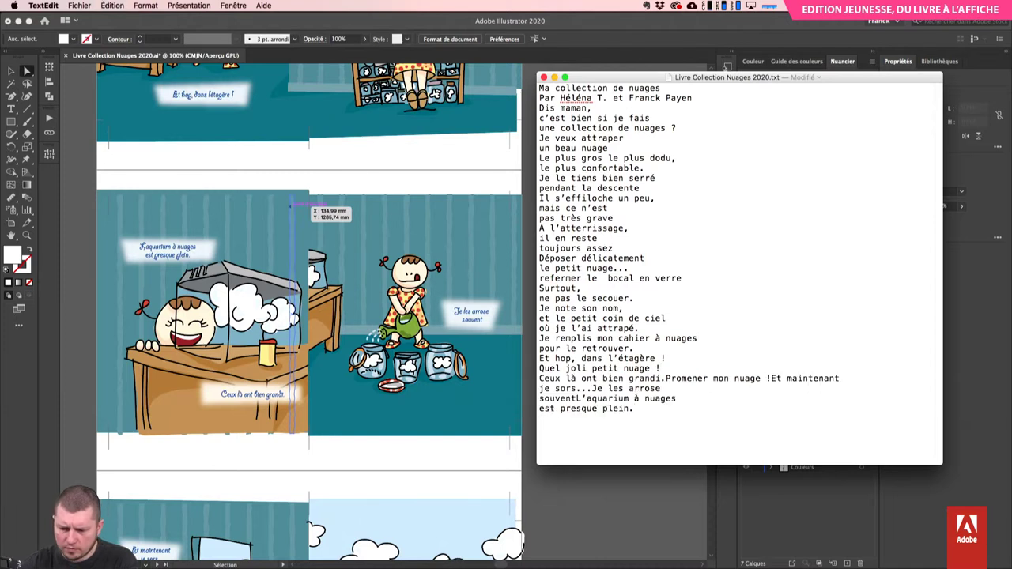
- Move "L'aquarium à nuages est presque plein." ahead of "Ceux là ont bien grandi." and break the lines after both sentences
drag(583, 398, 634, 408)
key(BackSpace)
key(super+v)
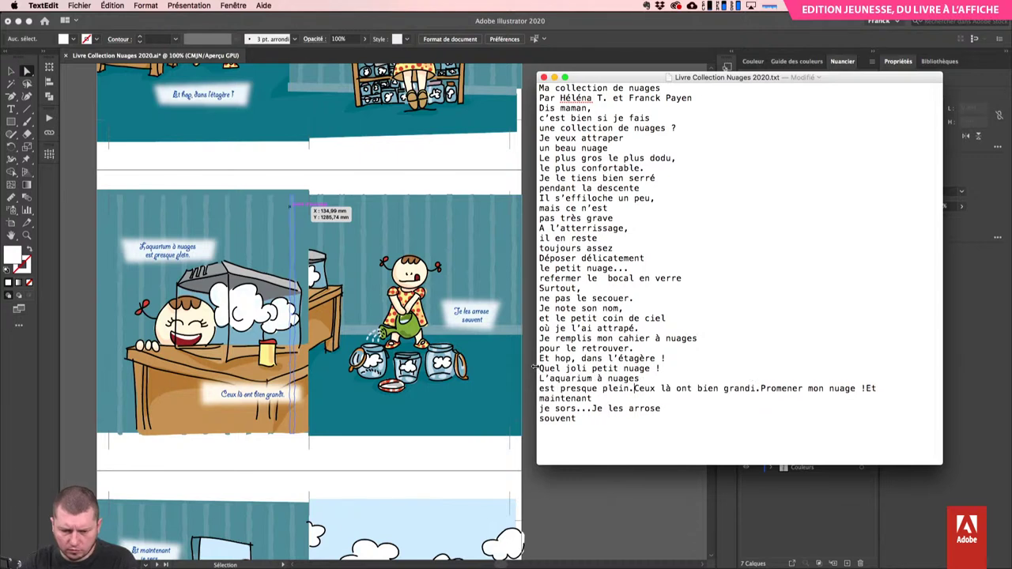
key(Return)
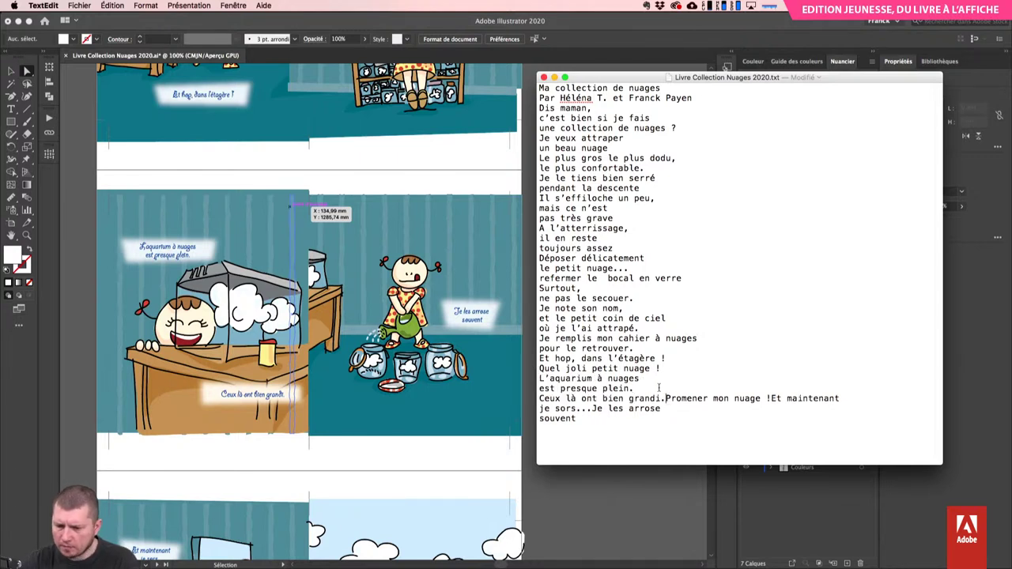
key(Return)
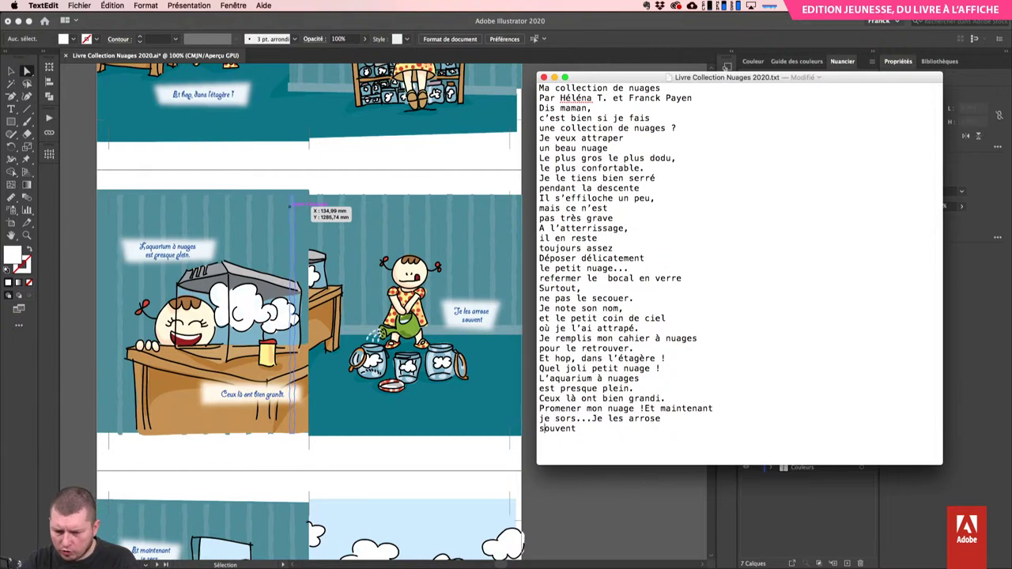
- Move "Je les arrose souvent" onto its own lines directly after "Ceux là ont bien grandi."
drag(594, 418, 577, 429)
key(super+x)
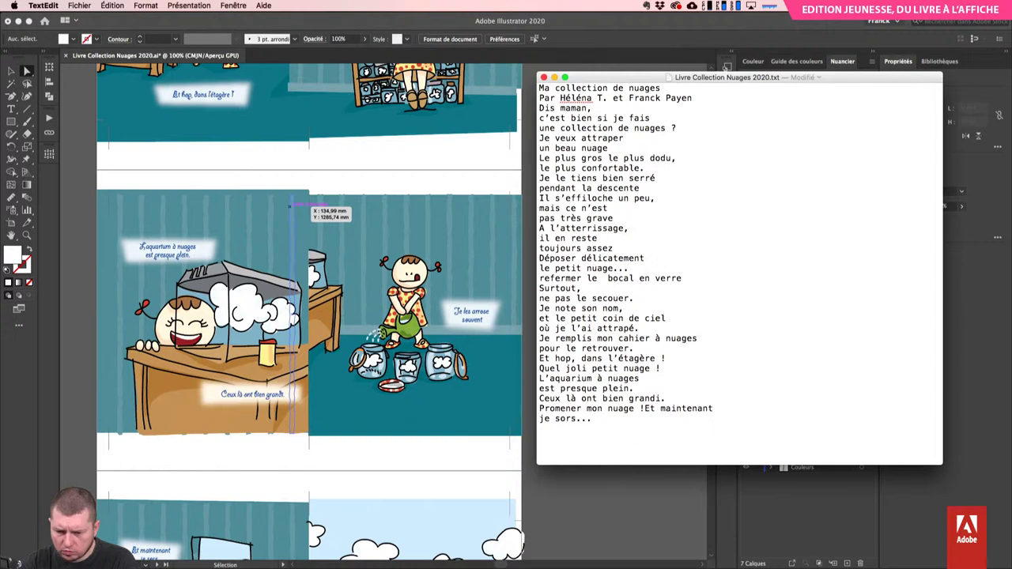
key(Return)
key(super+v)
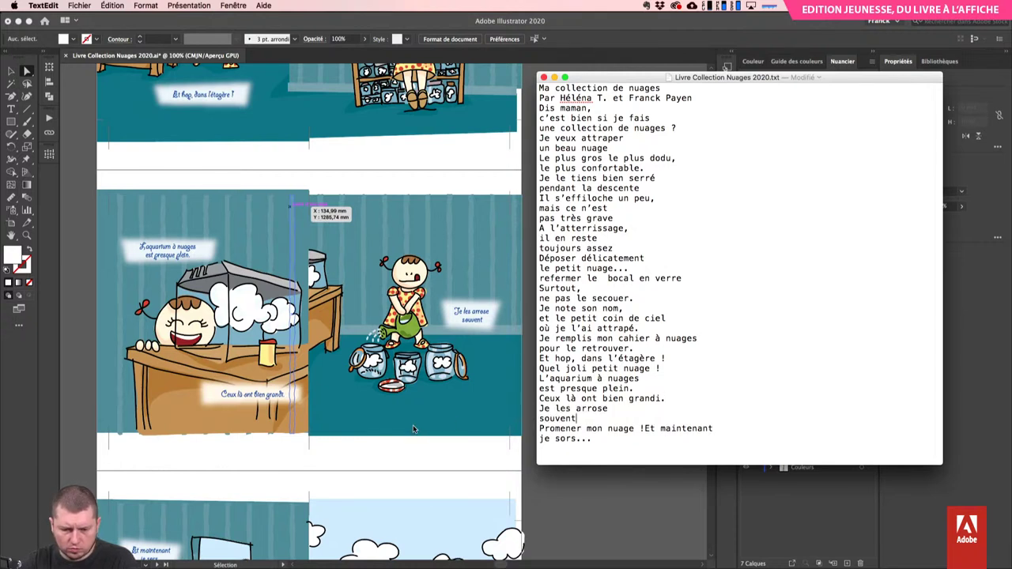
- Move "Promener mon nuage !" to the last line, after "Et maintenant je sors...", and save the text file
scroll(413, 428, down, 5)
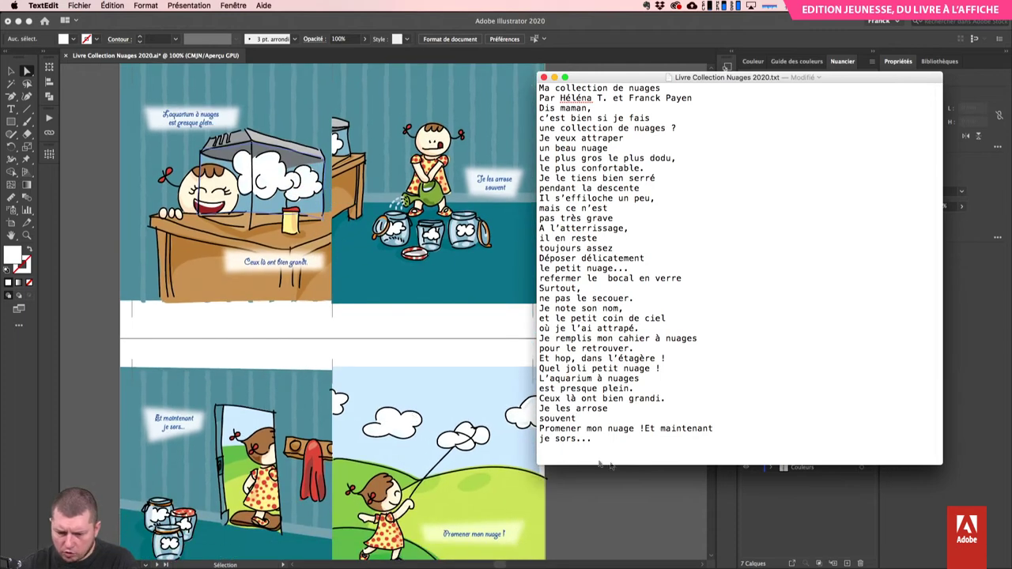
drag(540, 427, 645, 428)
key(super+x)
key(super+Down)
key(super+v)
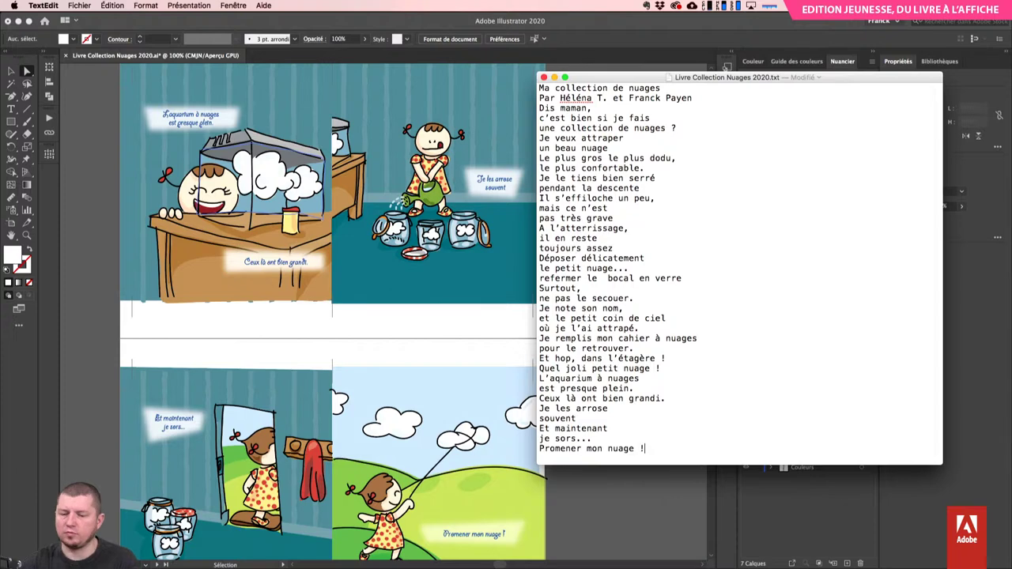
key(super+s)
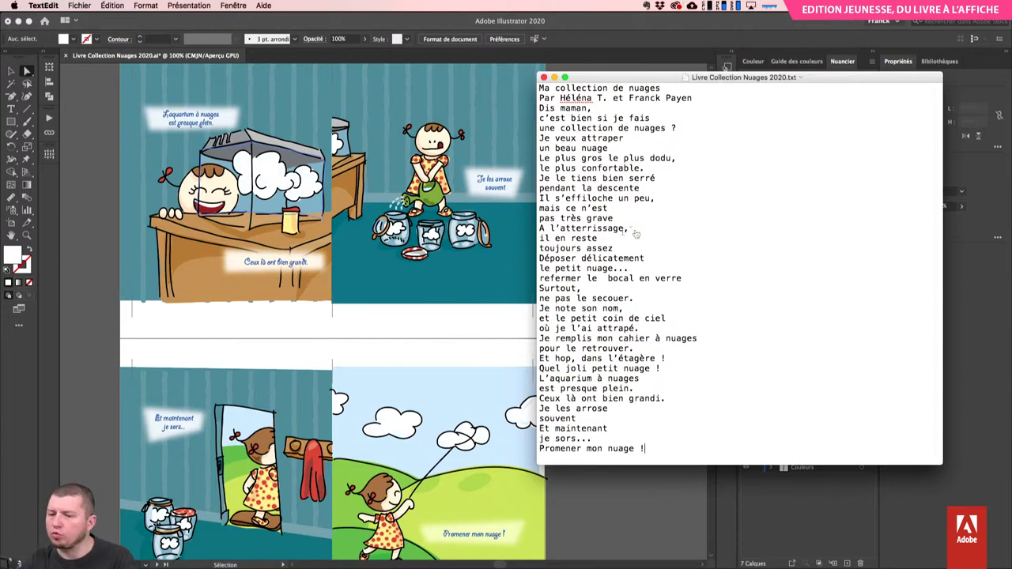
- Switch to InDesign and import Livre Collection Nuages 2020.txt with the Unicode UTF8 character set and the Français dictionary
key(super+Tab)
click(191, 283)
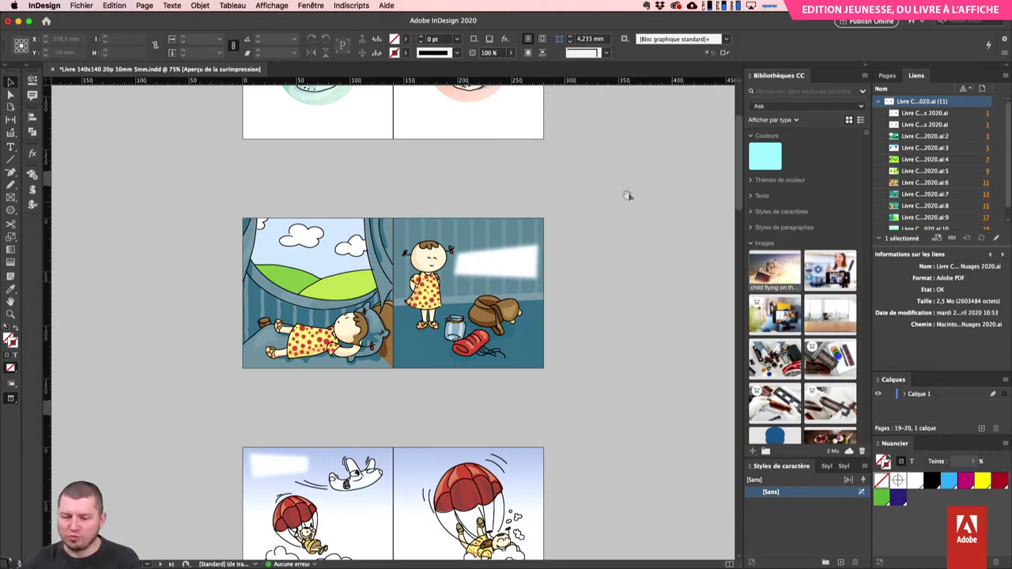
scroll(617, 253, up, 4)
scroll(594, 249, down, 2)
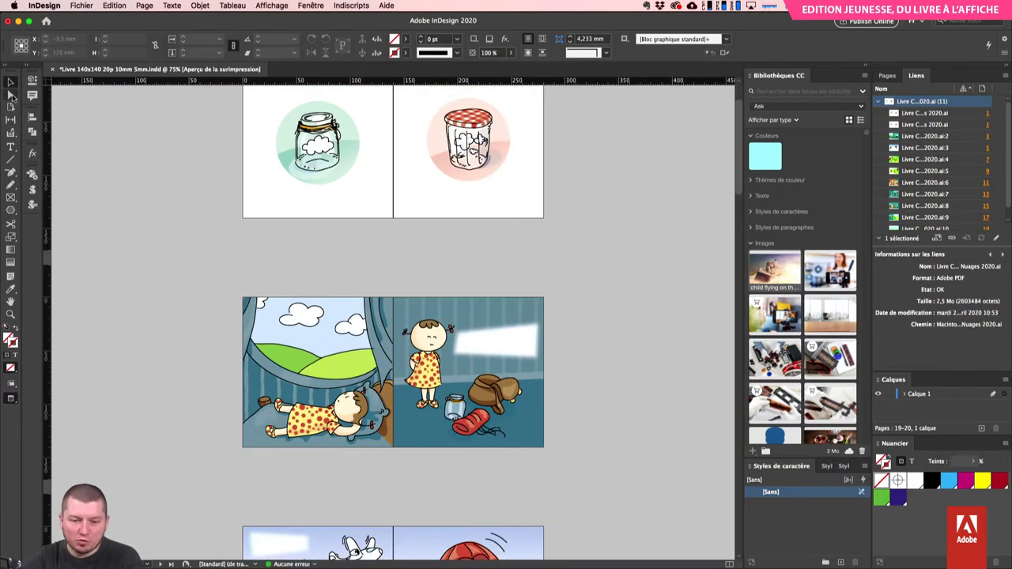
click(87, 6)
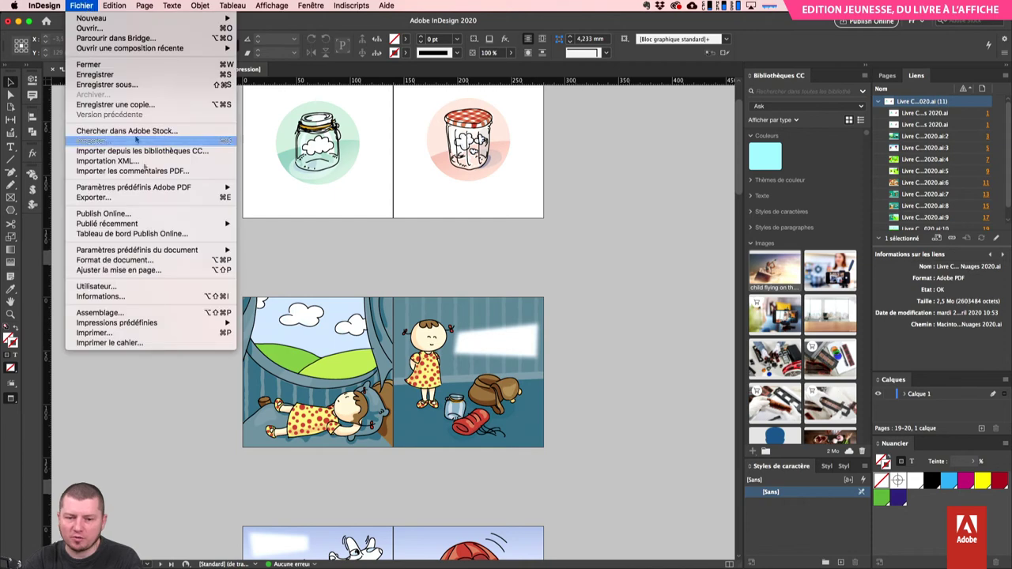
click(136, 141)
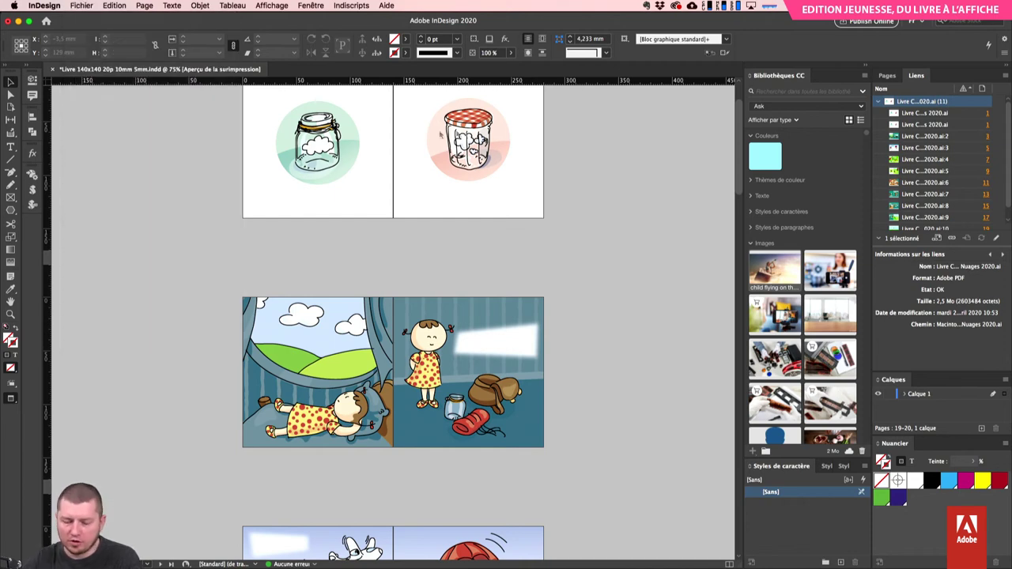
click(442, 146)
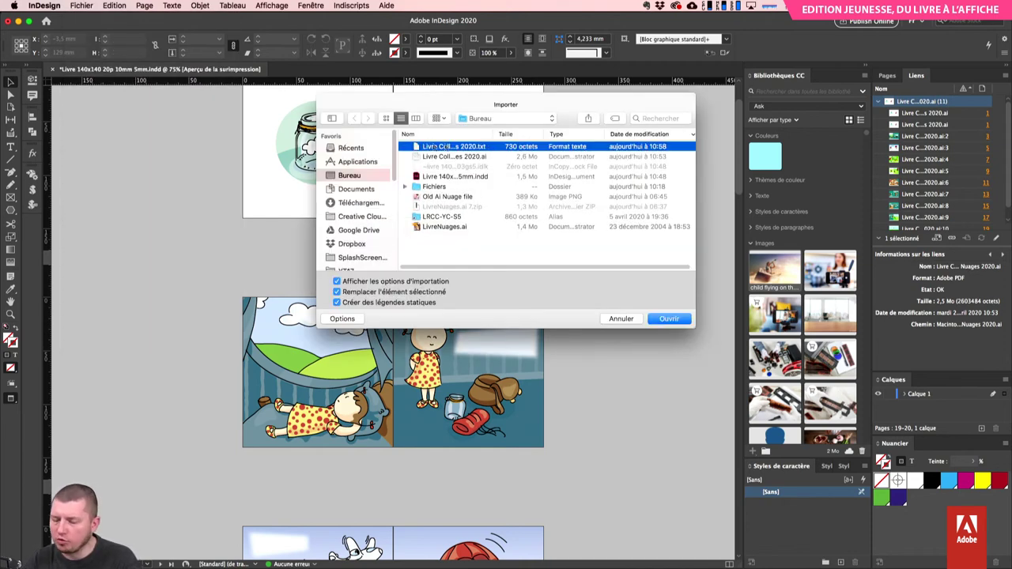
click(669, 319)
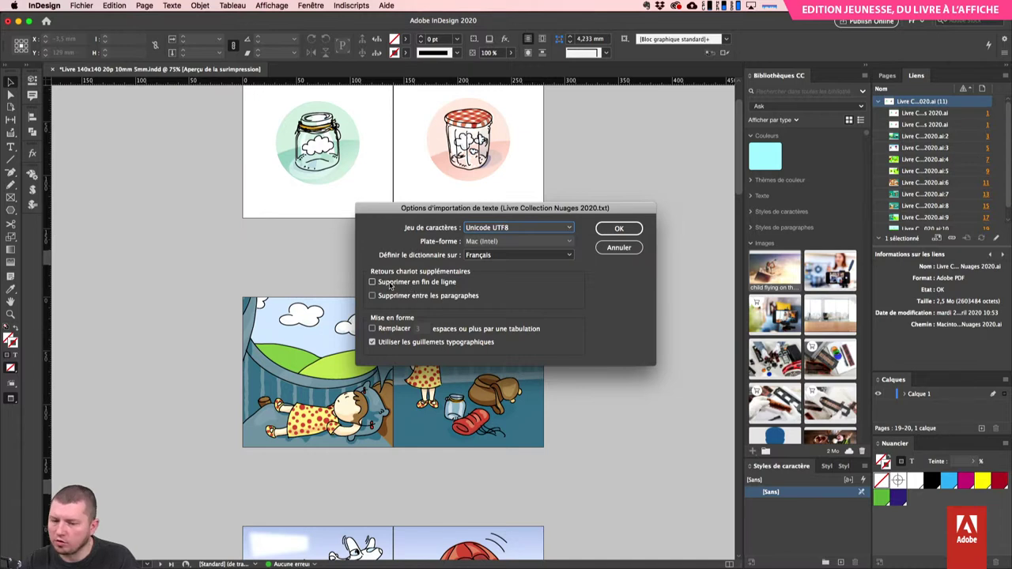
click(613, 228)
- Try placing the imported text in a frame about 96.5 x 26 mm below the red-lidded jar and inspect its characters
drag(407, 170, 512, 198)
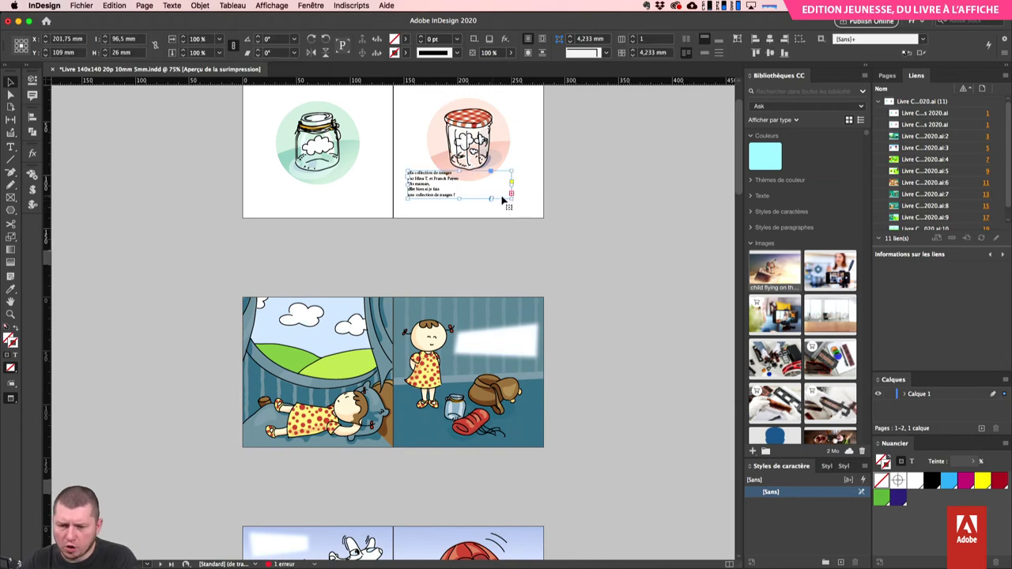
key(super+equal)
key(super+equal)
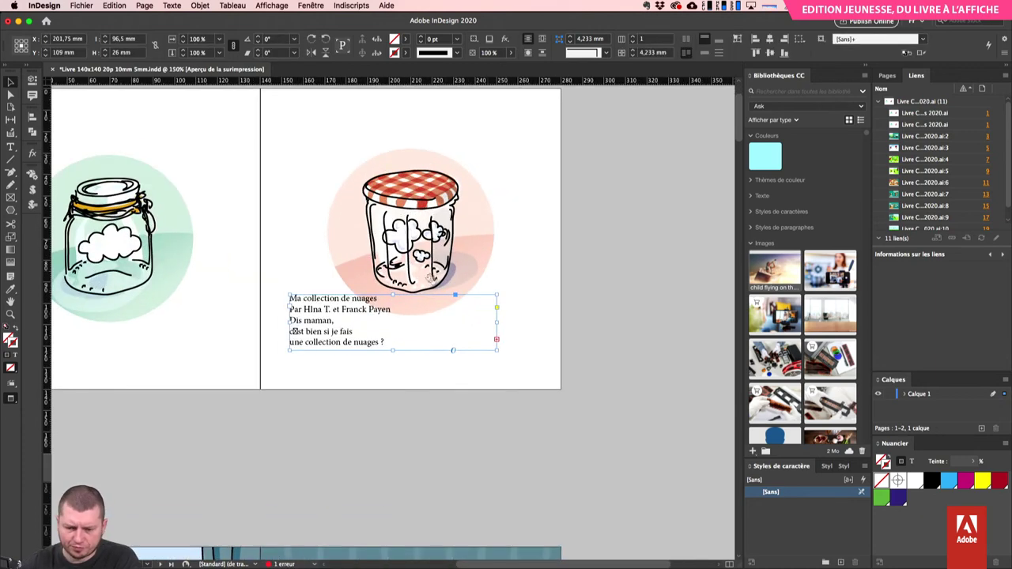
scroll(430, 192, down, 5)
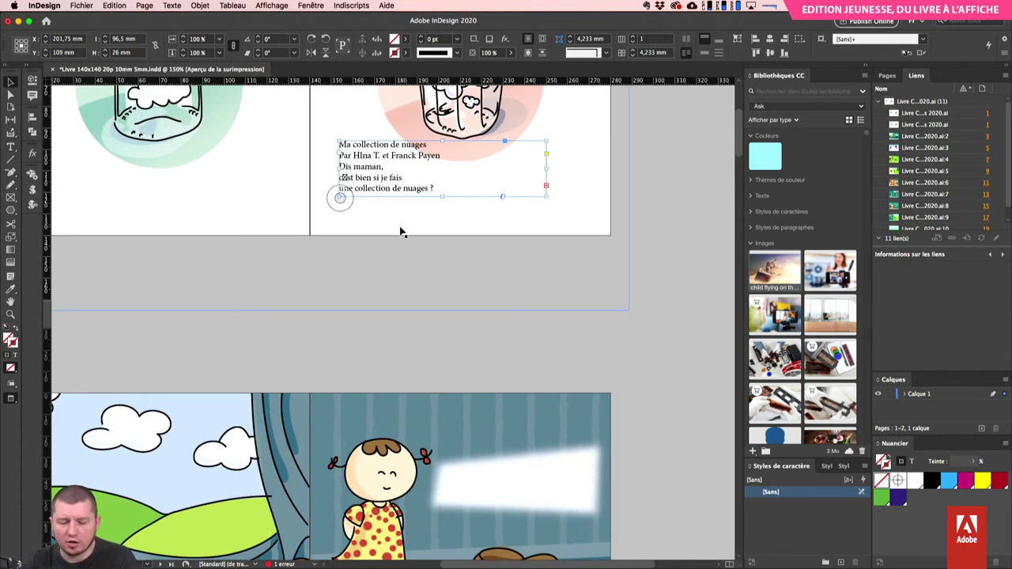
scroll(402, 220, down, 5)
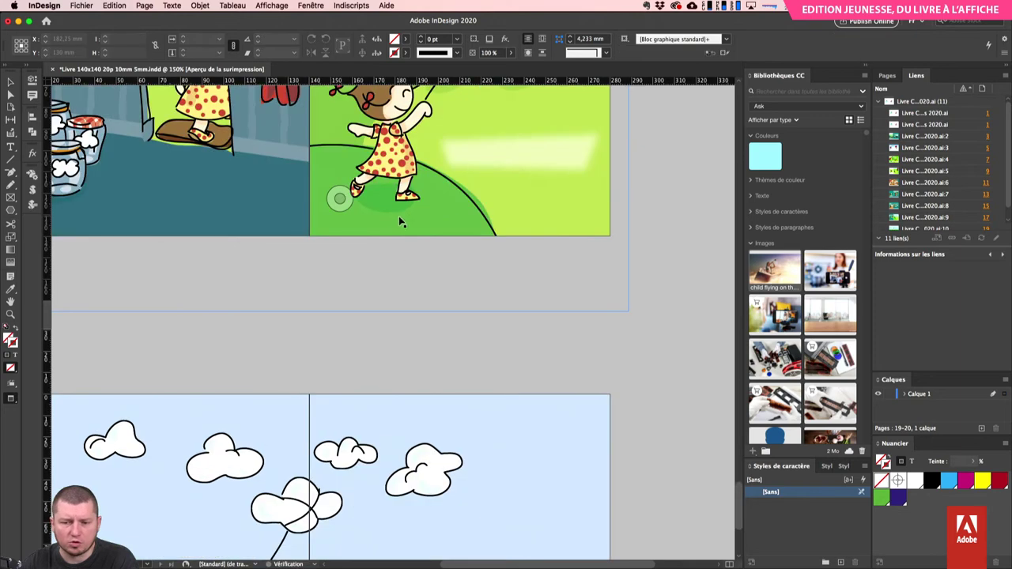
- Switch to TextEdit, examine the text file's document properties, and close them
key(super+Tab)
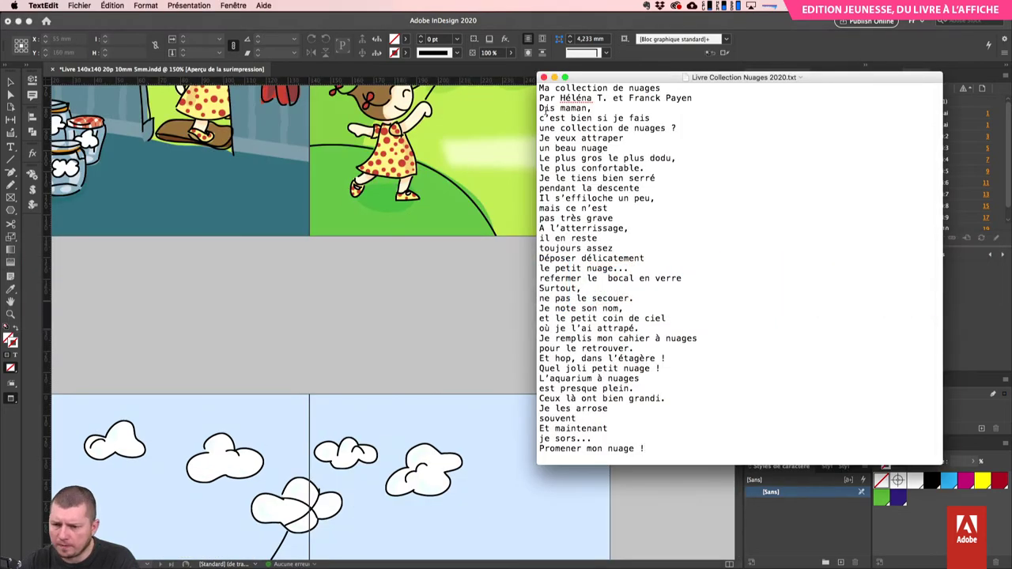
click(80, 6)
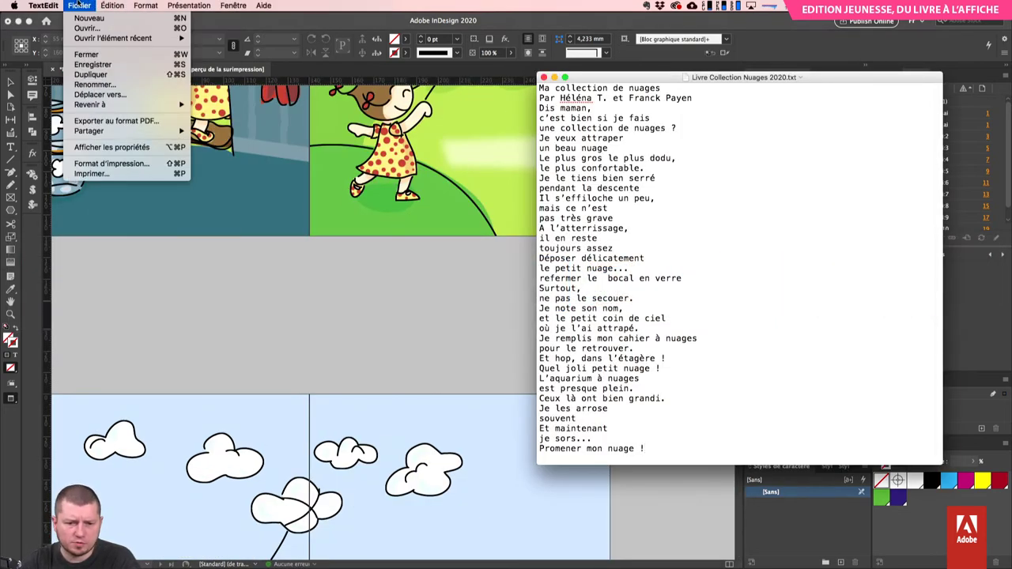
click(112, 147)
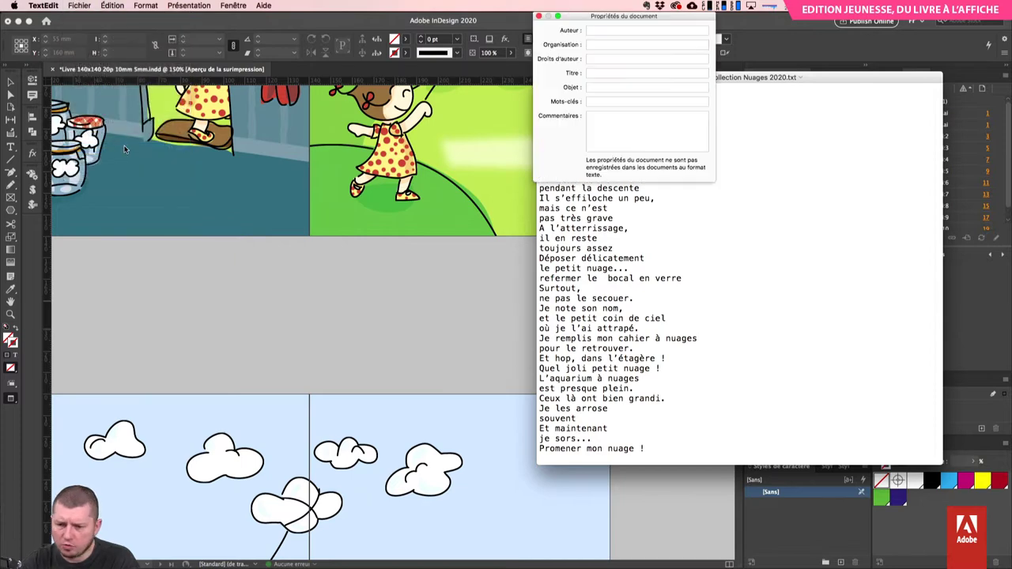
double_click(543, 19)
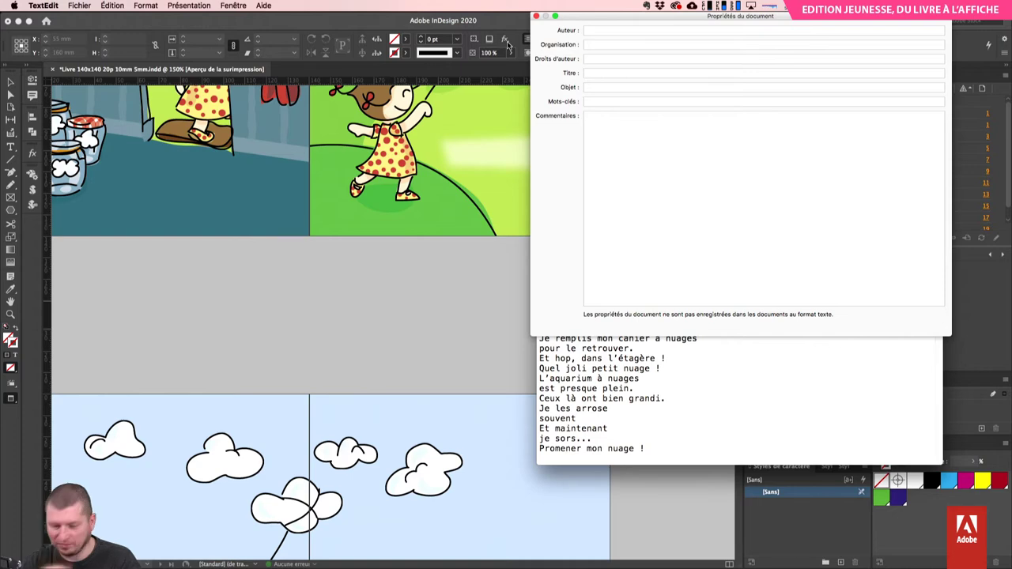
click(536, 17)
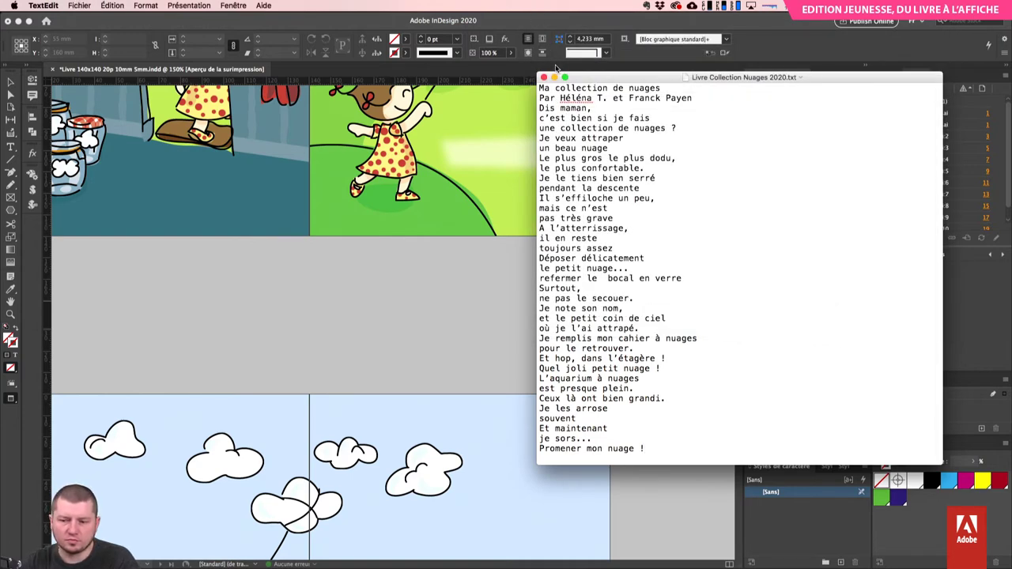
- Return to InDesign and import Livre Collection Nuages 2020.txt again, using the Macintosh Romain character set
click(453, 288)
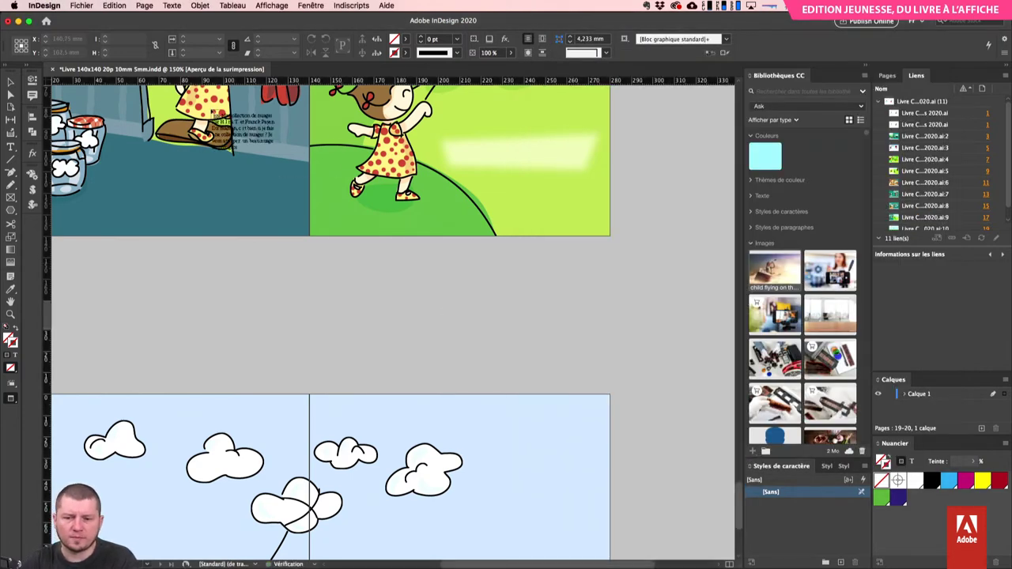
click(81, 5)
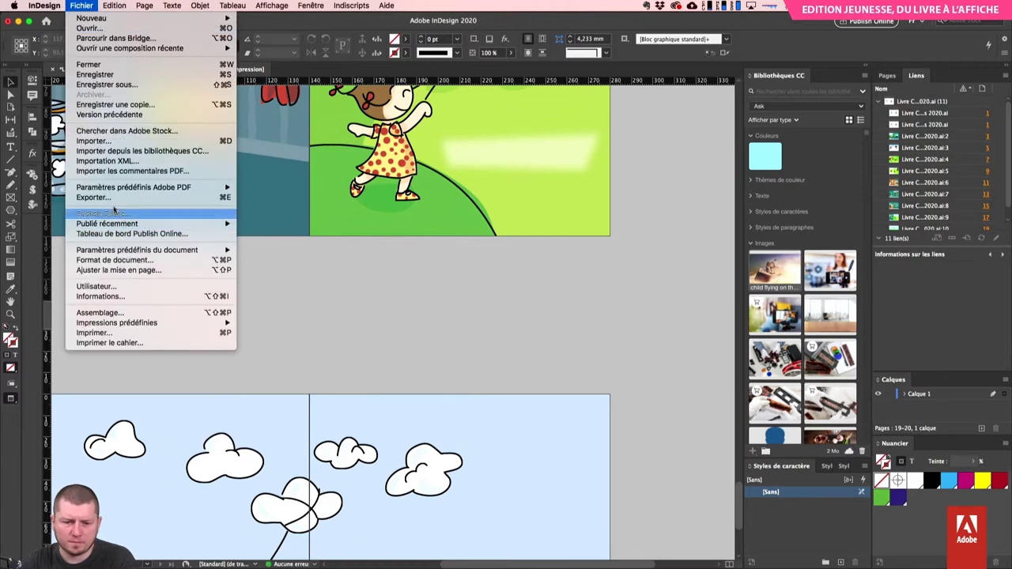
click(93, 141)
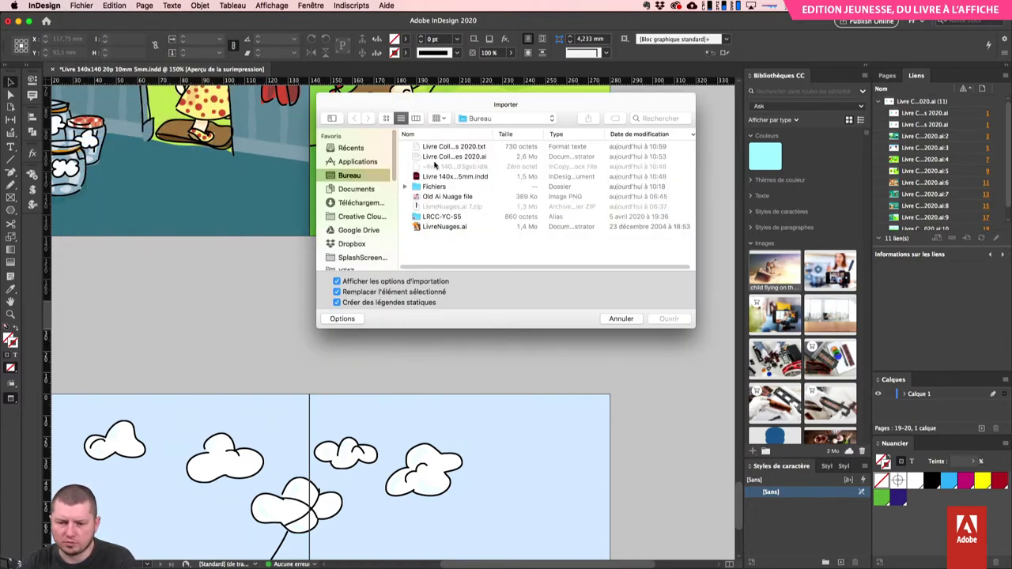
click(469, 147)
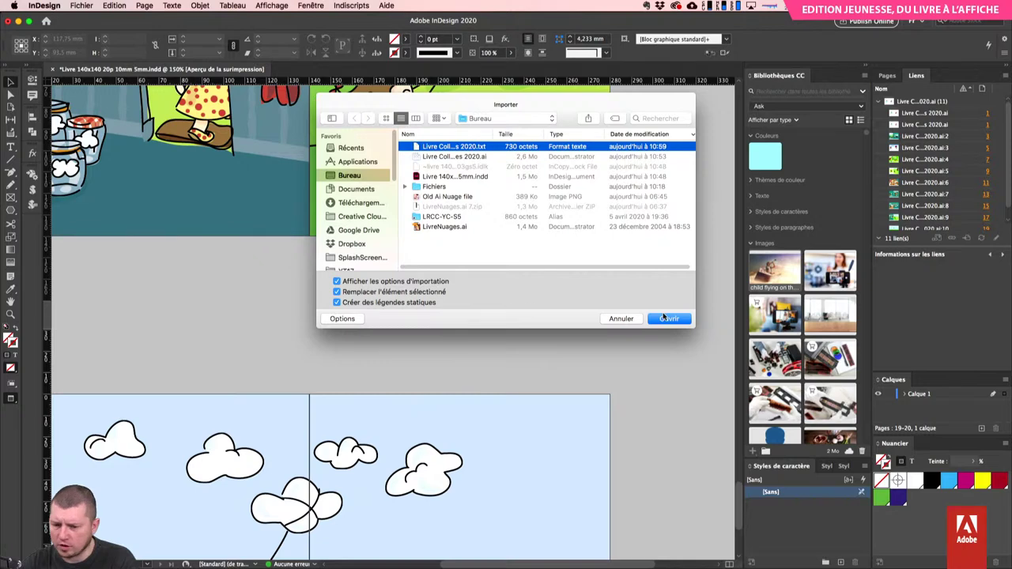
key(Return)
click(488, 228)
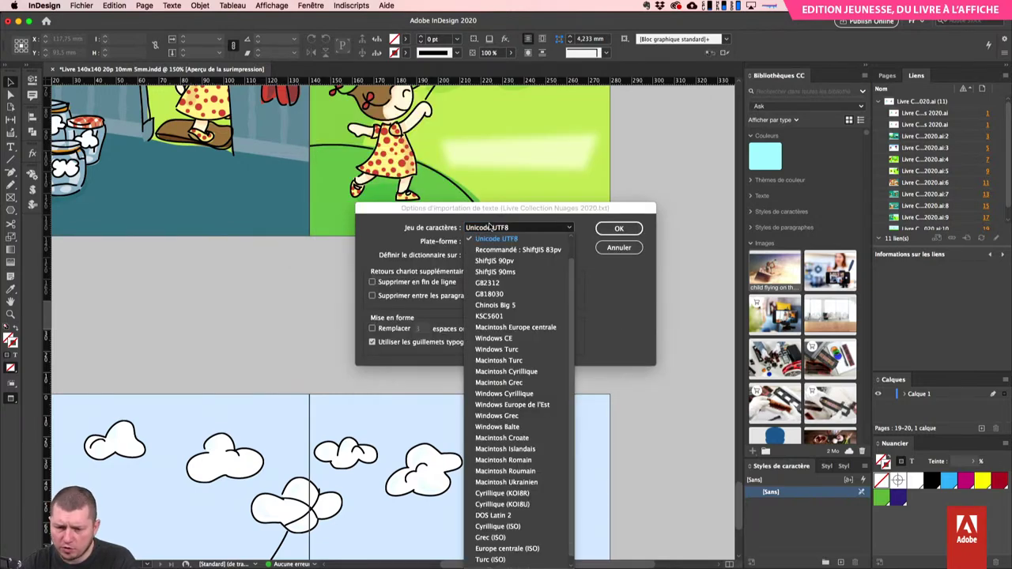
click(512, 404)
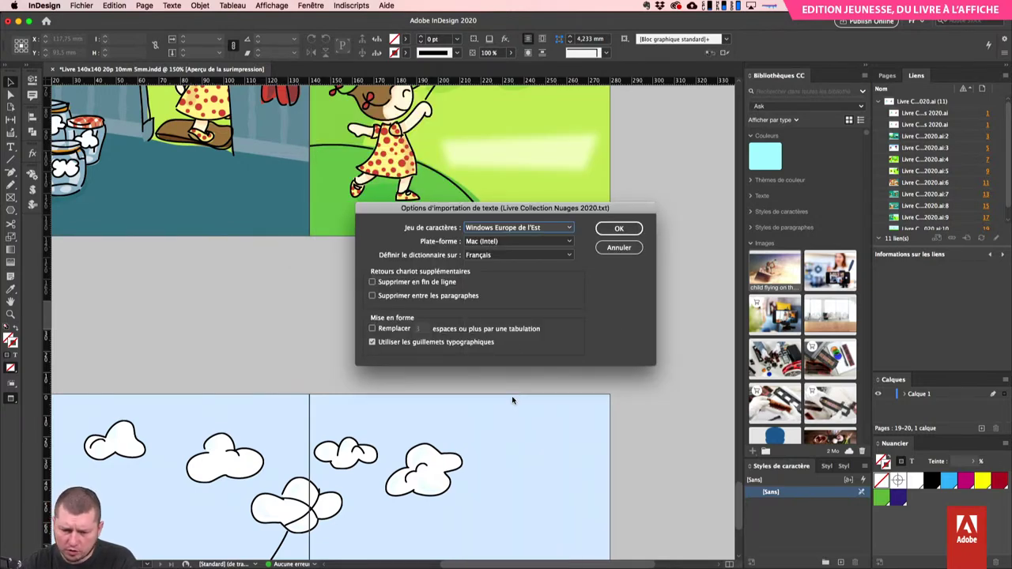
click(520, 237)
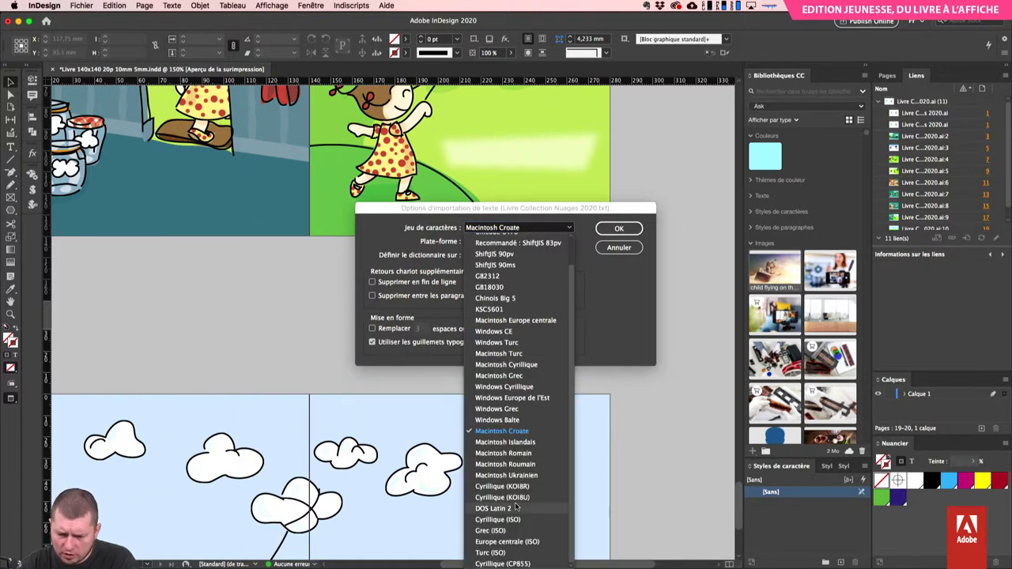
click(528, 454)
click(618, 227)
- Place the imported text in a frame about 85 x 27 mm below the red-lidded jar
click(443, 125)
key(ctrl+z)
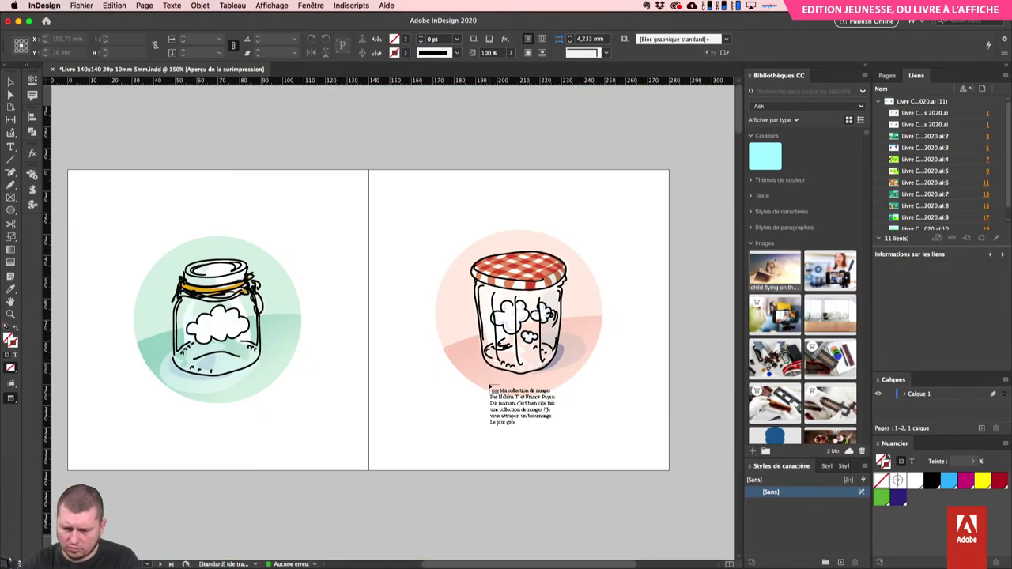
drag(411, 398, 594, 456)
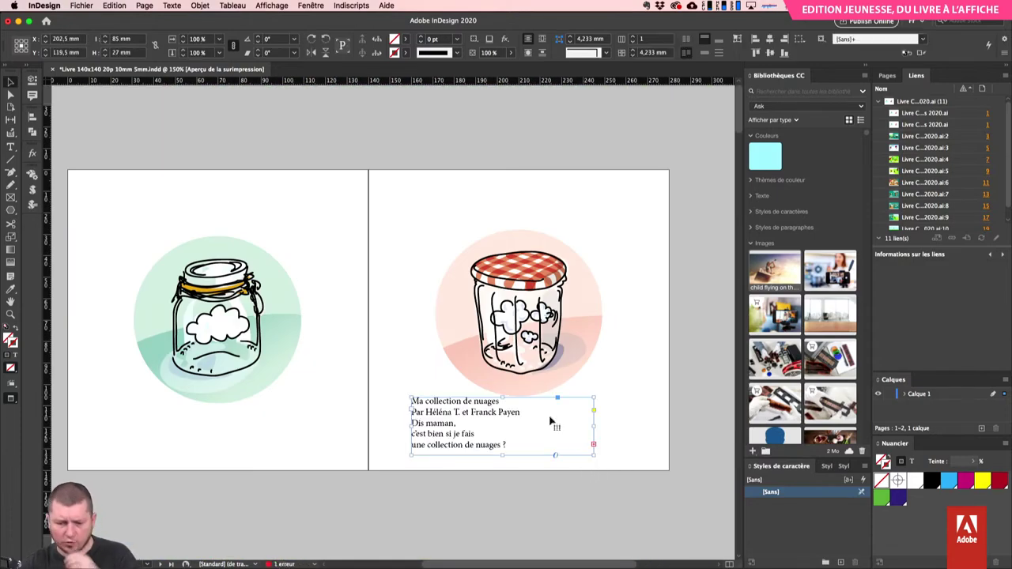
- Insert a frame break after the author line so that only the title and authors stay in this frame
double_click(501, 411)
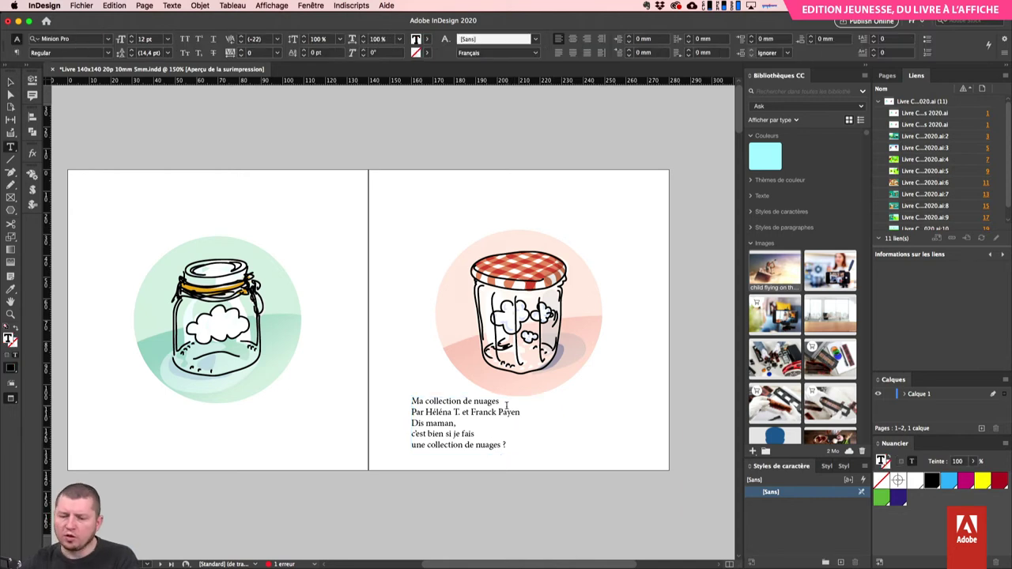
key(End)
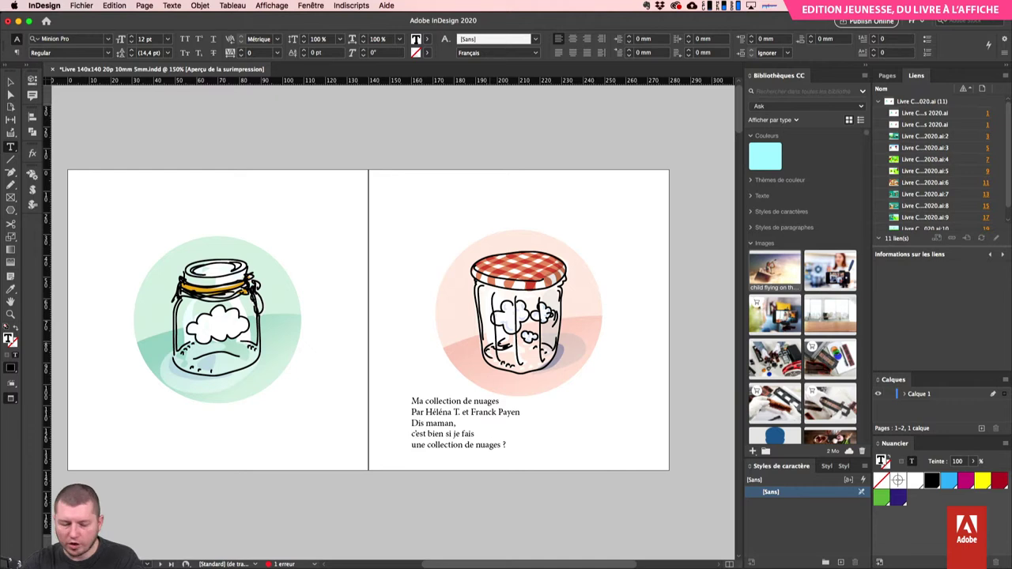
key(ctrl+shift+End)
key(Delete)
key(Escape)
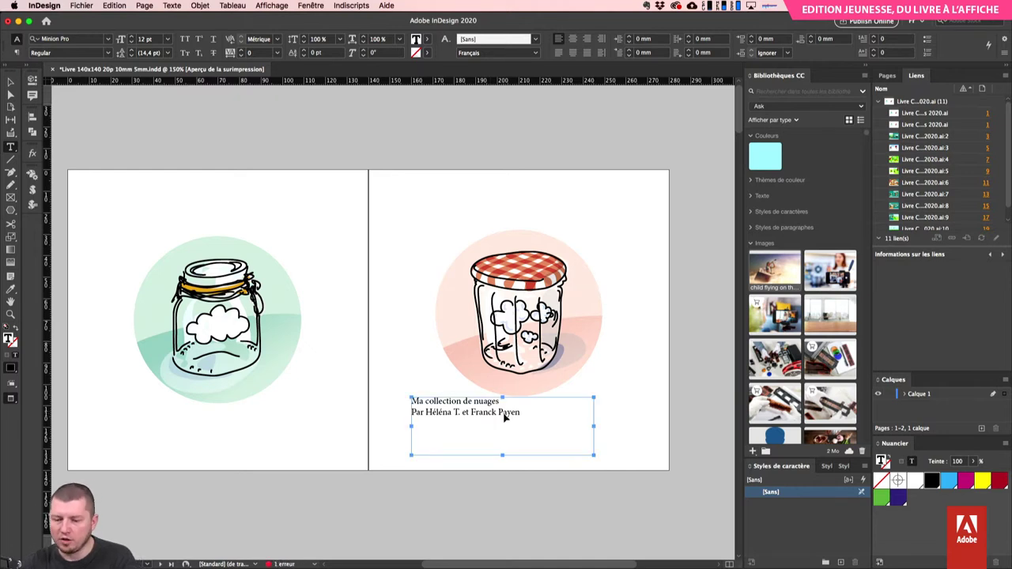
key(Escape)
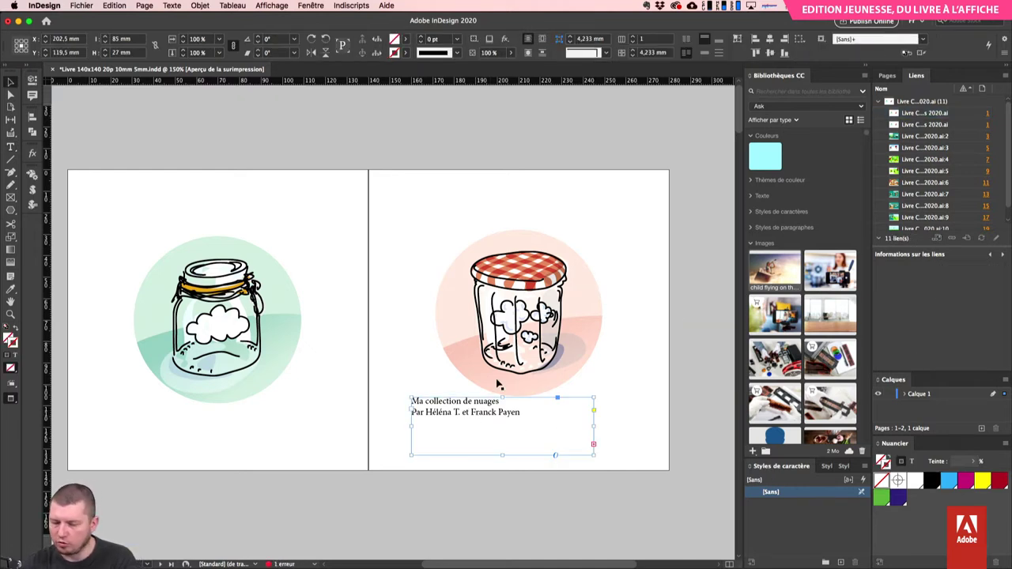
- In the Story Editor, delete the empty line before "Dis maman," and add a break before "Promener mon nuage !"
key(ctrl+y)
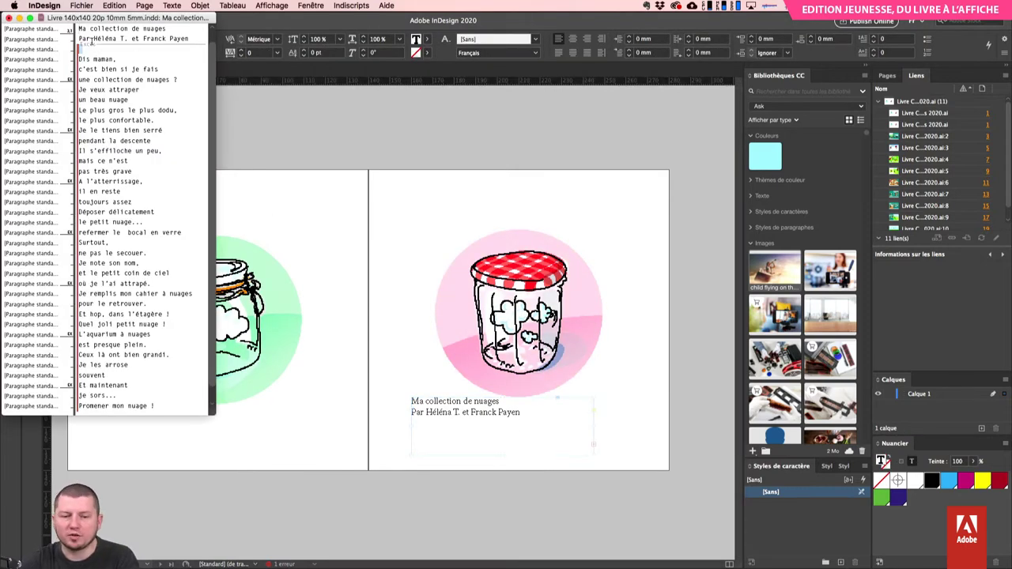
key(BackSpace)
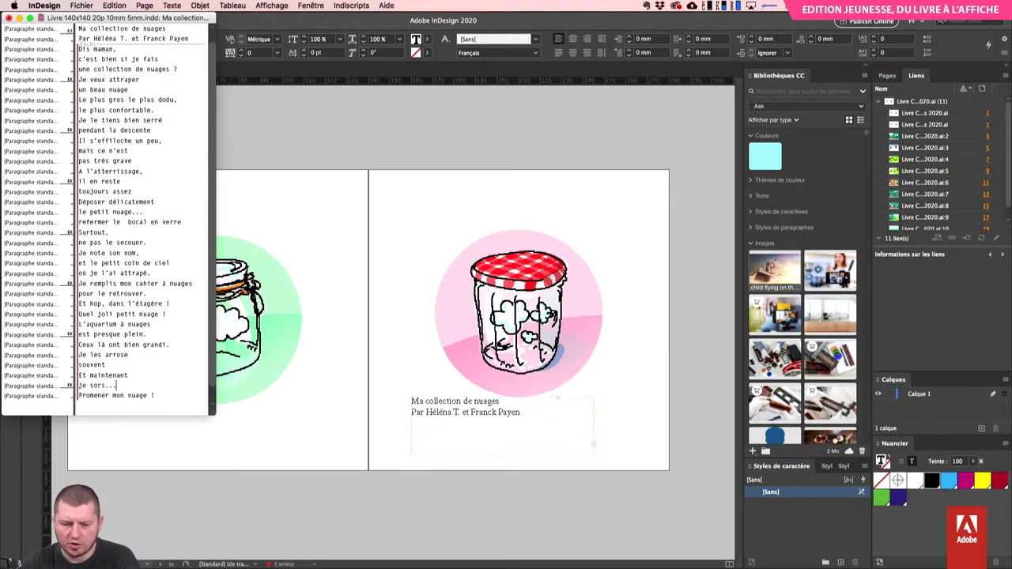
key(Return)
key(BackSpace)
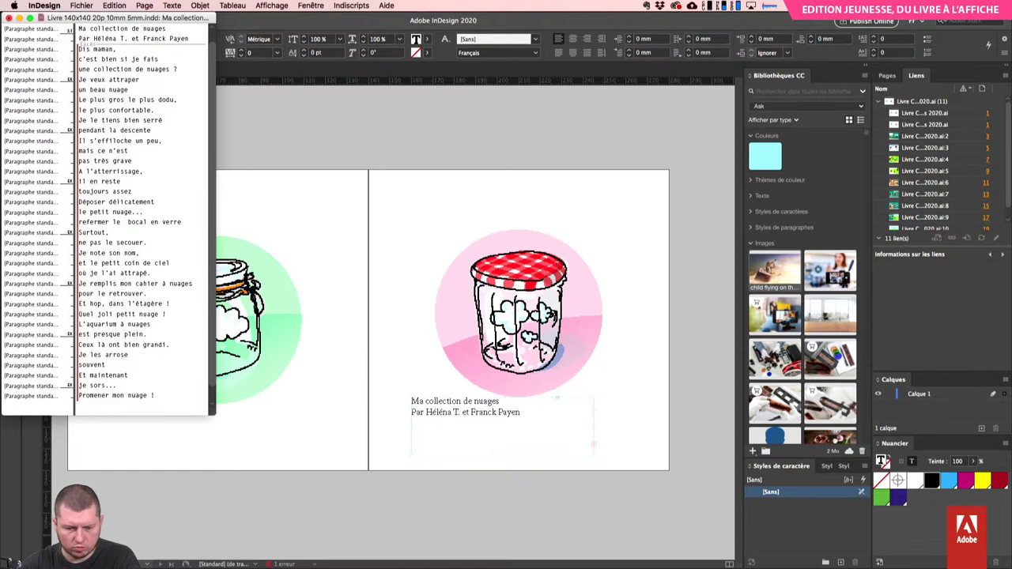
key(Return)
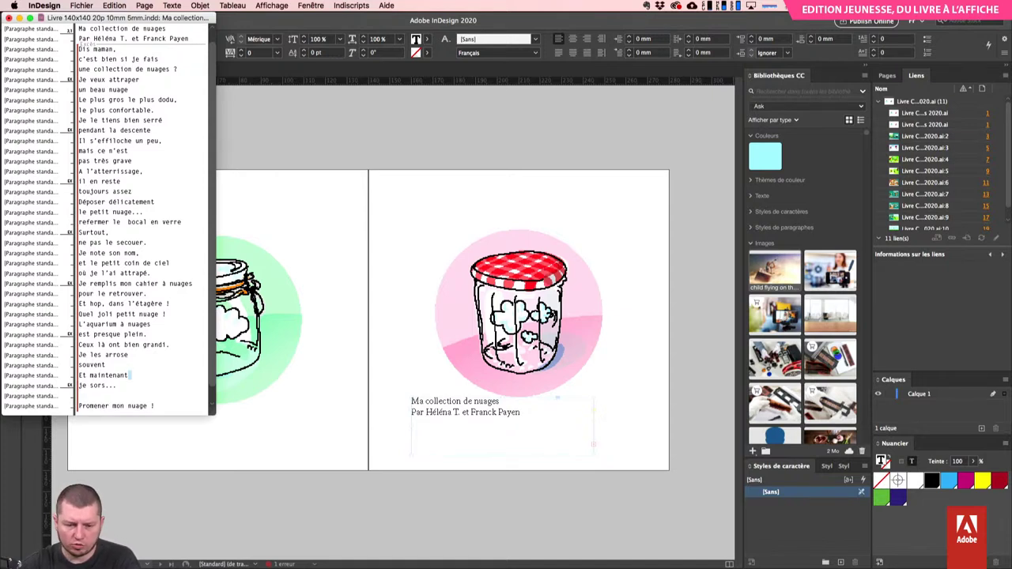
click(9, 17)
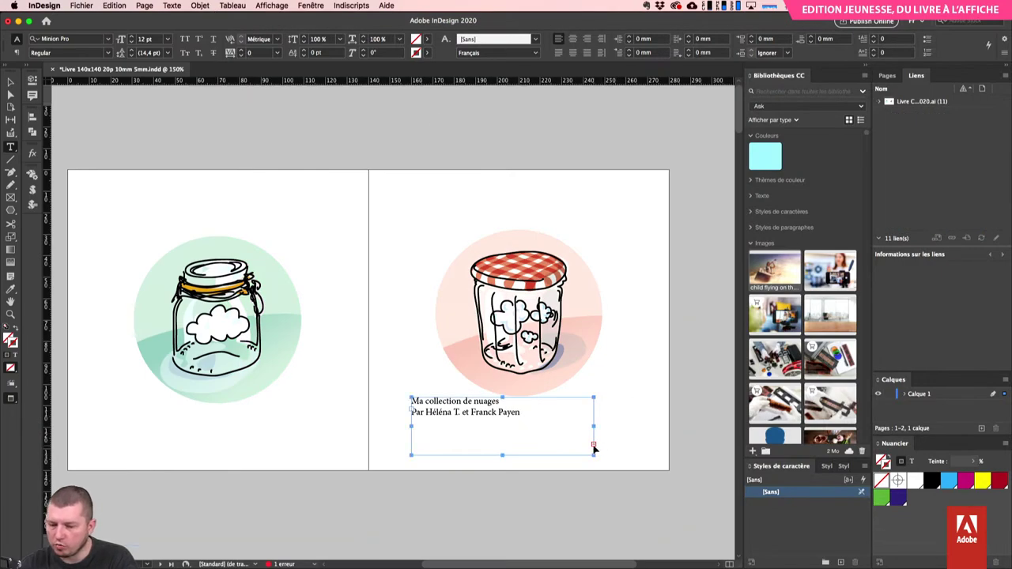
- Thread the overset text into a new frame over the white caption area beside the standing girl on the next spread
key(Escape)
scroll(491, 165, down, 15)
drag(379, 178, 250, 336)
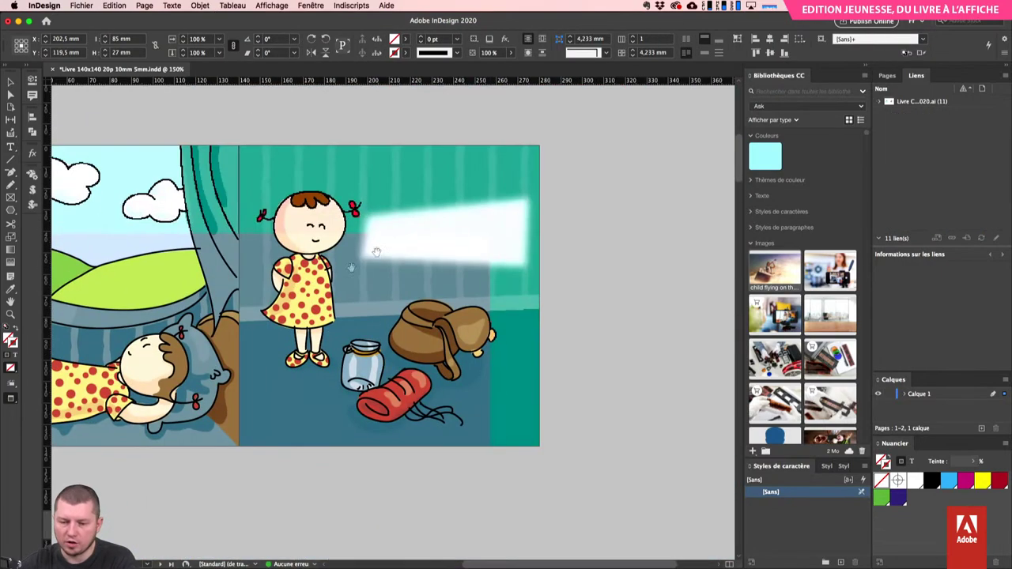
key(t)
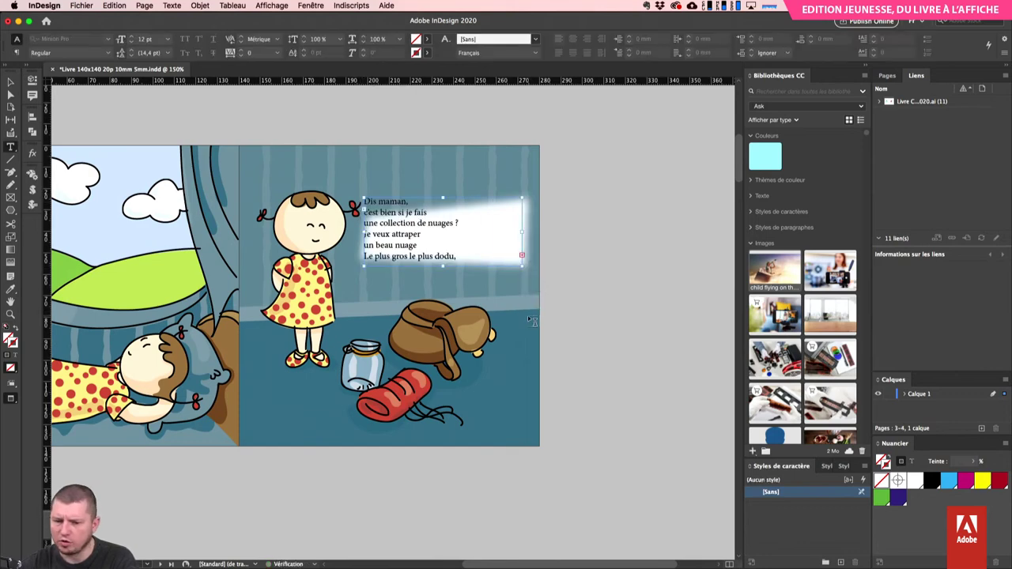
- Thread the overset text from the standing girl's caption into a new frame about 57 x 22.5 mm over the white area beside the airplane
click(512, 247)
key(Escape)
key(v)
click(449, 229)
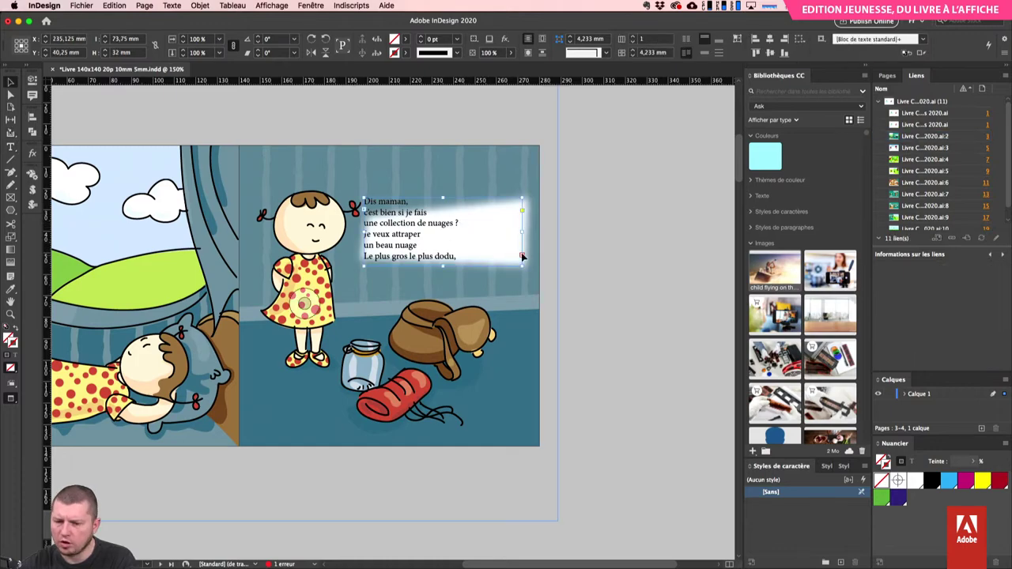
scroll(390, 437, down, 10)
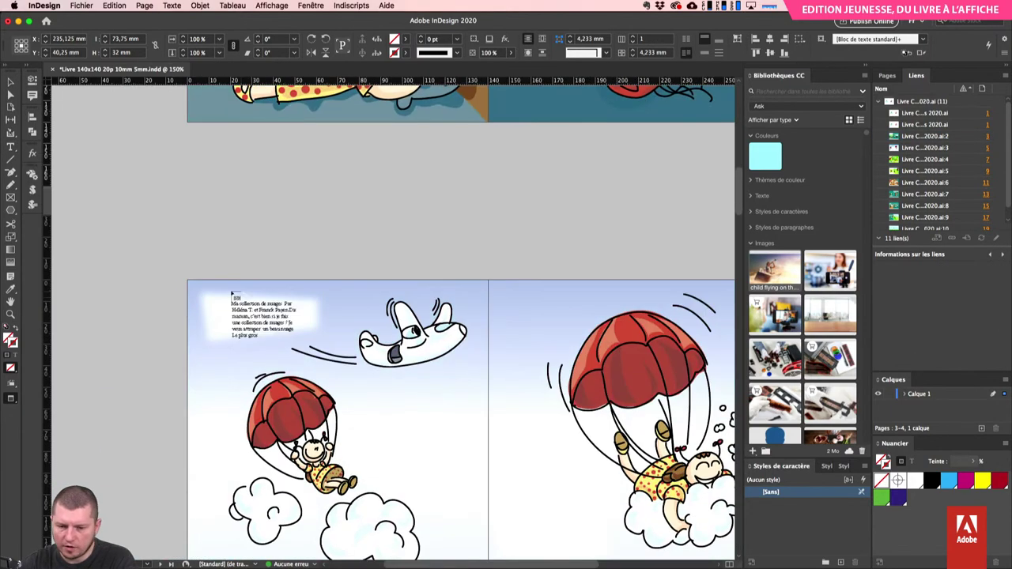
click(314, 333)
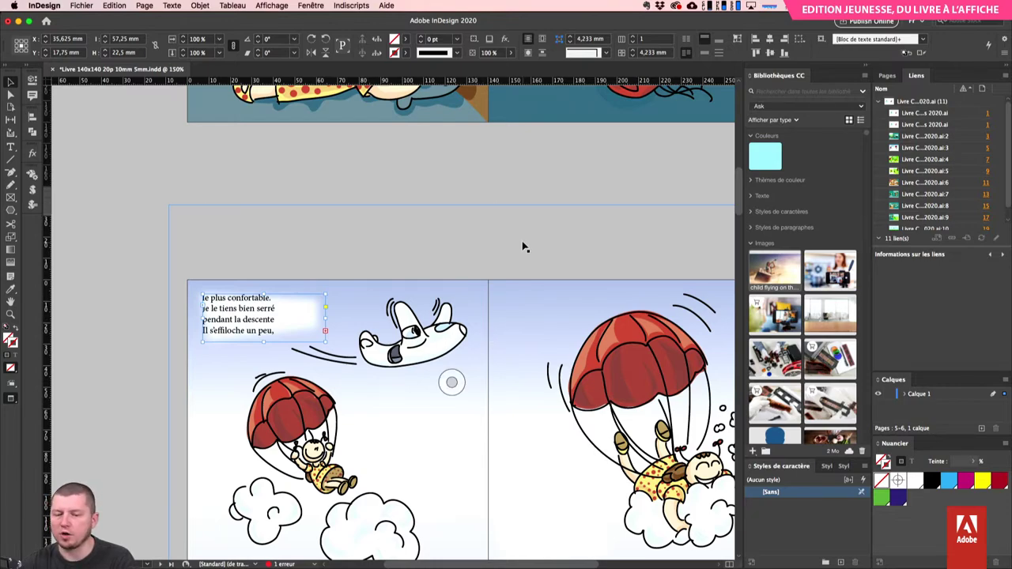
- Add a second layer, naming the original layer "Images" and the new one above it "Texte"
scroll(474, 198, right, 5)
scroll(474, 198, up, 3)
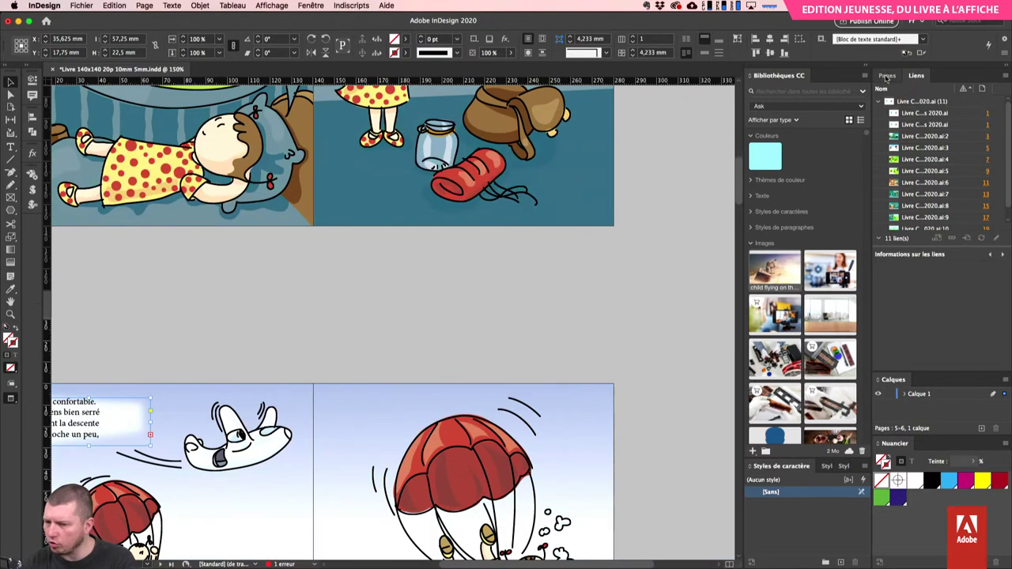
drag(911, 371, 915, 280)
click(982, 427)
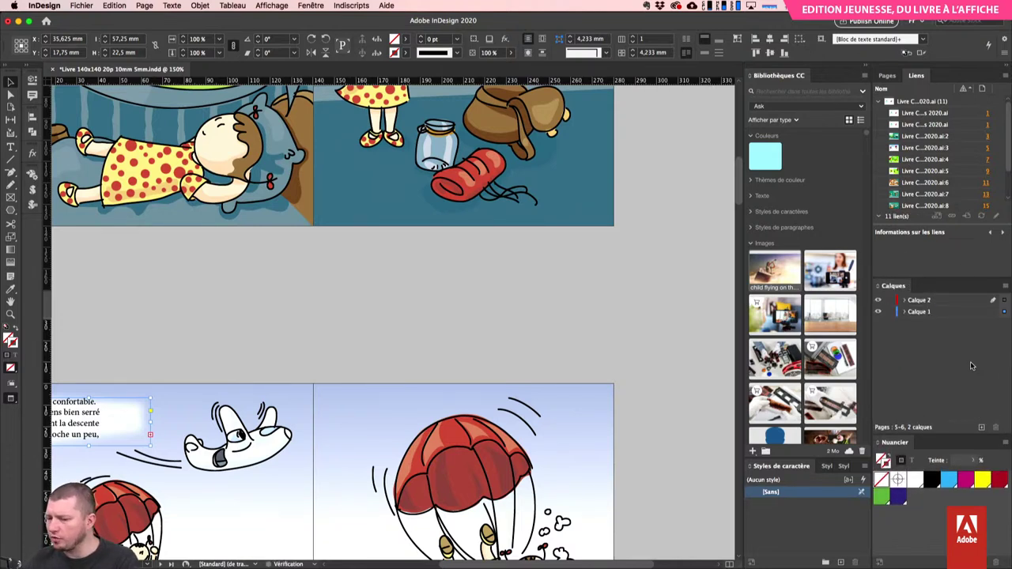
double_click(925, 313)
text(Images)
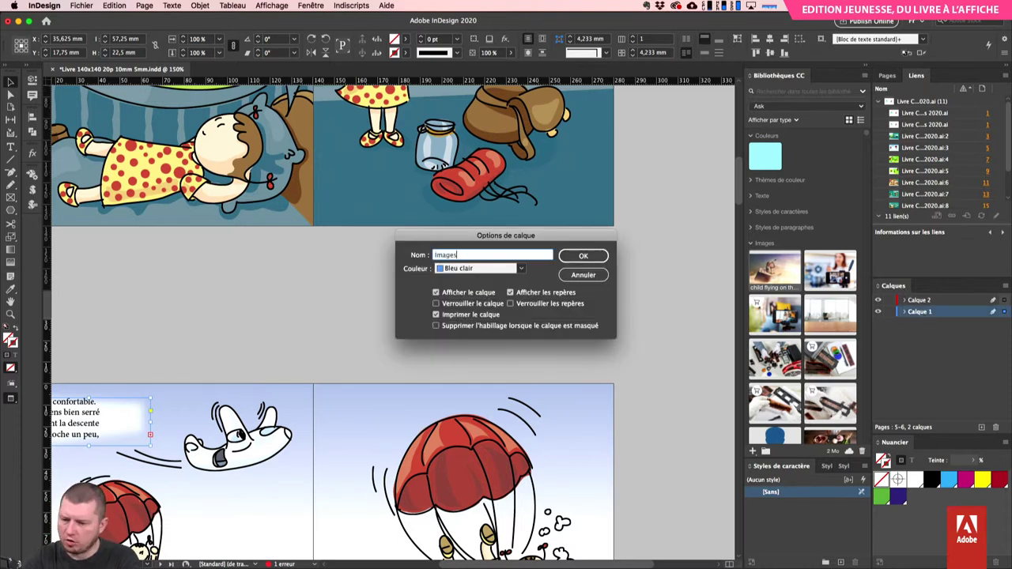
key(Return)
double_click(918, 302)
text(Texte)
key(Return)
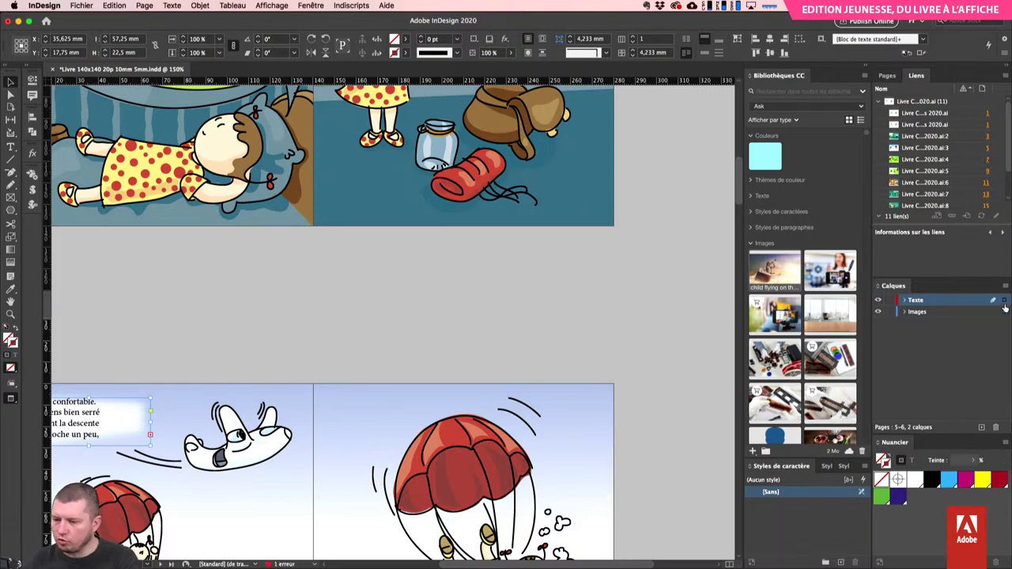
- Move the standing girl's caption frame and the title frame under the red-lidded jar to the Texte layer
scroll(502, 407, up, 6)
click(506, 261)
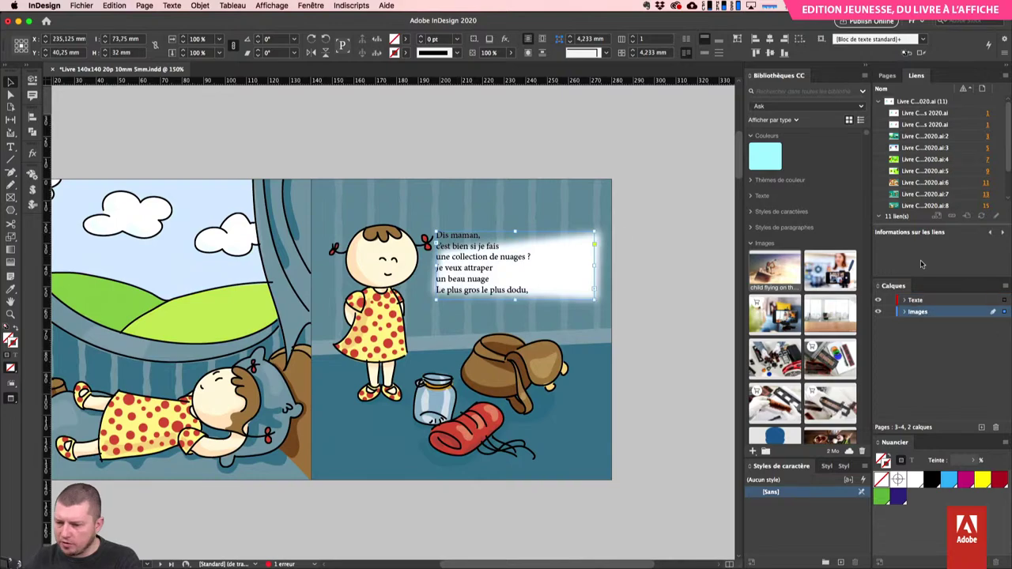
drag(1005, 314, 1004, 302)
scroll(512, 248, up, 5)
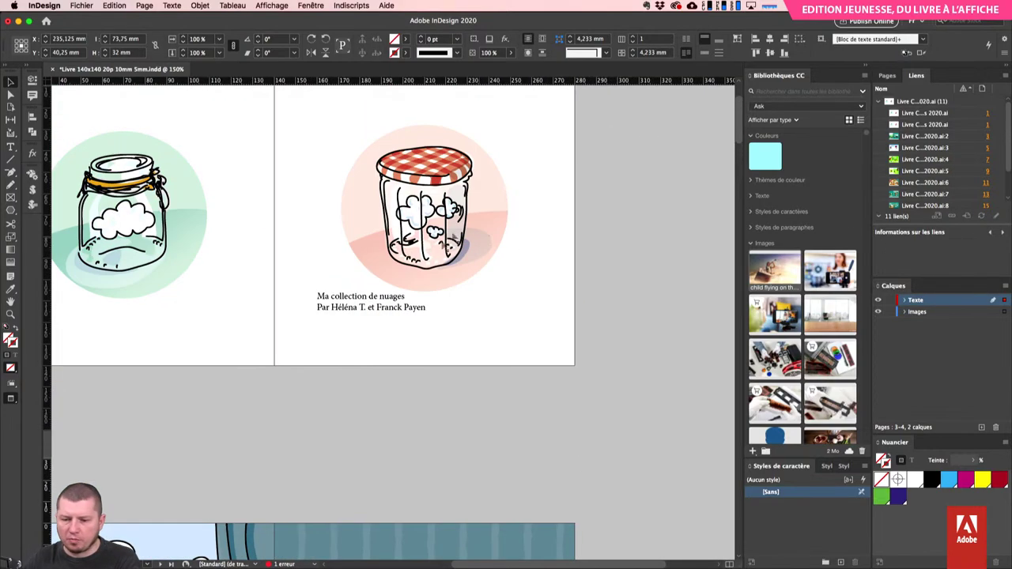
click(990, 312)
drag(1004, 314, 1005, 302)
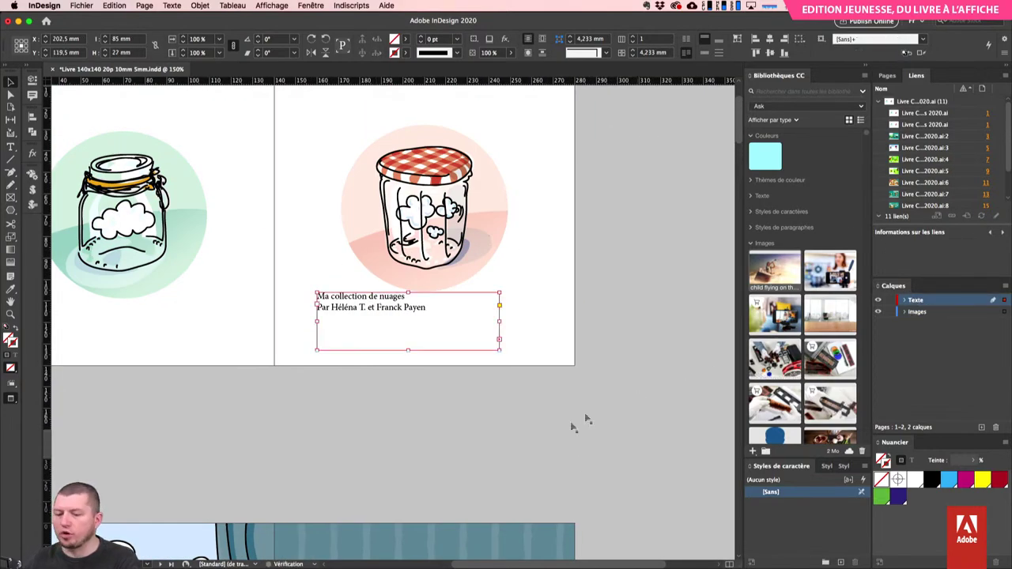
- Thread the airplane caption's overset text into a new frame about 48 x 27 mm under the large parachute, and lock the Images layer
scroll(287, 288, down, 10)
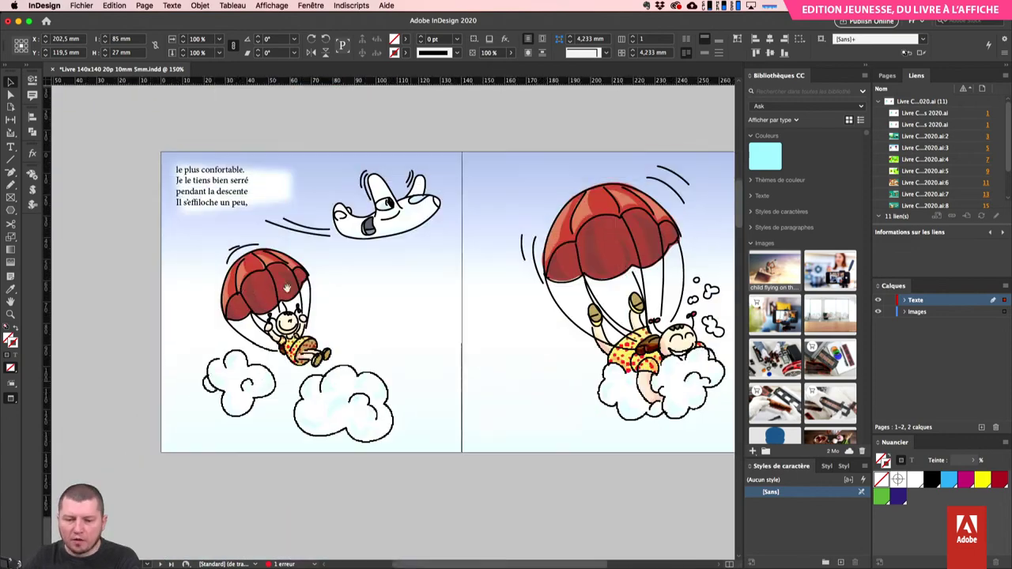
click(227, 192)
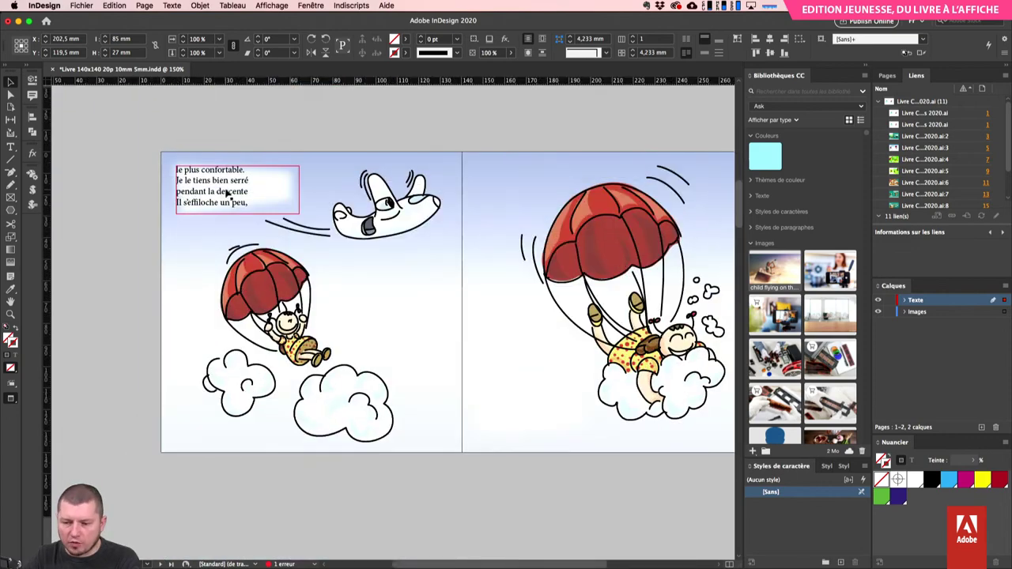
click(299, 202)
drag(473, 373, 578, 431)
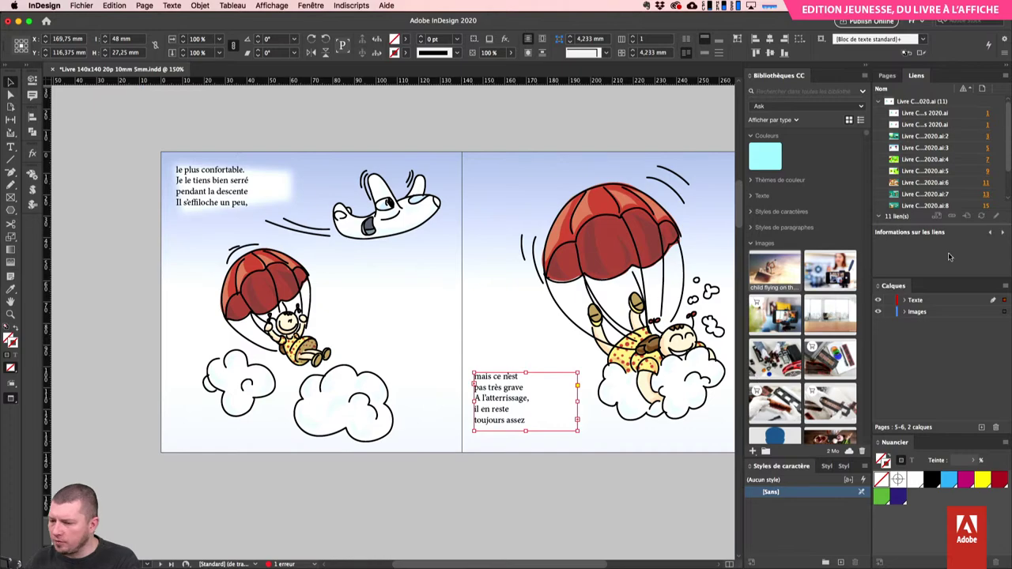
click(889, 312)
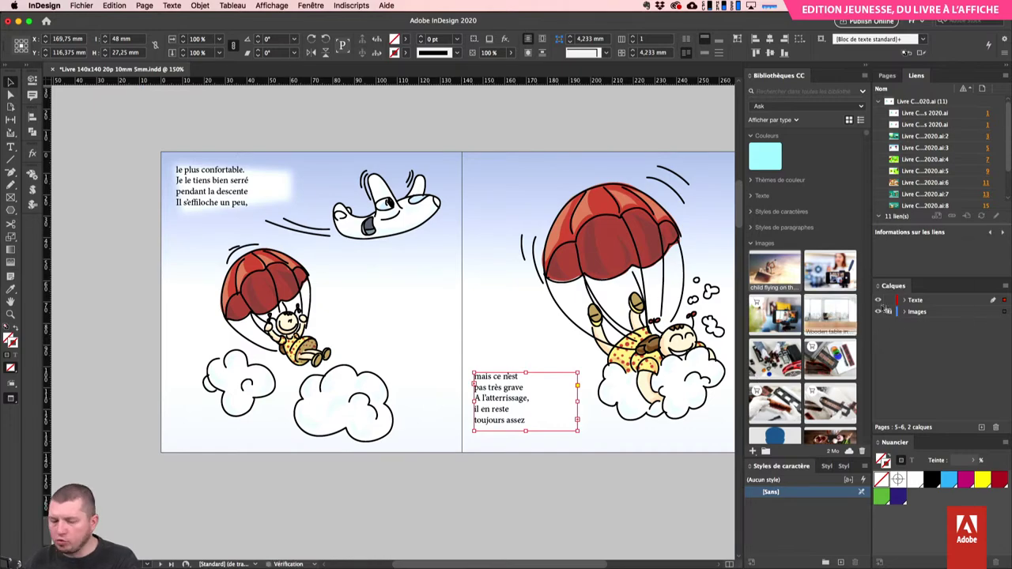
- Thread the overset text through three new frames over the pale caption areas of the next spread, ending above the cows
click(578, 423)
key(shift+Page_Down)
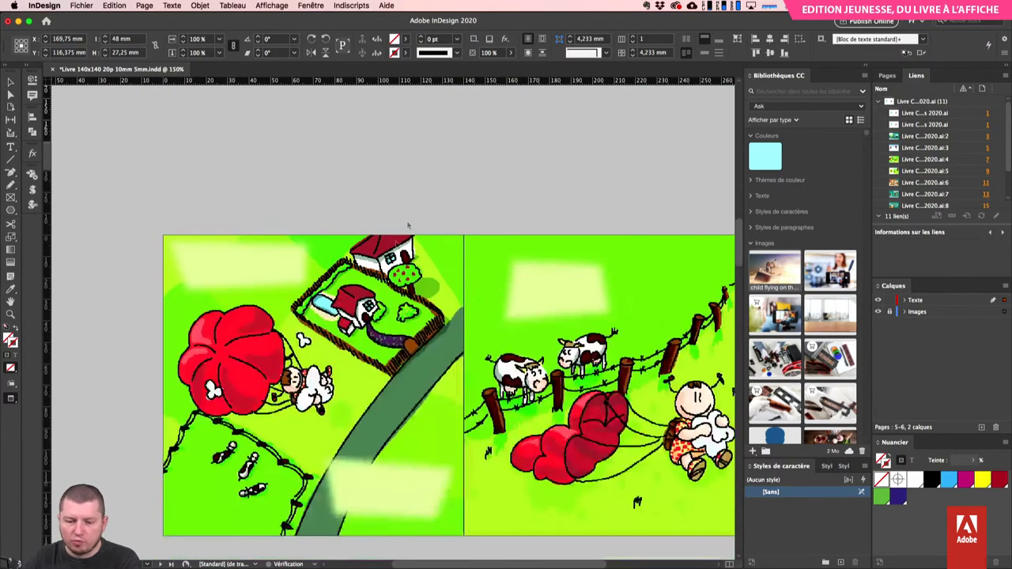
drag(179, 246, 311, 288)
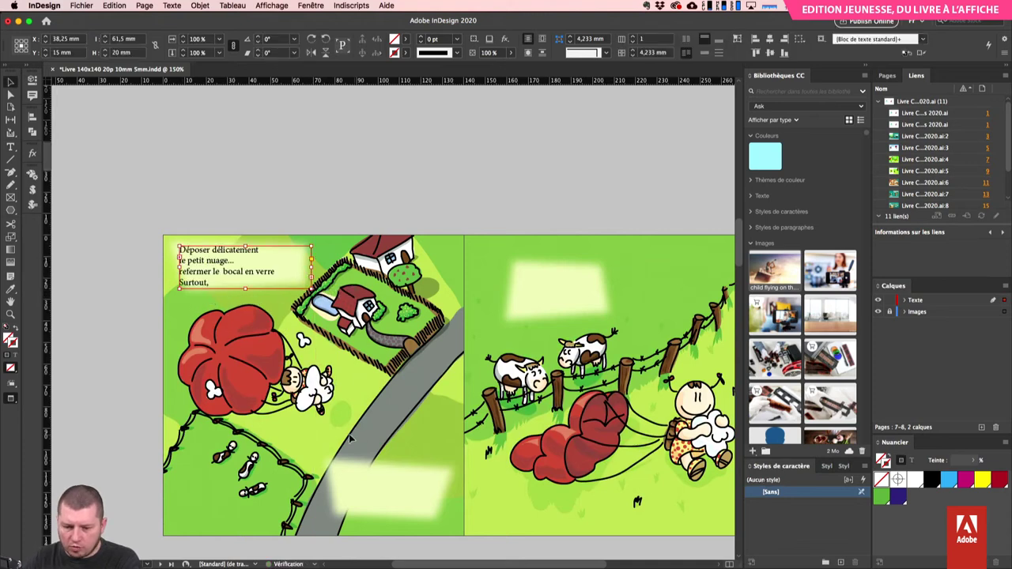
click(310, 282)
drag(332, 462, 448, 510)
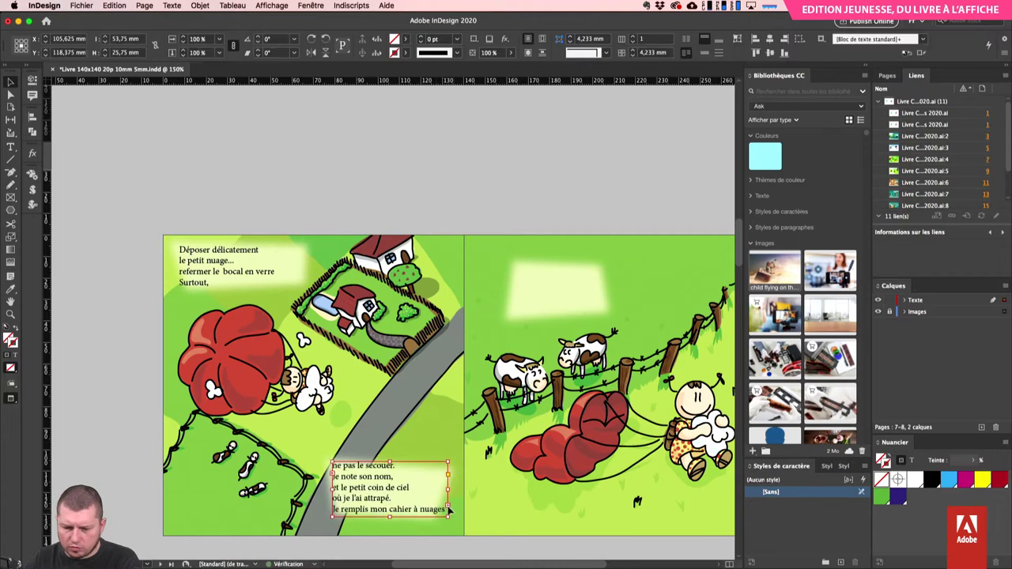
click(448, 510)
drag(503, 256, 619, 321)
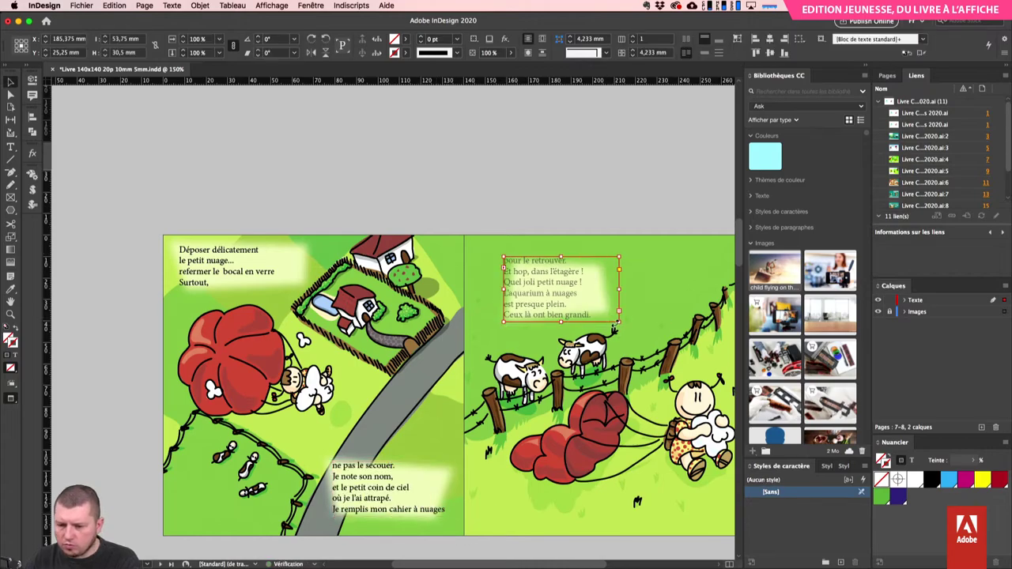
- Continue the thread into two new frames, about 45 x 23 mm and 49 x 20 mm, over the caption areas on page 9
scroll(618, 388, down, 5)
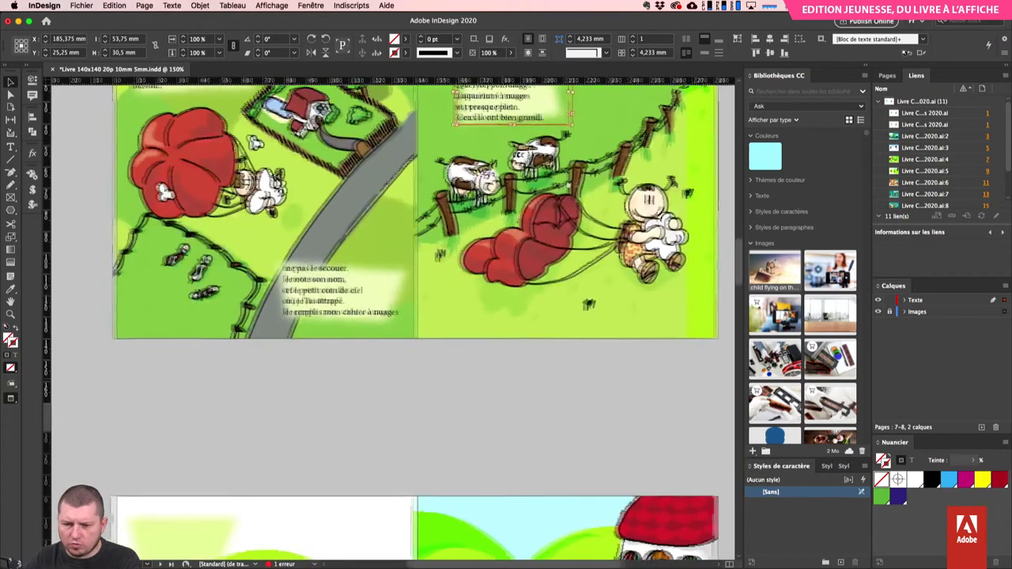
click(568, 117)
scroll(585, 142, down, 5)
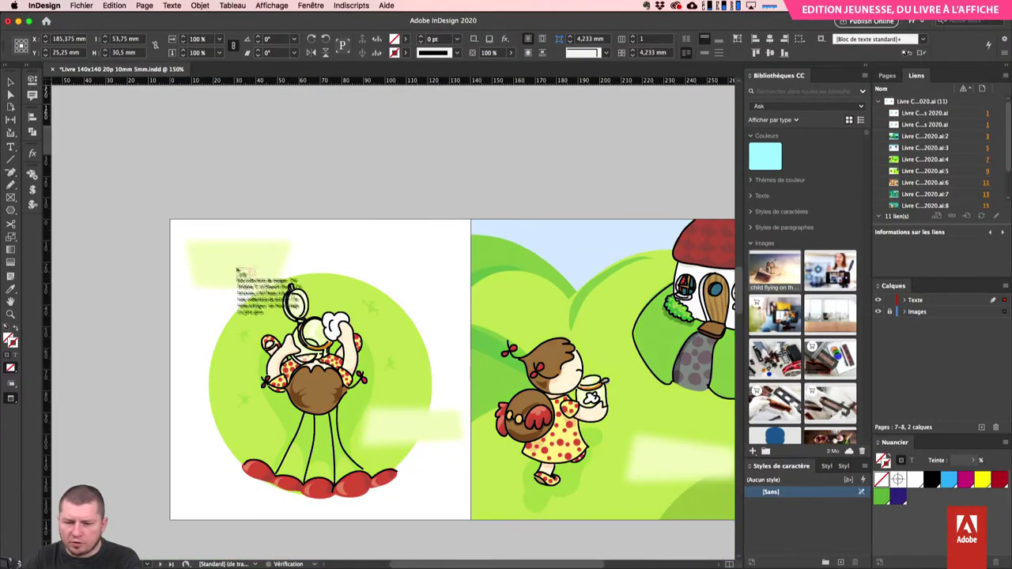
drag(200, 245, 293, 290)
click(292, 281)
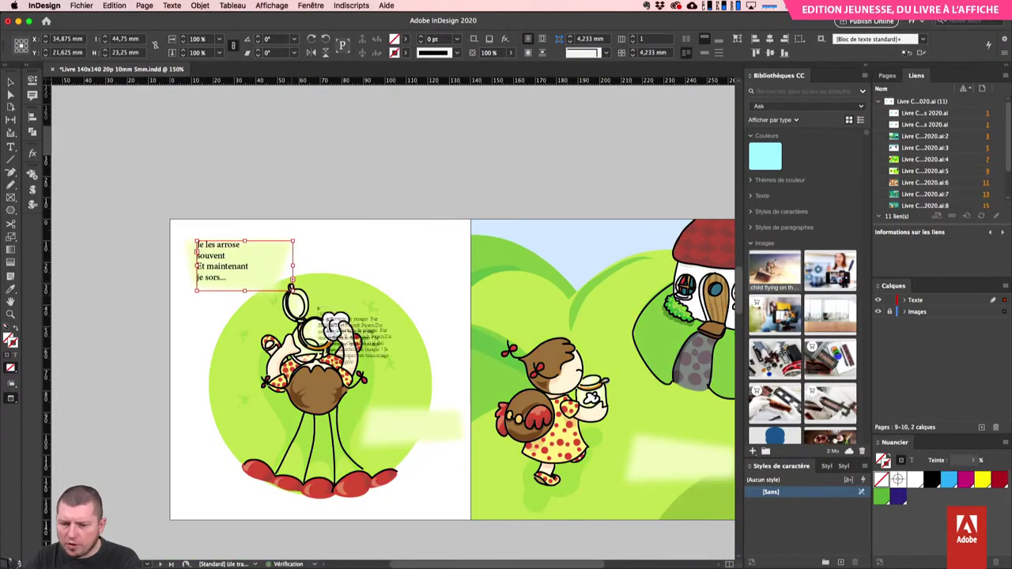
drag(360, 401, 464, 443)
- Try threading the text into a new frame about 56 x 25 mm over the caption area beside the girl carrying the jar
click(660, 455)
scroll(661, 455, right, 5)
scroll(660, 454, down, 3)
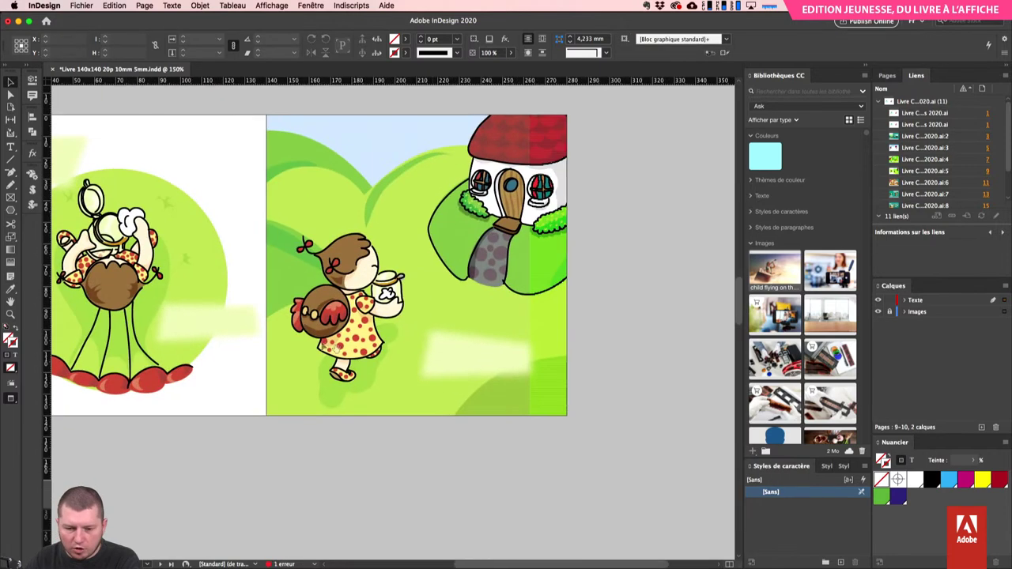
drag(257, 330, 528, 384)
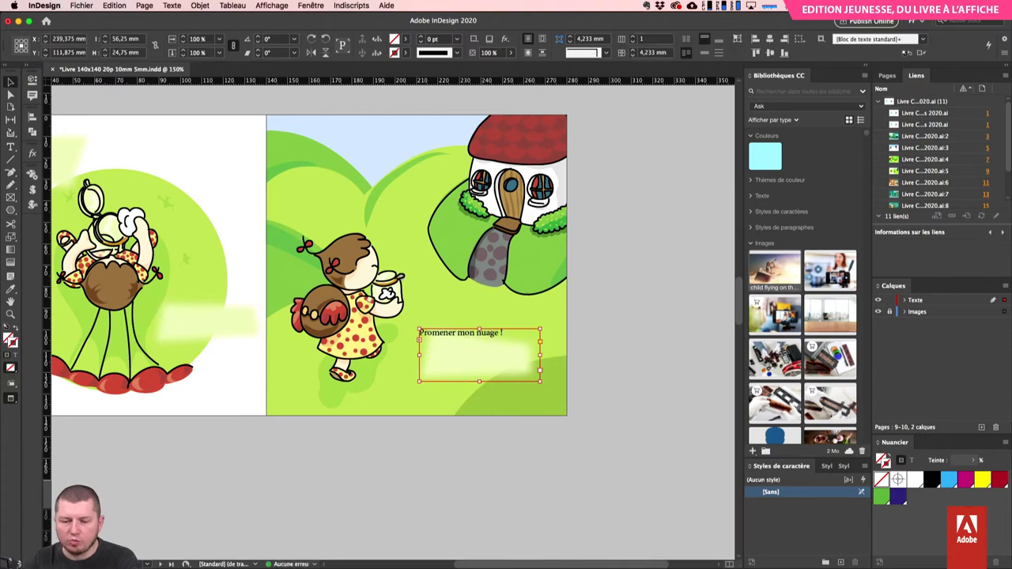
scroll(396, 276, left, 6)
scroll(395, 277, up, 1)
scroll(287, 230, up, 1)
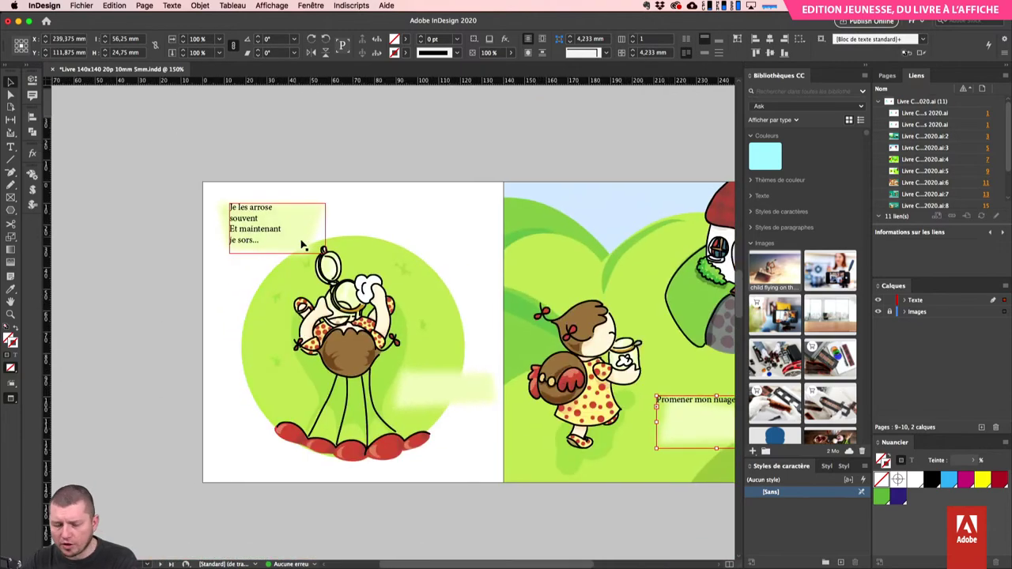
key(ctrl+z)
key(ctrl+z)
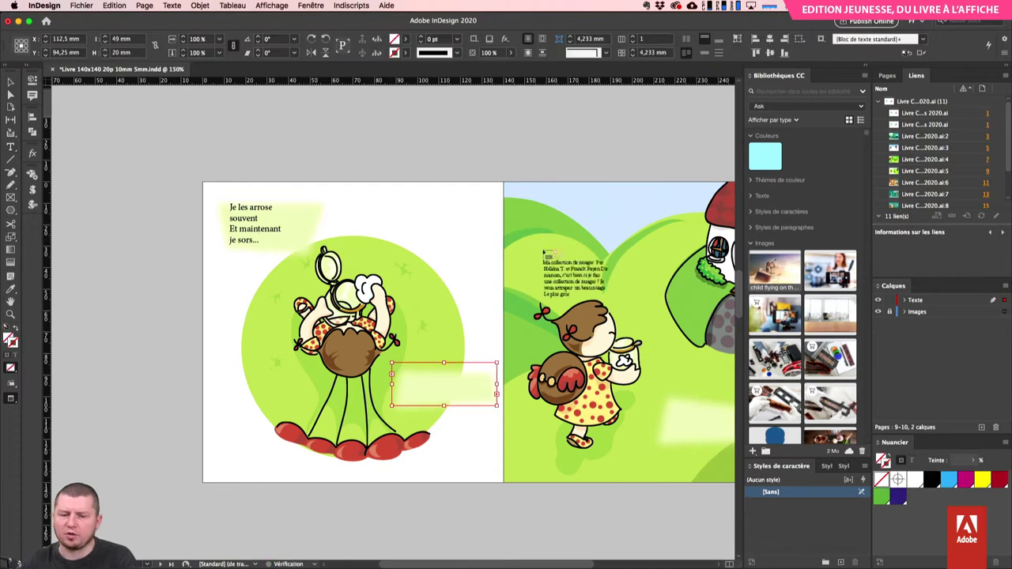
- Select all the text of the threaded story from within the "Je les arrose" frame
key(t)
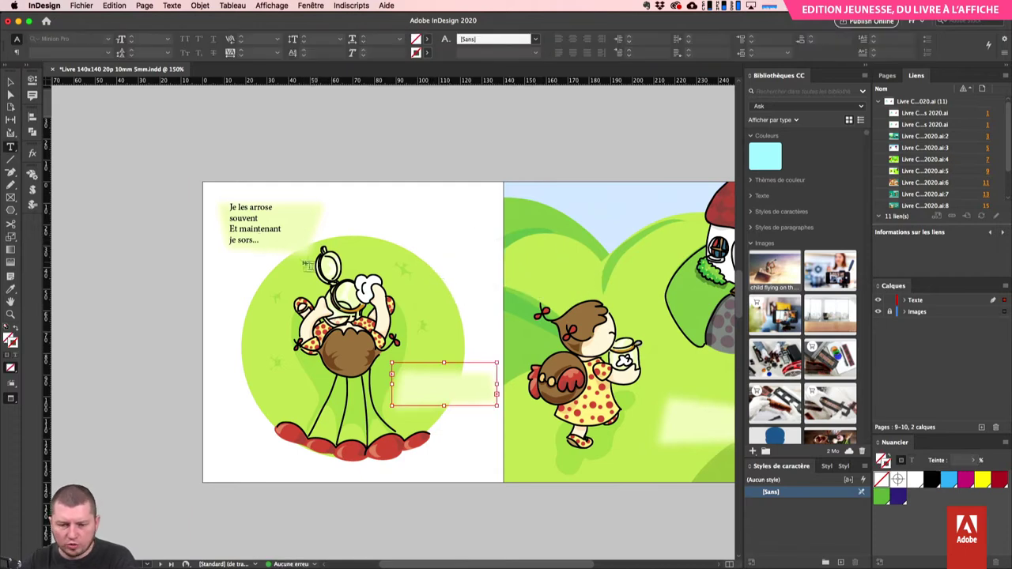
click(264, 228)
key(ctrl+a)
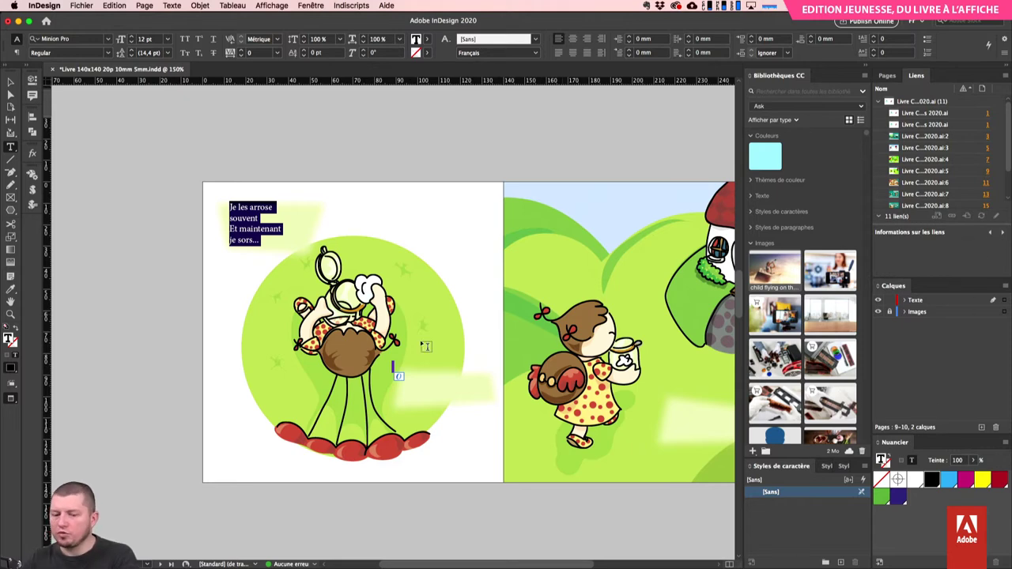
- Switch to Illustrator and display the "Ask Ai Maths" library
key(super+Tab)
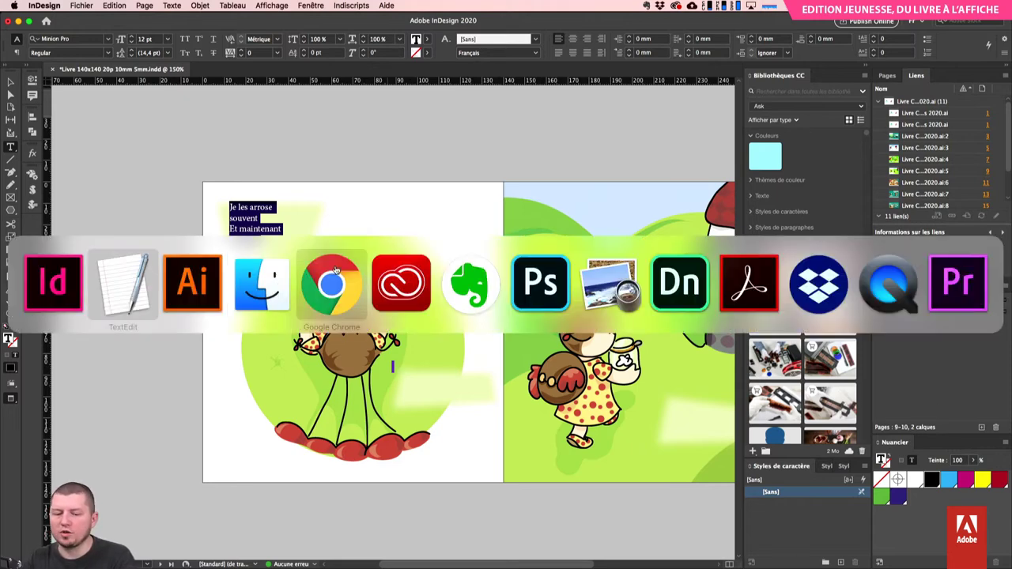
click(171, 294)
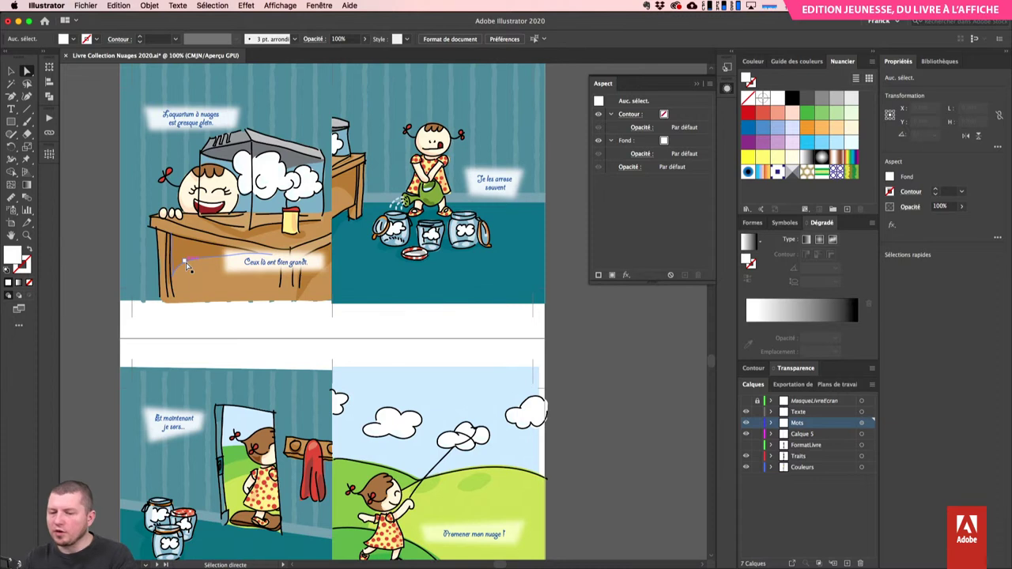
click(939, 60)
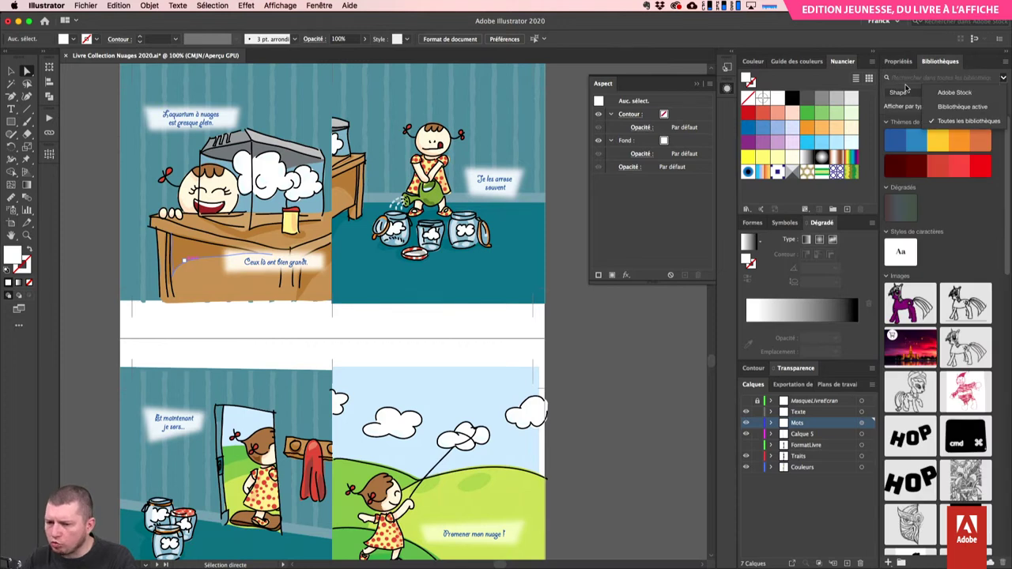
click(913, 93)
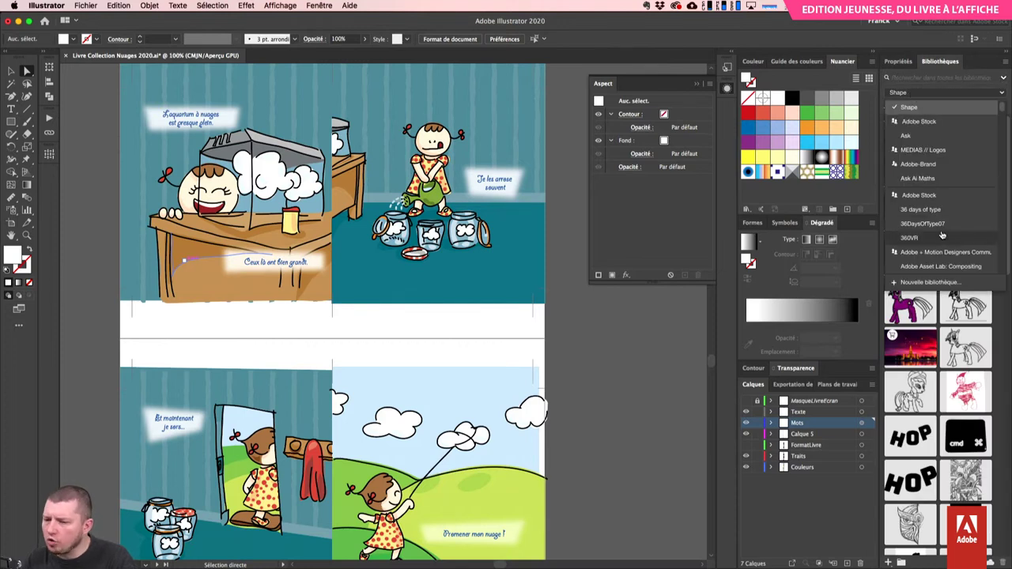
scroll(933, 182, down, 1)
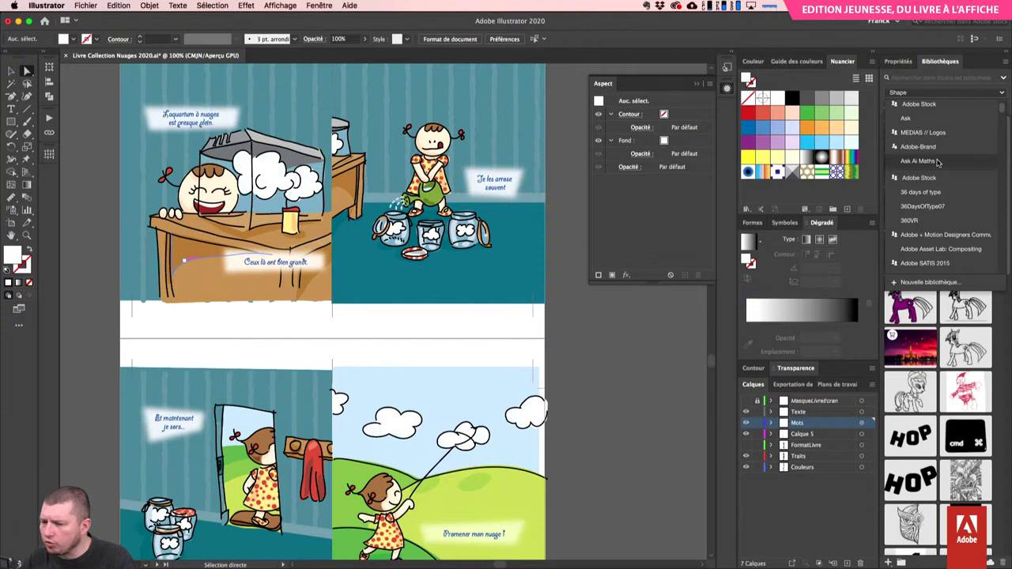
click(919, 161)
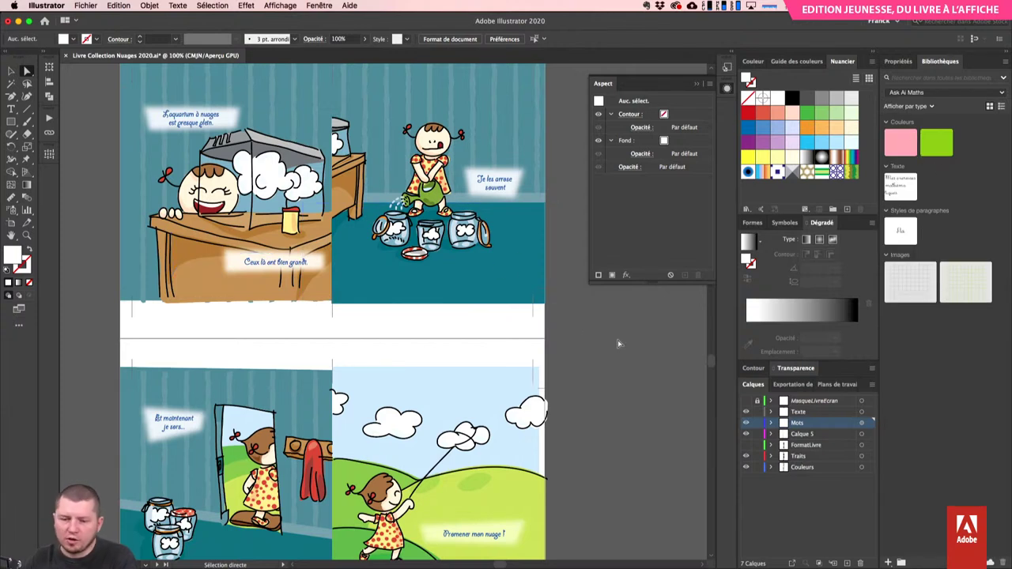
- Add the text fill colour, paragraph style and character style of the "Ceux là ont bien grandi" caption to the library
click(275, 266)
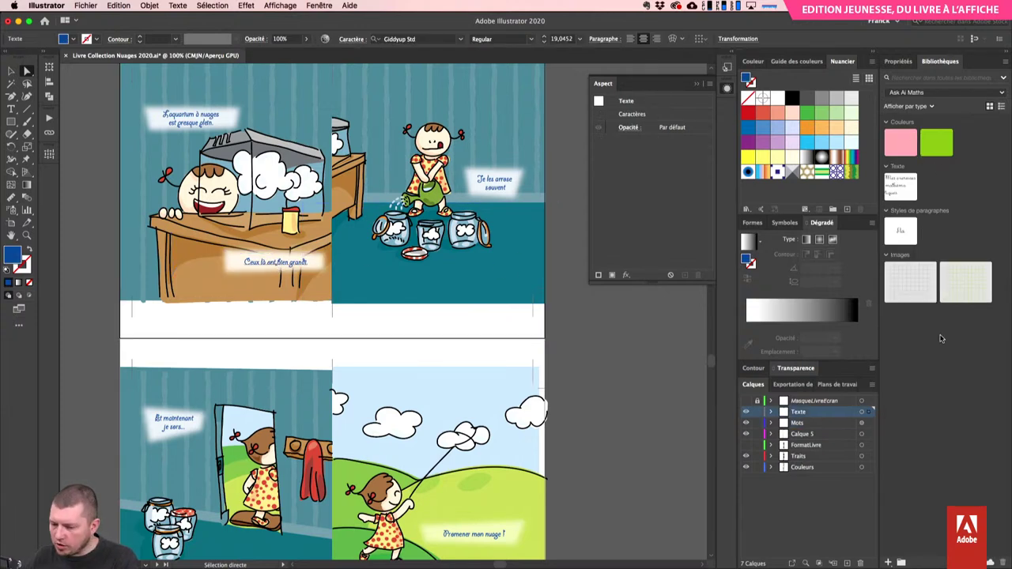
click(889, 562)
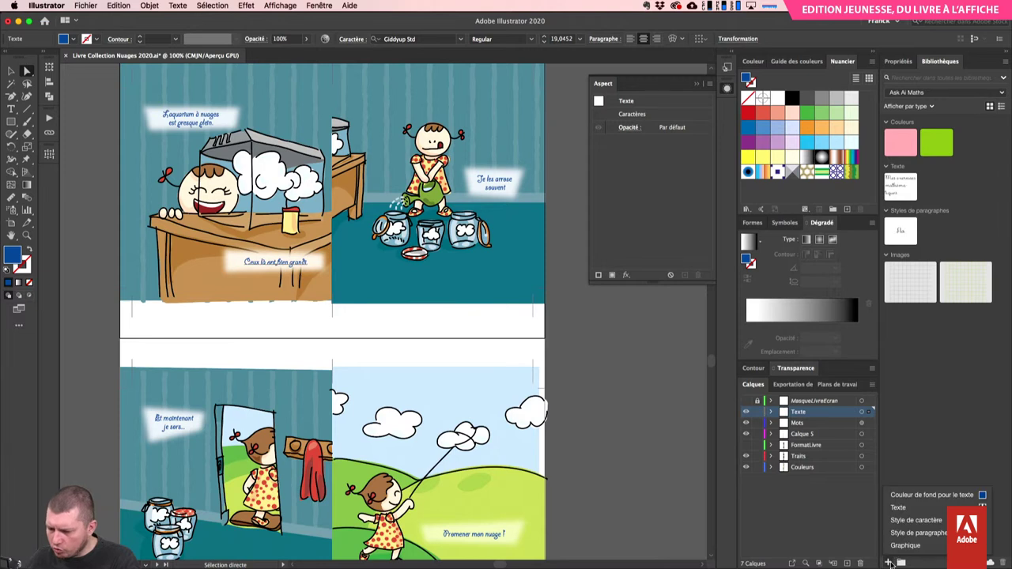
click(933, 495)
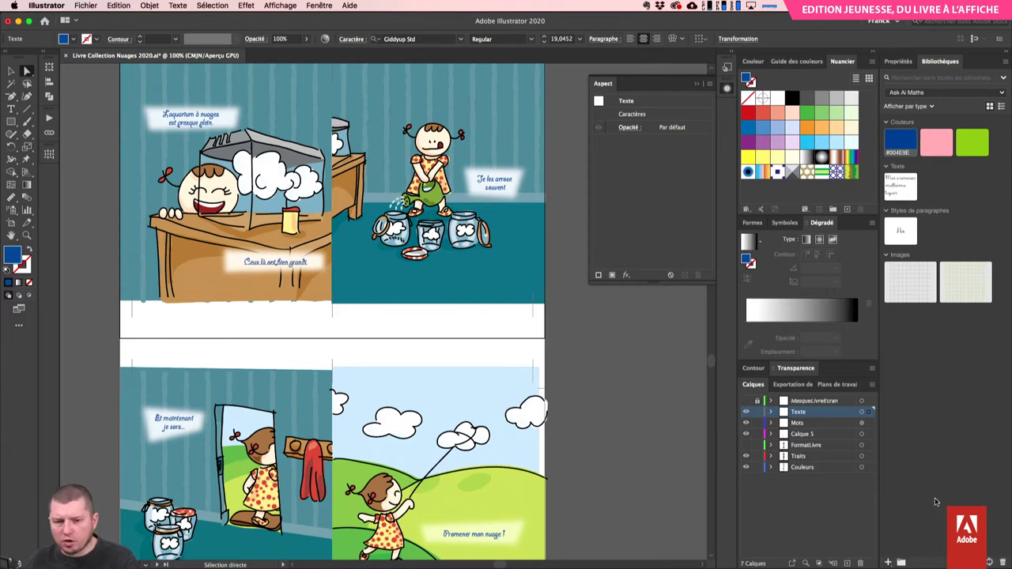
click(889, 562)
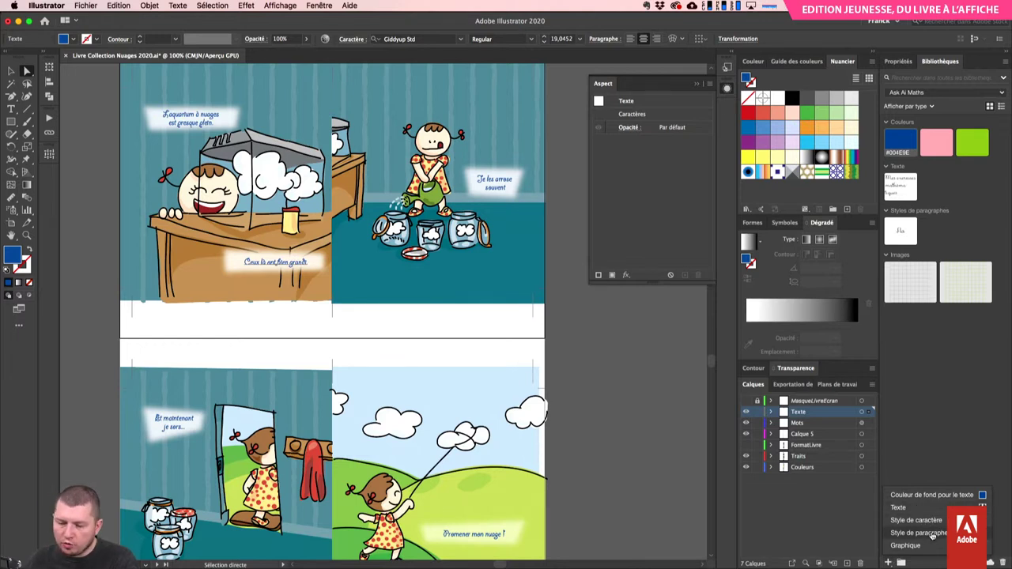
click(918, 533)
click(890, 562)
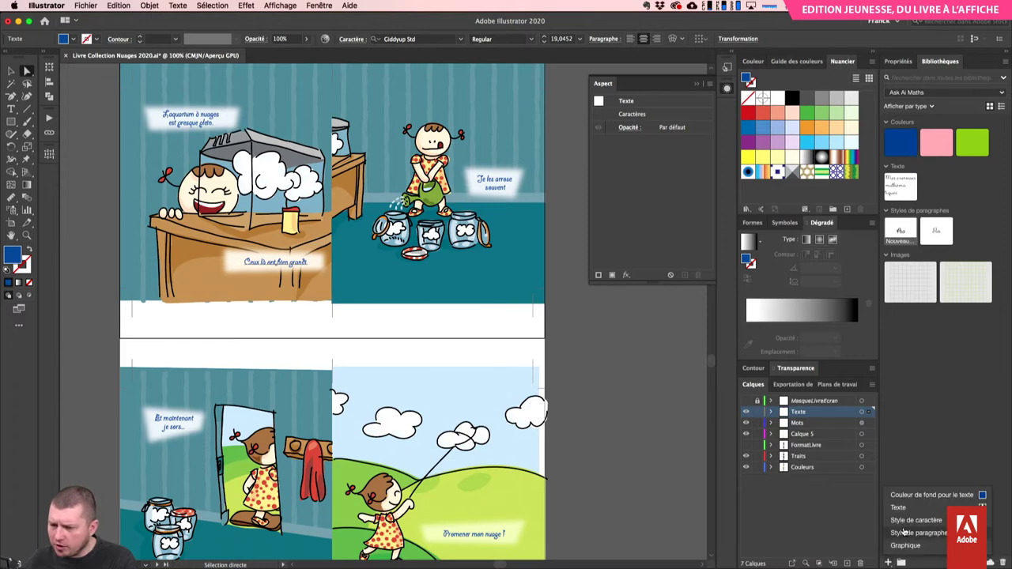
click(917, 520)
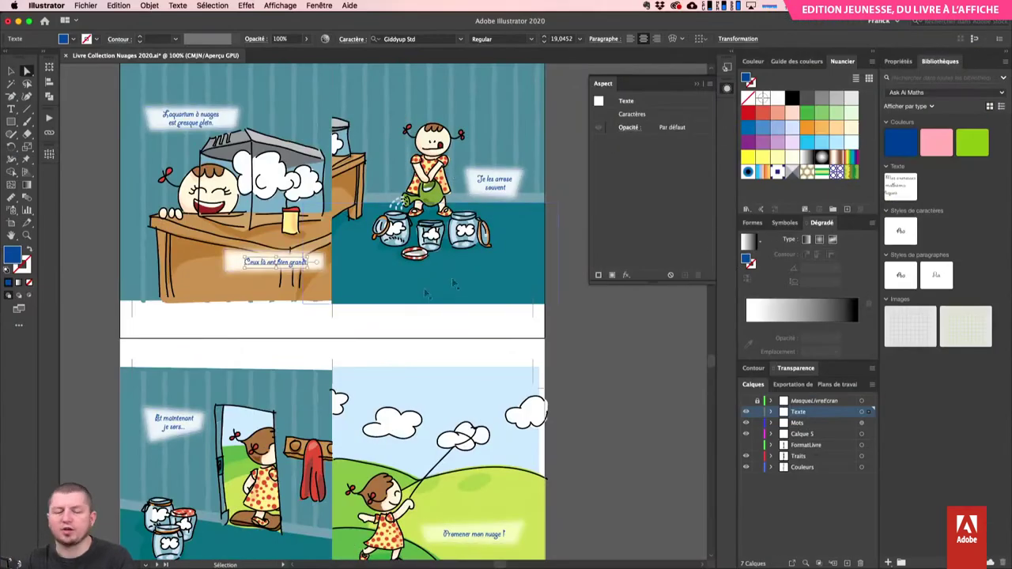
- Switch to InDesign and apply the new Giddyup Std paragraph style from the "Ask Ai Maths" library to the whole threaded story
key(super+Tab)
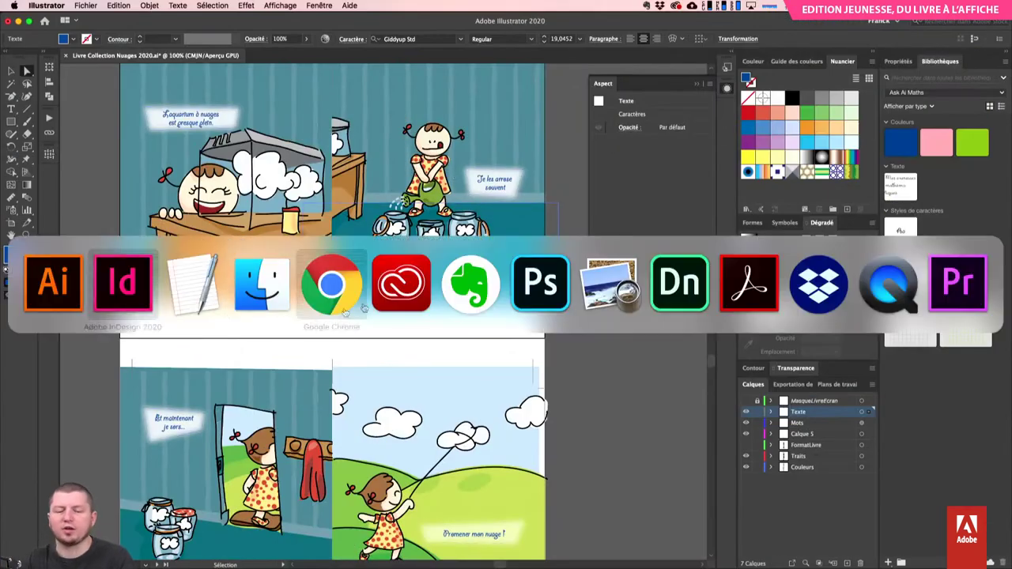
click(139, 314)
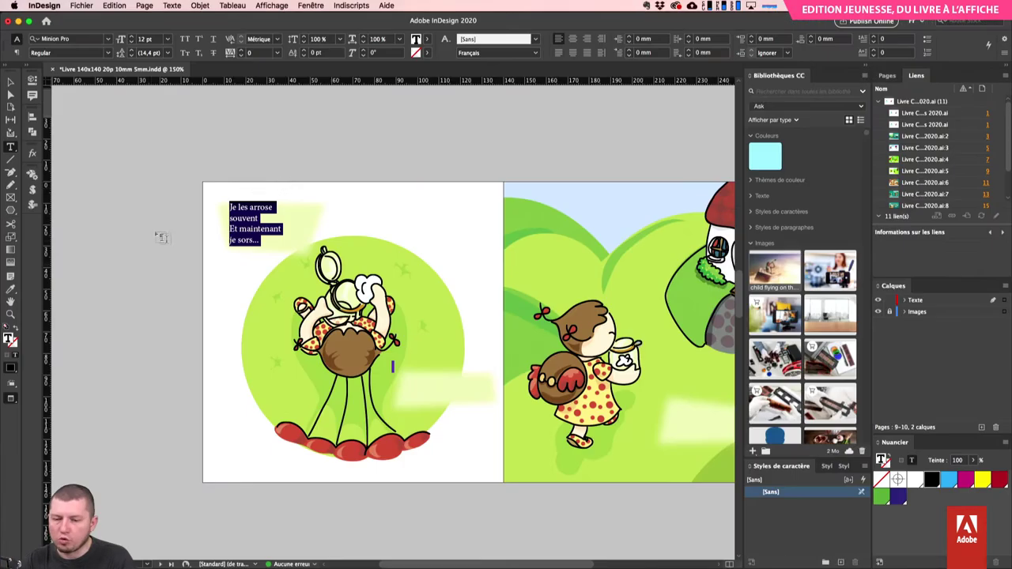
click(284, 218)
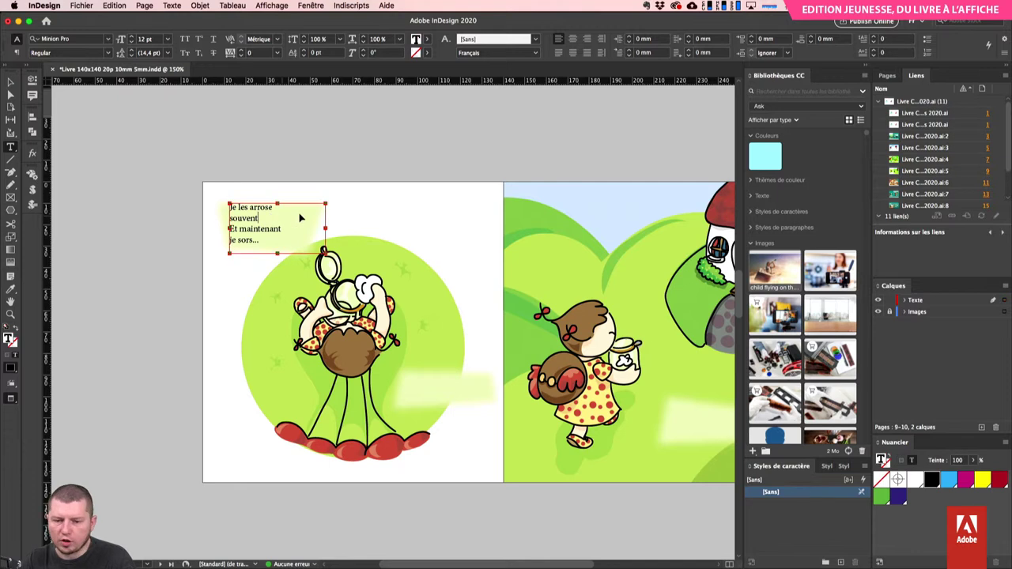
key(super+a)
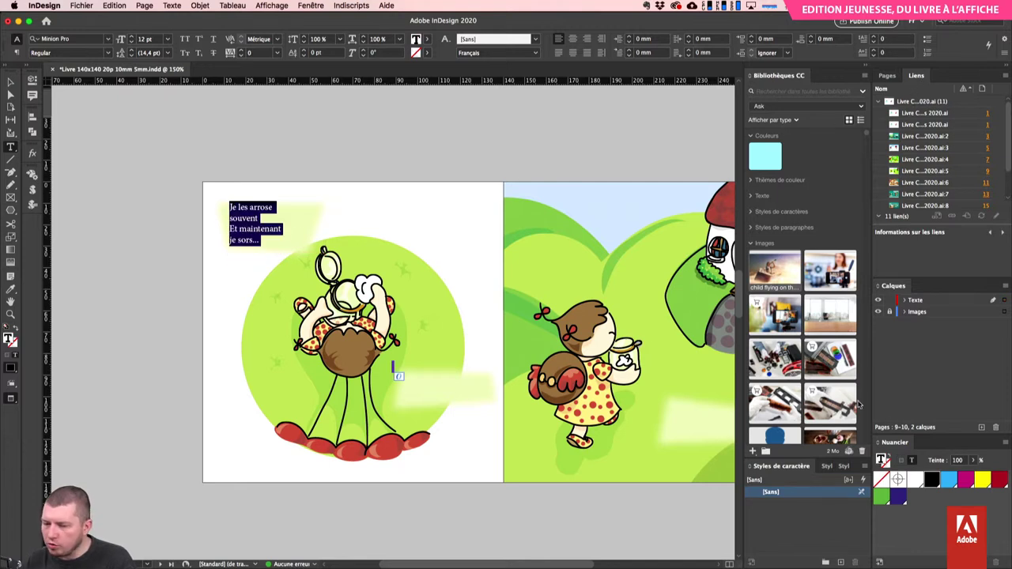
click(768, 110)
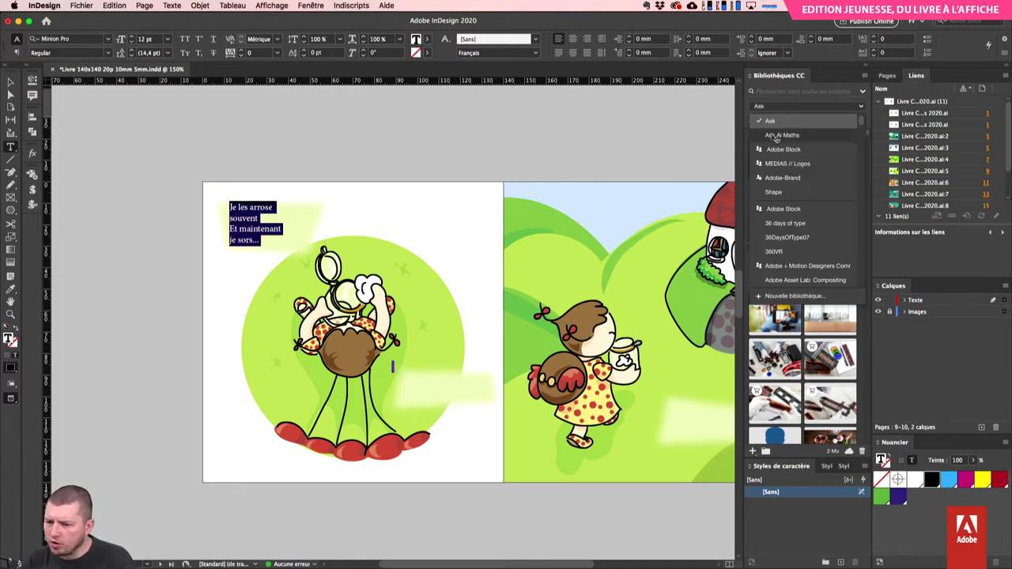
click(781, 137)
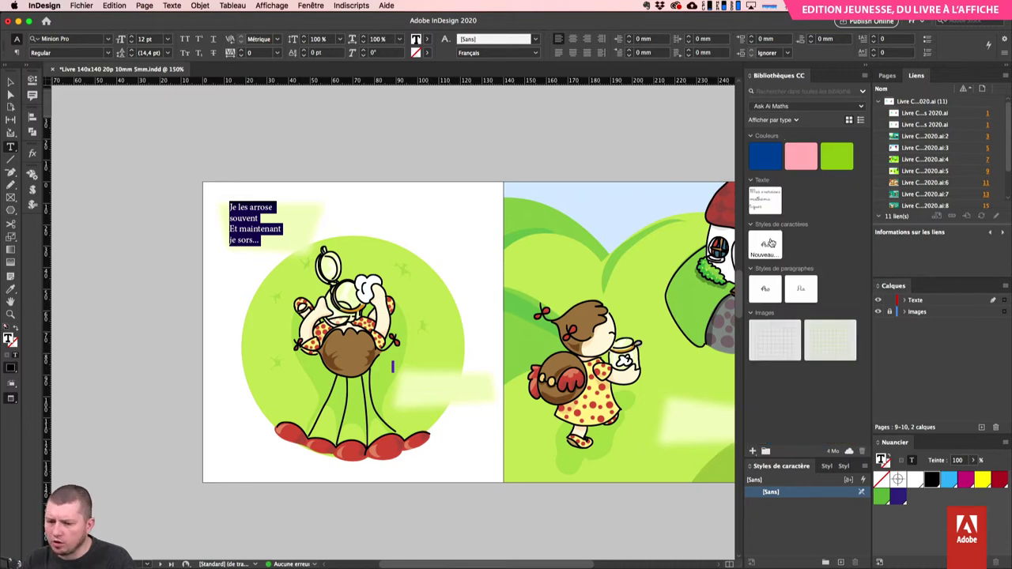
click(766, 290)
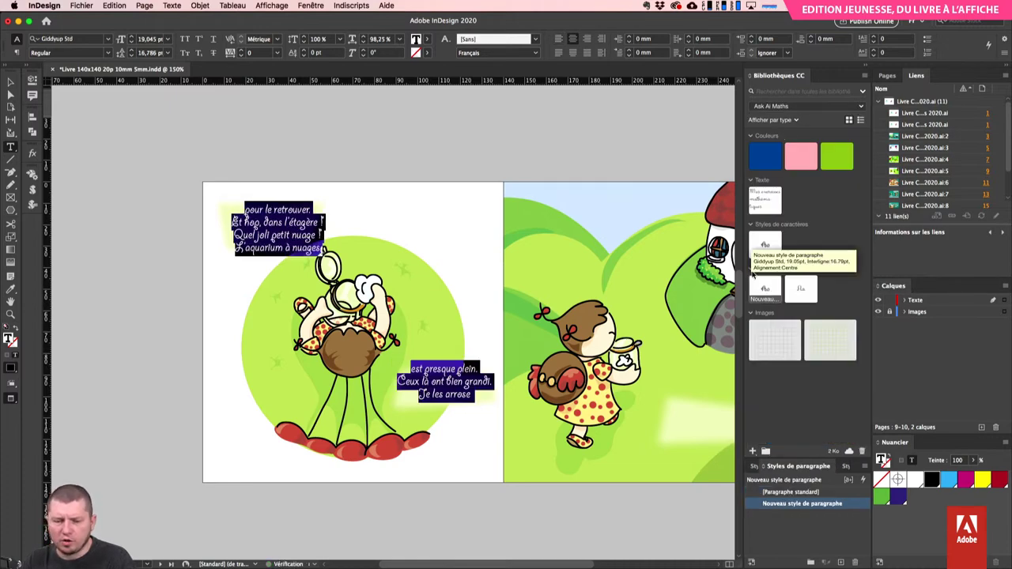
- Colour all the text of the threaded story with the library's blue #004E9E
click(10, 82)
click(363, 270)
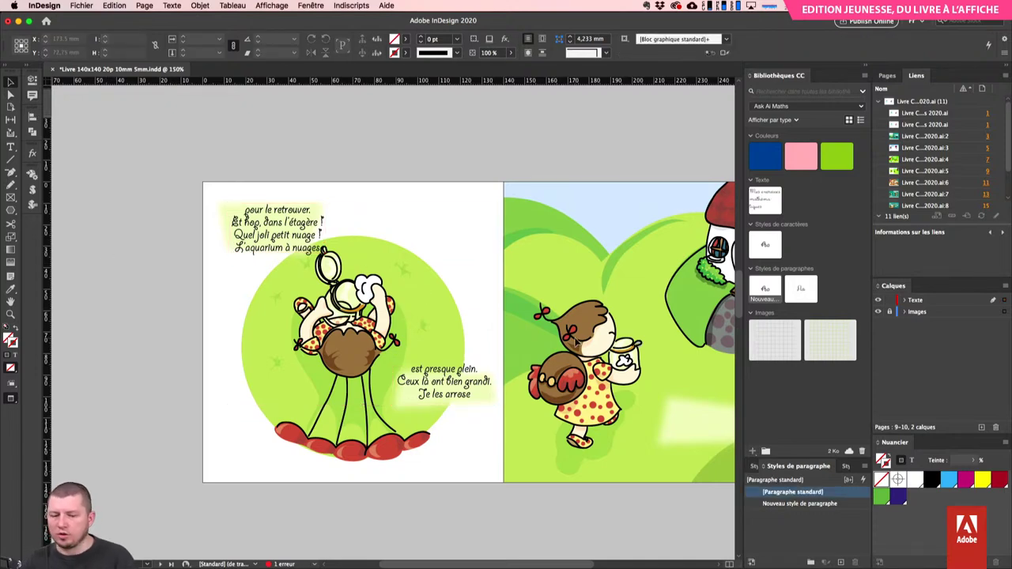
click(443, 368)
double_click(457, 378)
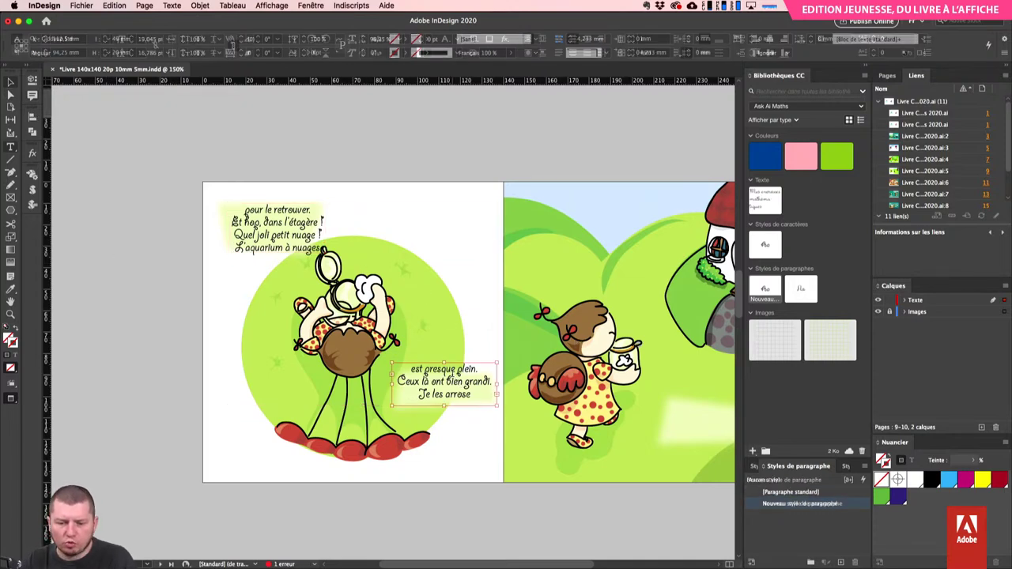
key(ctrl+a)
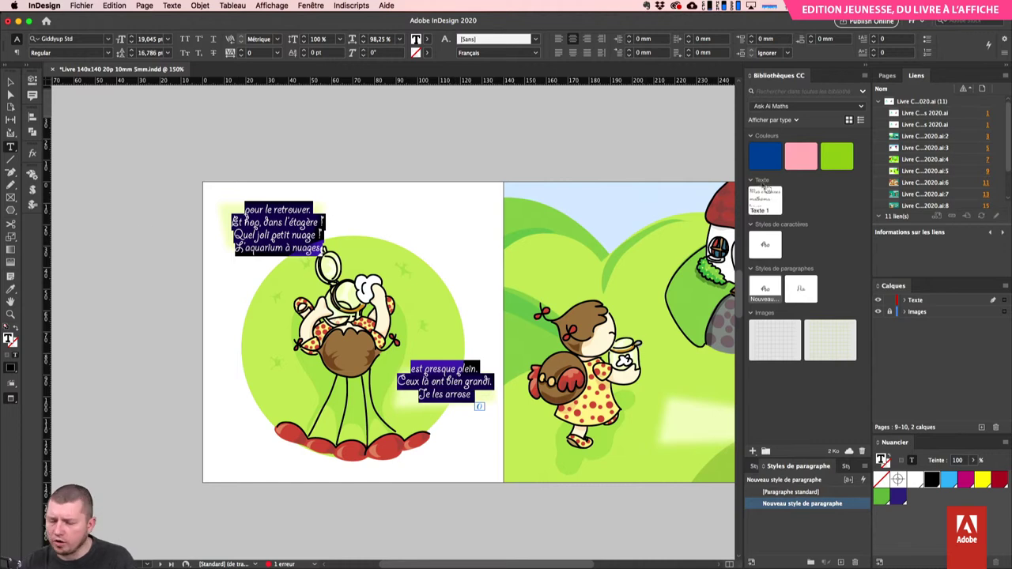
click(771, 155)
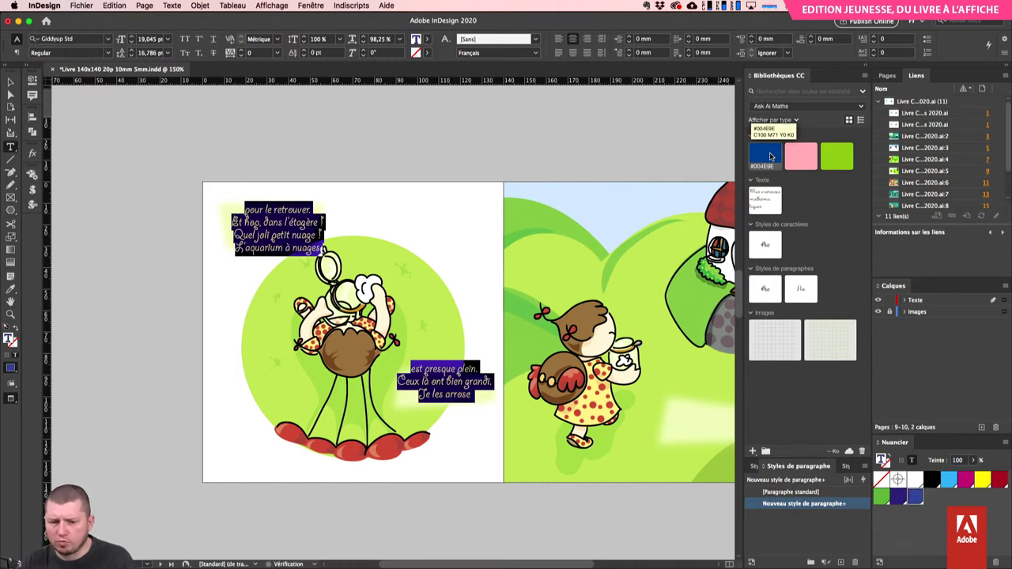
click(608, 158)
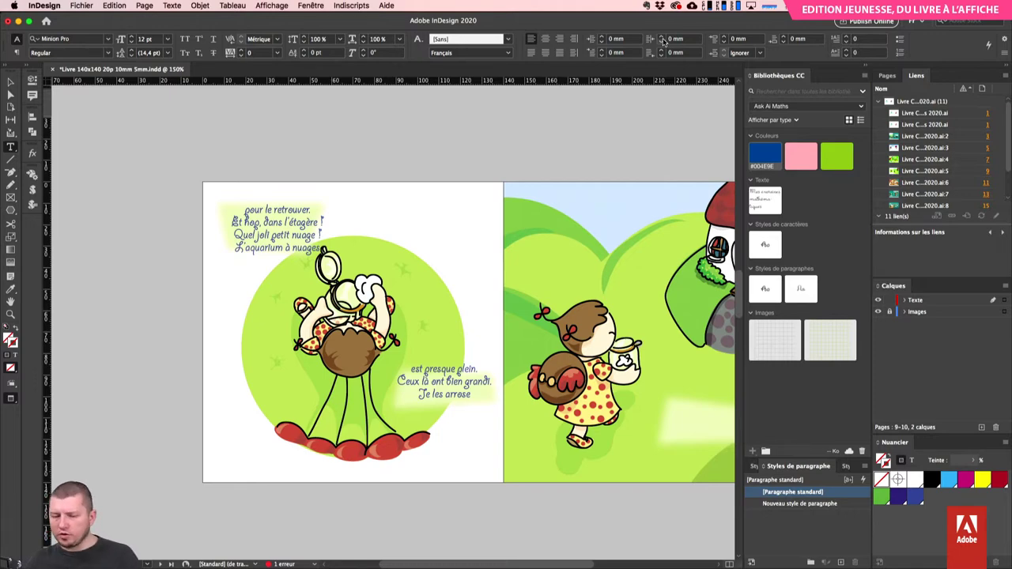
- Examine the restyled text on the cover and the following spreads
key(super+minus)
key(super+minus)
key(super+minus)
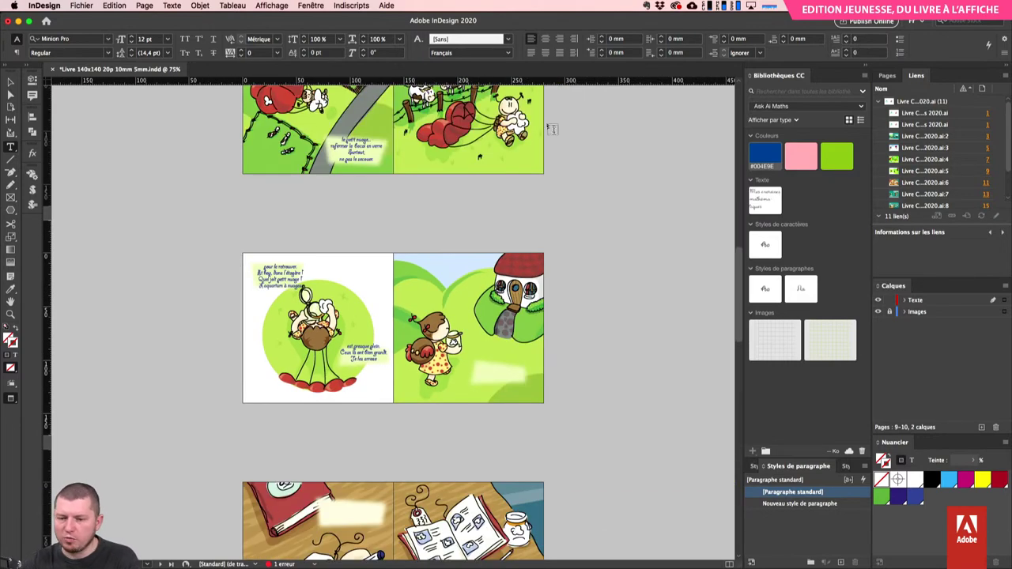
scroll(573, 347, up, 2)
scroll(572, 348, up, 5)
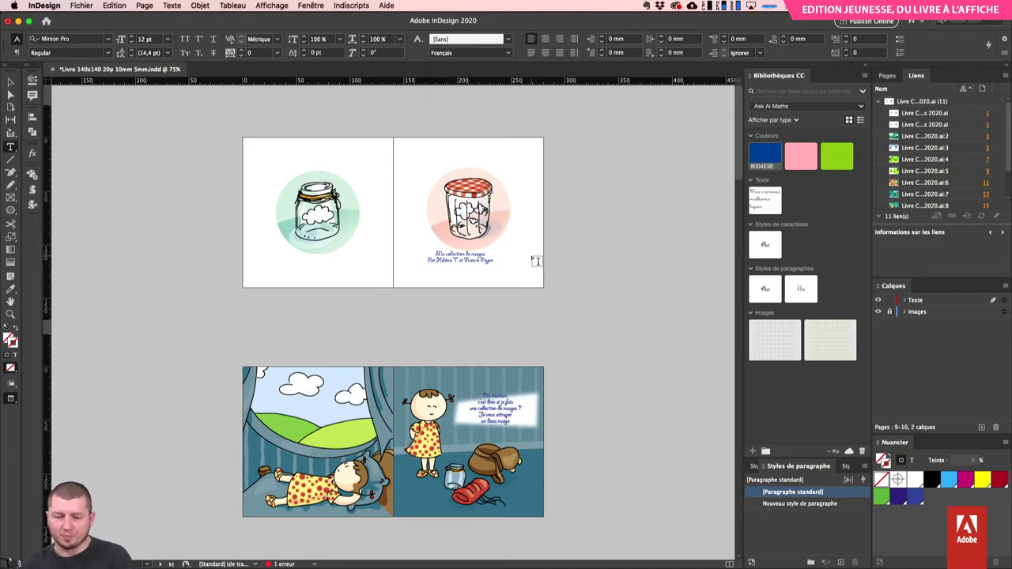
scroll(599, 210, down, 2)
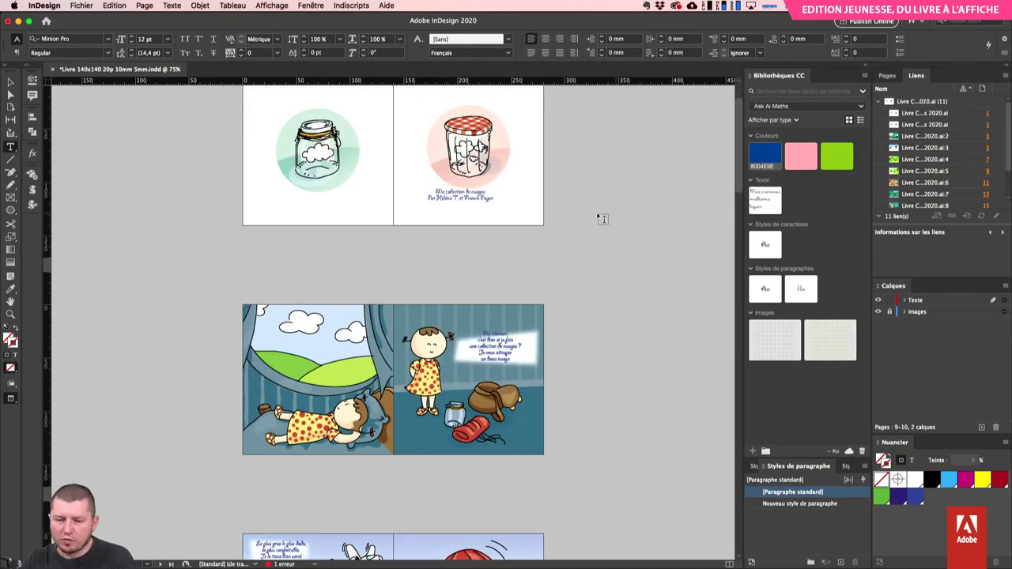
scroll(599, 217, up, 2)
key(super+equal)
key(super+equal)
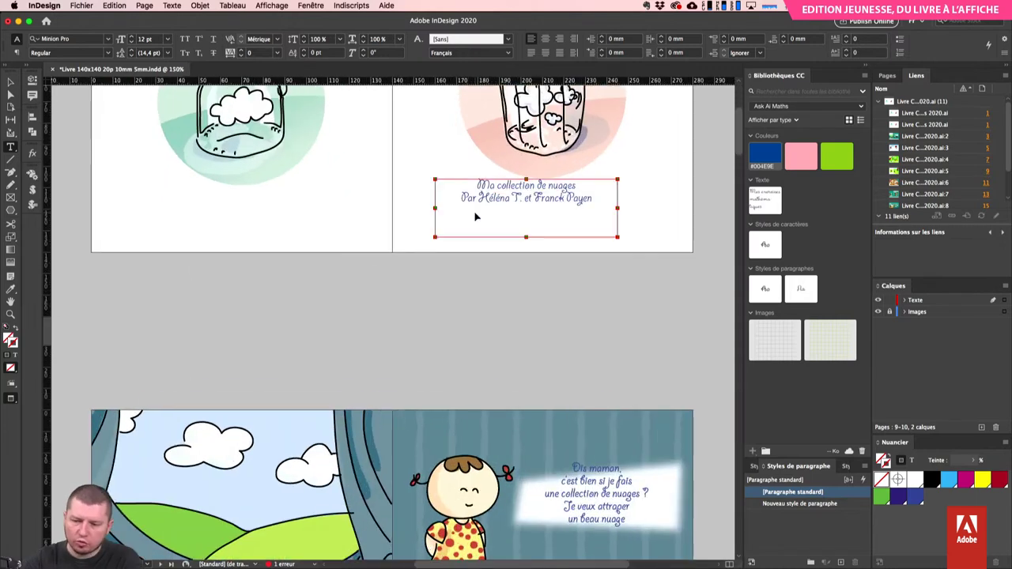
key(super+equal)
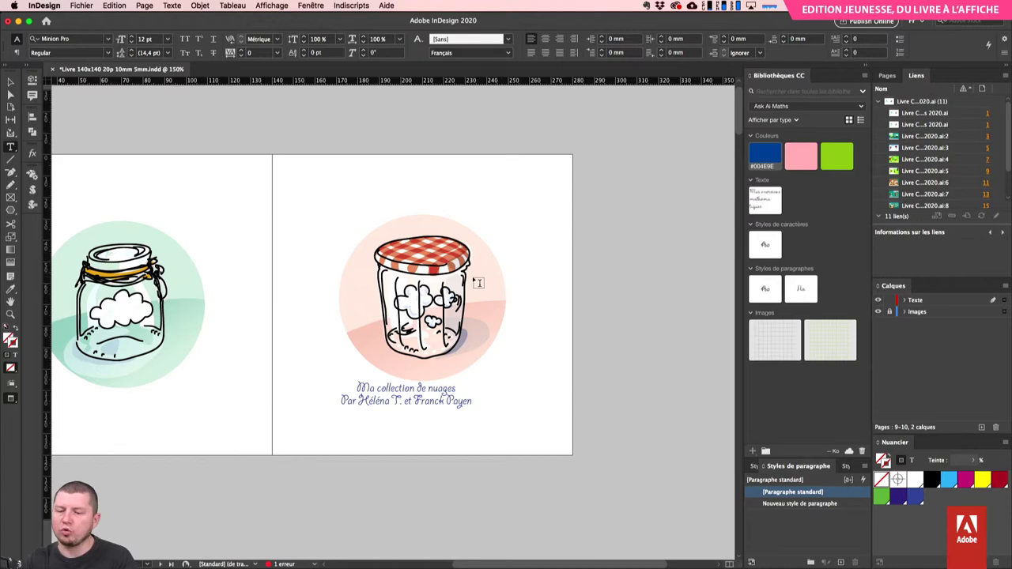
scroll(506, 354, down, 10)
scroll(633, 275, right, 5)
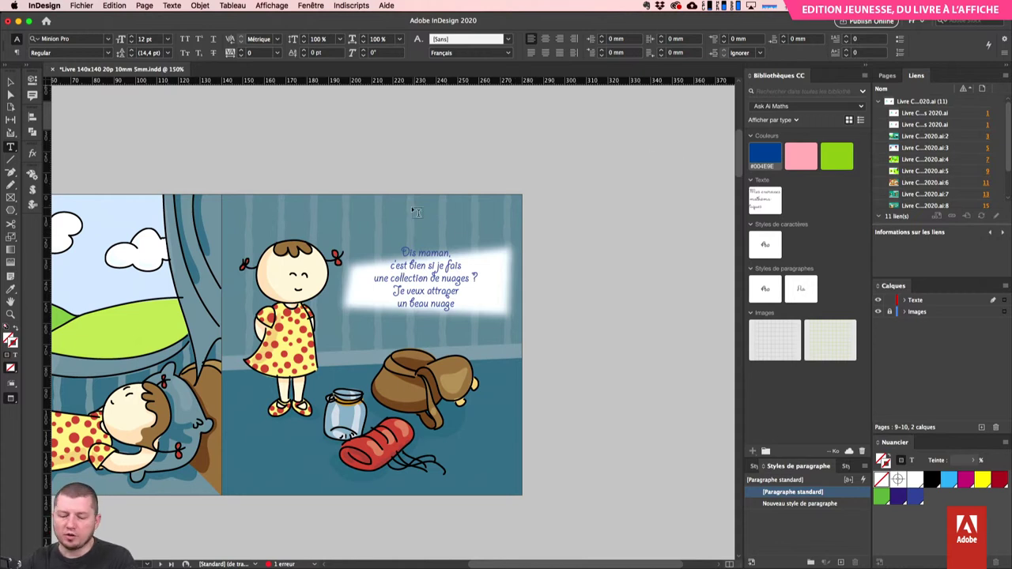
- Unlock the Images layer and open the object layer options of the illustration on pages 3-4 with preview enabled
key(v)
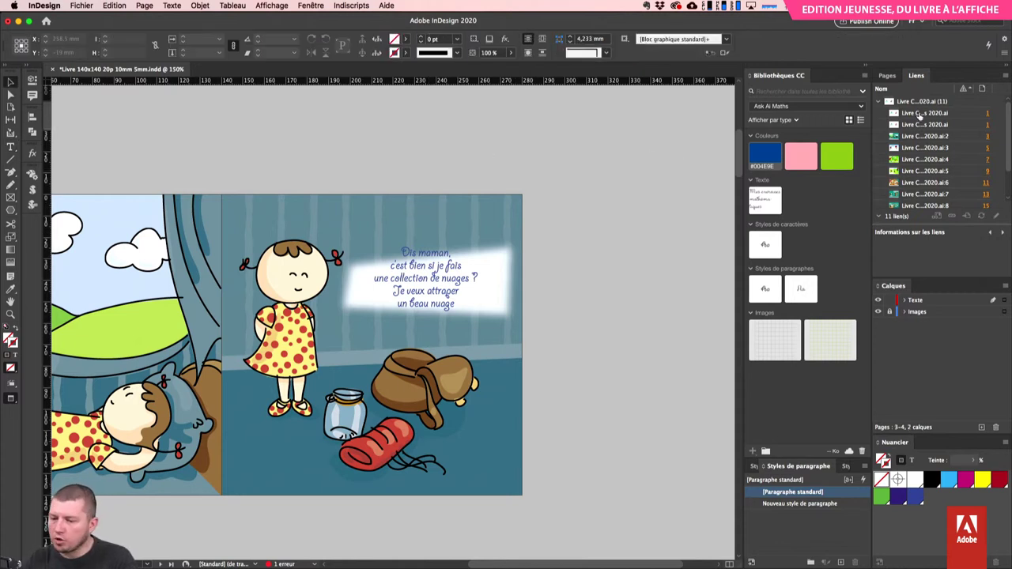
click(891, 312)
click(484, 207)
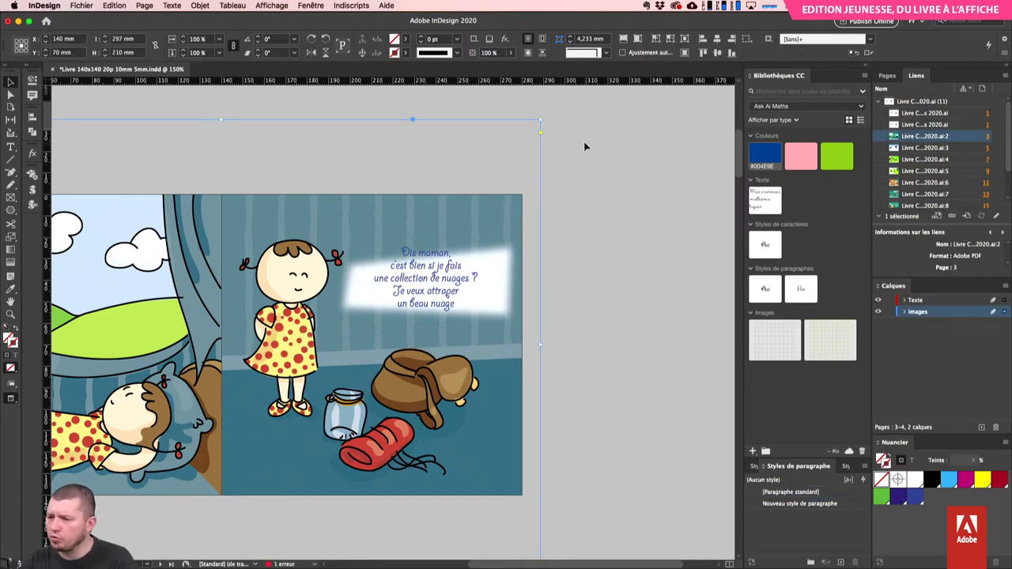
right_click(309, 194)
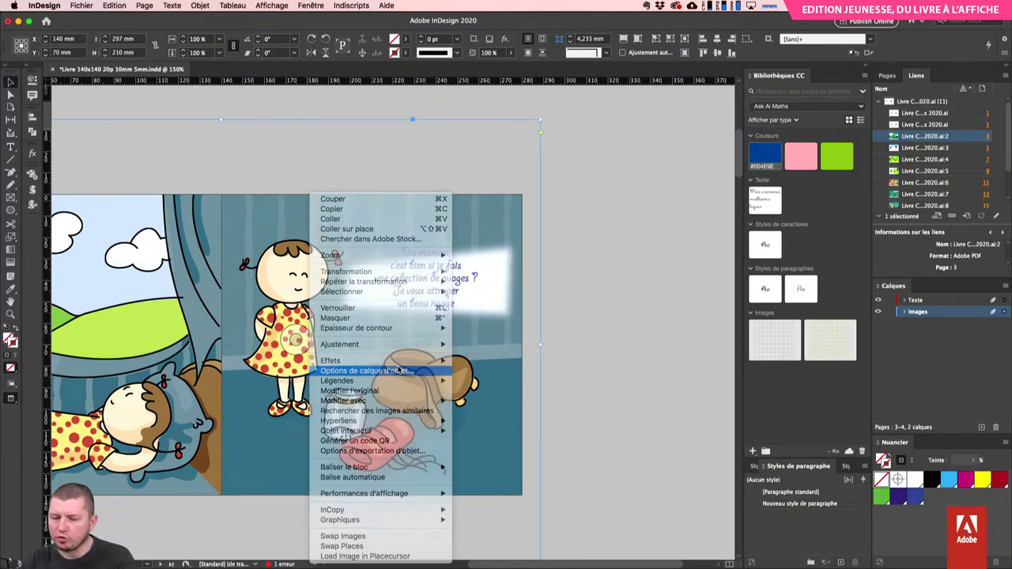
click(394, 371)
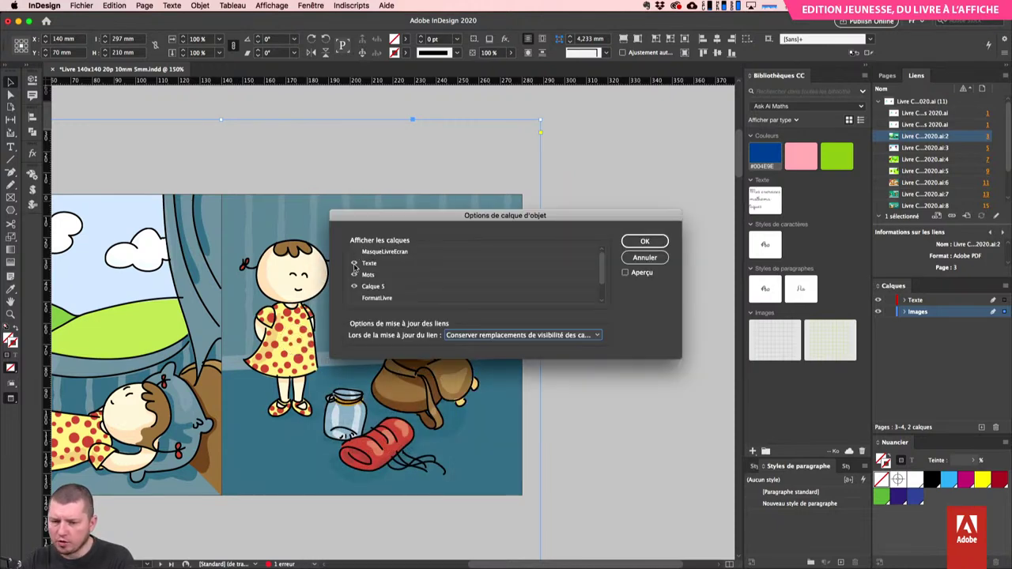
click(638, 272)
drag(571, 224, 766, 210)
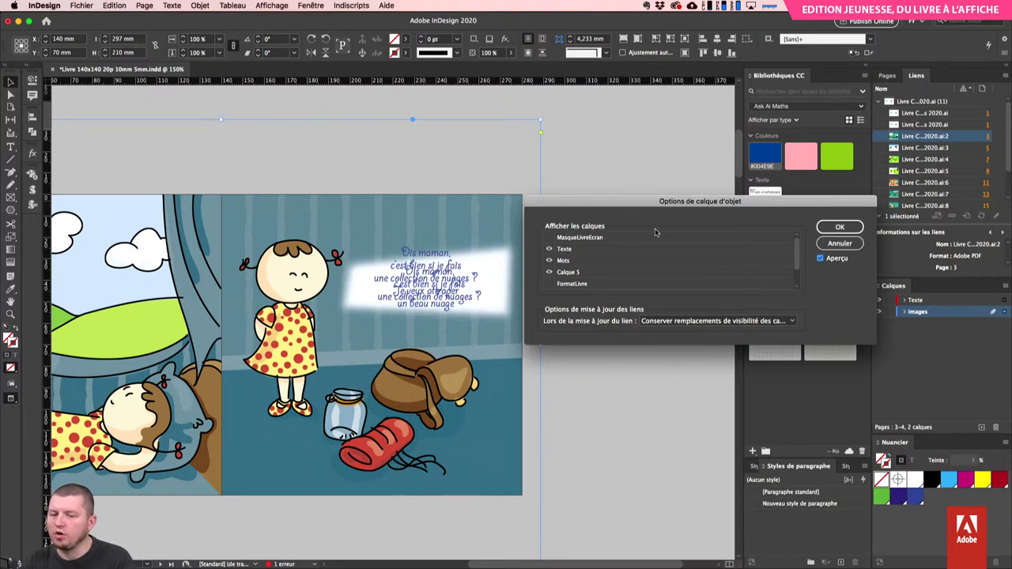
- Hide the Texte and Mots layers of the placed illustration, comparing the caption background shown and hidden
click(548, 249)
click(549, 260)
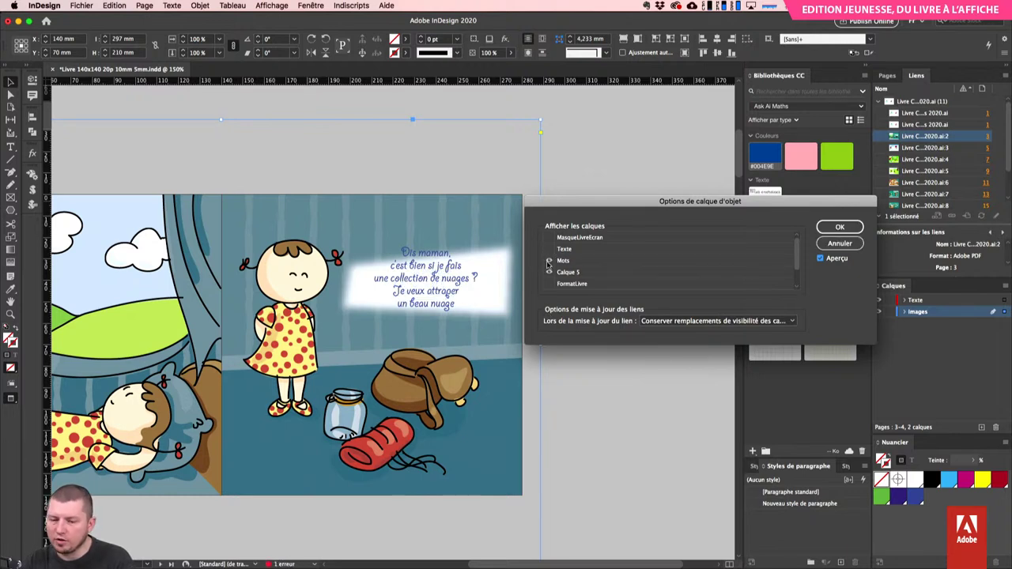
click(549, 261)
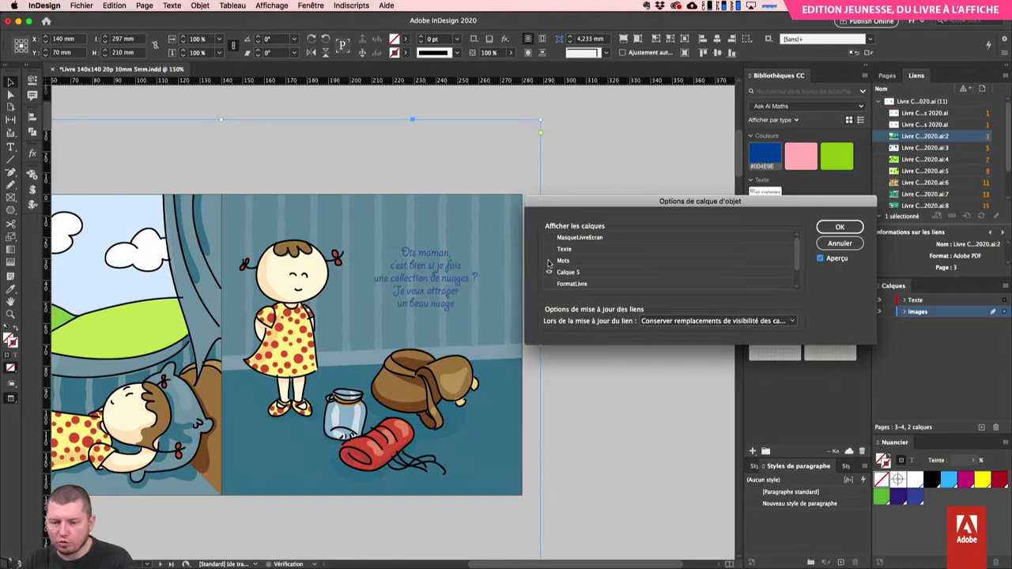
click(549, 261)
click(549, 261)
click(549, 261)
click(548, 261)
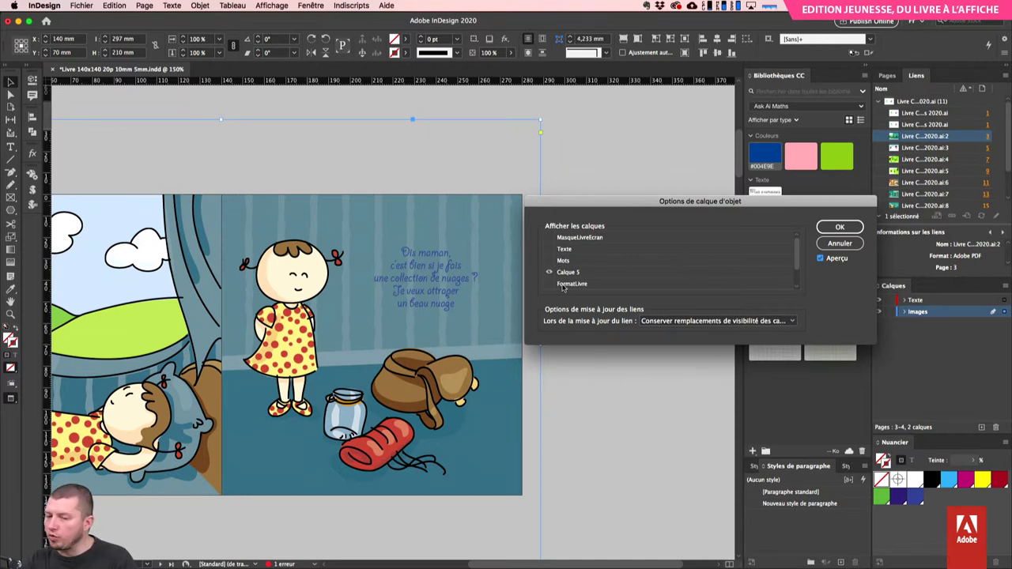
- Apply the illustration's object layer options after toggling the FormatLivre layer's visibility, and undo the layer visibility changes
scroll(664, 263, down, 1)
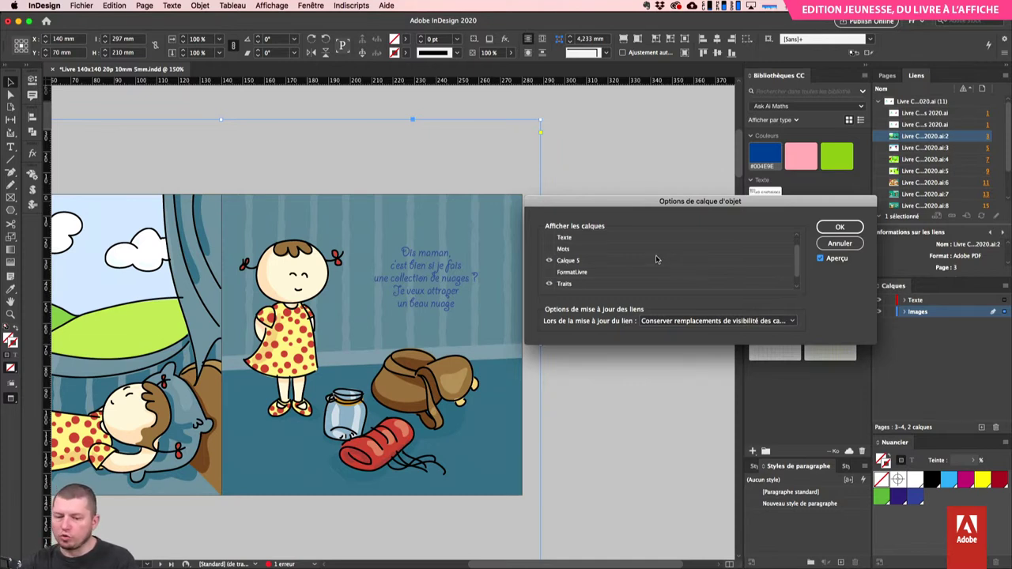
click(550, 273)
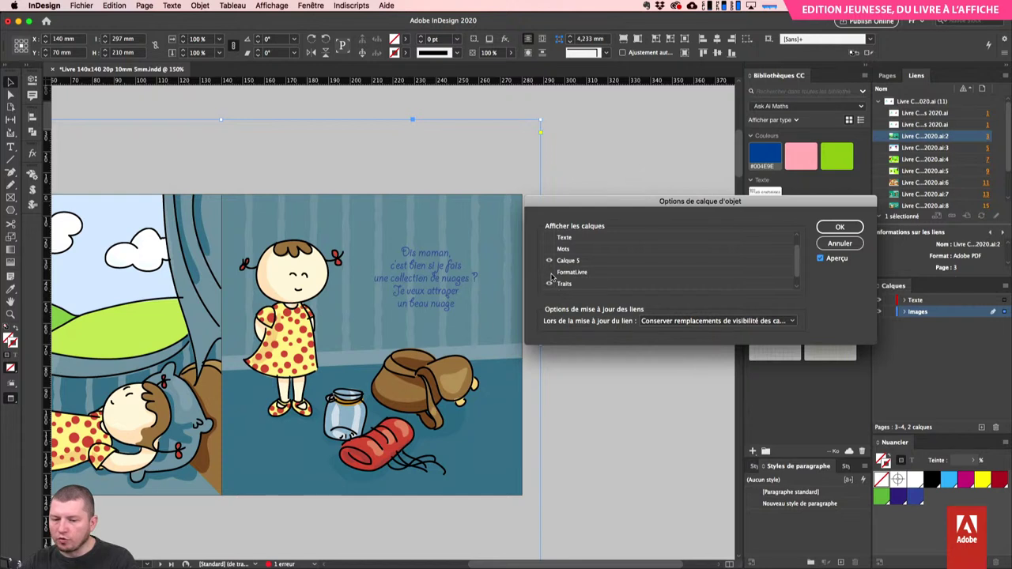
click(549, 273)
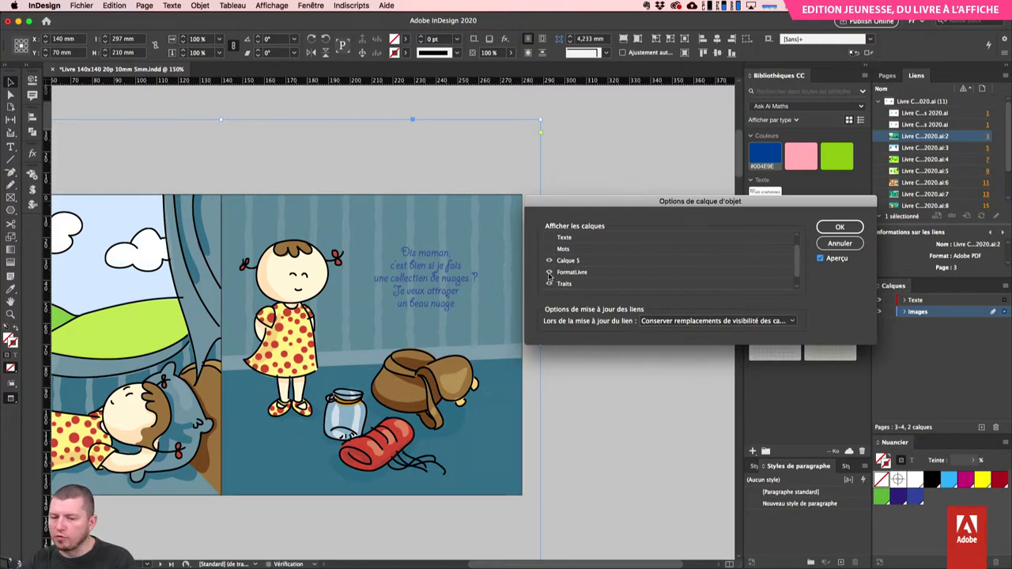
scroll(730, 252, up, 1)
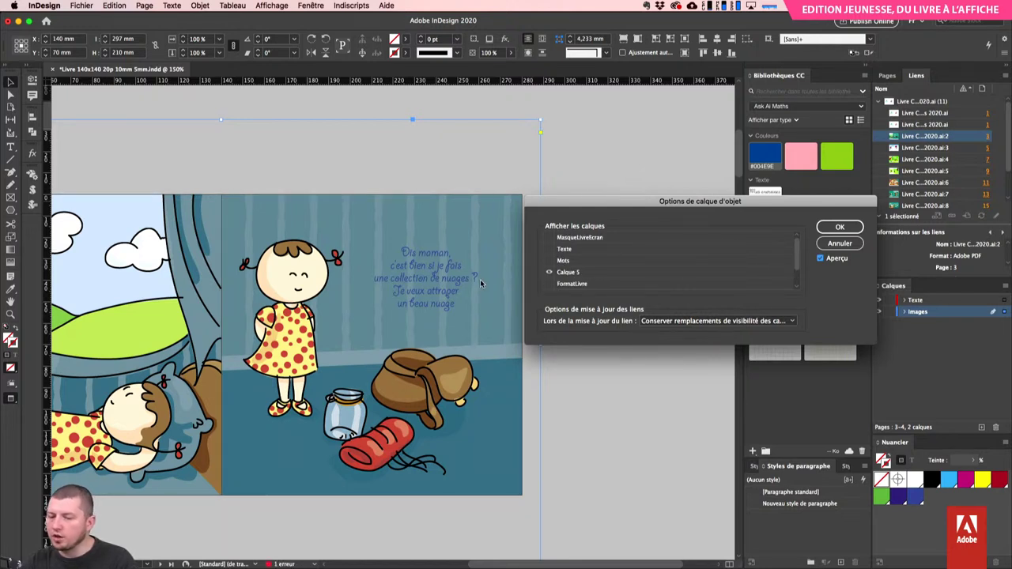
click(839, 228)
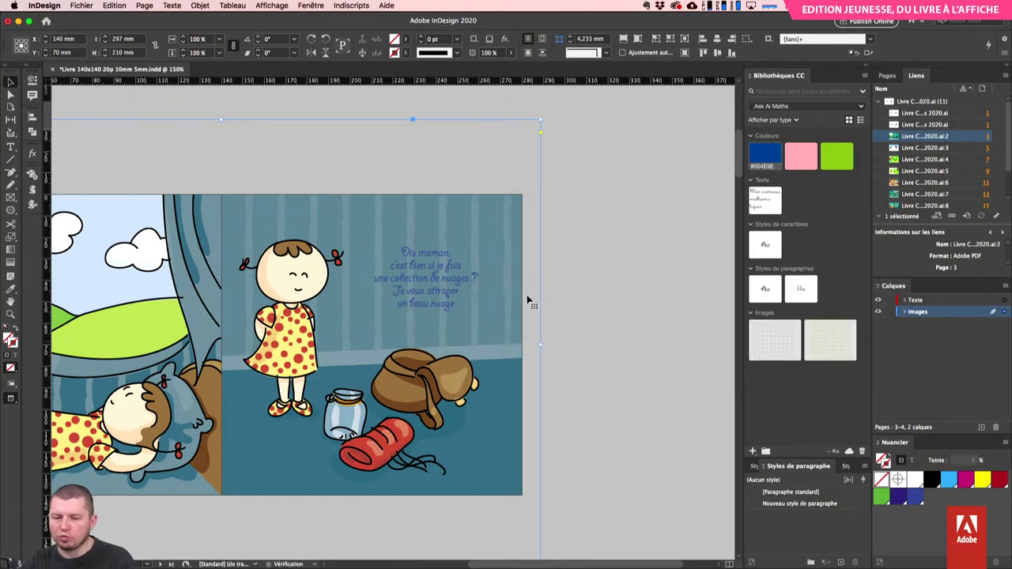
click(616, 217)
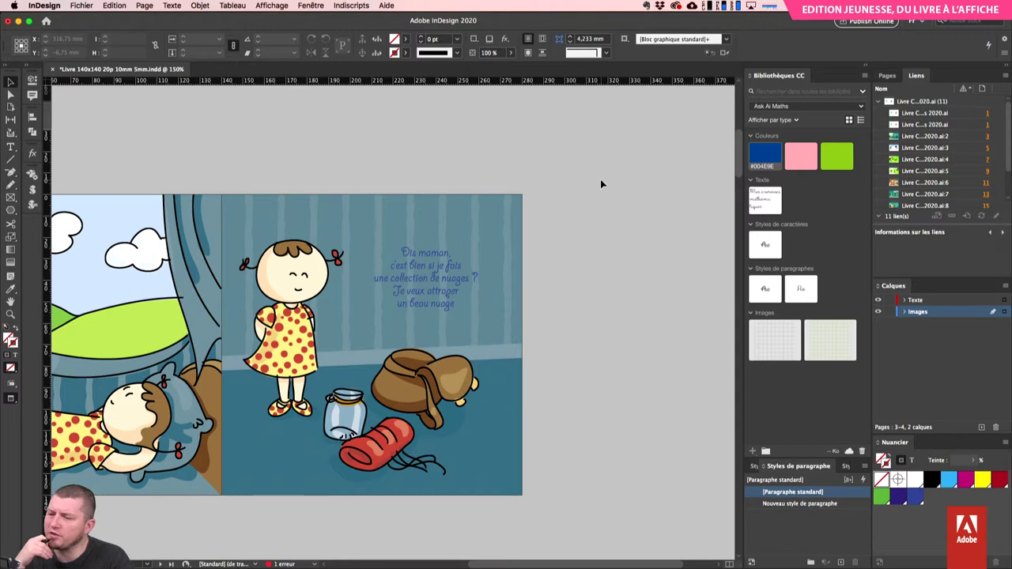
key(super+Tab)
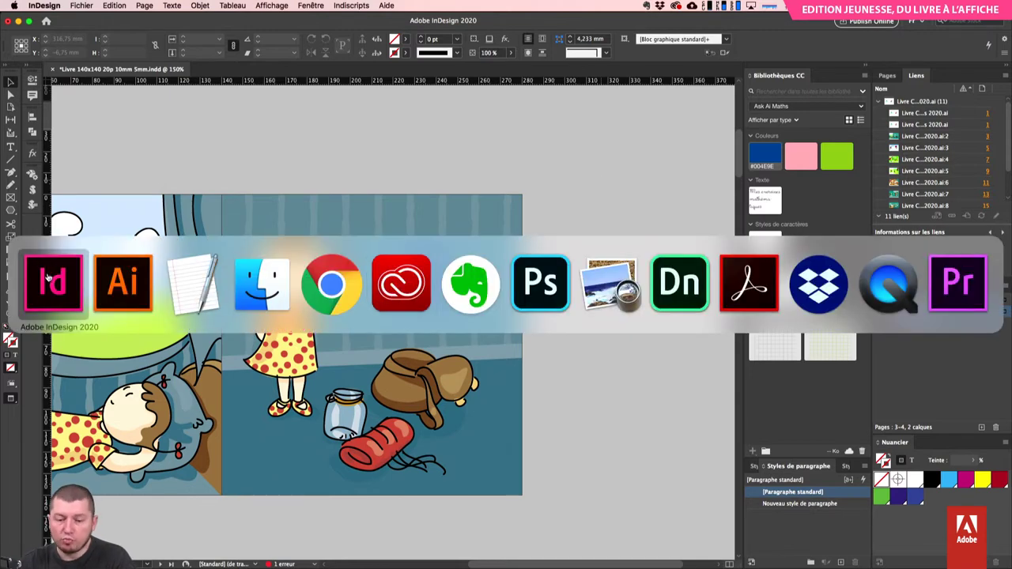
click(563, 253)
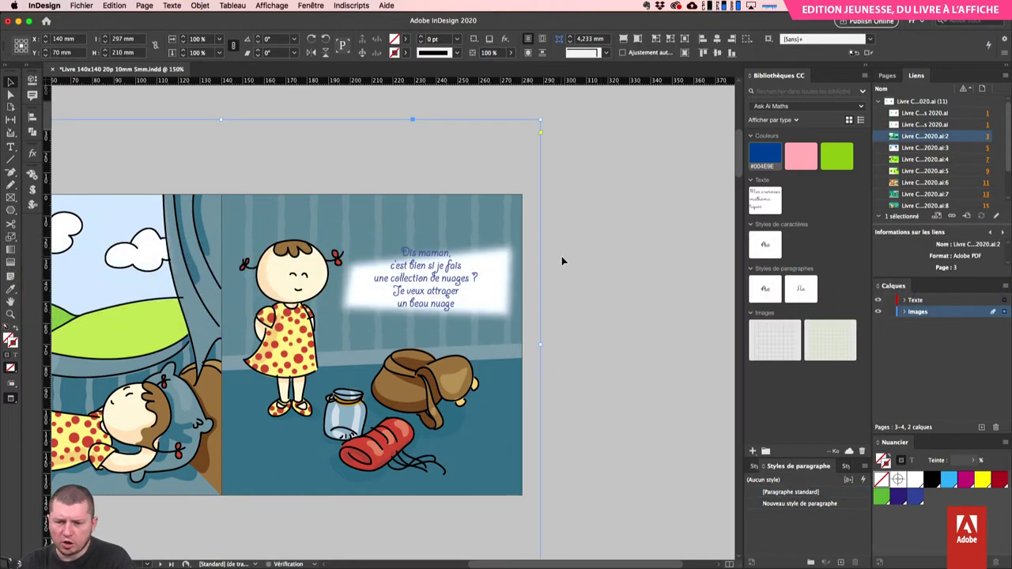
- Switch to Illustrator and examine the captioned spreads of the source artwork, closing the floating Appearance settings
key(super+Tab)
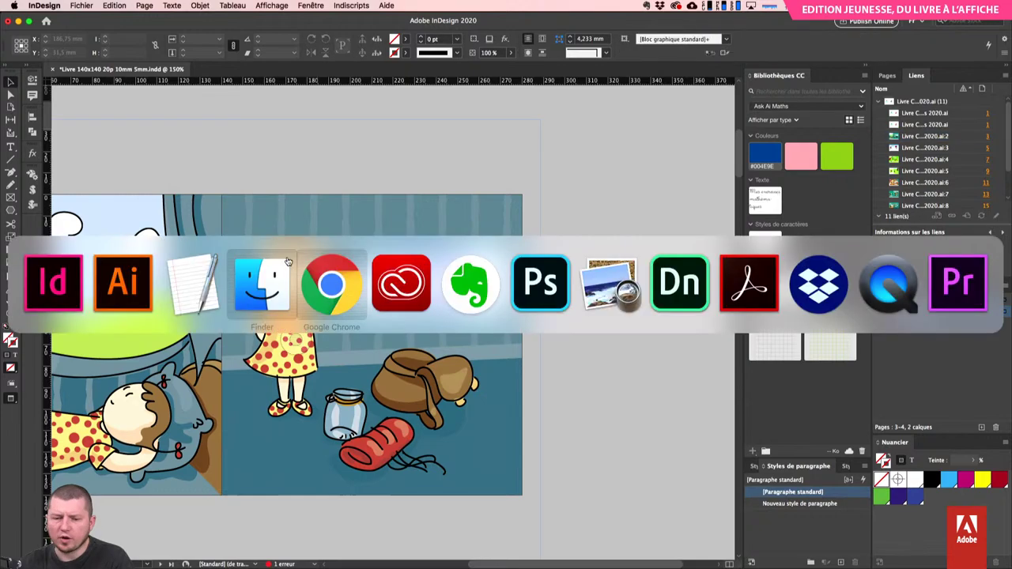
click(125, 281)
click(569, 172)
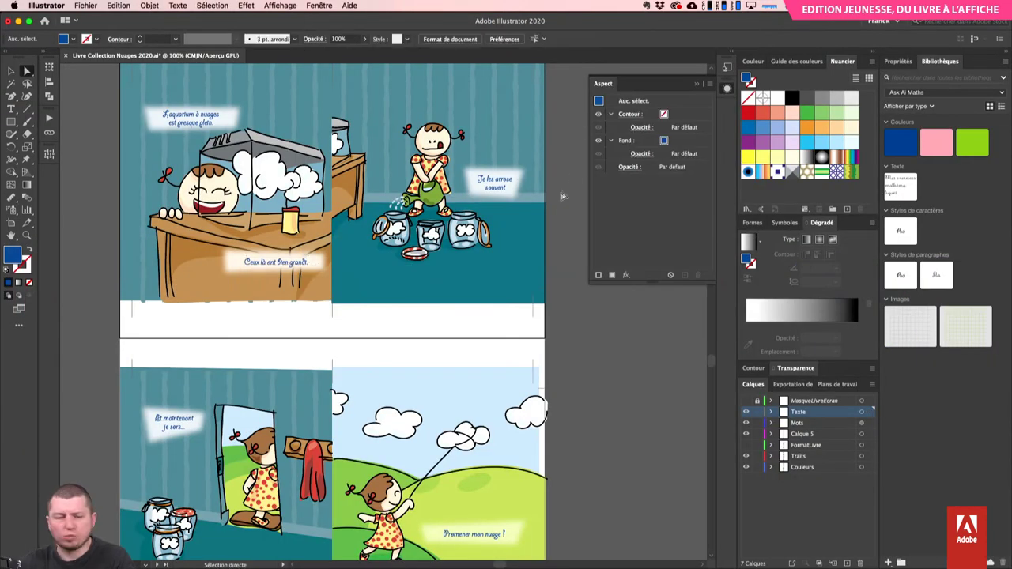
drag(567, 189, 594, 327)
click(706, 80)
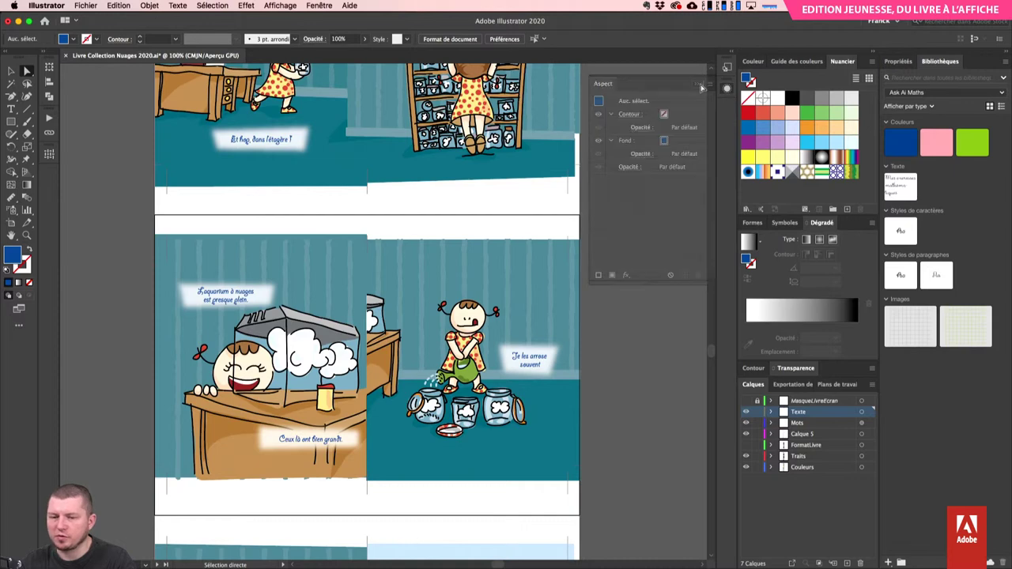
scroll(648, 142, down, 5)
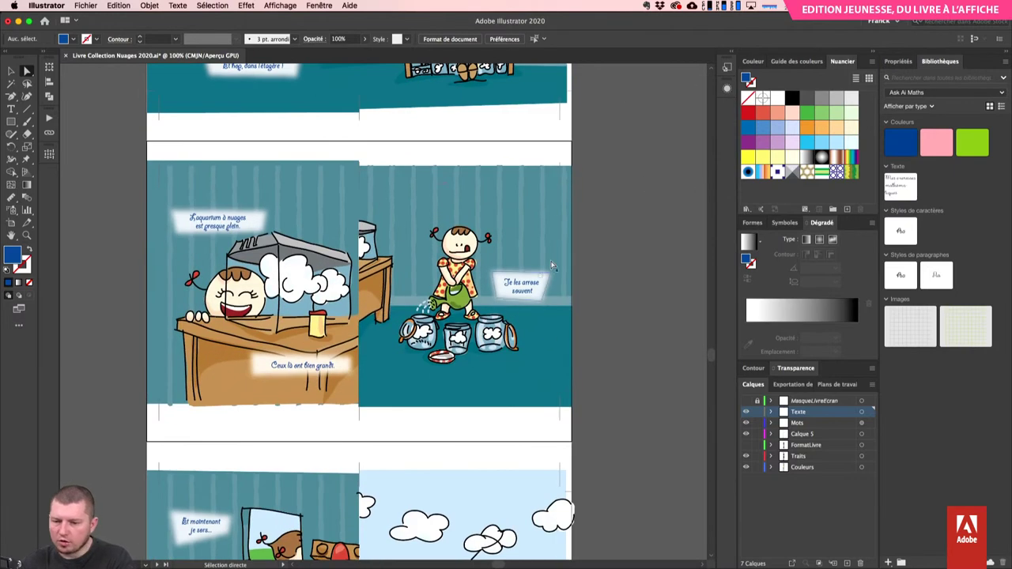
- Switch back to InDesign and move the cover's title text frame to X 210 mm, Y 124,75 mm, centred below the red-lidded jar
key(super+Tab)
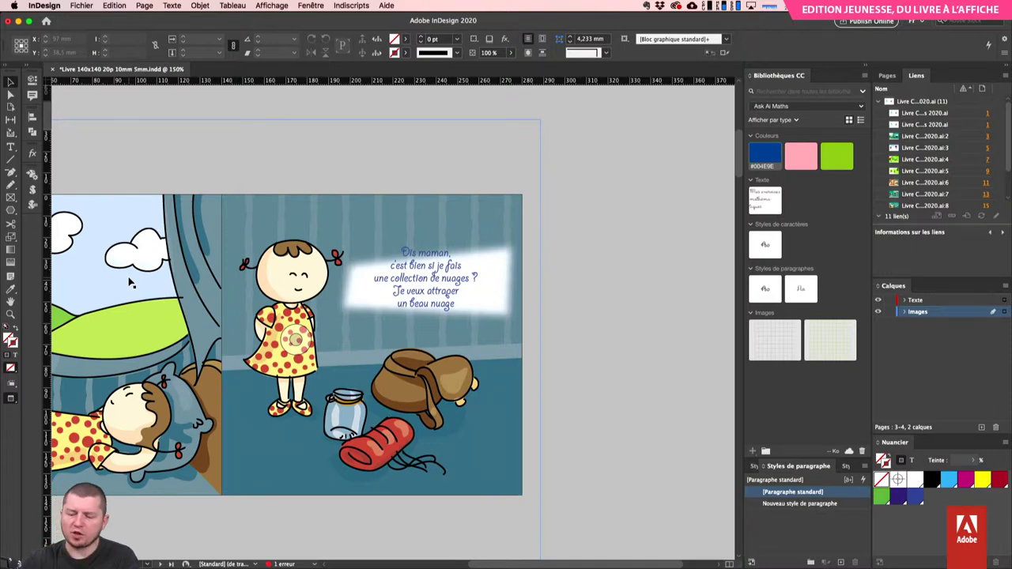
key(super+minus)
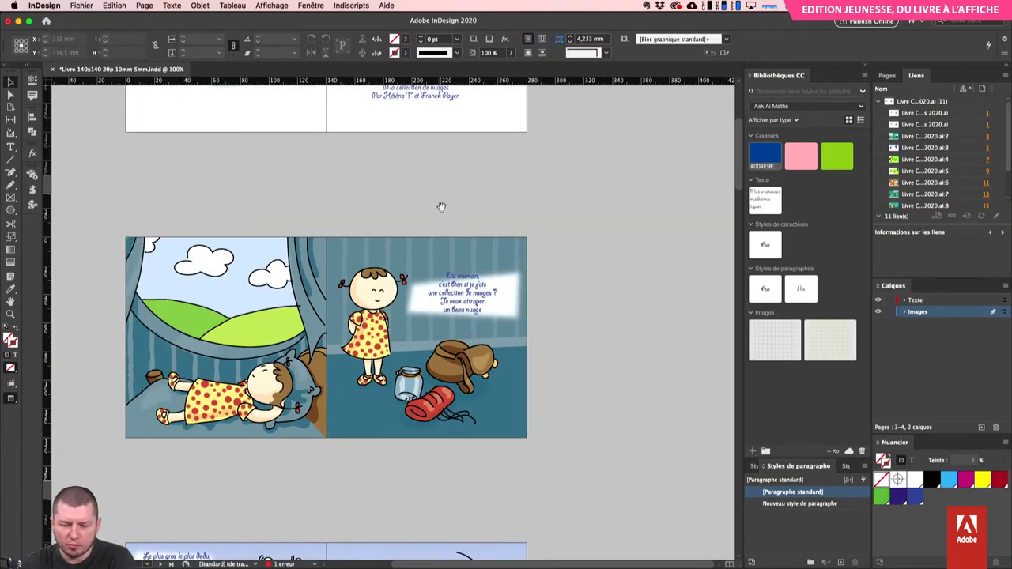
drag(441, 206, 450, 273)
scroll(547, 445, down, 5)
scroll(511, 361, up, 4)
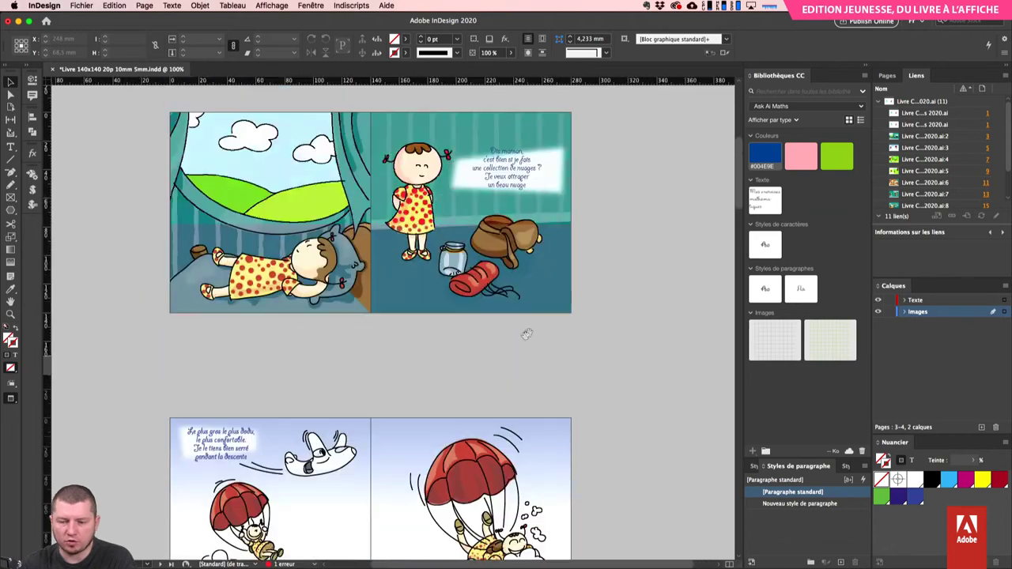
scroll(544, 437, up, 5)
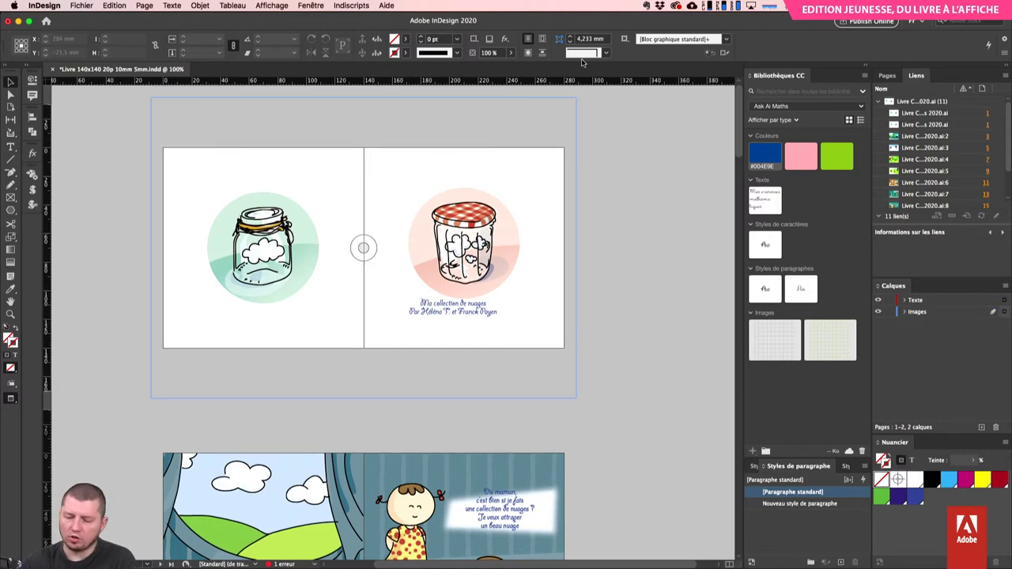
key(super+equal)
scroll(309, 287, up, 2)
scroll(310, 287, right, 3)
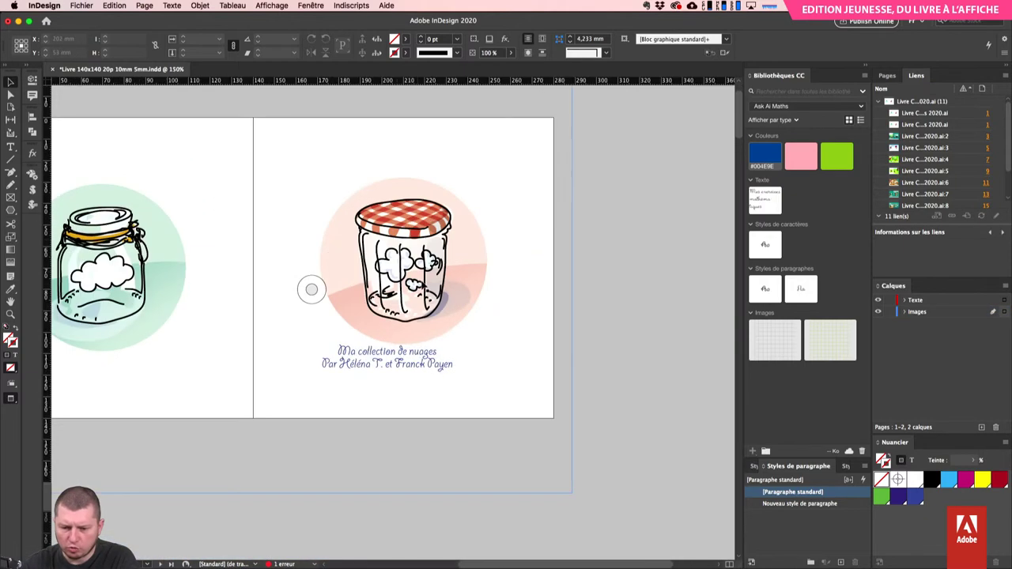
click(415, 372)
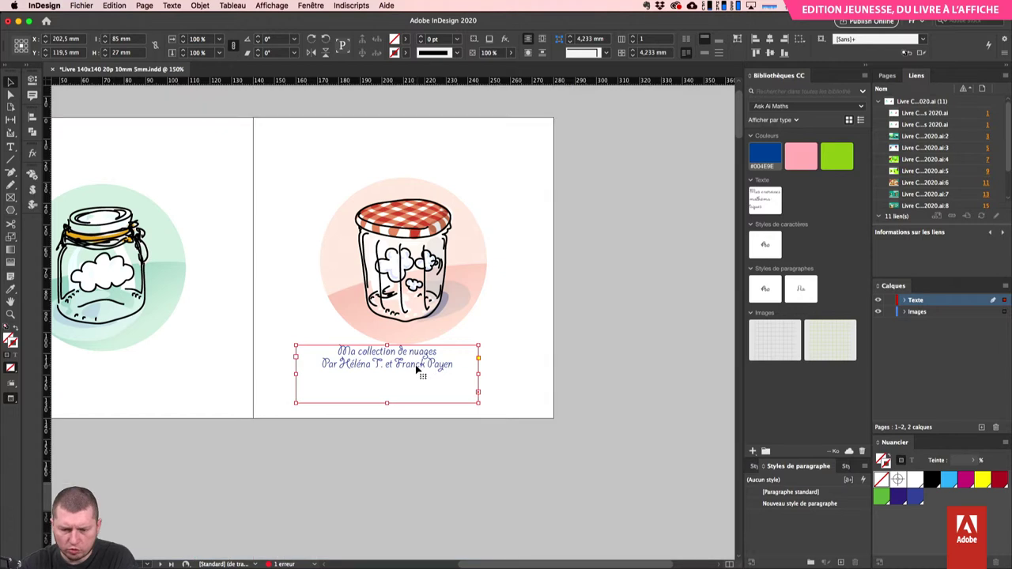
mouse_move(418, 369)
mouse_down()
mouse_move(435, 376)
mouse_move(427, 381)
mouse_up()
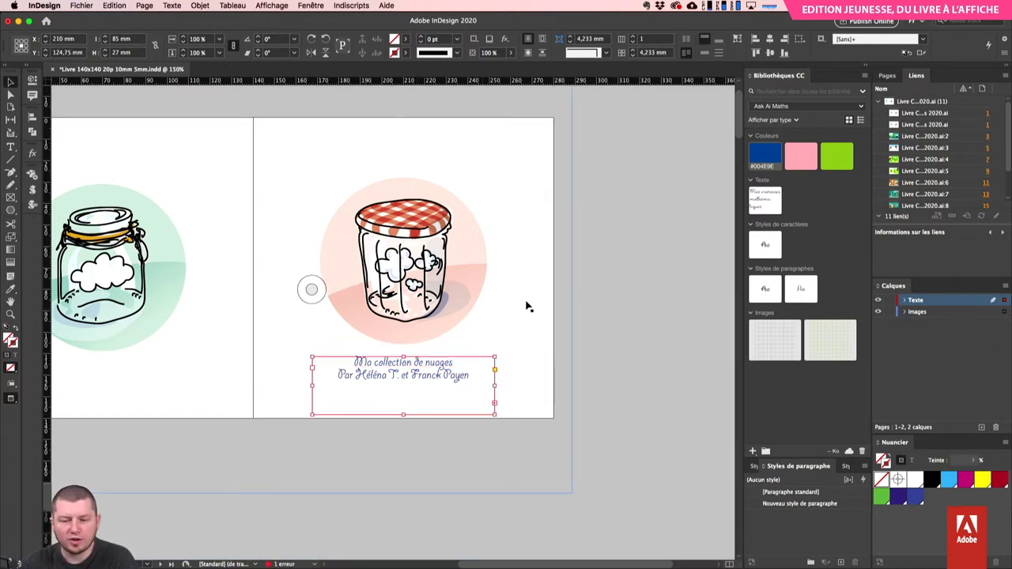
- Lock the Images layer and draw a 78 mm circle centred on the red-lidded jar's pink background
click(889, 311)
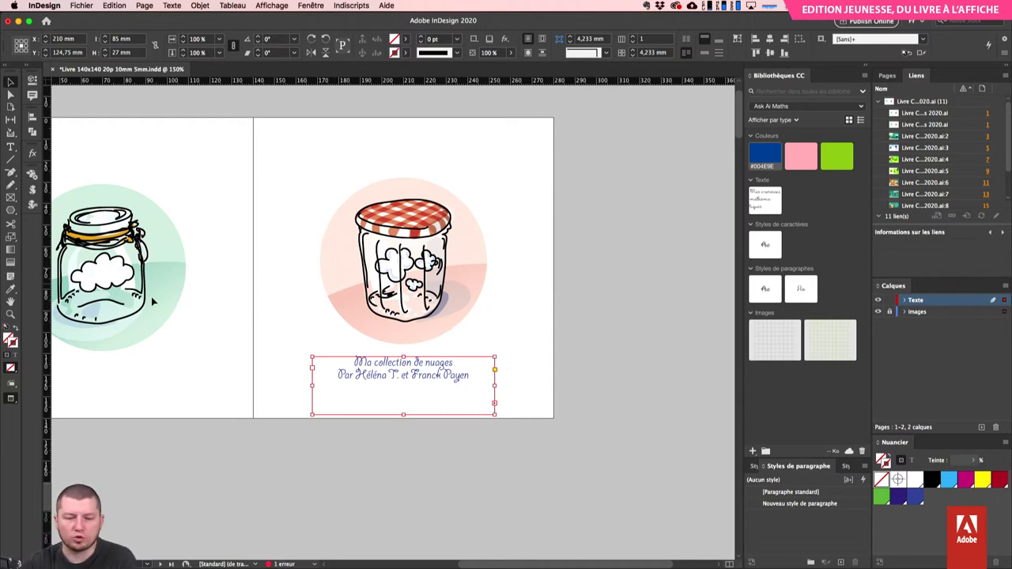
click(11, 210)
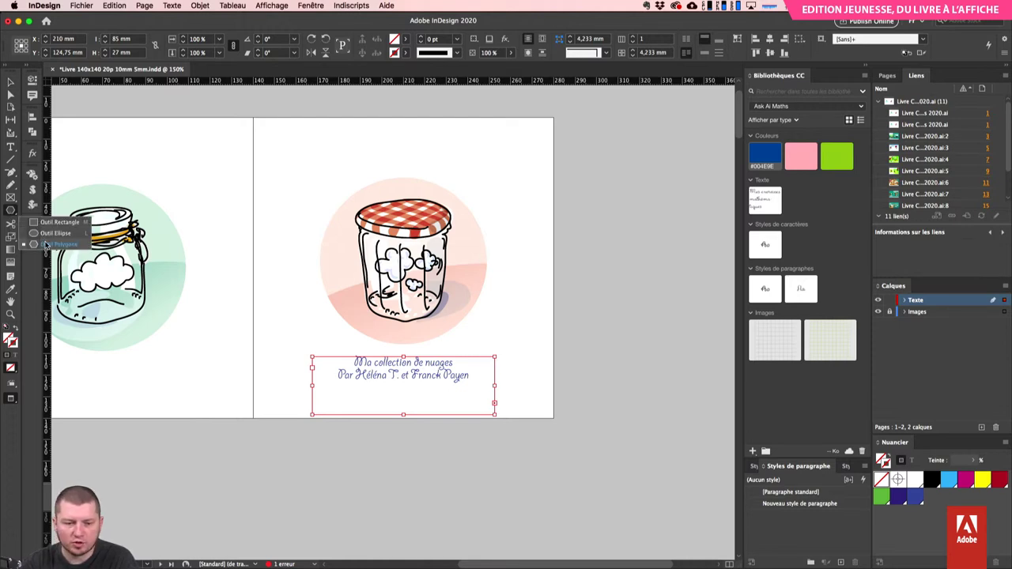
click(44, 232)
drag(403, 269, 527, 357)
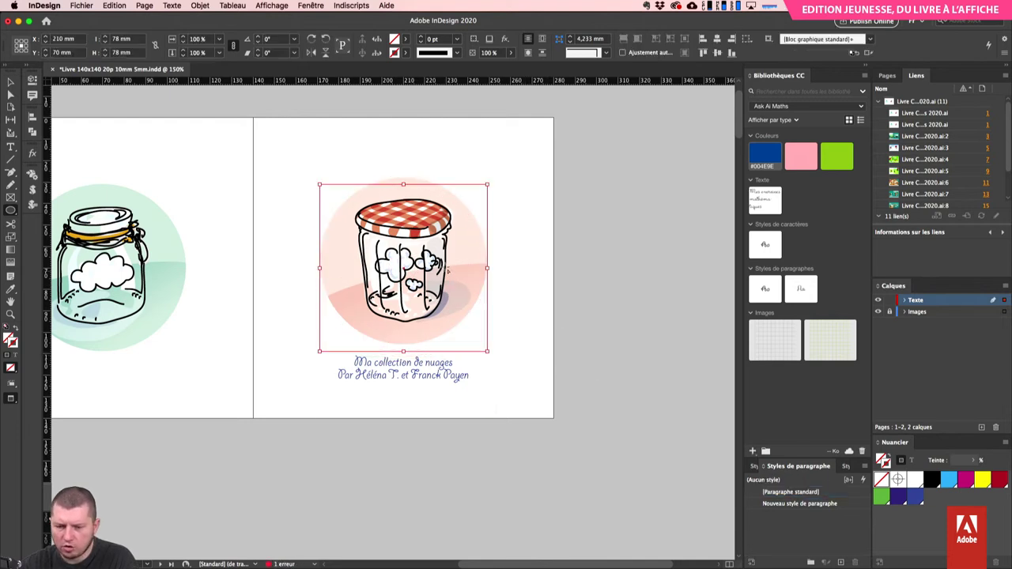
- Nudge the circle up to Y 67 mm so it lines up with the jar's pink background, and deselect it
key(c)
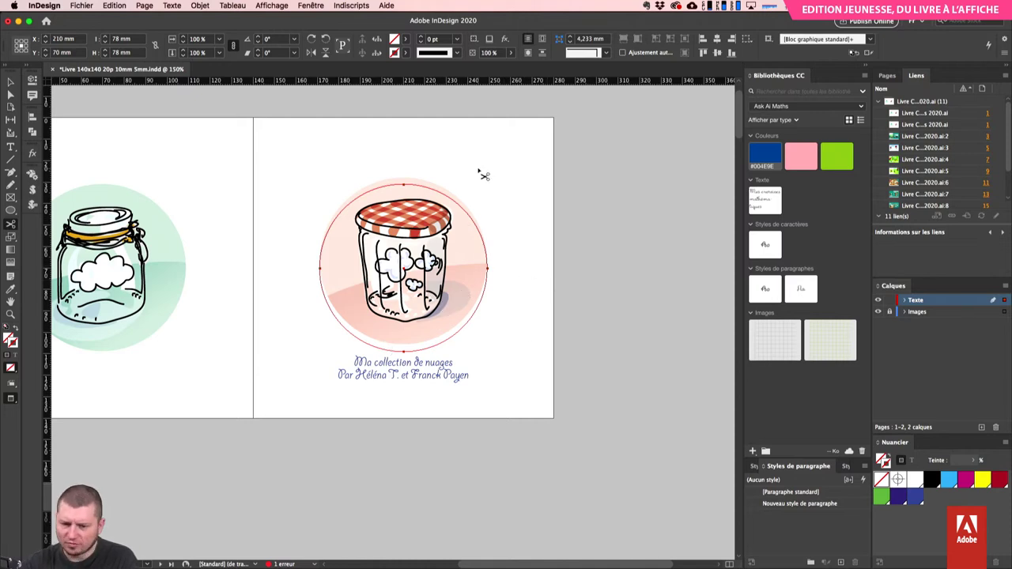
key(Up)
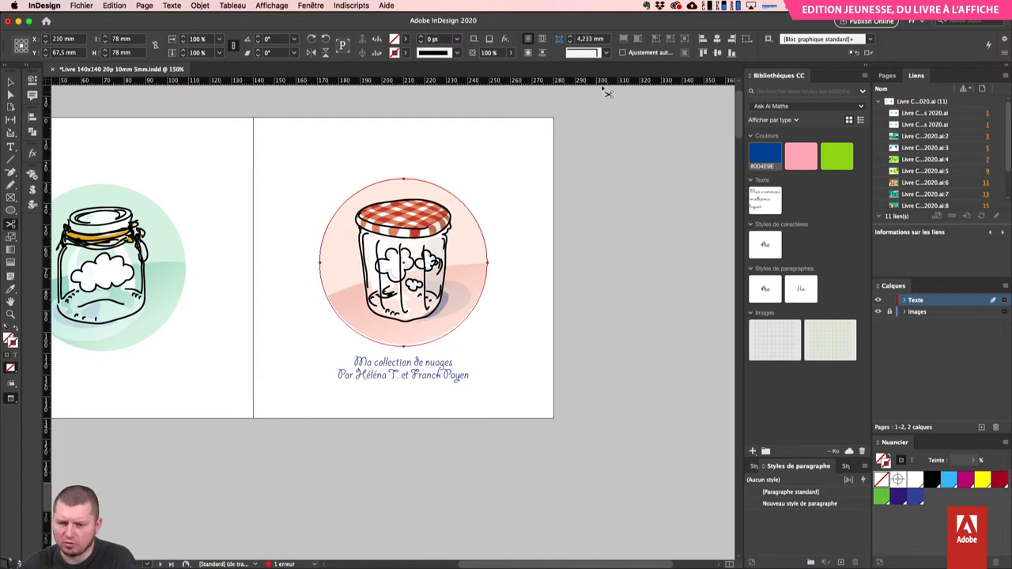
click(653, 38)
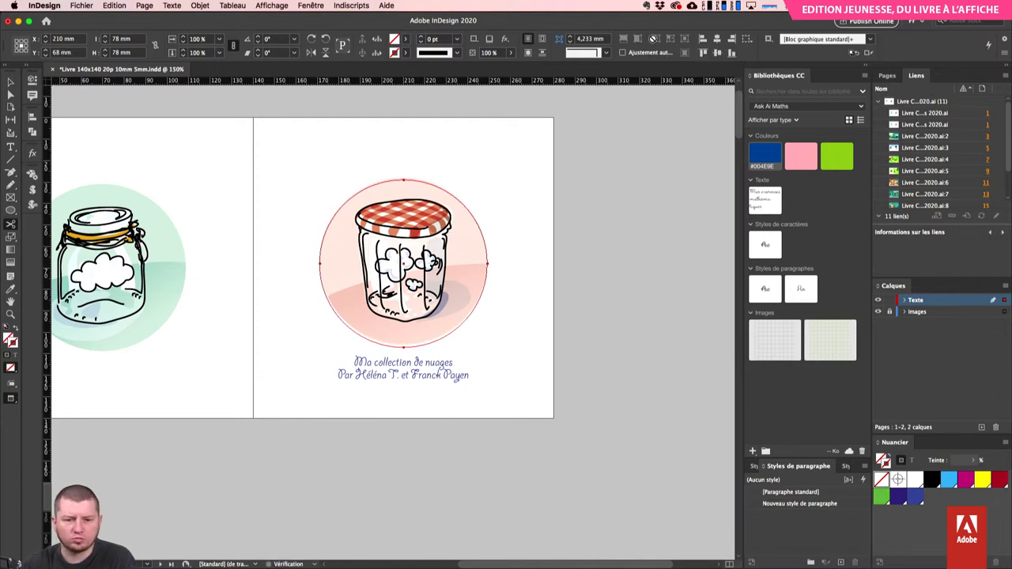
key(Up)
key(Up)
key(Up)
key(Up)
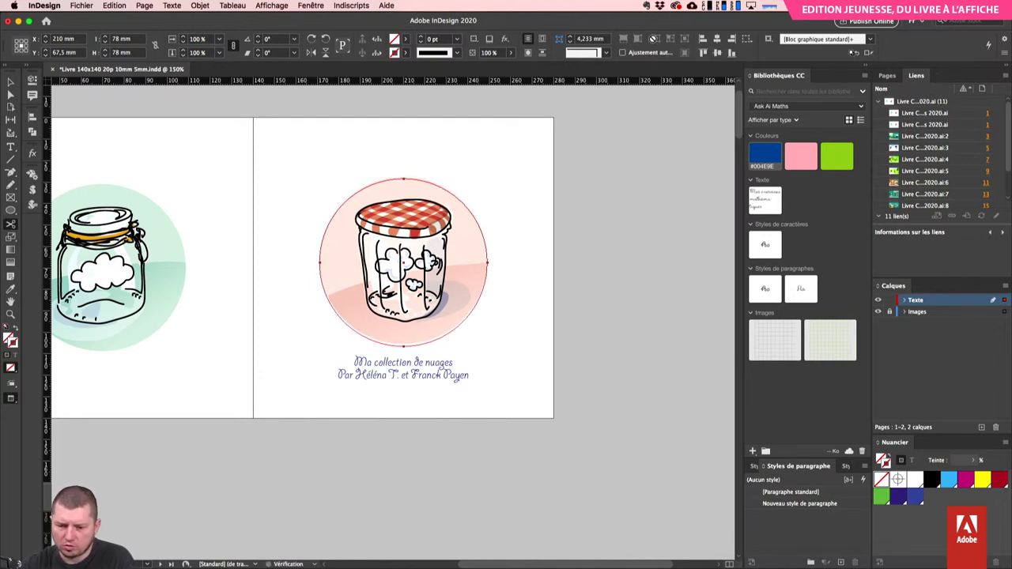
key(Up)
key(Up)
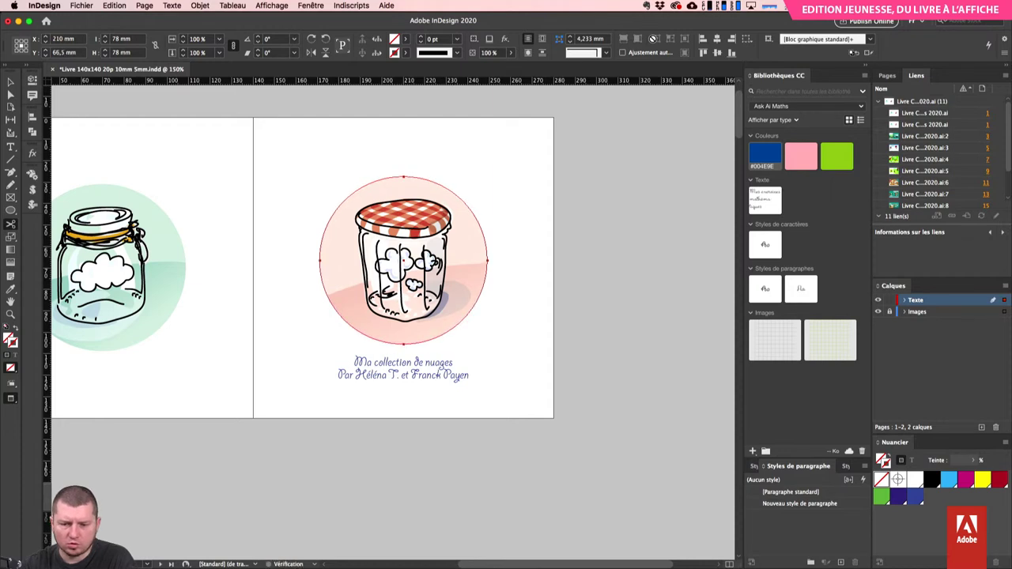
key(Down)
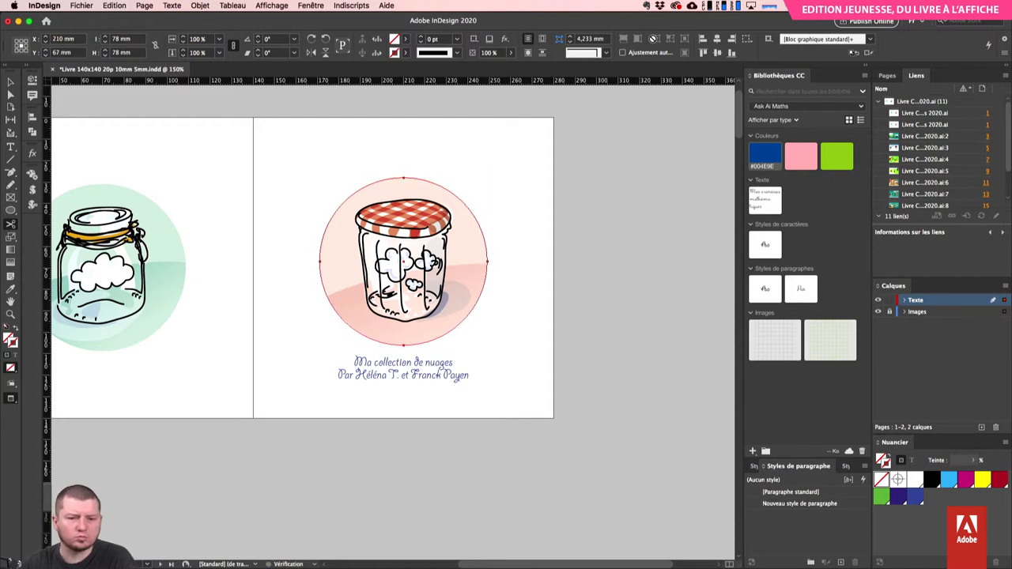
click(576, 237)
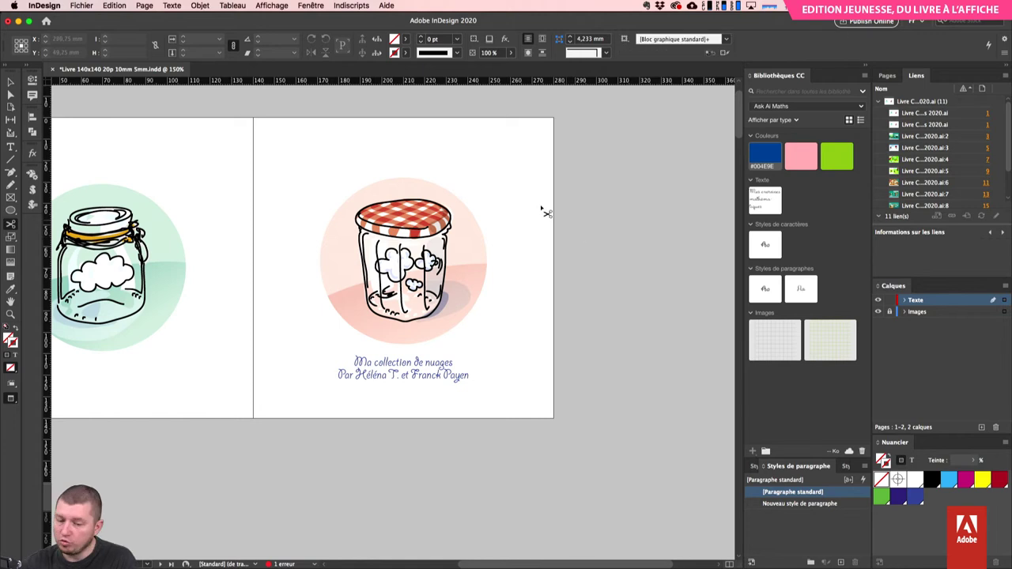
- Copy the title line "Ma collection de nuages" from the cover's text frame
key(v)
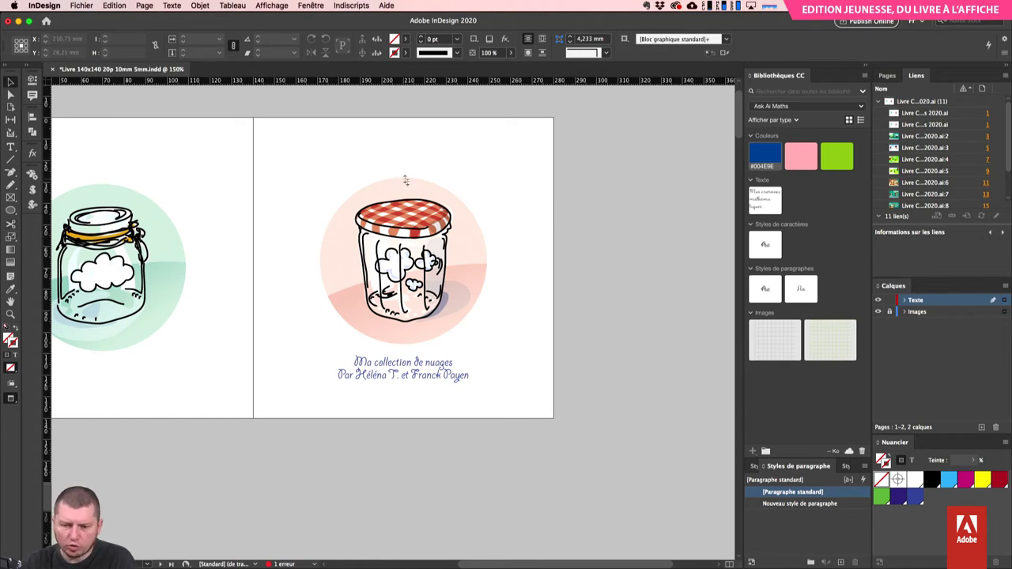
click(405, 185)
shift+click(431, 370)
double_click(409, 369)
triple_click(412, 370)
key(cmd+c)
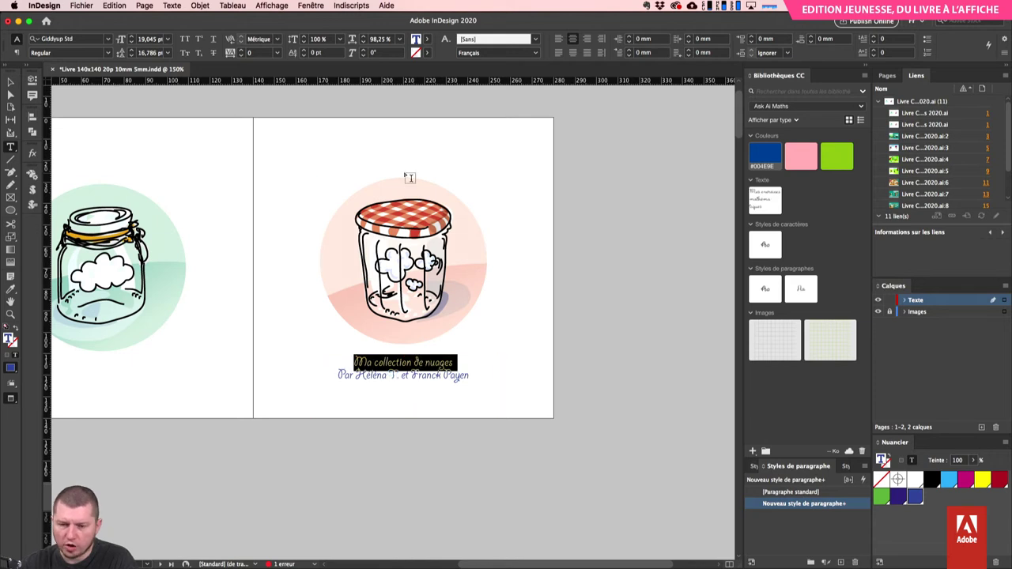
key(Escape)
- Turn the circle around the jar into a type path and paste the copied title along it
click(406, 181)
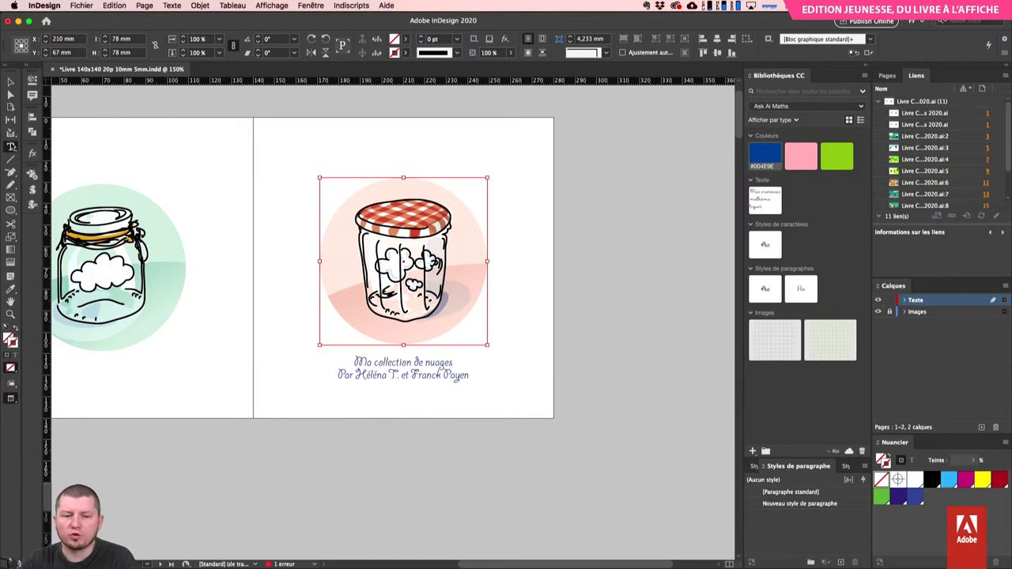
drag(11, 146, 86, 173)
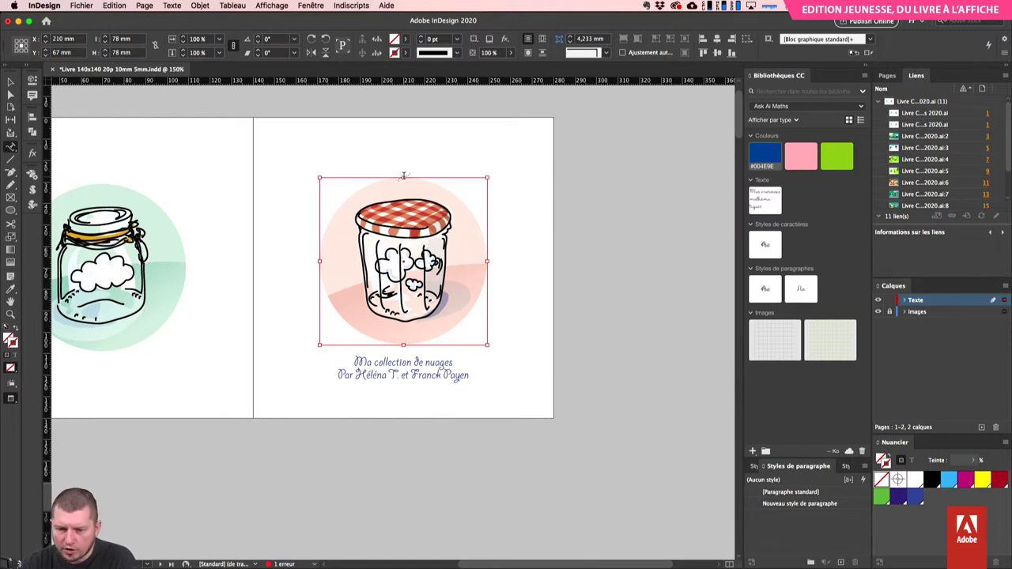
click(403, 176)
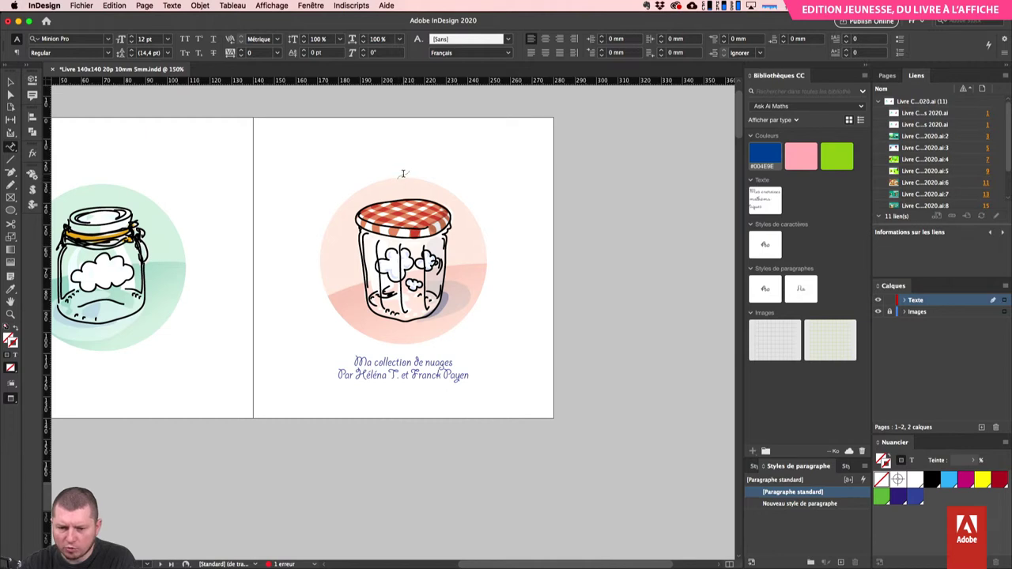
click(404, 177)
key(cmd+v)
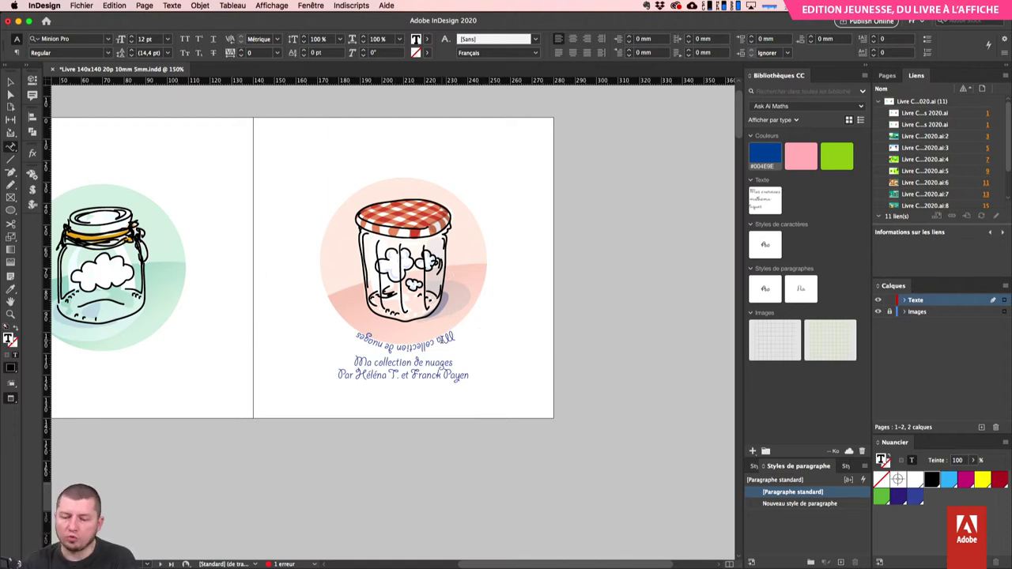
- Select the title along the circle and filter the font list to active Adobe fonts with the Manuscrit classification
drag(457, 347, 366, 338)
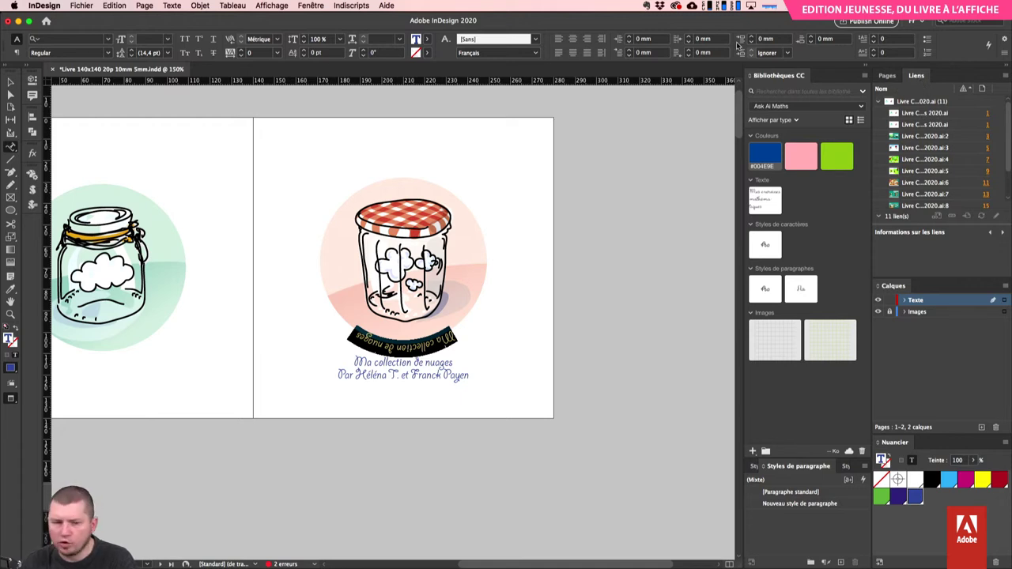
click(33, 80)
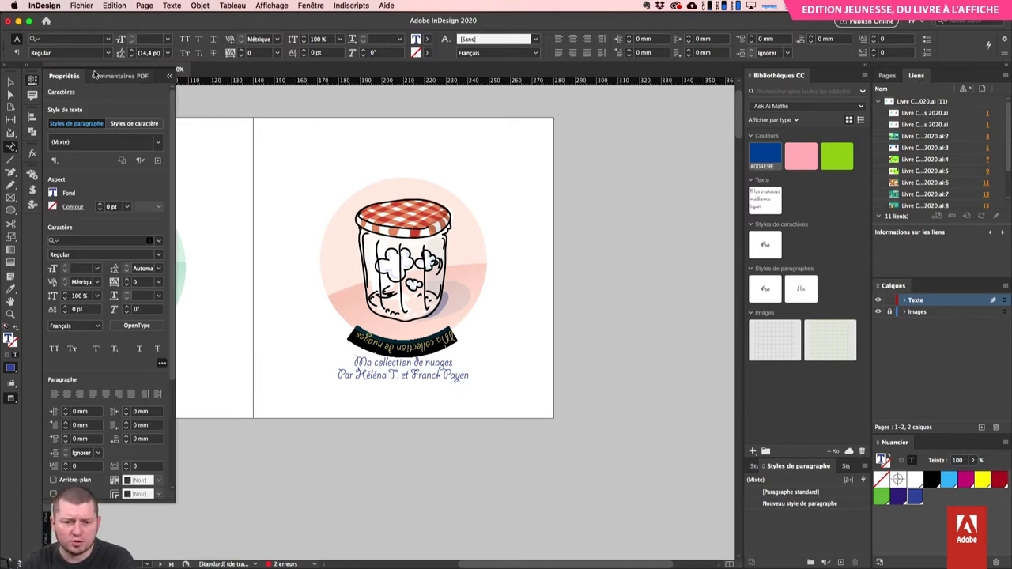
click(159, 242)
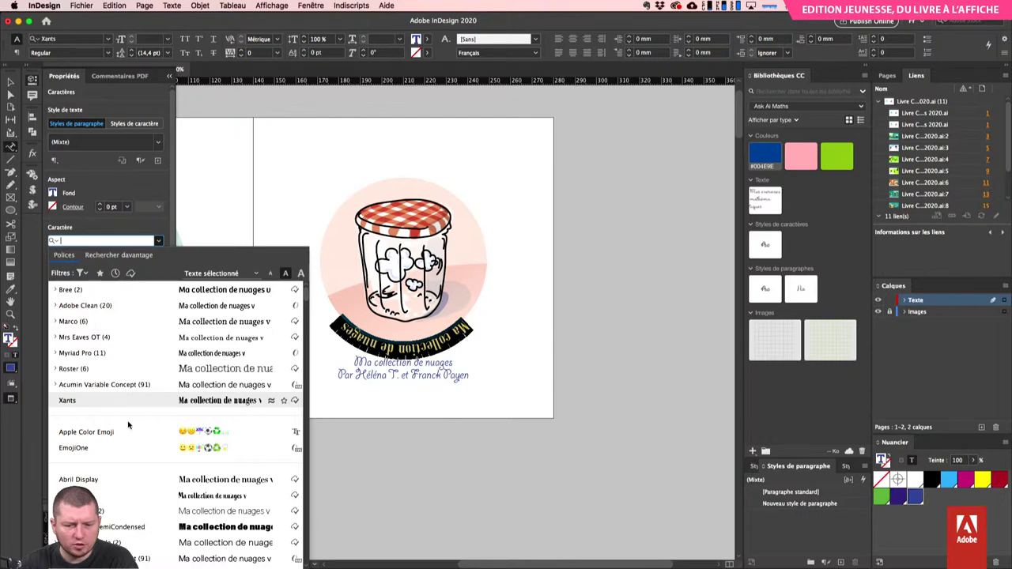
click(129, 274)
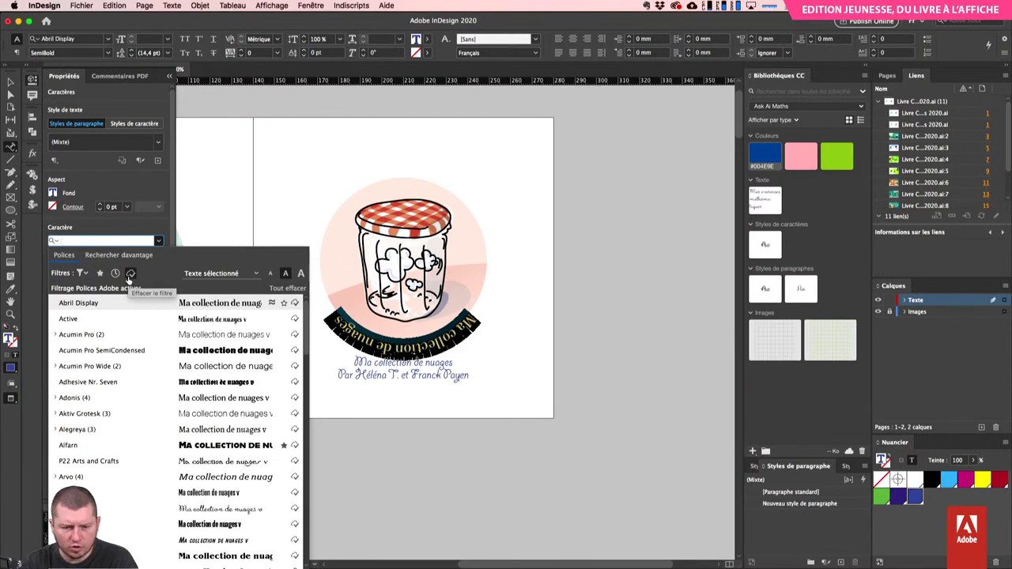
click(82, 273)
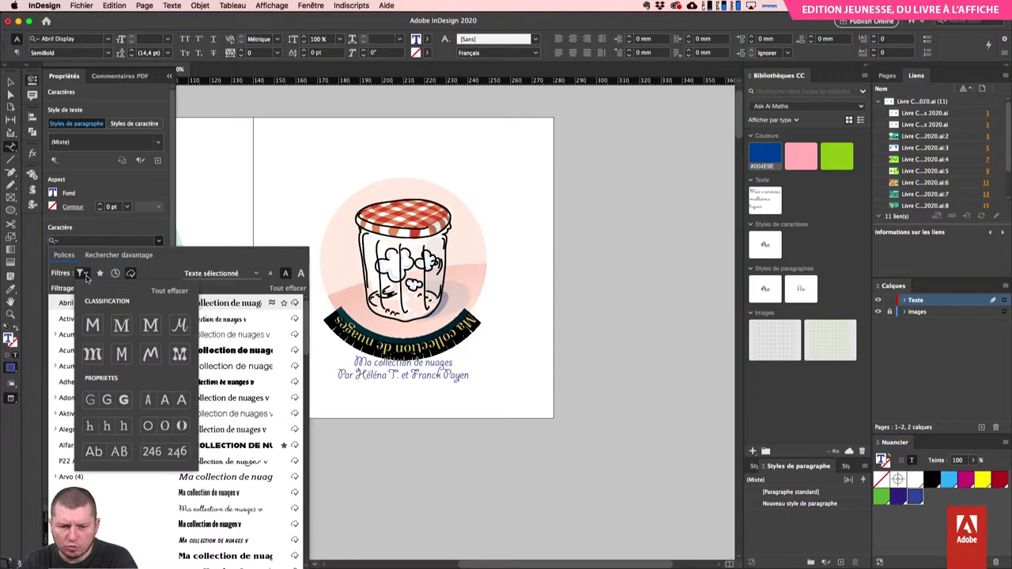
click(150, 353)
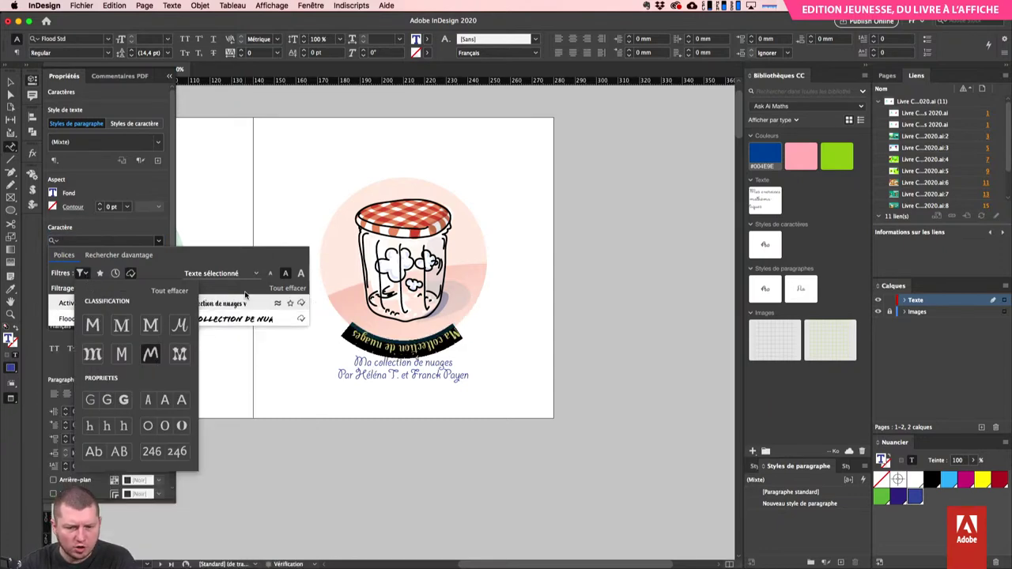
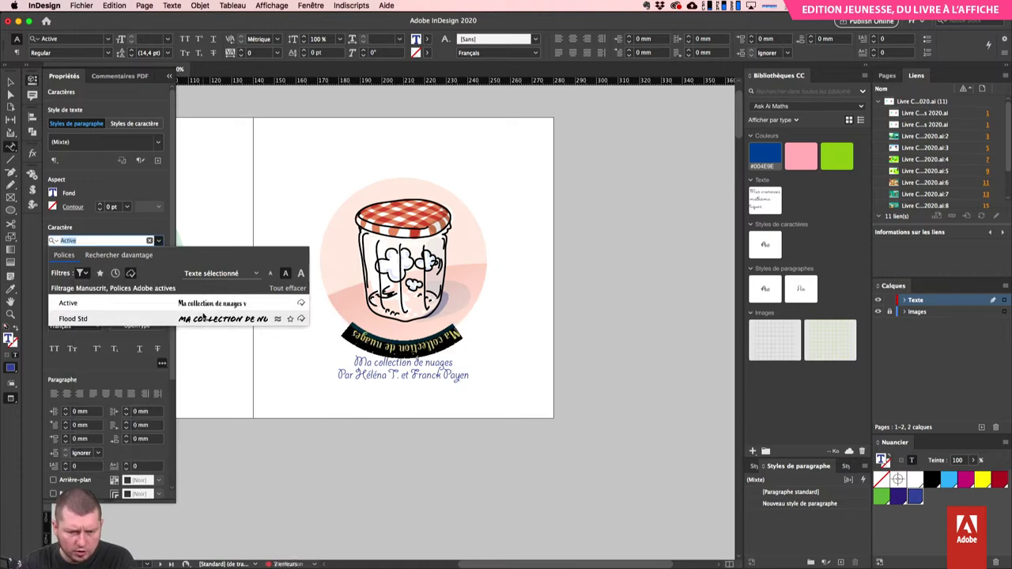
- Filter the fonts by the Script classification and apply Funkydori Bold to the circular title
click(82, 273)
click(178, 325)
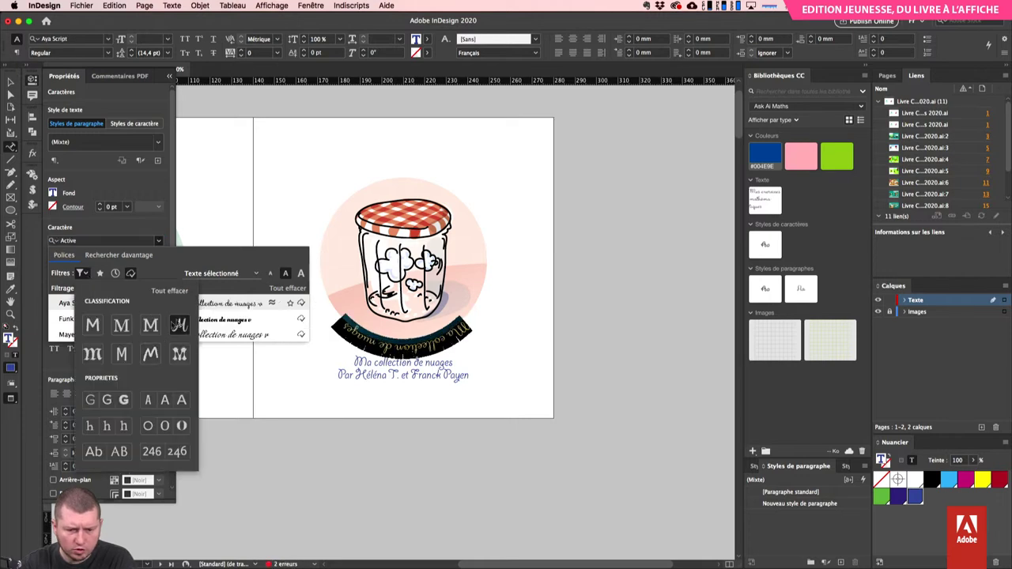
click(227, 319)
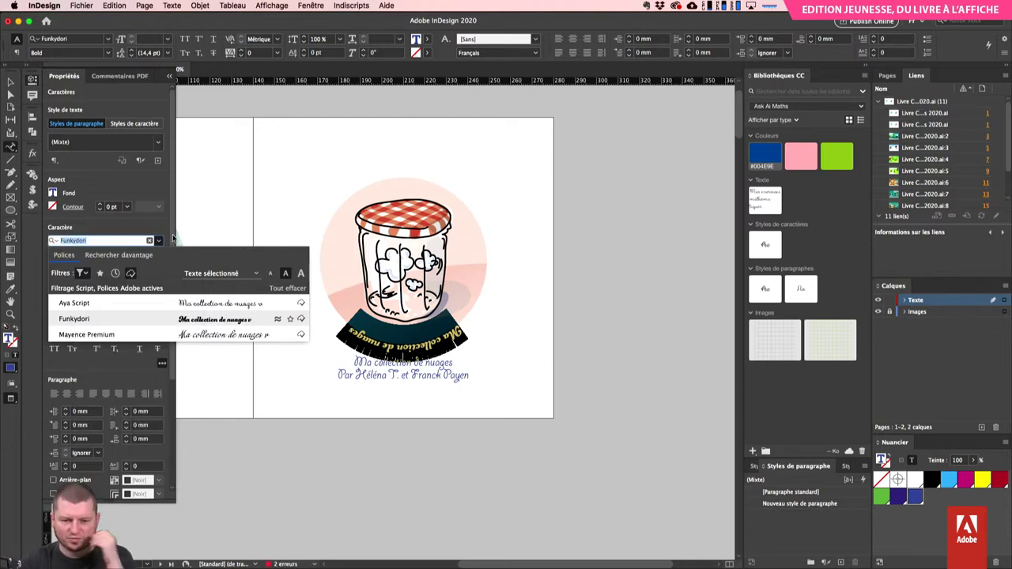
key(BackSpace)
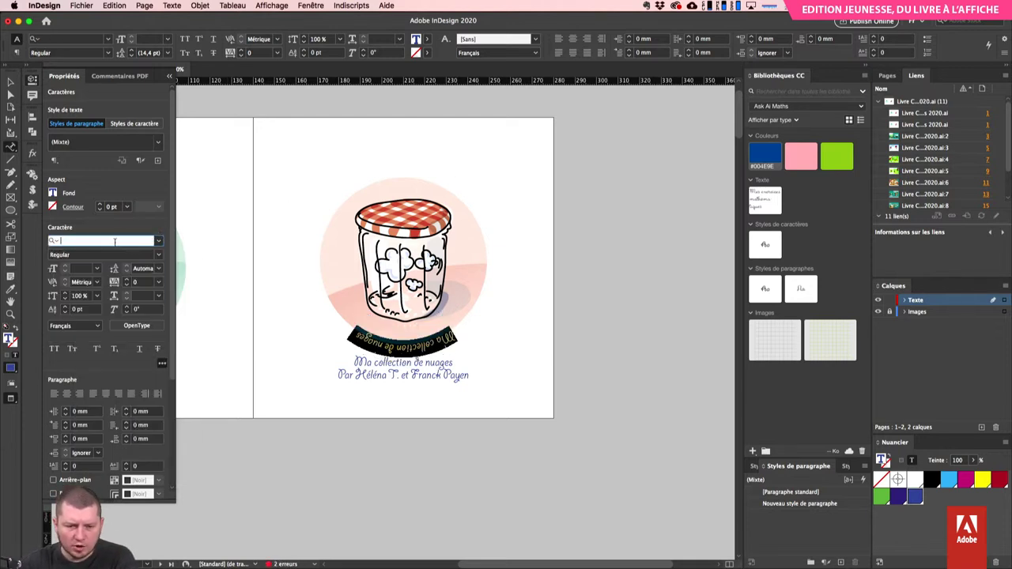
text(f)
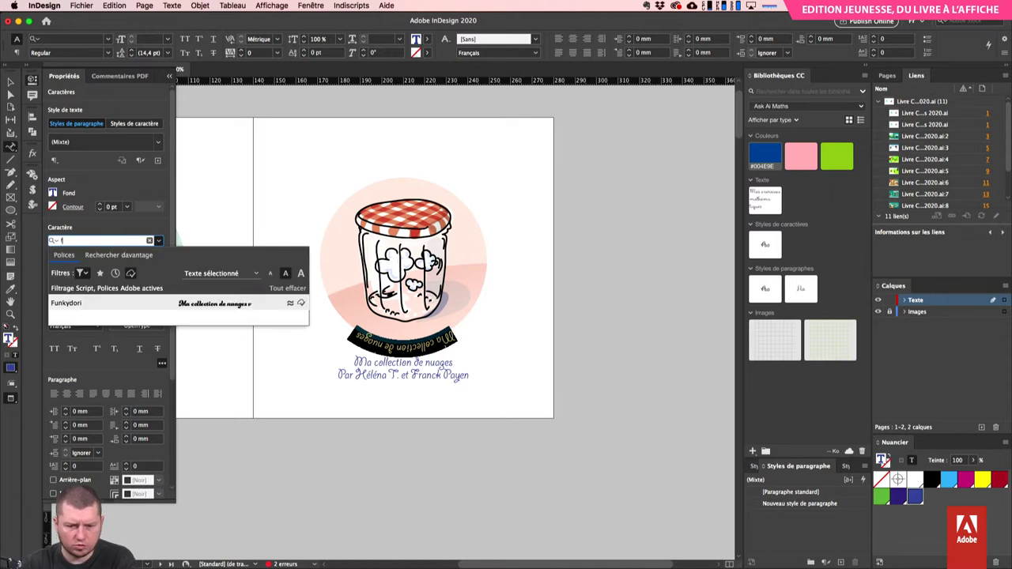
key(Return)
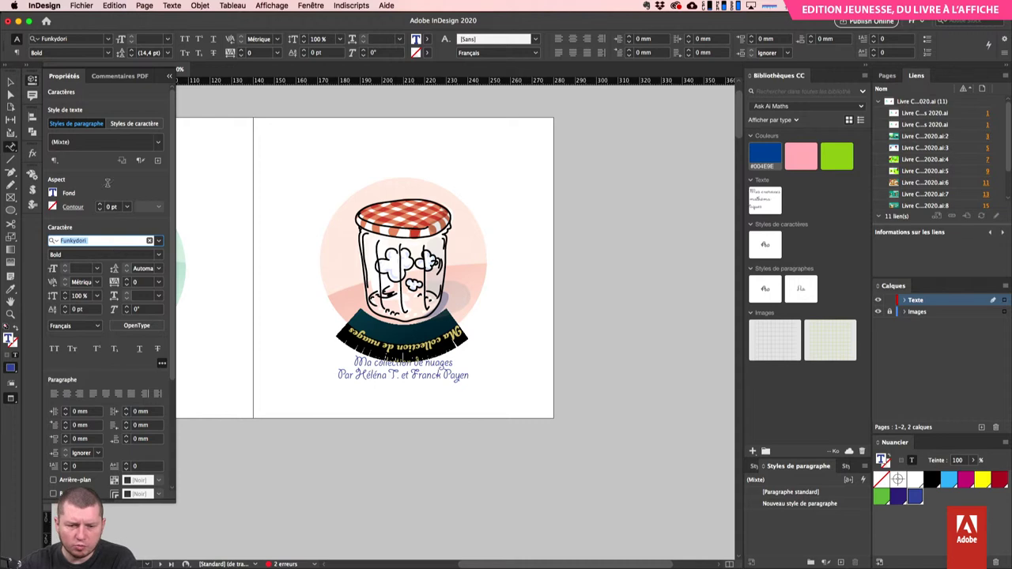
- Set the font size of the circular title to 50 pt
key(Tab)
key(Tab)
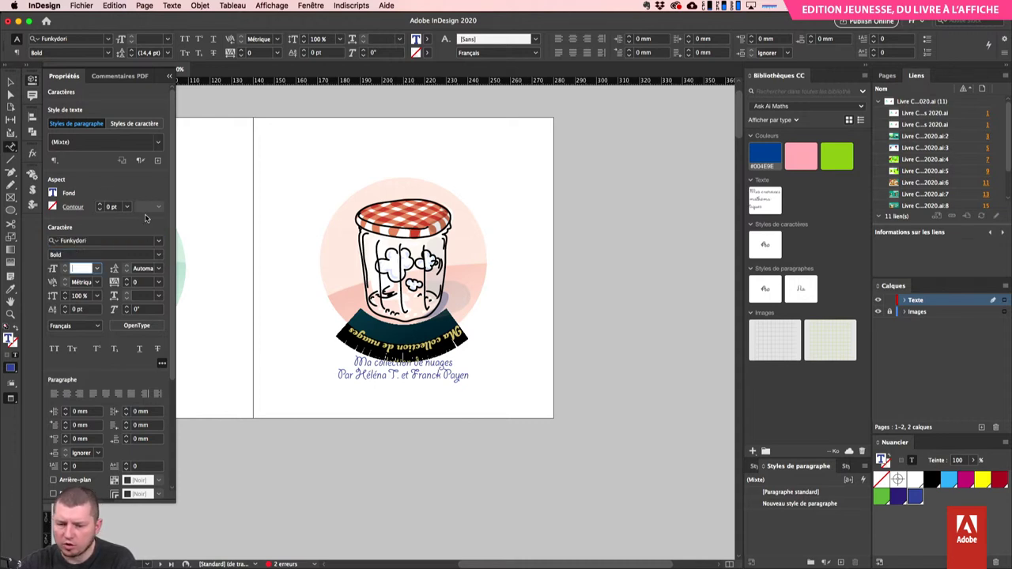
text(10)
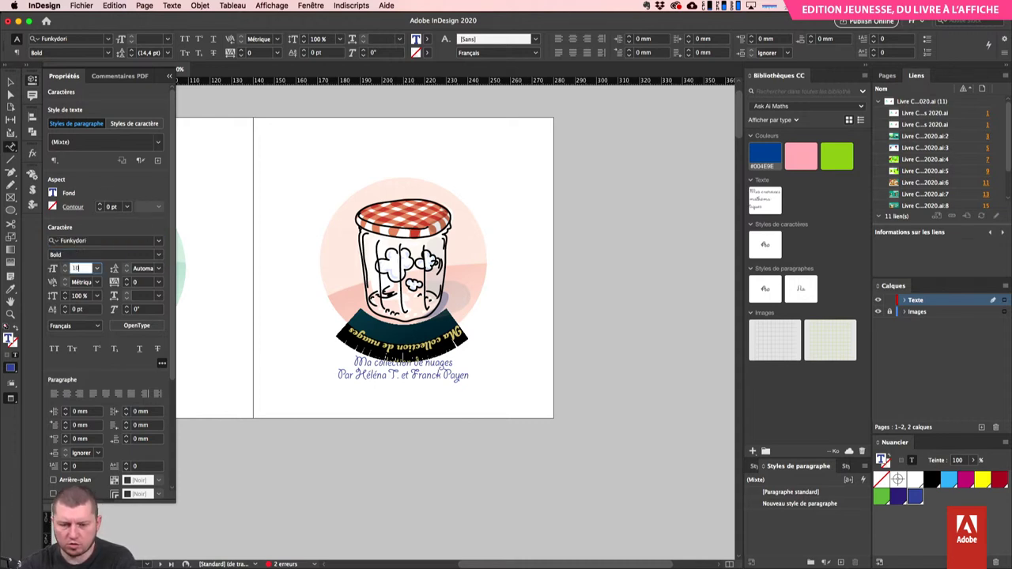
key(Return)
text(40)
key(Return)
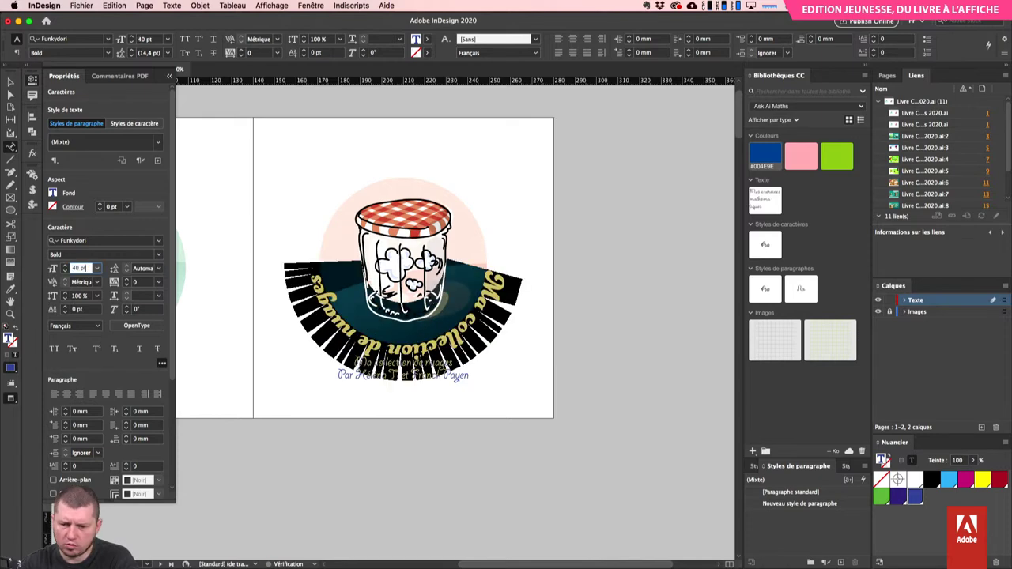
text(50)
key(Return)
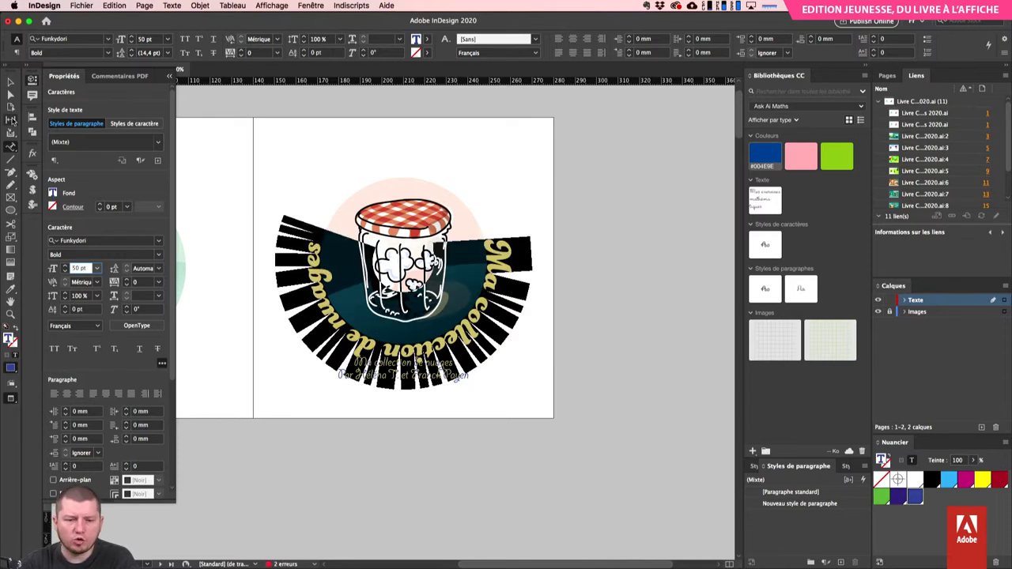
- Try to reposition the title around the circle by moving its type-path brackets, and undo the move
click(10, 95)
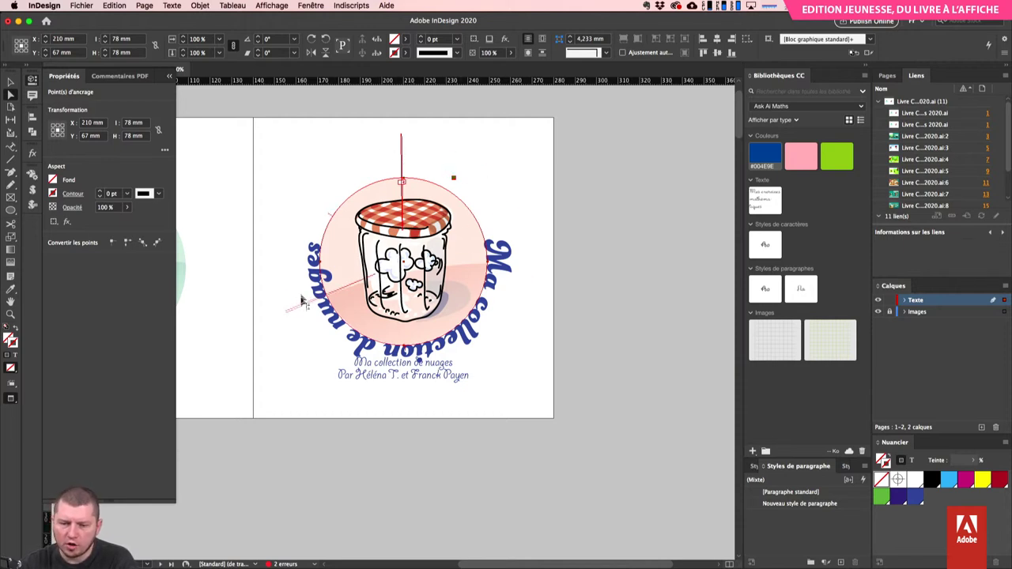
drag(298, 270, 310, 288)
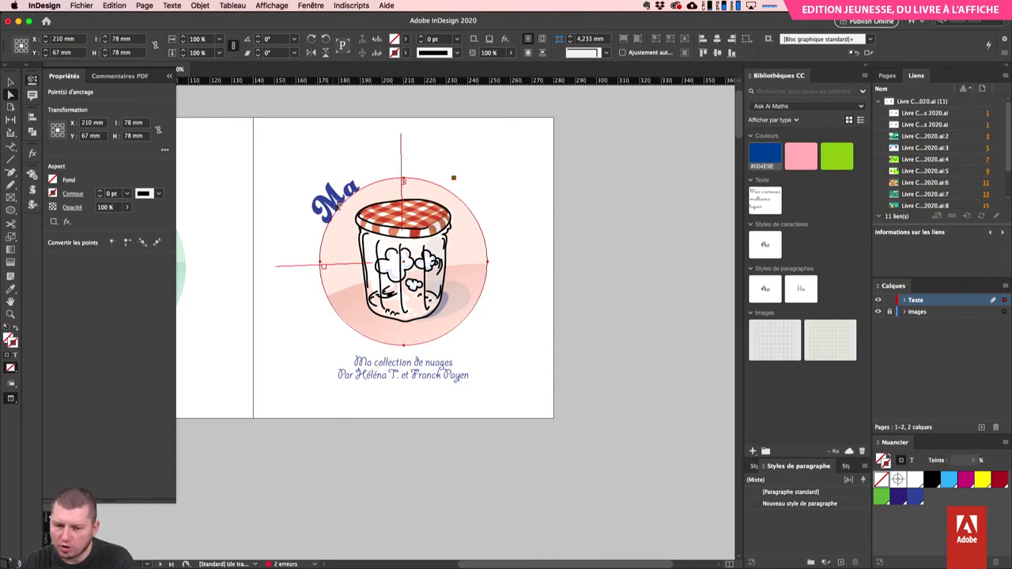
key(super+z)
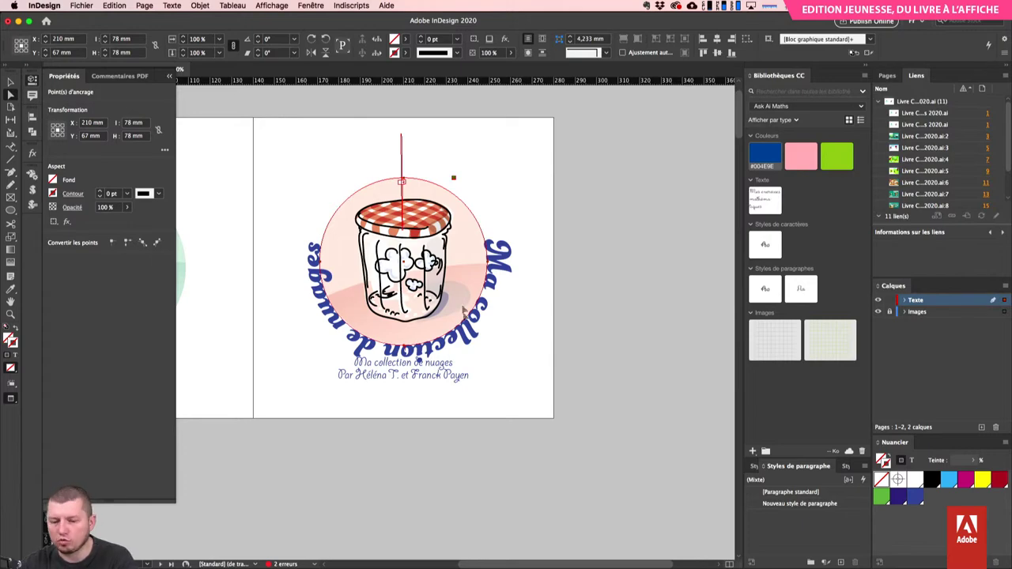
- Select the whole formatted title on the circular path and cut it
double_click(491, 273)
double_click(502, 271)
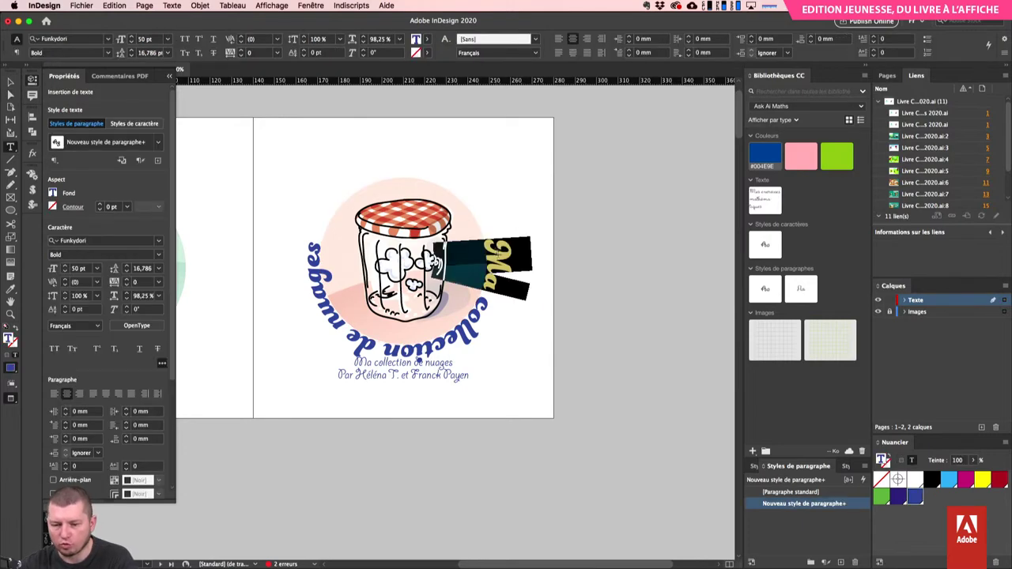
triple_click(509, 275)
key(BackSpace)
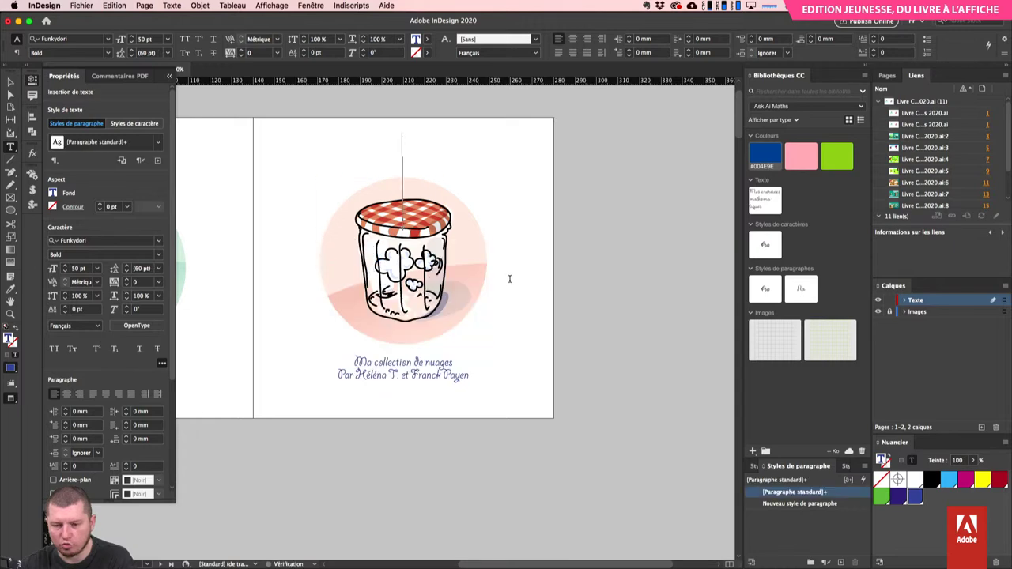
- Undo the text and type-path edits on the circle back to the plain ellipse
key(Escape)
key(super+z)
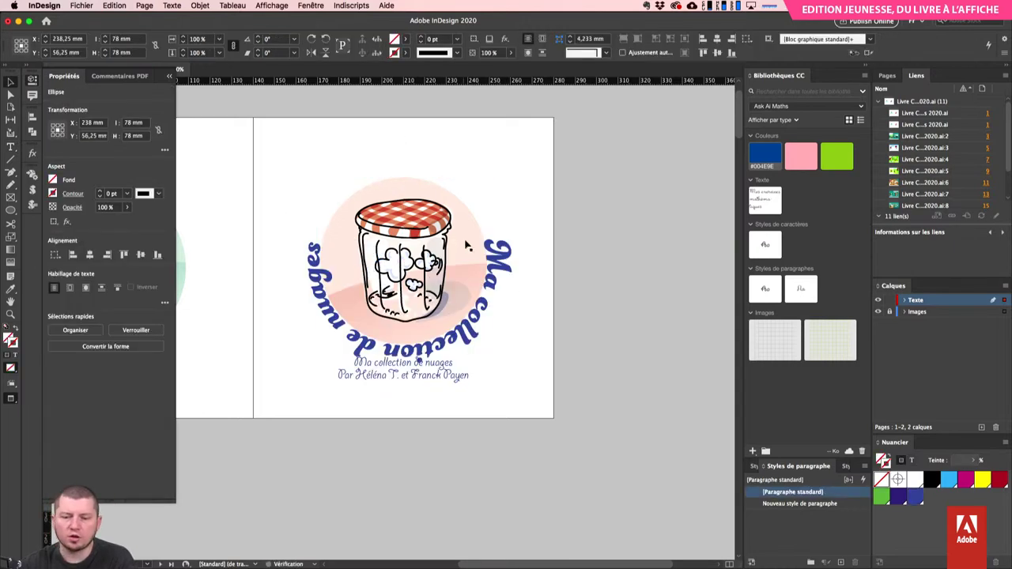
key(super+z)
key(super+z)
key(super+z)
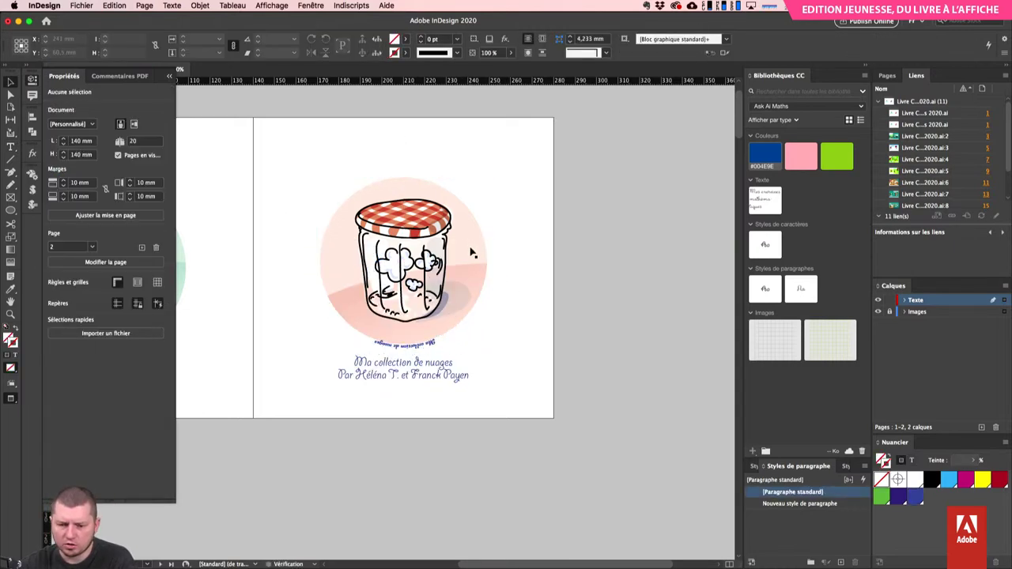
key(super+z)
key(super+z)
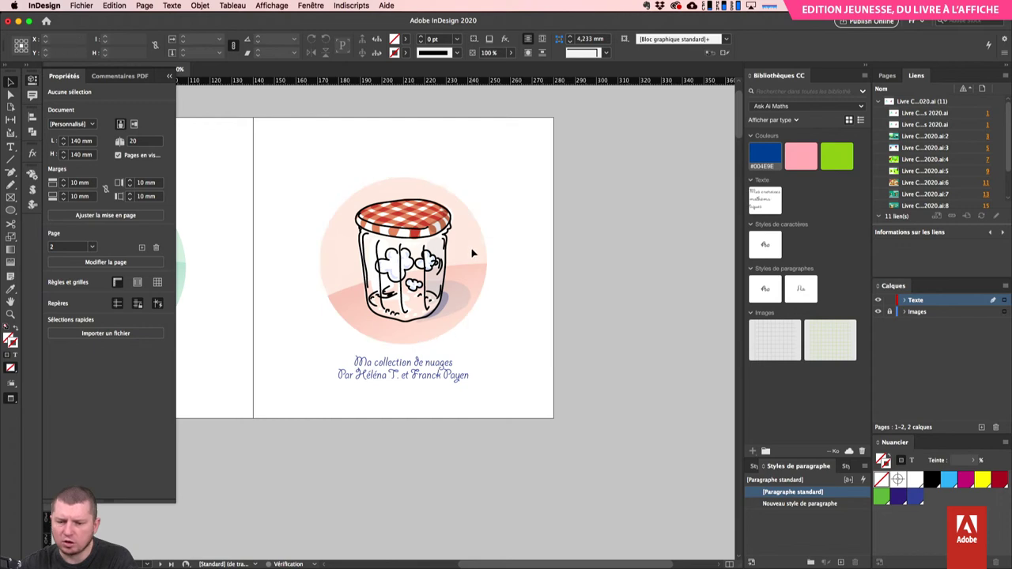
- Split the circle around the jar into upper and lower halves with the Scissors tool at its left and right anchor points
click(426, 190)
click(422, 190)
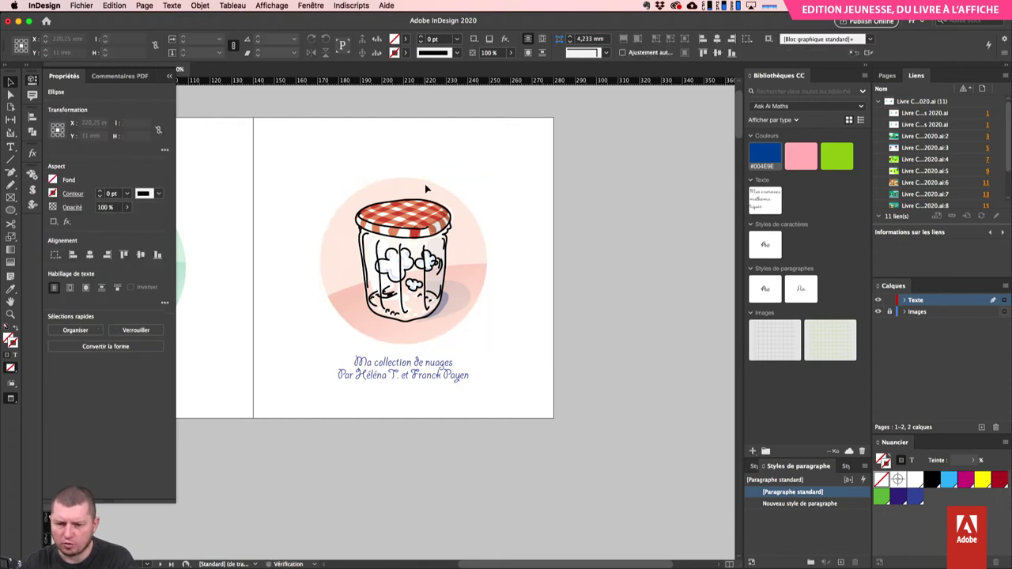
click(423, 186)
key(c)
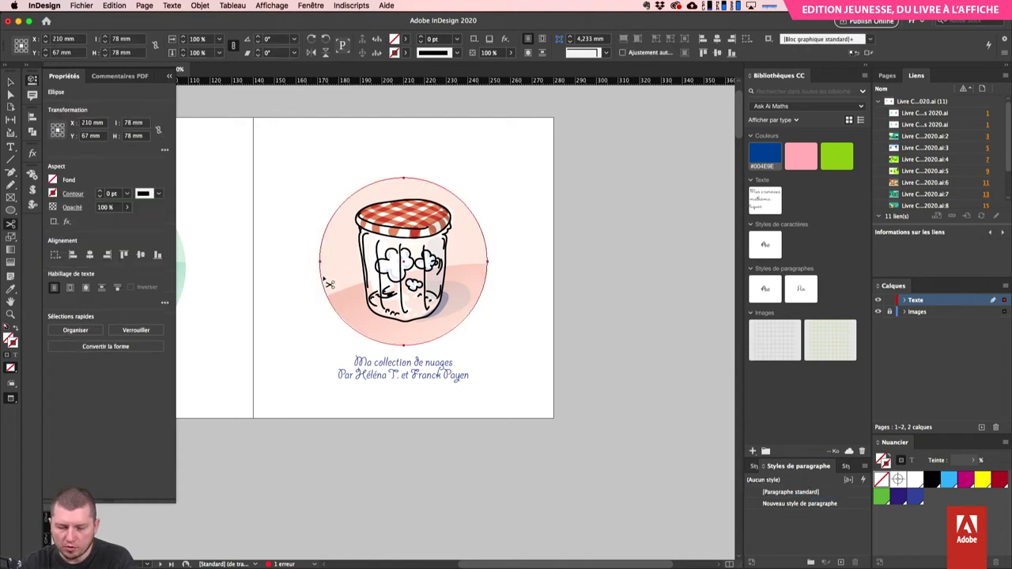
click(321, 261)
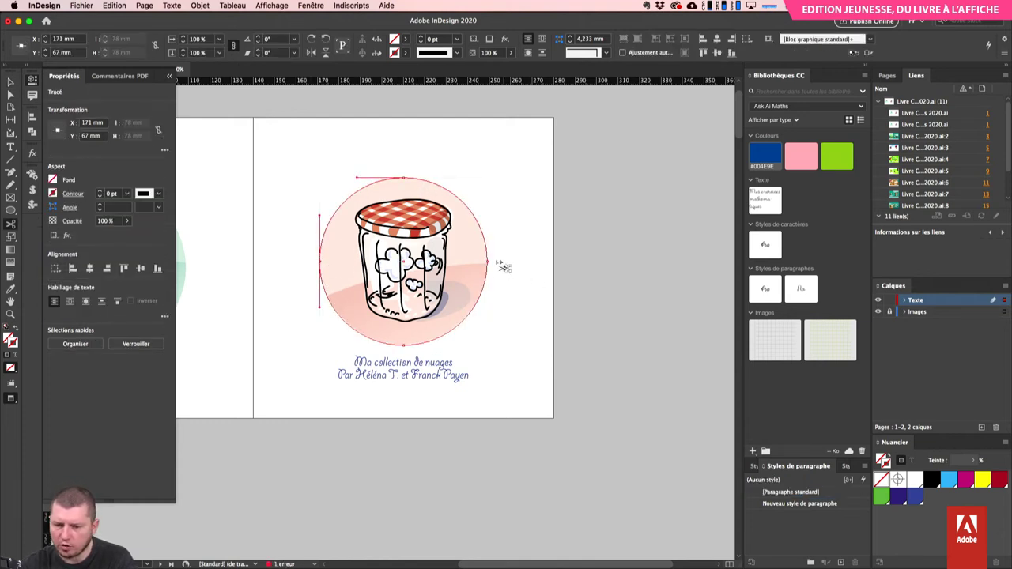
click(487, 261)
- Turn the upper half-circle into a type path and paste the formatted Funkydori title along it
key(t)
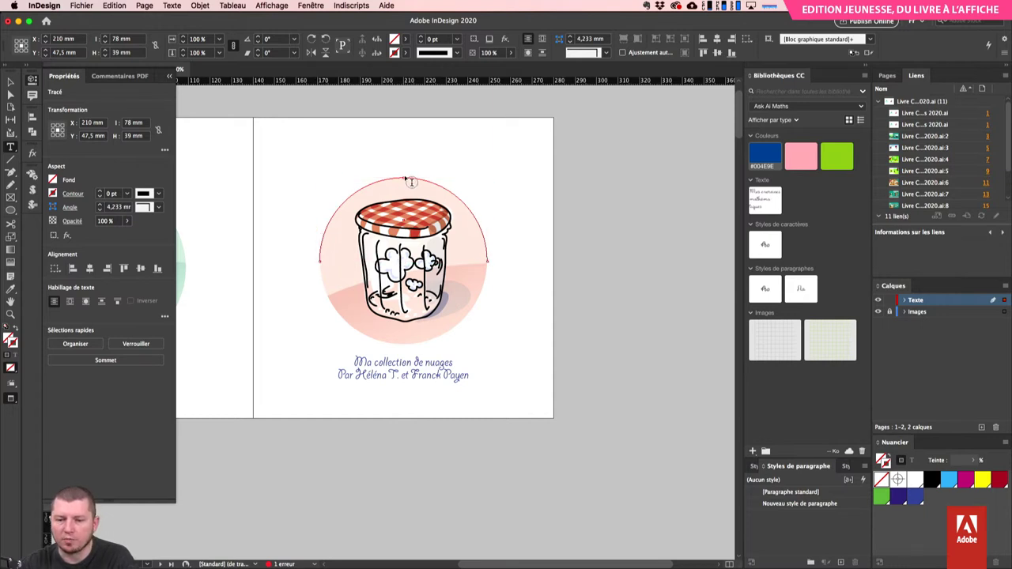
drag(12, 152, 41, 169)
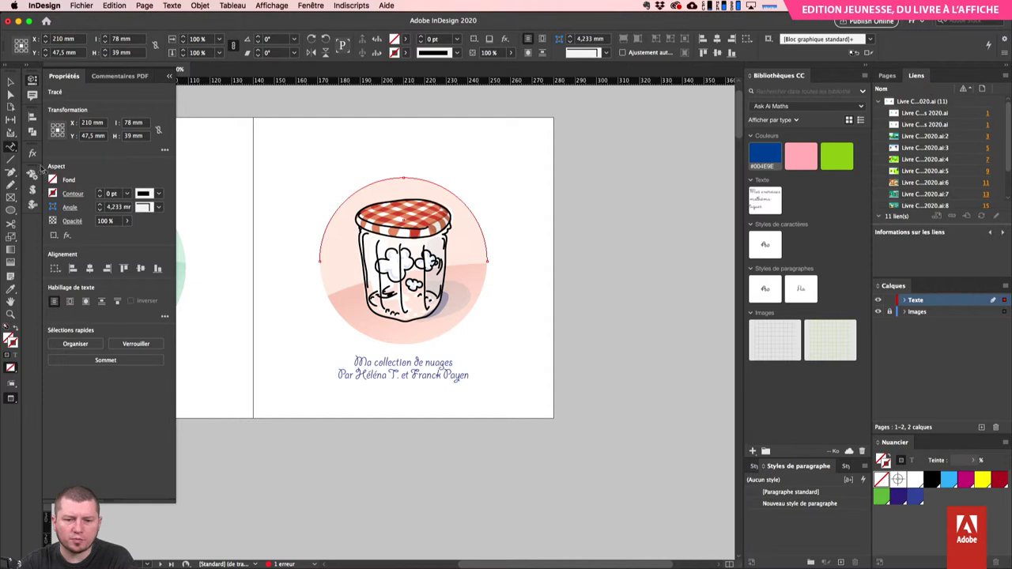
click(404, 176)
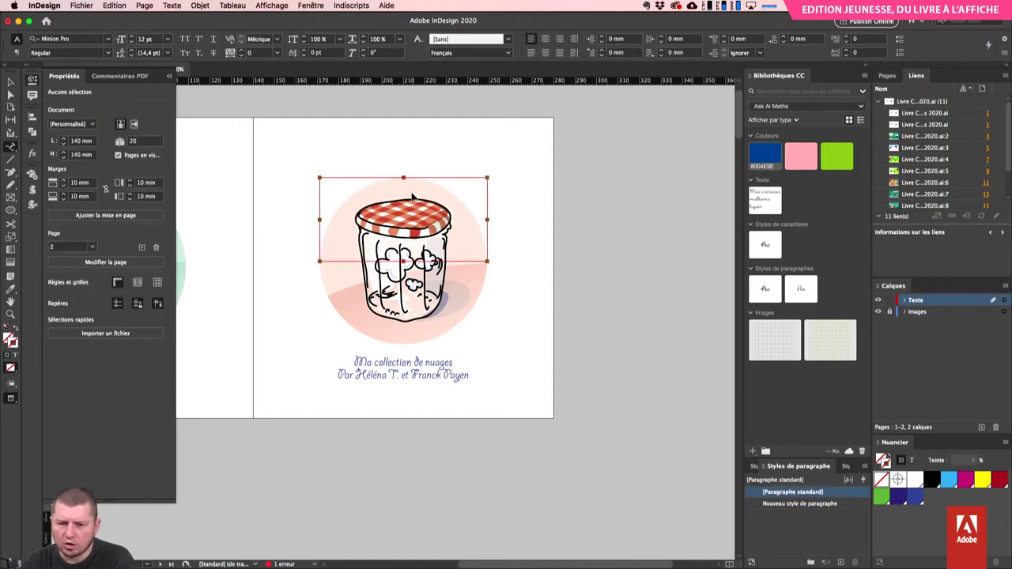
text(Ma)
key(super+z)
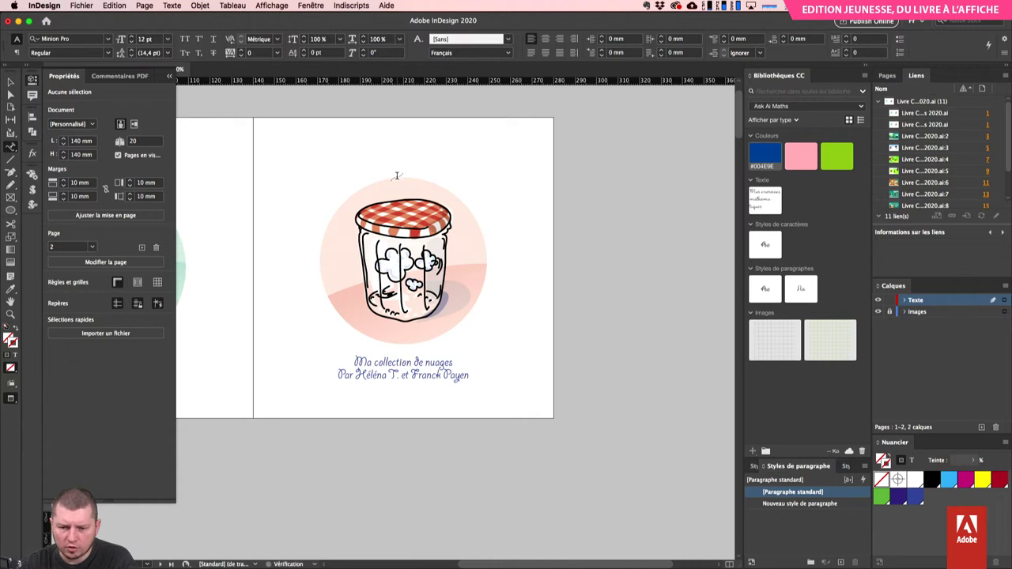
click(390, 177)
text(Ma collection de)
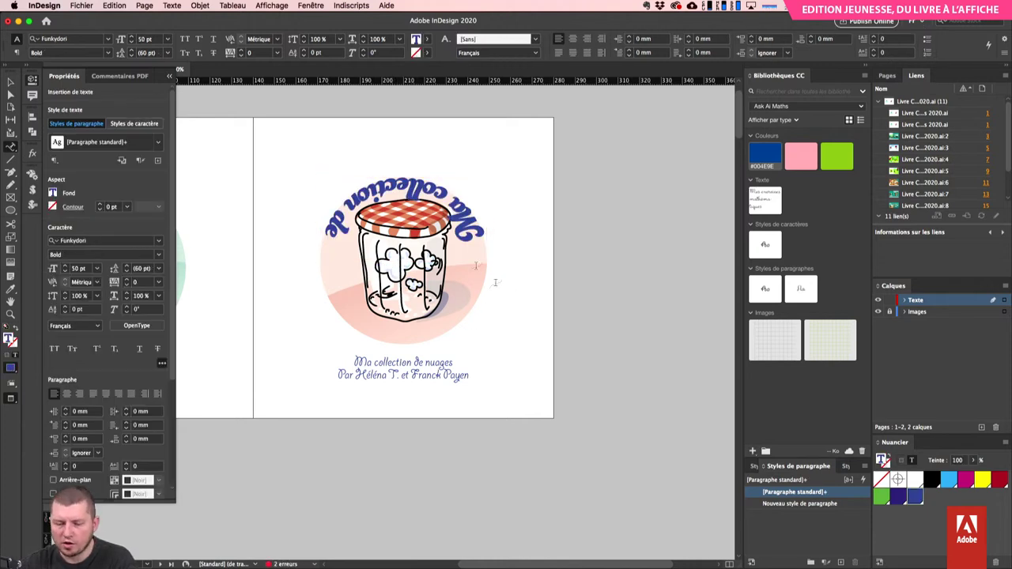
- Try to thread the overset title text from the upper arc into the lower half-circle
click(11, 82)
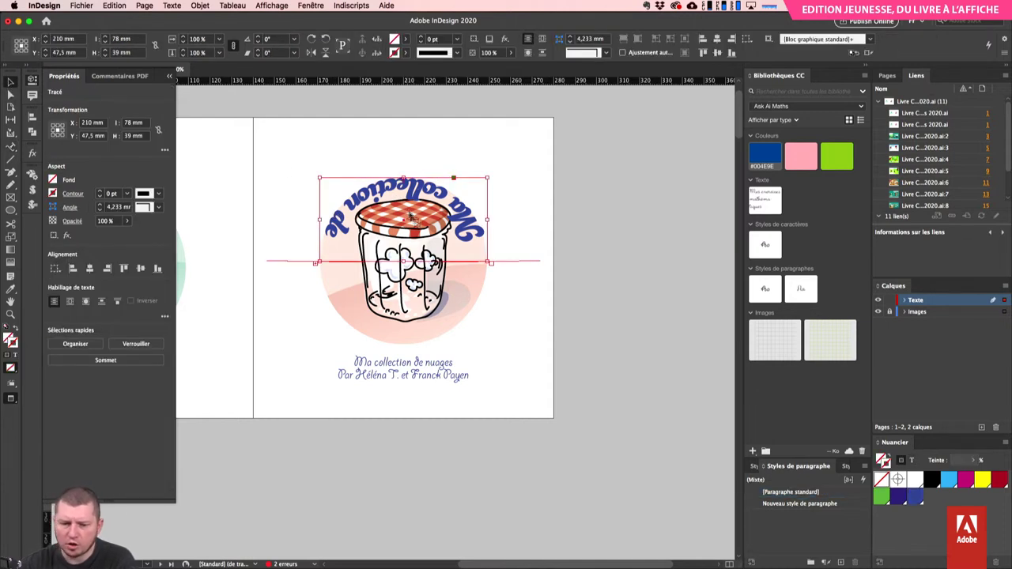
key(super+equal)
key(super+equal)
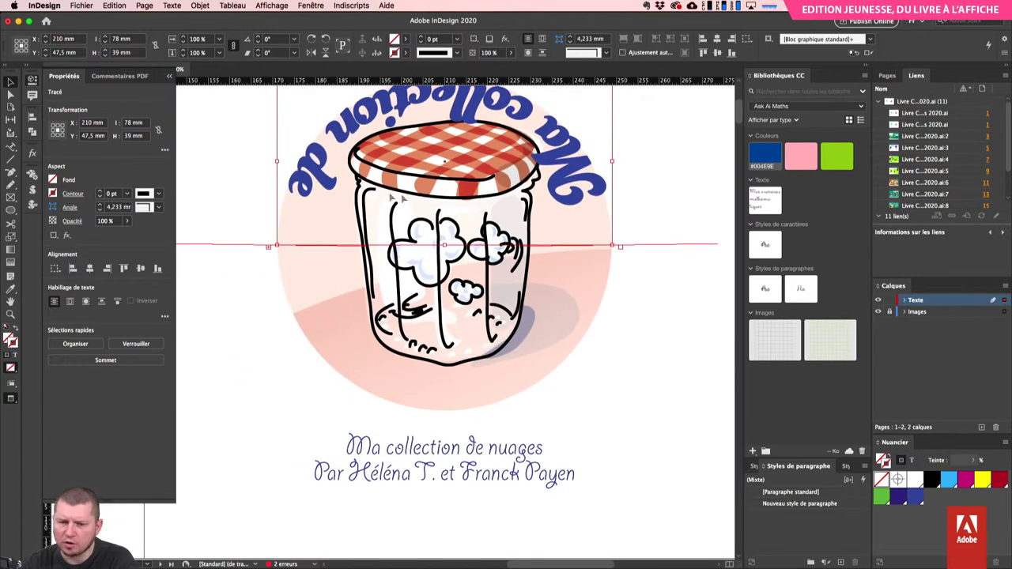
scroll(270, 279, up, 2)
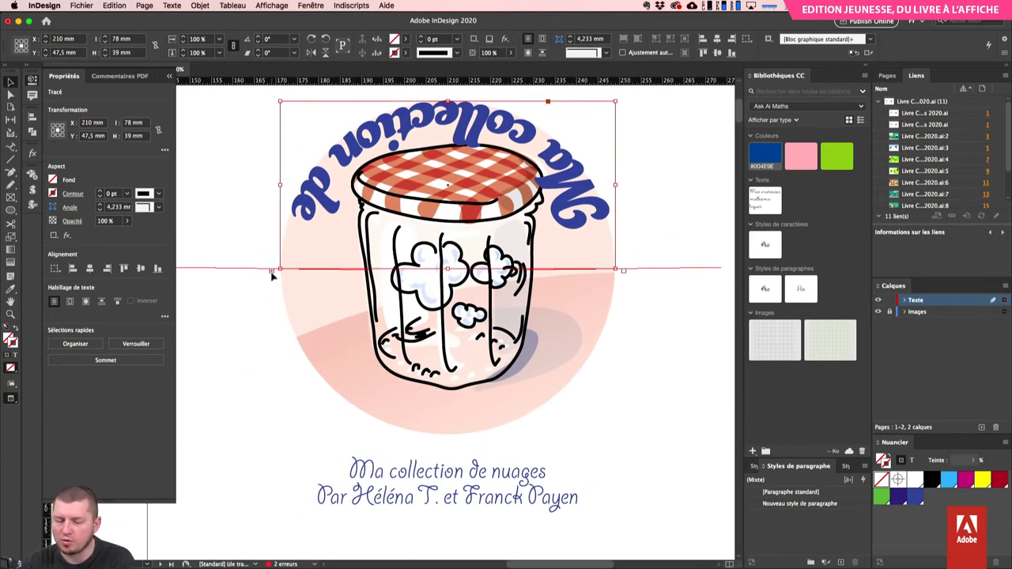
click(271, 271)
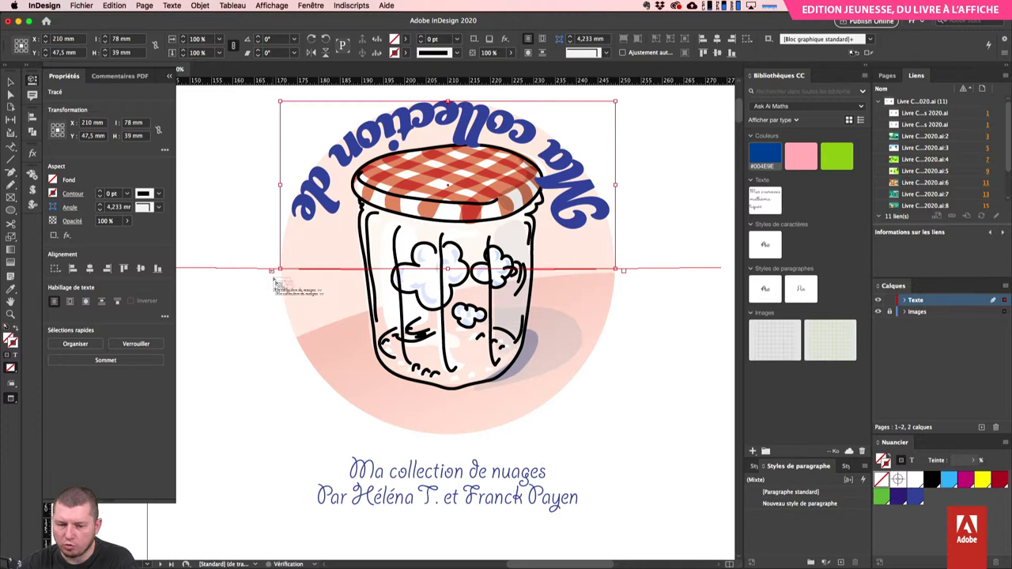
click(295, 338)
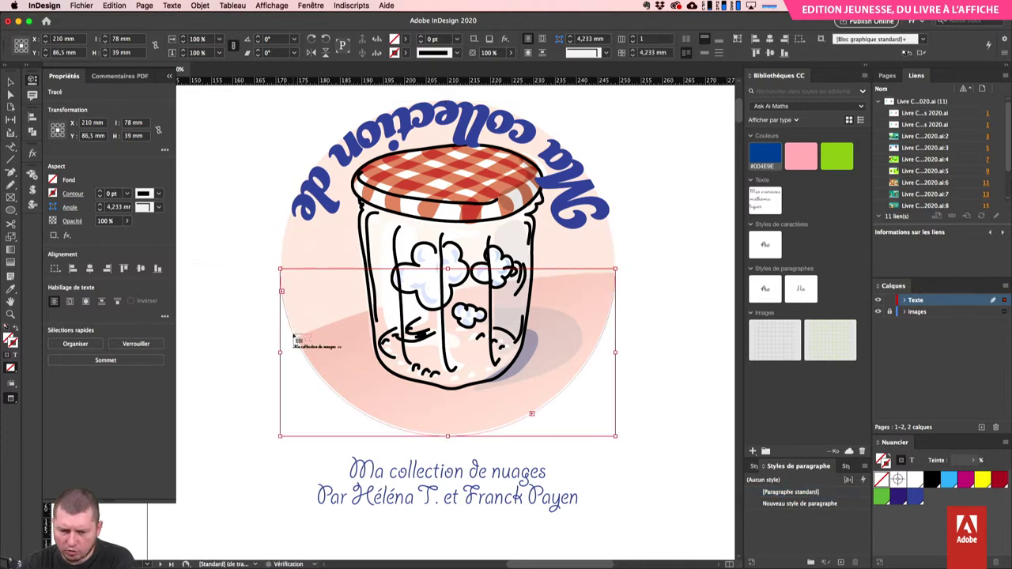
key(super+z)
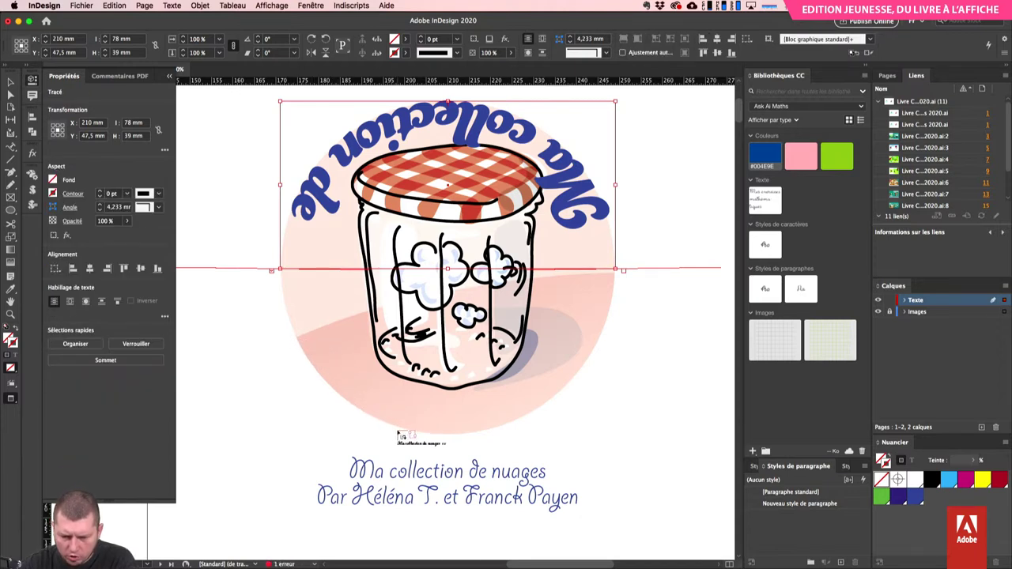
- Try to start a type path on the lower half-circle, and retry flowing the overset word "nuages" into it
key(a)
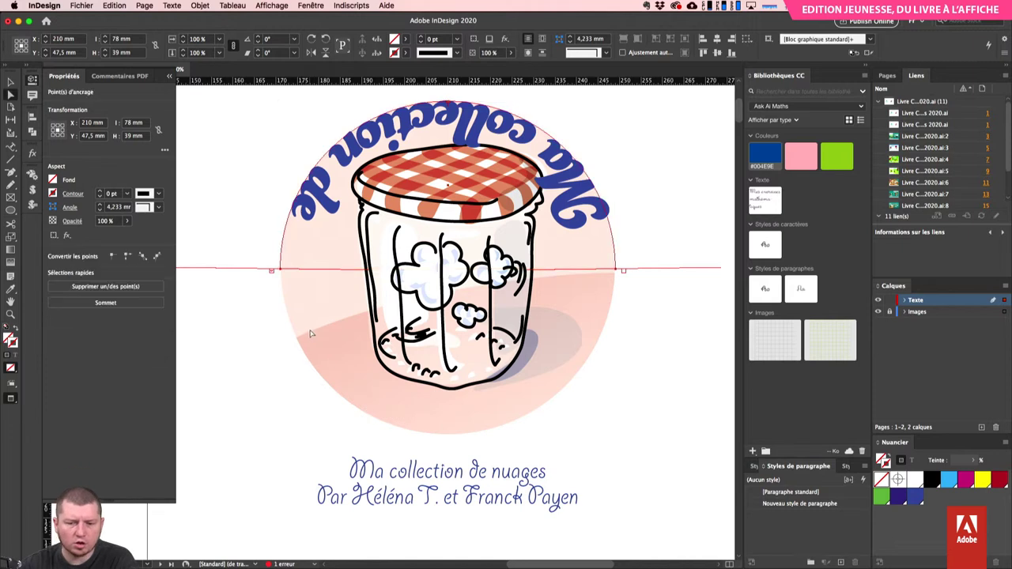
click(10, 147)
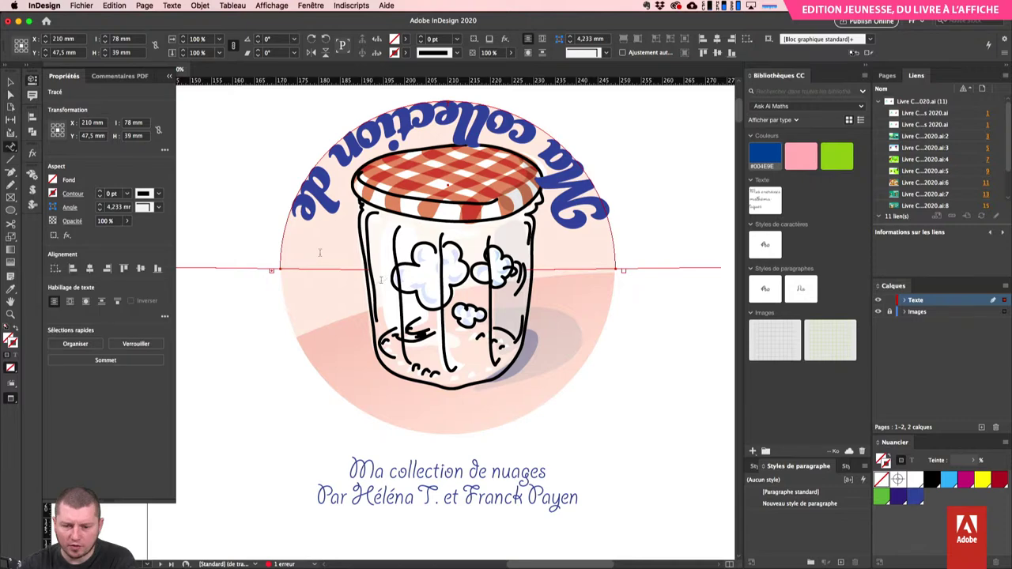
click(455, 443)
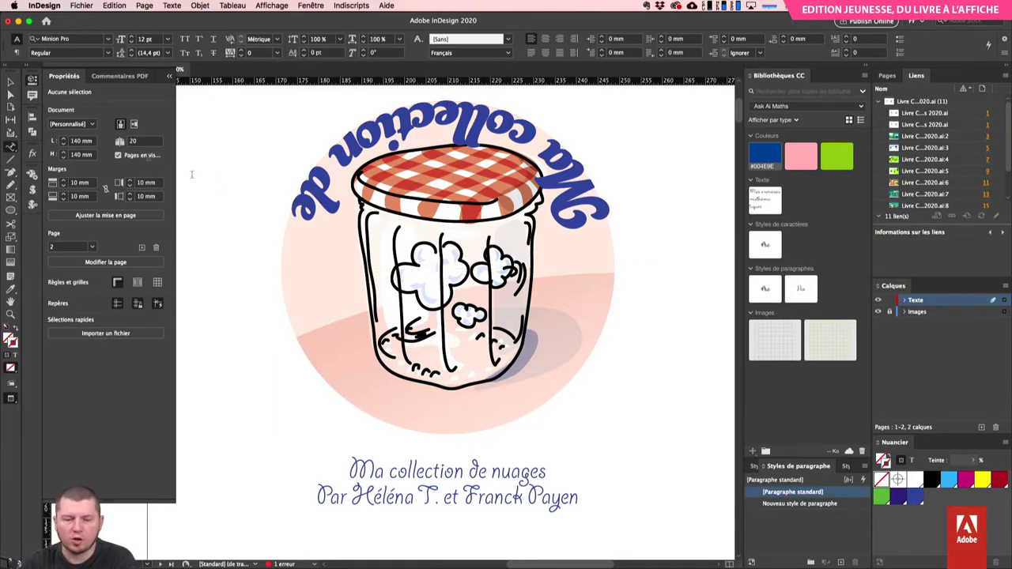
click(10, 81)
click(353, 151)
click(353, 150)
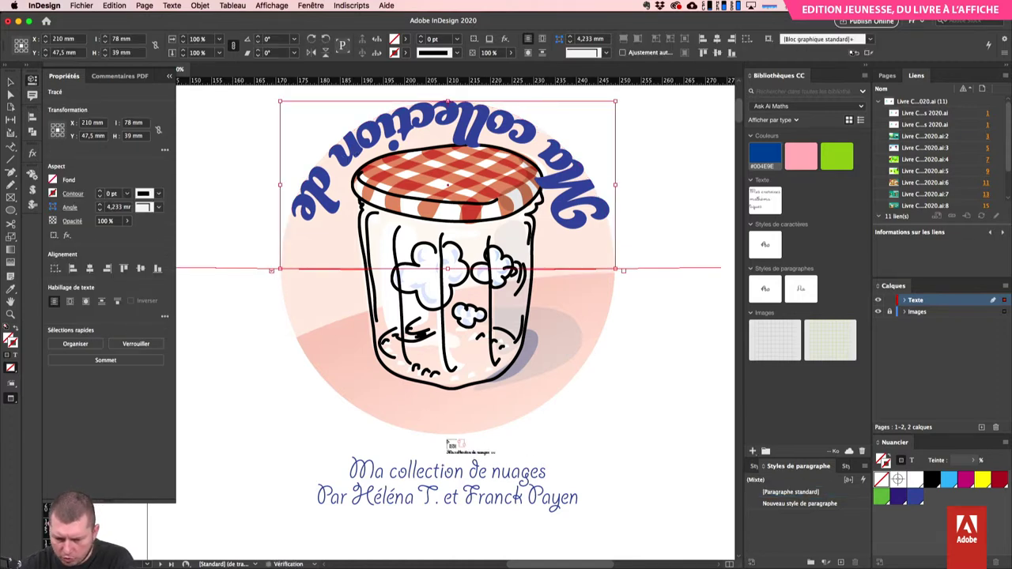
click(445, 441)
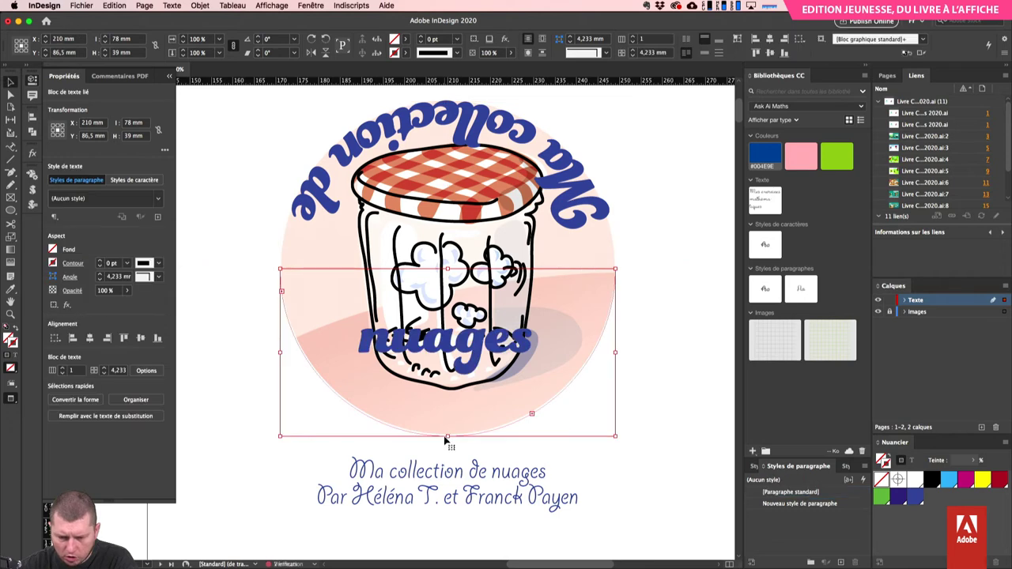
key(super+z)
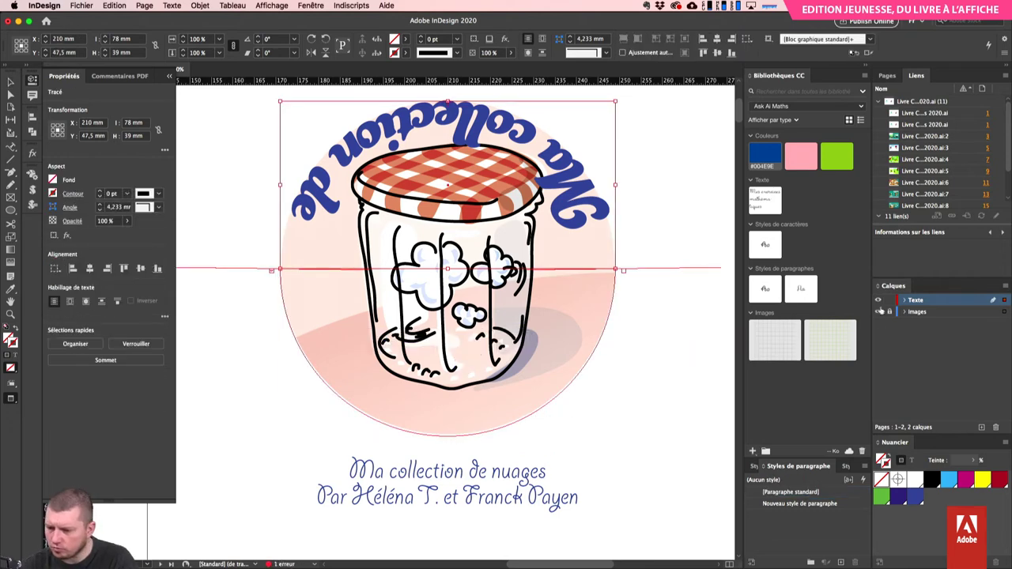
- Hide the Images layer and select the anchor points of the lower half-circle
click(878, 313)
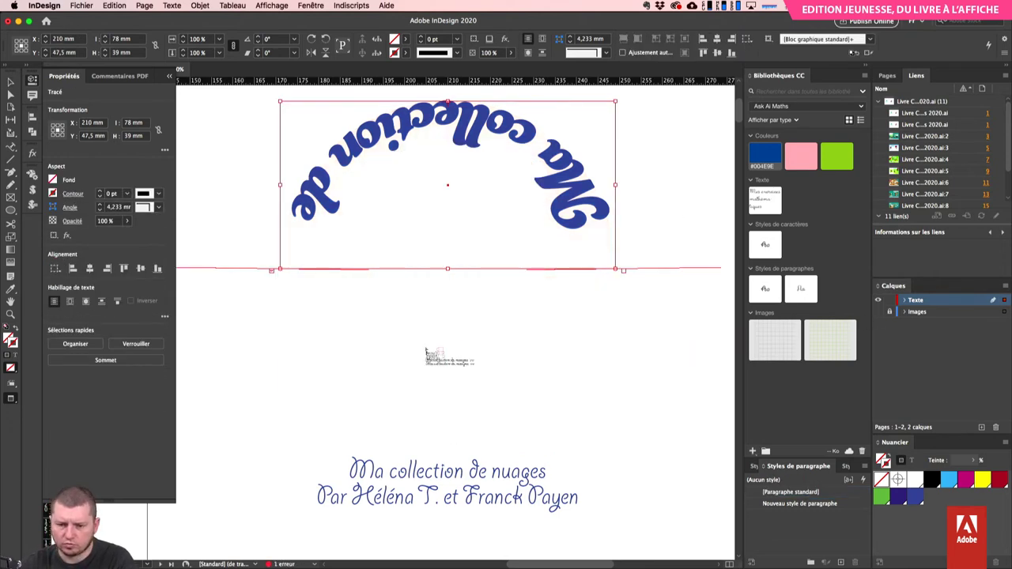
key(super+z)
key(super+z)
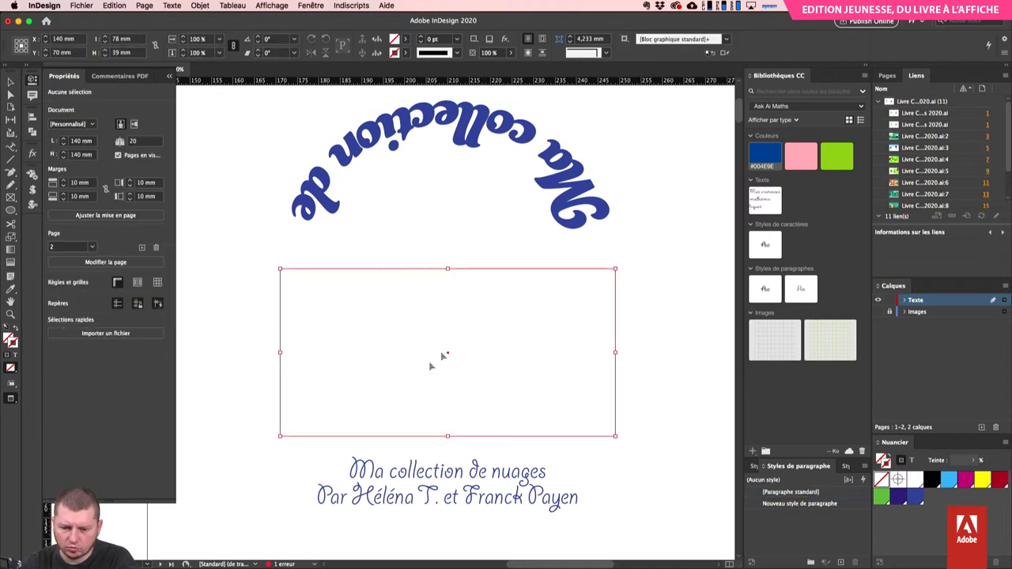
key(super+z)
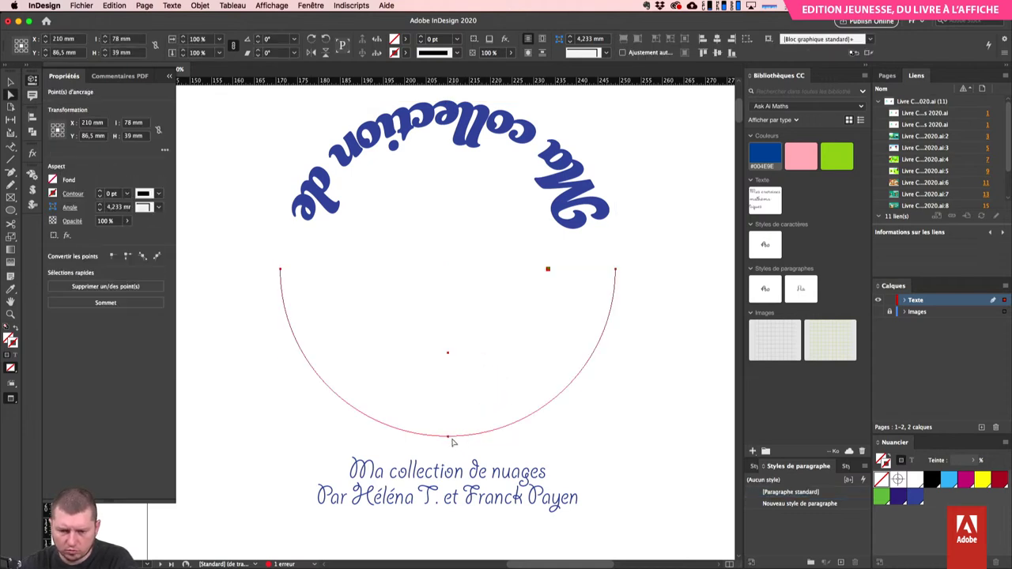
- Turn the lower half-circle into a type path and thread the overset title text from the upper arc onto it
click(10, 147)
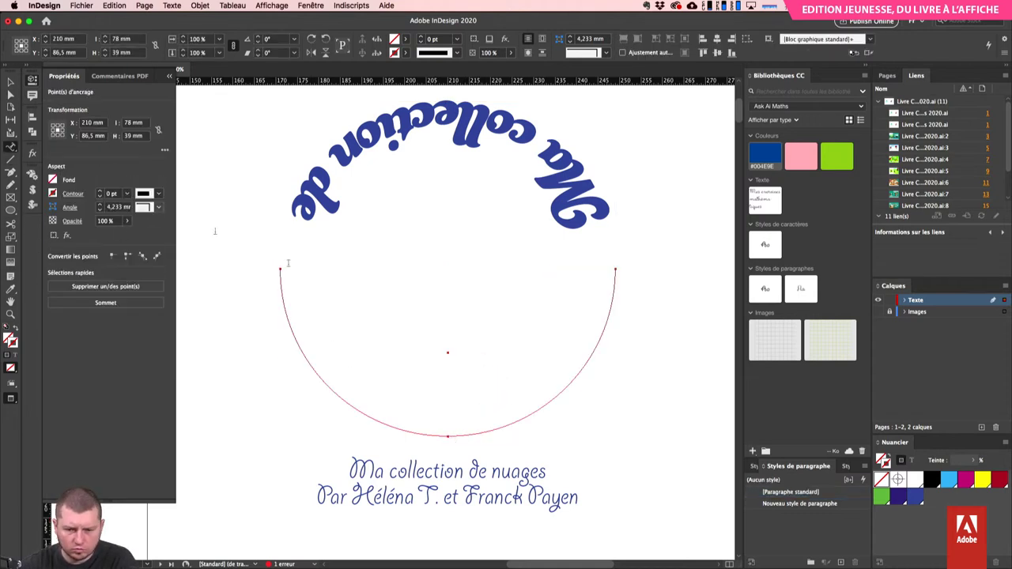
click(448, 435)
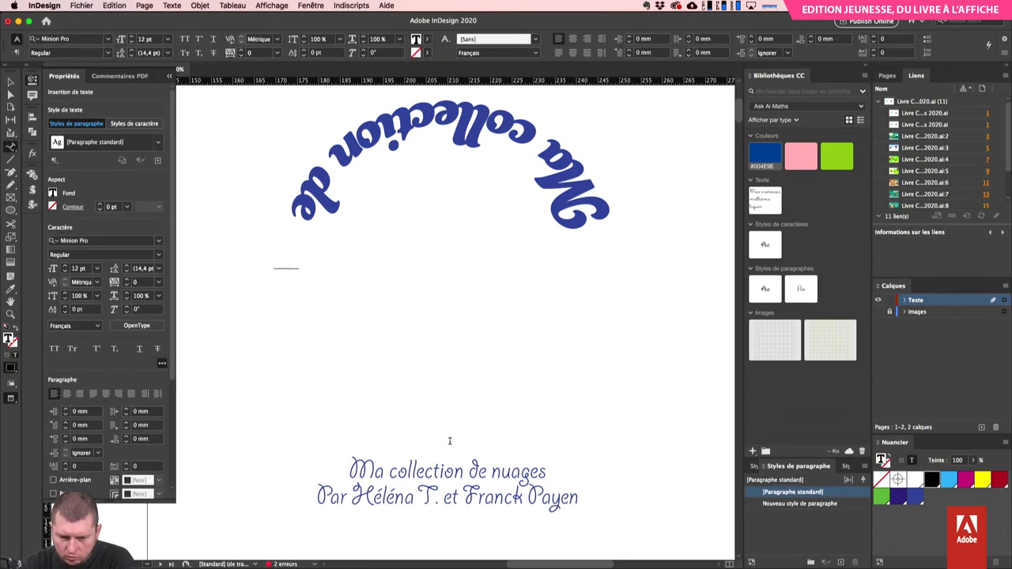
key(super+v)
key(super+z)
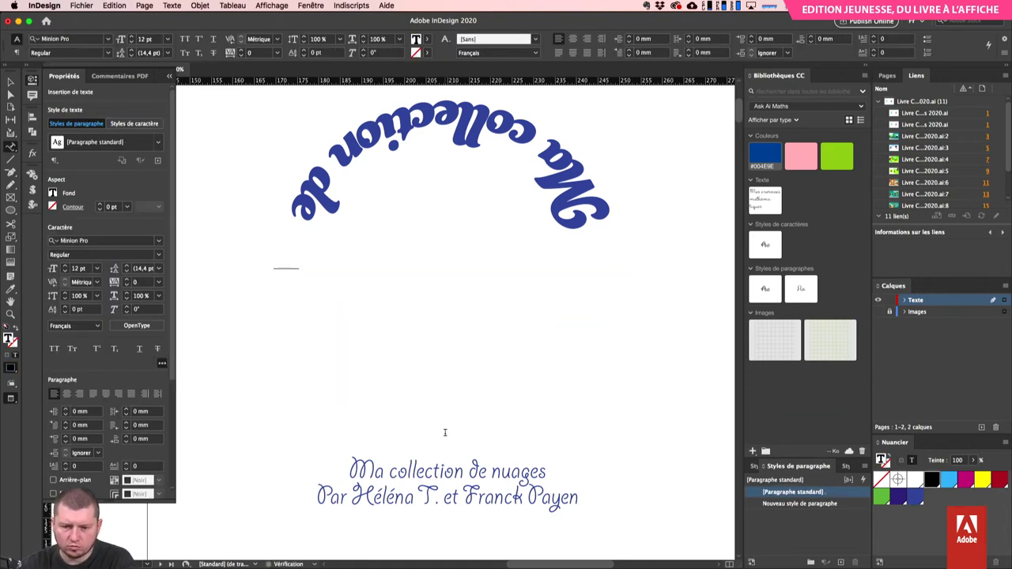
key(Escape)
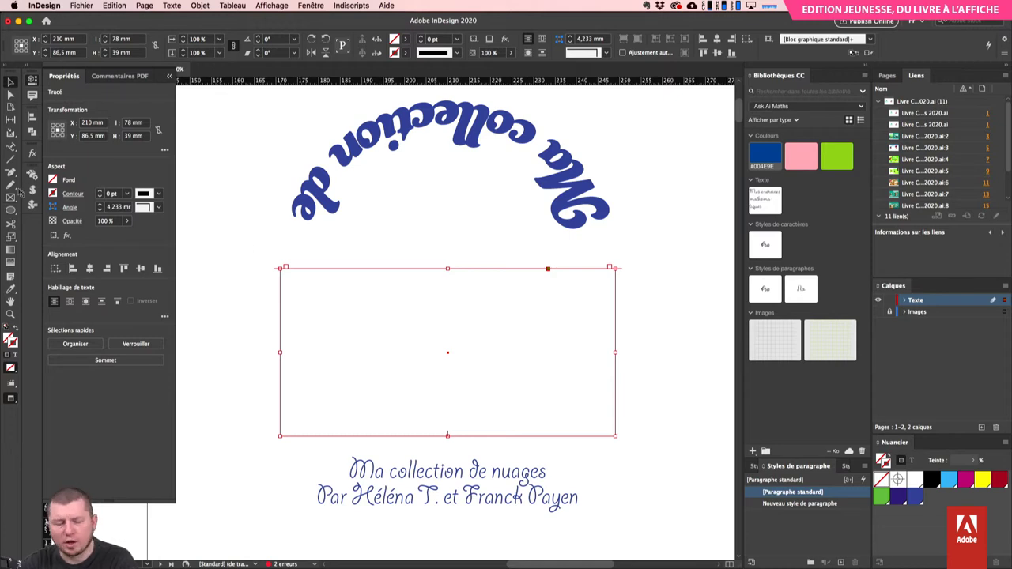
click(316, 211)
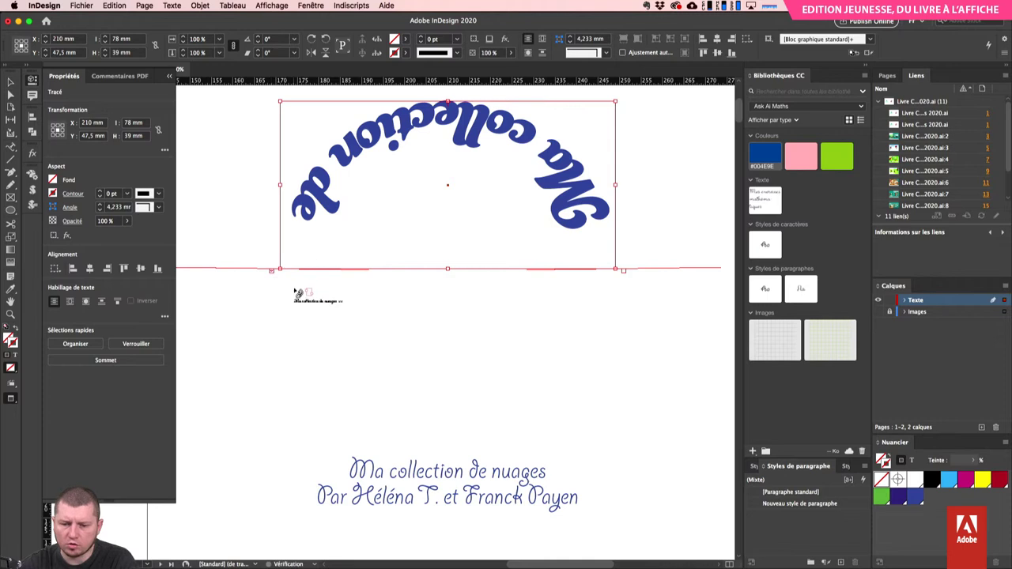
click(295, 288)
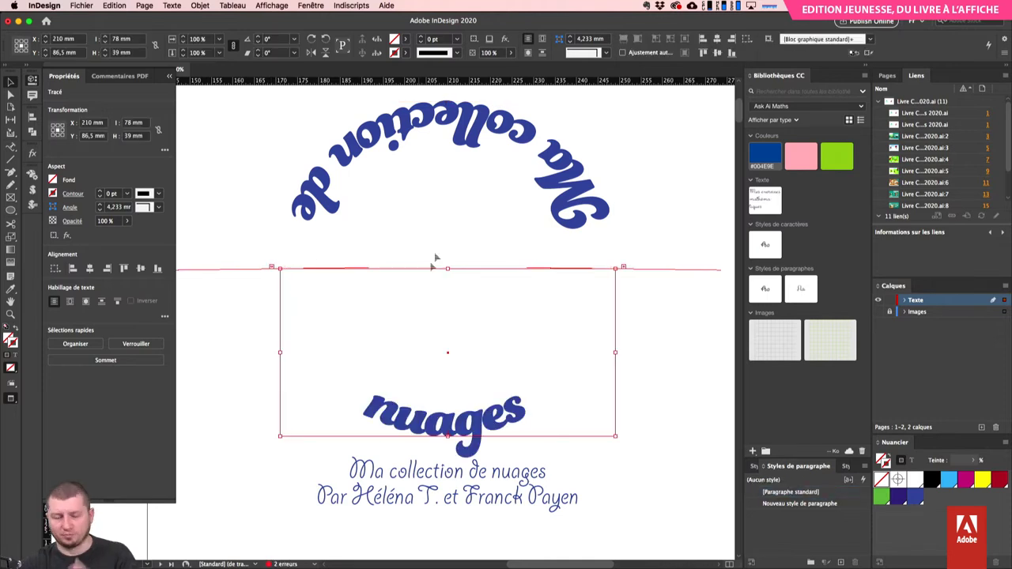
- Flip the title text to the outer side of the upper arc
click(448, 111)
key(a)
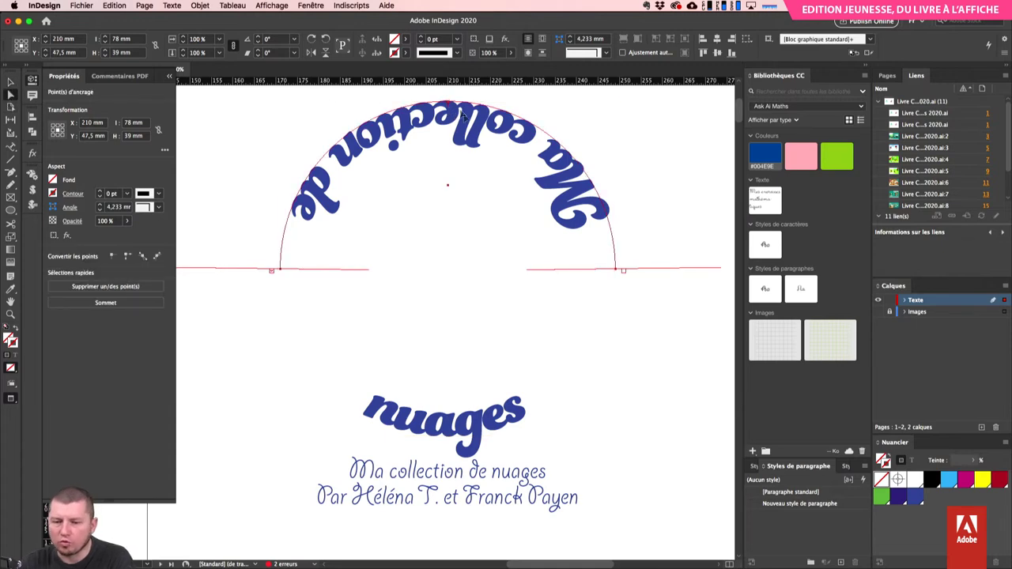
drag(449, 109, 452, 108)
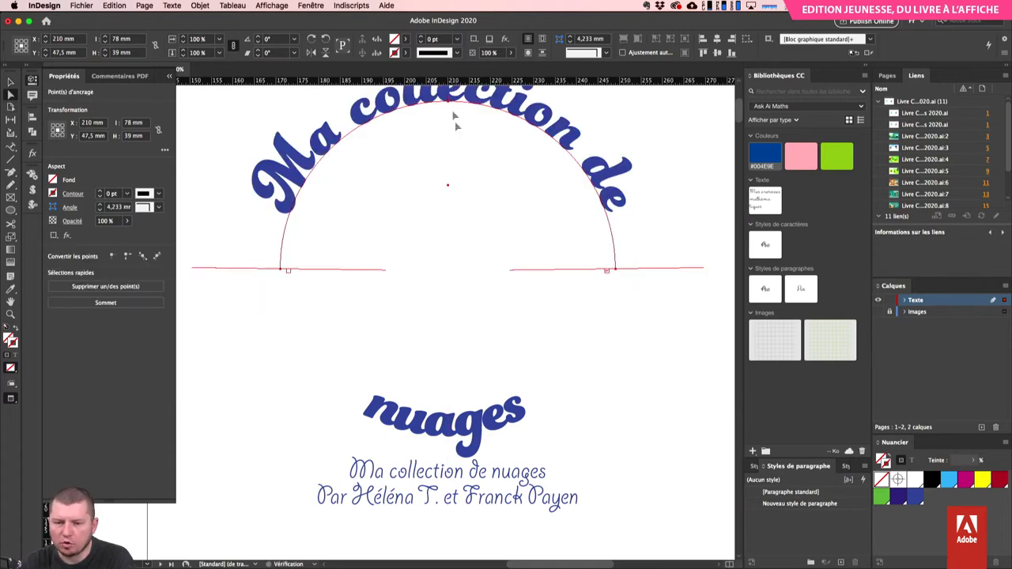
scroll(475, 174, up, 1)
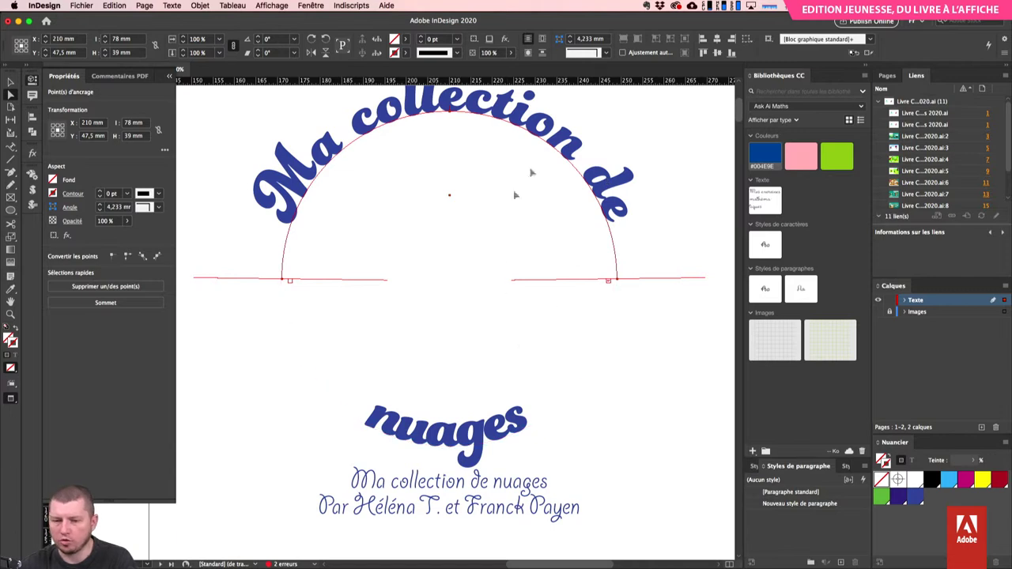
- Push the word "de" from the upper arc onto the lower arc before "nuages" and show the Images layer again
click(576, 158)
key(t)
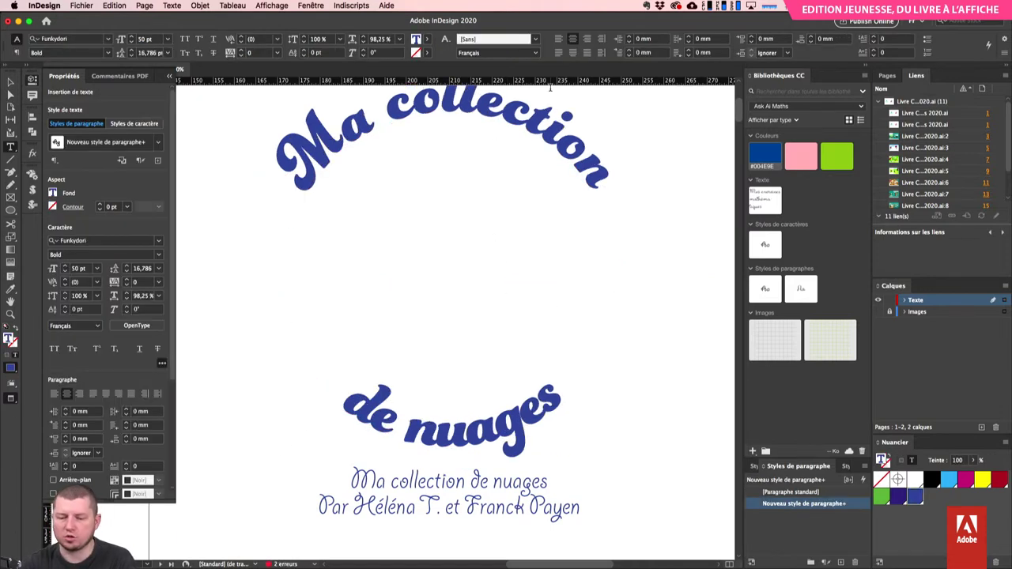
key(super+minus)
key(super+minus)
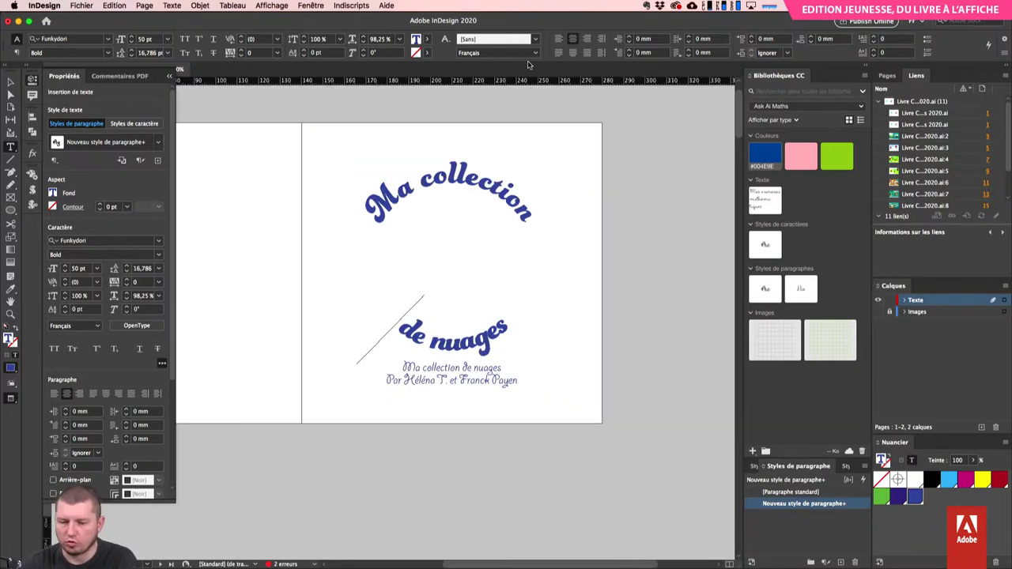
click(877, 311)
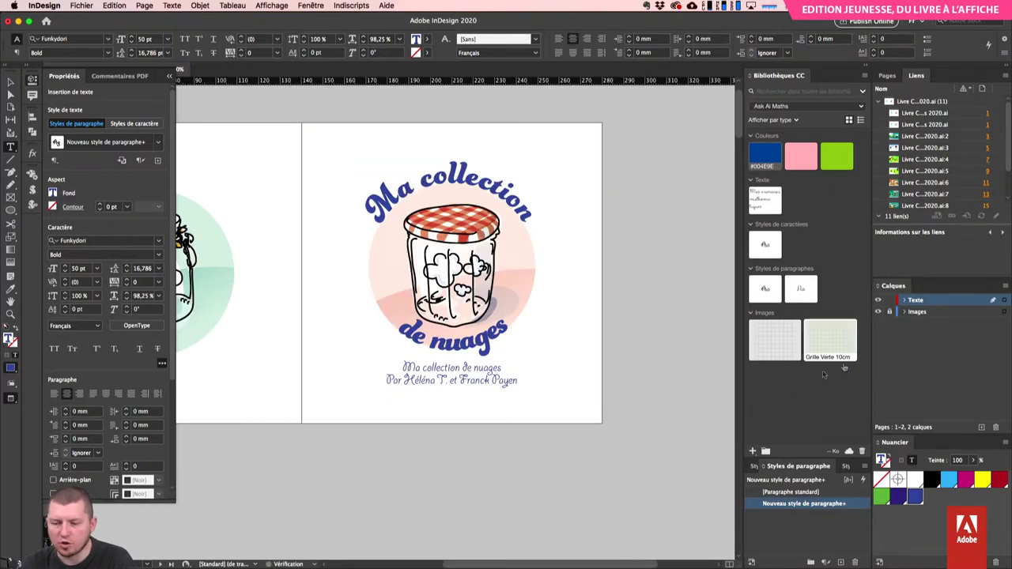
click(655, 199)
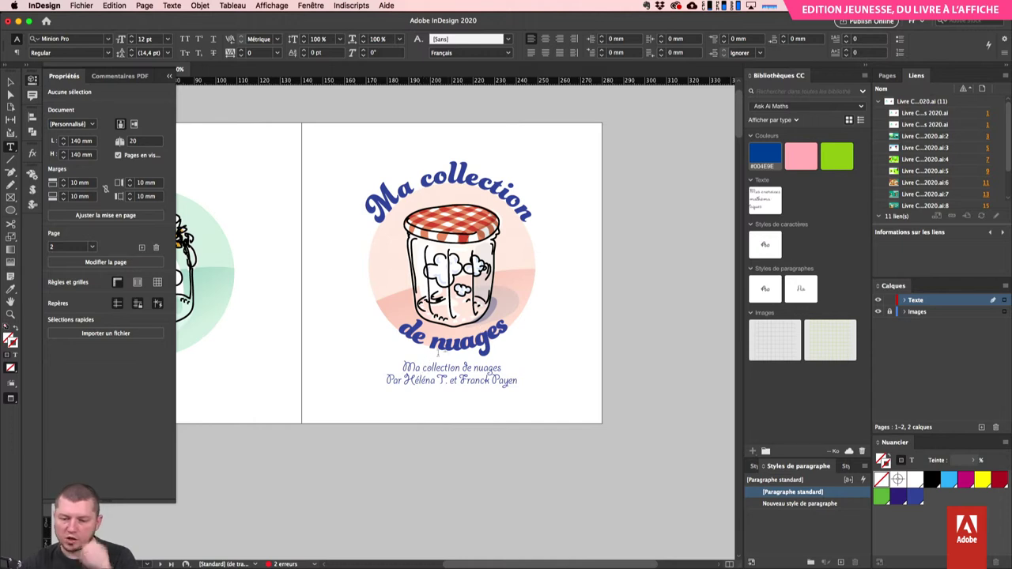
- Set the baseline shift of "Ma collection" on the upper arc to 10 pt
triple_click(469, 192)
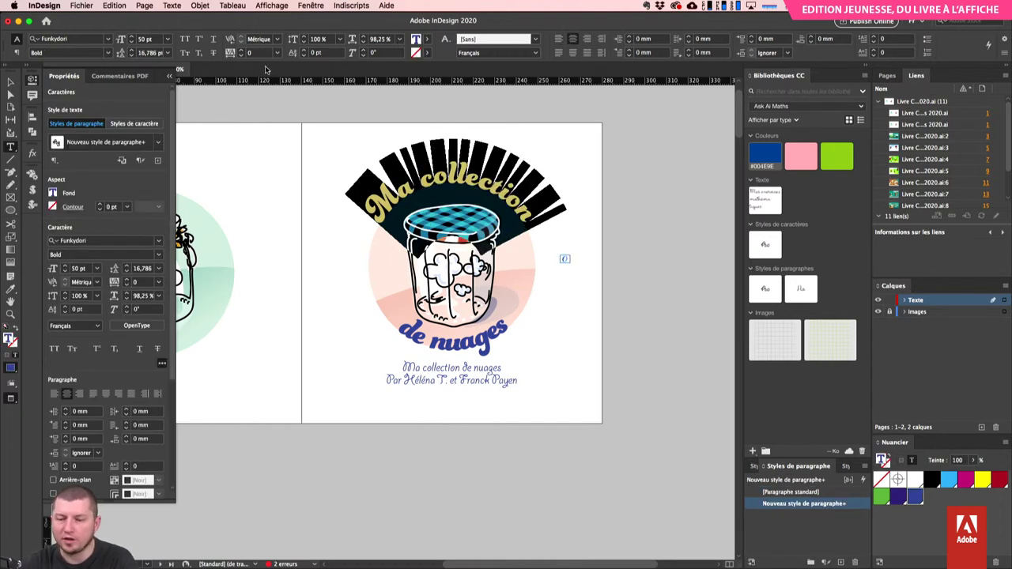
click(316, 52)
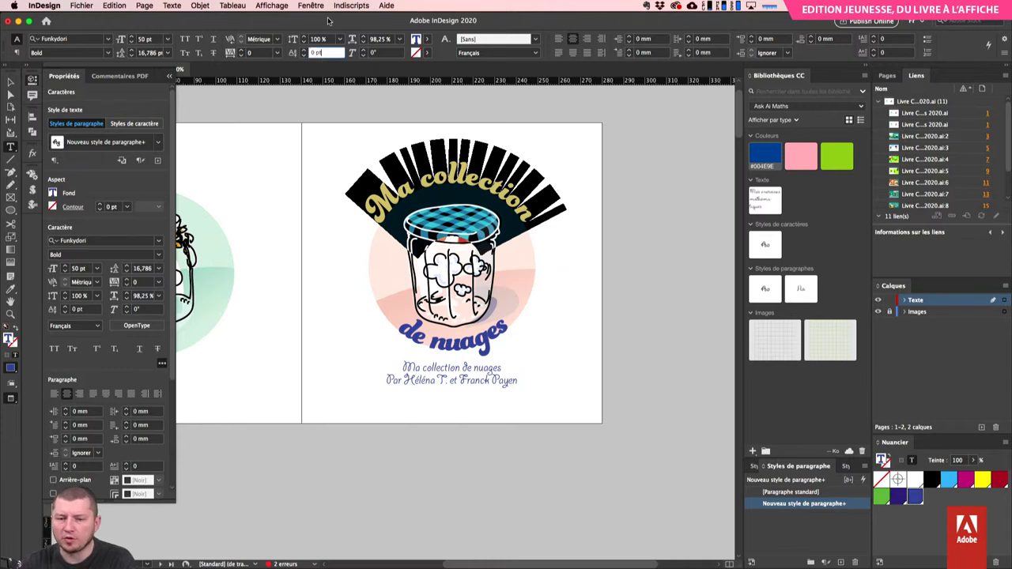
text(10)
key(Return)
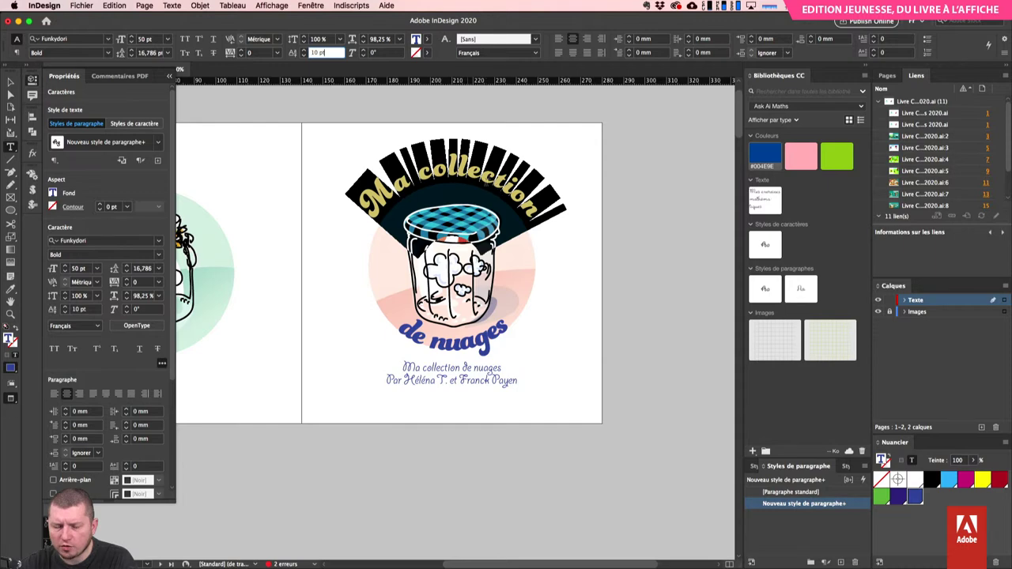
click(610, 237)
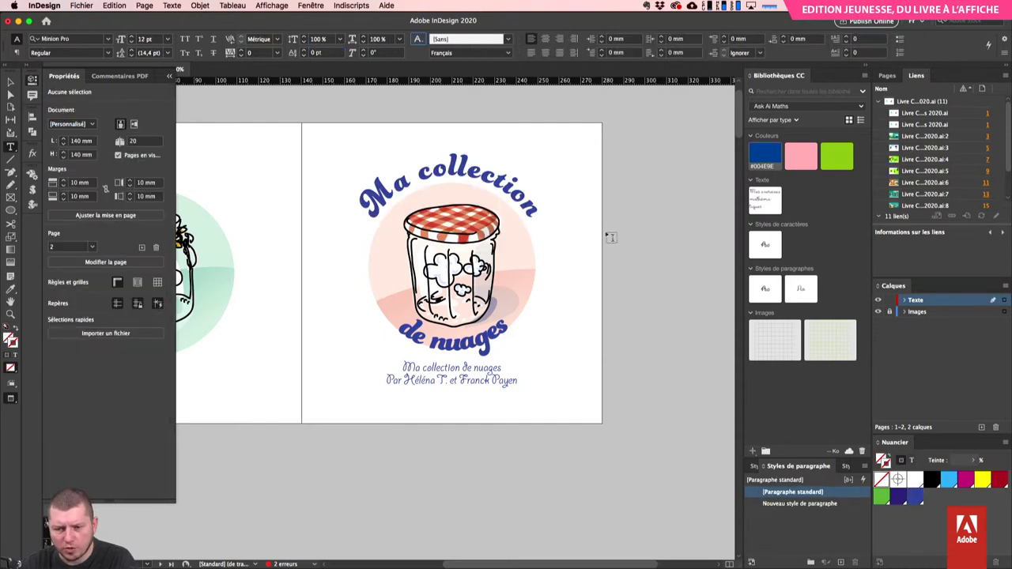
- Set the tracking of "Ma collection" to -25 and raise it to -10
triple_click(484, 182)
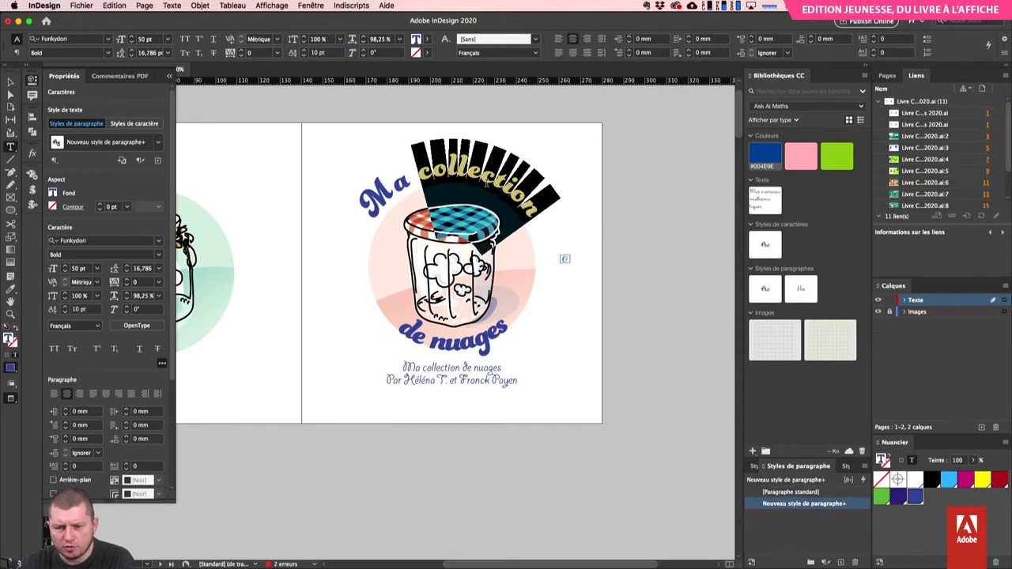
click(259, 52)
text(-25)
key(Return)
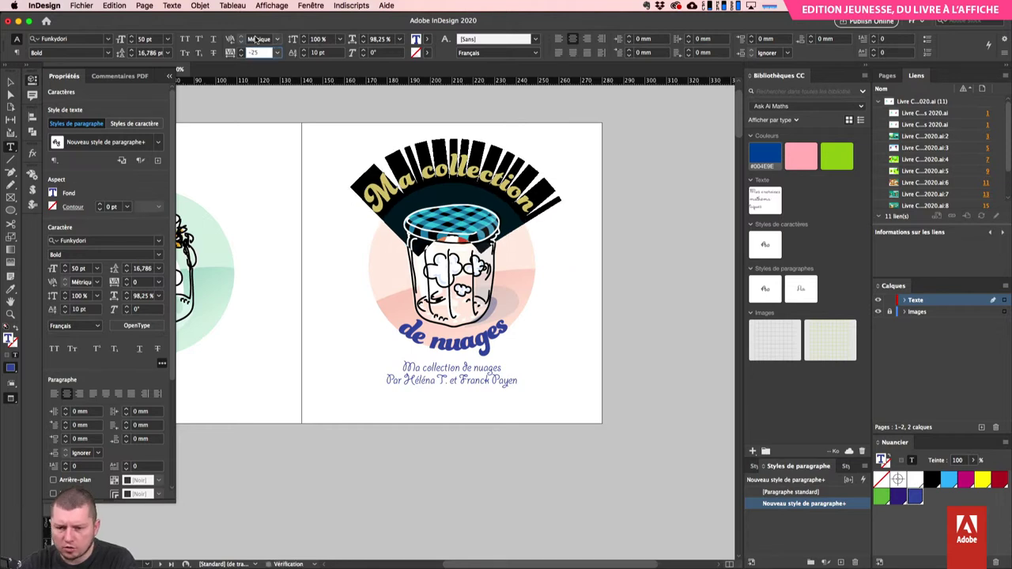
key(Up)
key(Up)
key(Up)
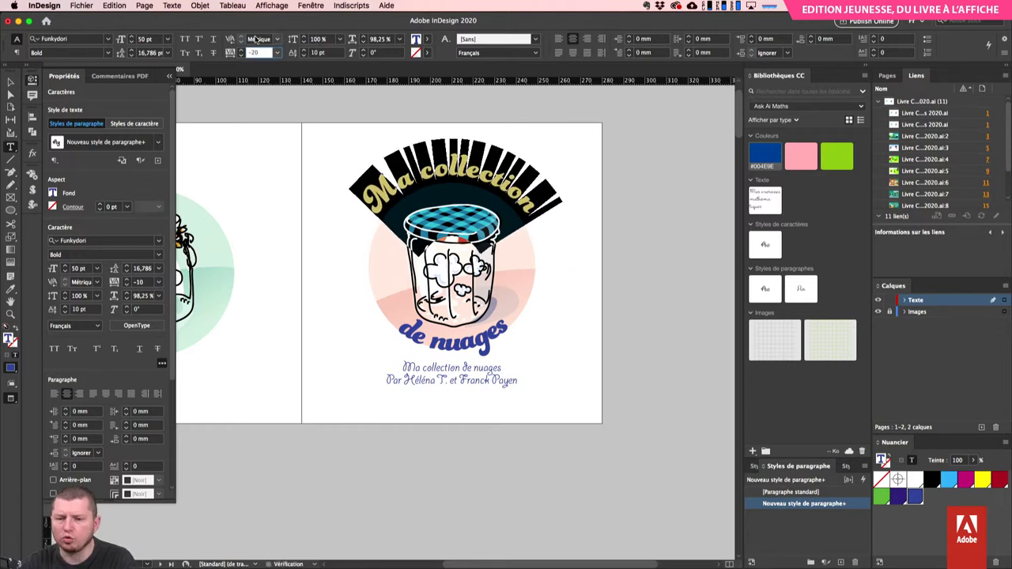
- Set the baseline shift of "de nuages" on the lower arc to -30 pt
click(640, 155)
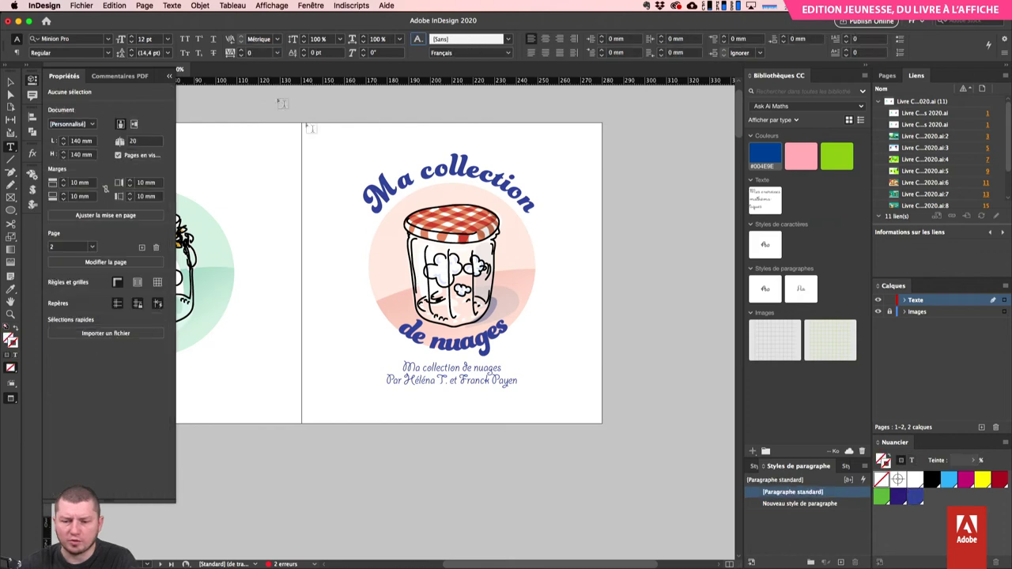
drag(513, 328, 403, 276)
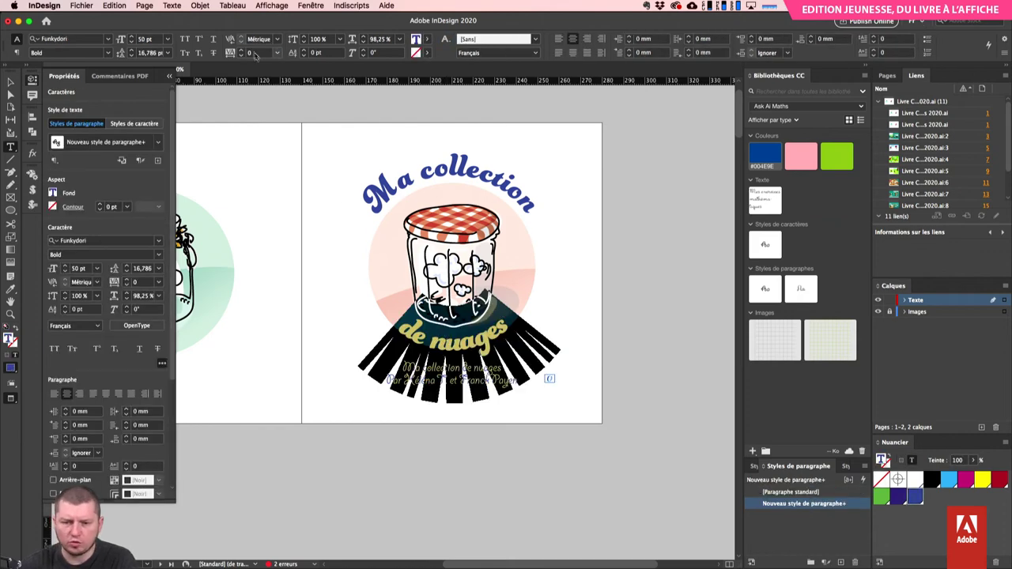
click(319, 53)
key(shift+Down)
key(shift+Down)
key(shift+Down)
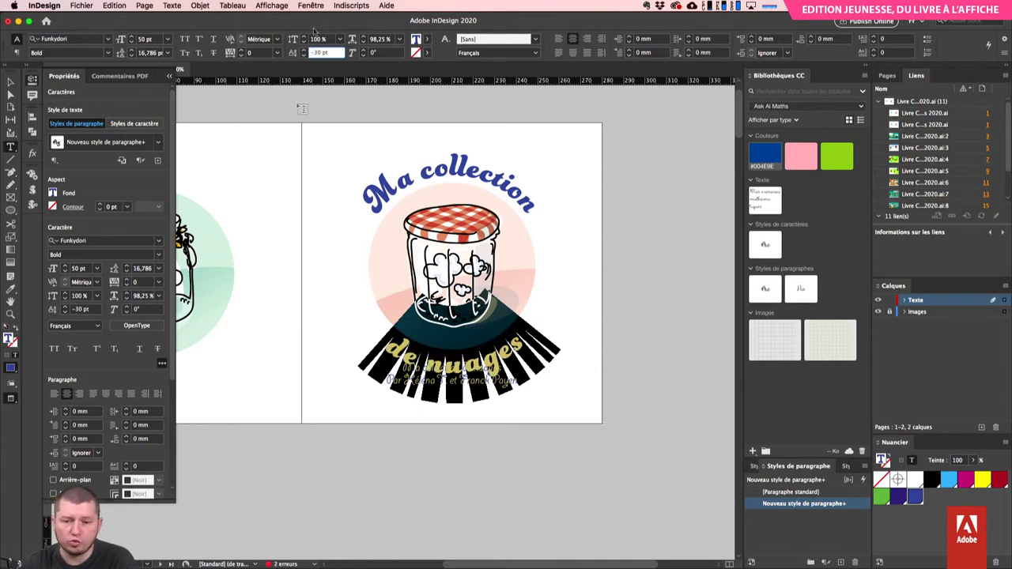
- Tighten the tracking of "de nuages" to -50
key(shift+Tab)
key(shift+Tab)
key(shift+Tab)
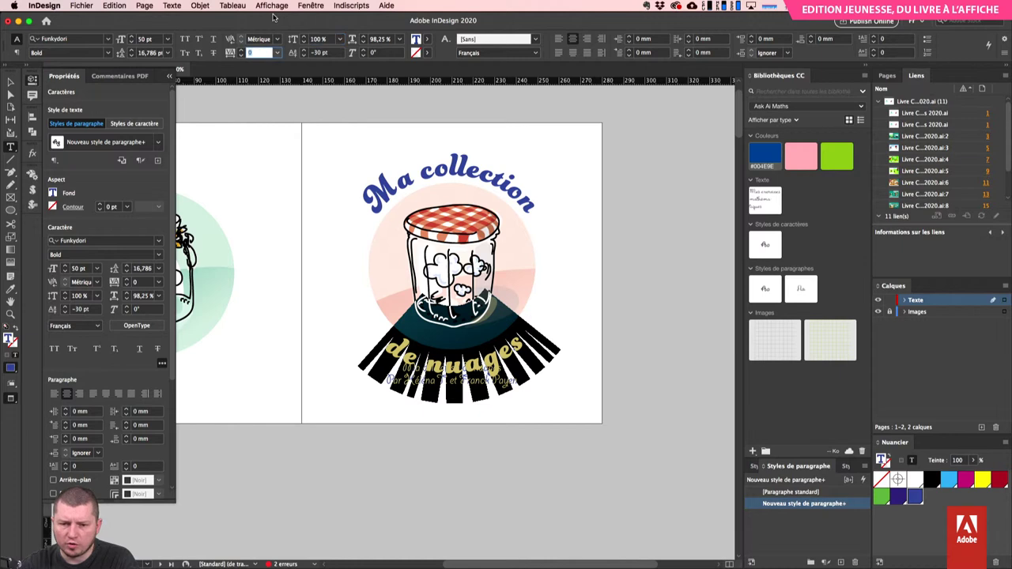
key(Down)
key(Down)
key(Down)
key(Down)
key(Down)
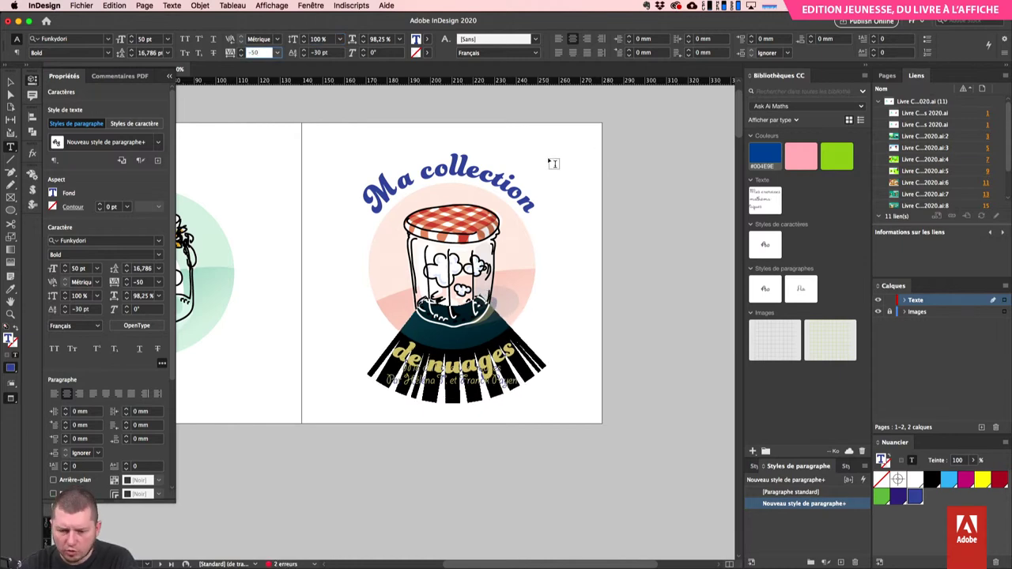
- Try baseline shifts of -20 pt and -40 pt on "de nuages", then settle on -37 pt
key(Tab)
key(Tab)
key(Tab)
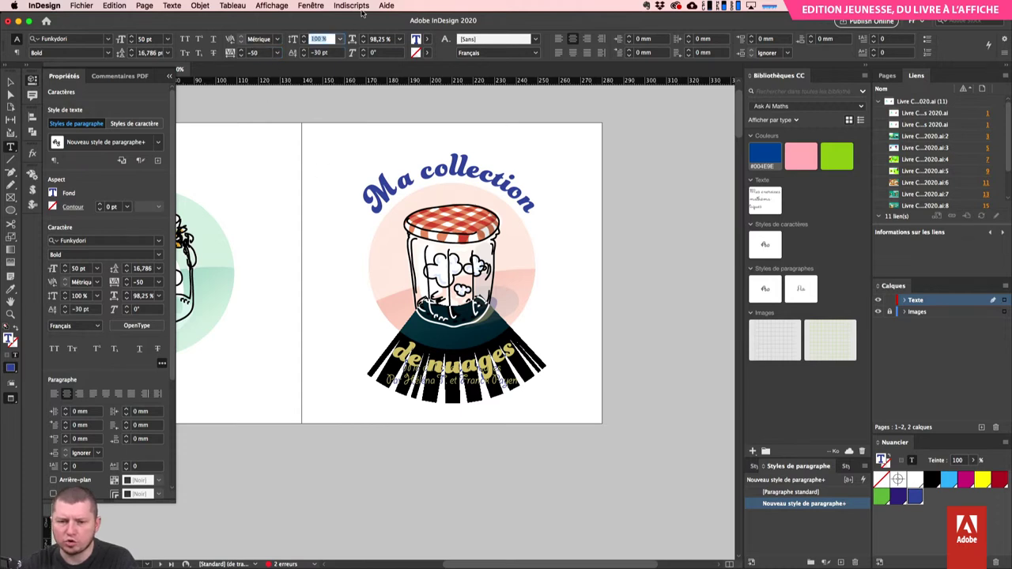
text(-20)
key(Return)
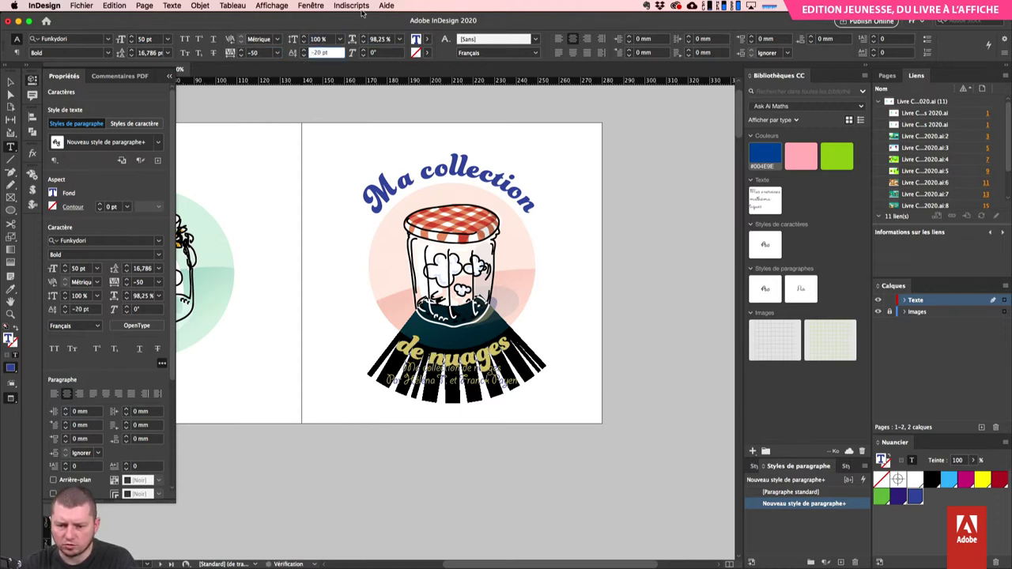
text(-40)
key(Return)
text(-37)
key(Return)
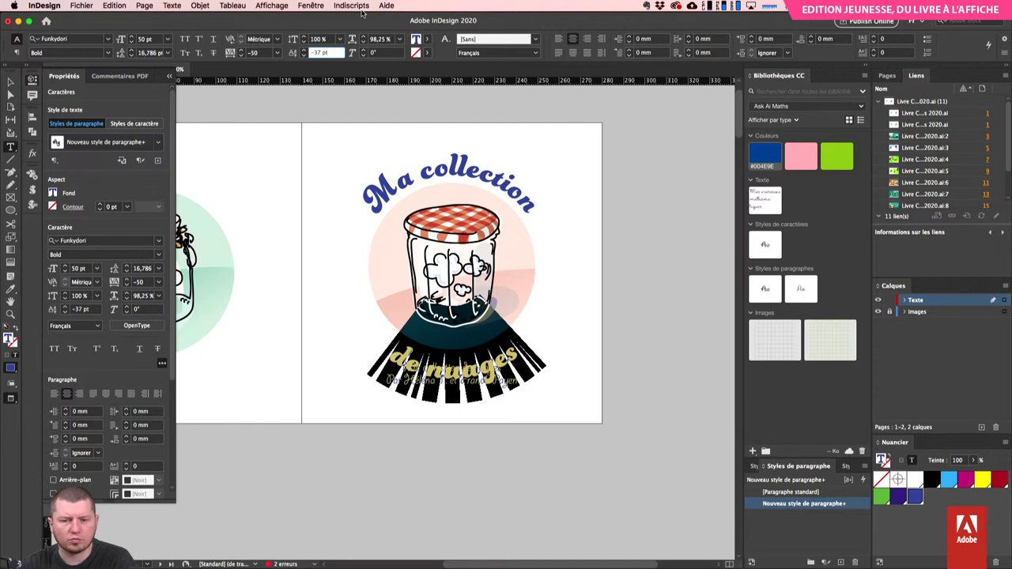
- Set the tracking of "de nuages" to -40 and deselect the lower arc
key(shift+Tab)
key(shift+Tab)
key(shift+Tab)
text(-40)
key(Return)
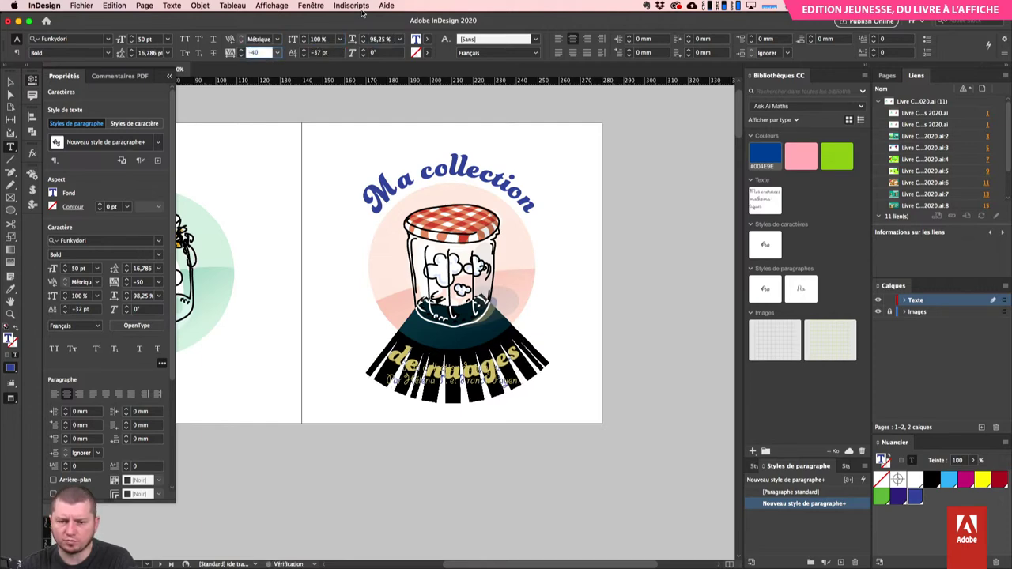
key(Escape)
click(515, 385)
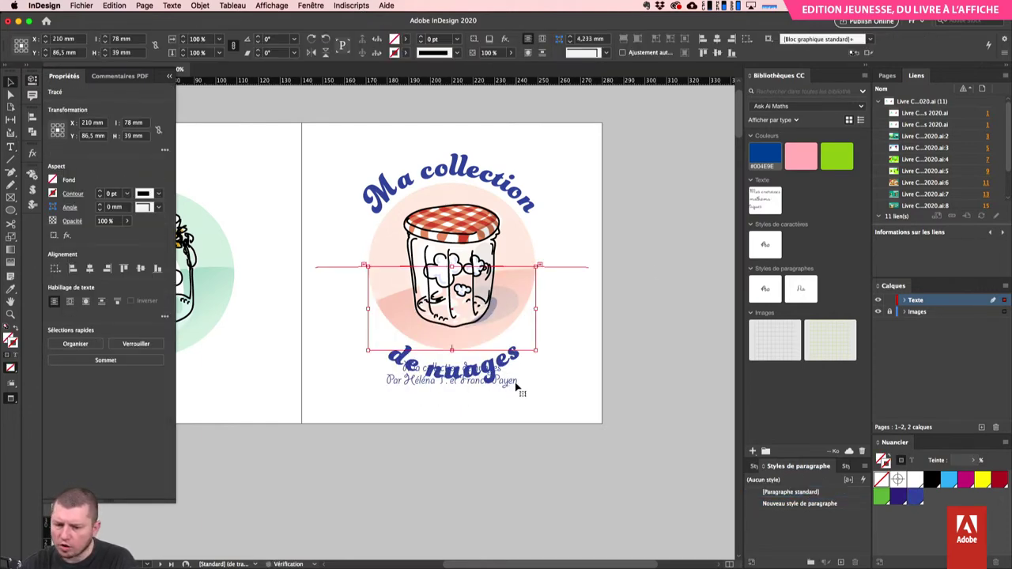
click(563, 386)
scroll(553, 251, down, 5)
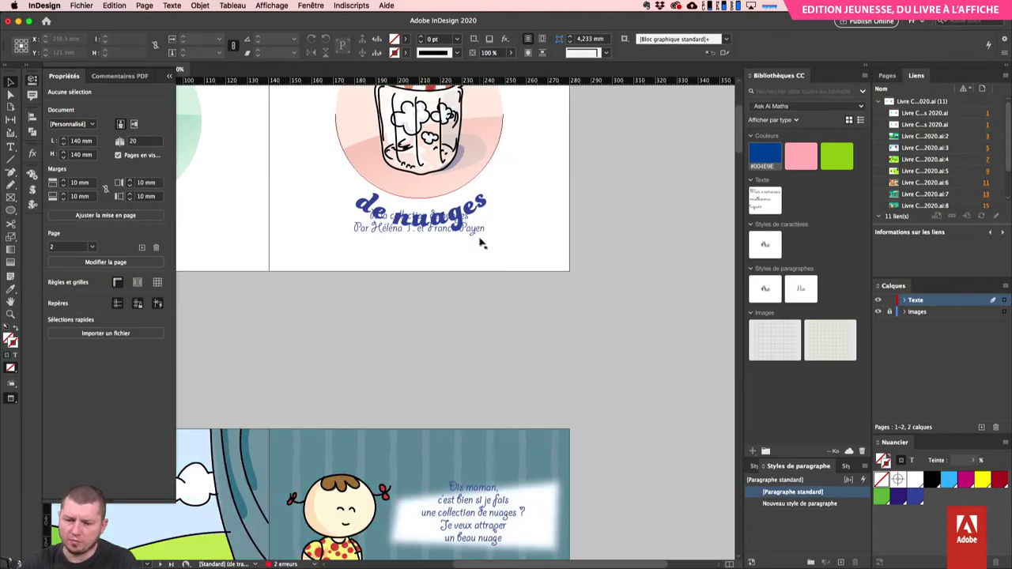
- Move the text frame holding the small title and author line down, clear of the arched "de nuages"
click(483, 235)
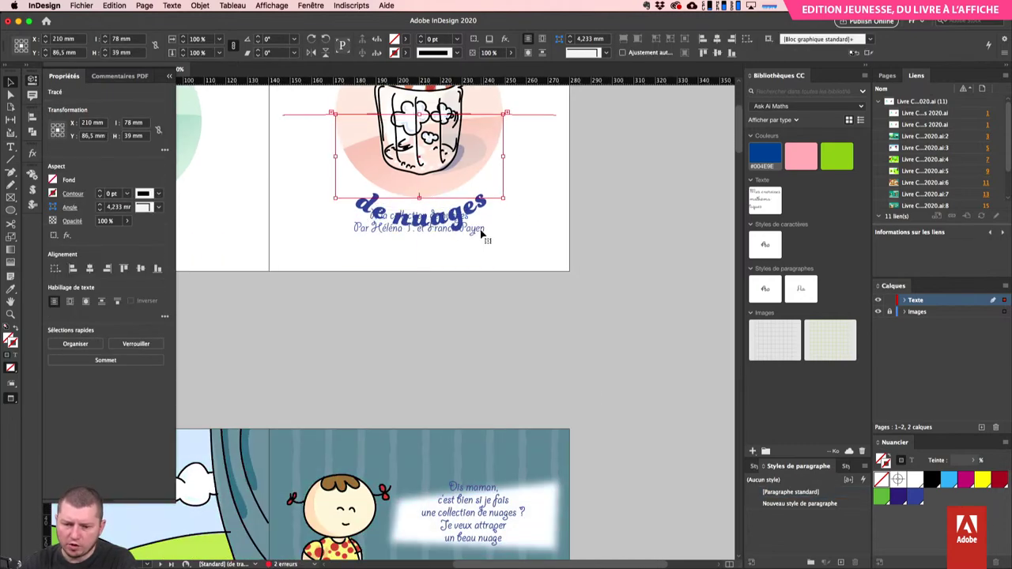
click(479, 247)
right_click(474, 205)
key(Escape)
drag(420, 232, 419, 253)
- Delete the line "Ma collection de nuages" above the author line and leave text editing
double_click(434, 246)
triple_click(436, 244)
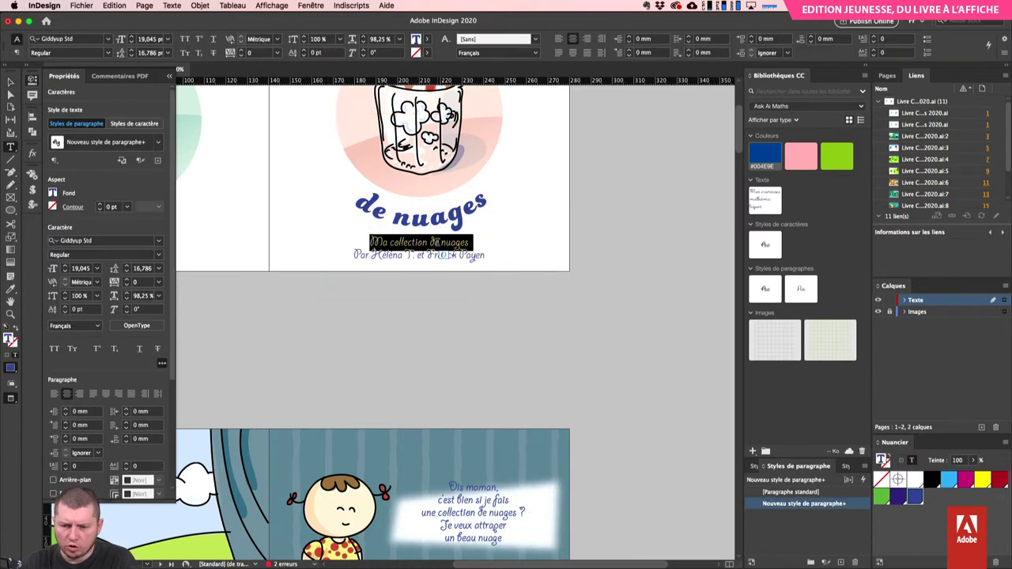
key(BackSpace)
key(Escape)
- Nudge the author line's text frame down to about Y 142 mm and deselect it
key(Down)
key(Down)
key(Down)
key(Down)
key(Down)
key(Down)
key(Down)
key(Down)
key(Down)
key(Down)
key(Down)
key(Down)
key(Down)
key(Down)
key(Down)
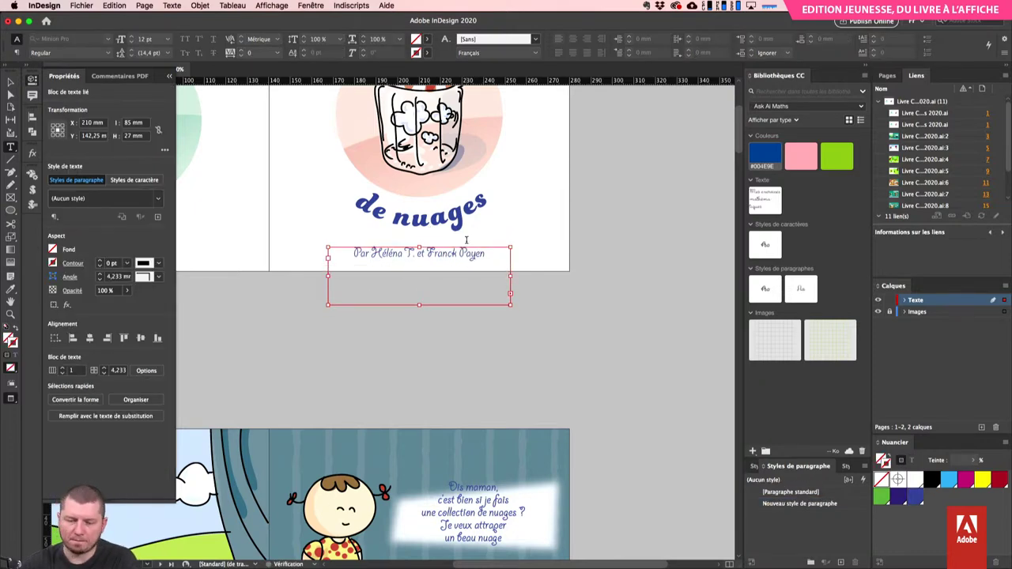
click(584, 190)
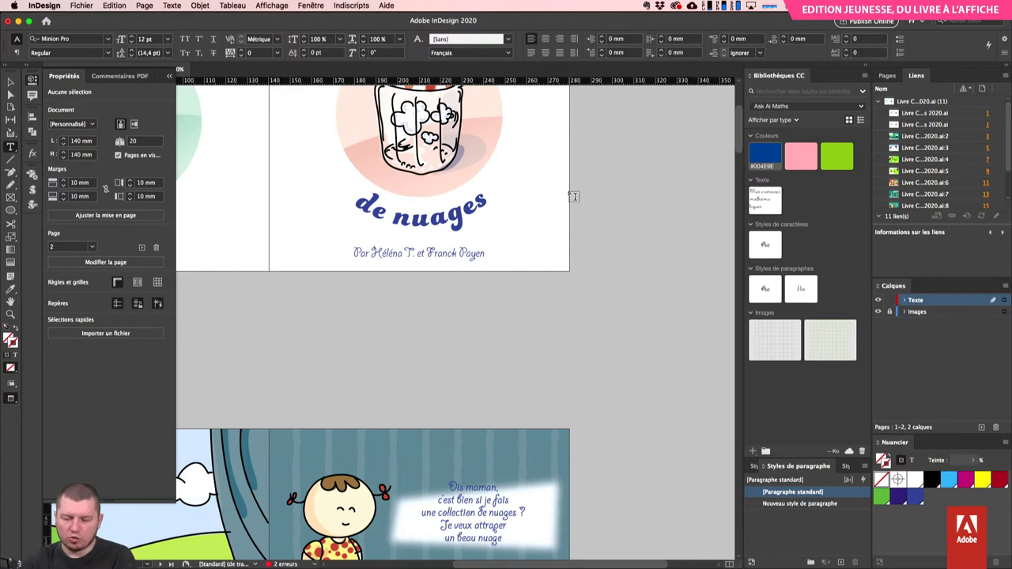
scroll(573, 196, down, 3)
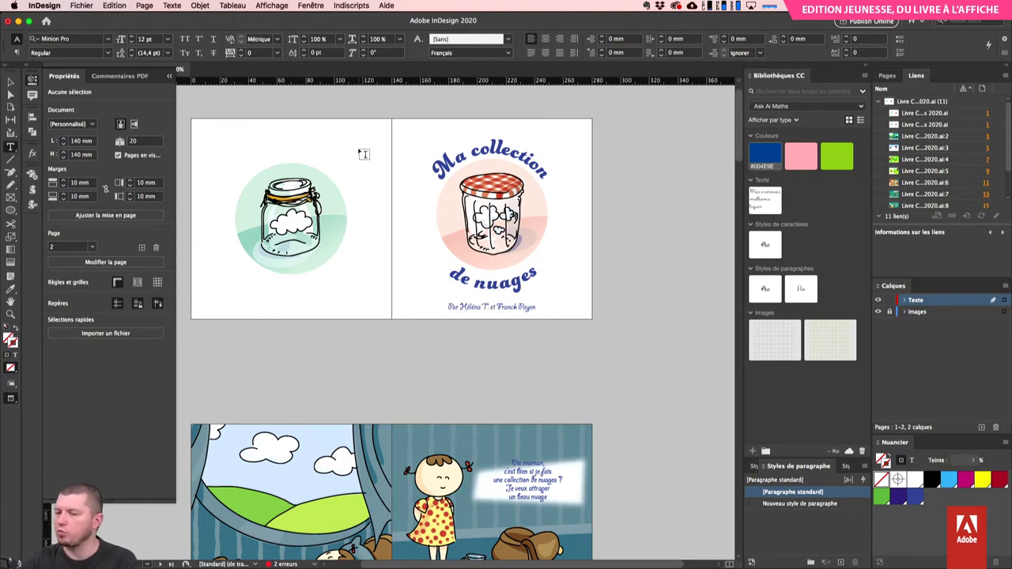
- Launch the Claquos PRO script and follow its link to the Indiscripts website
click(344, 5)
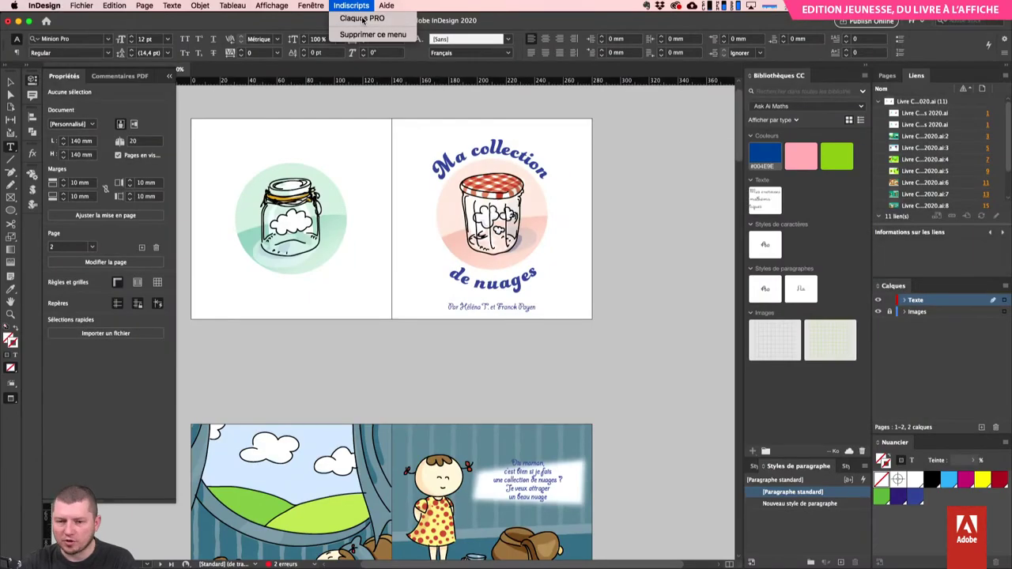
click(362, 18)
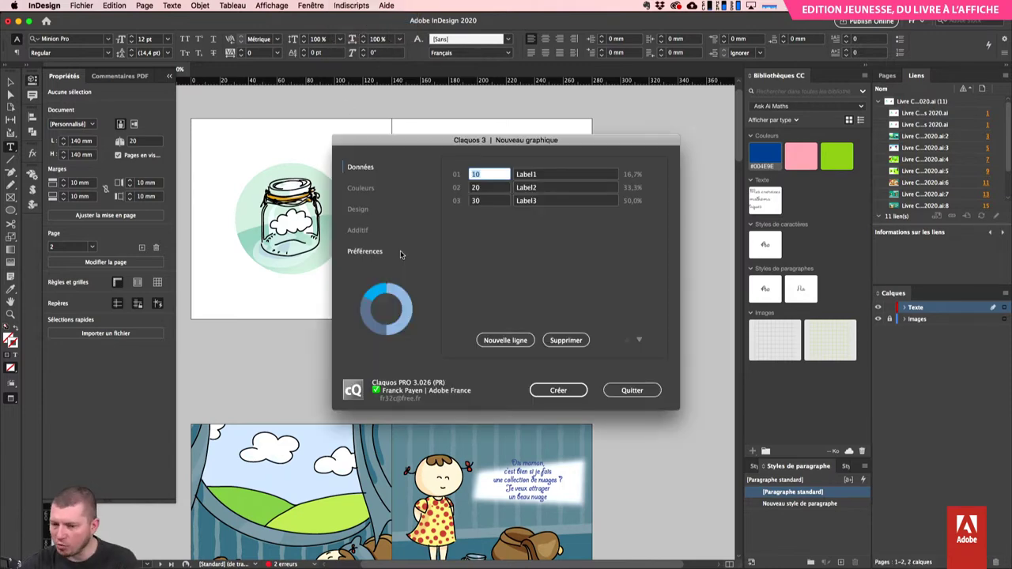
click(357, 391)
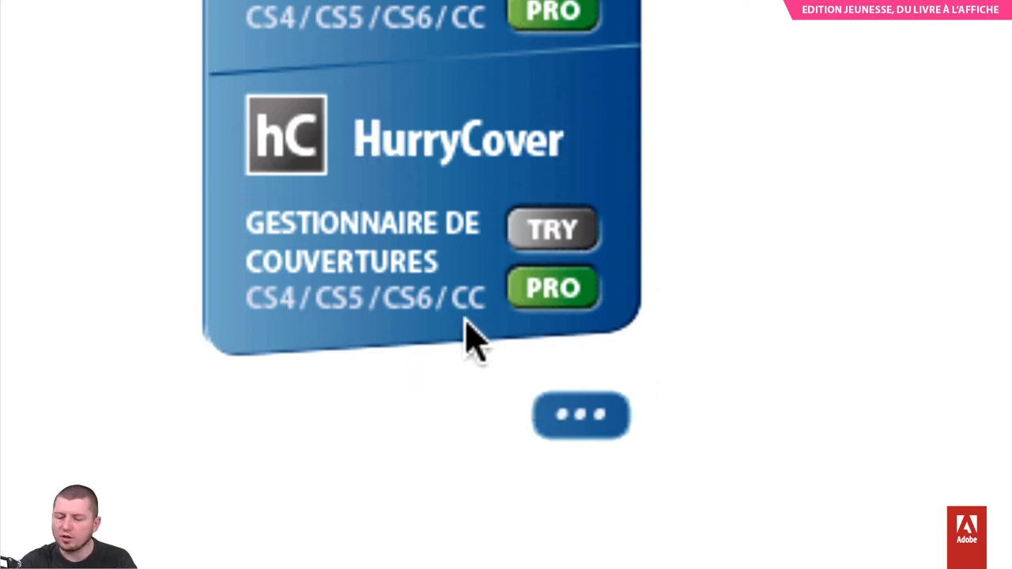
- Open the HurryCover page and enlarge the HurryCover 2.025 screenshot to examine its cover settings
click(302, 140)
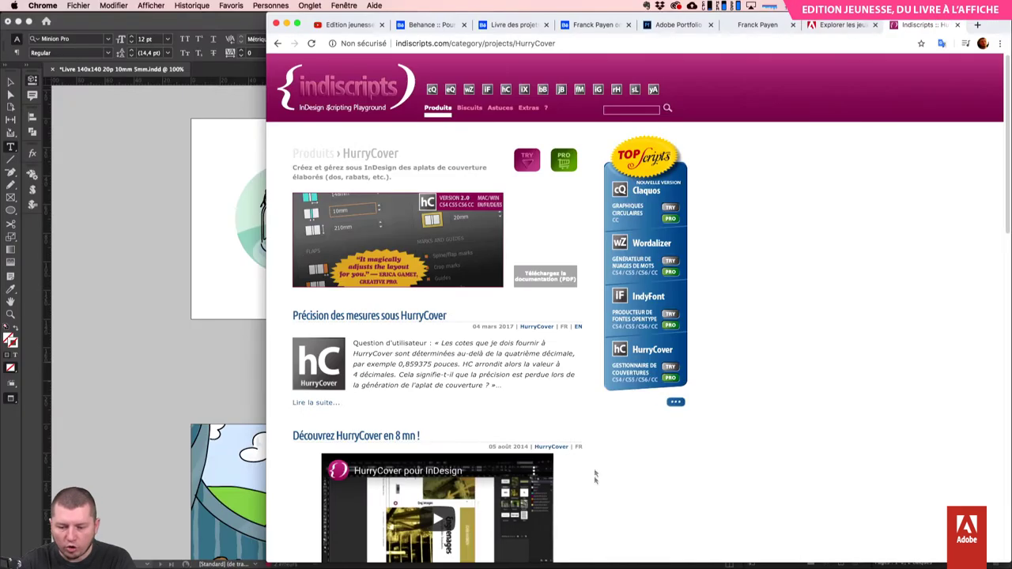
scroll(594, 474, down, 5)
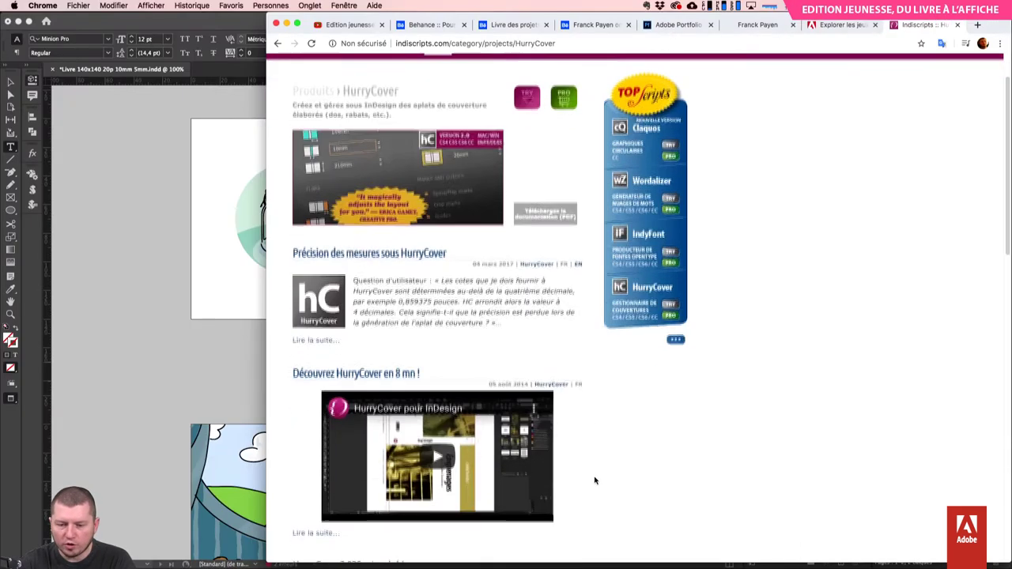
scroll(595, 480, down, 1)
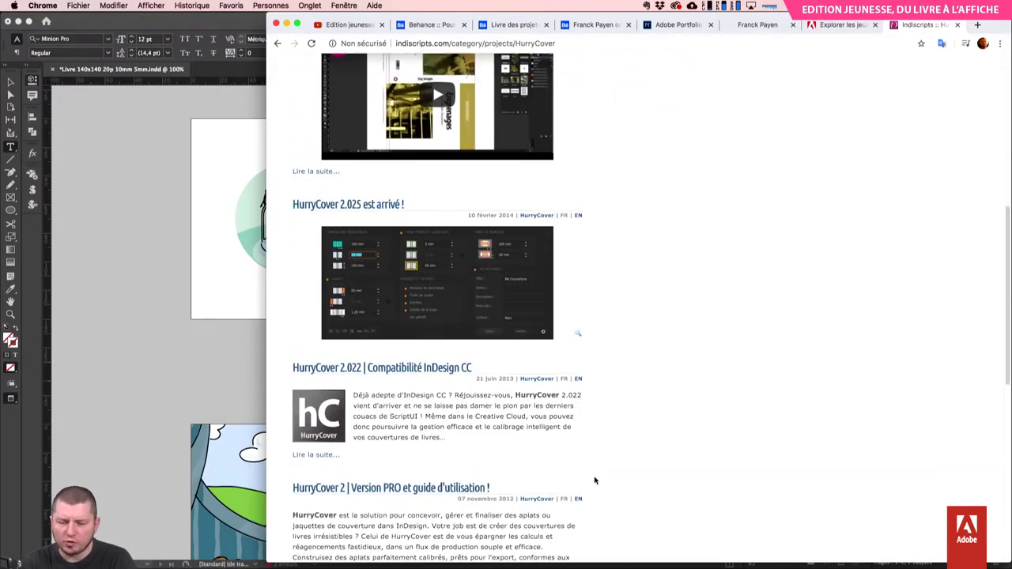
click(432, 313)
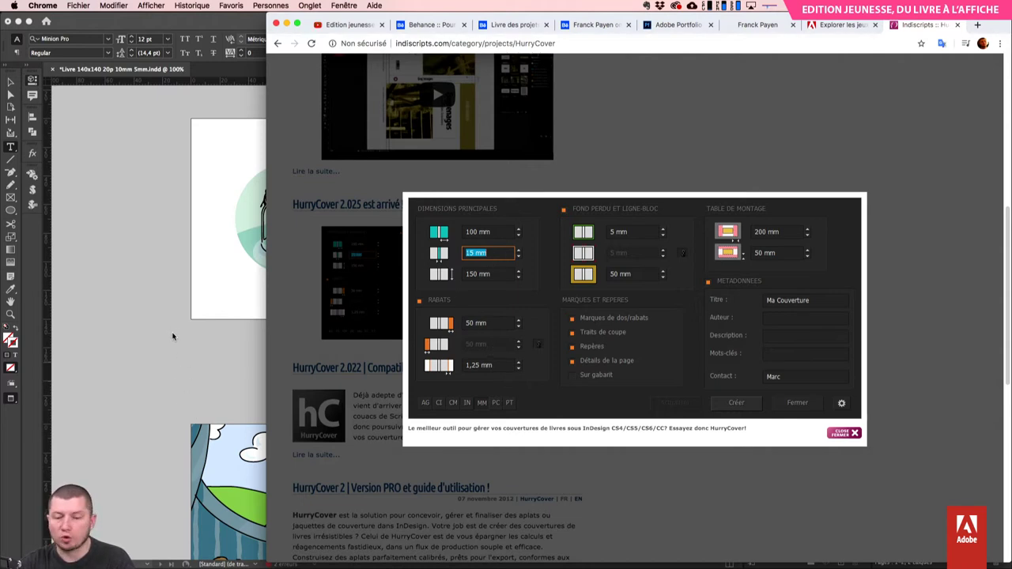
- Close the enlarged screenshot, switch back to InDesign and quit Claquos without creating a chart
click(342, 321)
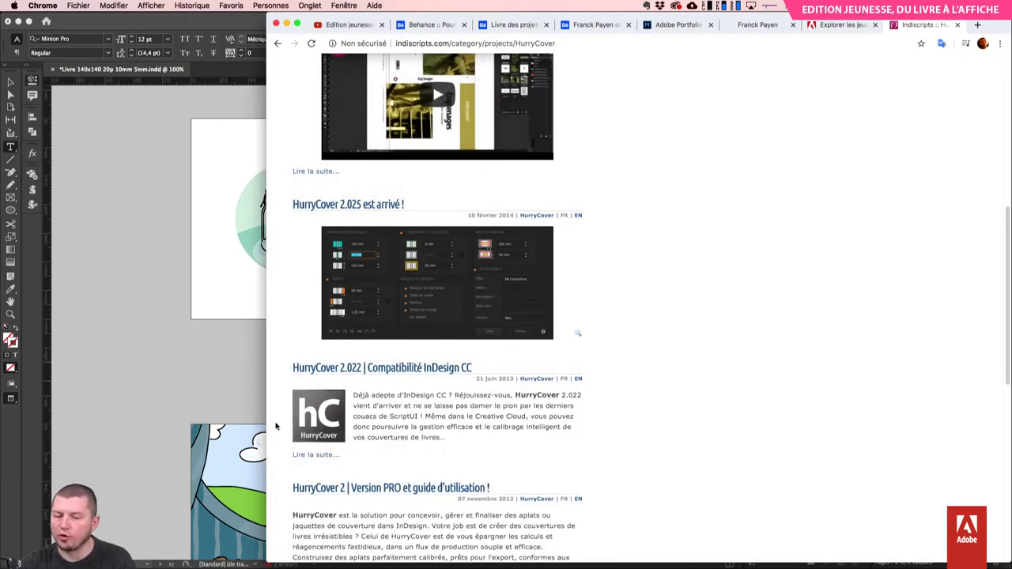
click(129, 359)
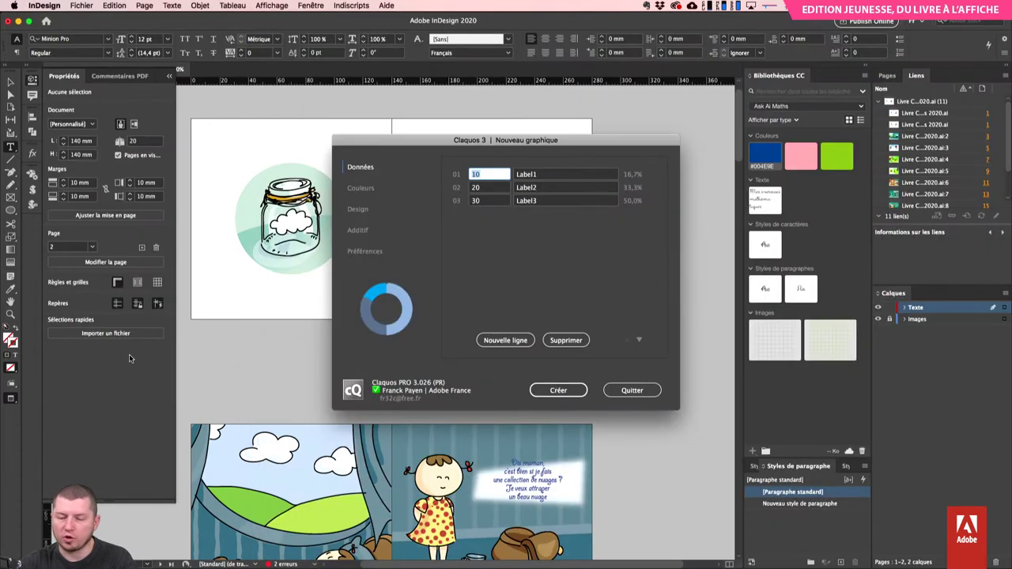
click(632, 389)
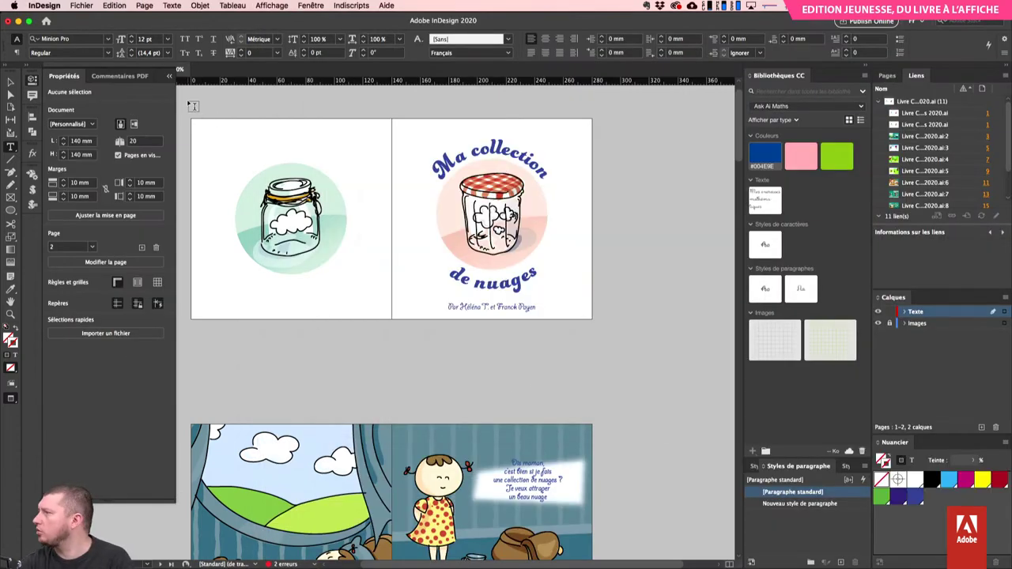
- Insert a blank two-page spread without a master right after the cover spread, undoing and restoring the insertion once
scroll(430, 274, down, 2)
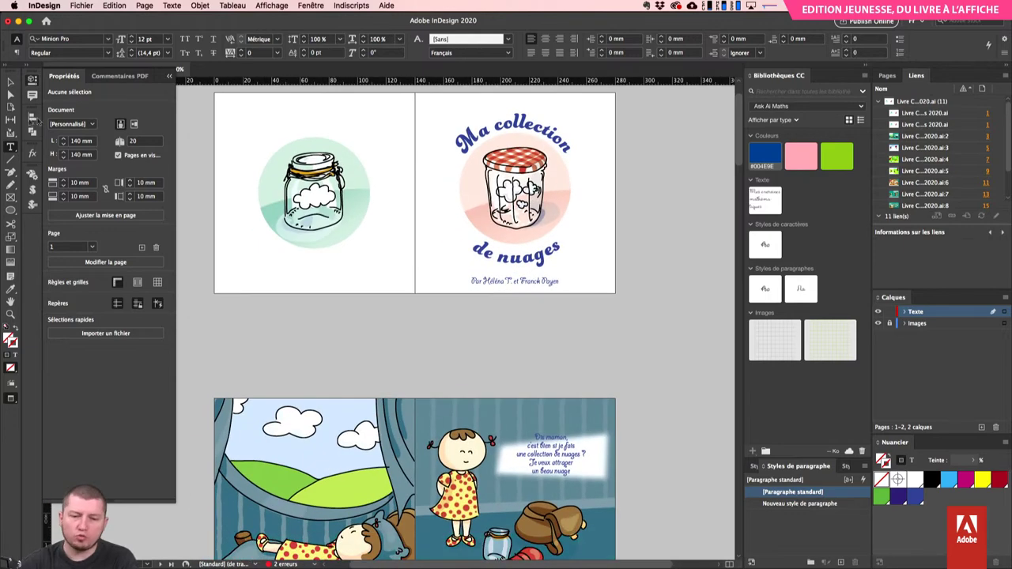
click(10, 83)
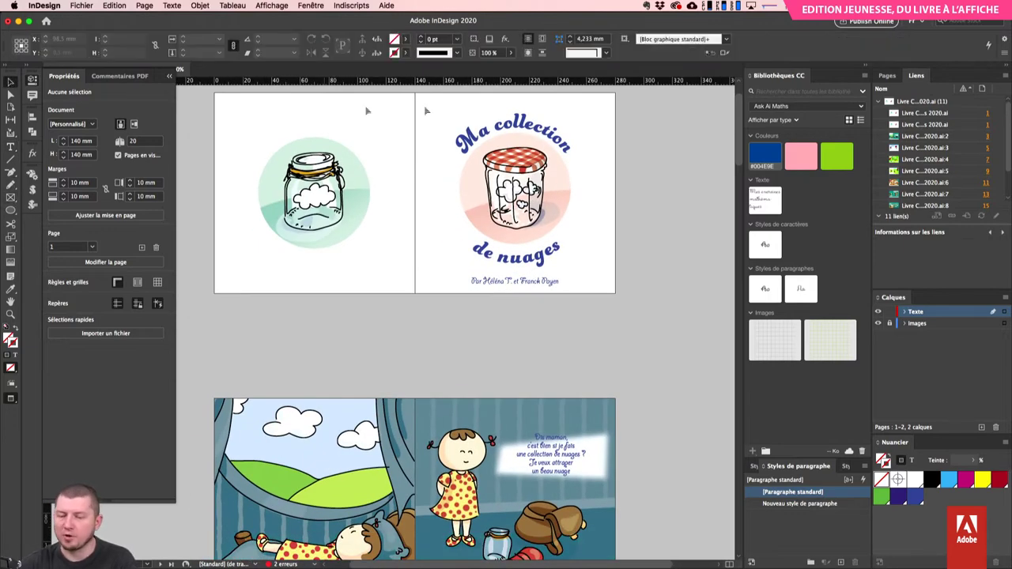
click(887, 75)
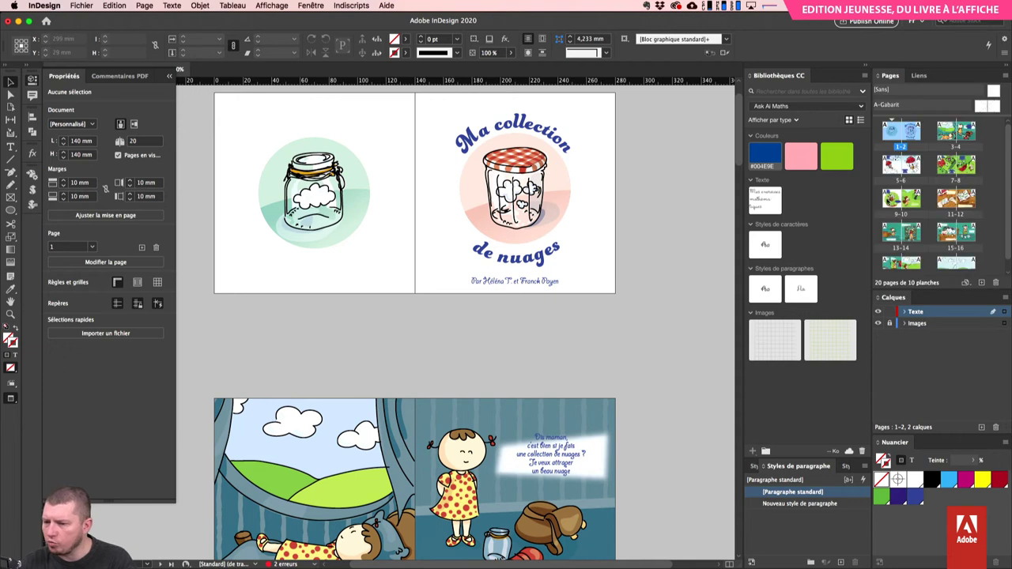
drag(994, 92, 928, 134)
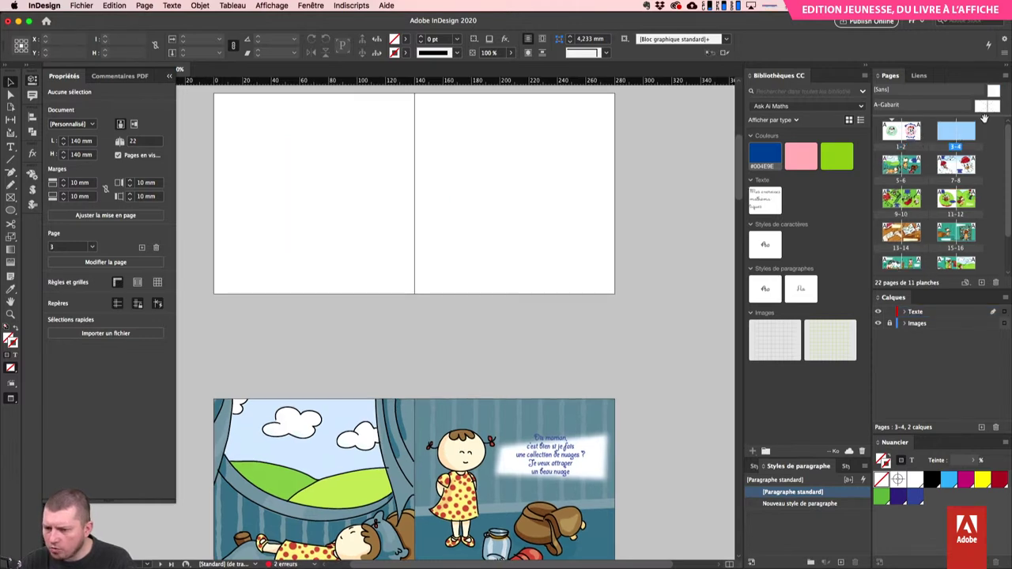
key(super+z)
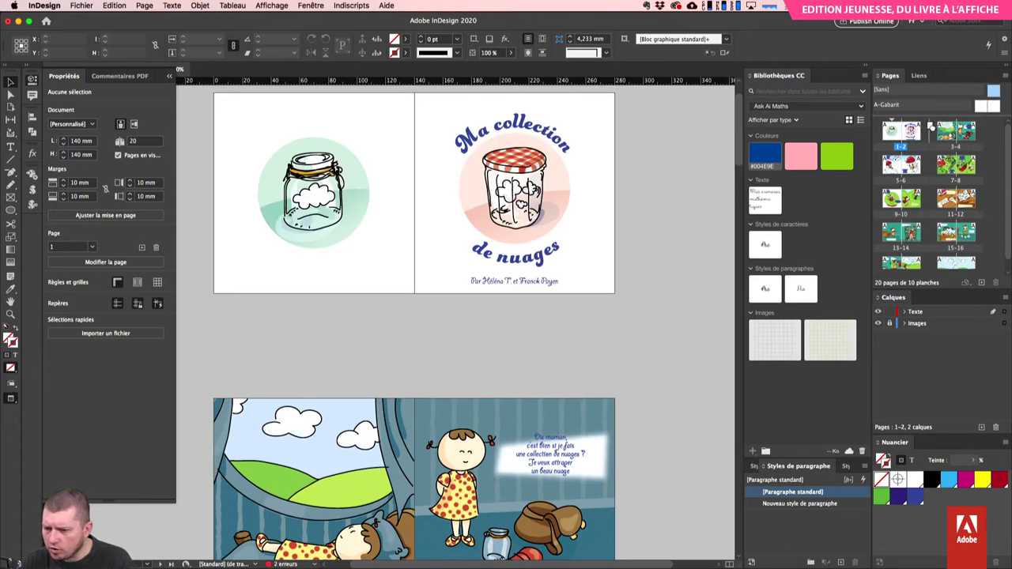
key(super+shift+z)
- Move blank page 3 into the cover spread, between pages 1 and 2
click(958, 136)
click(949, 134)
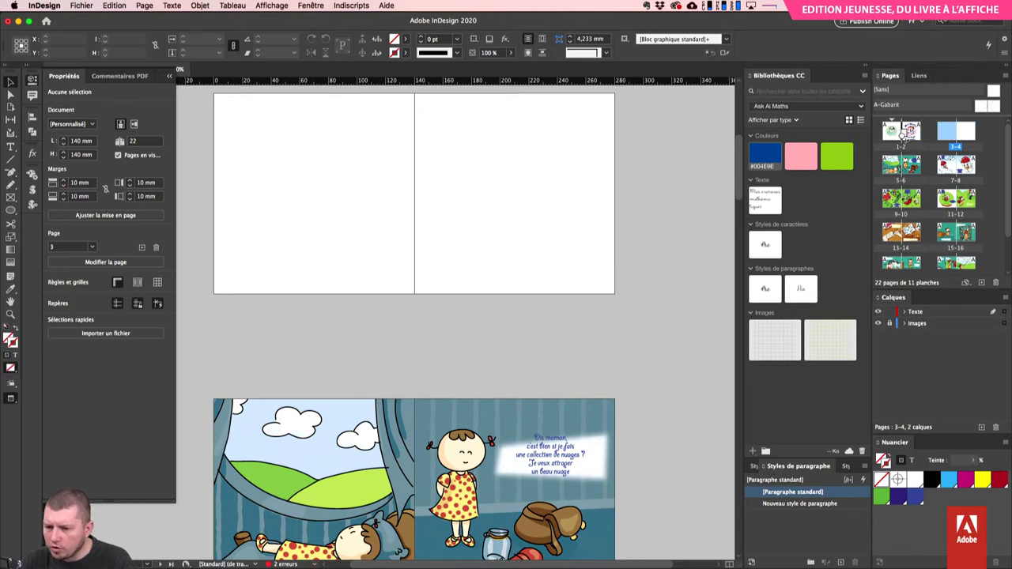
drag(901, 134, 903, 132)
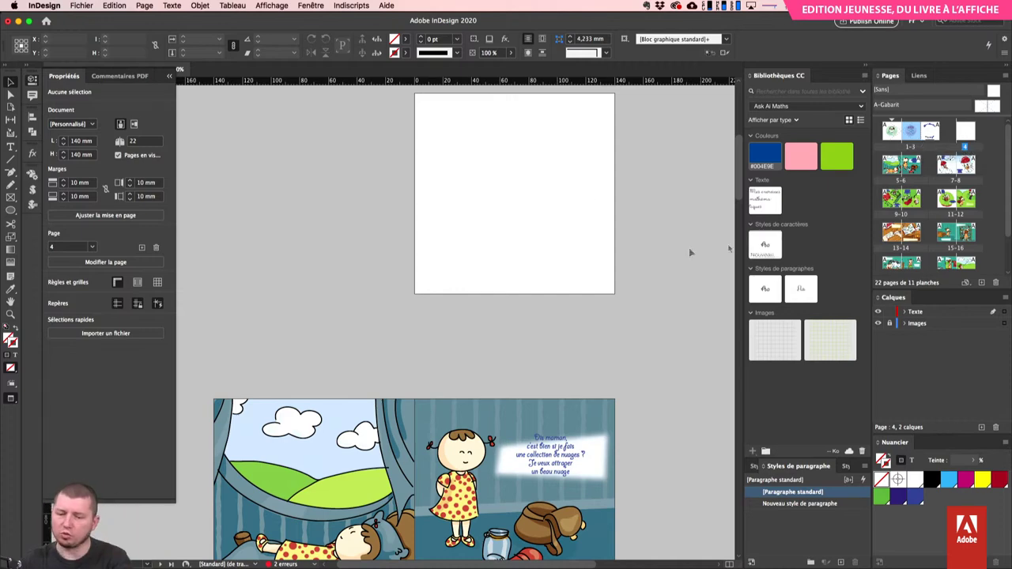
- Delete the leftover blank page 4
click(964, 133)
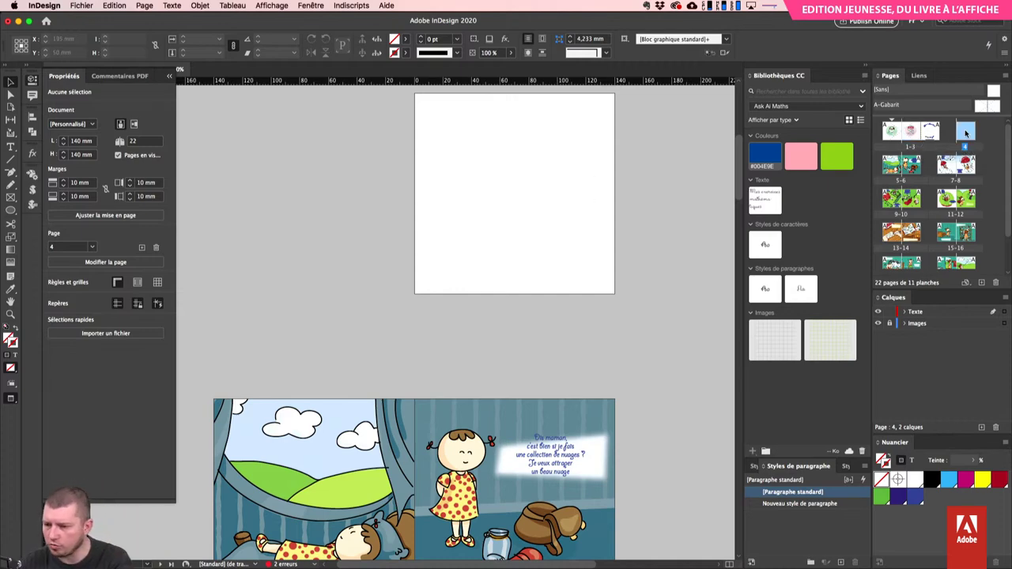
click(996, 282)
scroll(523, 232, up, 5)
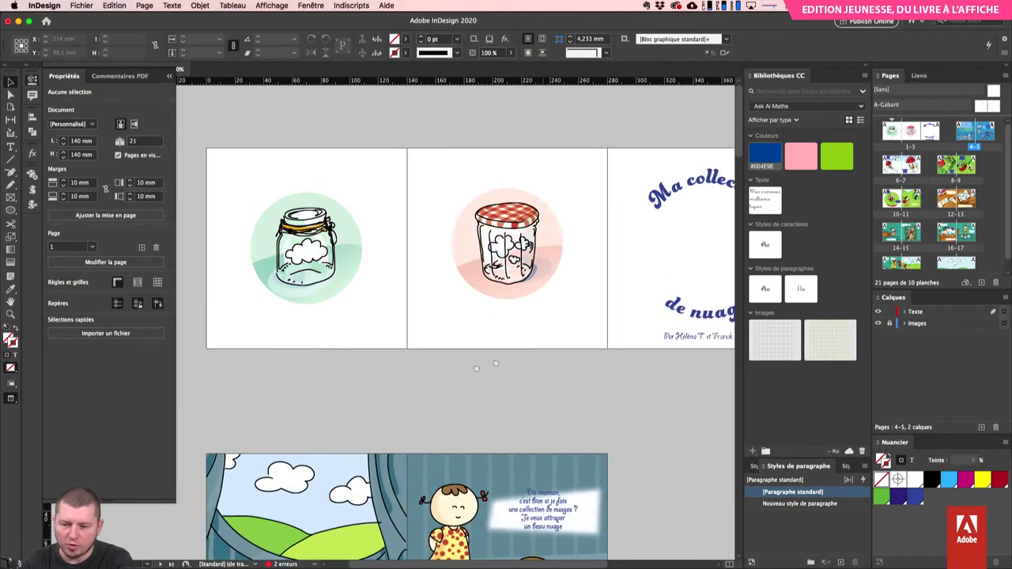
click(464, 125)
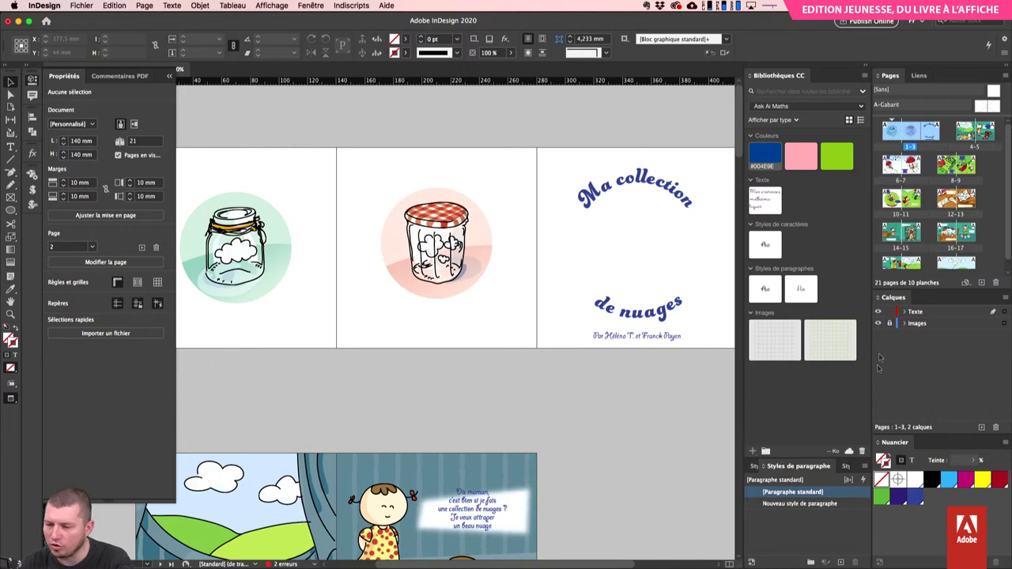
scroll(443, 210, left, 3)
click(488, 207)
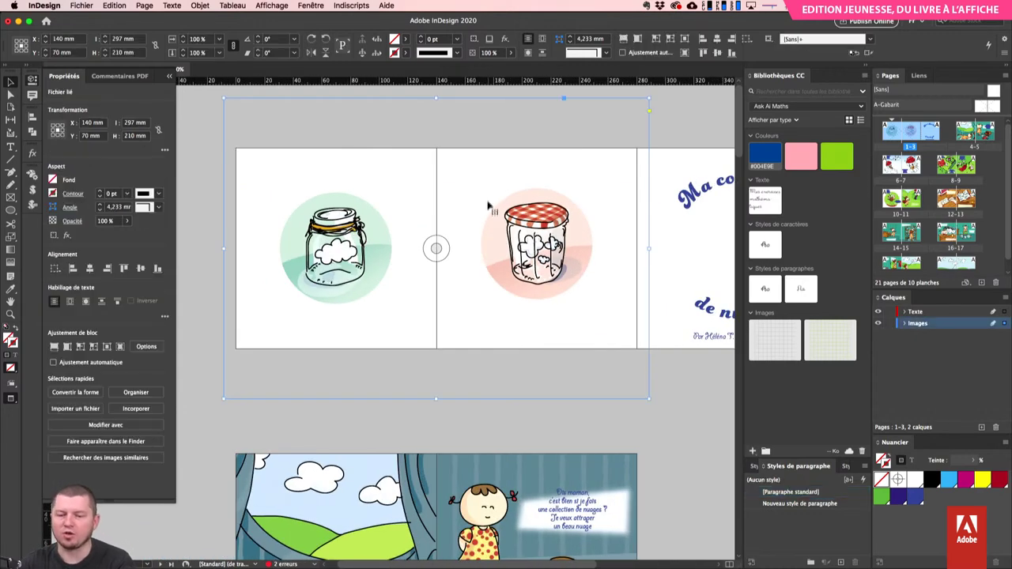
key(shift+Right)
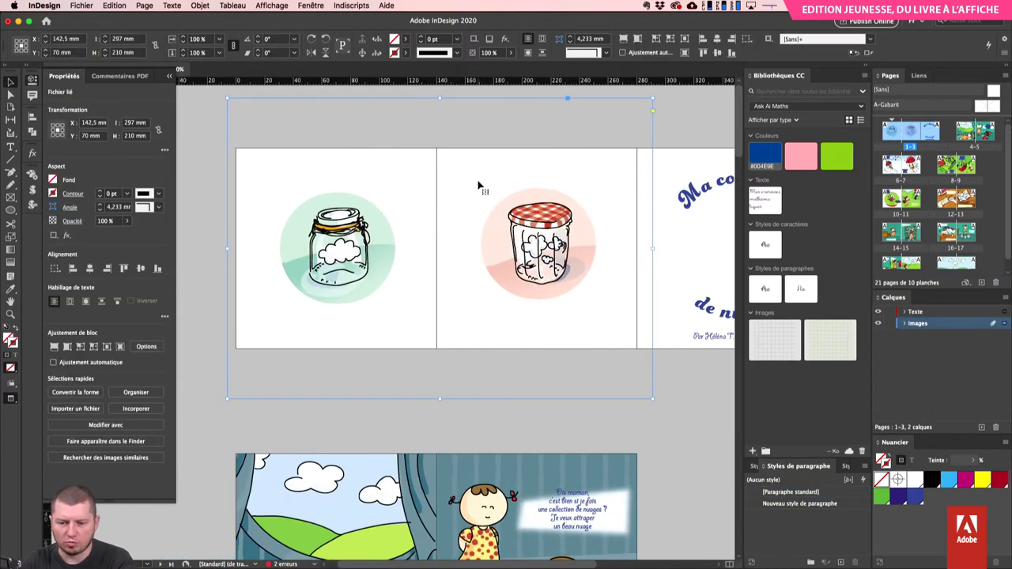
key(shift+Left)
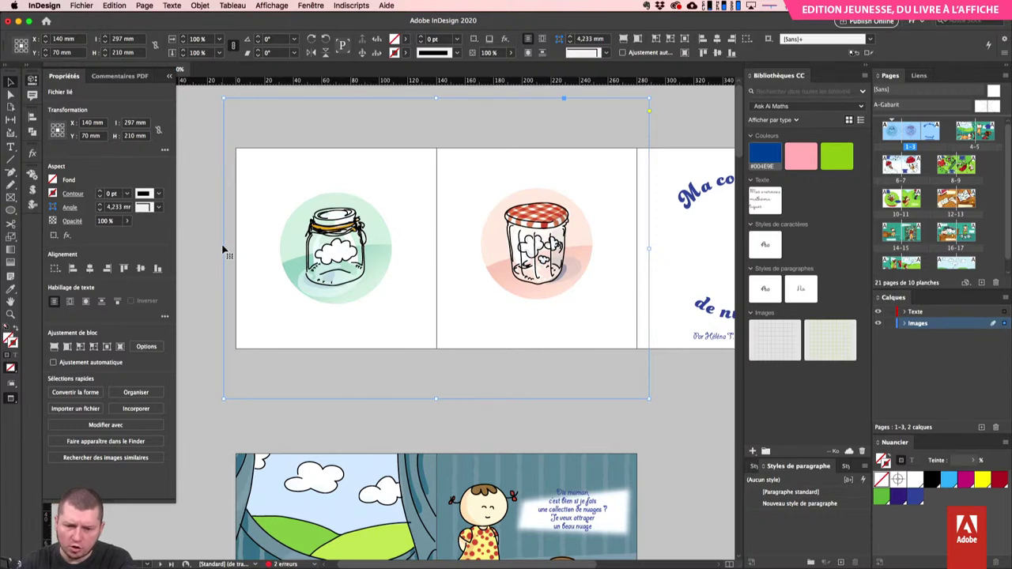
- Try to crop the cover illustration to its red-lid jar half and move it towards the front cover page, undoing the changes
drag(223, 250, 435, 253)
key(super+z)
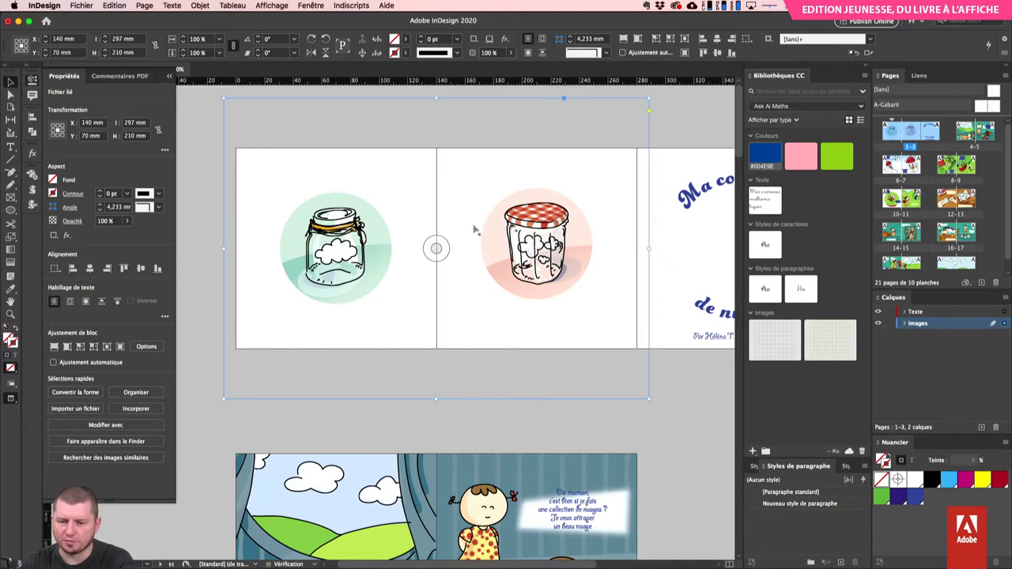
drag(648, 253, 430, 238)
key(super+z)
key(super+z)
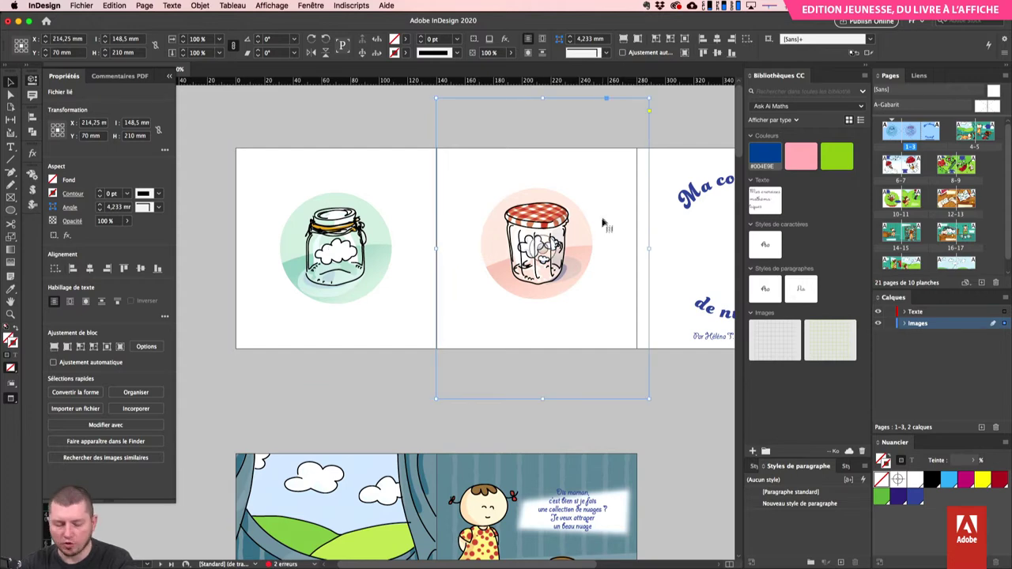
click(682, 212)
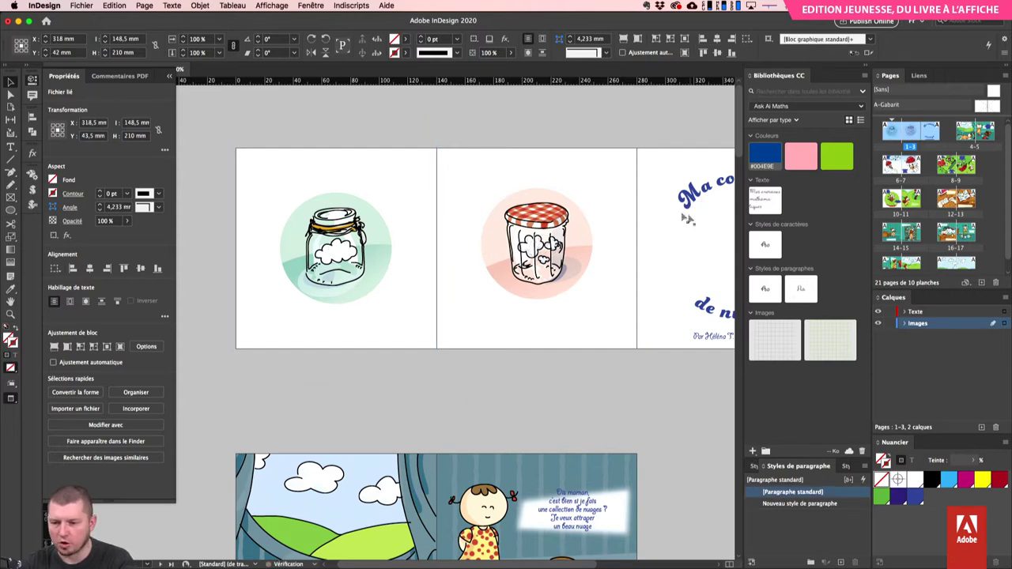
click(626, 166)
key(super+z)
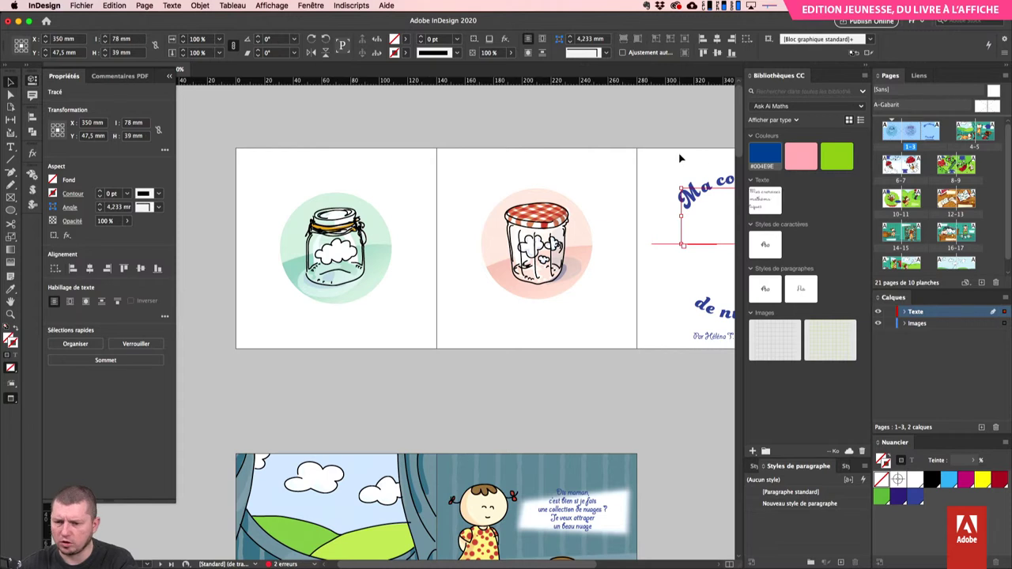
click(680, 159)
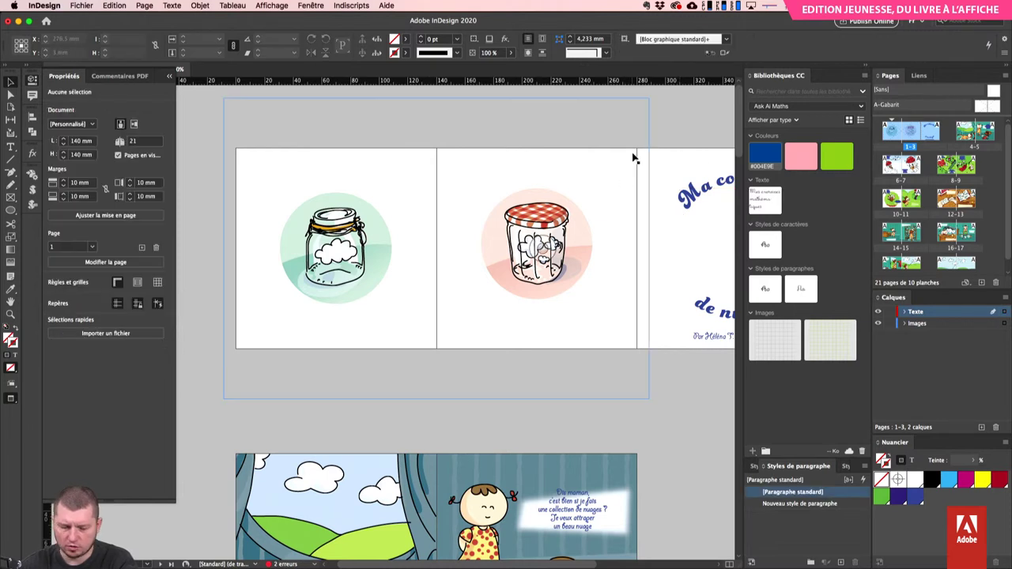
- Separate the red-lid jar half of the cover illustration and place it on the front cover page, within the arched title
click(568, 239)
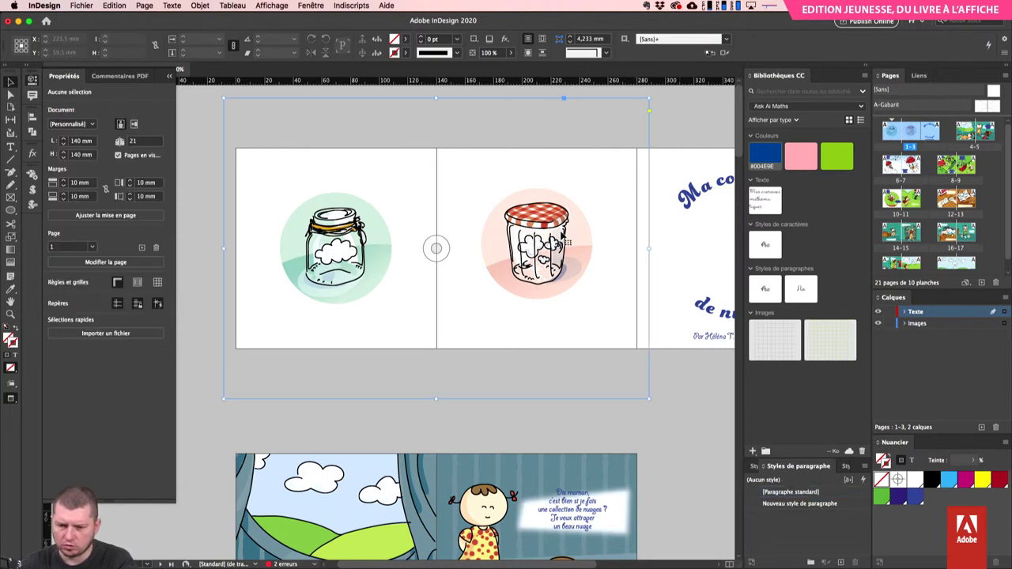
drag(653, 256, 690, 251)
key(super+alt+shift+d)
scroll(690, 250, right, 5)
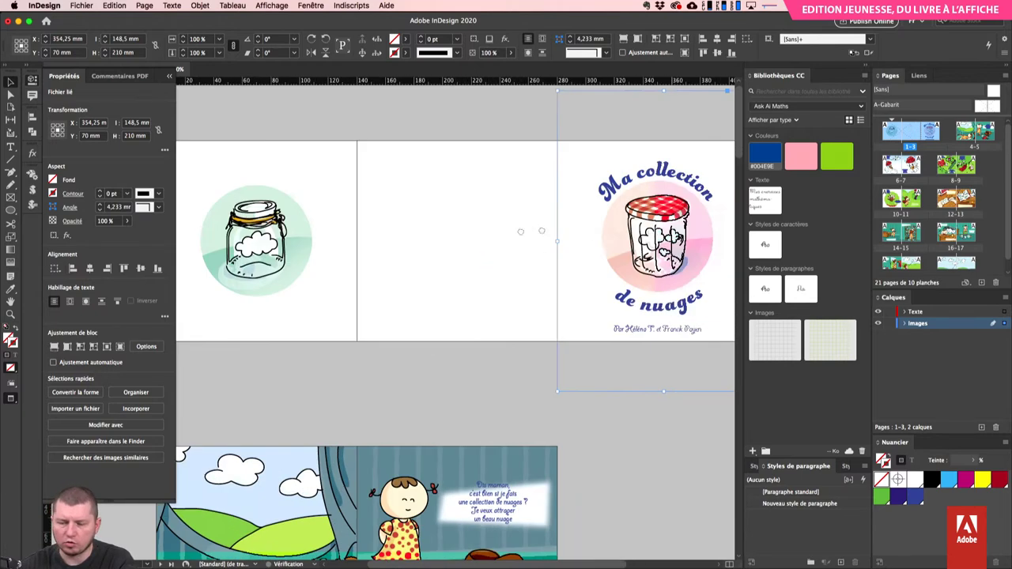
click(431, 193)
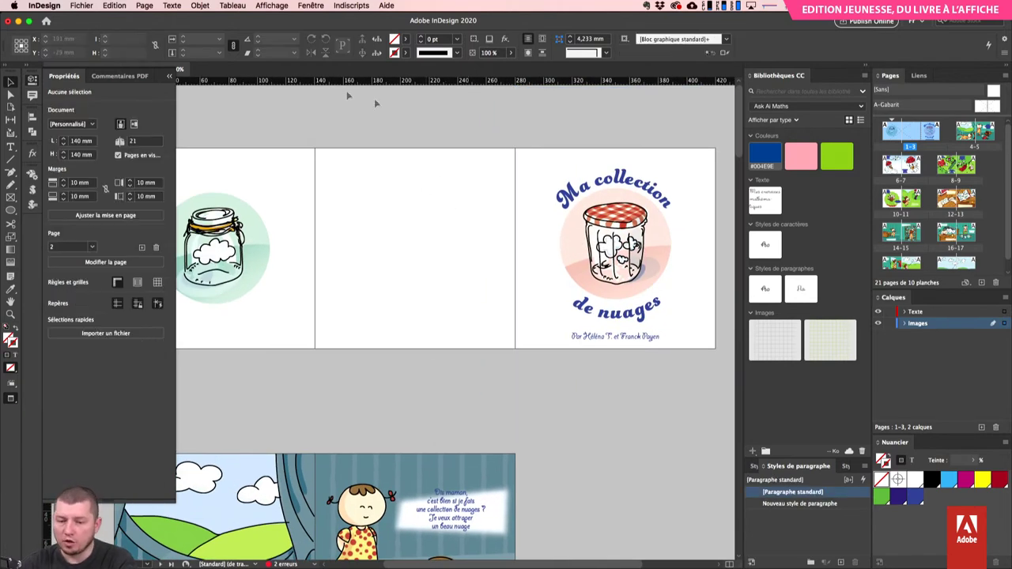
scroll(396, 242, left, 2)
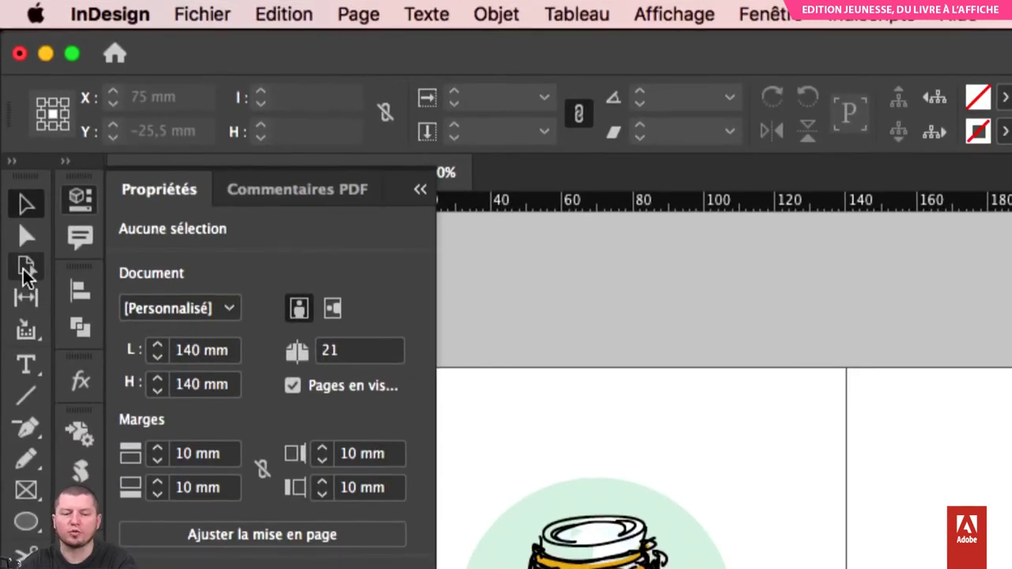
- Try to resize the blank middle cover page to a width of 7 mm with the Page tool
click(25, 269)
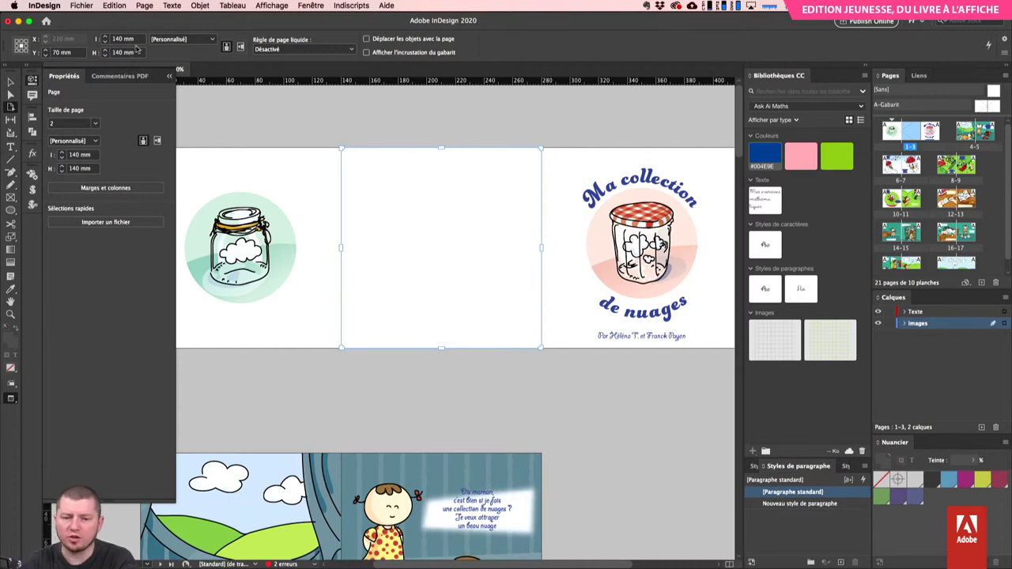
click(101, 38)
text(7)
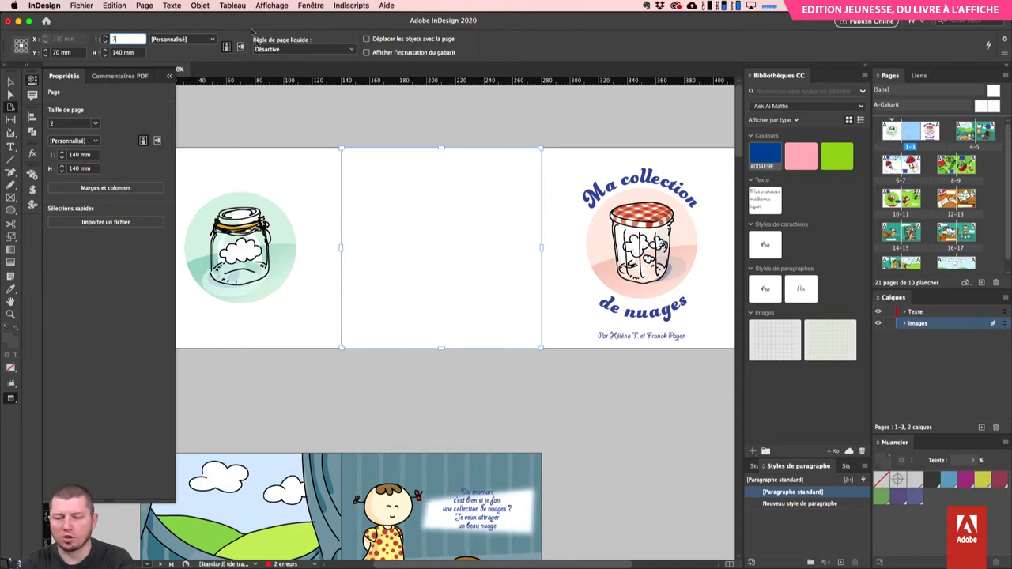
key(Return)
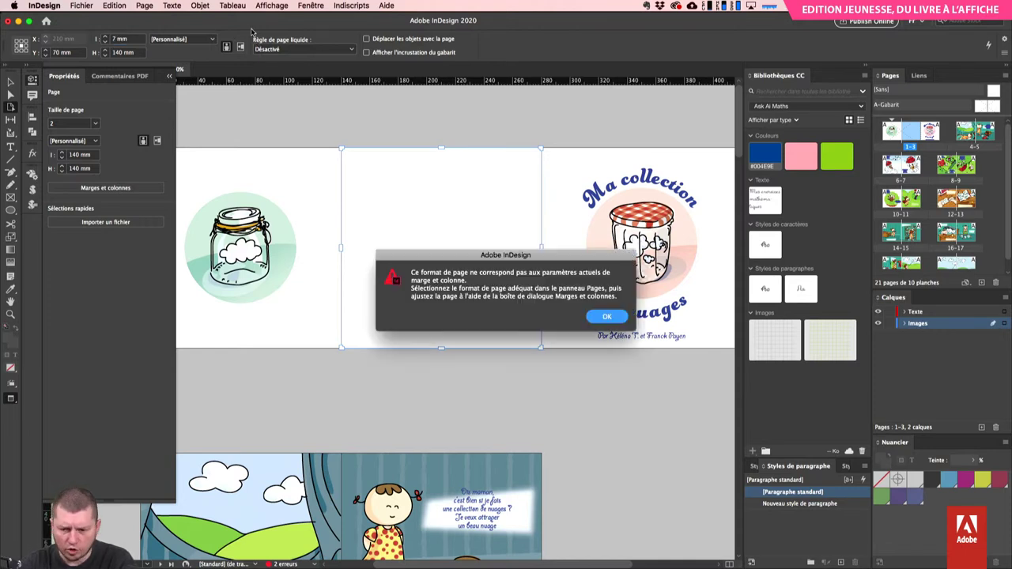
key(Return)
click(475, 120)
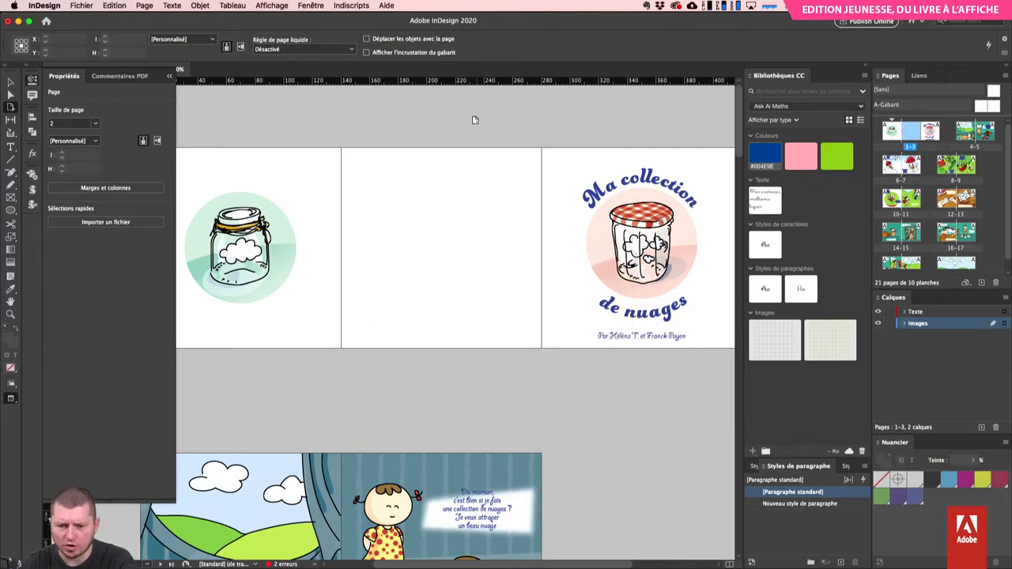
- Show the margins and guides and select the blank middle cover page with the Page tool
click(168, 5)
click(167, 3)
click(172, 6)
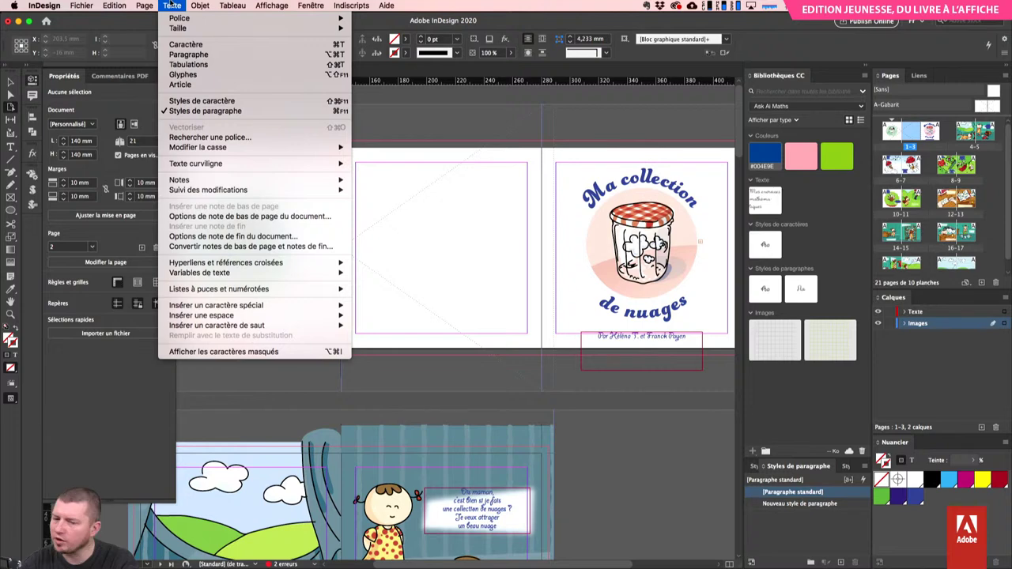
mouse_move(194, 4)
click(383, 118)
click(412, 167)
- Open the margins and columns settings for the middle cover page and set all four margins to 0 mm
click(179, 4)
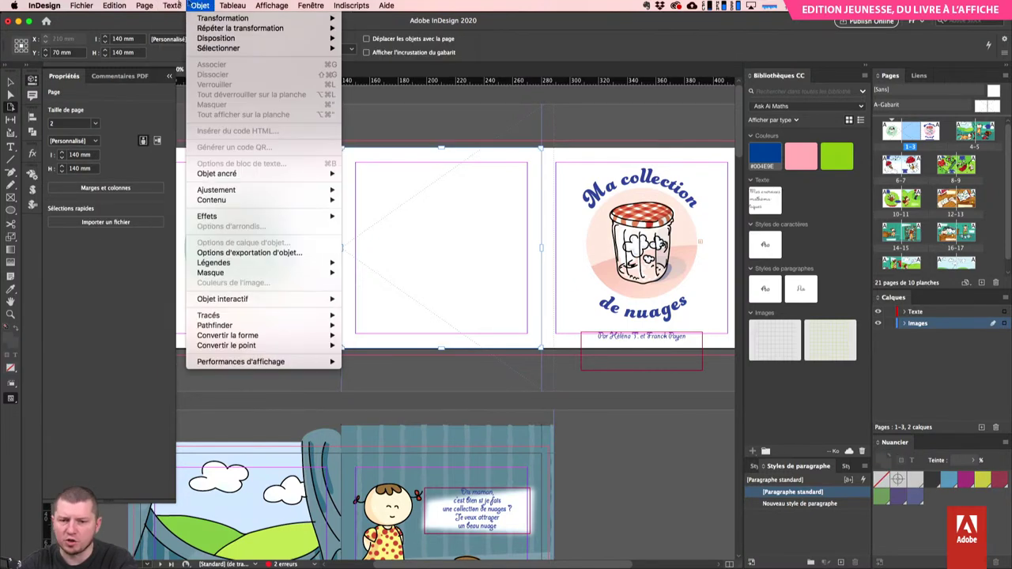
mouse_move(145, 6)
click(162, 29)
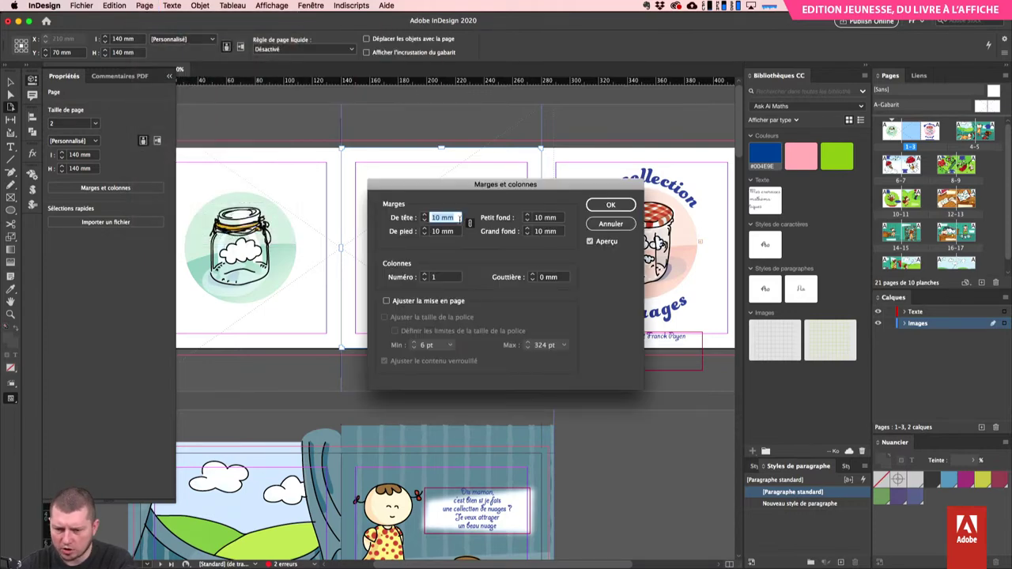
text(0)
key(Tab)
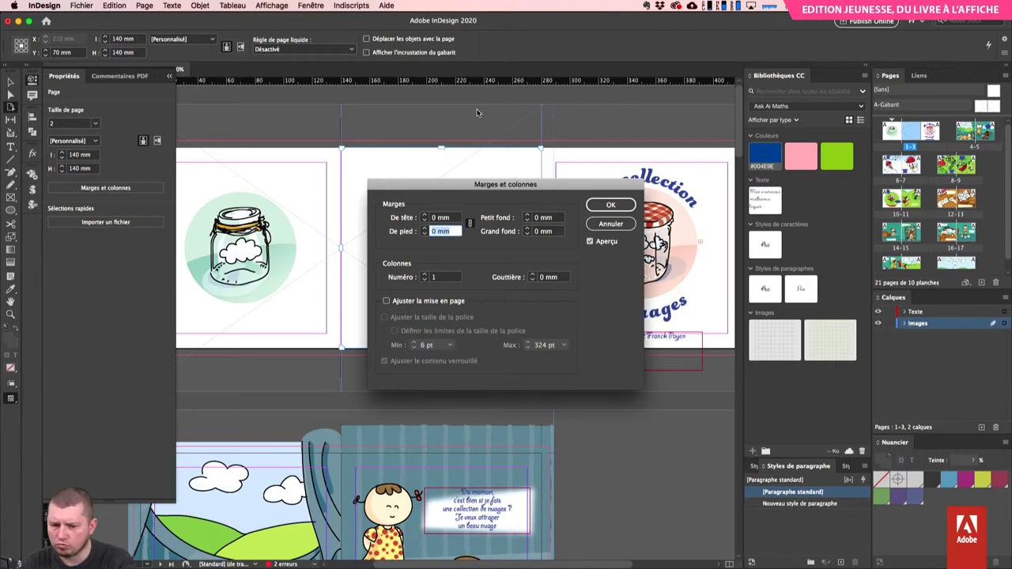
key(shift+Tab)
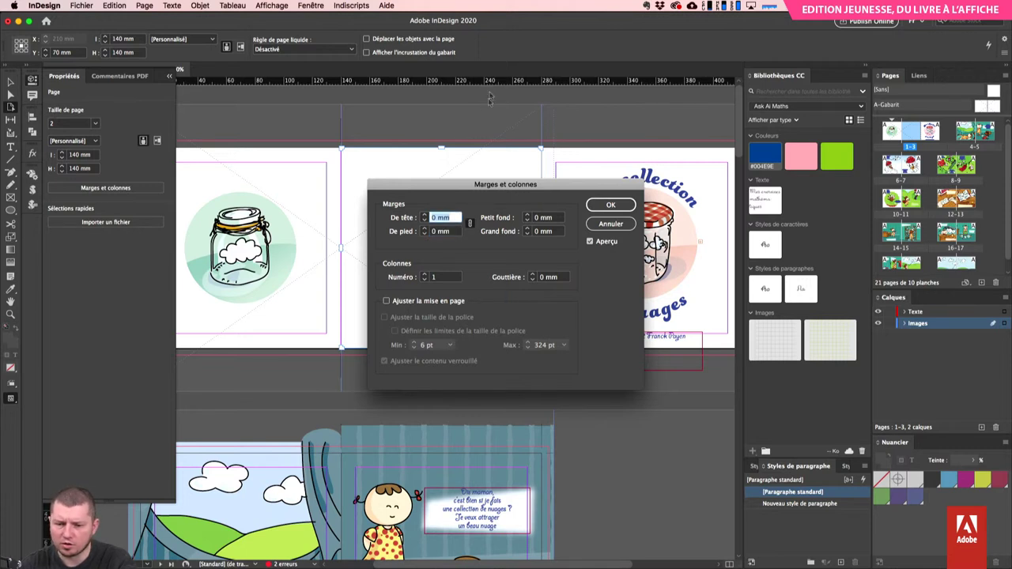
key(Tab)
- Unlink the margins, set the top and bottom margins to 10 mm, and apply the settings to the middle cover page
click(469, 224)
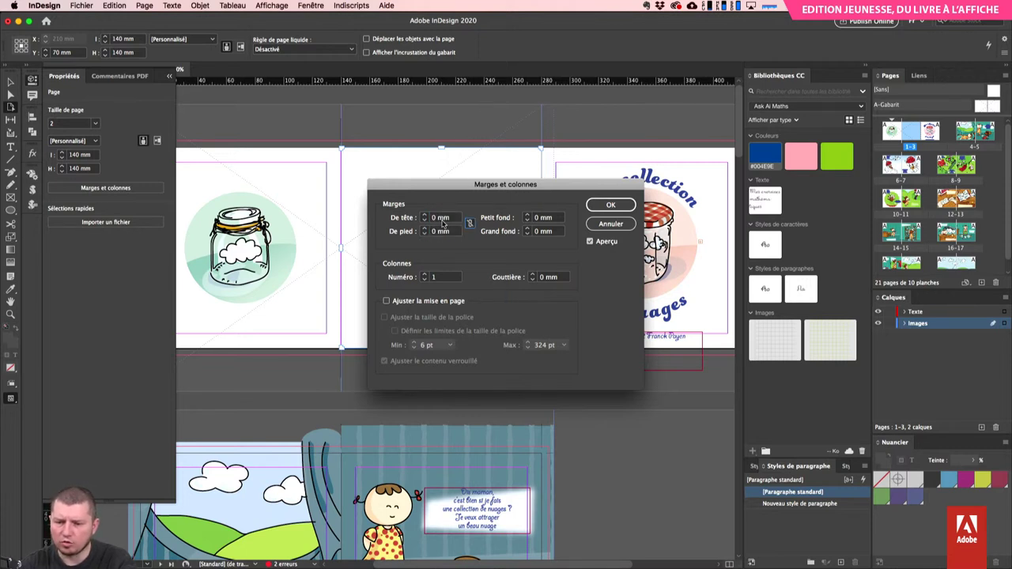
click(444, 218)
text(10)
key(Tab)
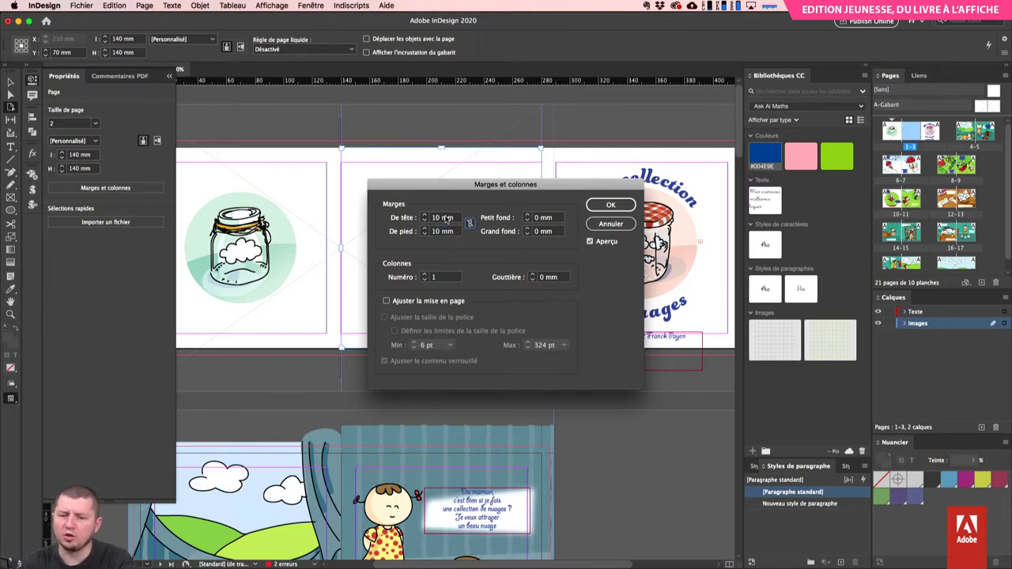
click(611, 206)
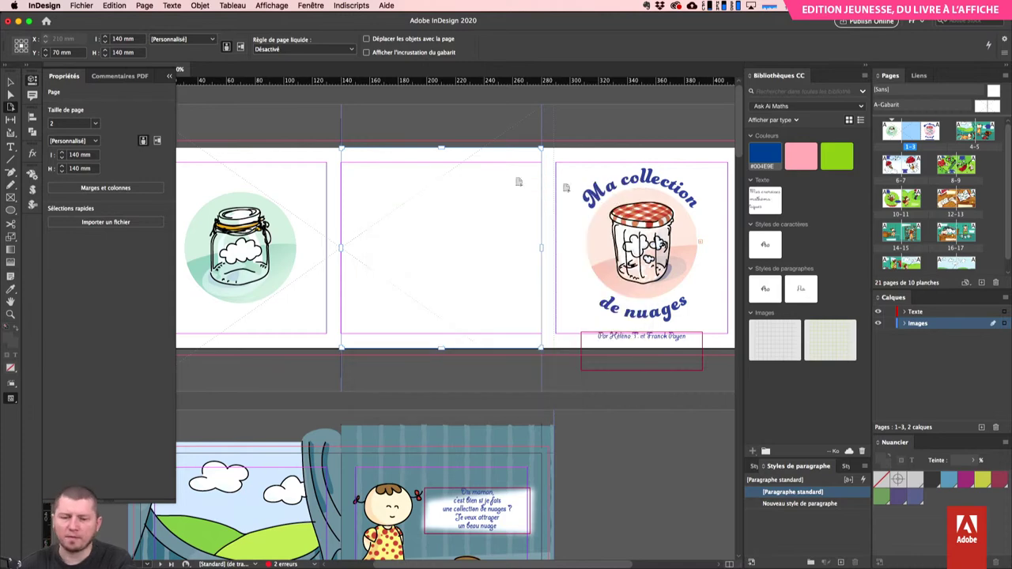
- Set the middle cover page's width to 7 mm to form the spine, and return to the preview display
click(123, 39)
text(7)
key(Return)
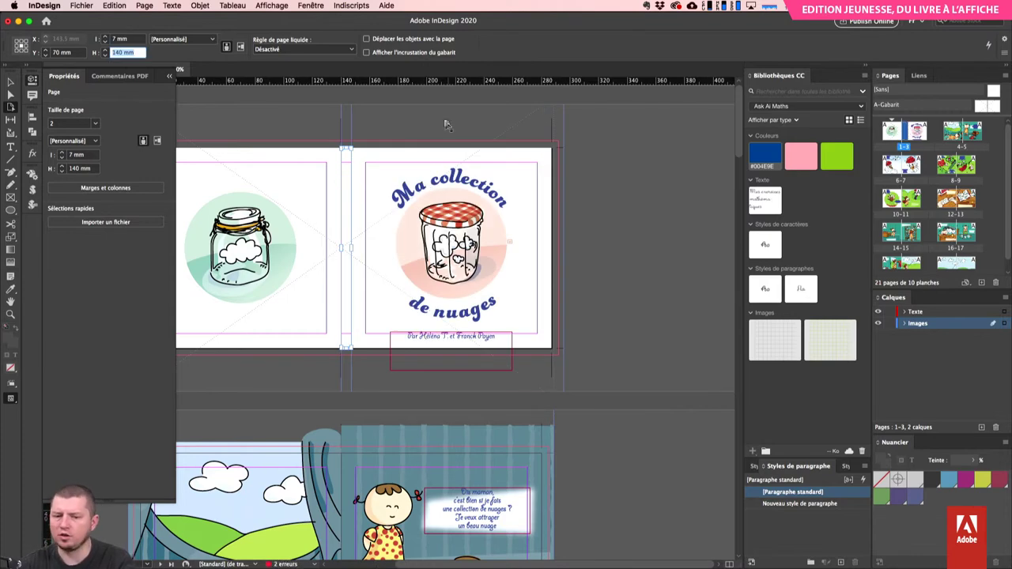
click(452, 131)
key(w)
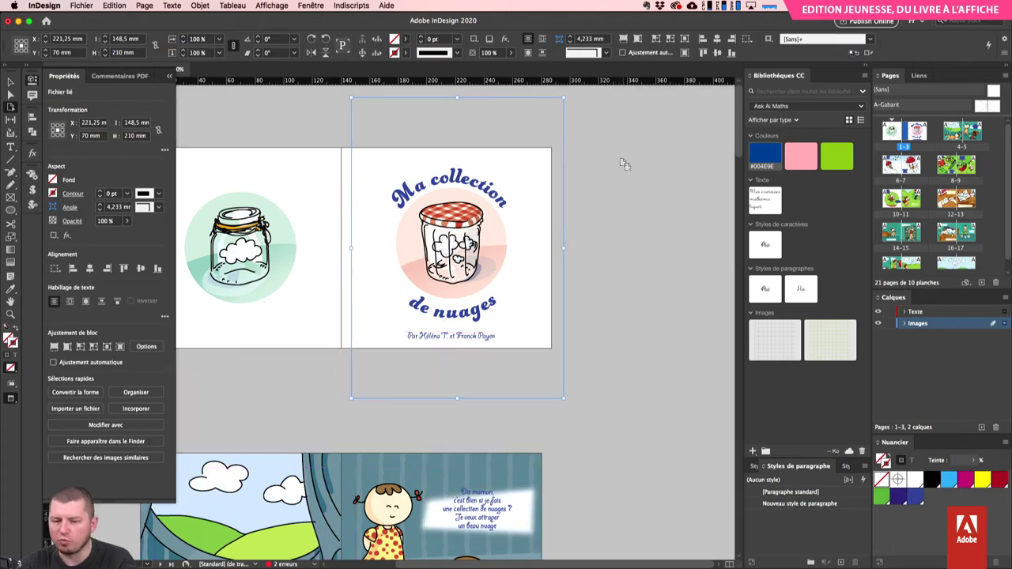
key(v)
click(644, 205)
scroll(632, 221, left, 3)
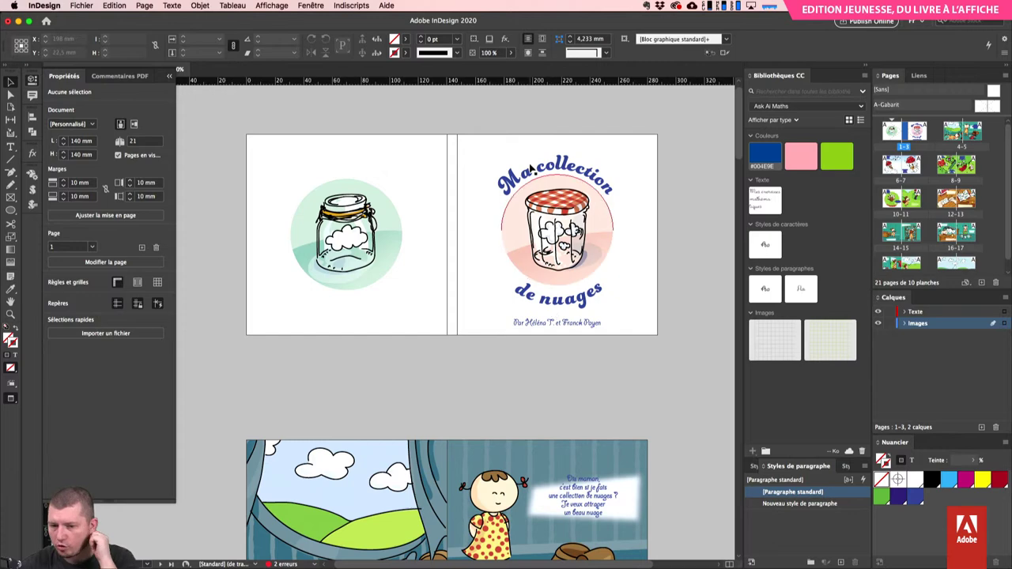
- Copy the arched cover title and paste it into a new text frame about 80 × 37 mm near the top of the front cover
double_click(535, 177)
key(super+a)
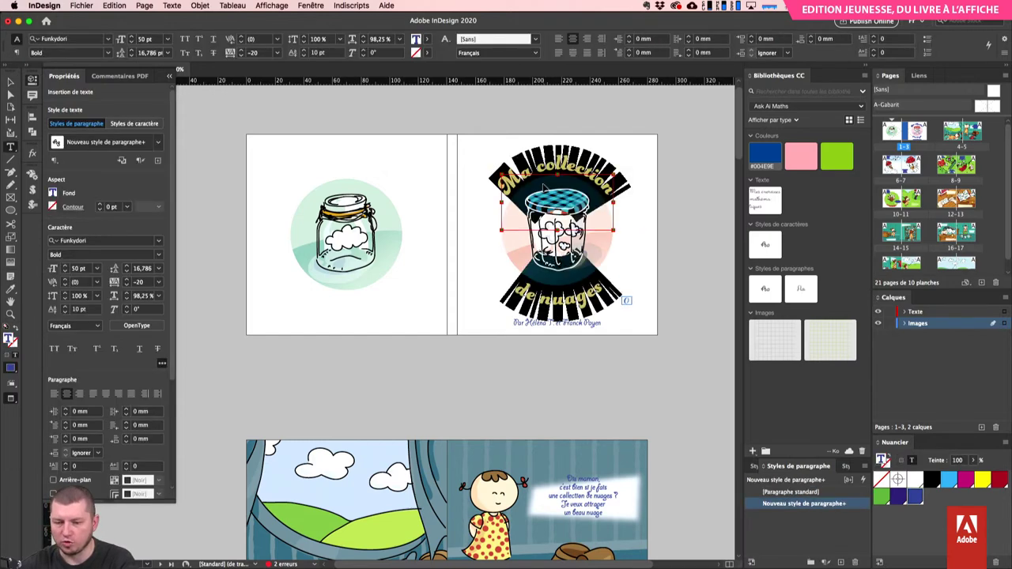
click(453, 114)
drag(449, 143, 563, 194)
key(super+v)
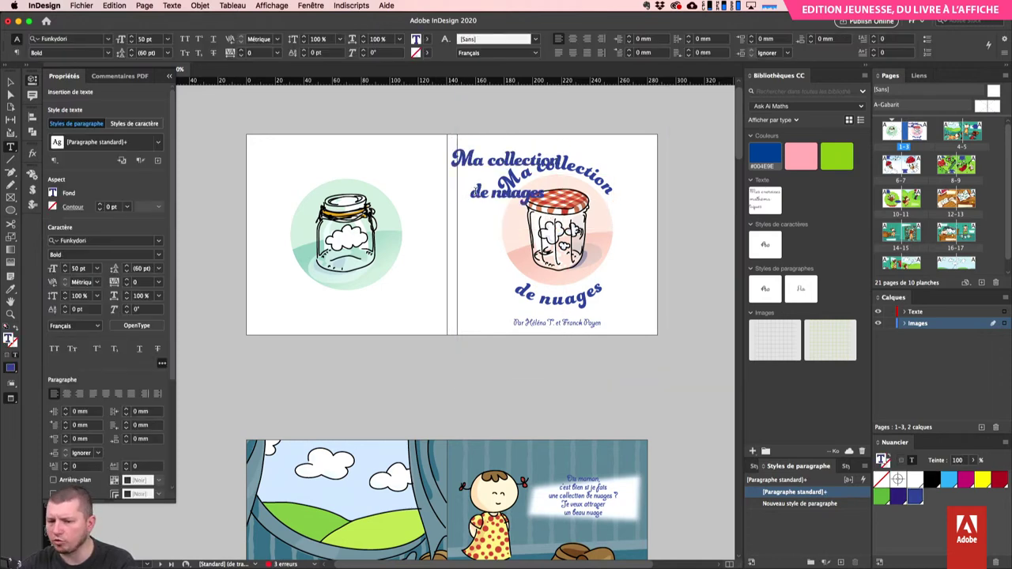
key(super+1)
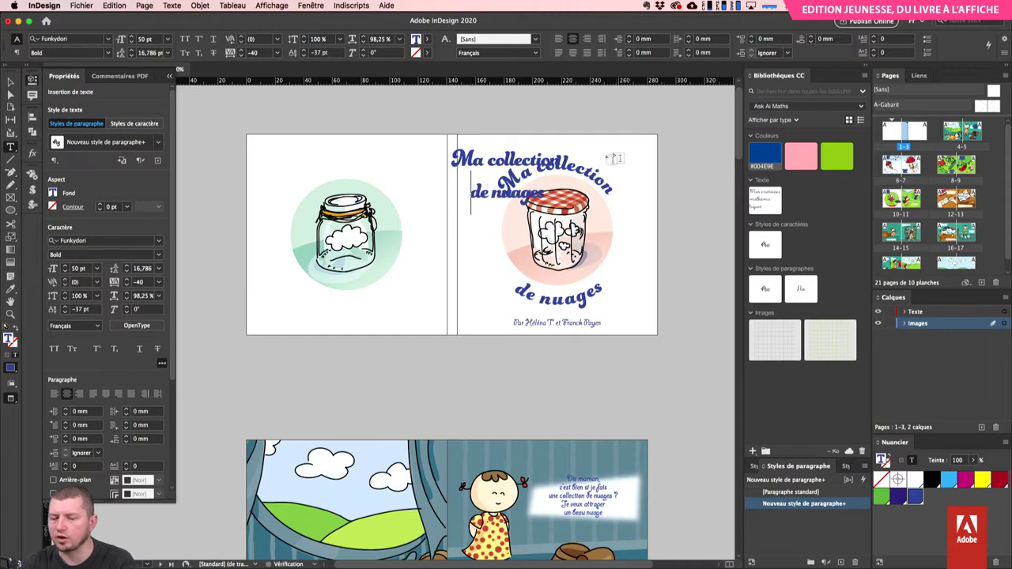
key(Escape)
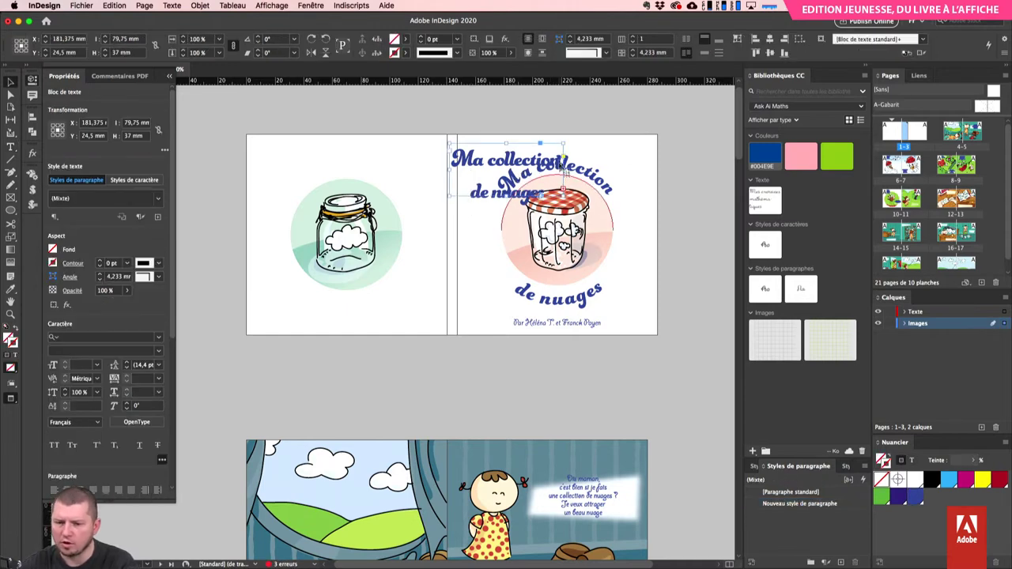
- Move the pasted title's text frame beside the spine and rotate it to 90° so the title reads upwards
drag(566, 140, 522, 254)
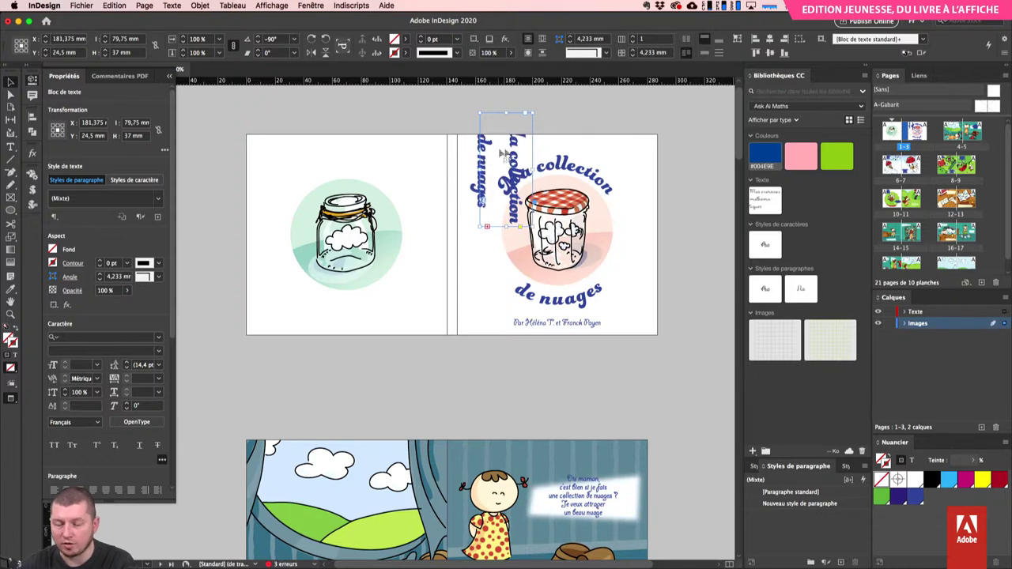
drag(512, 152, 488, 166)
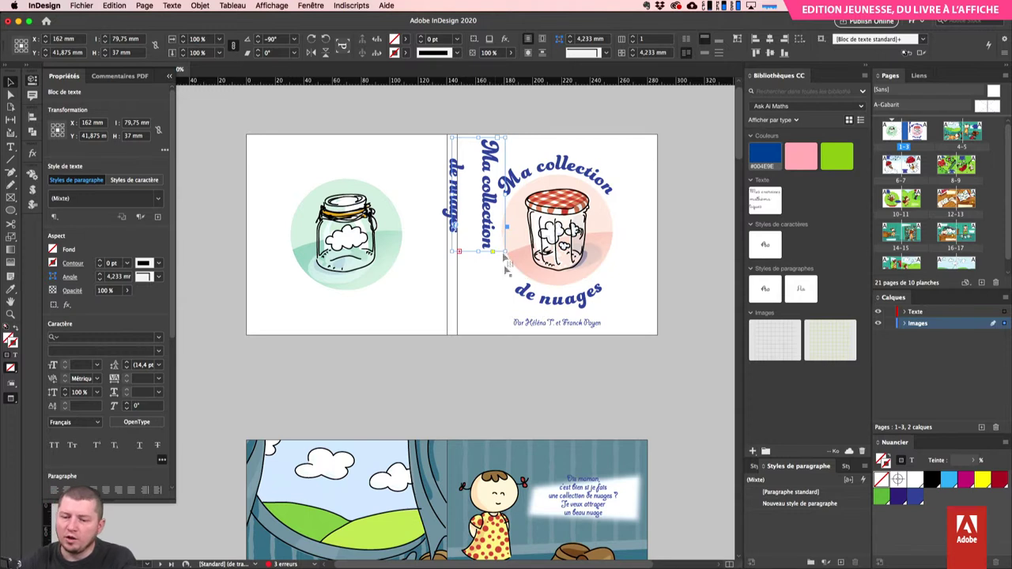
drag(508, 253, 448, 112)
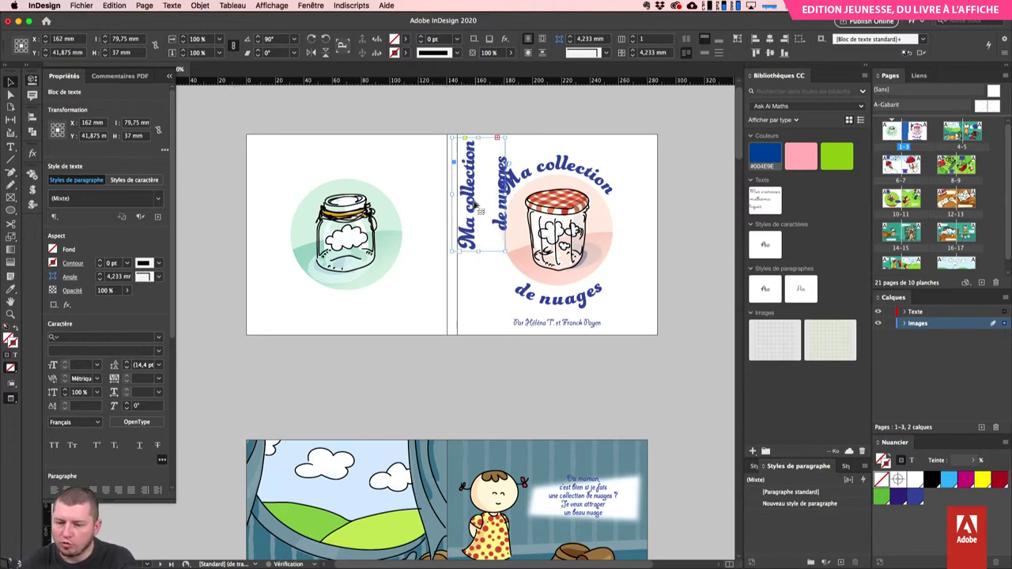
- Move the rotated title frame onto the spine and resize it to about 134.5 × 26 mm
drag(472, 201, 469, 275)
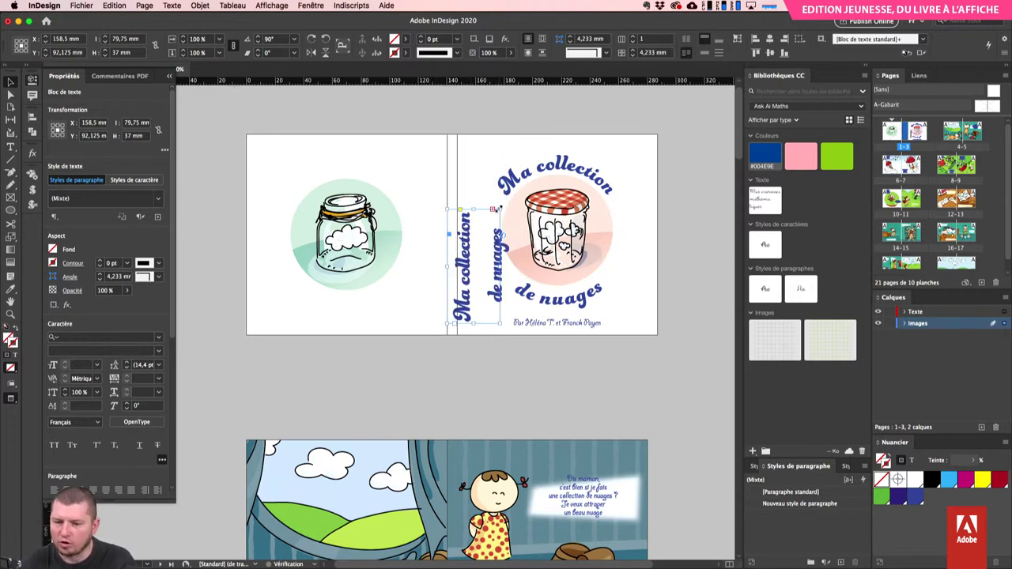
drag(499, 208, 484, 130)
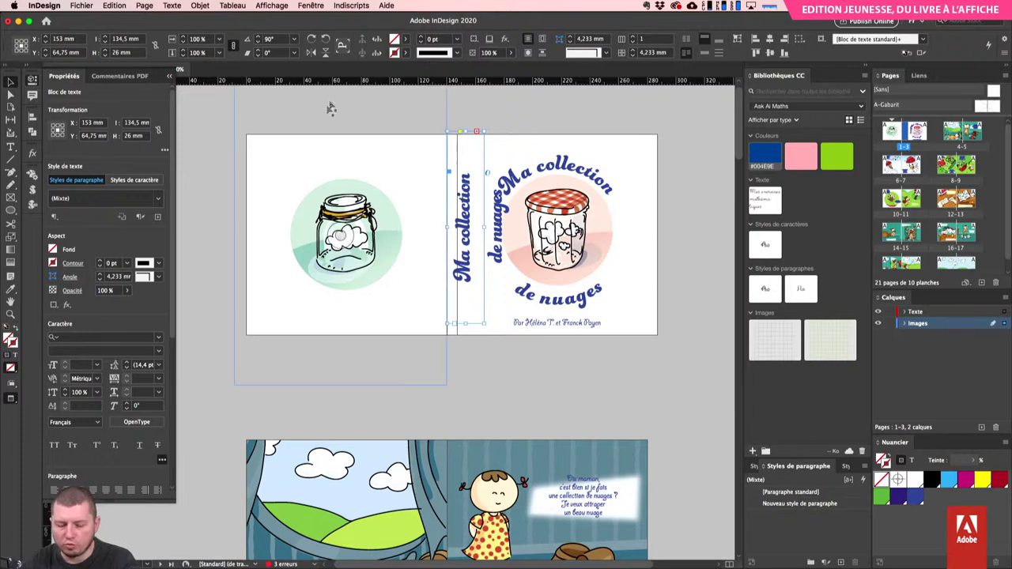
- Select all the text in the spine title and reset its baseline shift to 0 pt and its tracking to 0
key(t)
click(468, 206)
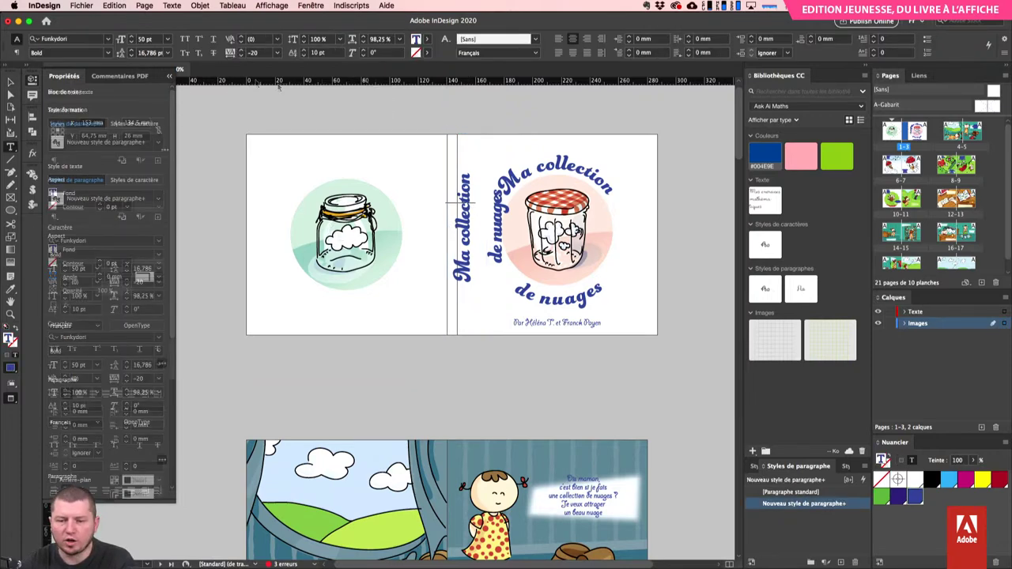
key(super+a)
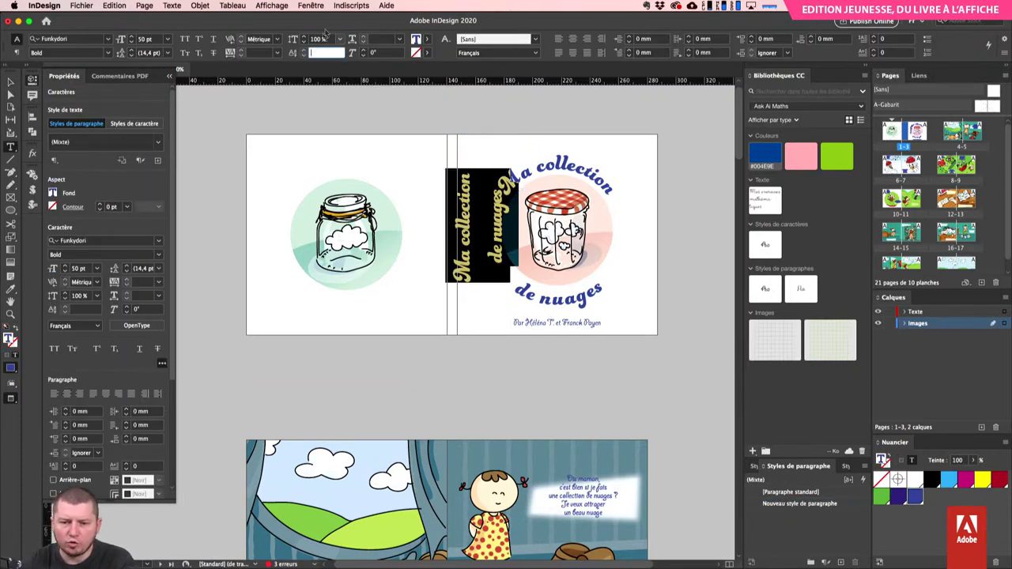
key(Tab)
key(shift+Tab)
key(shift+Tab)
key(shift+Tab)
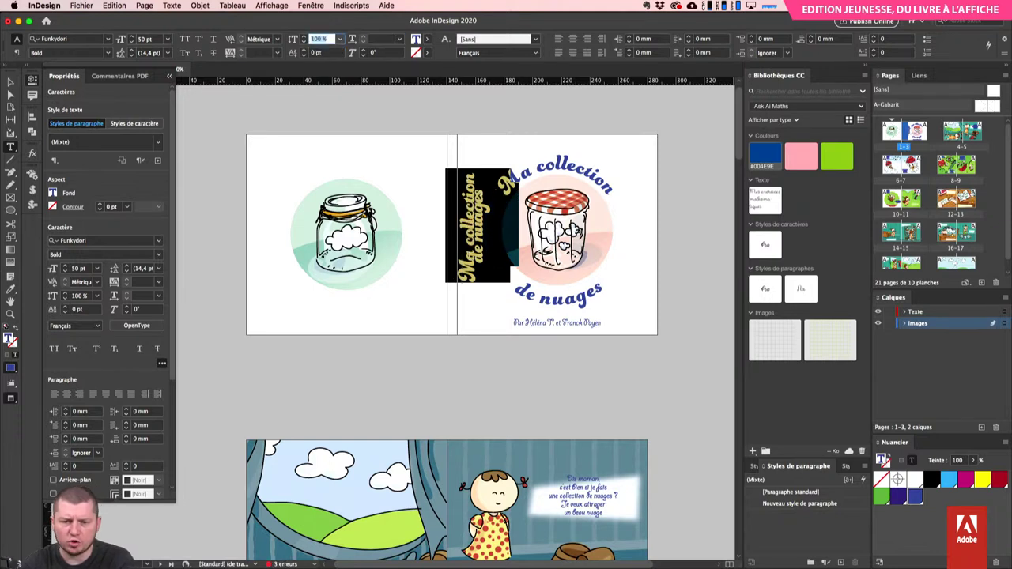
key(shift+Tab)
key(shift+Tab)
key(shift+Tab)
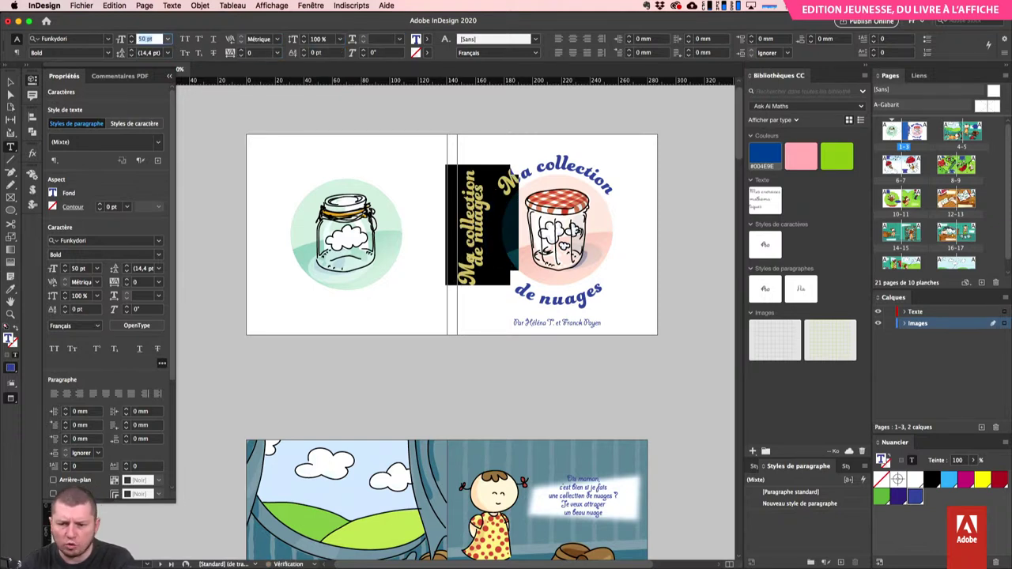
- Reduce the spine title's font size to 15 pt
key(shift+Down)
key(shift+Down)
key(shift+Down)
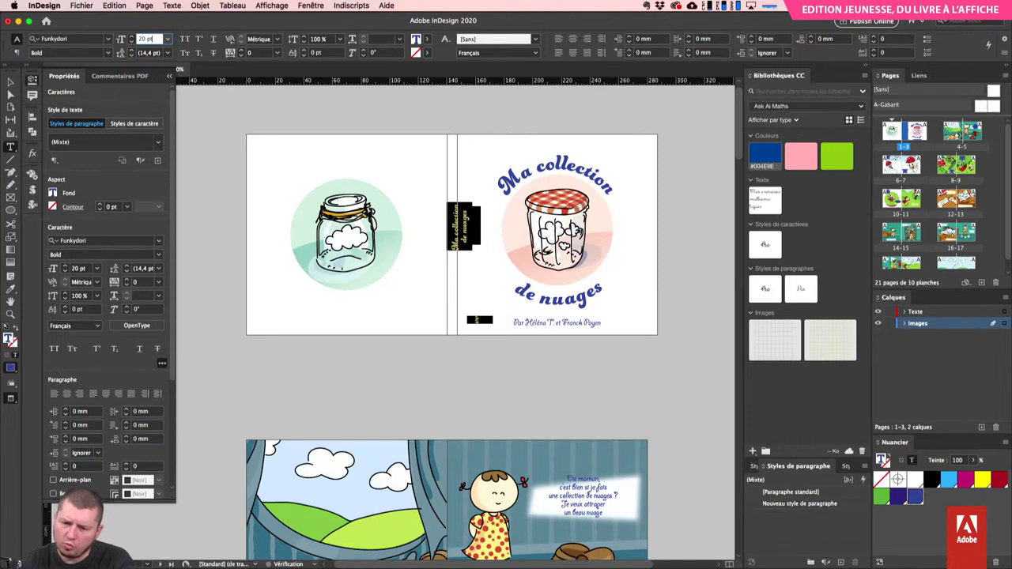
key(Down)
key(Down)
key(Down)
key(Down)
key(Down)
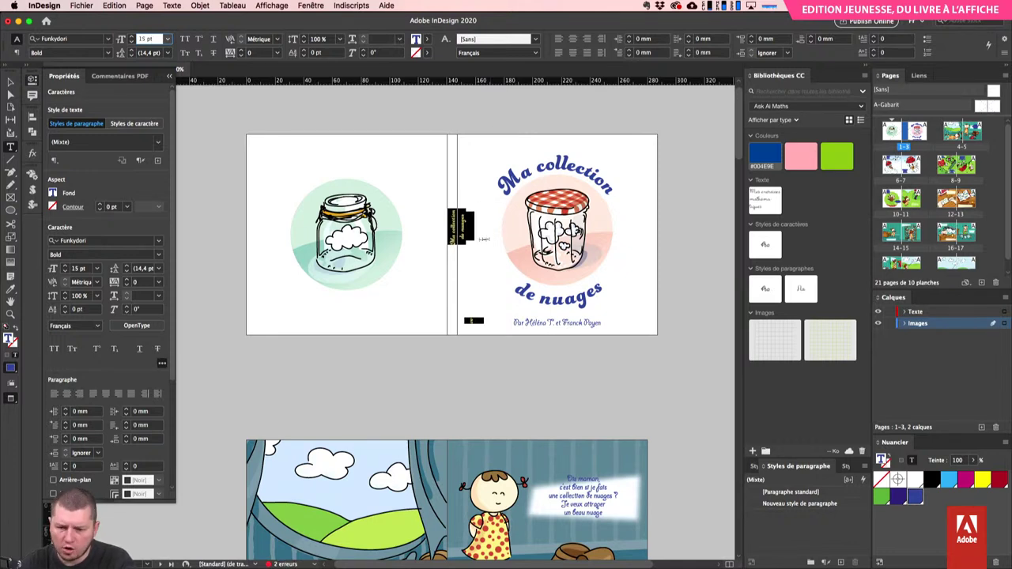
key(Return)
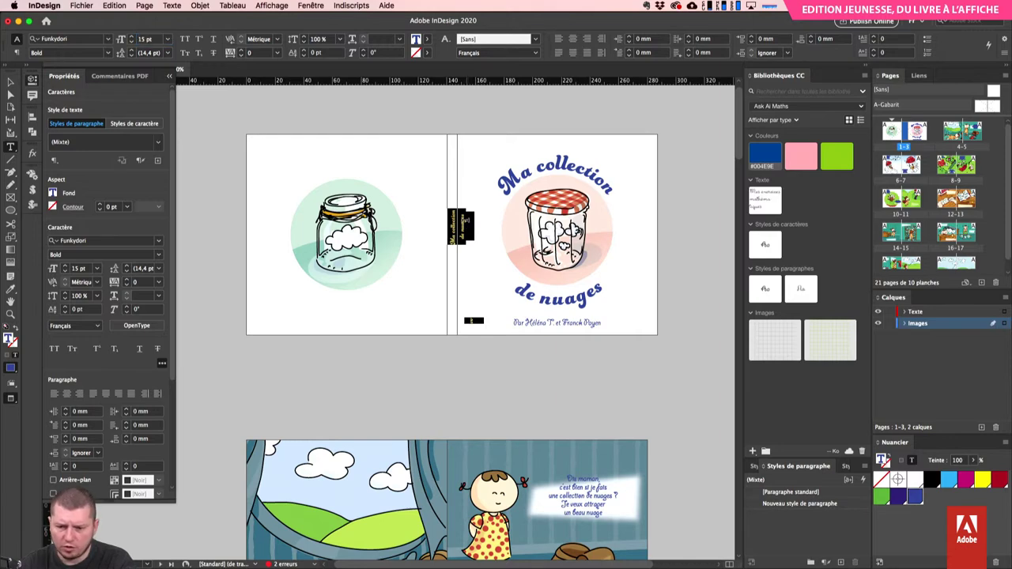
- Select the spine title's text frame and narrow it to about 14.5 mm
click(466, 225)
key(Escape)
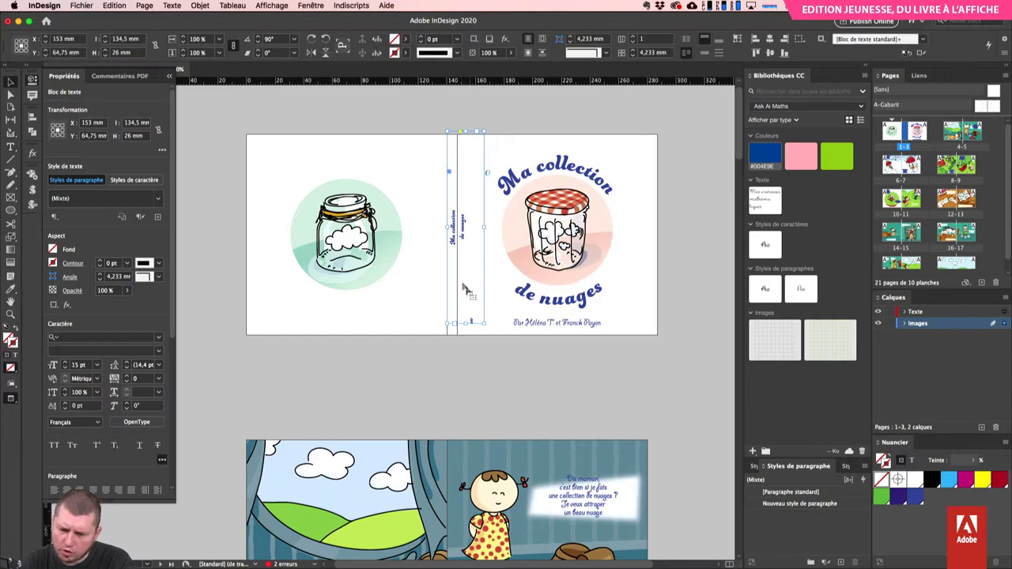
drag(485, 226, 468, 227)
- Copy the authors' line from the front cover and paste it after the spine title, aligned to the frame's far end
key(super+equal)
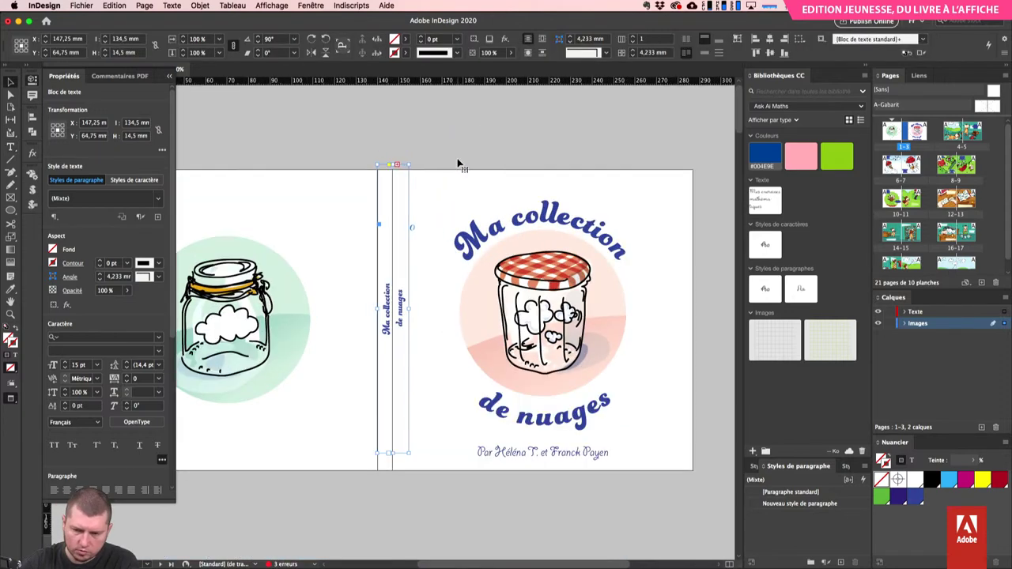
scroll(457, 164, down, 3)
click(480, 355)
triple_click(480, 355)
key(super+c)
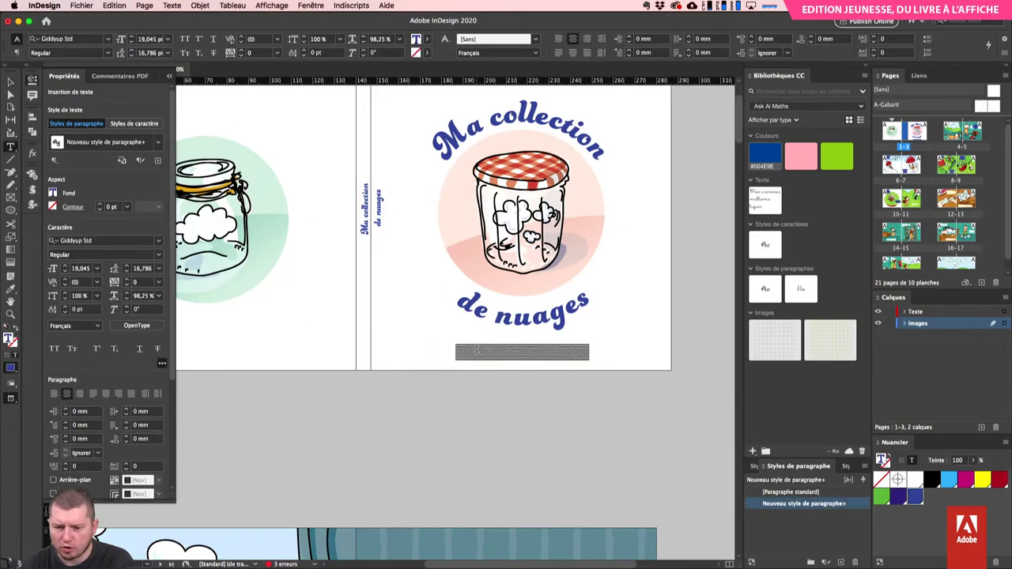
click(377, 183)
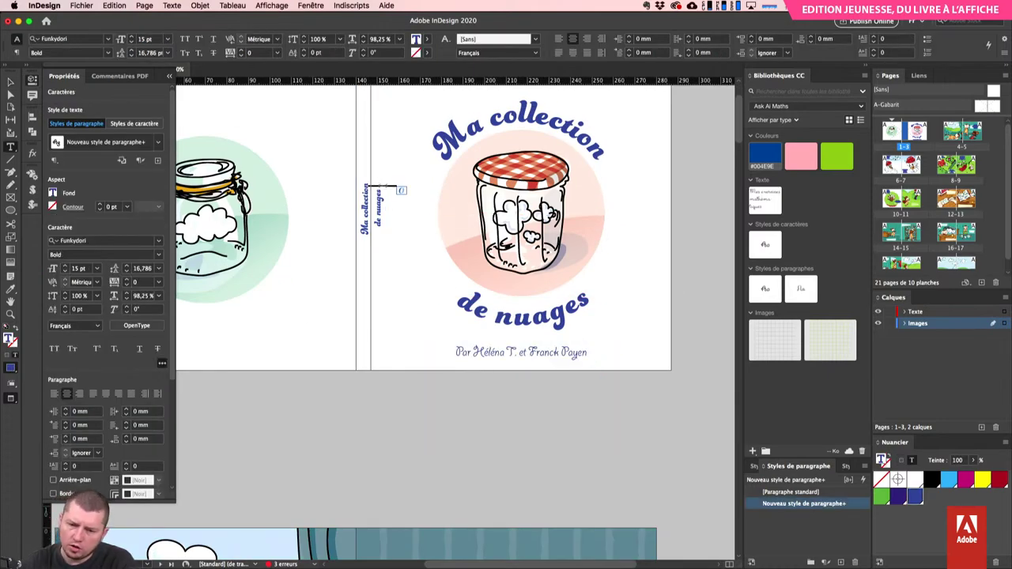
key(super+shift+l)
key(super+v)
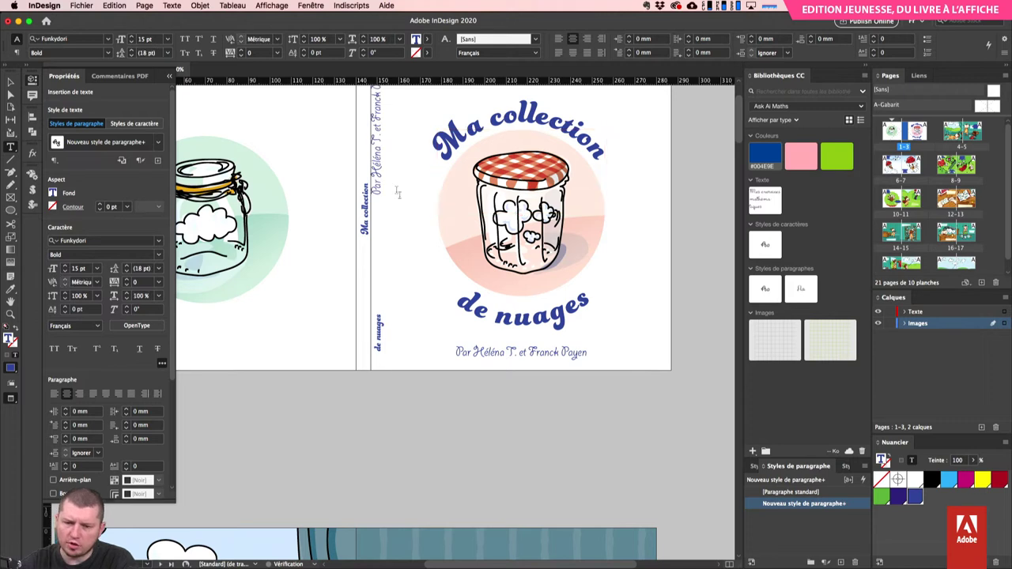
- Delete the word "Par" before the authors' names on the spine and set all the spine text to 15 pt
drag(380, 193, 353, 185)
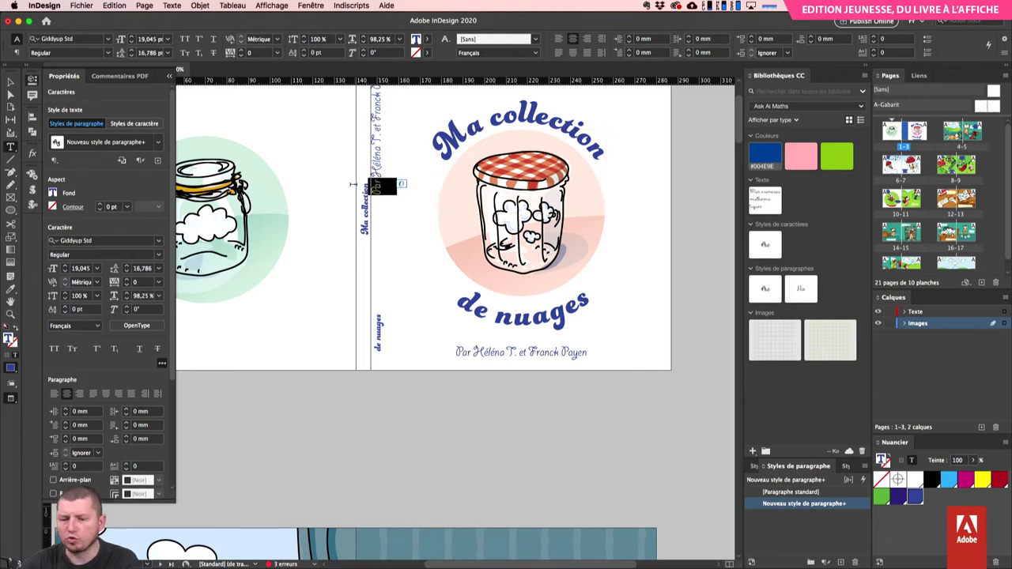
key(BackSpace)
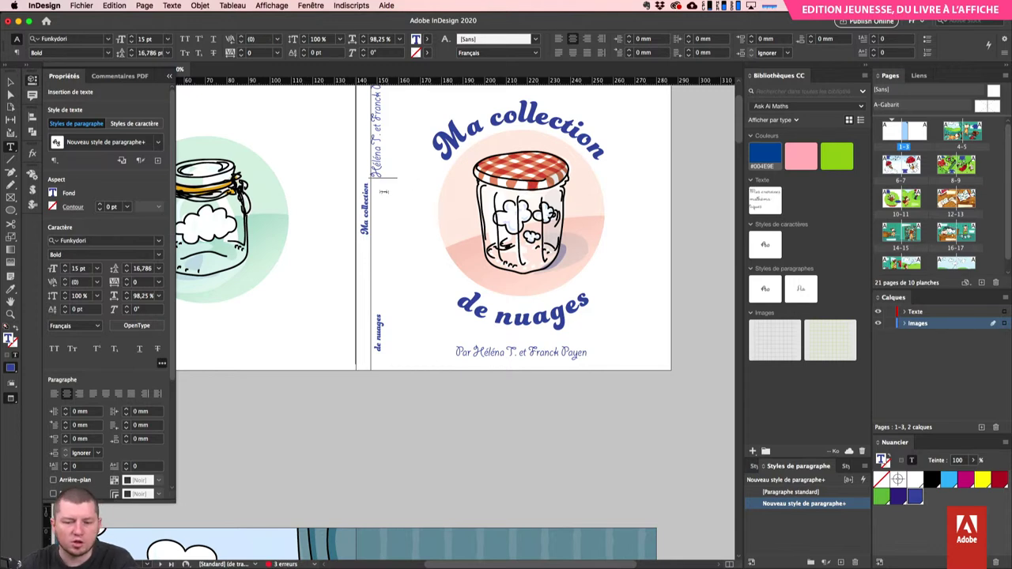
key(super+a)
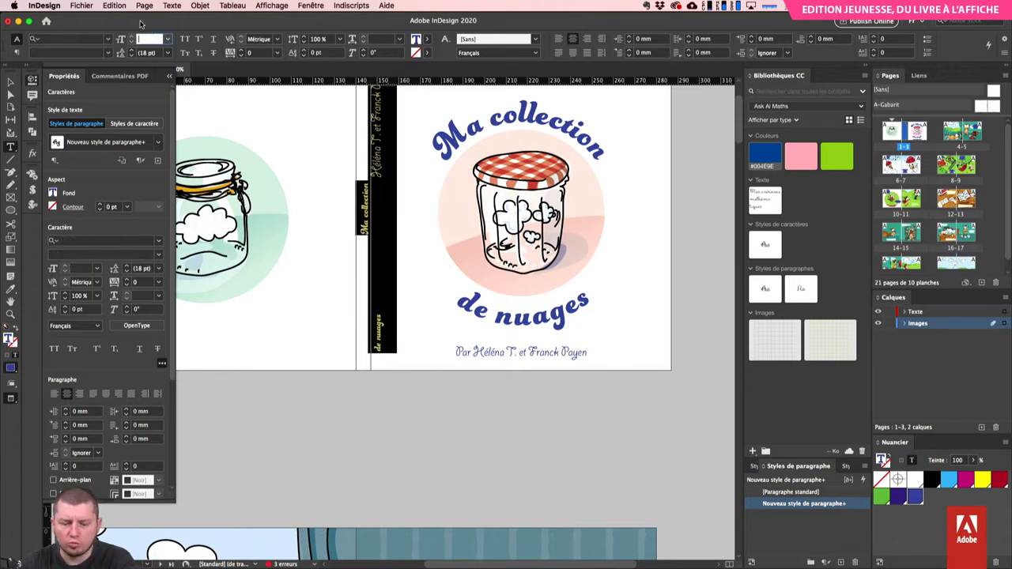
text(15)
key(Return)
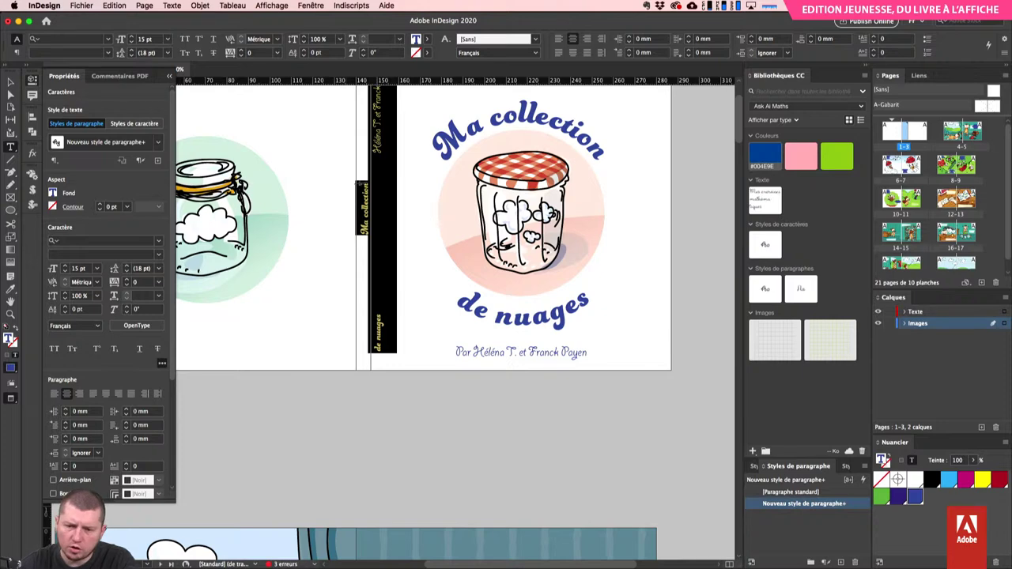
- Remove the line break inside the spine title and set the authors' names on the spine to 12 pt
click(367, 184)
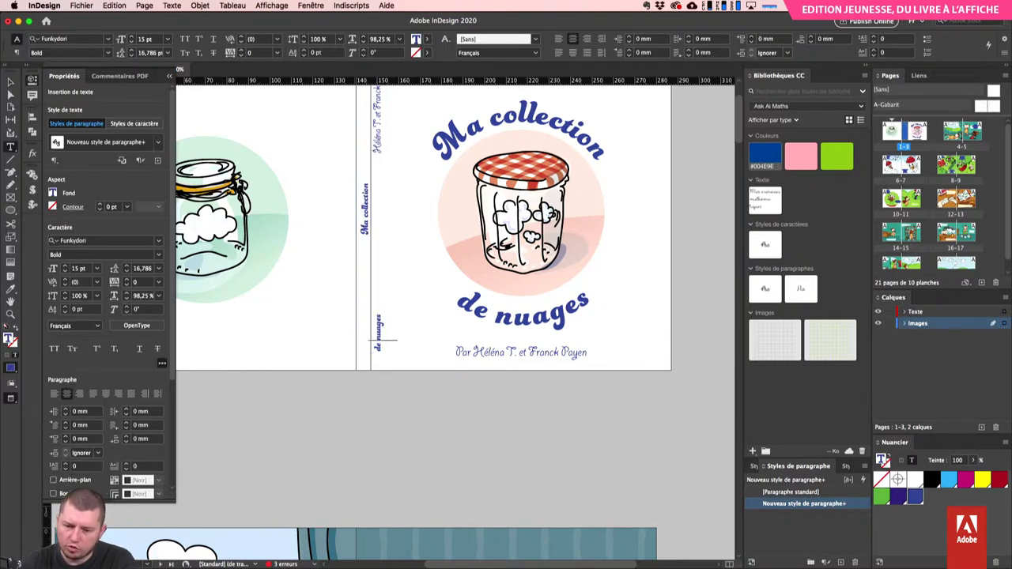
key(Delete)
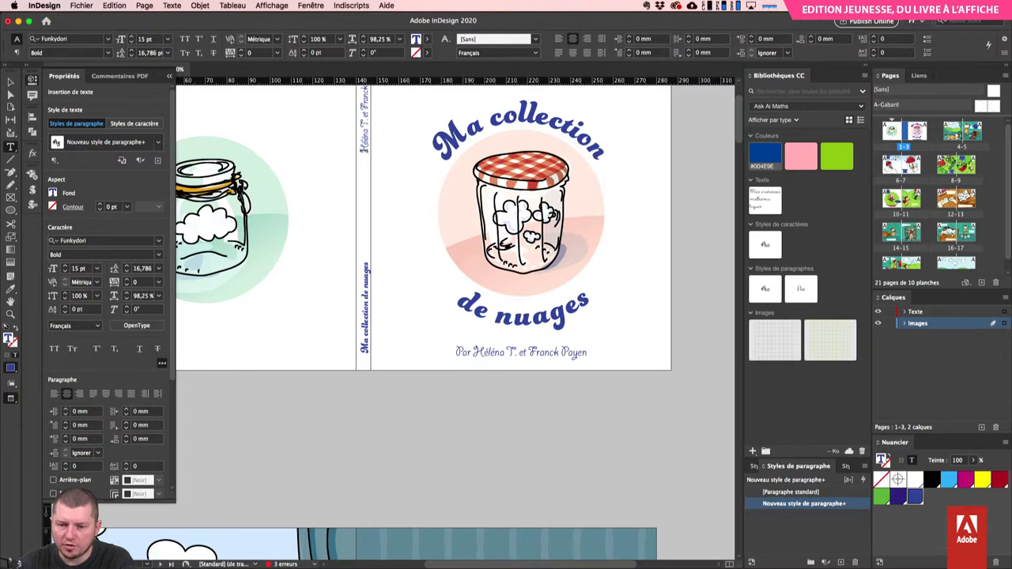
drag(365, 138, 367, 84)
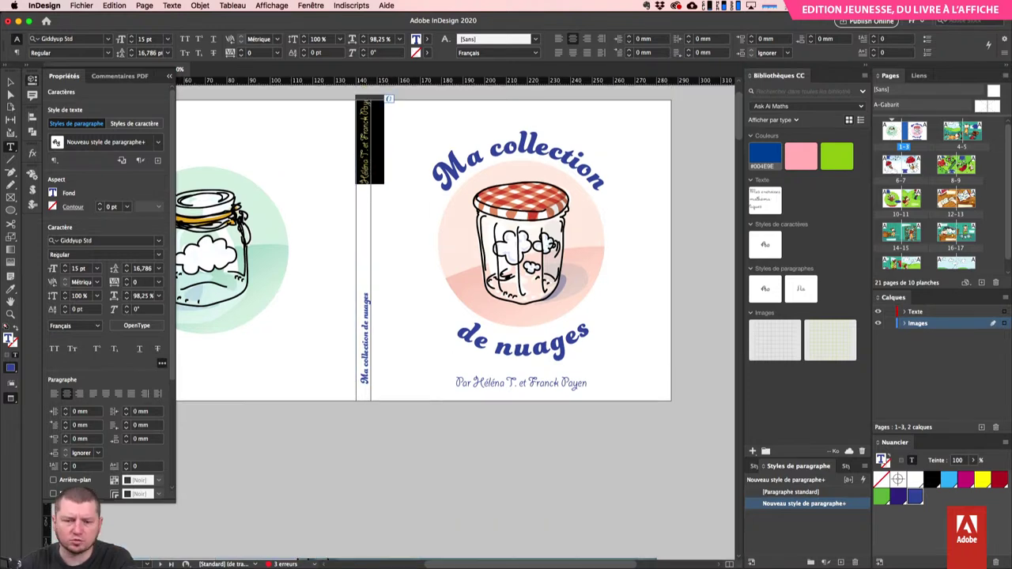
click(151, 37)
text(12)
key(Return)
- Display the guides and fit the spine text frame between the top and bottom margins at 120 × 8 mm
key(Escape)
click(366, 115)
click(368, 97)
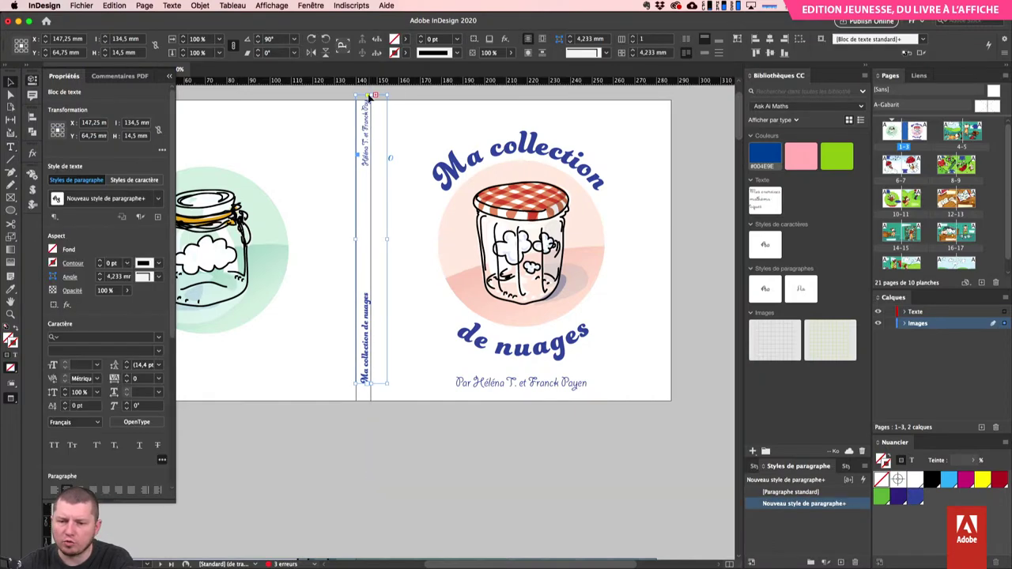
key(w)
drag(370, 95, 370, 121)
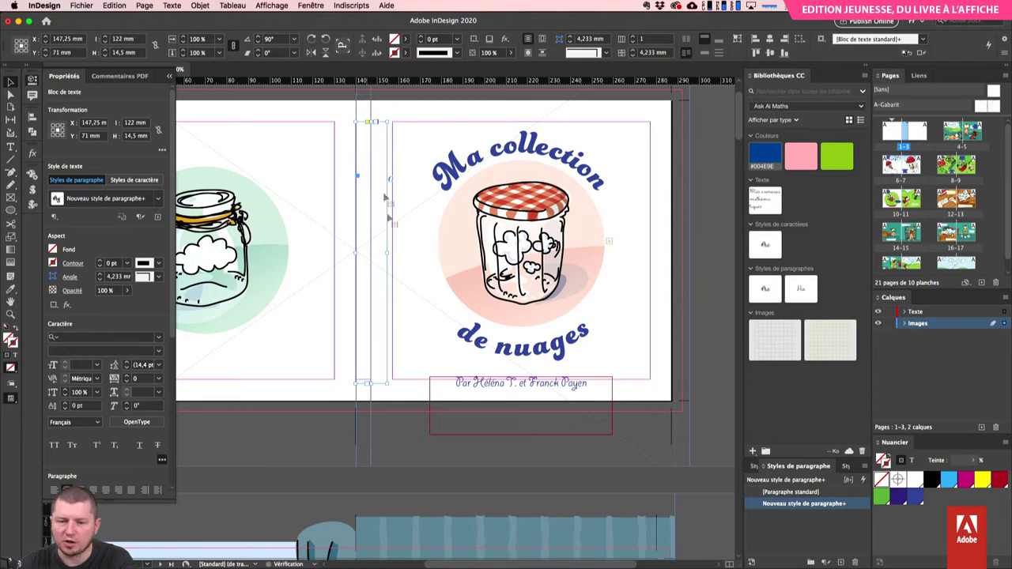
drag(368, 383, 370, 379)
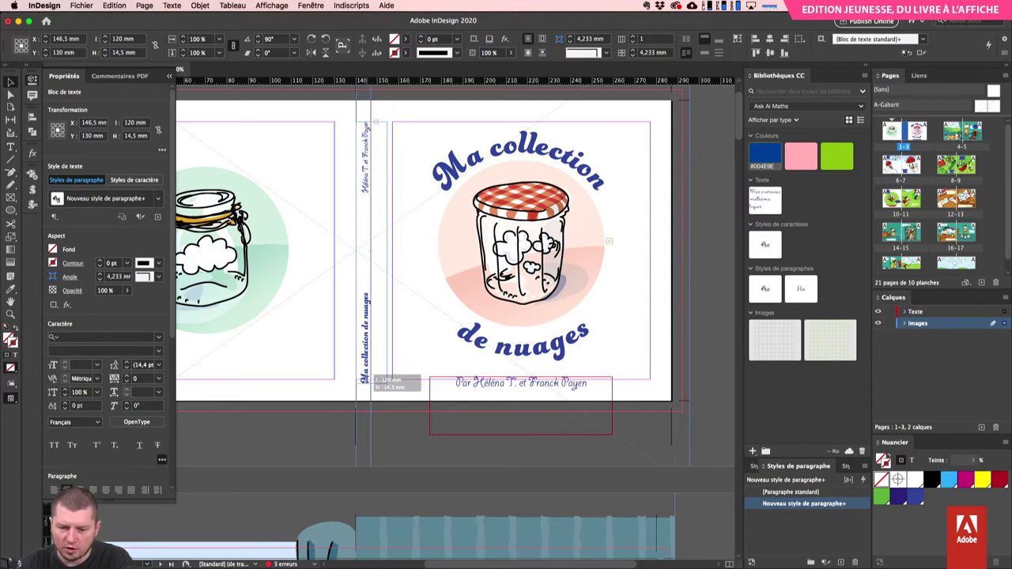
drag(388, 253, 374, 252)
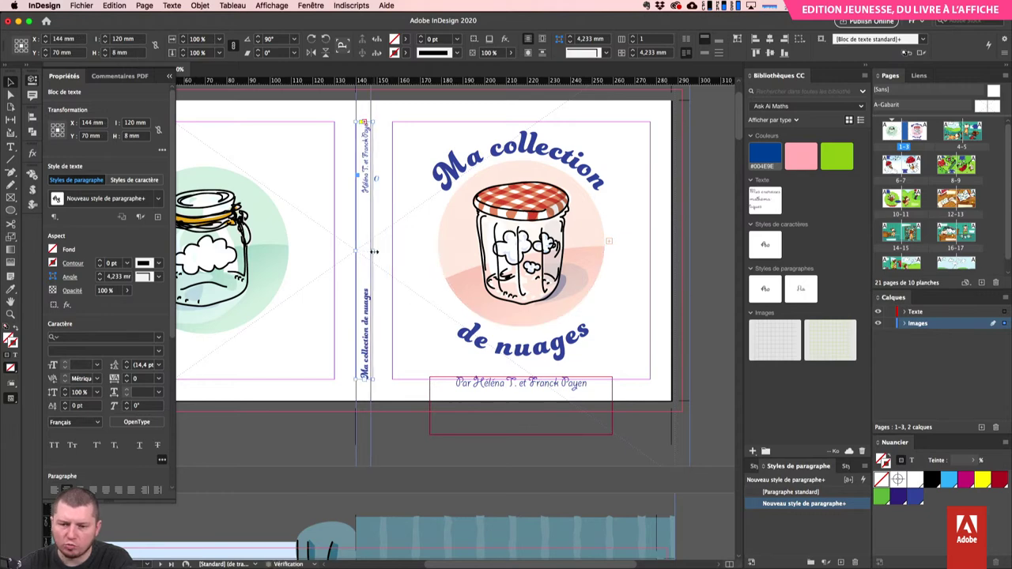
- Open the spine text in the story editor, delete the leftover "vv" line after the authors' names, and return to the layout
double_click(372, 160)
key(super+y)
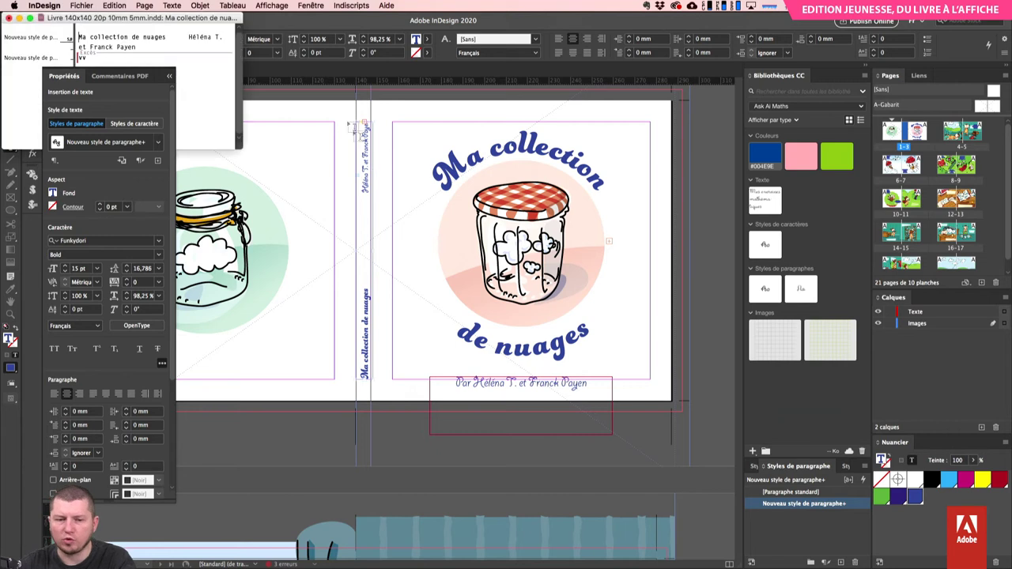
click(109, 57)
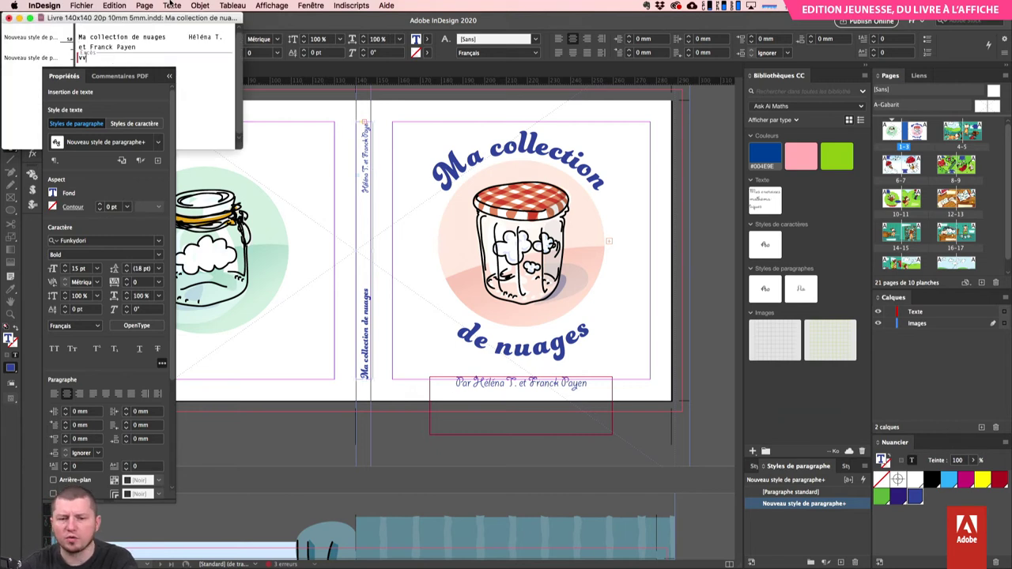
key(XF86AudioMute)
click(145, 45)
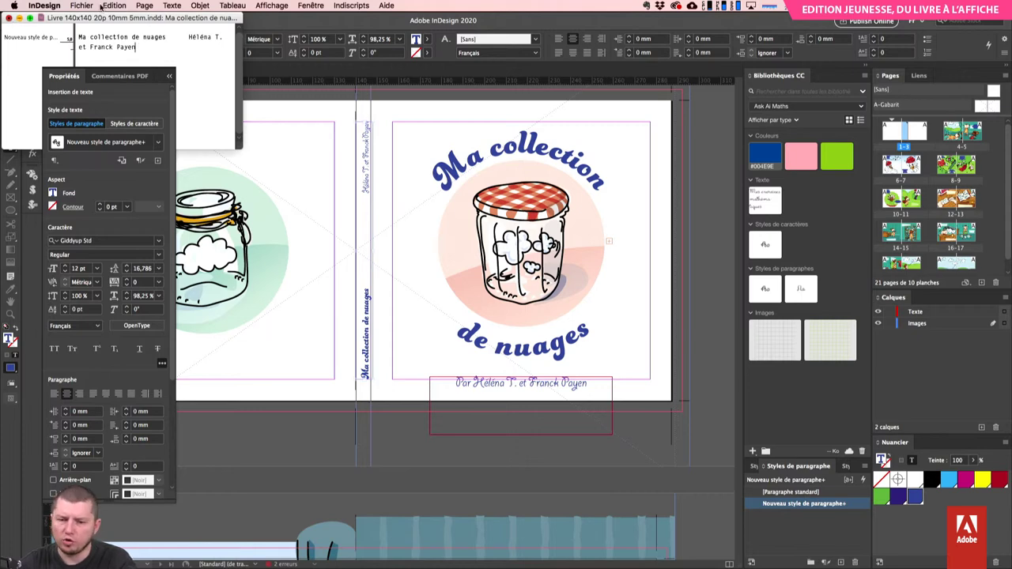
key(super+y)
- Examine the gap and alignment between the title and the authors' names along the spine
drag(360, 203, 352, 261)
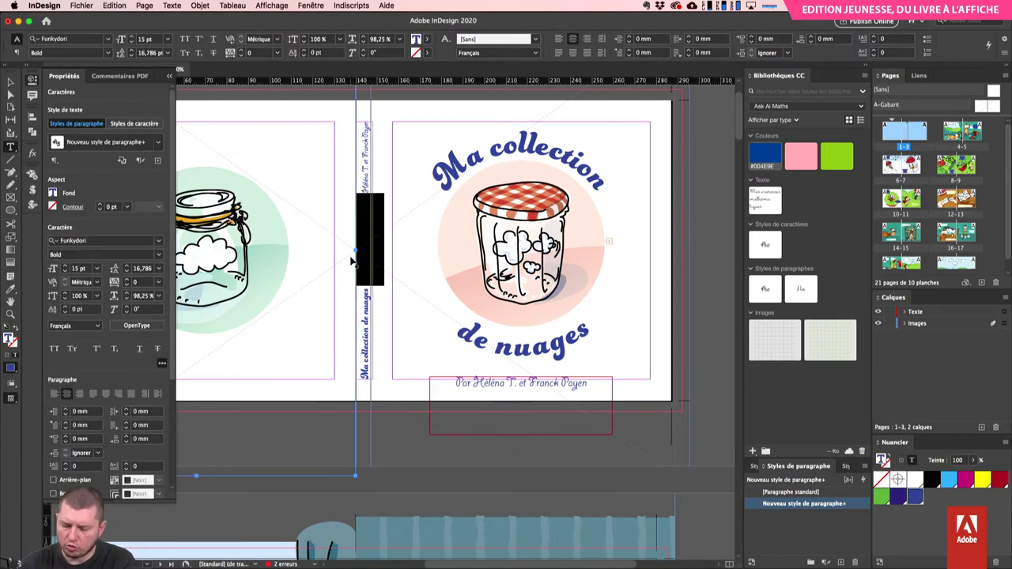
key(super+equal)
key(super+equal)
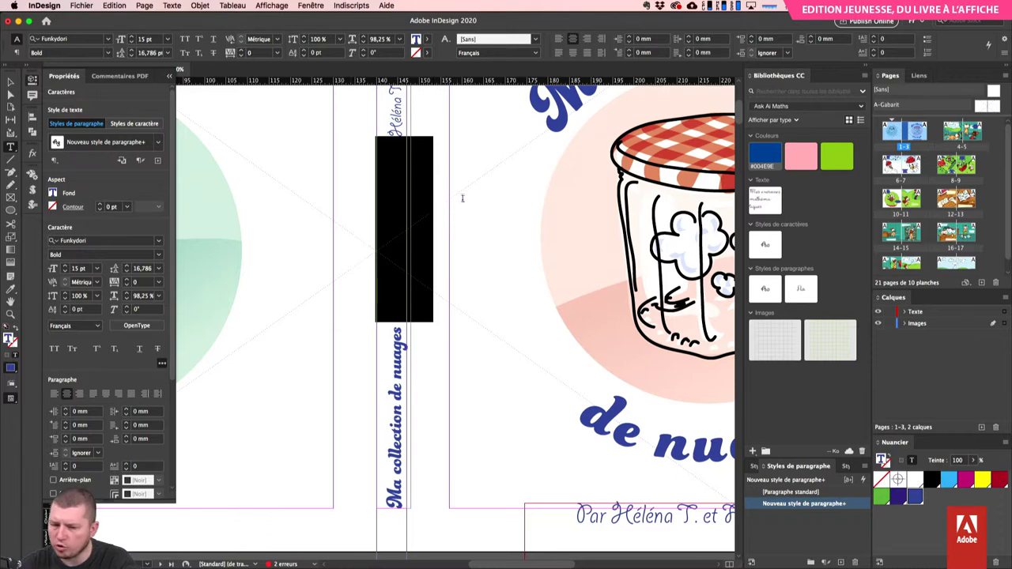
key(super+a)
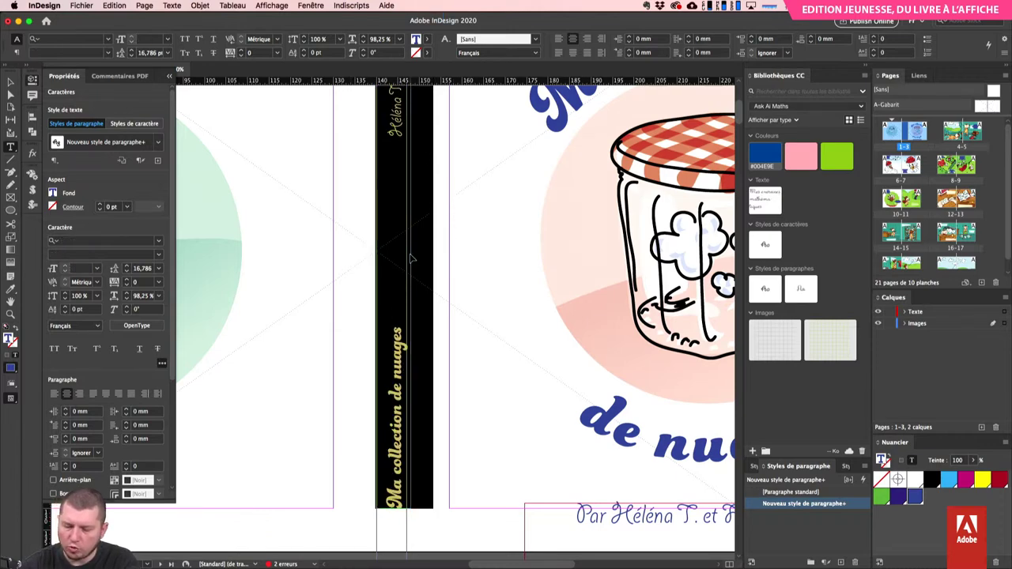
key(super+minus)
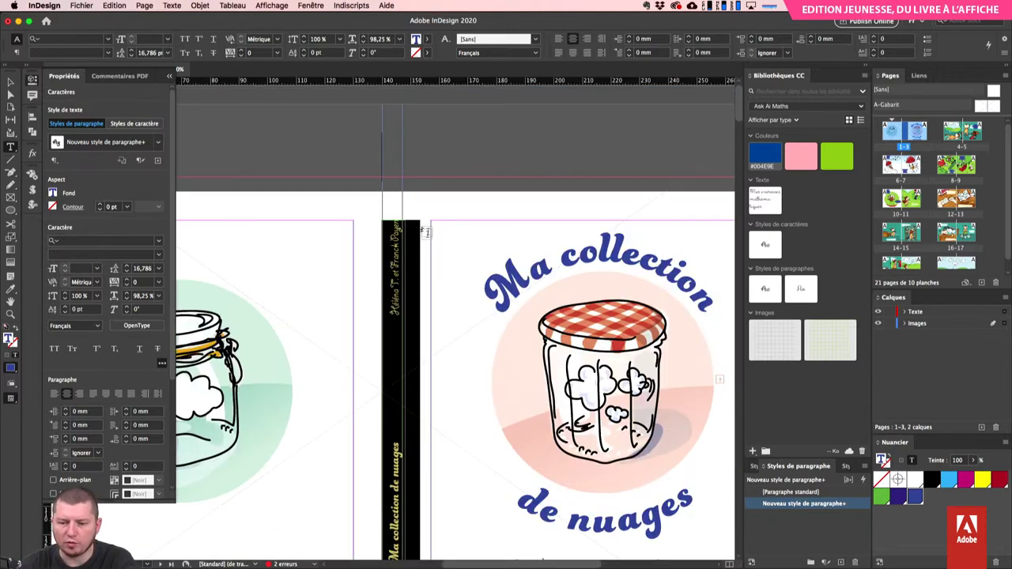
key(super+equal)
key(super+minus)
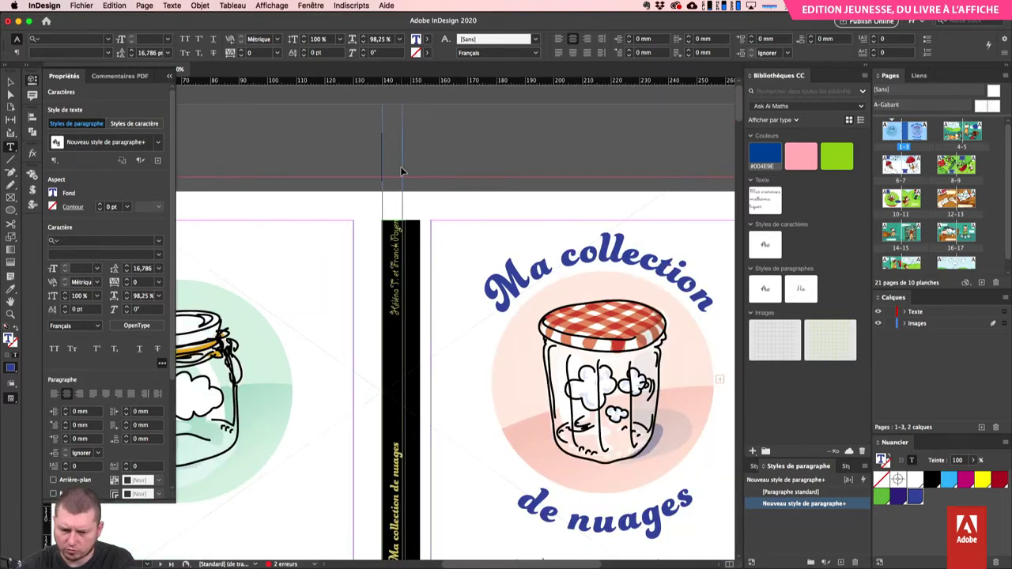
key(super+minus)
click(411, 133)
click(419, 154)
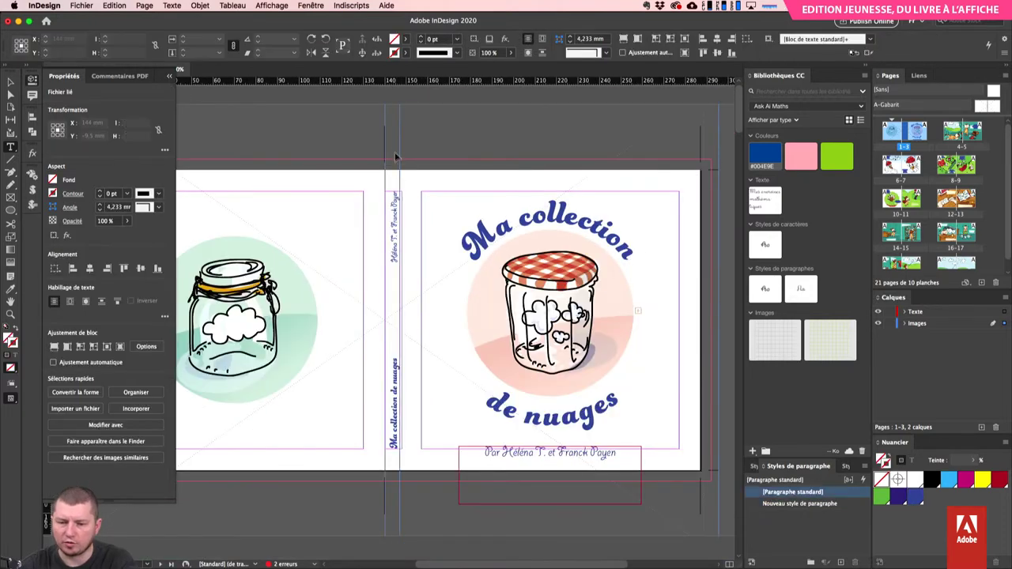
- Select the spine text frame and move it to the Texte layer
click(395, 292)
key(Escape)
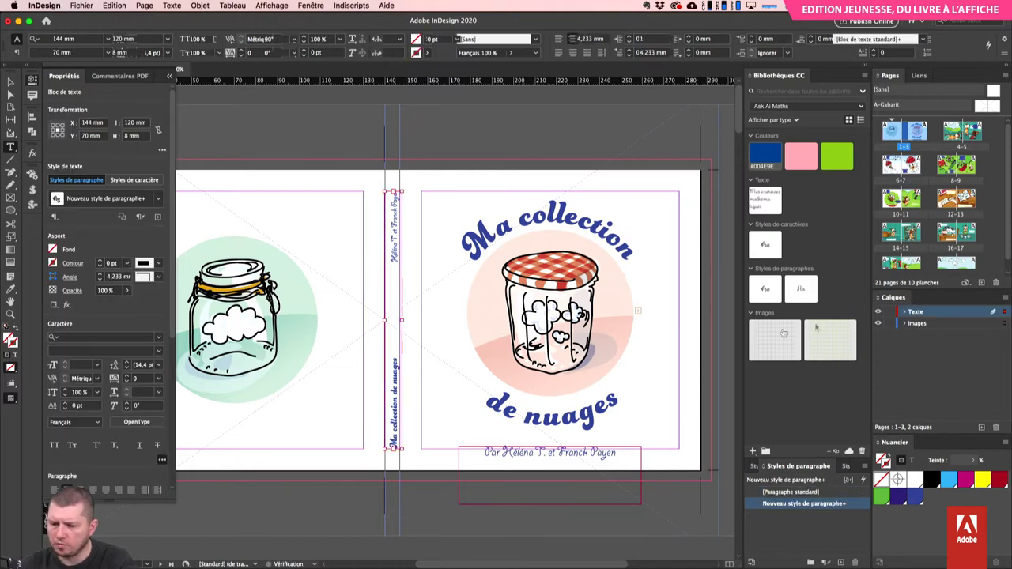
- Display the hidden characters and examine the right-indent tab separating the title from the authors' names on the spine
double_click(393, 358)
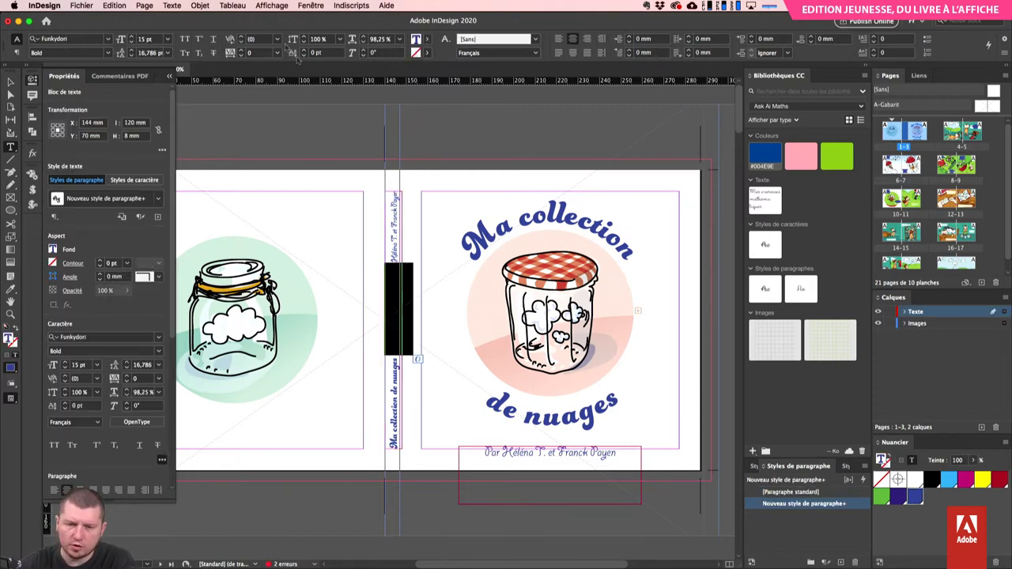
click(172, 5)
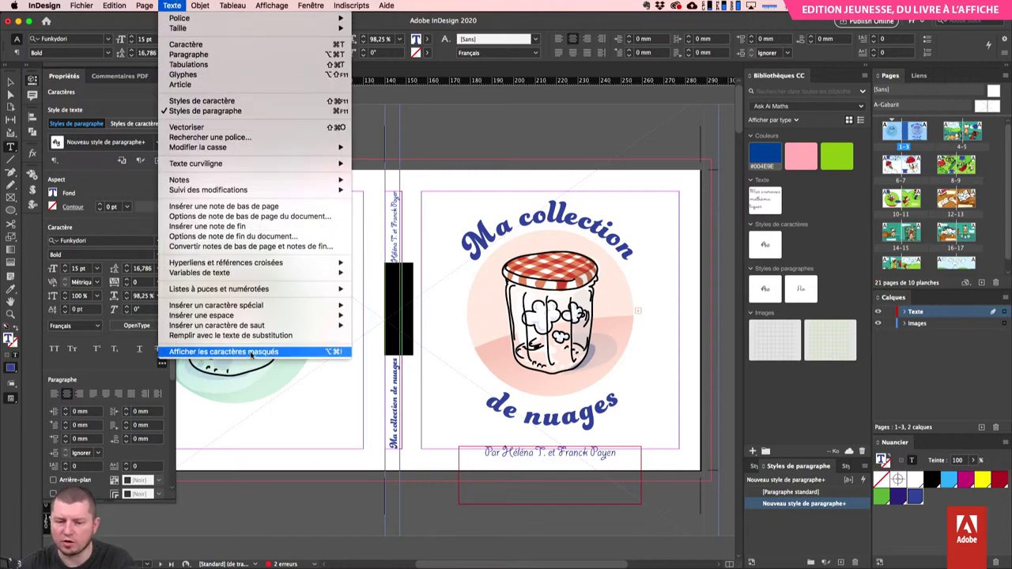
click(251, 352)
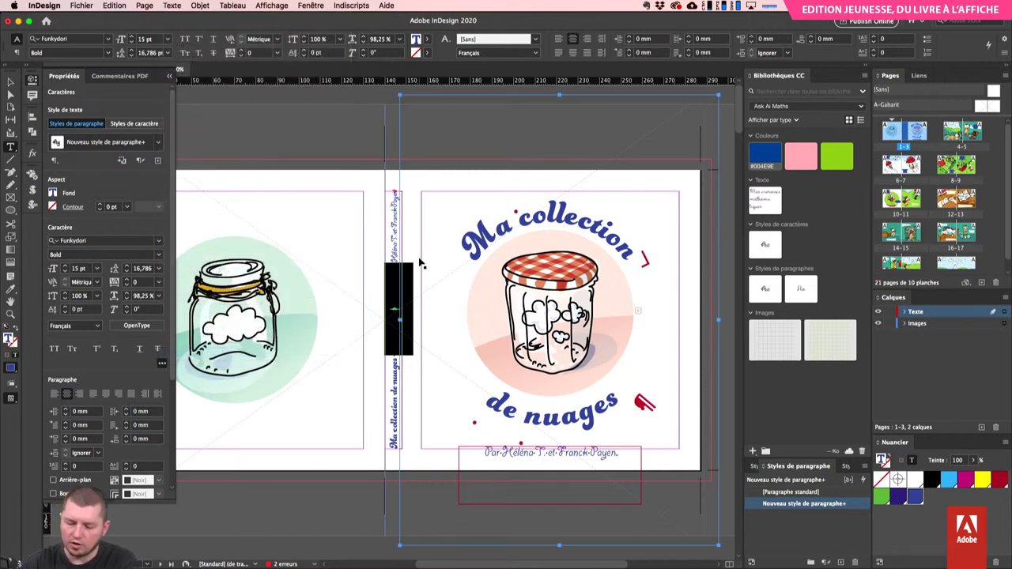
key(super+equal)
key(super+equal)
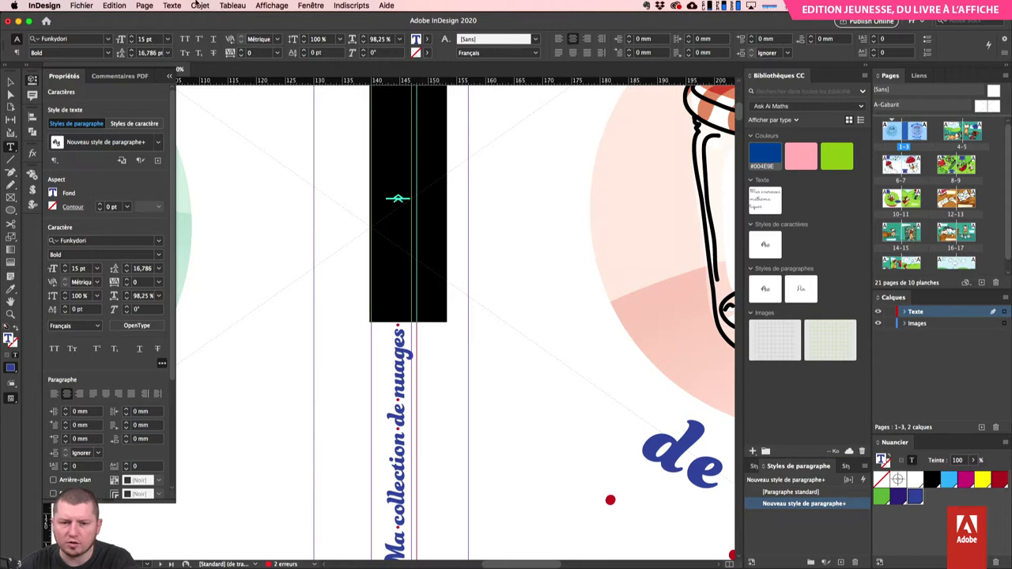
click(199, 6)
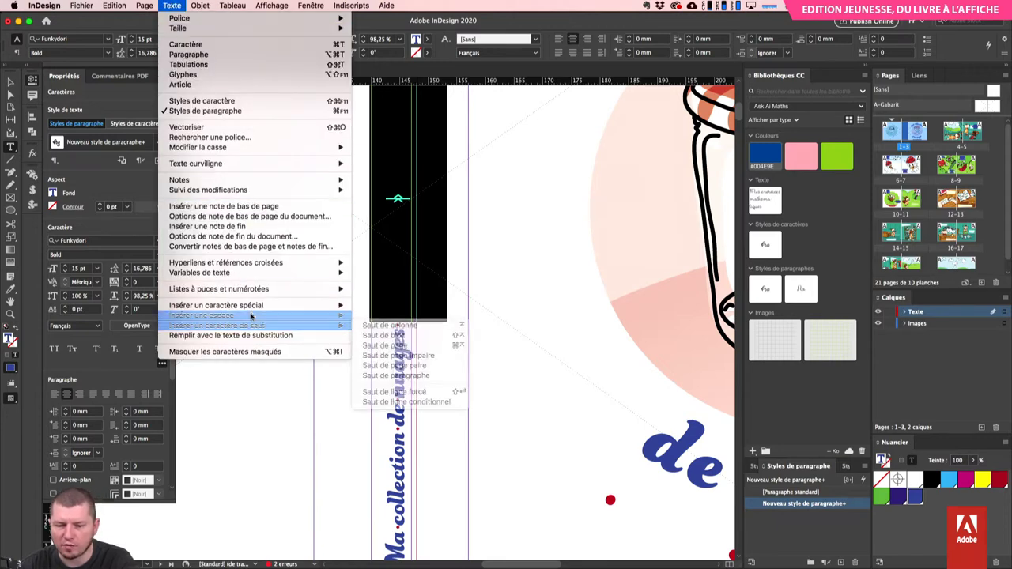
mouse_move(253, 308)
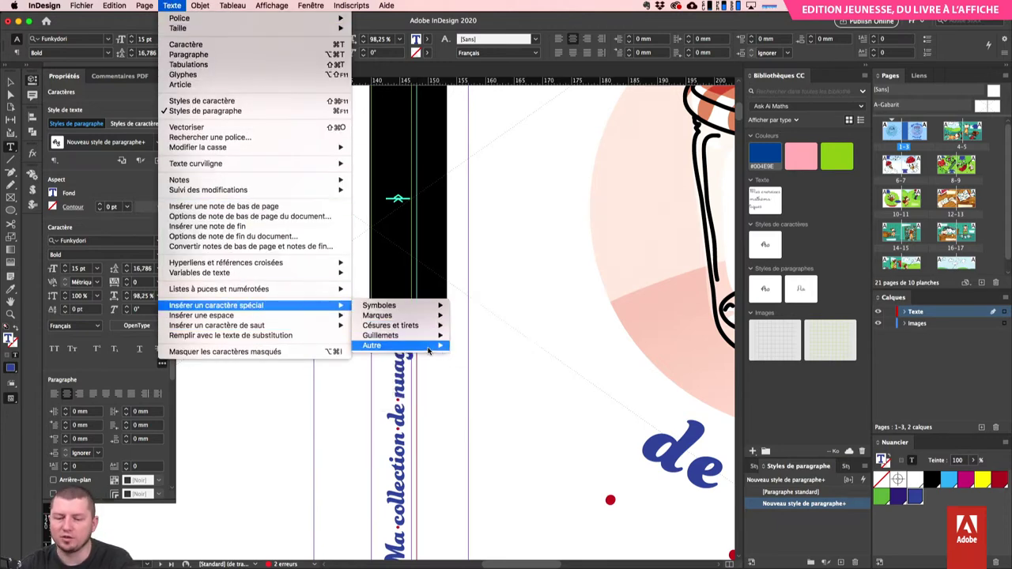
mouse_move(423, 345)
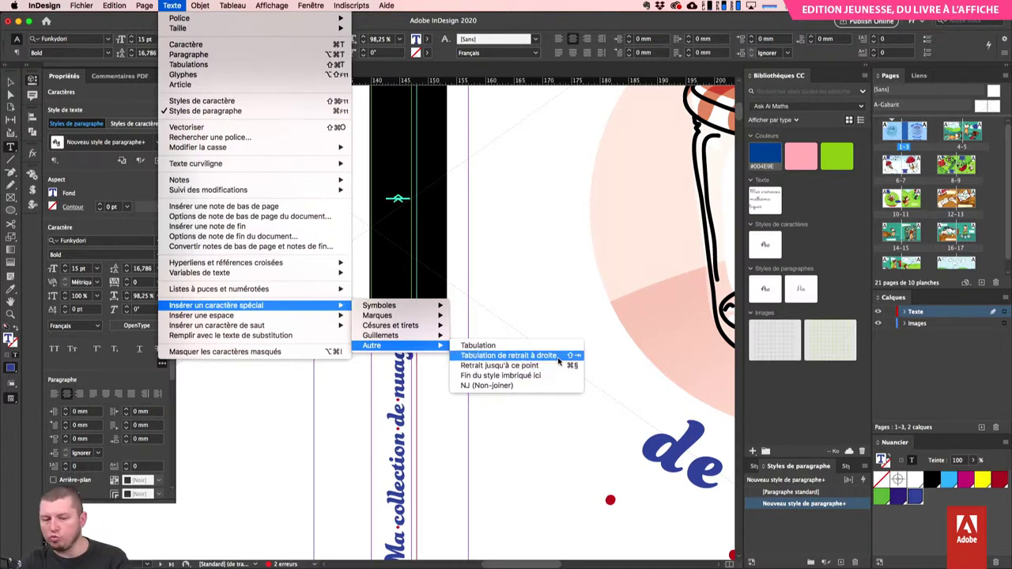
click(345, 416)
- Preview the whole cover spread without guides or hidden characters, and return to the normal view
key(super+minus)
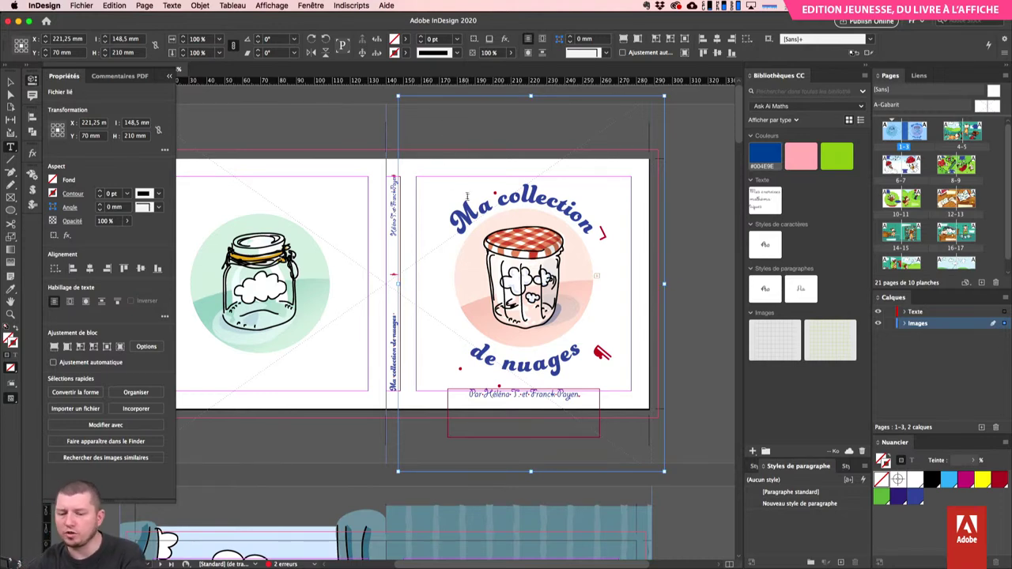
click(703, 151)
key(w)
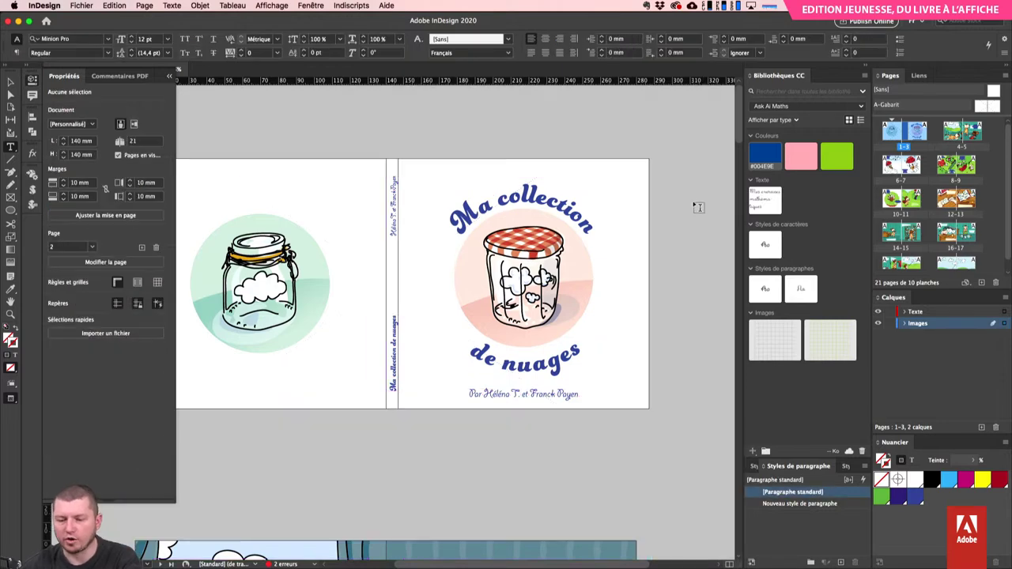
key(w)
- Open the front-cover title in the story editor, delete the leftover "vv" line after "de nuages", and return to the layout
click(584, 357)
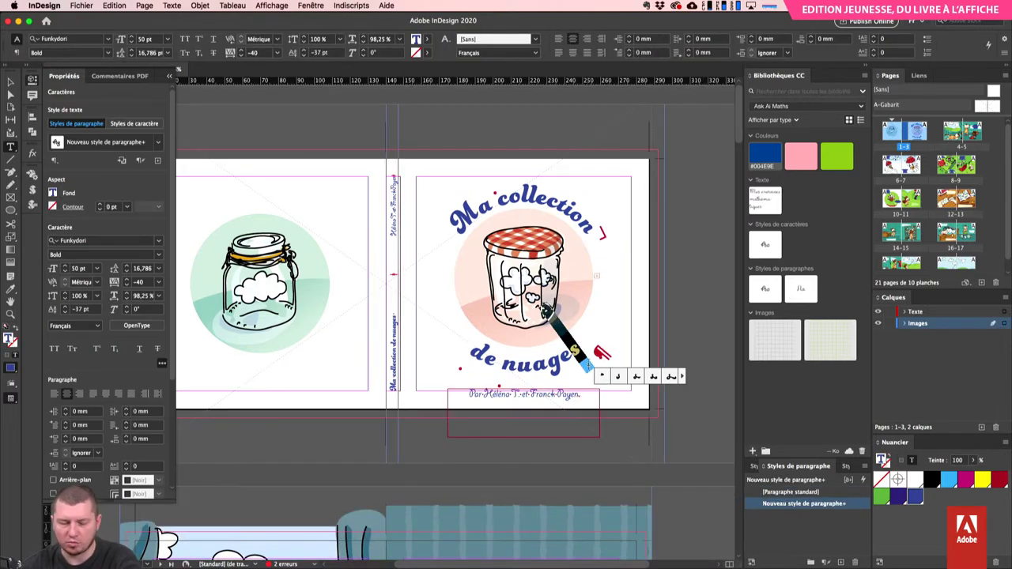
key(super+y)
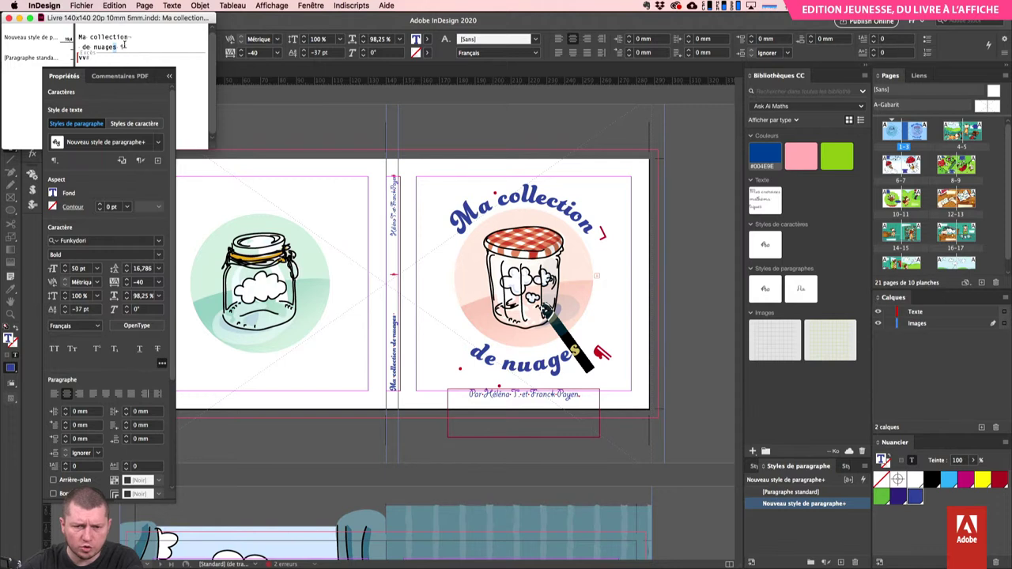
key(super+a)
key(super+alt+1)
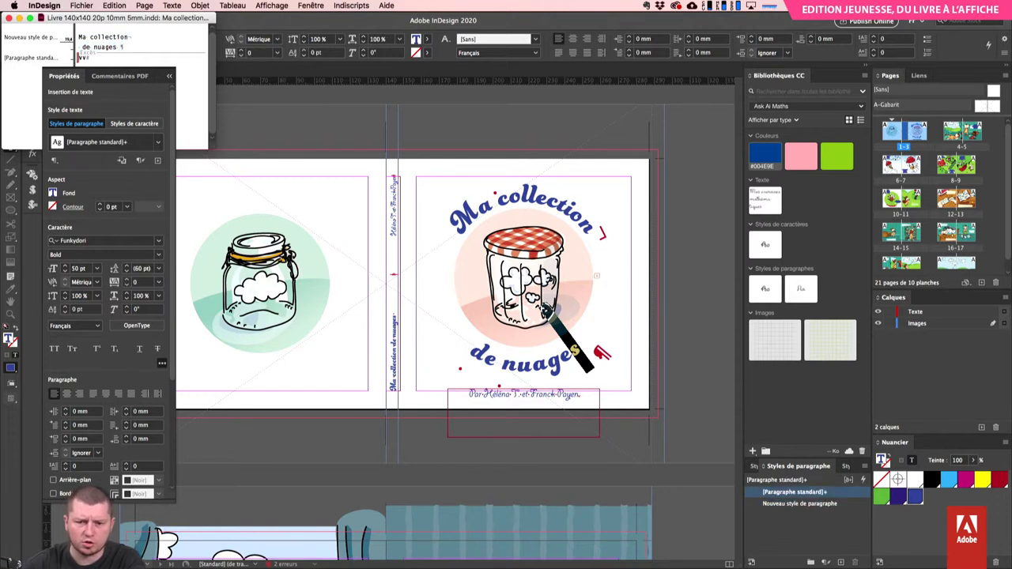
key(super+alt+2)
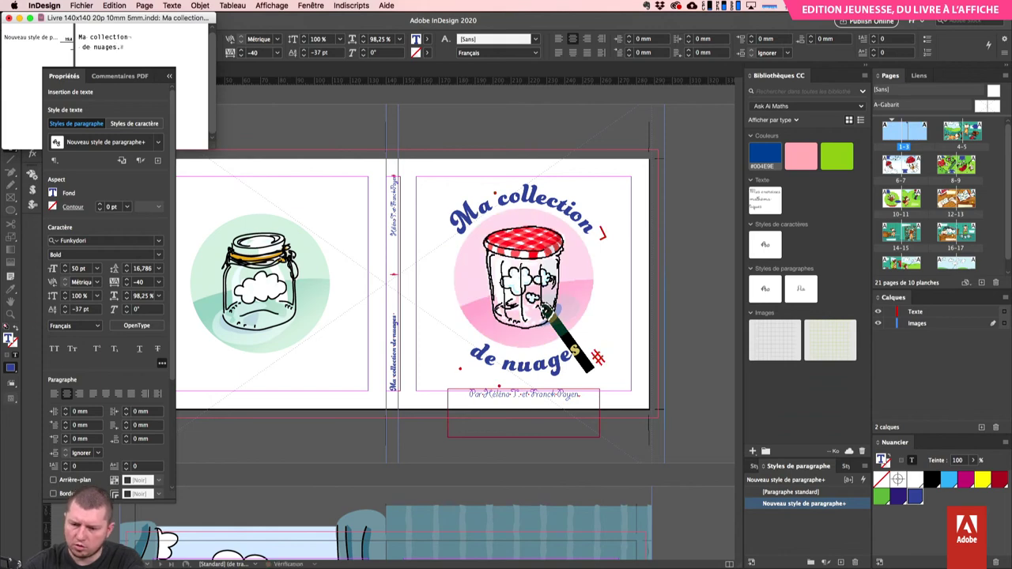
click(677, 147)
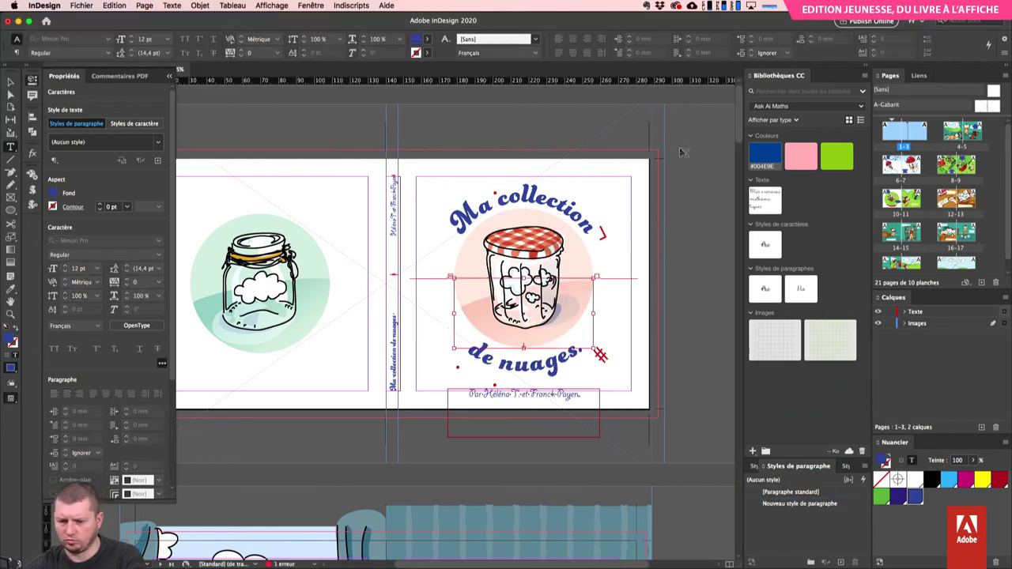
- Switch the cover to preview mode and remove the full stop after "nuages" in the curved front-cover title
key(w)
click(397, 95)
click(686, 148)
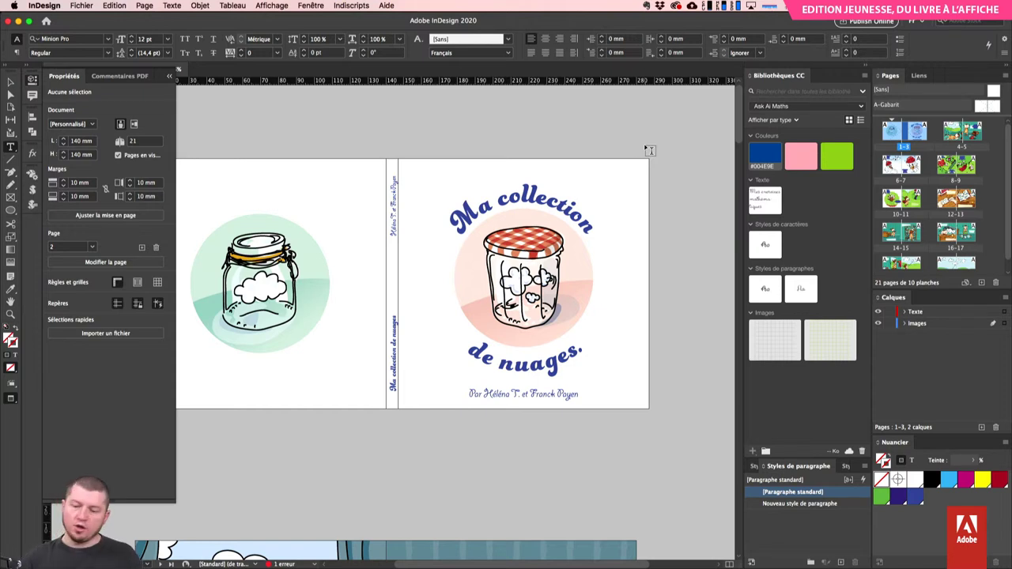
click(580, 348)
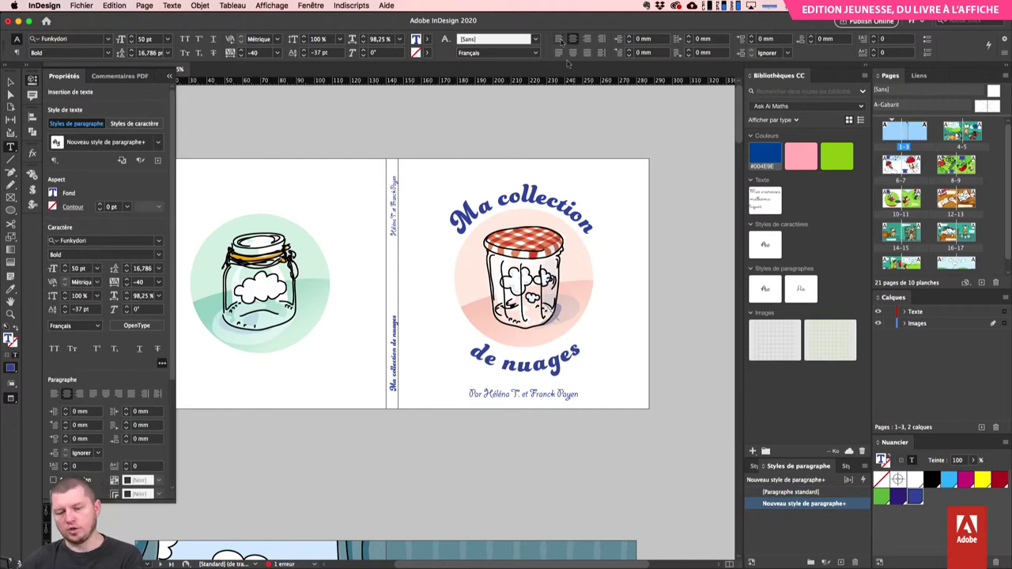
click(702, 174)
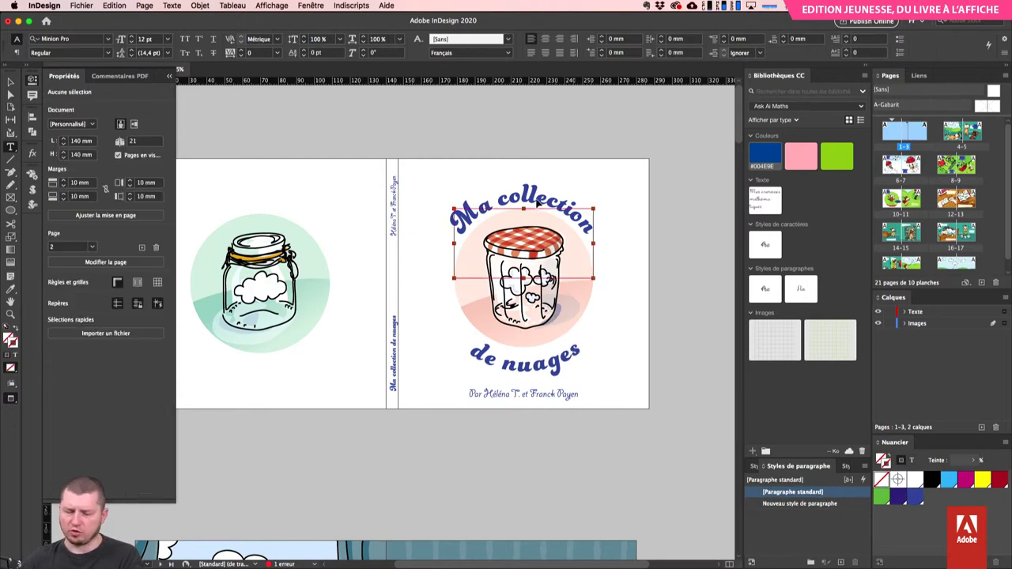
key(p)
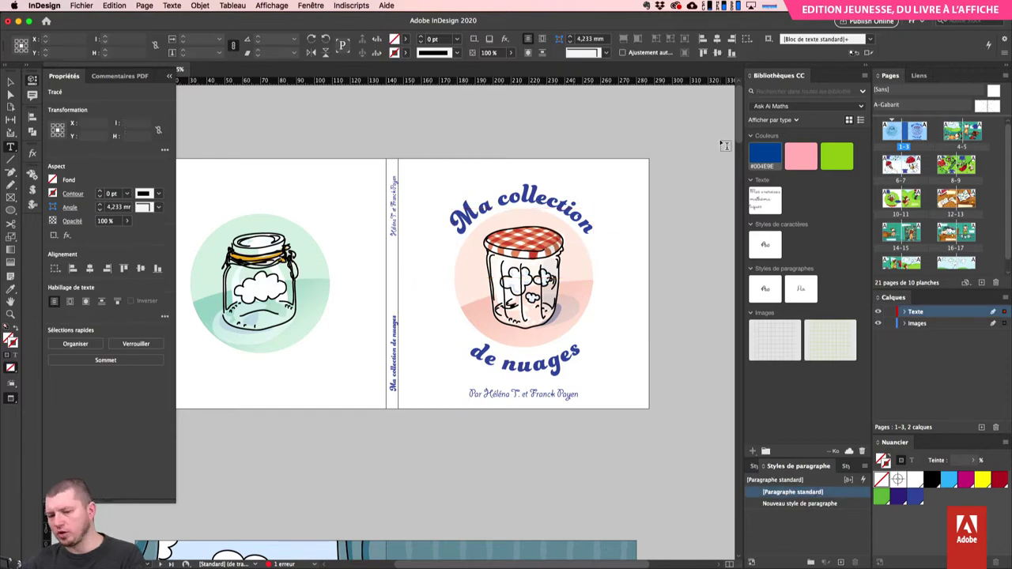
click(725, 146)
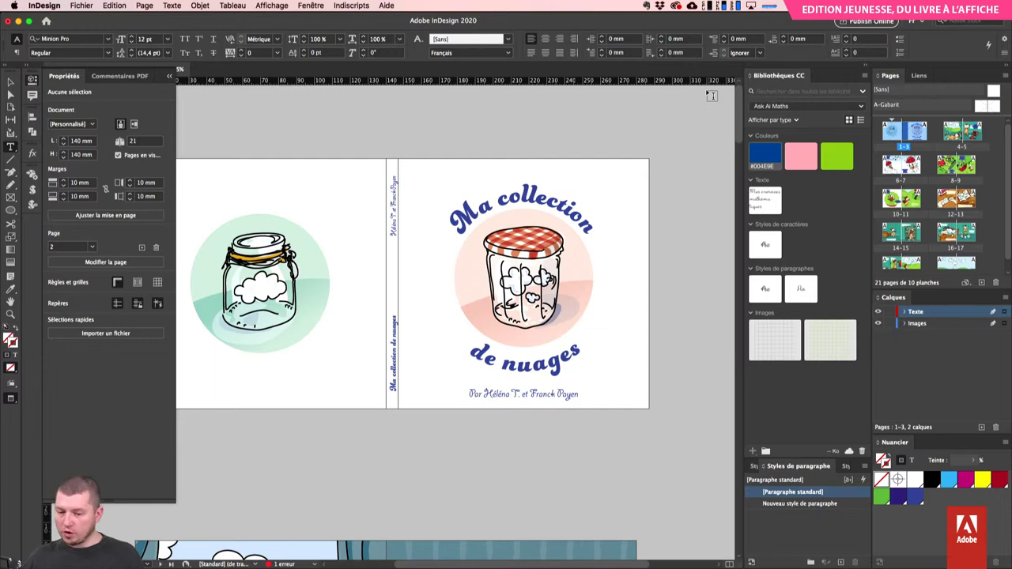
- Review the illustrated spreads throughout the book, checking the text placement, and return to the front cover
key(super+minus)
key(super+minus)
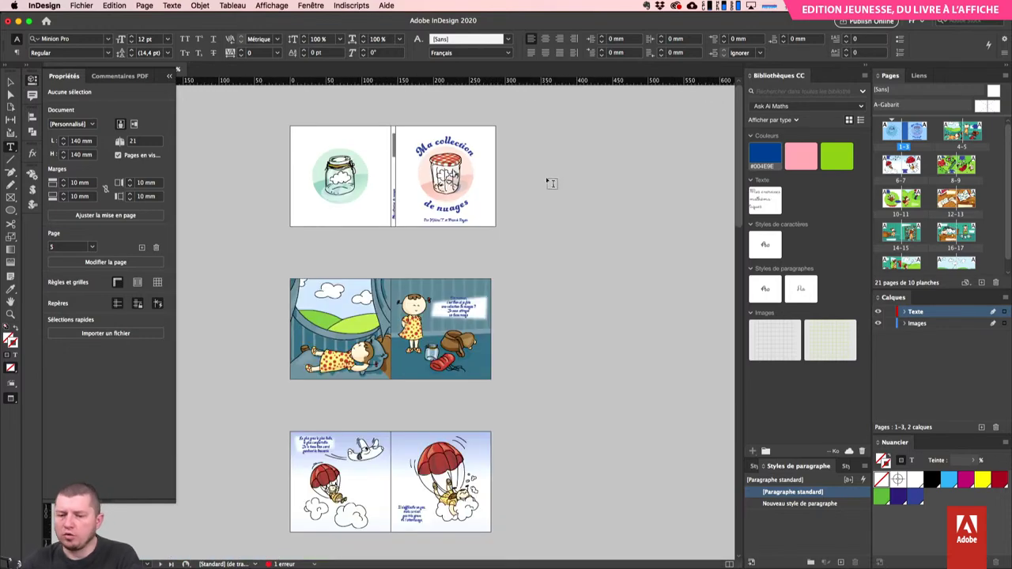
scroll(553, 282, down, 10)
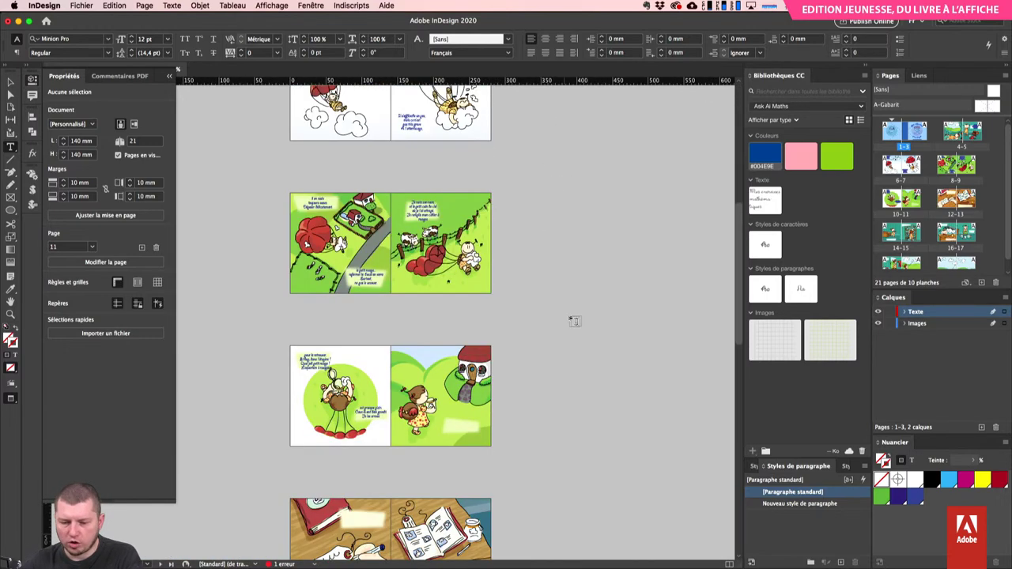
scroll(554, 253, down, 8)
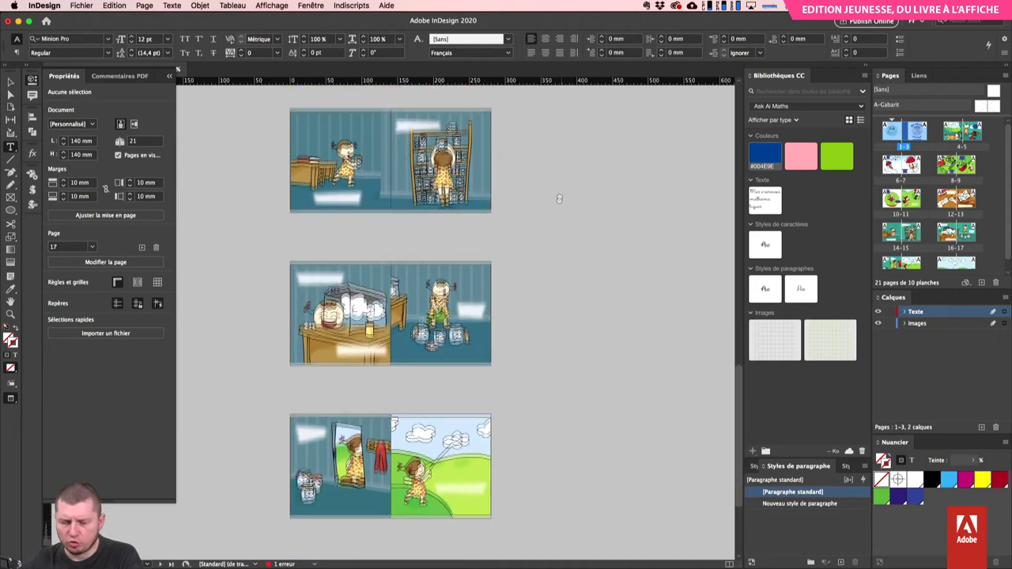
scroll(577, 233, up, 1)
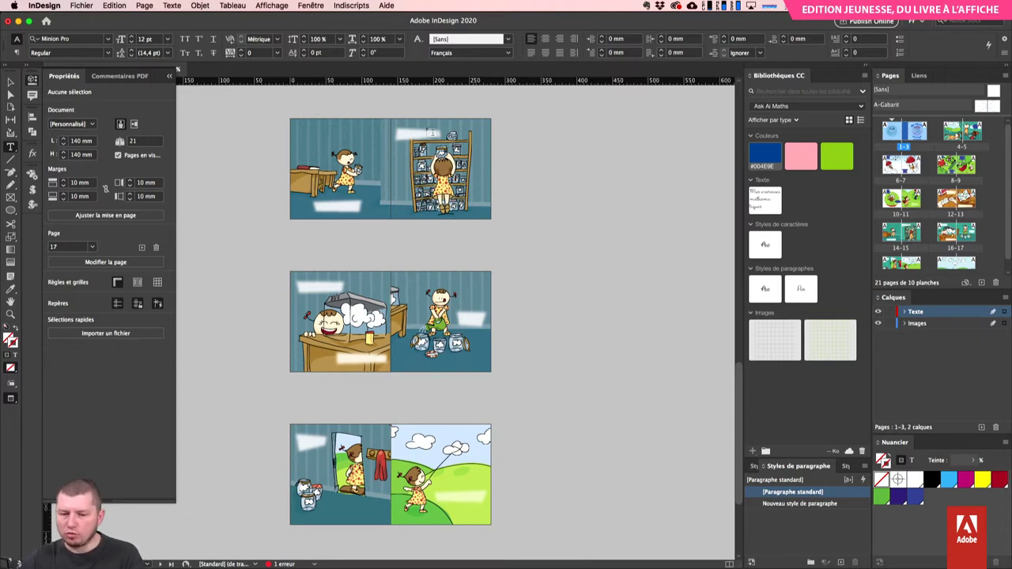
scroll(549, 147, up, 8)
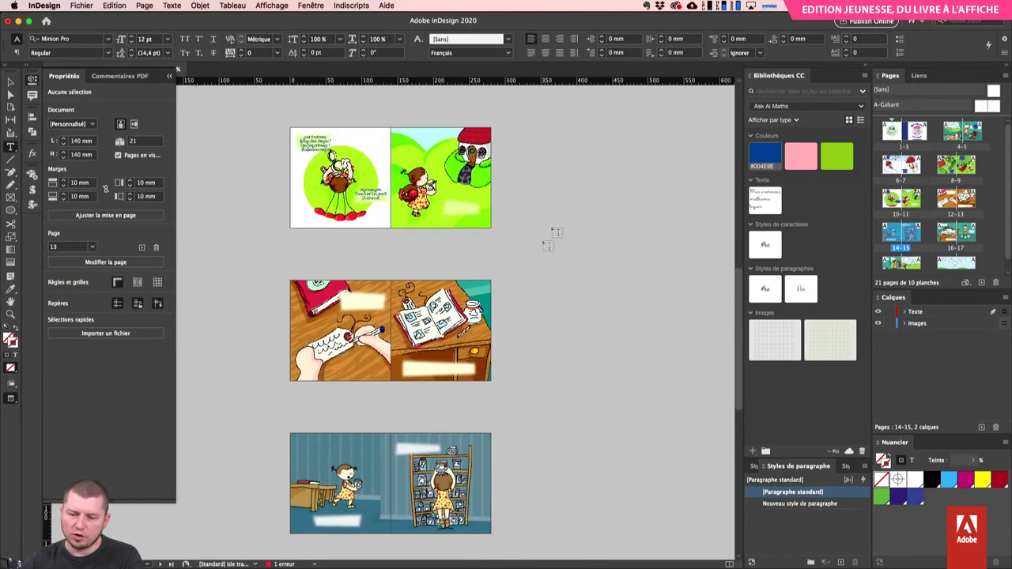
scroll(582, 264, up, 15)
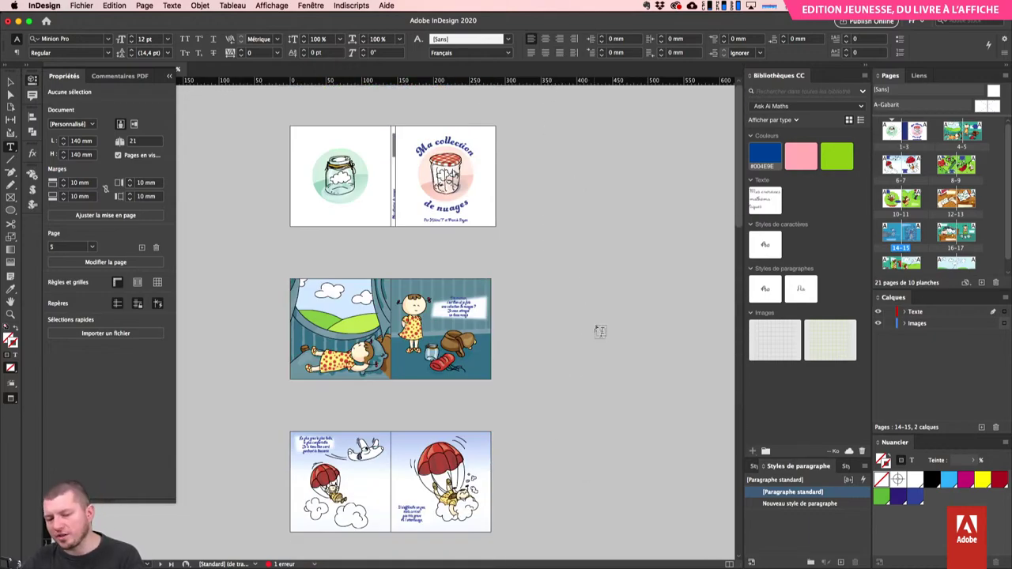
scroll(548, 284, up, 5)
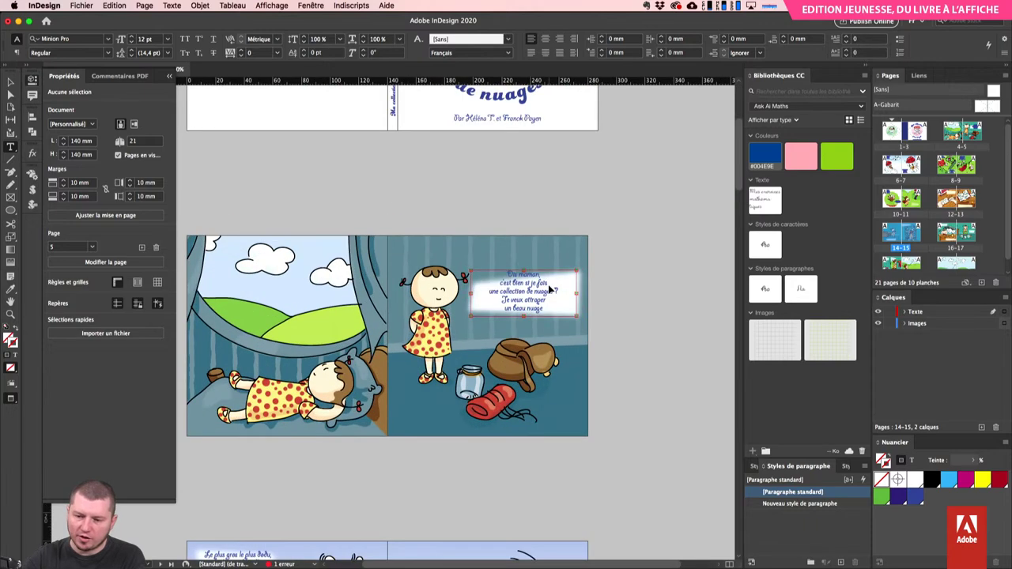
scroll(535, 169, up, 5)
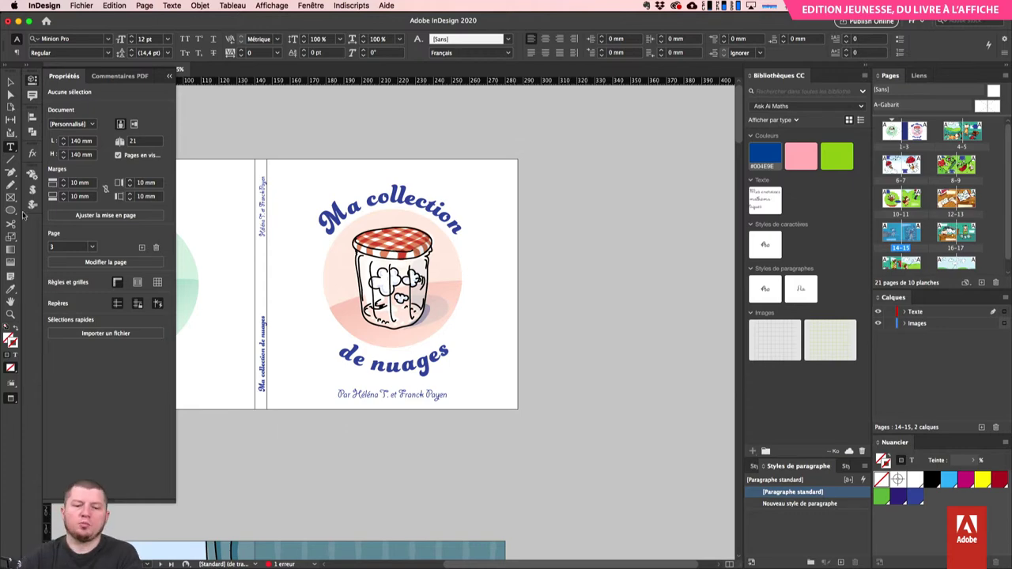
- Draw a frame about 17.3 × 11.3 mm across the top of the spine and fill it with the library blue #004E9E
key(f)
drag(245, 149, 277, 168)
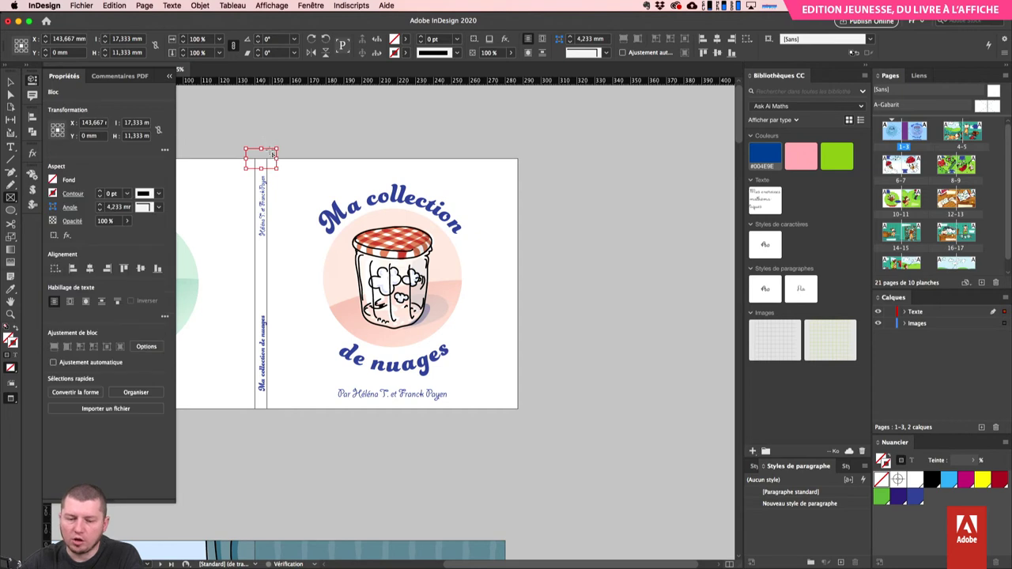
key(comma)
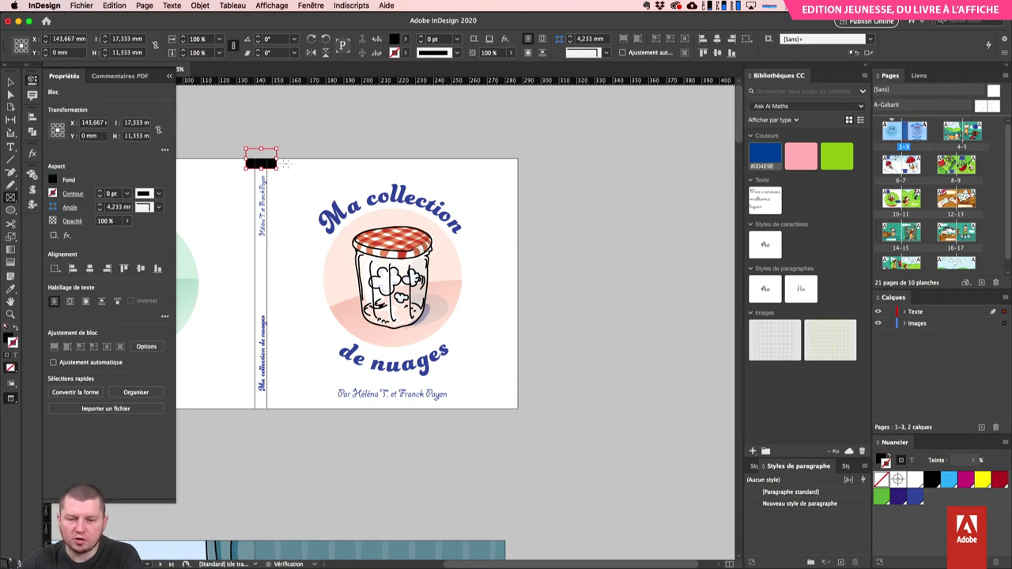
click(765, 155)
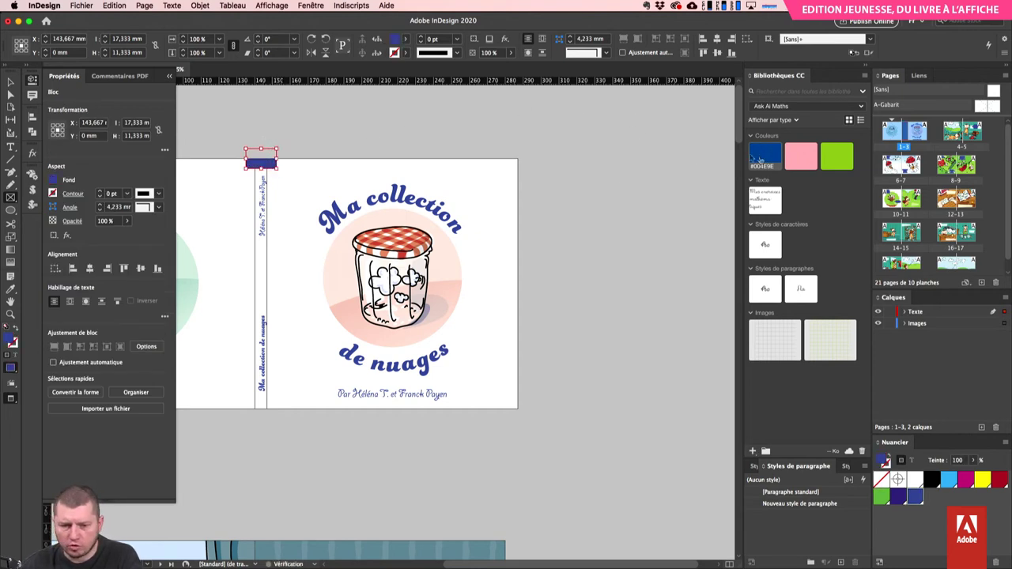
- Centre the blue block horizontally on the spine and trim its height to about 10.7 mm from its upper edge
click(593, 195)
key(super+equal)
key(super+equal)
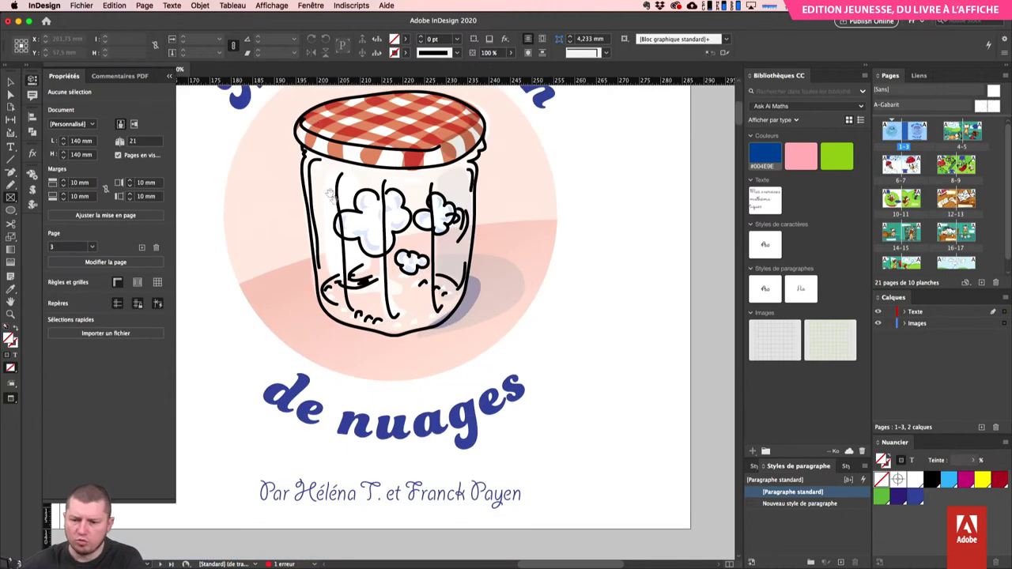
scroll(432, 253, left, 5)
scroll(431, 253, up, 5)
key(v)
drag(411, 226, 423, 239)
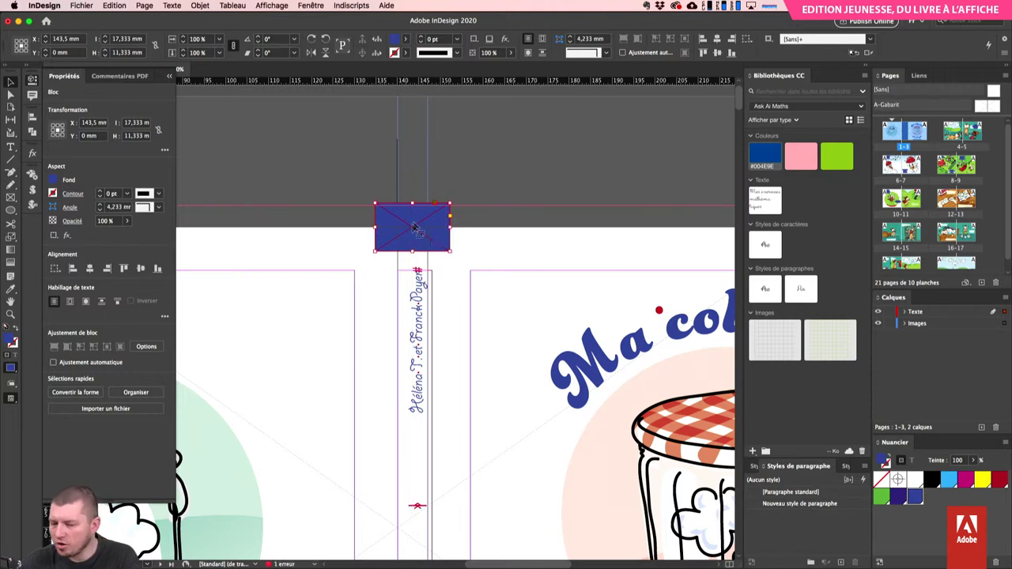
drag(412, 204, 411, 208)
- Duplicate the blue block straight down to the bottom end of the spine and show the cover in preview mode
click(497, 111)
key(super+minus)
key(super+minus)
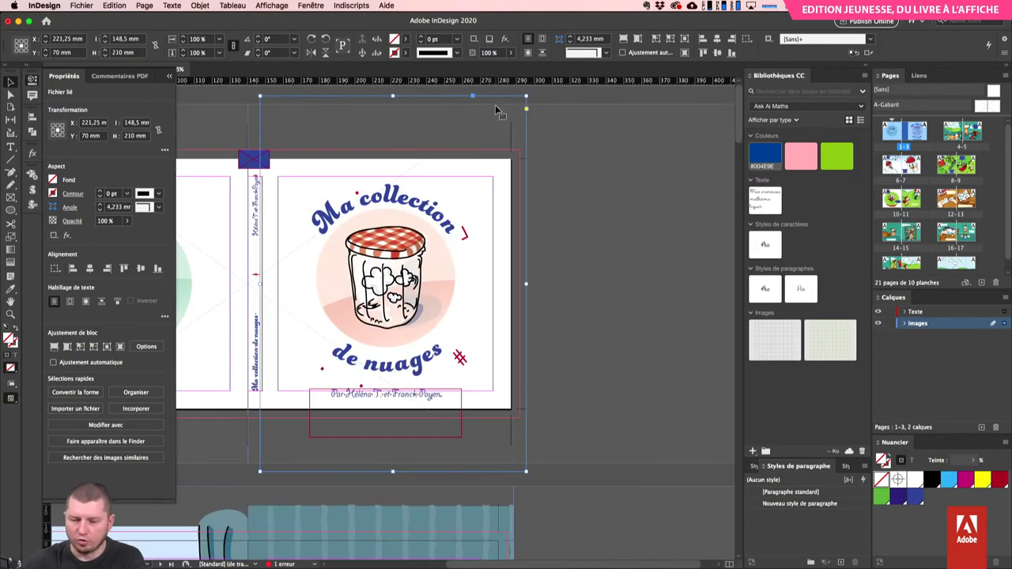
drag(263, 164, 254, 411)
click(289, 441)
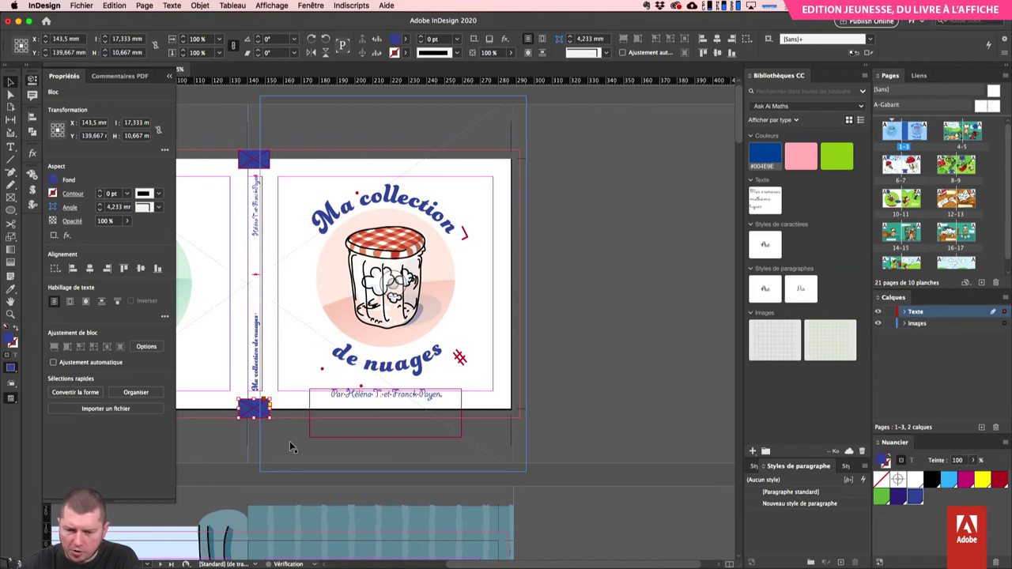
key(w)
click(572, 268)
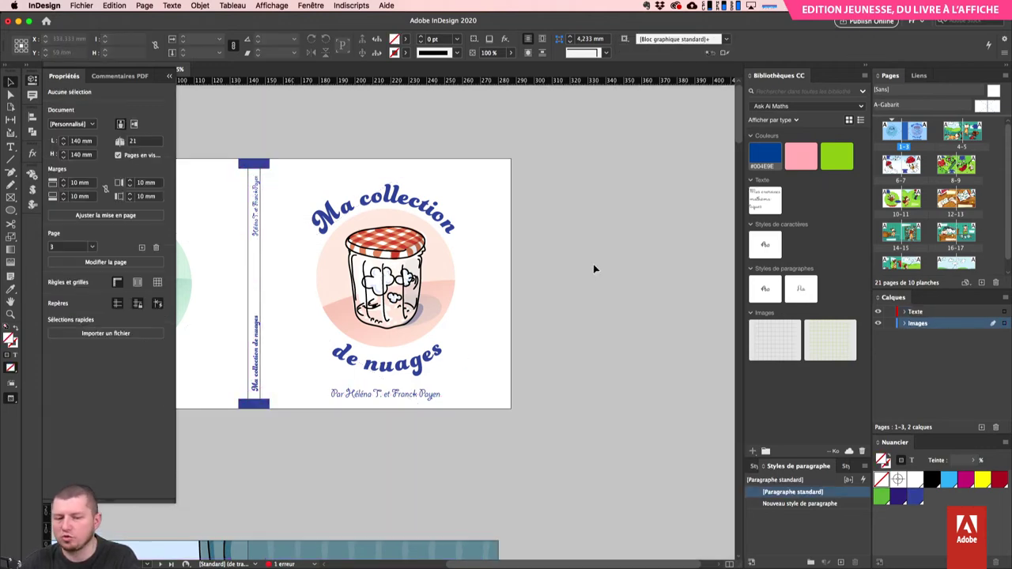
- Lock the Images layer so that only the text objects on the front cover can be selected
click(256, 163)
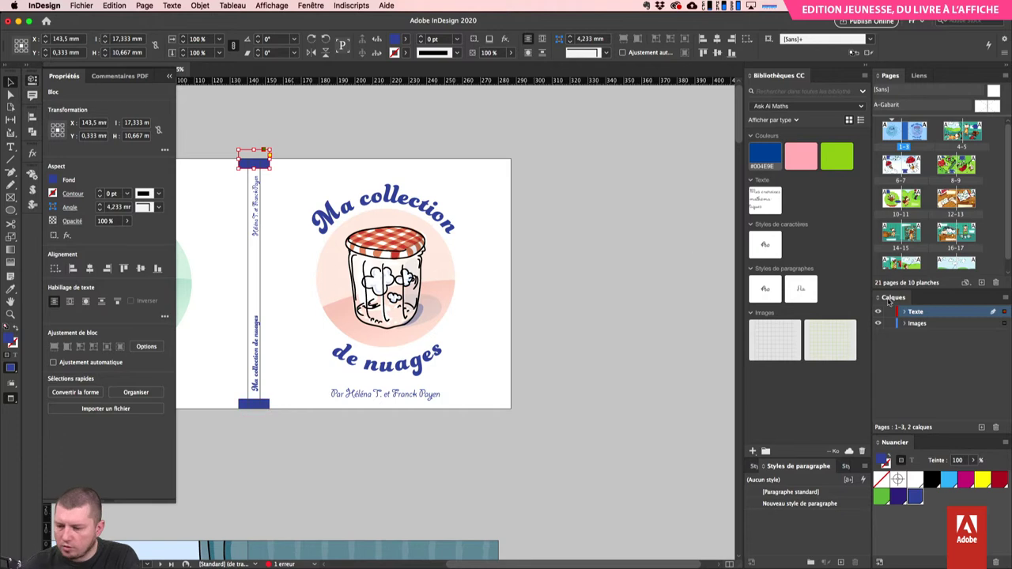
click(890, 324)
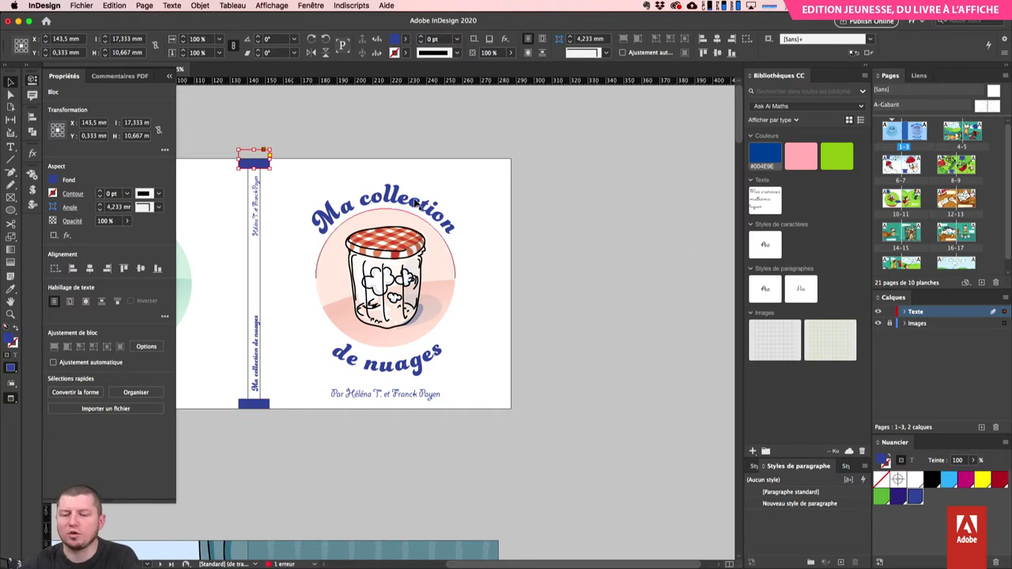
drag(553, 152, 276, 467)
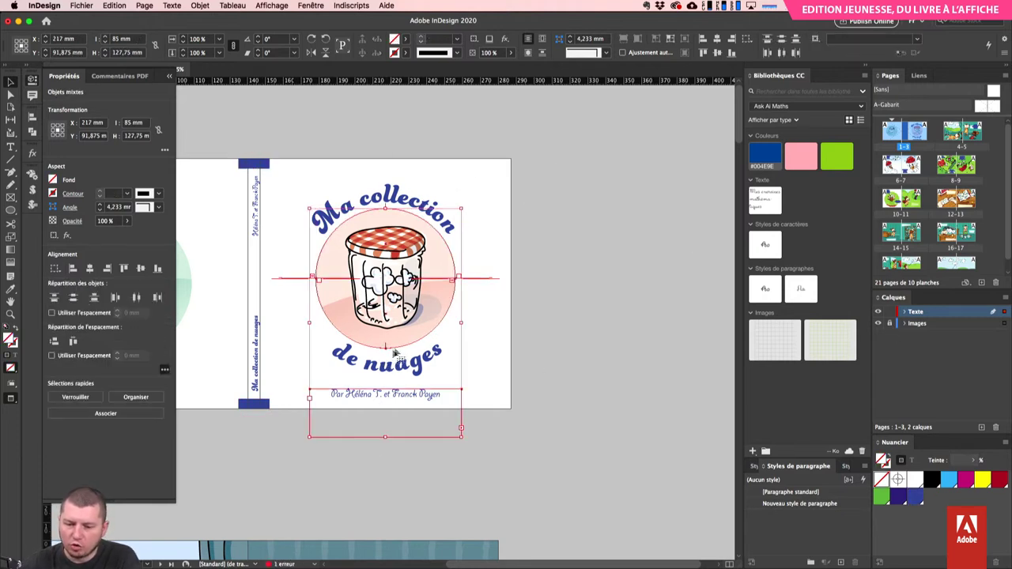
click(564, 183)
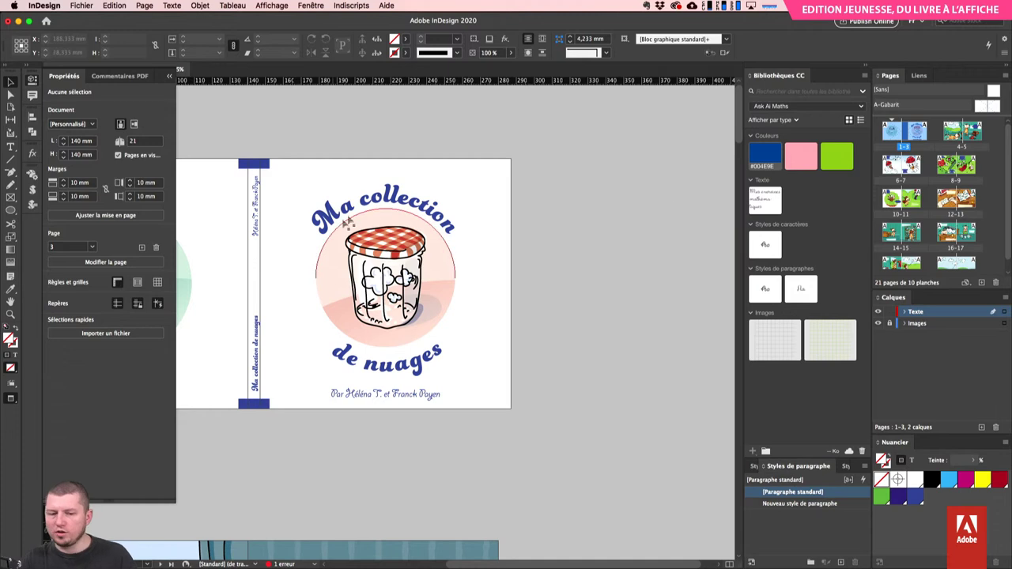
- Place a copy of the spine's upper blue block on the front cover, up and to the left of the title
key(u)
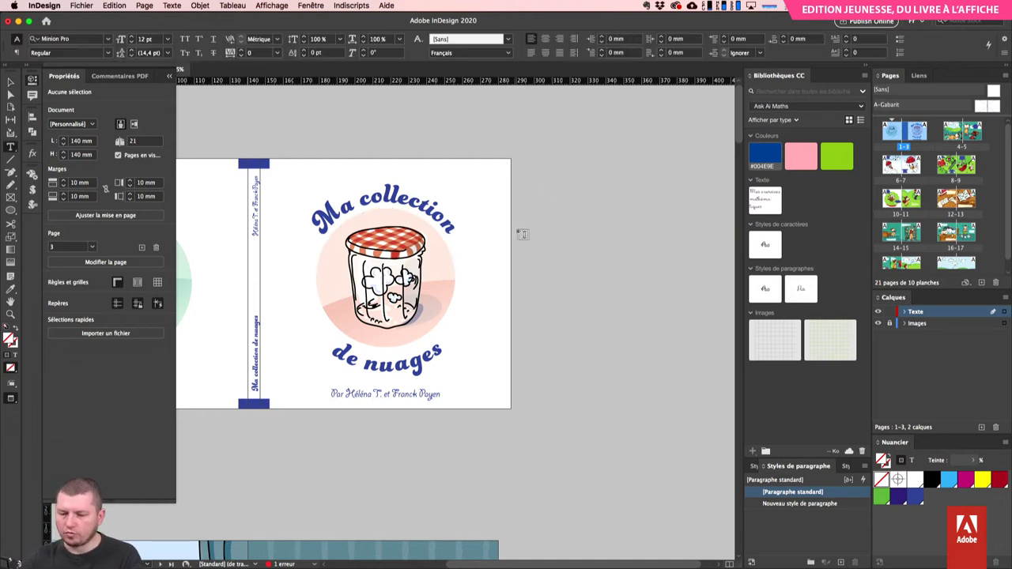
key(v)
drag(339, 197, 319, 201)
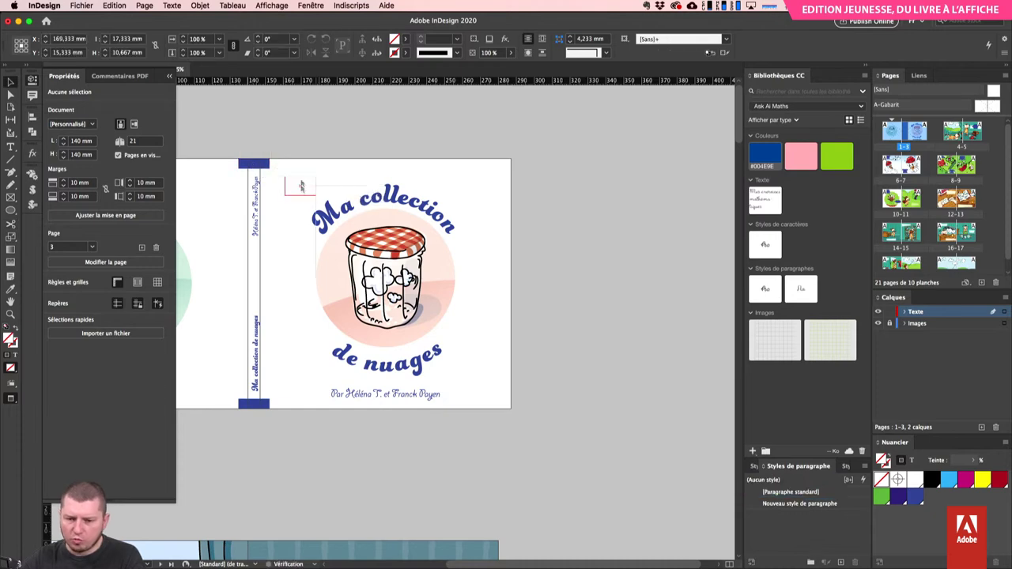
- Create a text frame about 8.9 × 8.3 mm above the copied block, enter "FP" and apply the library's Giddyup Std paragraph style
key(super+equal)
key(t)
click(364, 264)
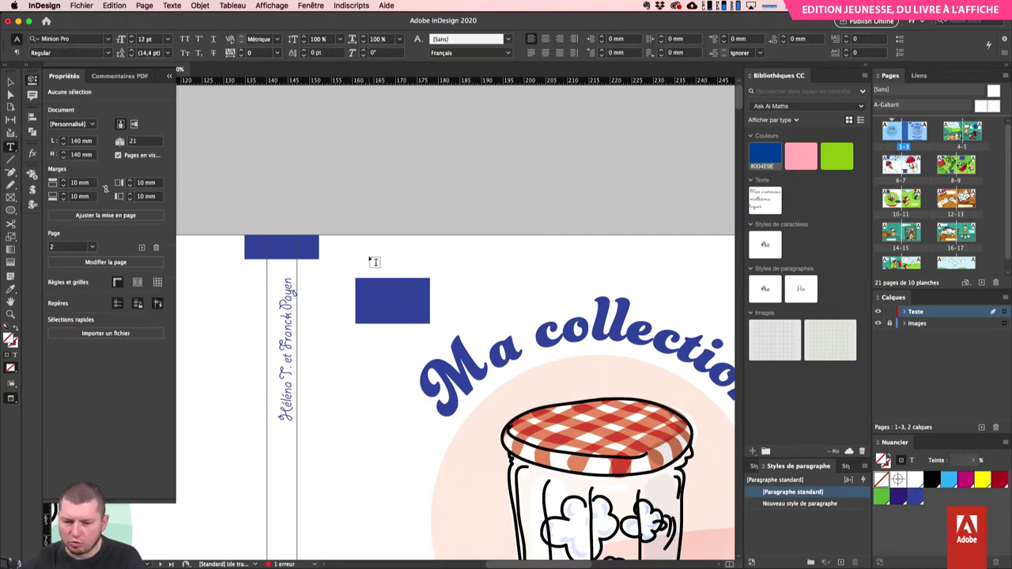
drag(373, 245, 417, 293)
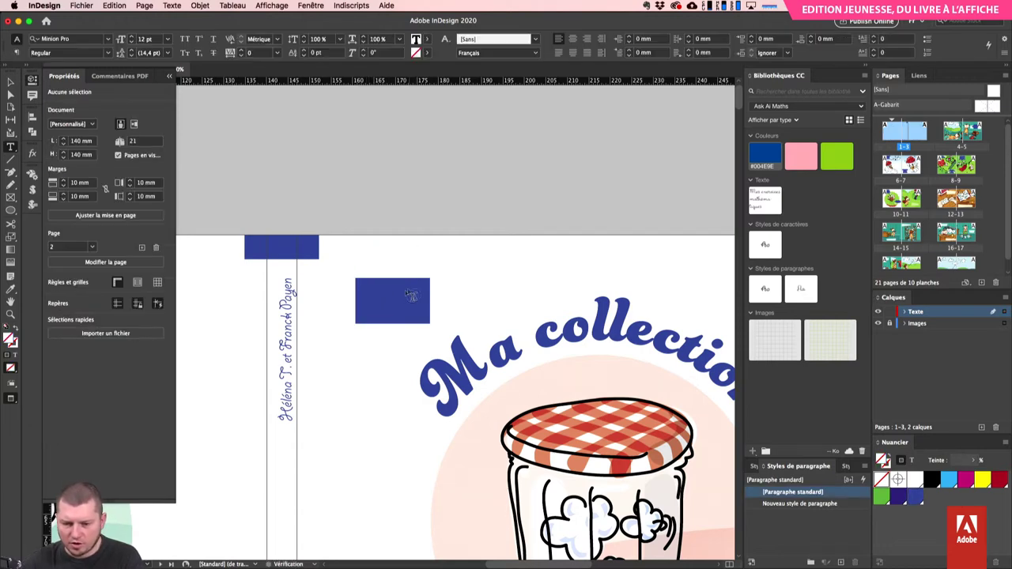
text(FP)
key(Escape)
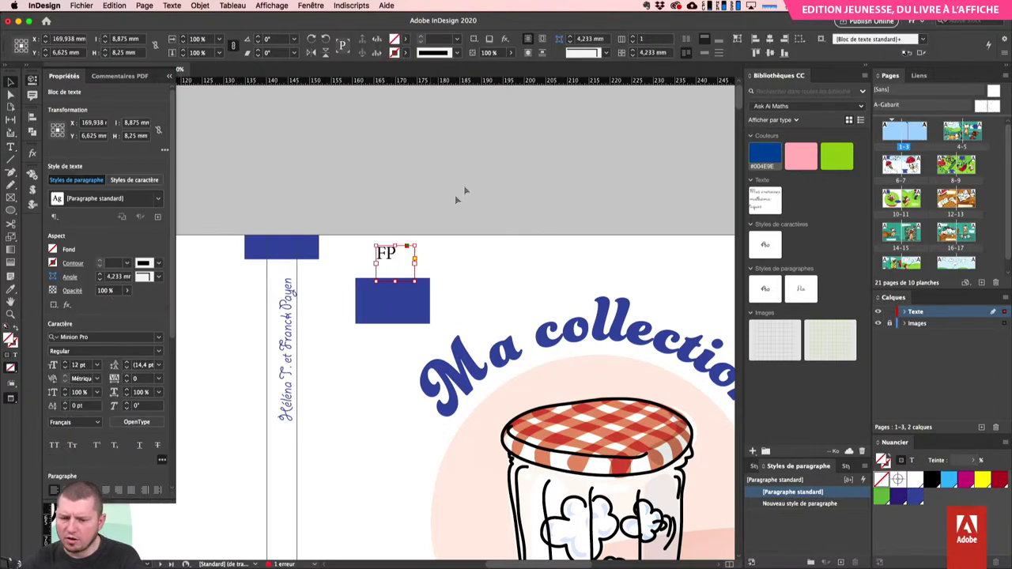
click(763, 288)
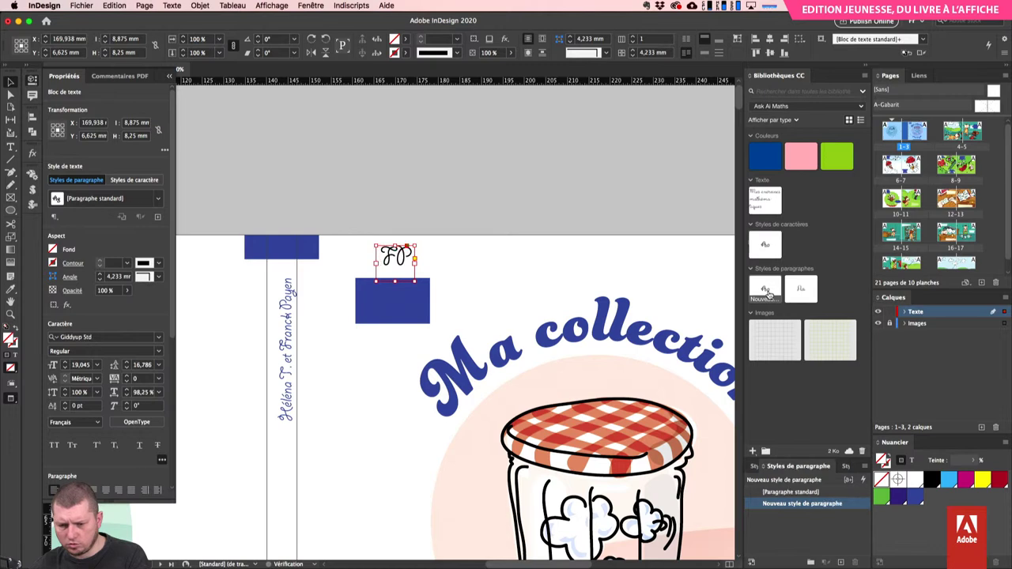
- Move the FP text onto the copied blue block and set its text colour to [Papier]
drag(395, 257, 385, 300)
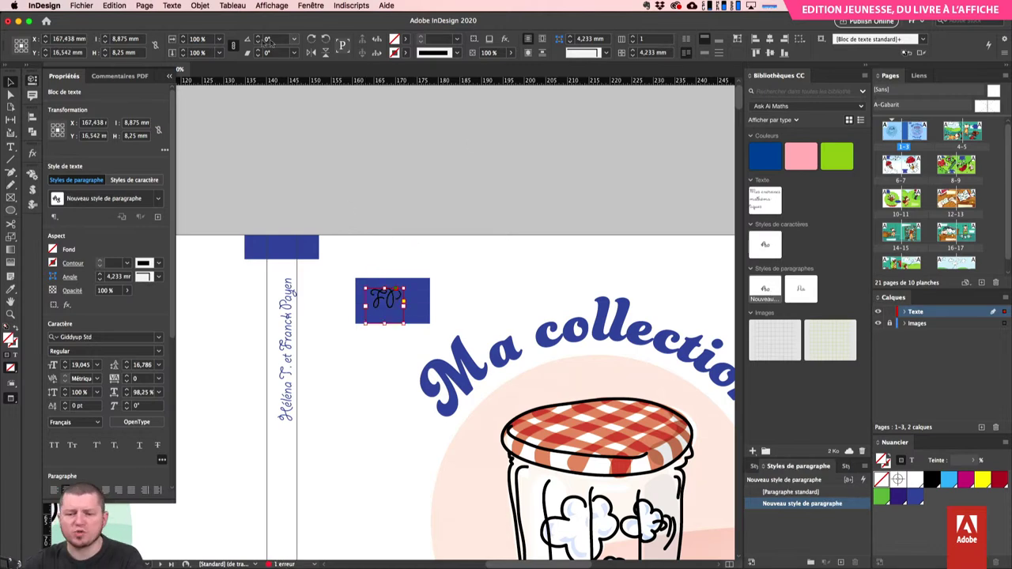
key(t)
click(420, 54)
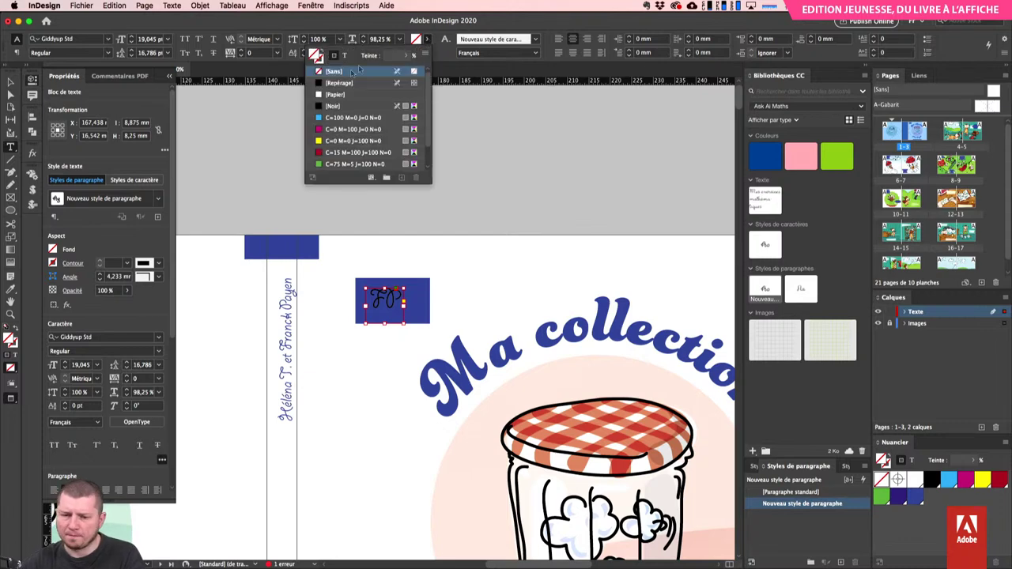
click(338, 94)
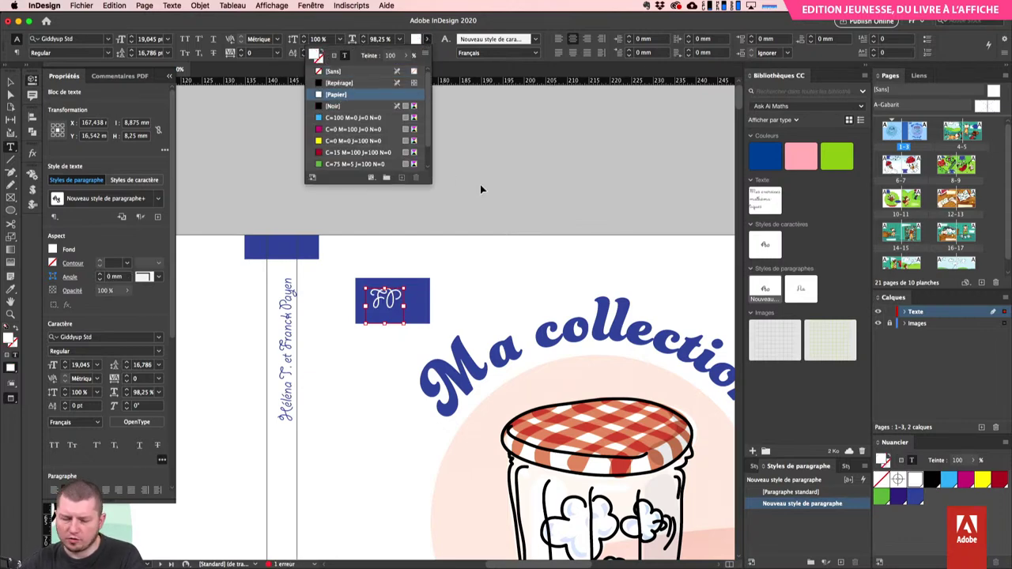
click(481, 190)
- Narrow the blue block behind the FP text from both sides to about 9.8 mm wide
key(v)
drag(419, 295, 408, 288)
key(super+equal)
scroll(409, 289, down, 5)
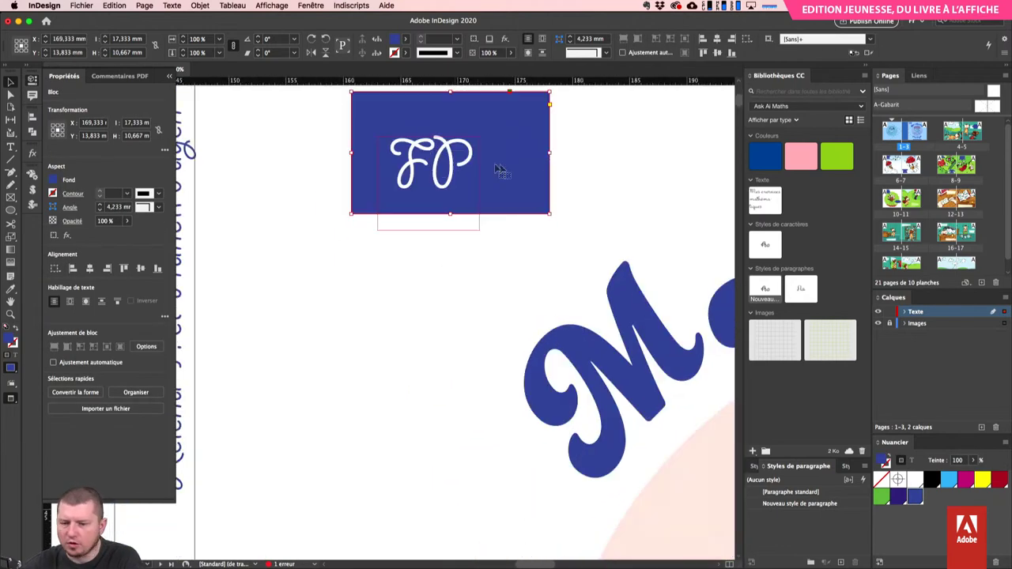
key(a)
scroll(459, 210, up, 3)
scroll(458, 210, right, 2)
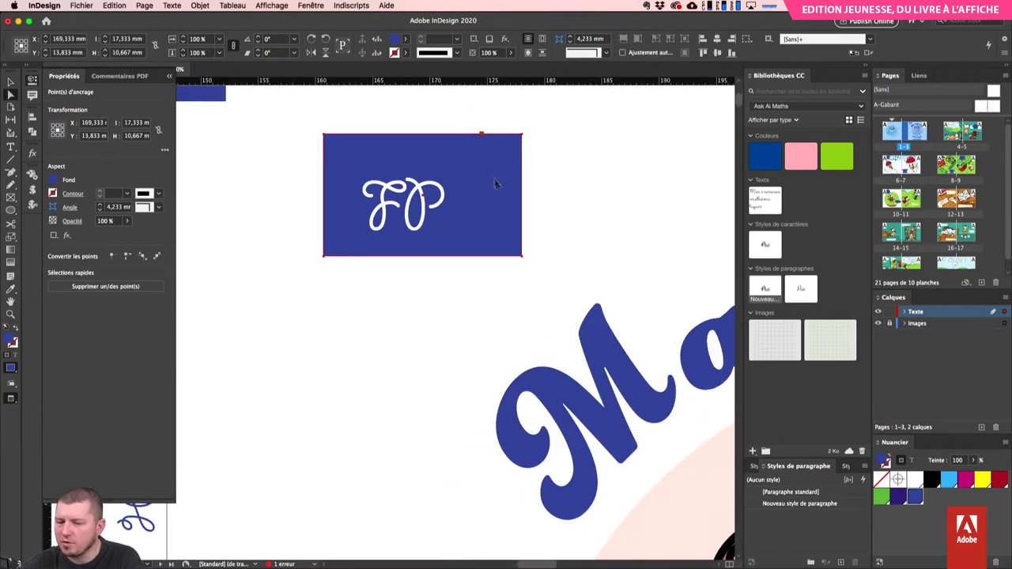
key(v)
drag(523, 196, 459, 196)
drag(324, 197, 347, 197)
- Add an anchor point midway along the block's top and bottom edges and shift both down to form a chevron banner
key(p)
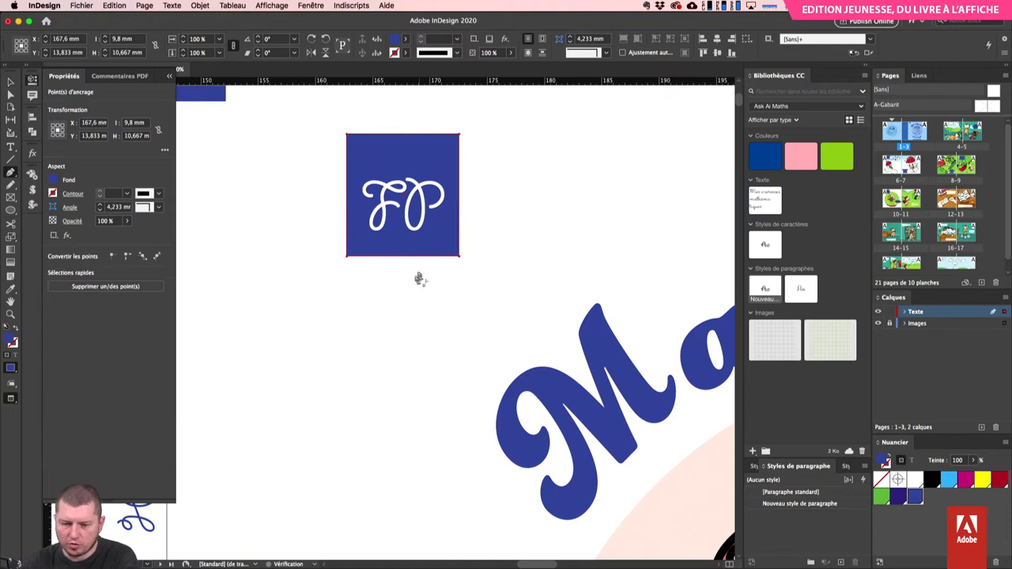
click(403, 257)
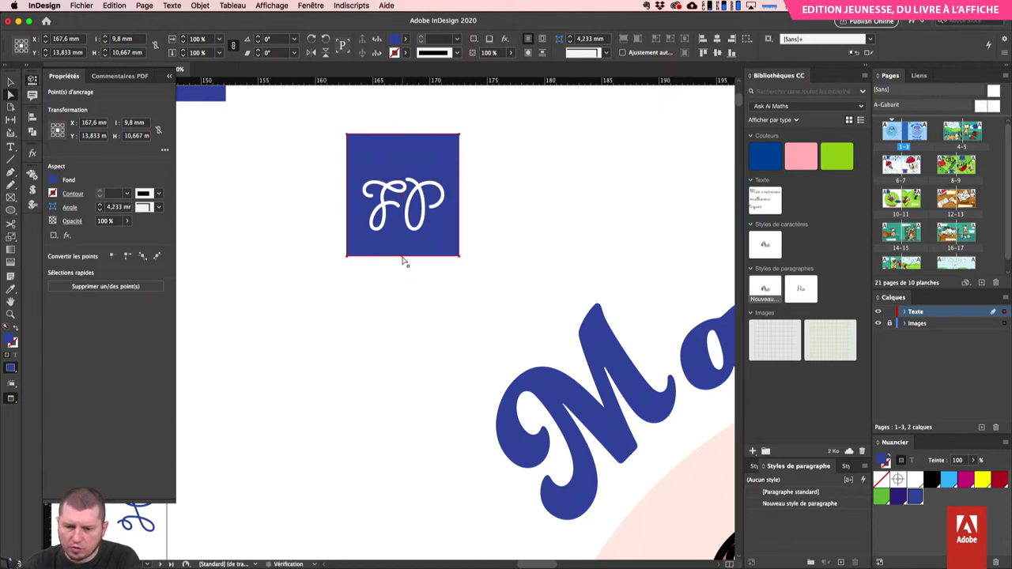
key(a)
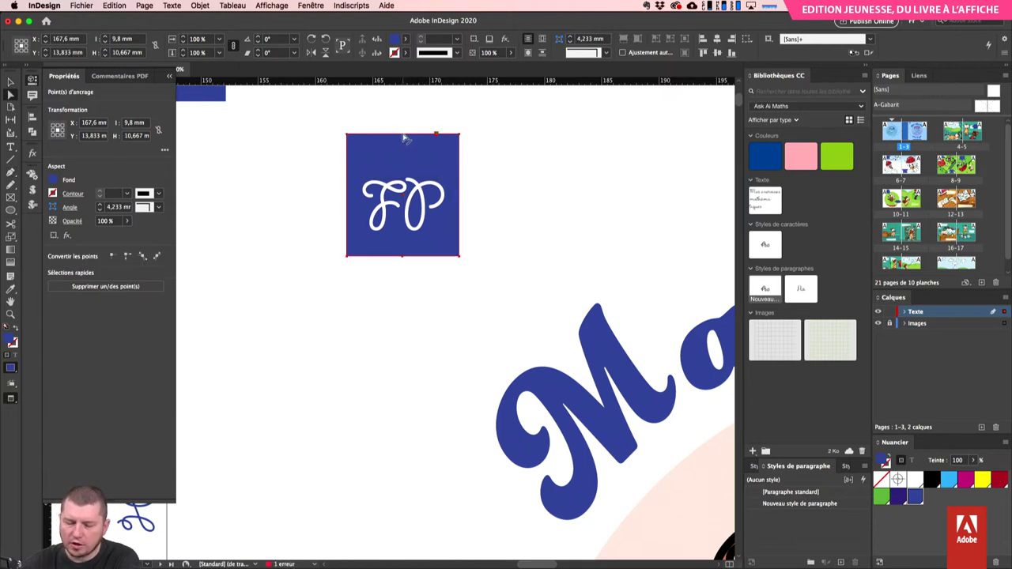
click(406, 186)
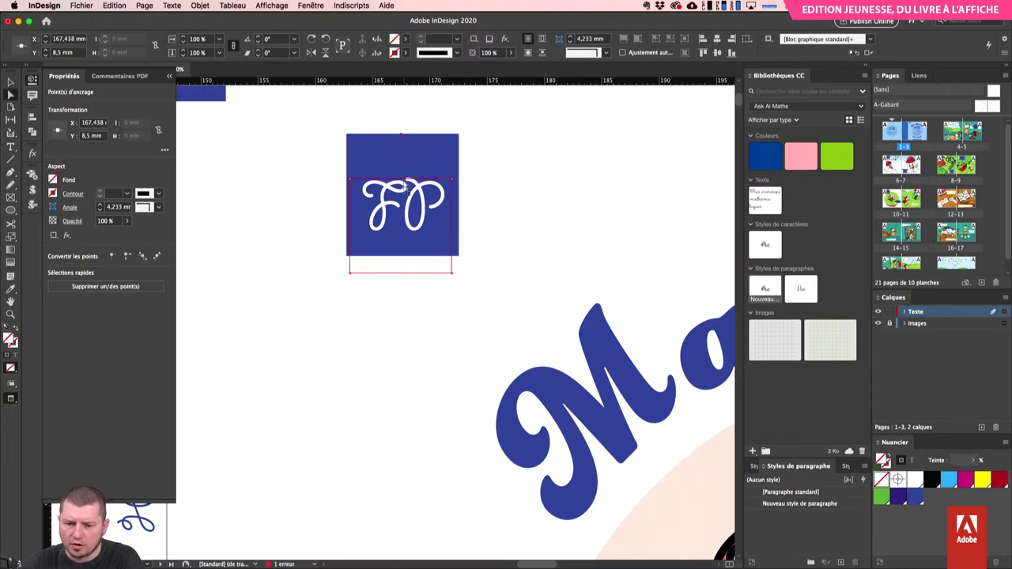
click(400, 144)
key(p)
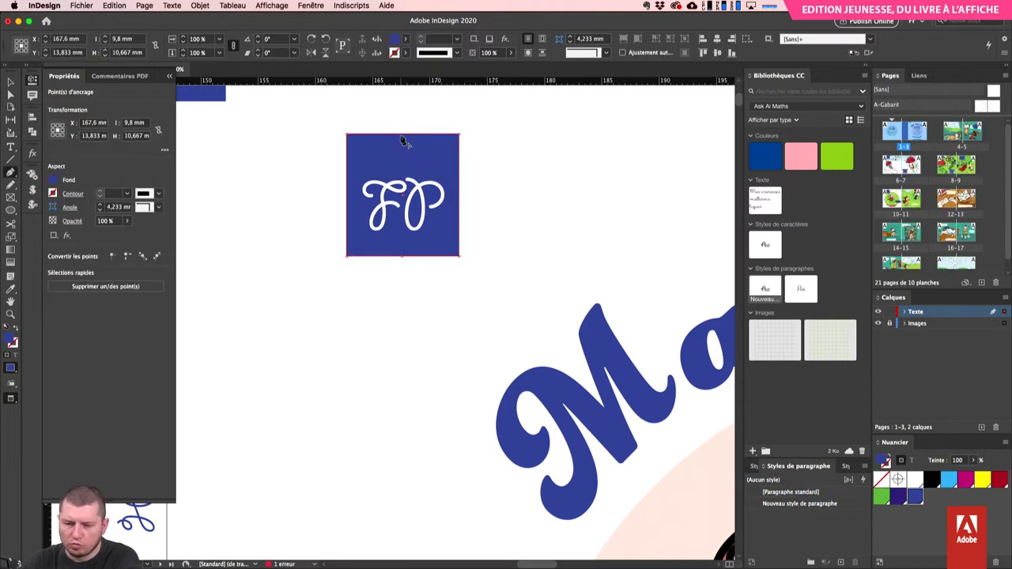
click(401, 134)
key(a)
click(394, 256)
key(shift+Down)
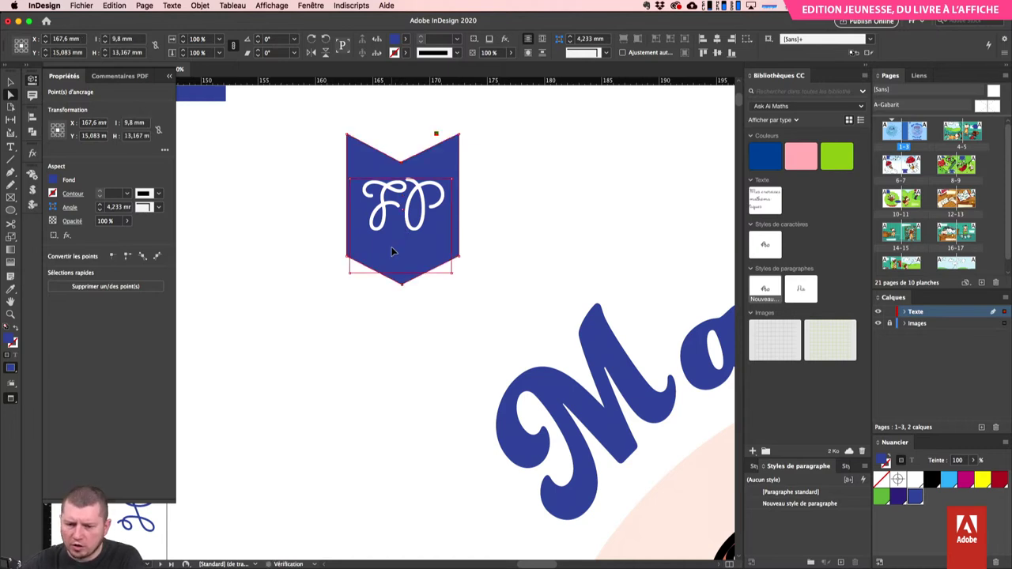
- Change the font of the FP text on the banner to Funkydori Bold
double_click(431, 195)
key(super+a)
key(Escape)
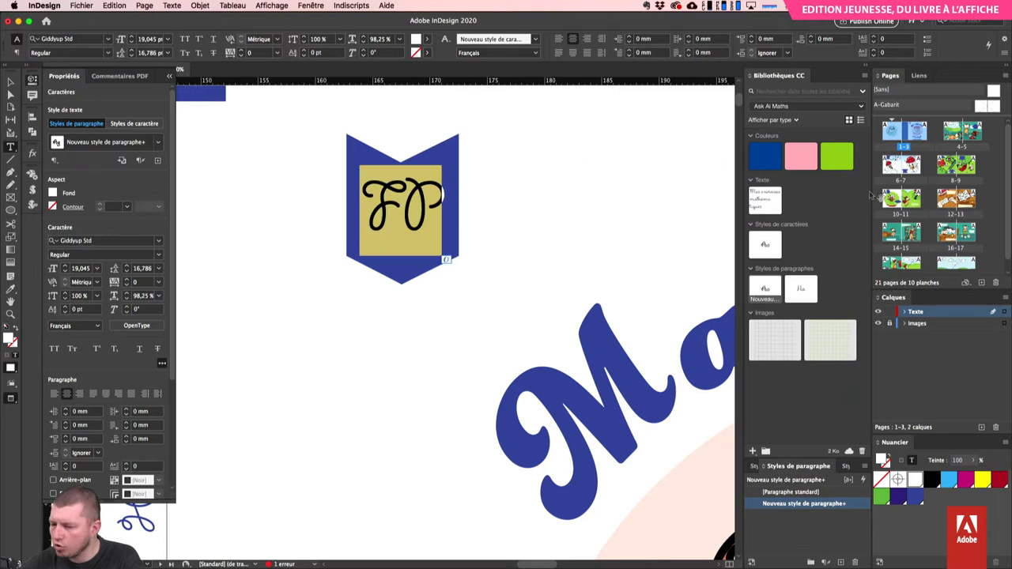
click(158, 243)
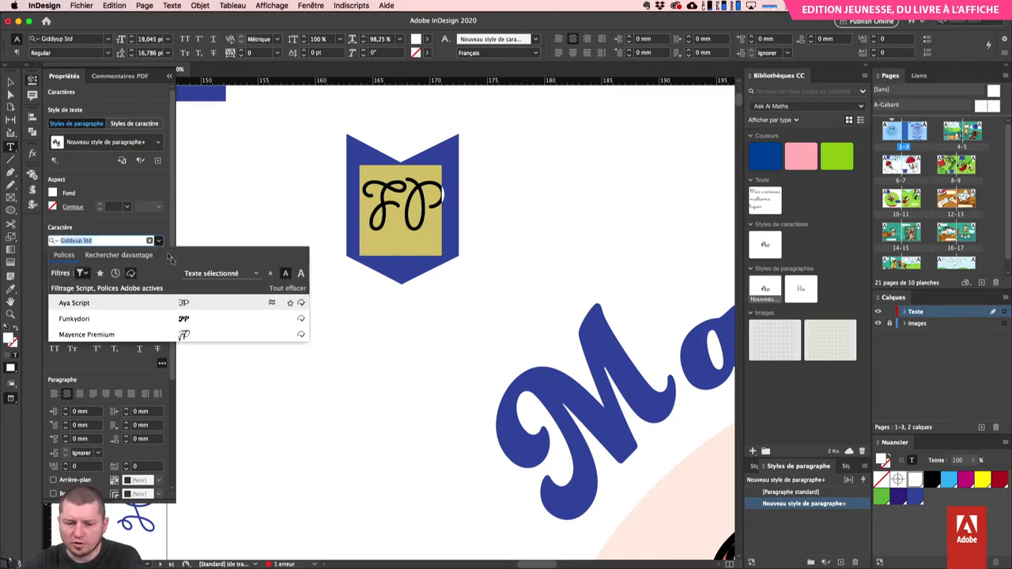
click(171, 321)
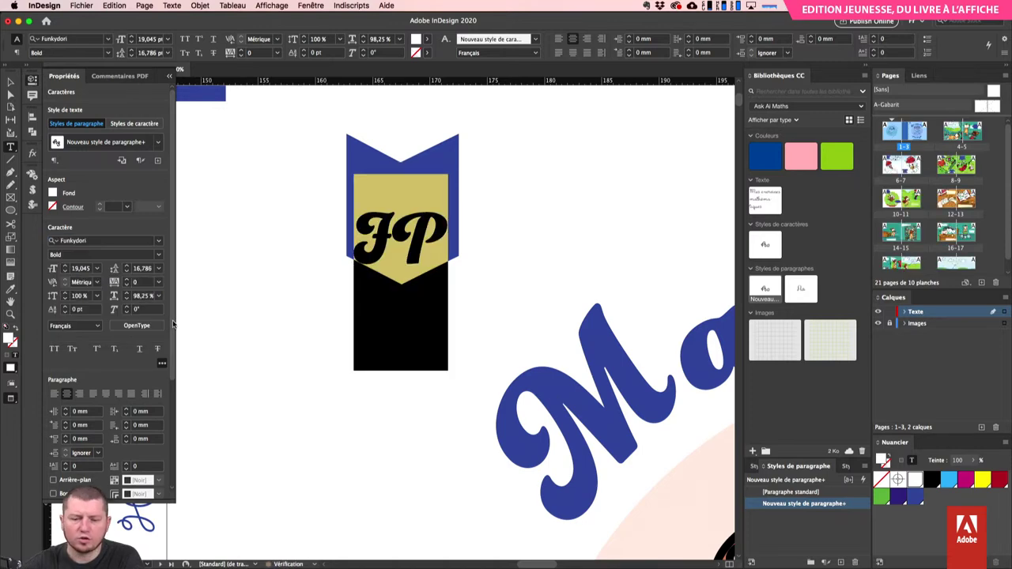
- Move the blue banner slightly down so that it is centred behind the FP text
click(441, 207)
key(Escape)
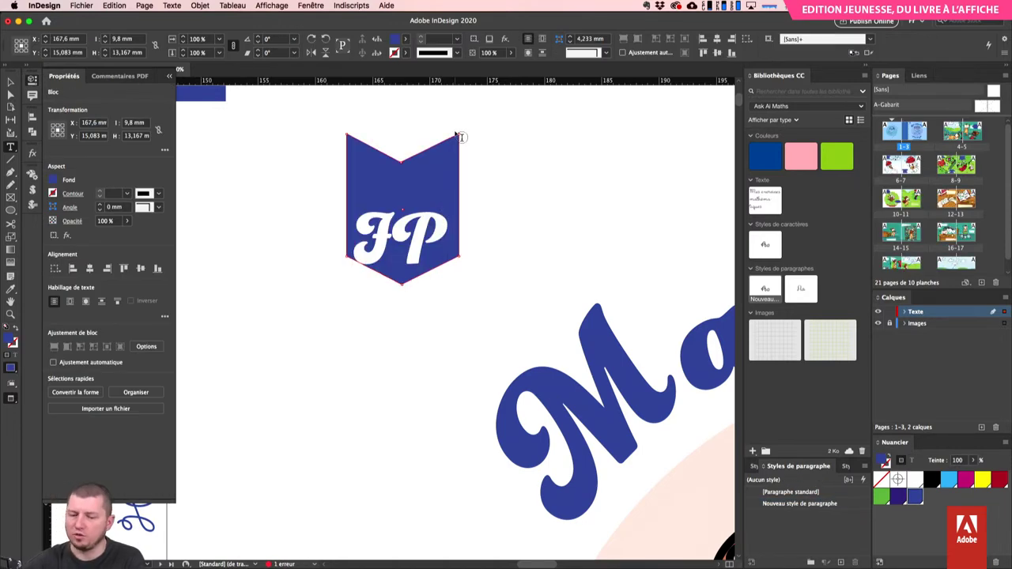
key(super+z)
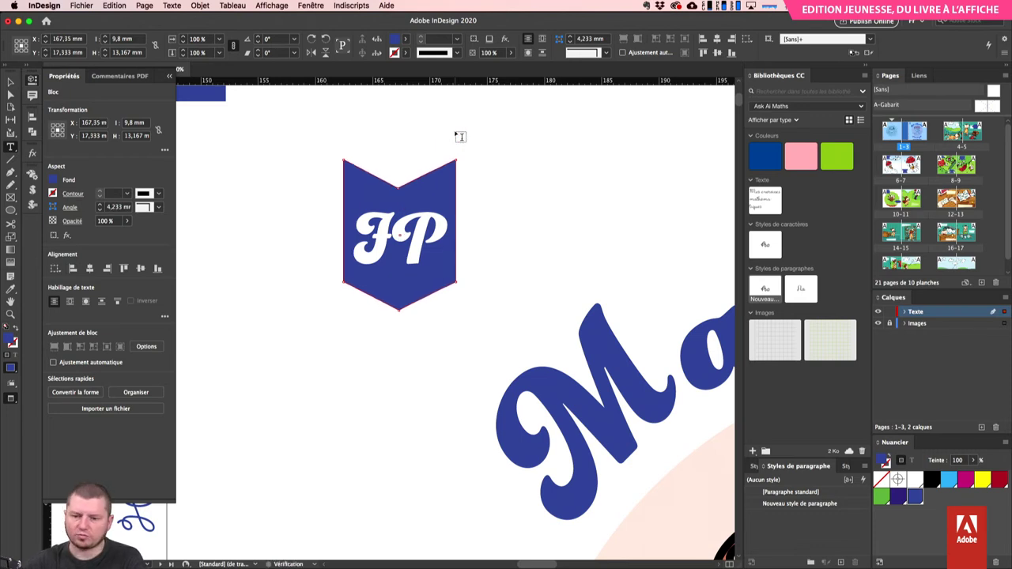
click(12, 83)
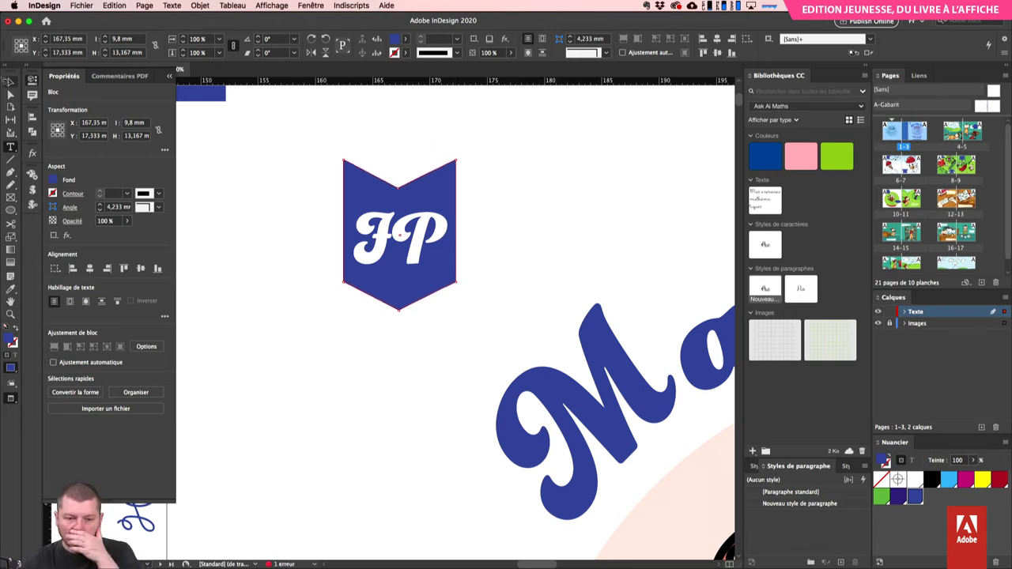
- Add the blue banner and its FP text to the CC library as a graphic, and delete the originals from the front cover
click(520, 115)
click(447, 203)
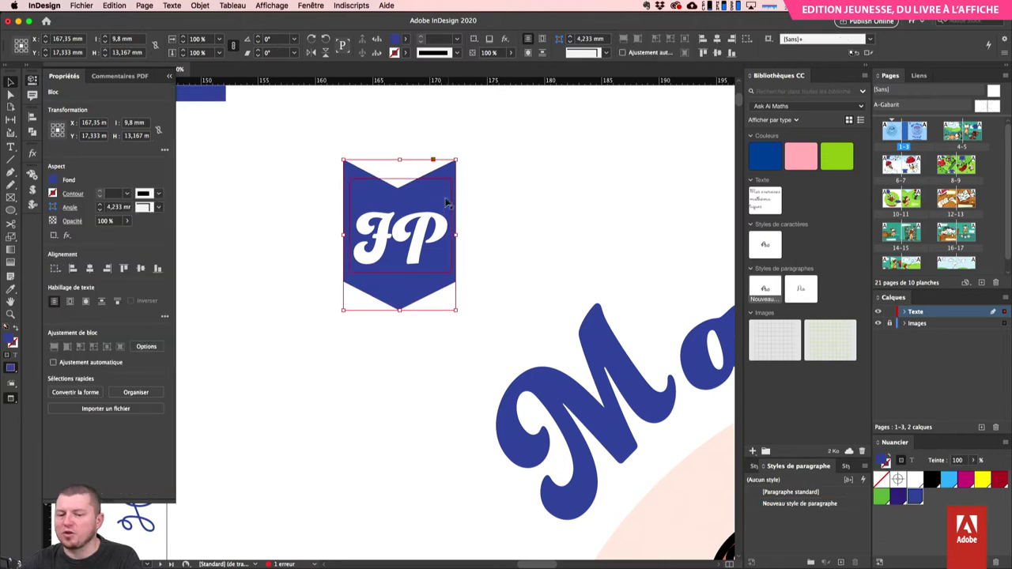
drag(309, 149, 388, 266)
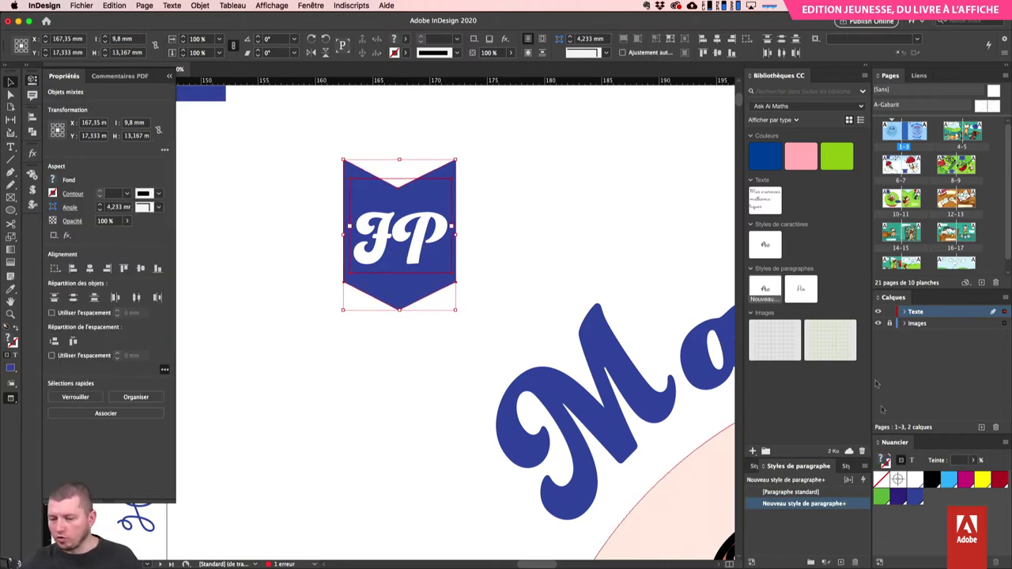
click(753, 450)
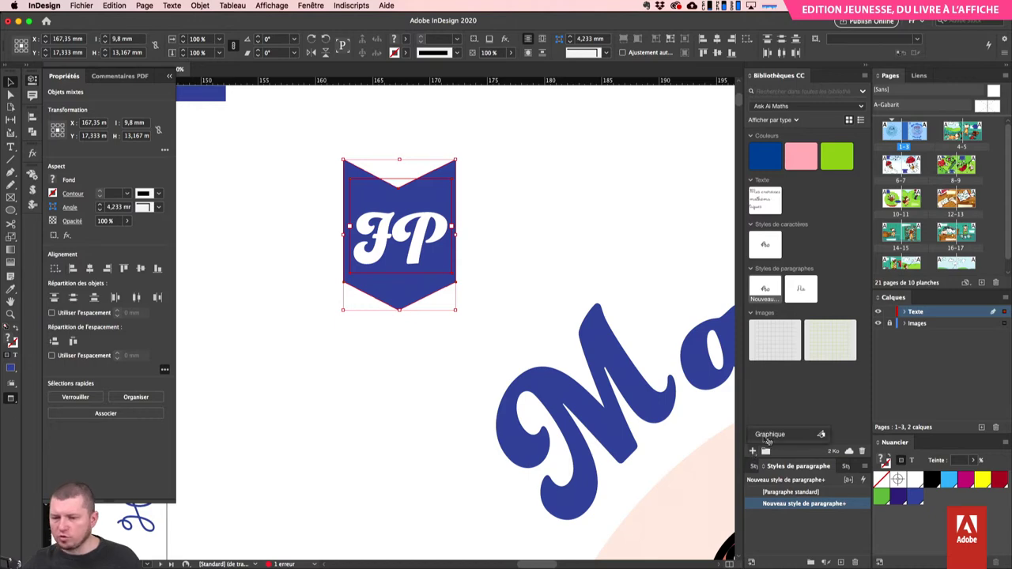
click(769, 435)
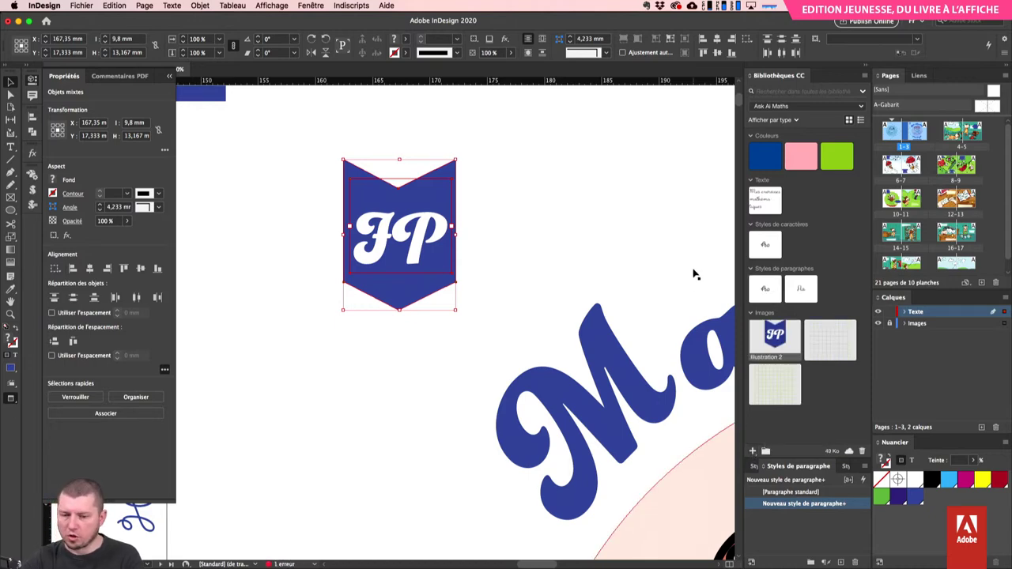
key(super+minus)
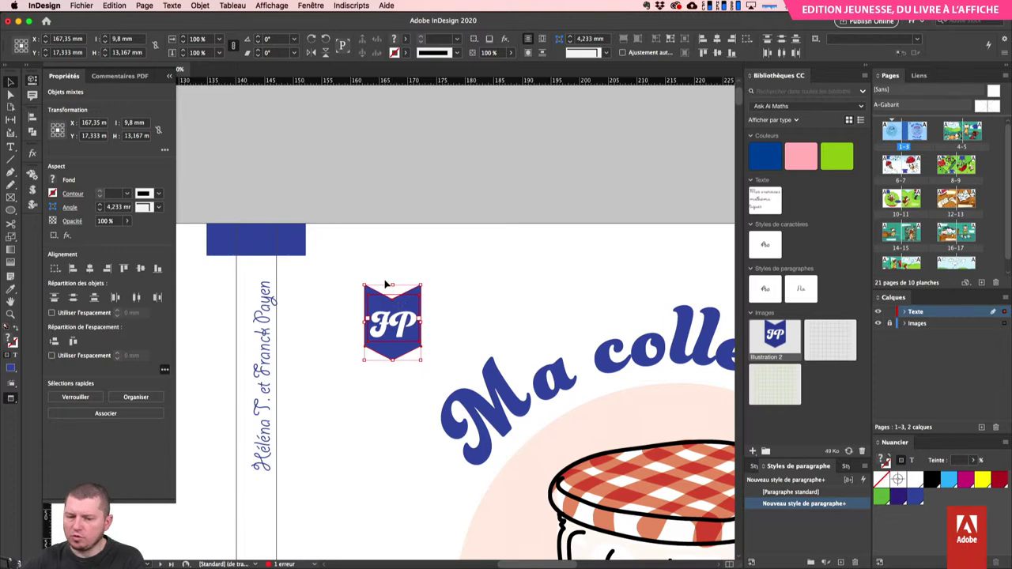
key(BackSpace)
- Try placing the FP logo from the library beside the spine at the top of the front cover, undoing the trial placements
drag(775, 333, 364, 259)
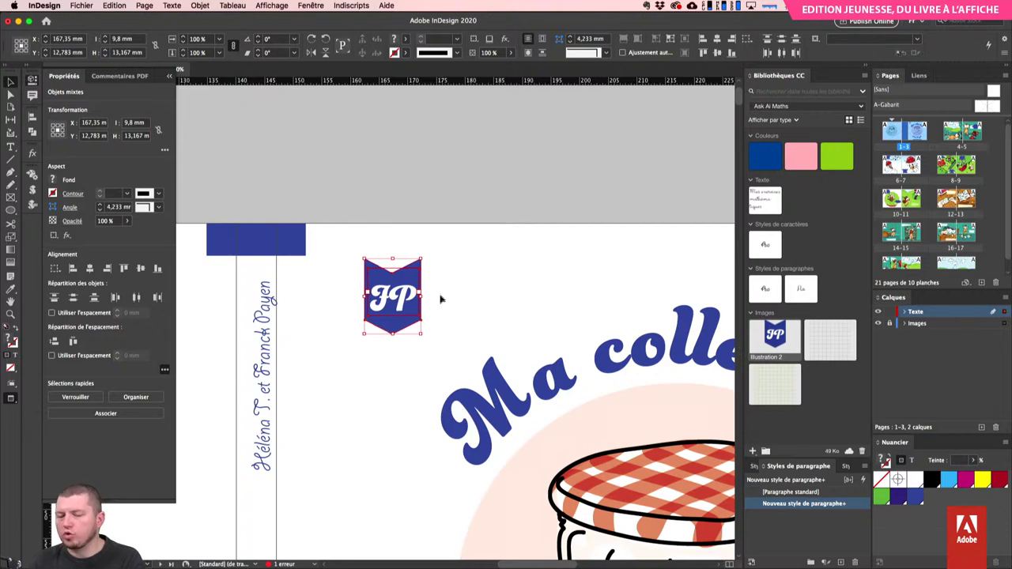
key(BackSpace)
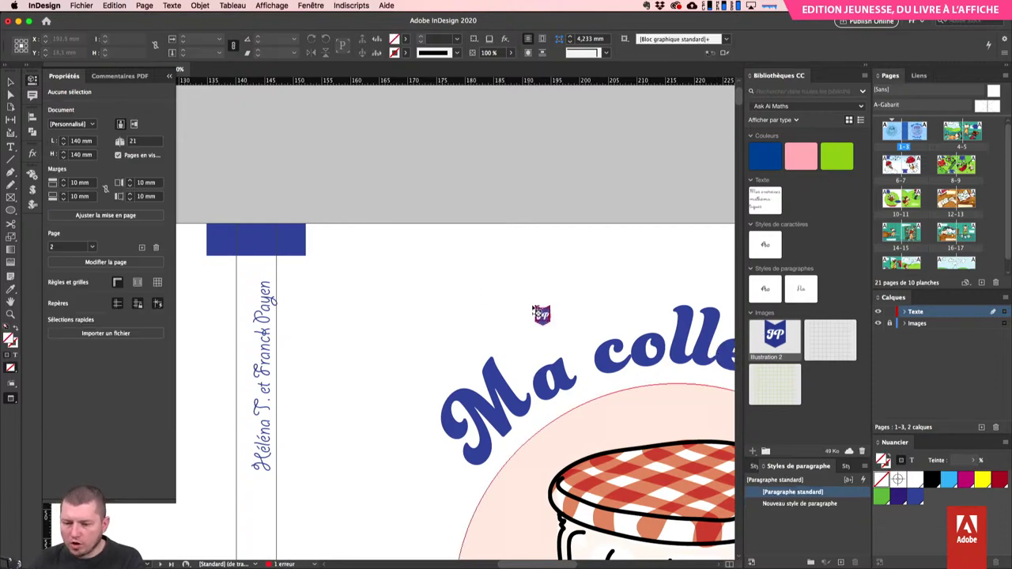
key(super+z)
key(cmd+z)
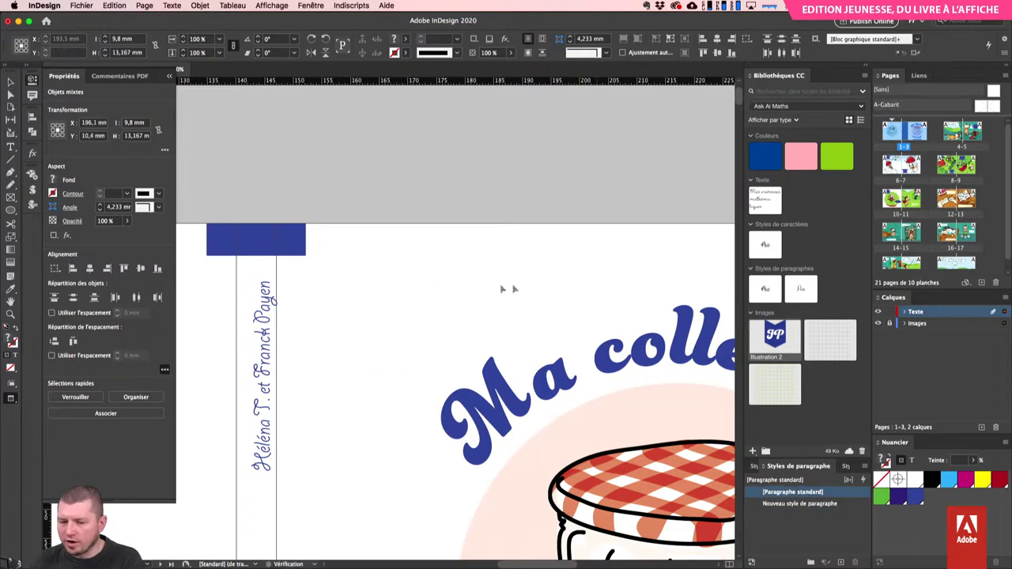
click(365, 285)
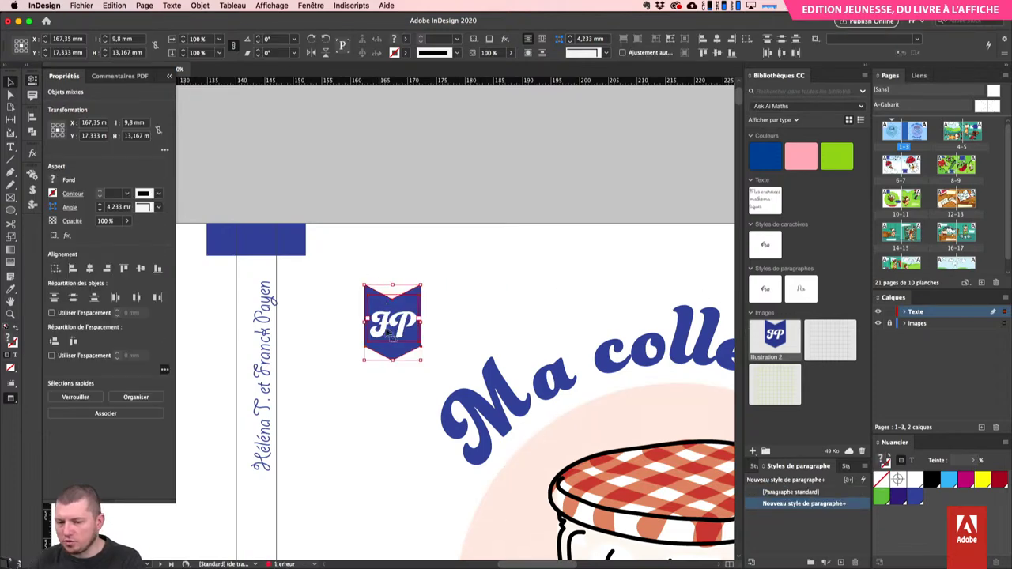
key(super+z)
click(344, 272)
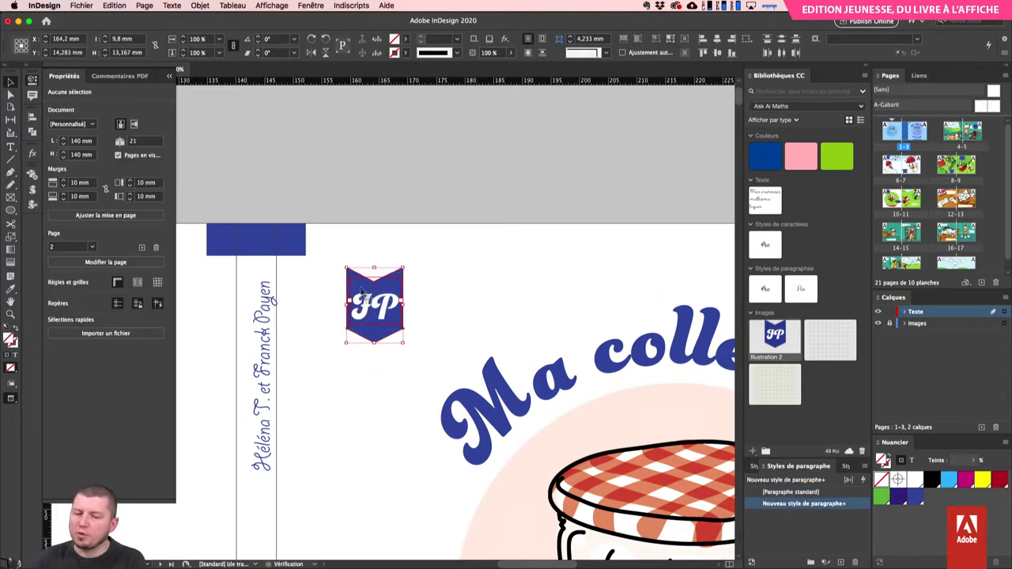
key(super+z)
- Place the FP logo from the library at its original size in the bottom-right corner of the front cover
scroll(415, 291, down, 3)
scroll(415, 291, right, 2)
scroll(415, 291, down, 10)
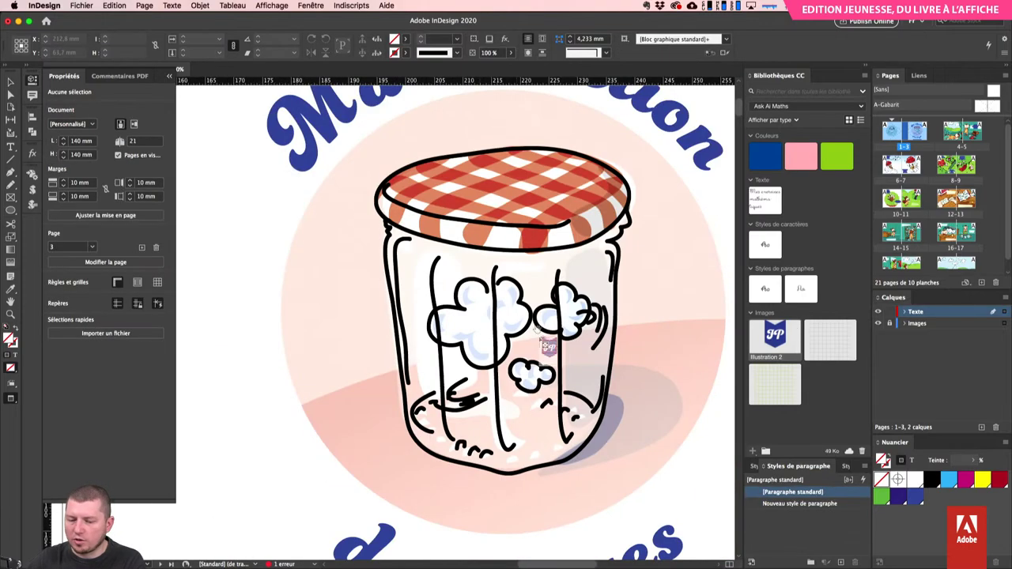
scroll(340, 271, right, 3)
scroll(340, 271, down, 2)
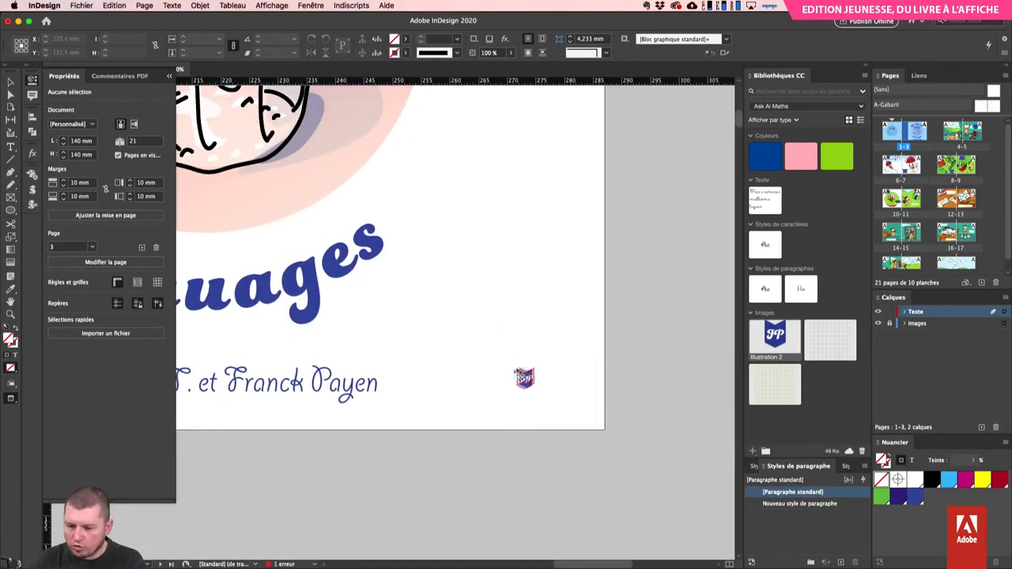
click(516, 346)
drag(554, 384, 566, 372)
click(623, 338)
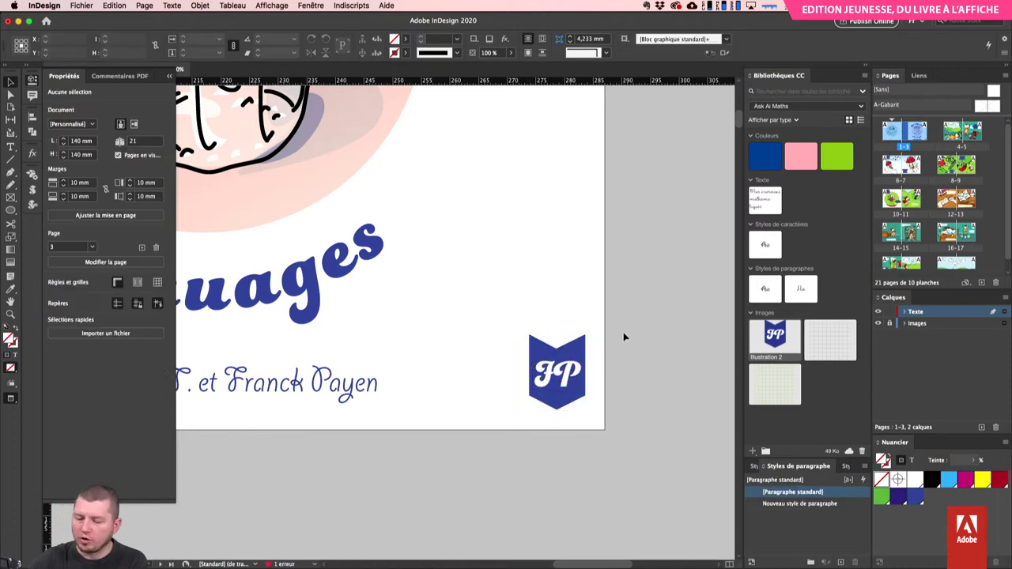
- Select and copy the front-cover artwork, texts and logo, including the jar image on the Images layer and the blue spine blocks
key(super+minus)
key(super+minus)
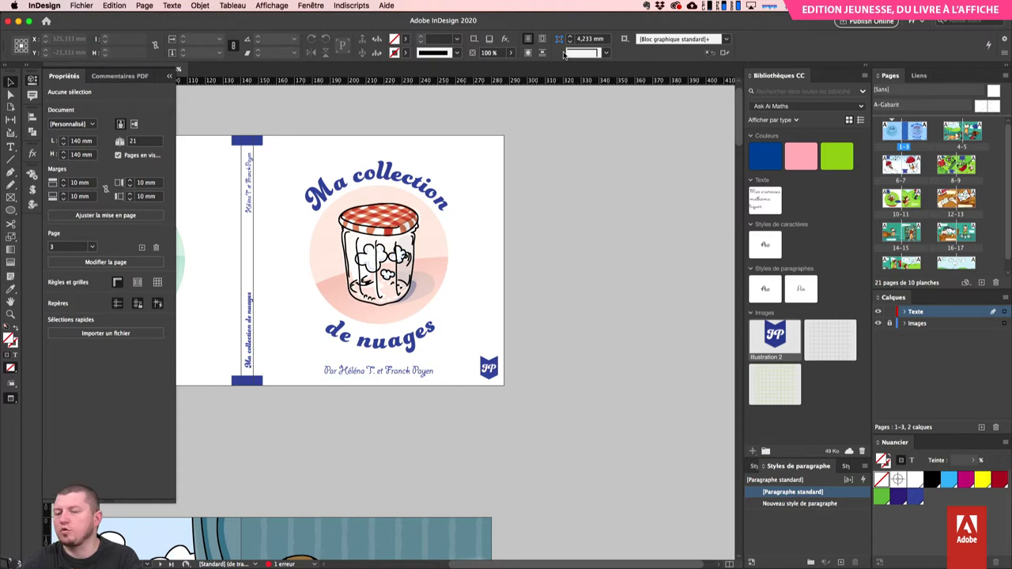
drag(558, 112, 253, 448)
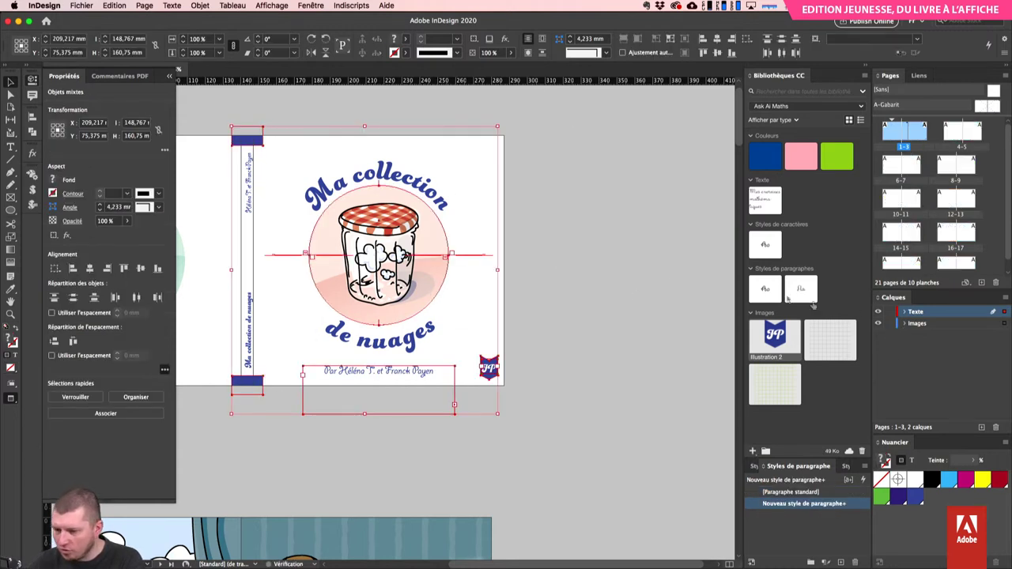
drag(586, 104, 482, 183)
drag(428, 242, 260, 429)
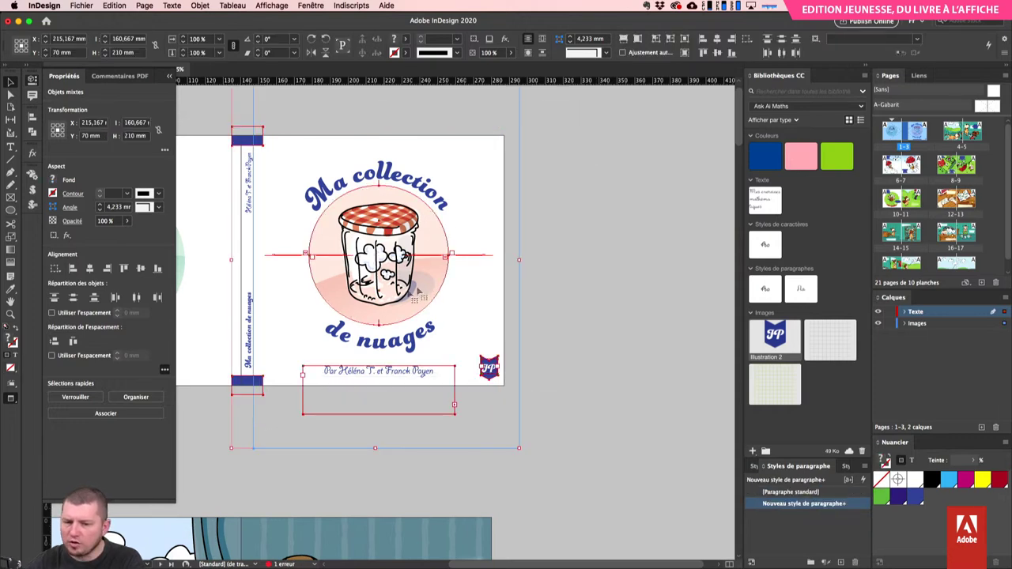
- Create a new 140 x 140 mm document with one page and facing pages turned off
key(super+n)
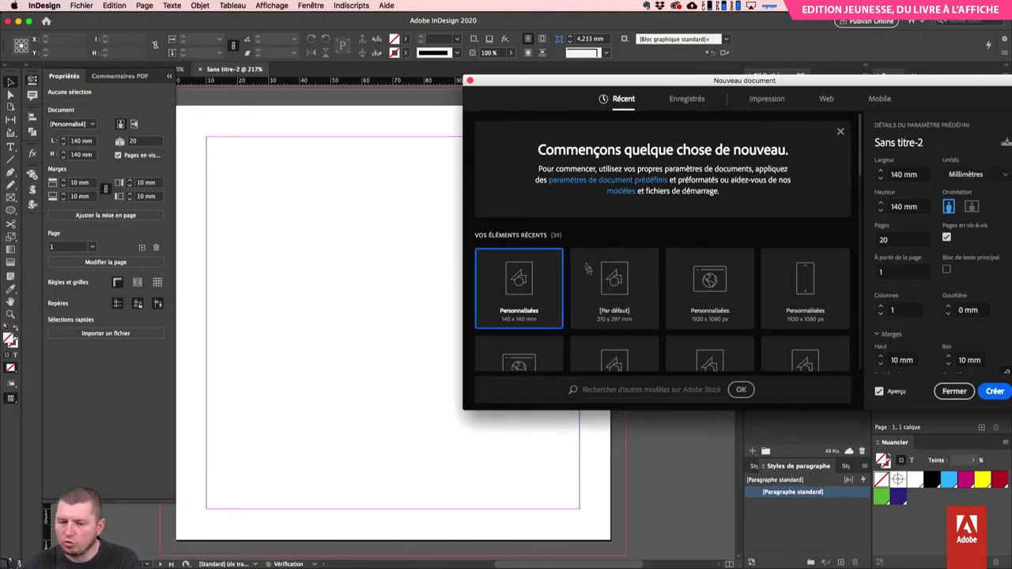
click(946, 237)
click(917, 239)
text(1)
key(Return)
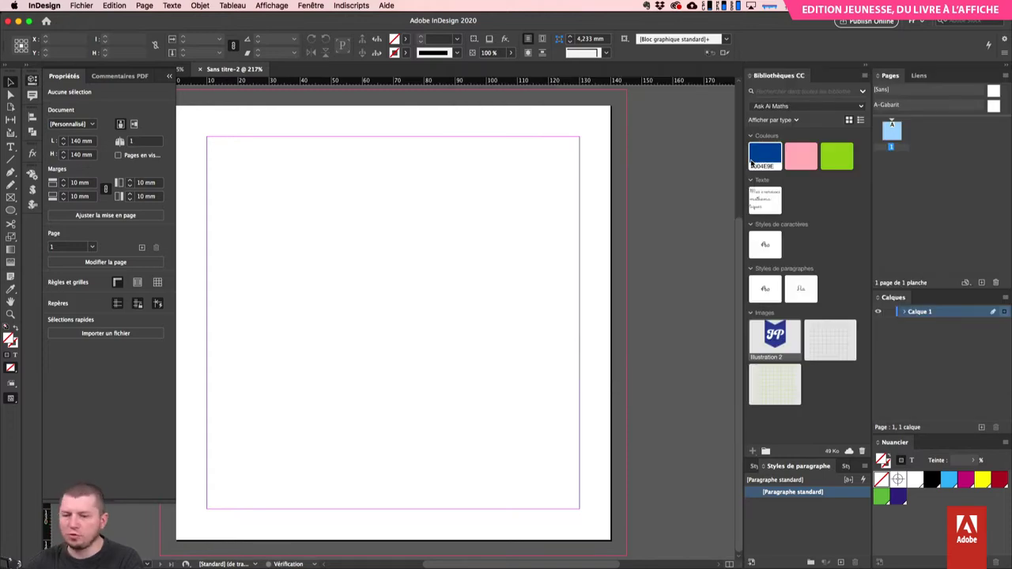
- Undo the off-position paste and paste the copied cover artwork in place on the new page
key(ctrl+v)
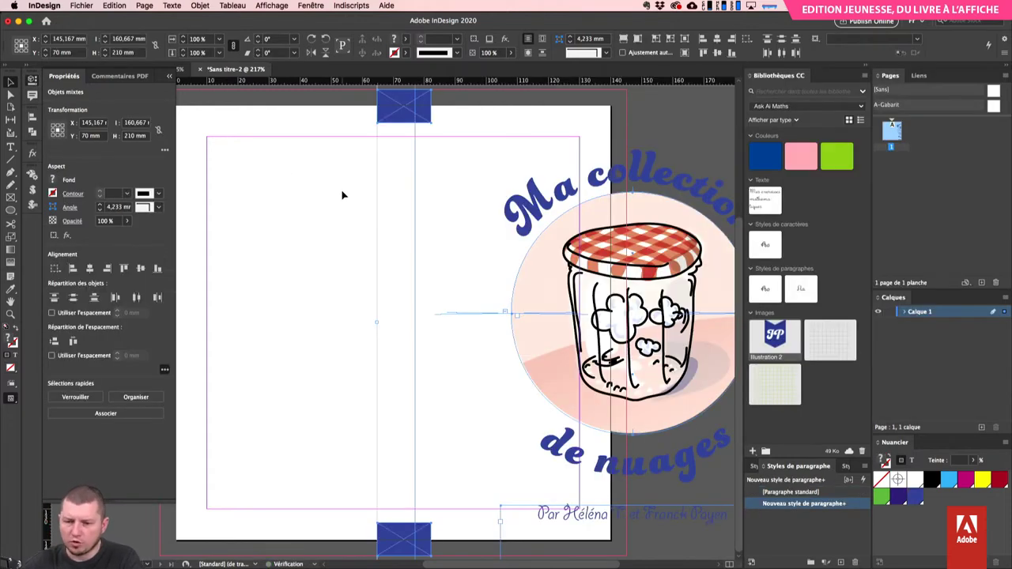
key(ctrl+z)
key(ctrl+alt+shift+v)
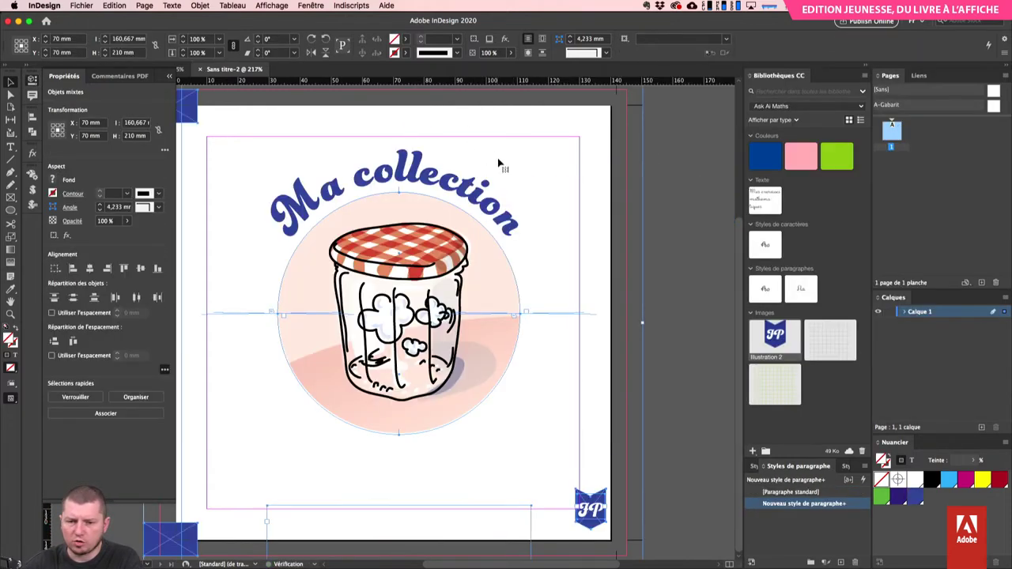
scroll(625, 176, left, 5)
scroll(516, 126, right, 5)
scroll(515, 127, up, 2)
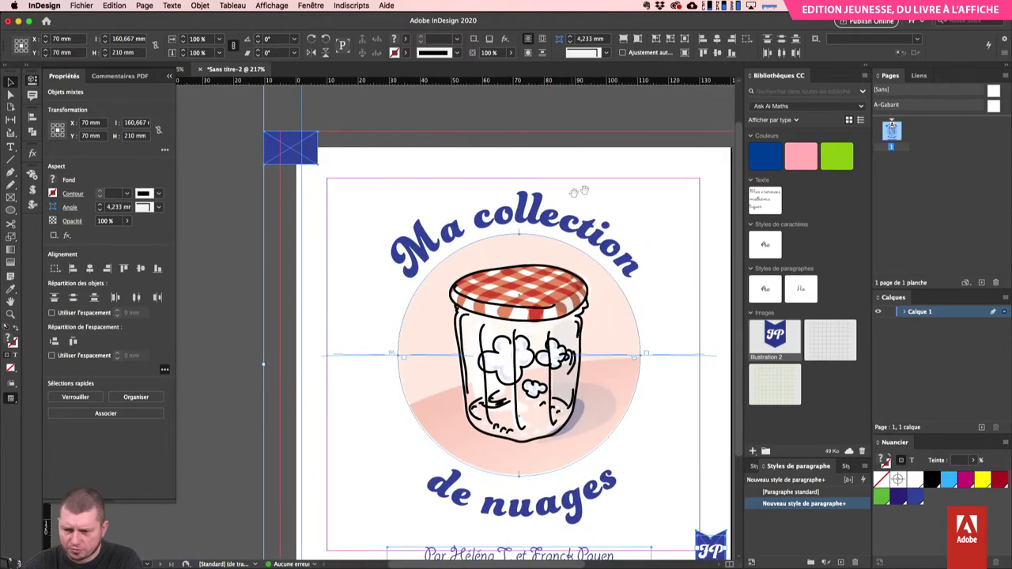
- Shift the pasted cover artwork left, setting its X position to 67,5 mm
key(Left)
key(Left)
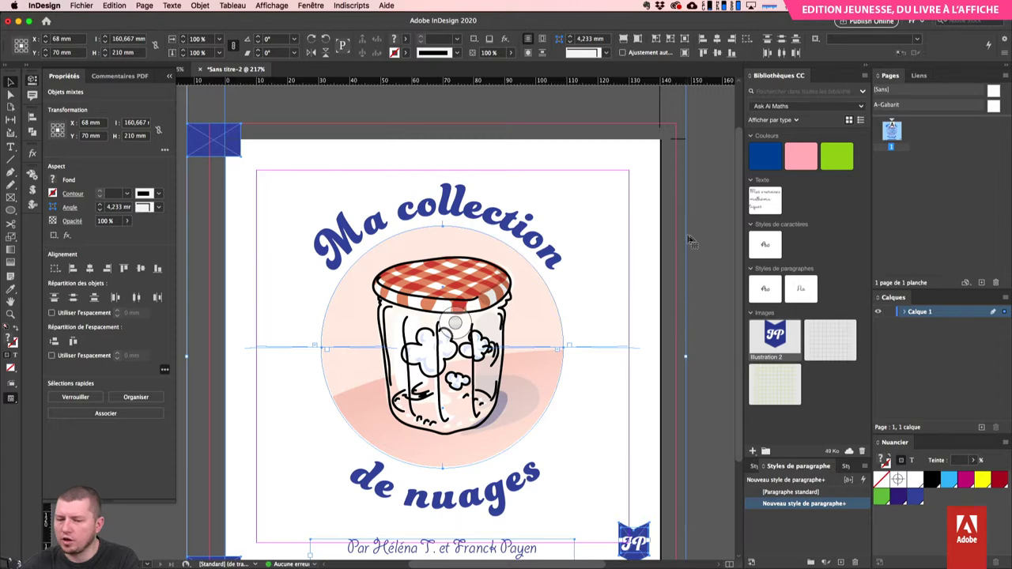
scroll(574, 191, left, 3)
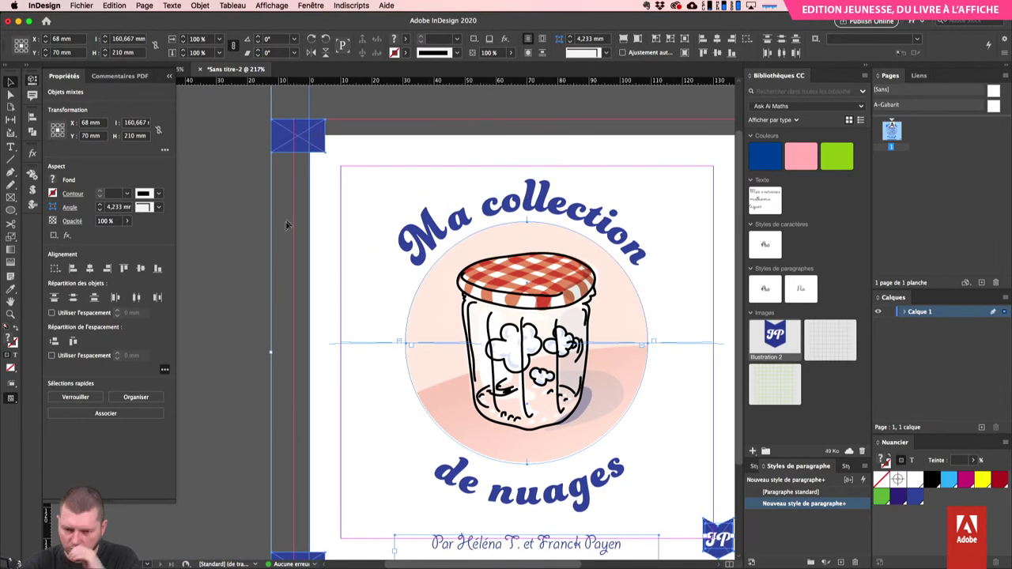
click(83, 39)
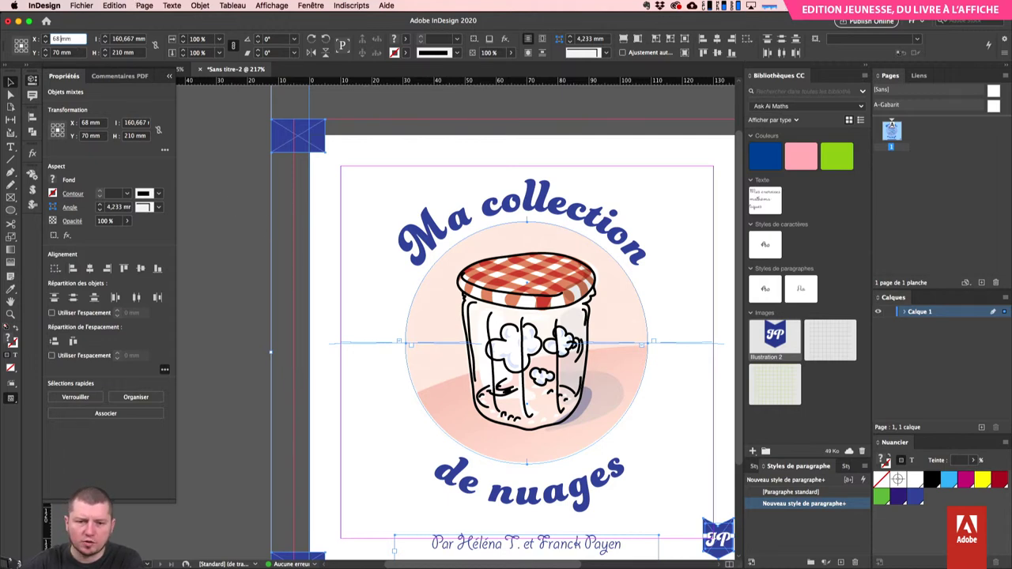
text(67)
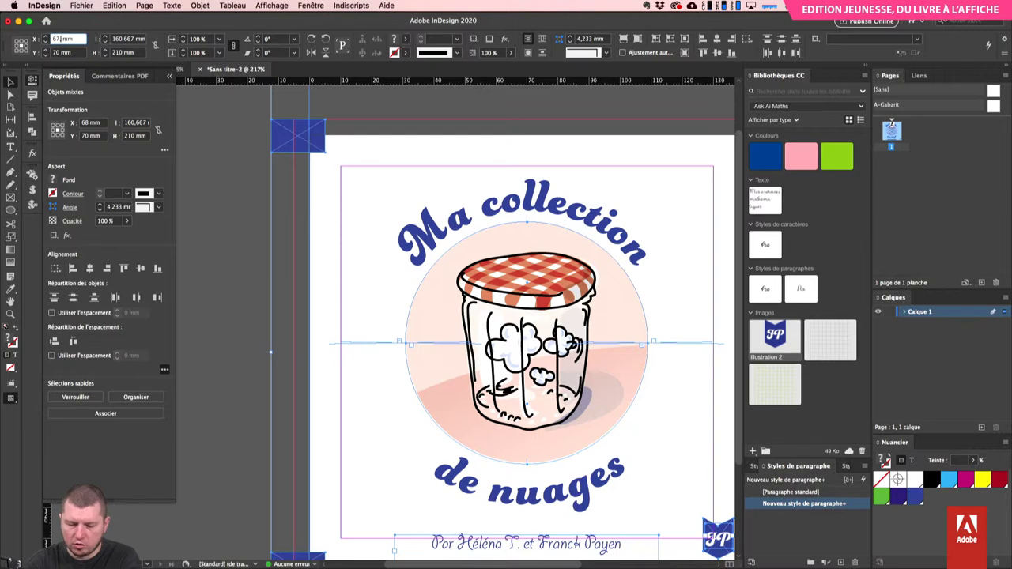
text(,5)
key(Return)
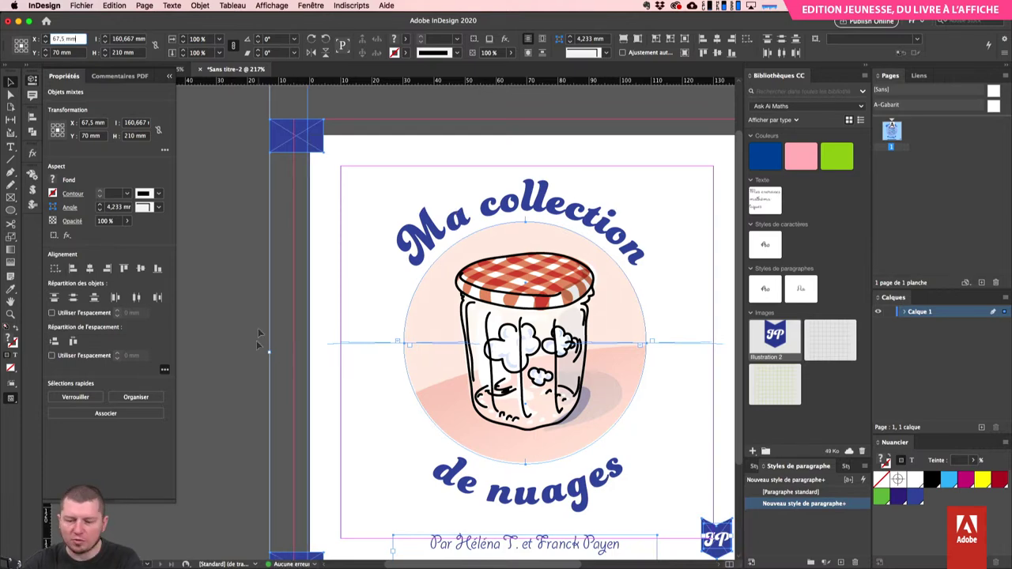
- Set the X position of the pasted cover artwork to 68,5 mm
drag(324, 290, 247, 222)
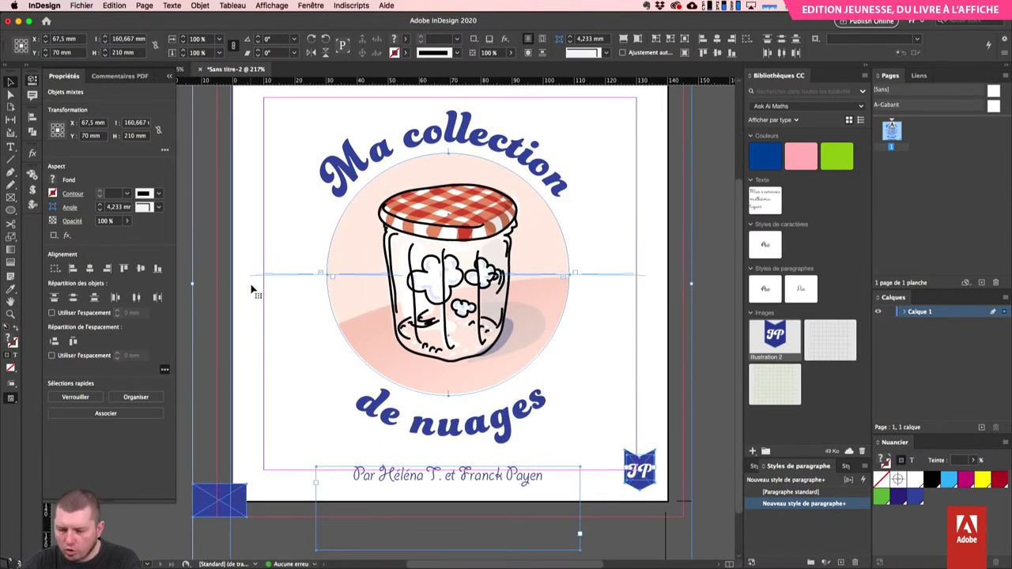
double_click(61, 38)
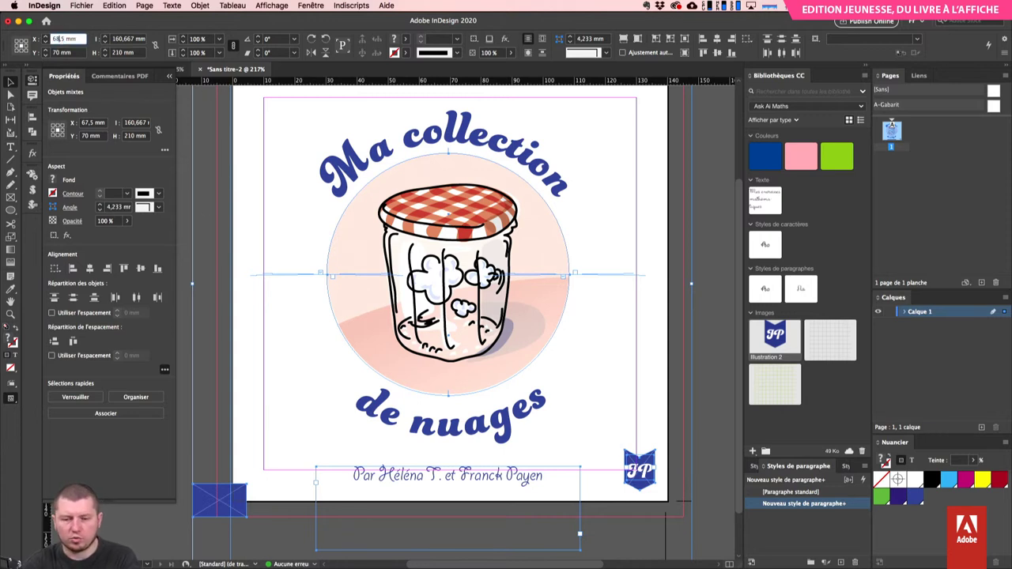
text(68,5)
key(Return)
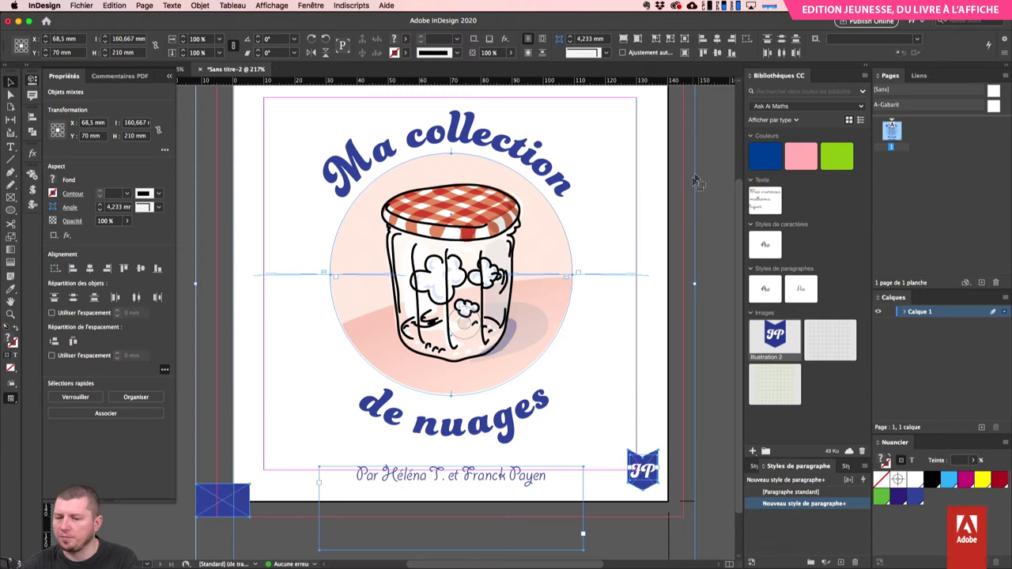
- Display the whole cover in preview mode with nothing selected, and collapse the properties panel
key(super+minus)
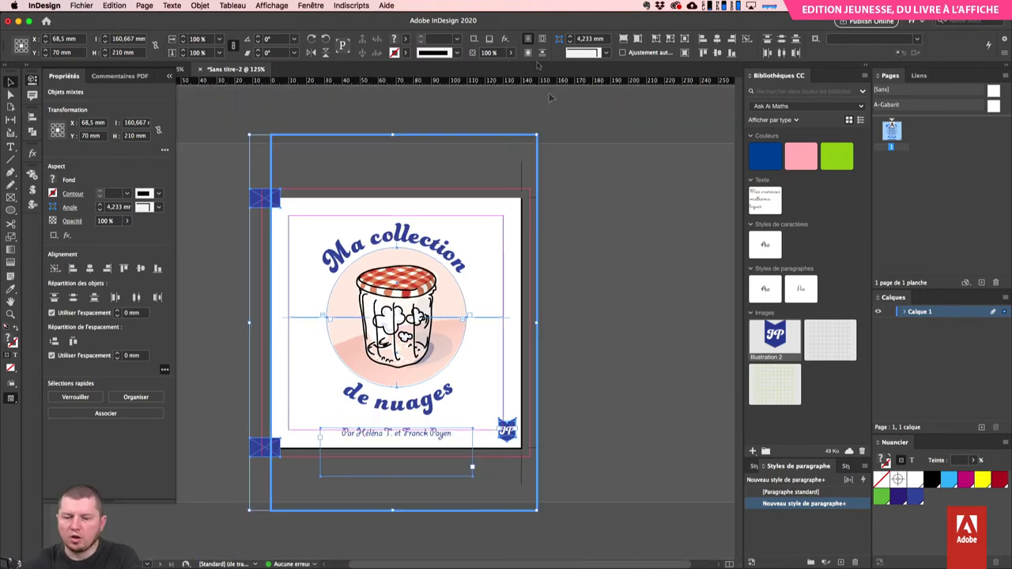
key(w)
click(602, 185)
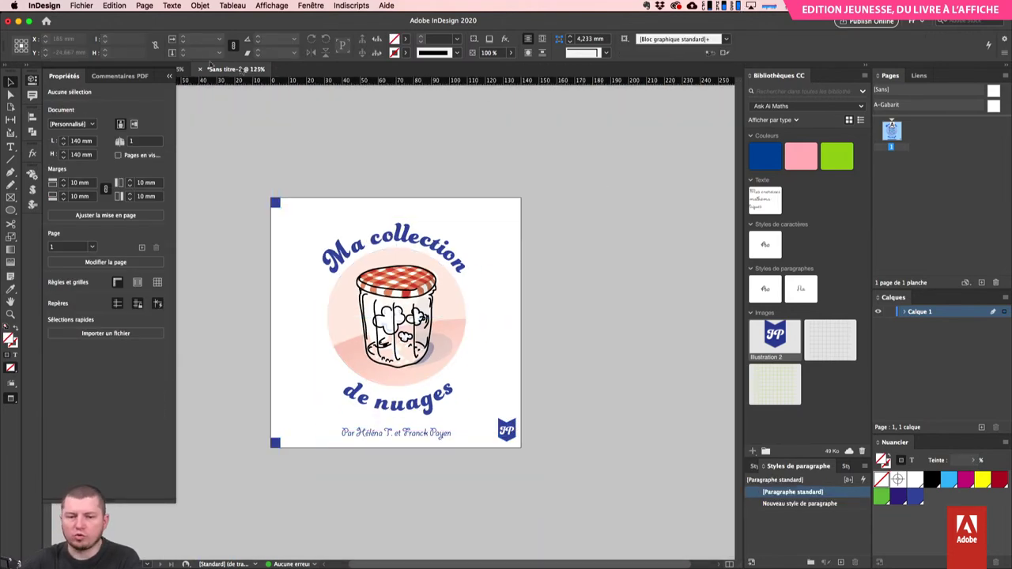
click(169, 75)
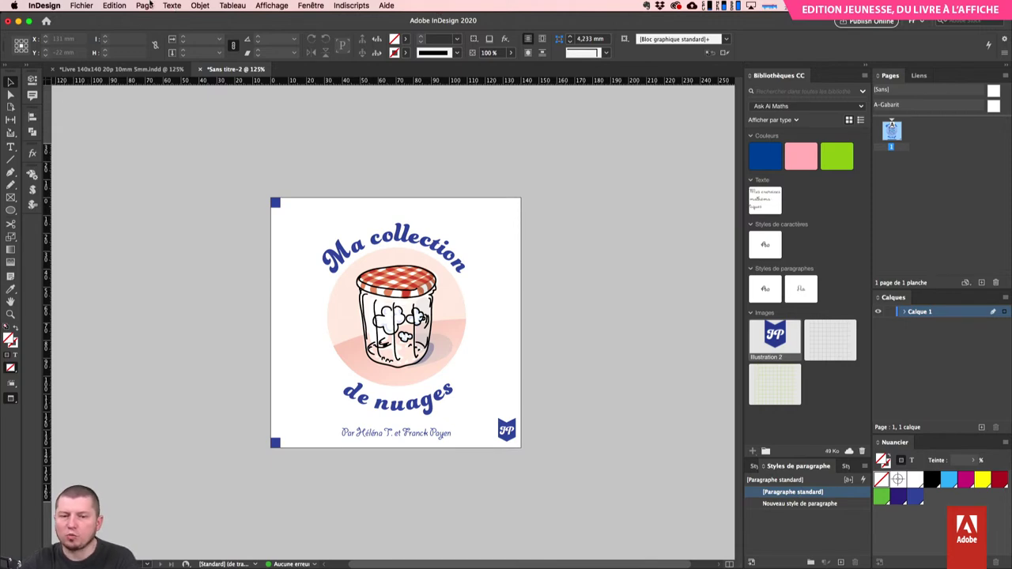
- Create a portrait A4 layout variant of the square cover using the "Mise à l'échelle" liquid page rule
click(147, 5)
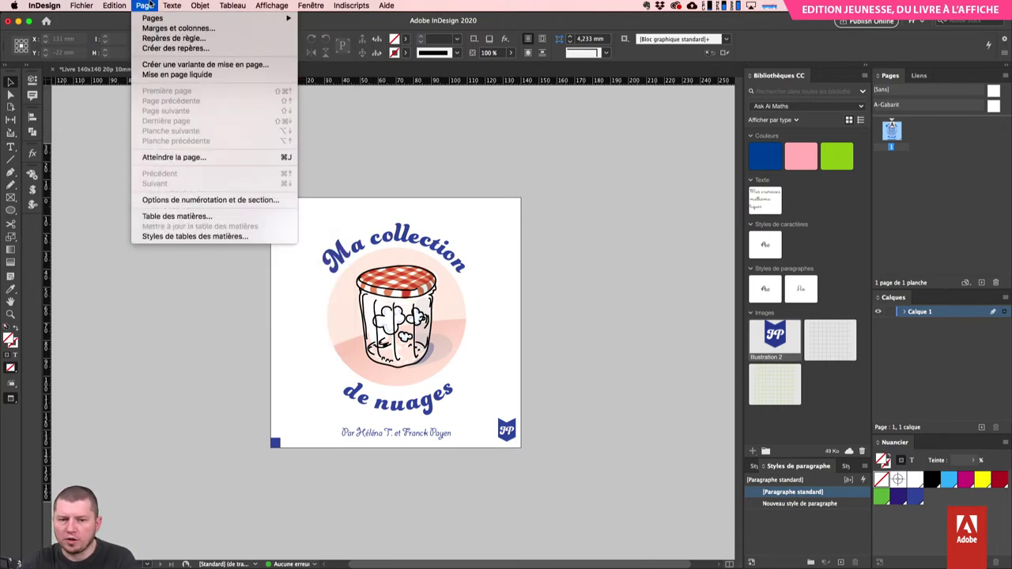
click(172, 65)
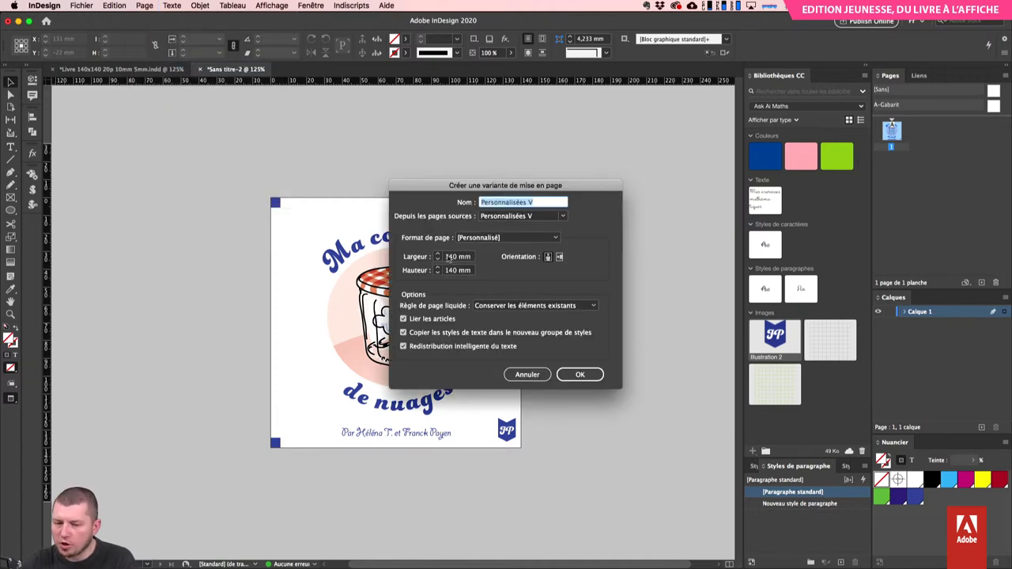
click(548, 257)
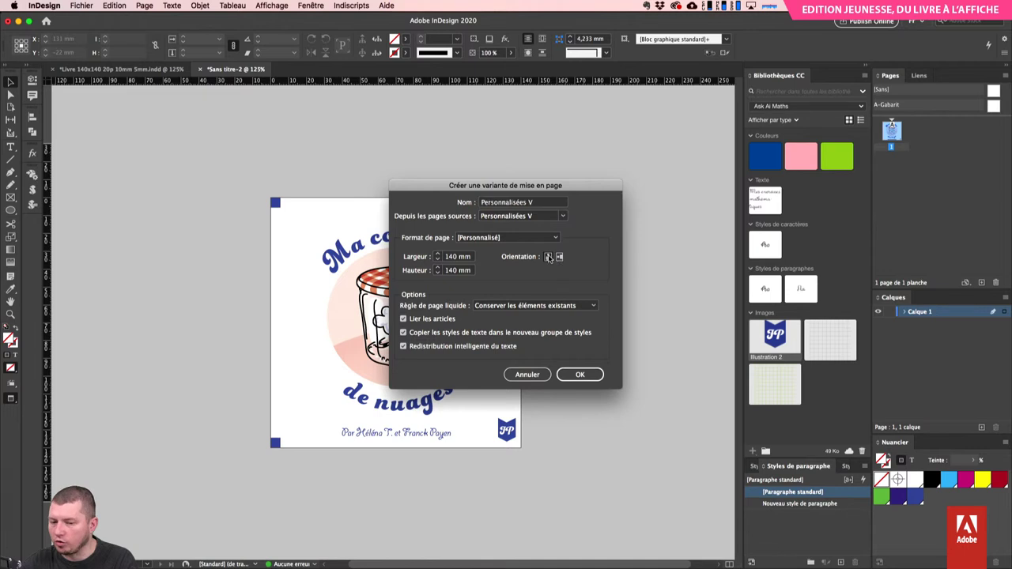
click(506, 237)
click(473, 318)
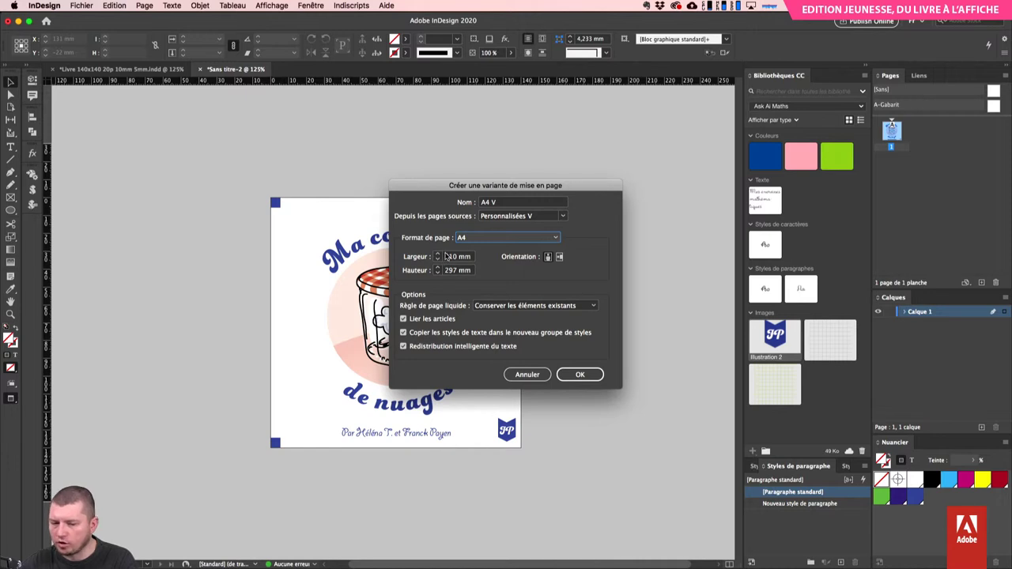
click(479, 306)
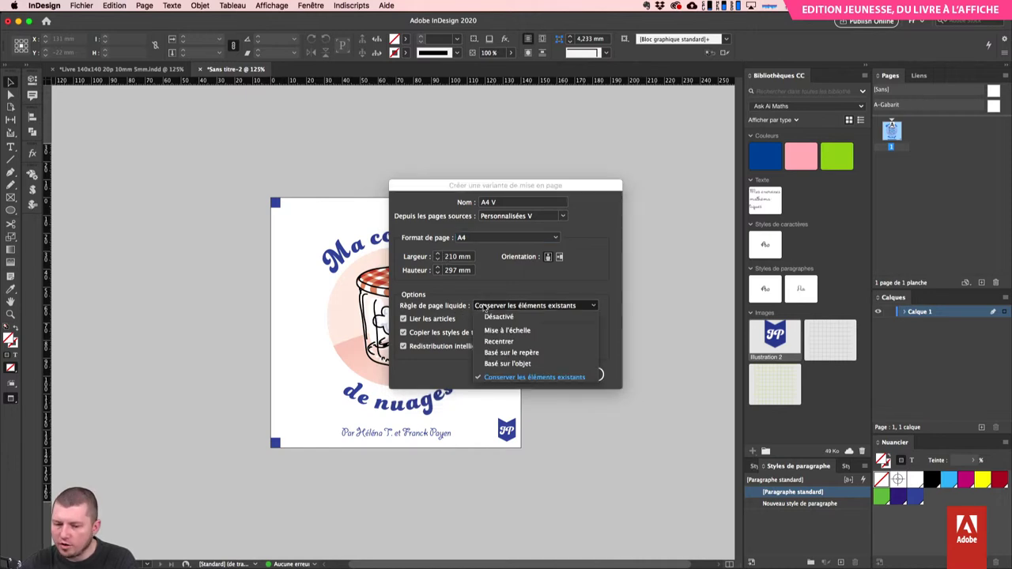
click(507, 333)
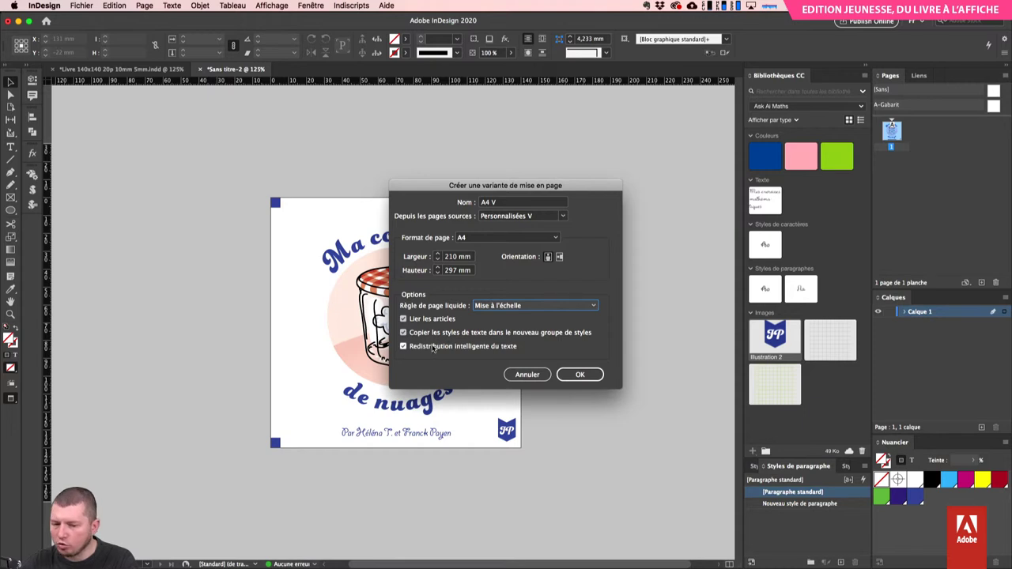
click(580, 374)
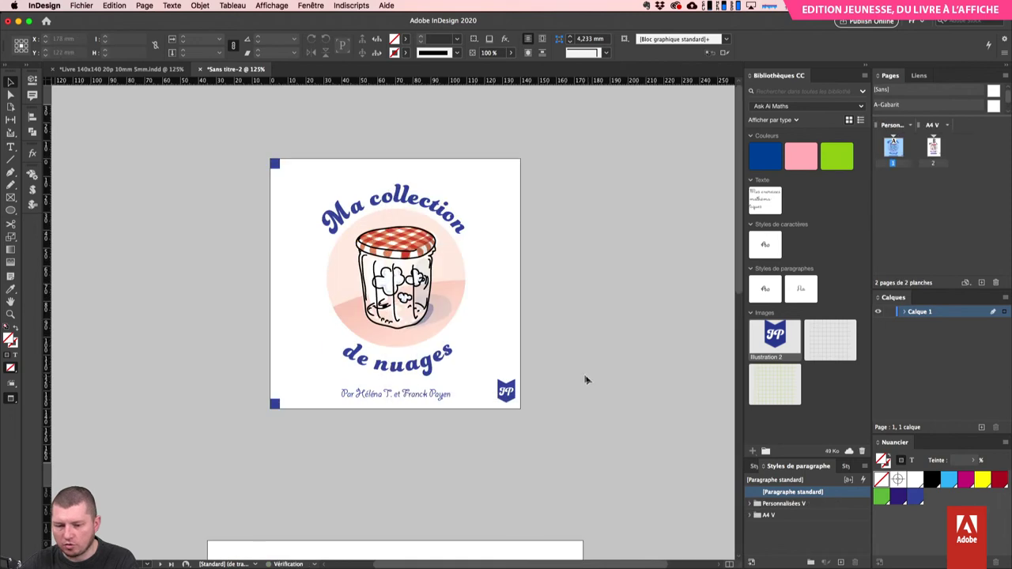
- Compare the square cover with its scaled A4 variant, examining how the artwork, spine marks and logo are placed on both pages
scroll(412, 179, down, 10)
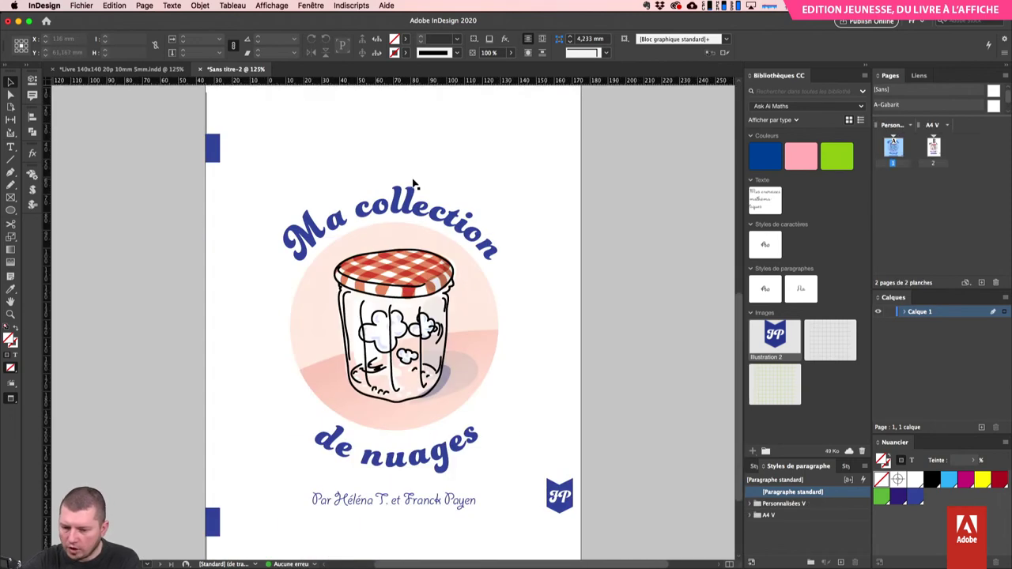
key(super+minus)
key(super+minus)
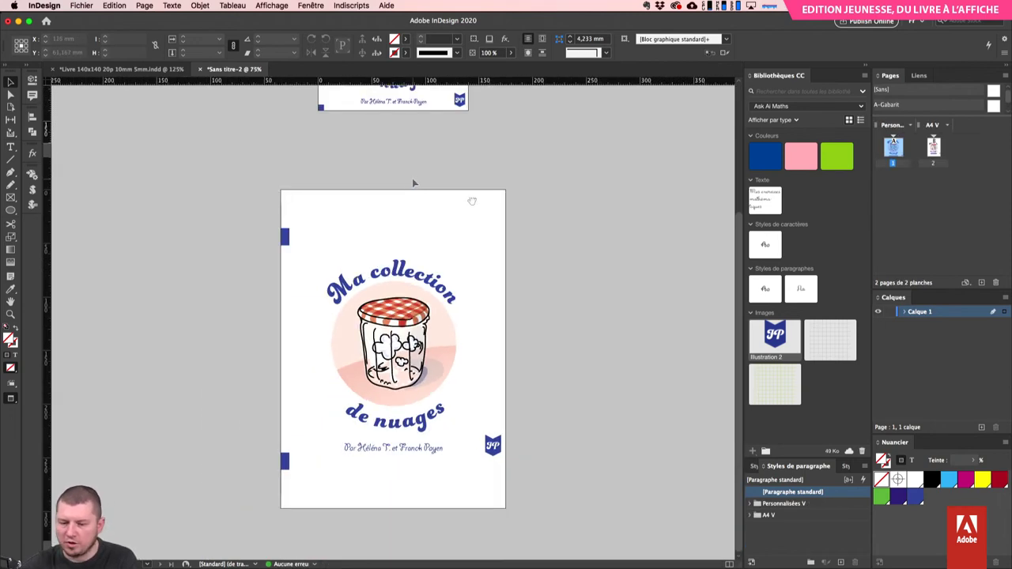
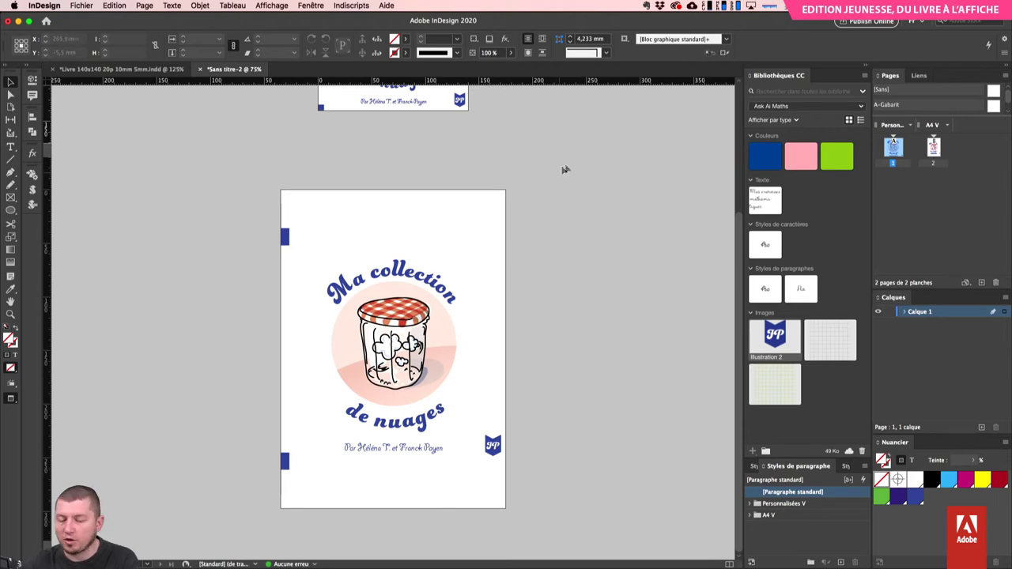
scroll(570, 206, up, 1)
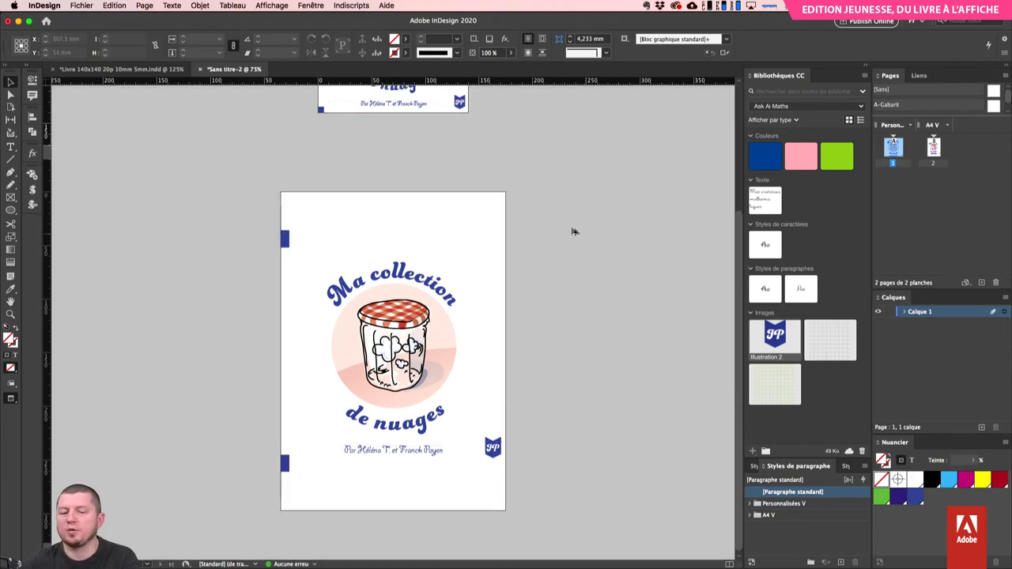
scroll(601, 201, up, 5)
scroll(519, 141, down, 3)
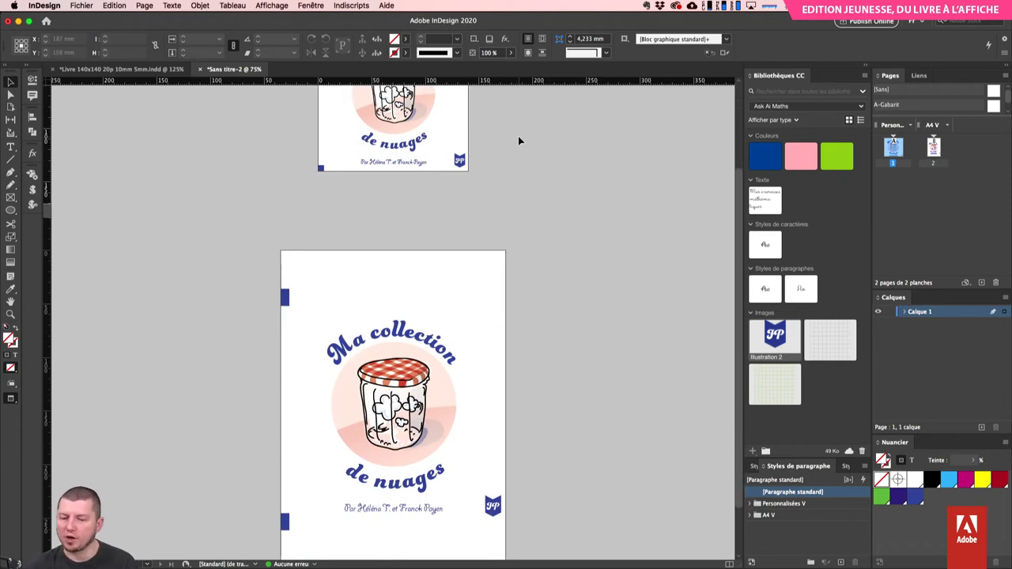
scroll(361, 197, up, 3)
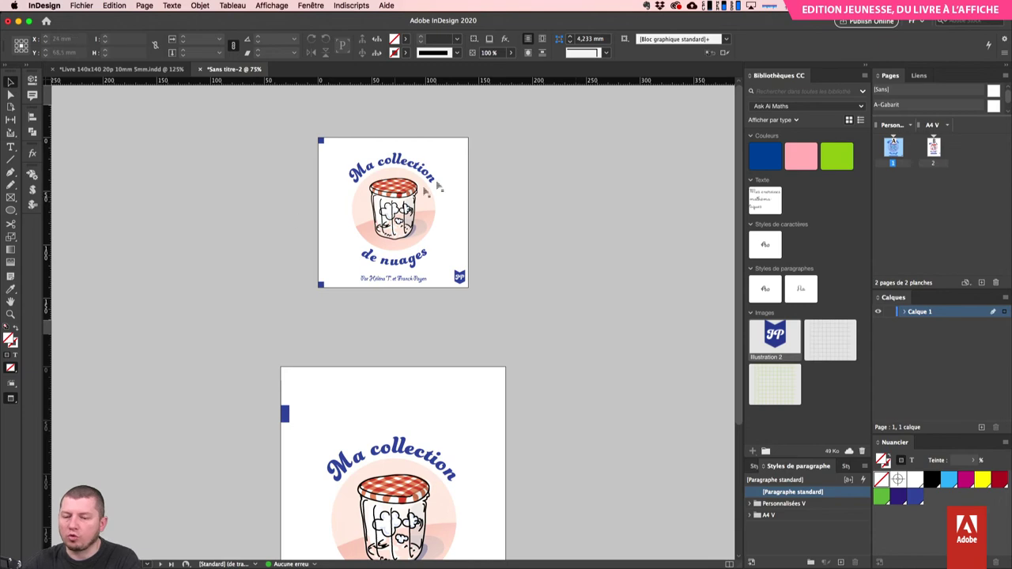
key(super+minus)
key(super+minus)
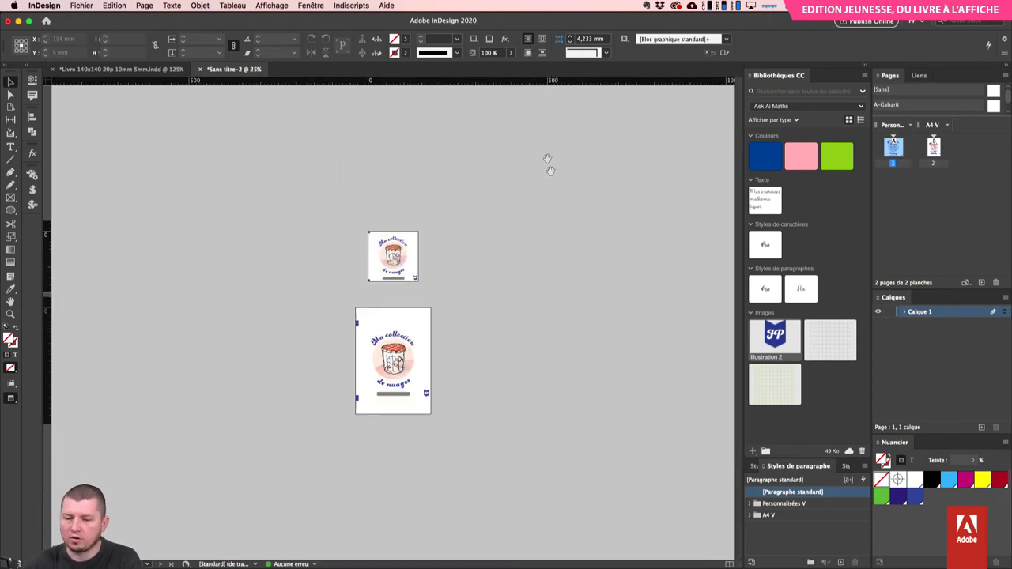
- Create a new portrait A4 document and show the "Ask" library
key(super+n)
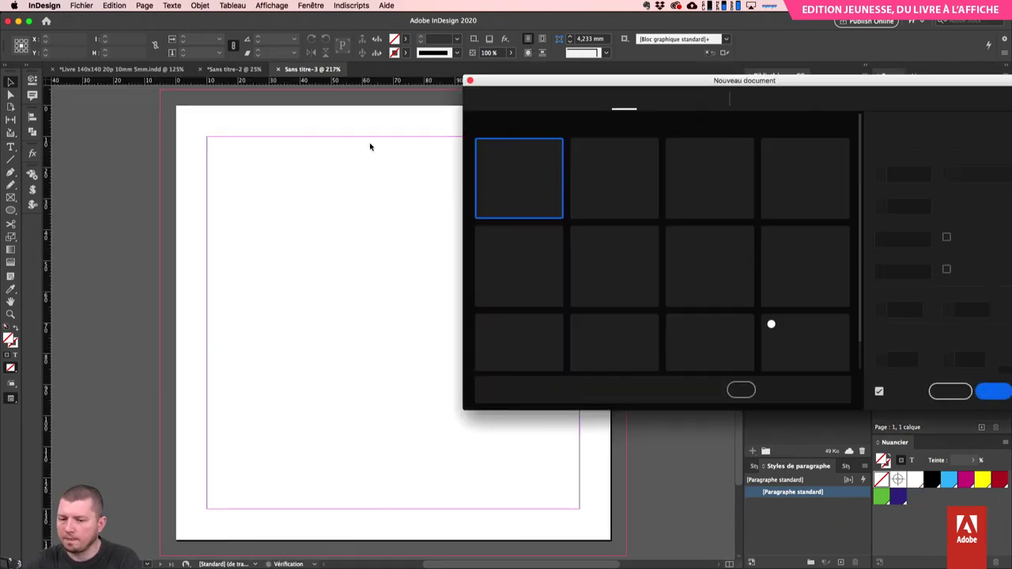
double_click(727, 178)
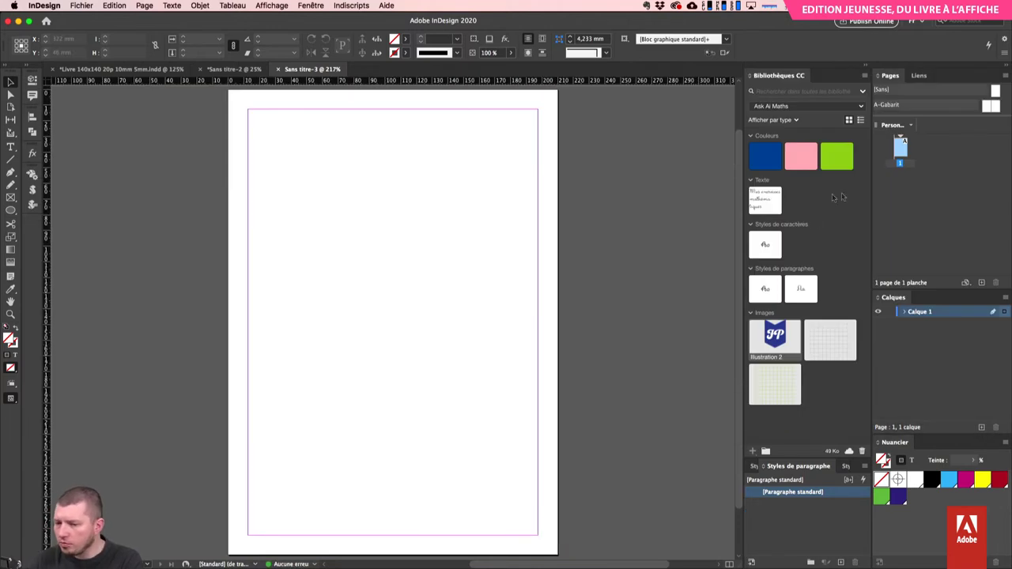
click(802, 109)
click(774, 151)
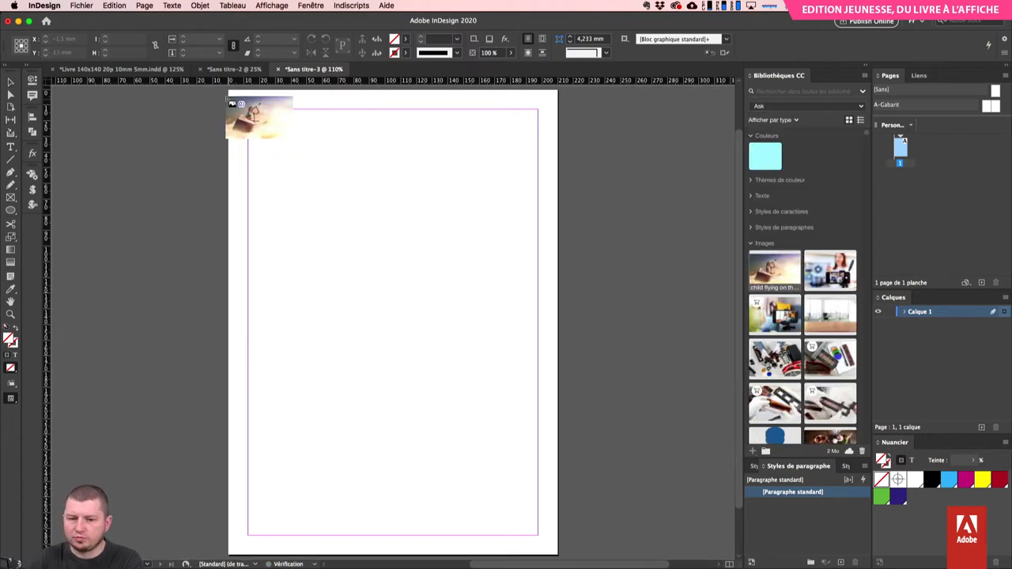
- Place the library image "child flying on the book" from the page's top-left corner, about 457 × 292 mm in size
drag(232, 94, 566, 545)
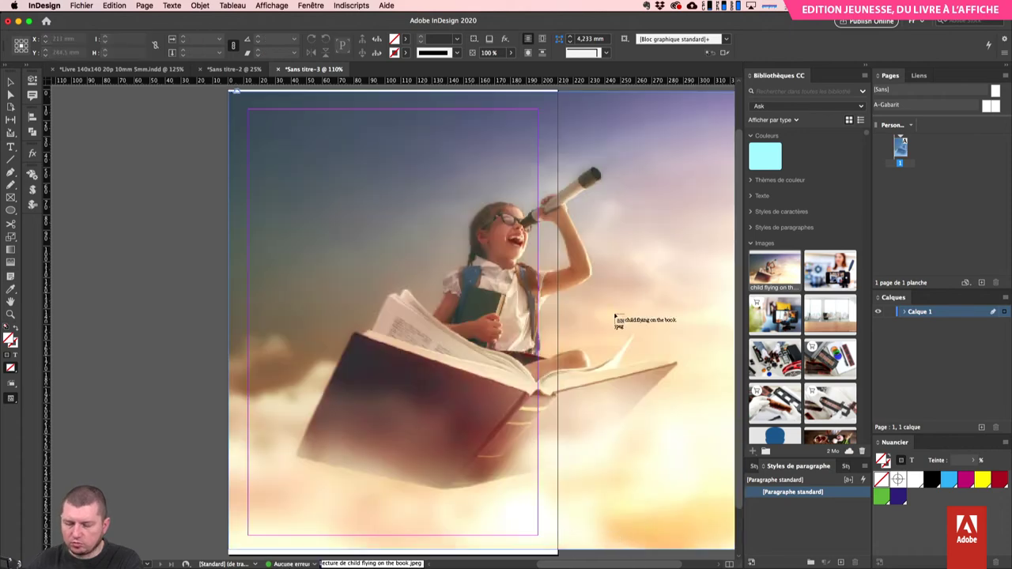
key(super+minus)
key(super+minus)
key(Escape)
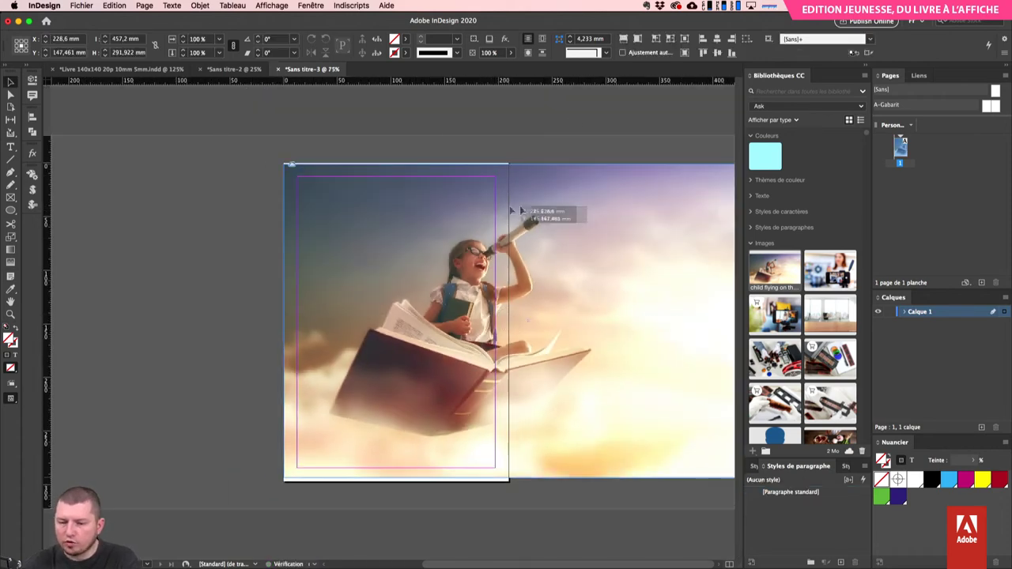
- Turn on preview mode and align the photo frame with the page's left and top edges
drag(576, 232, 568, 237)
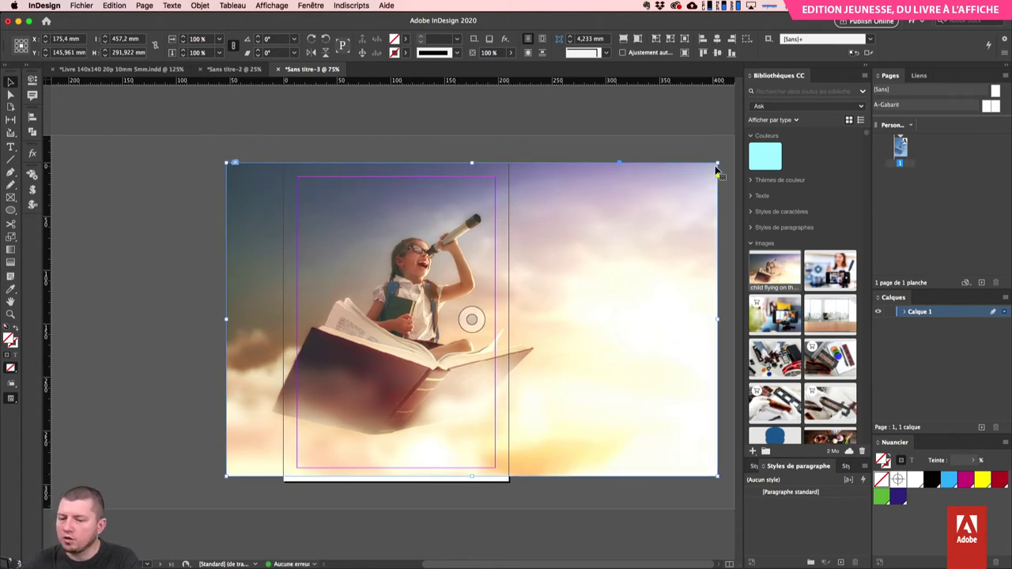
key(w)
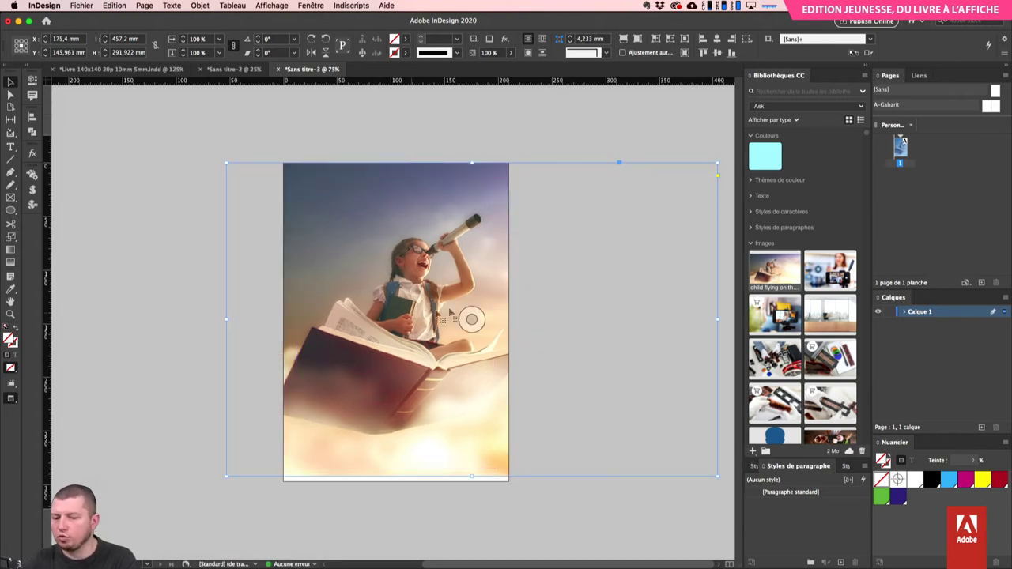
drag(395, 272, 455, 267)
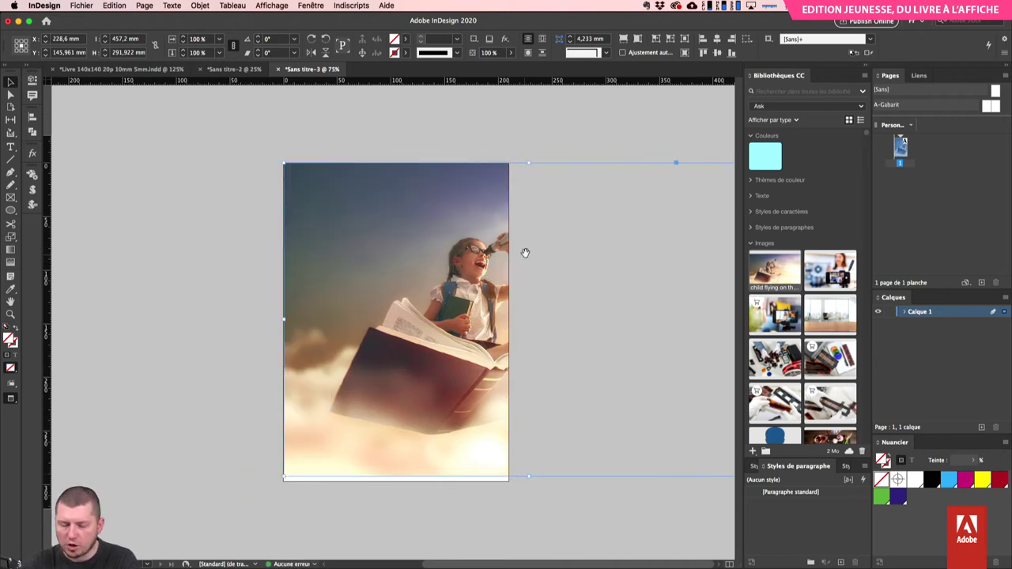
- Crop the photo frame to the 210 × 297 mm page and apply Content-Aware Fit to the photo inside it
key(super+minus)
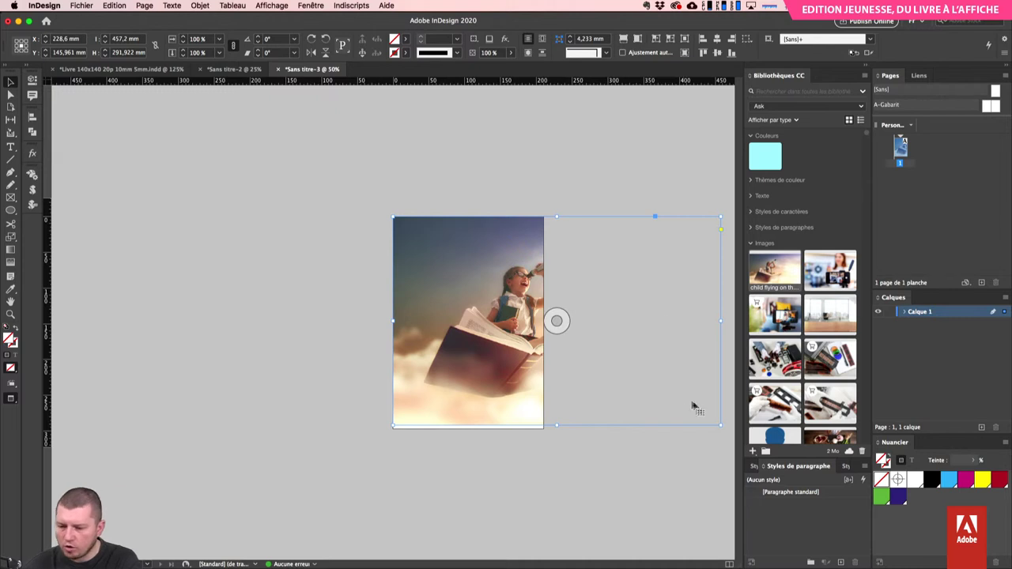
drag(721, 427, 543, 429)
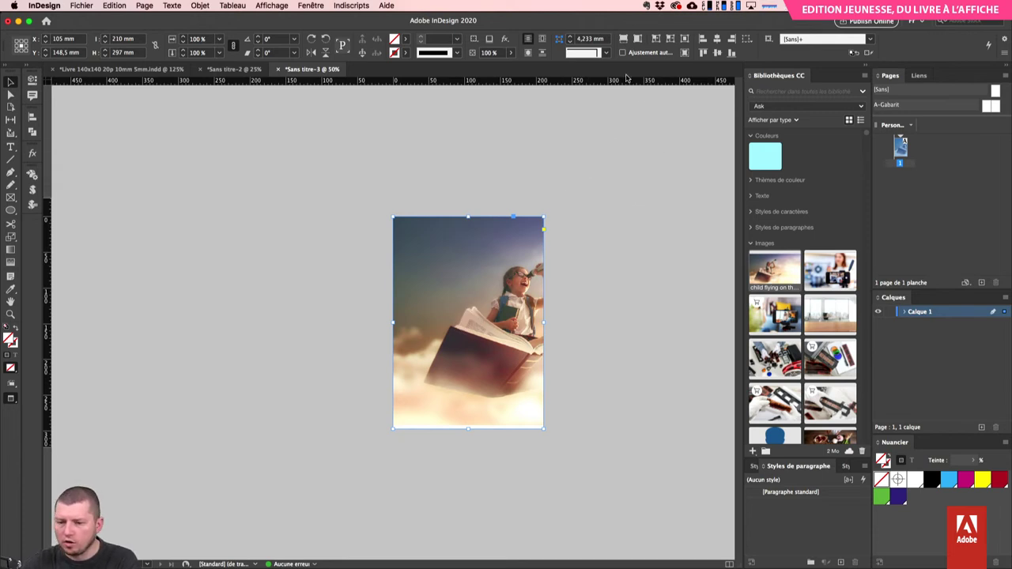
key(super+equal)
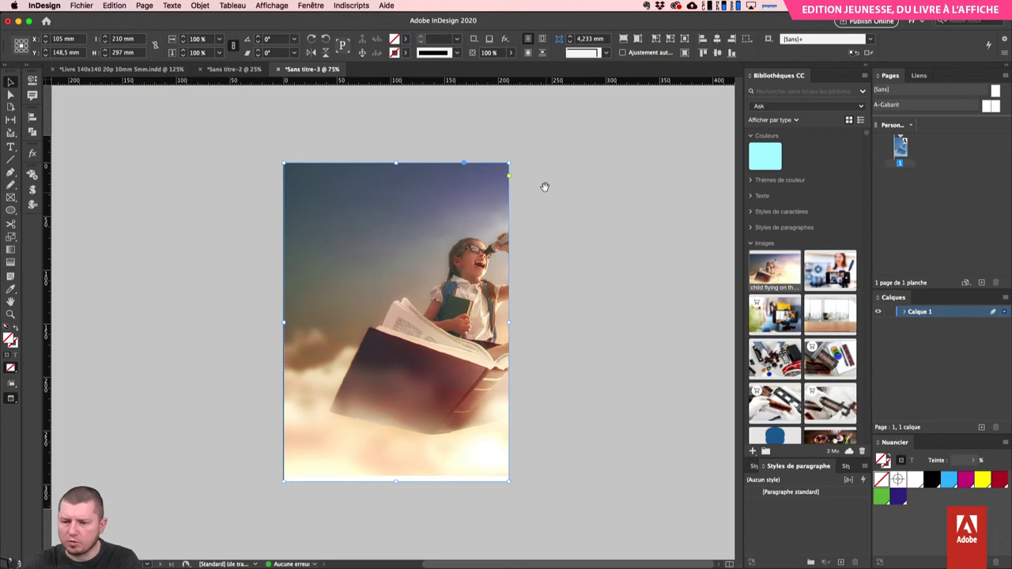
scroll(625, 148, left, 2)
scroll(624, 148, left, 3)
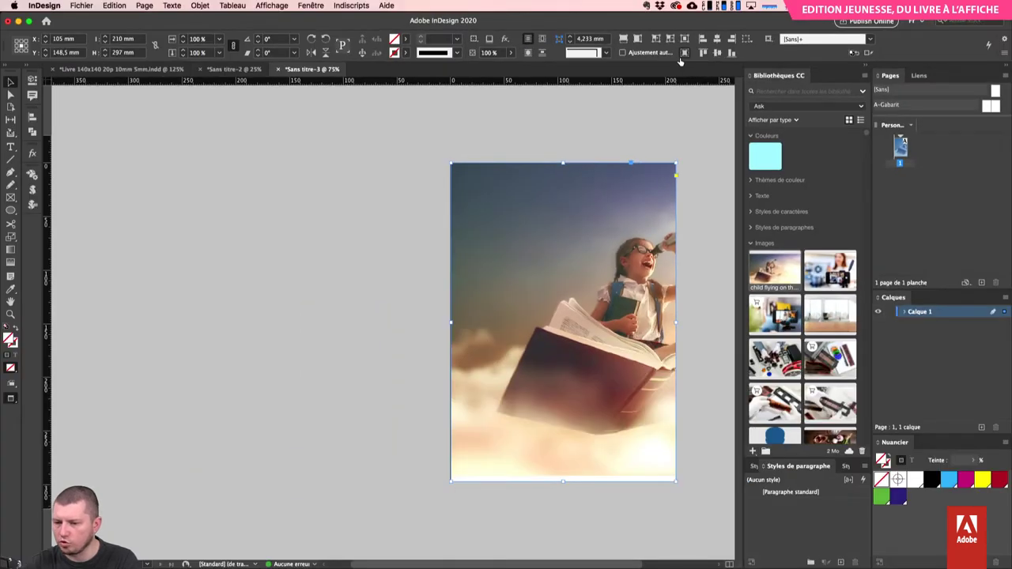
click(684, 54)
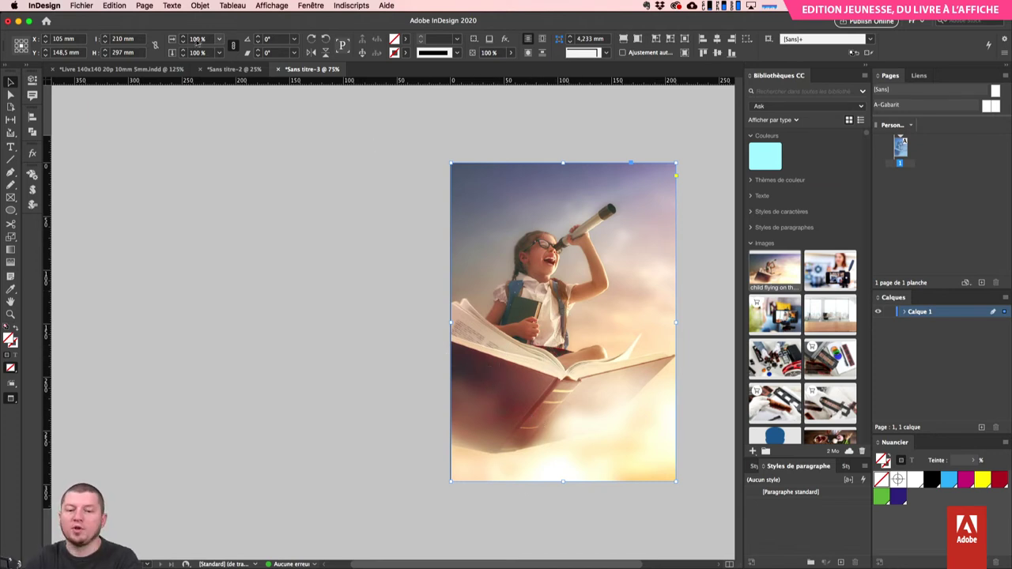
- Group and copy the square cover artwork from Sans titre-2, then paste it into Sans titre-3 beside the page at about X -53,5 mm
click(234, 70)
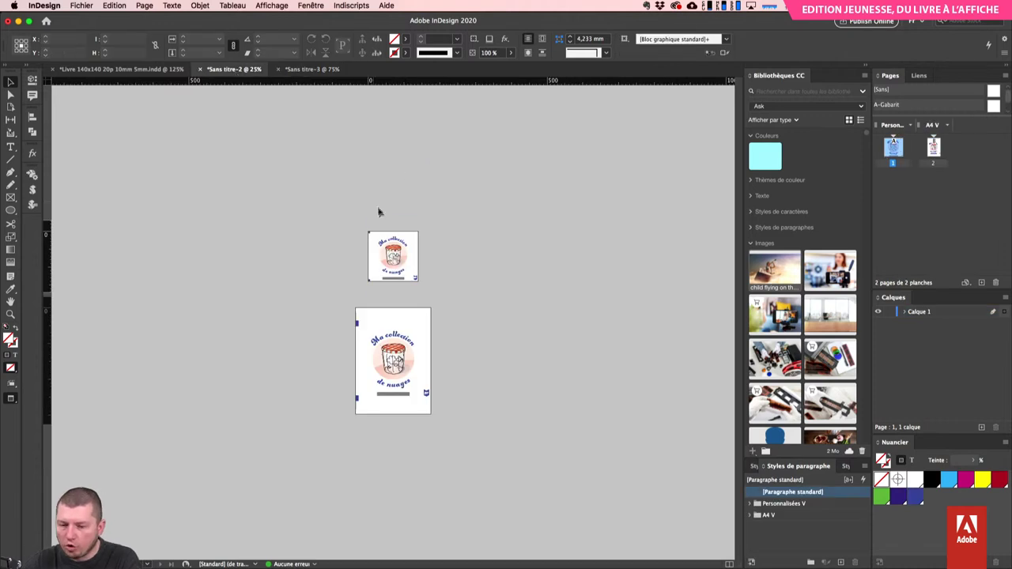
drag(343, 221, 441, 285)
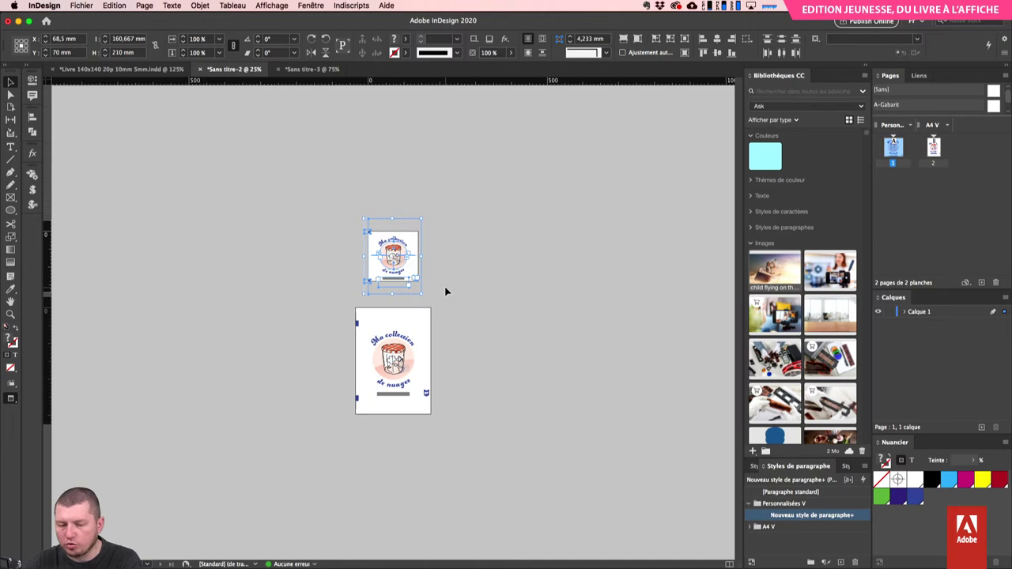
click(446, 293)
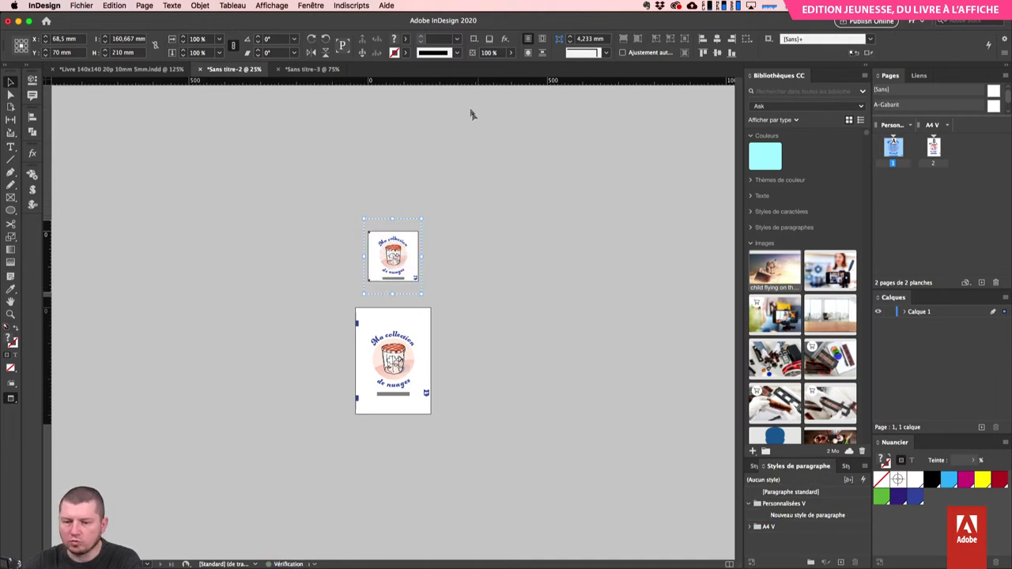
click(302, 68)
drag(498, 297, 391, 277)
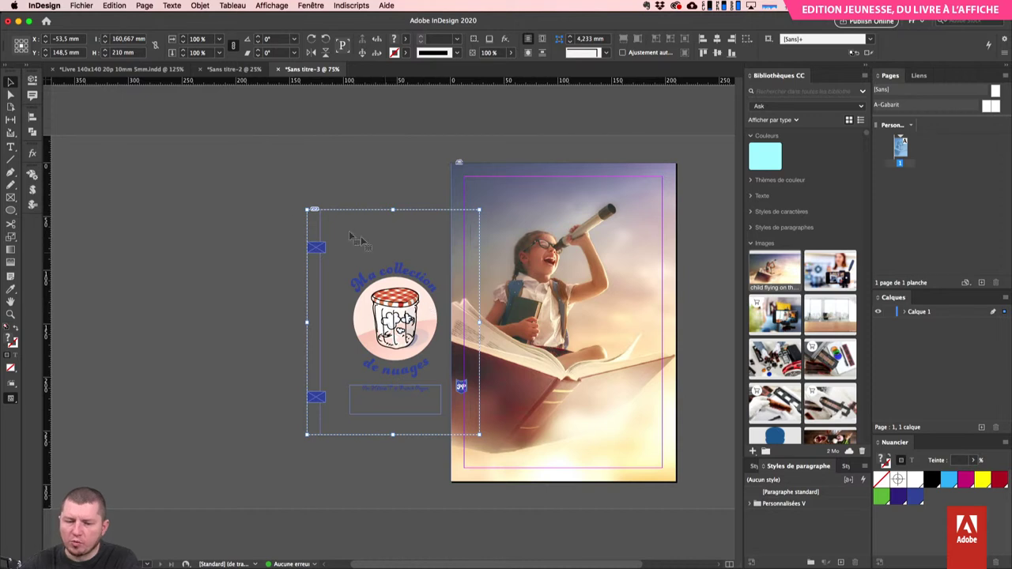
- Draw a rectangular frame over the pasted cover artwork and set its size to 140 × 140 mm
click(10, 198)
drag(317, 246, 472, 402)
click(128, 39)
text(140)
key(Tab)
text(140)
key(Return)
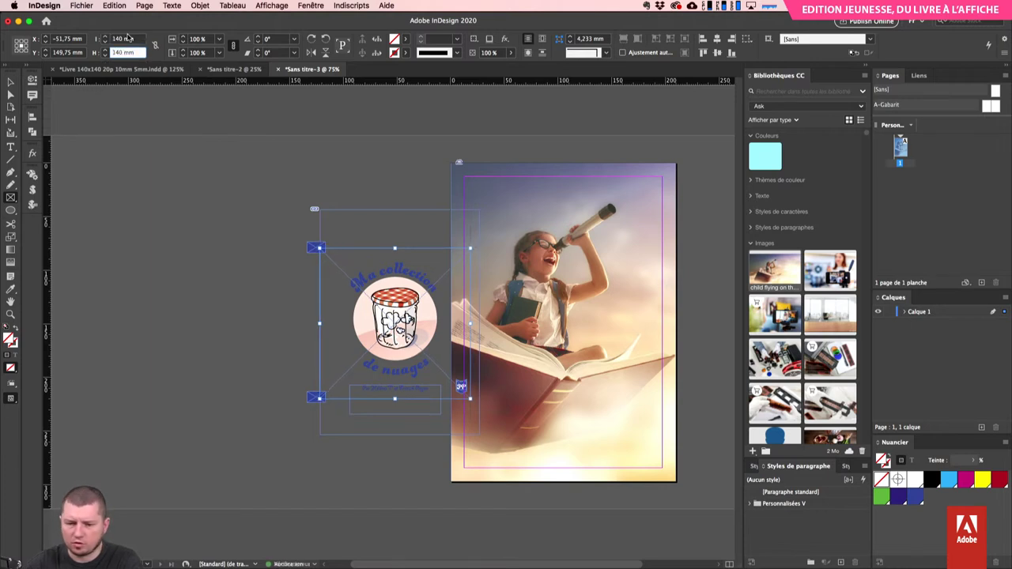
key(Return)
key(Return)
key(Escape)
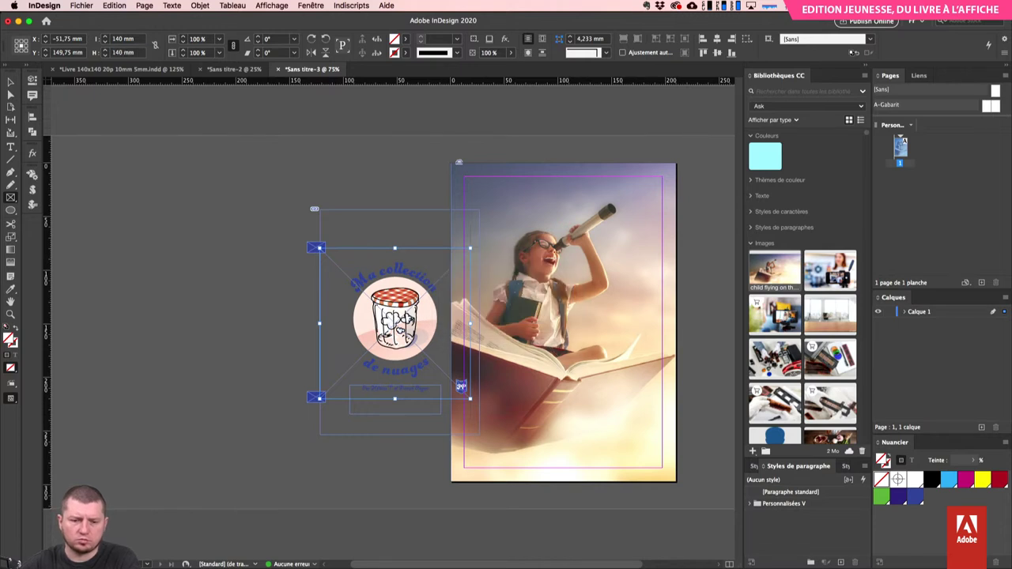
- Fill the 140 mm square frame with white and send it behind the cover artwork
key(shift+x)
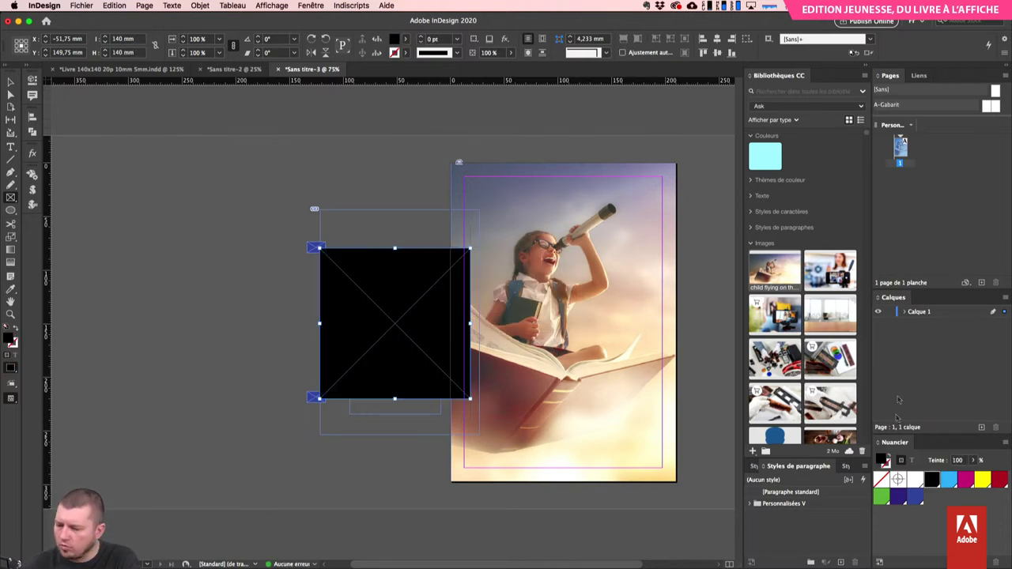
click(917, 484)
key(super+alt+v)
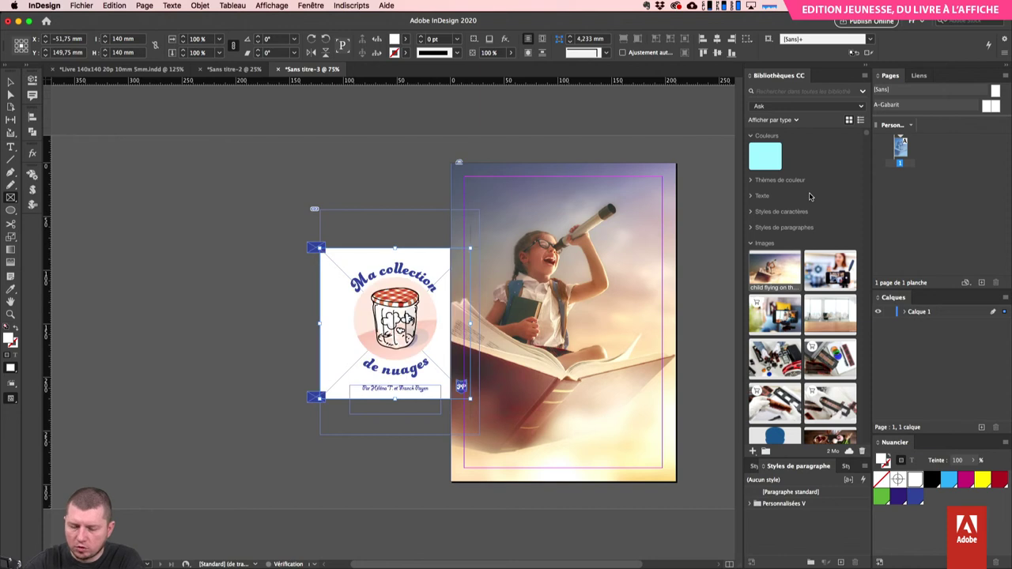
- Select the pasted cover artwork group beside the page and bring it in front of the white square
key(v)
mouse_move(352, 231)
mouse_down()
mouse_move(292, 202)
mouse_move(352, 232)
mouse_up()
key(super+shift+a)
click(377, 261)
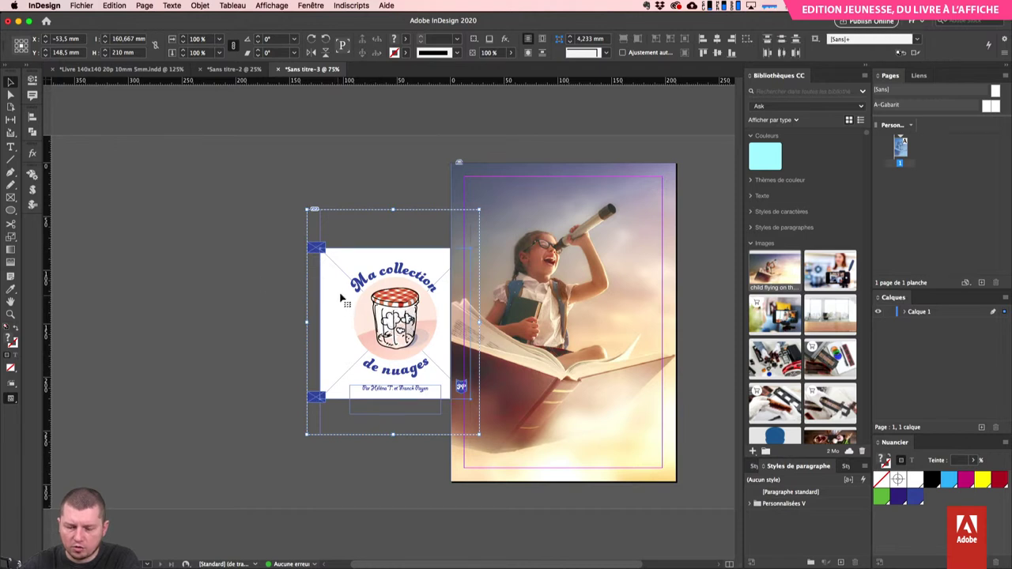
key(super+shift+bracketright)
- Try the cover artwork over the poster photo, then set it fully off the page at about X -137,7 mm and preview the page
drag(417, 273, 613, 324)
drag(678, 261, 349, 232)
key(super+z)
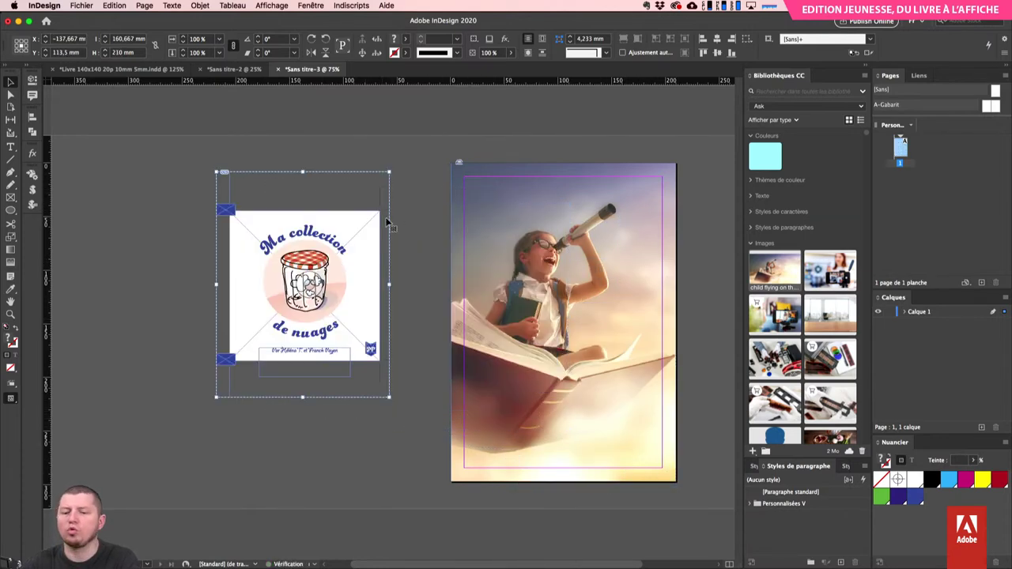
key(w)
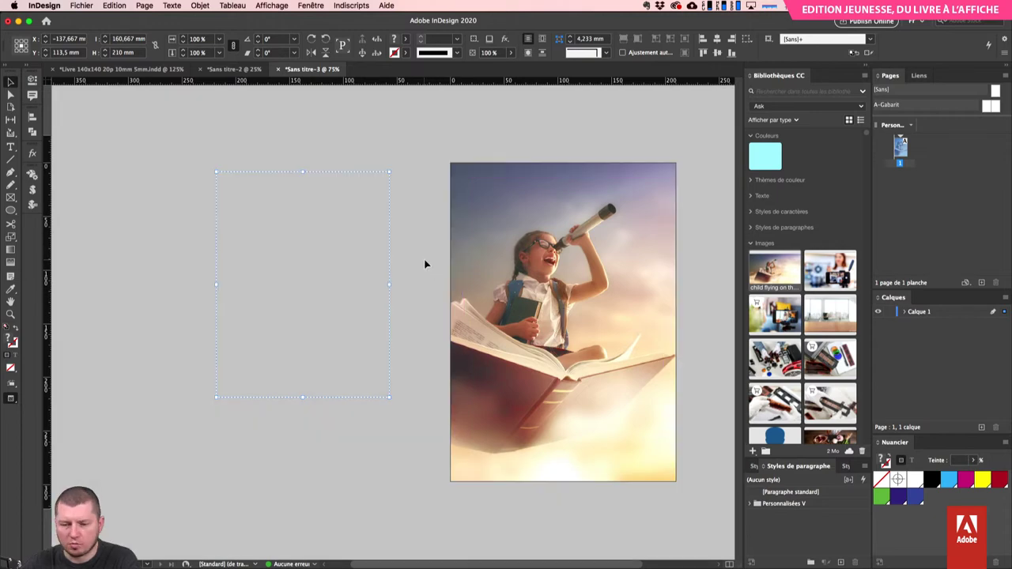
key(w)
click(392, 219)
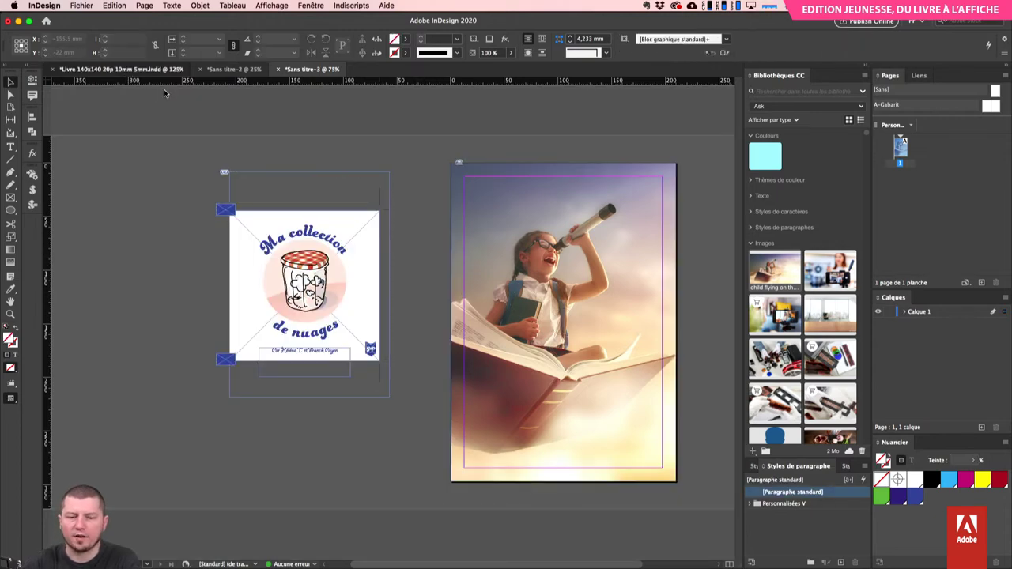
- Set up an export of the book document Livre 140x140 to the desktop as Adobe PDF (impression), named Livre Nuage inD
key(super+grave)
click(435, 107)
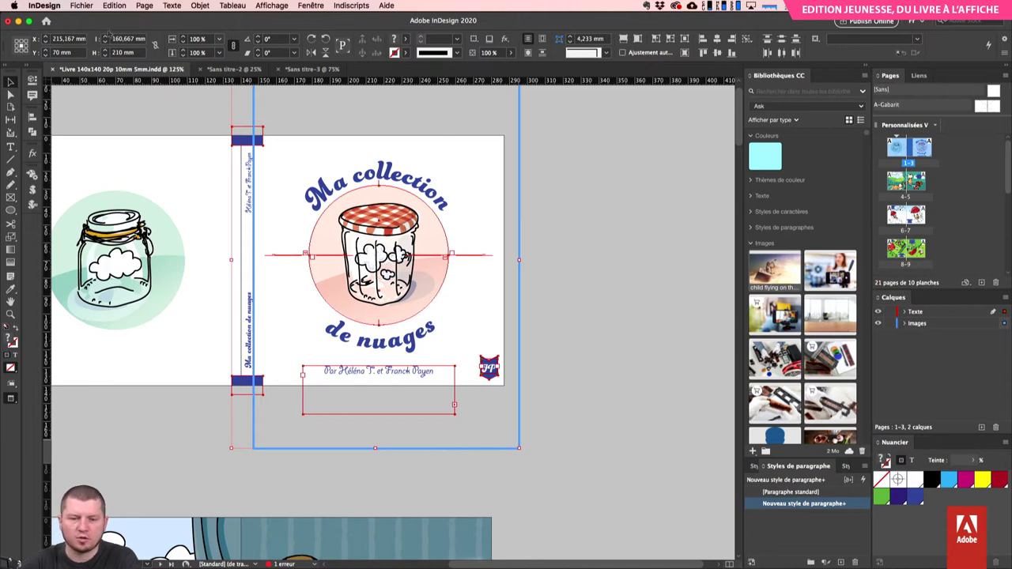
click(81, 6)
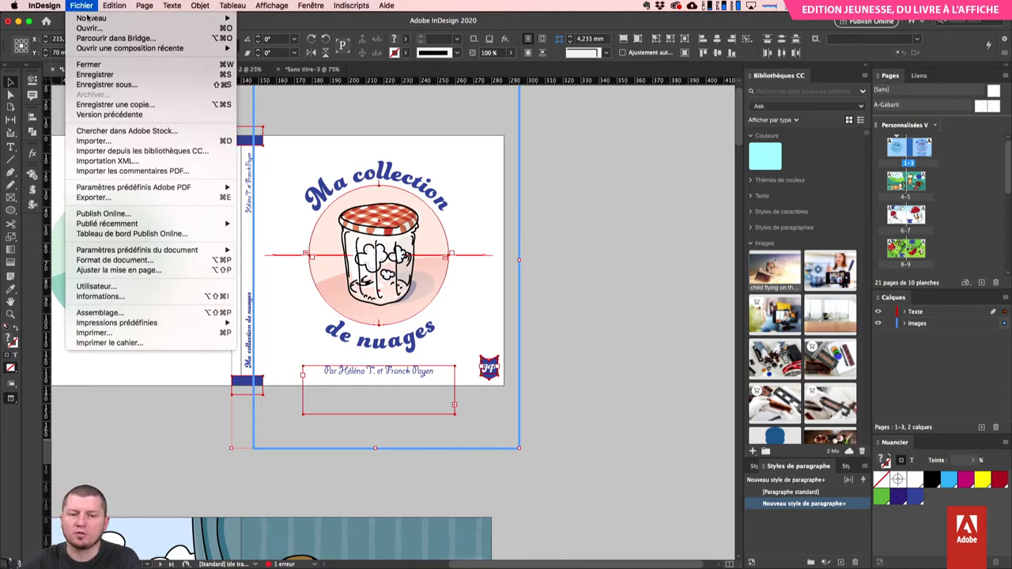
click(131, 197)
click(517, 272)
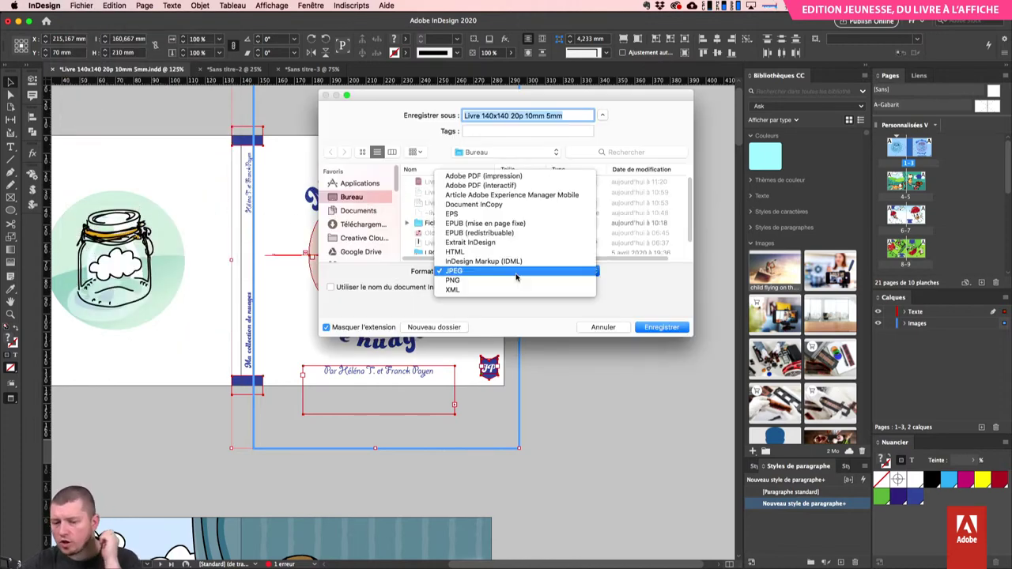
click(500, 175)
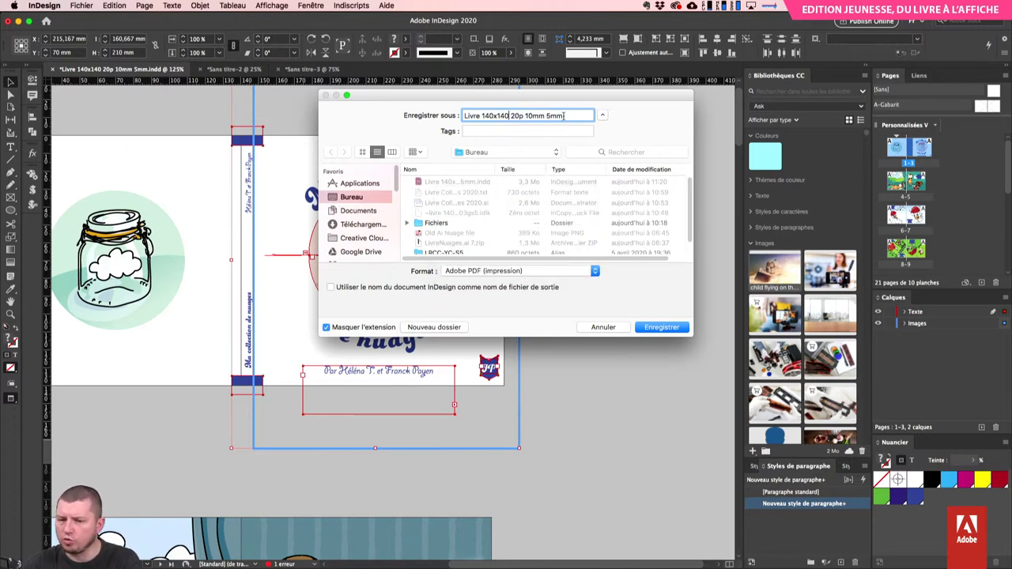
text(Nuage inD)
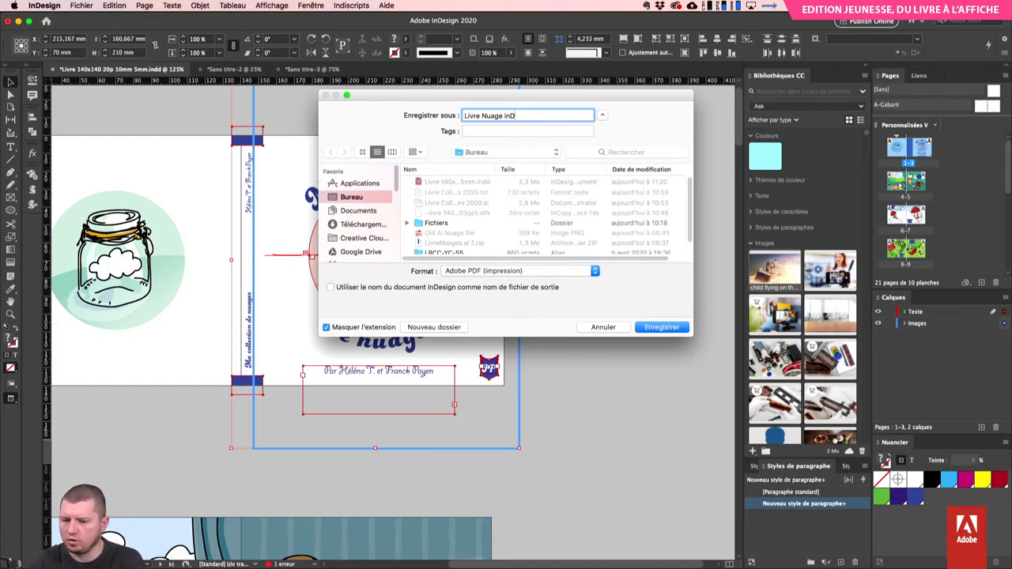
key(Return)
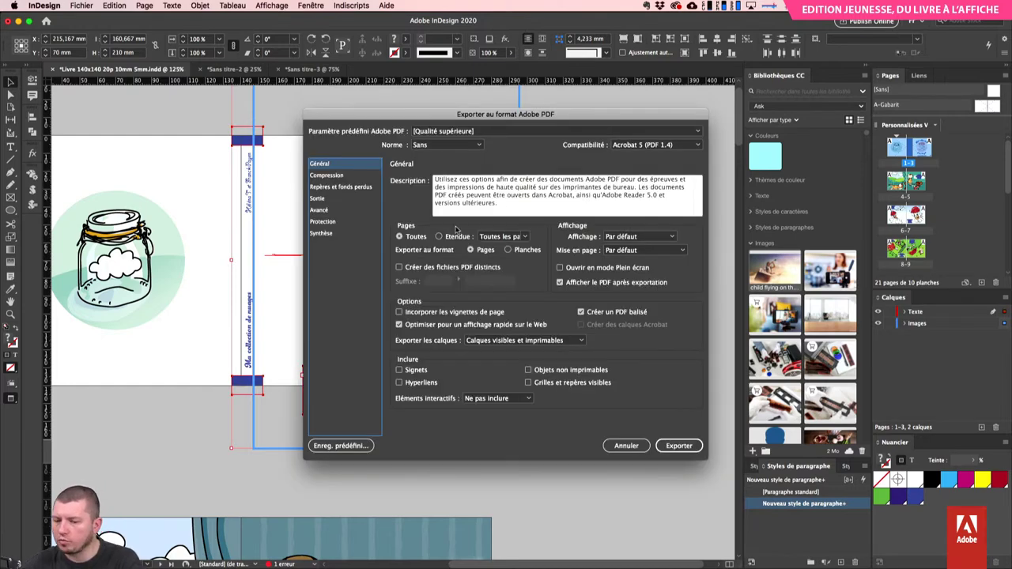
- Export all pages of the book as single pages, using the [Qualité supérieure] PDF preset
click(509, 249)
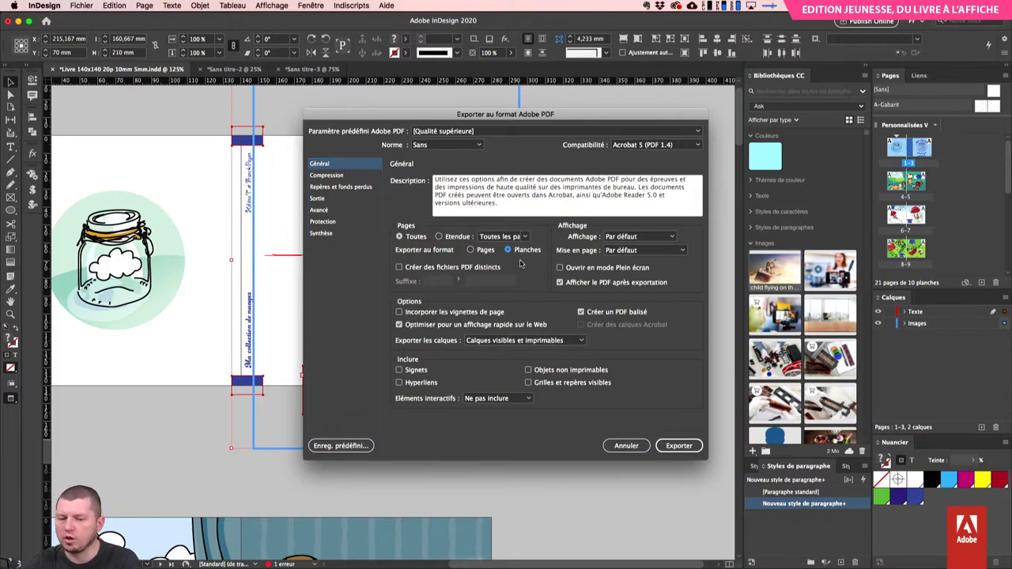
click(471, 249)
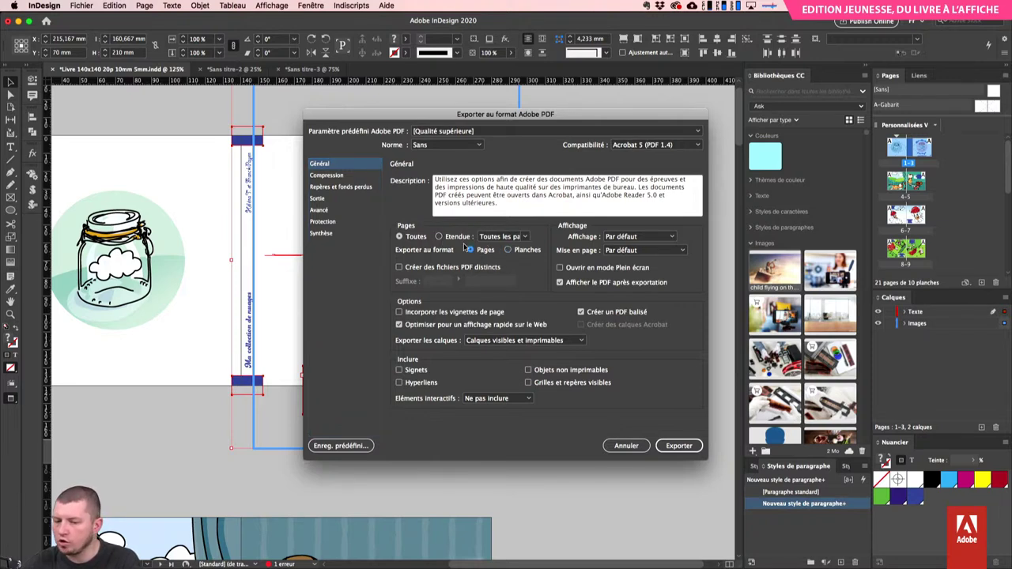
click(678, 444)
click(599, 314)
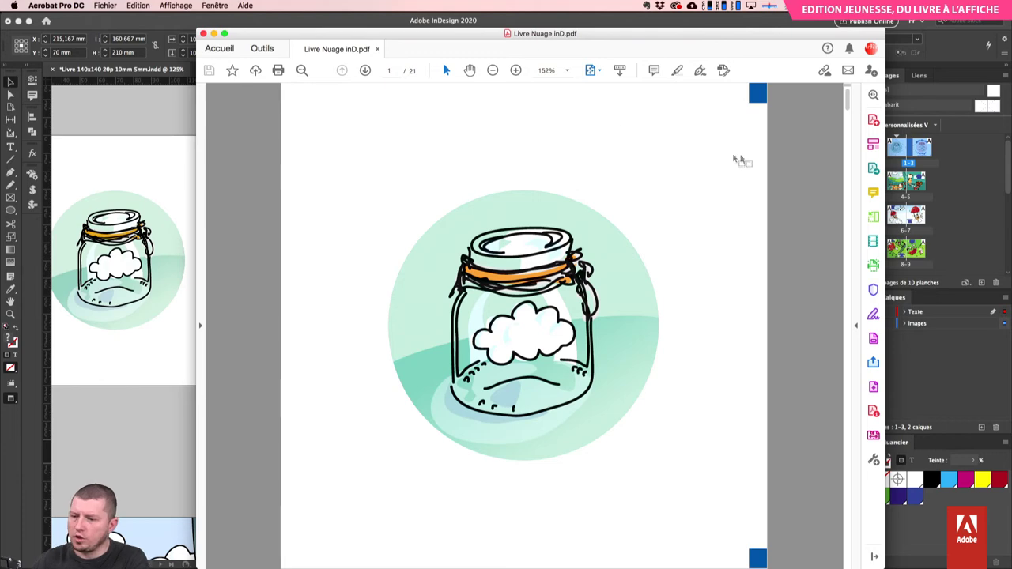
- Leaf through the exported Livre Nuage inD.pdf in Acrobat and examine the cover and first inside pages
key(Right)
key(Right)
key(Left)
key(Right)
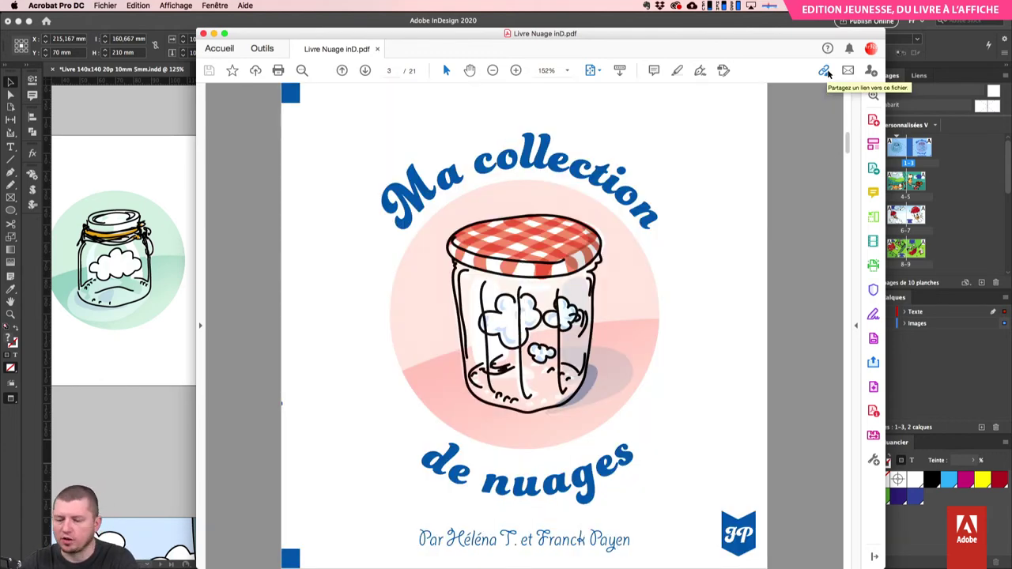
key(Right)
key(Right)
key(Right)
key(Right)
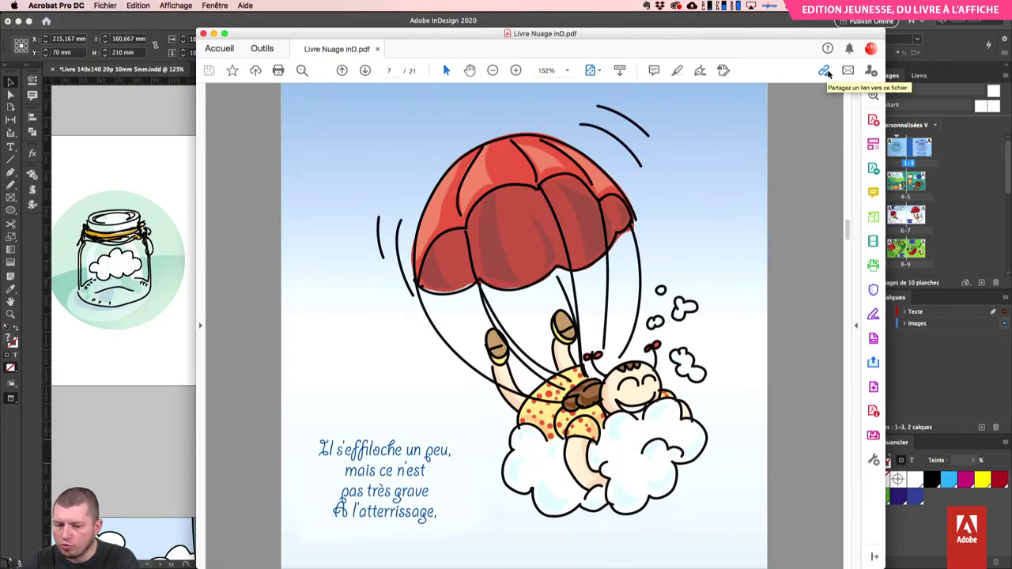
key(Right)
key(Right)
key(Right)
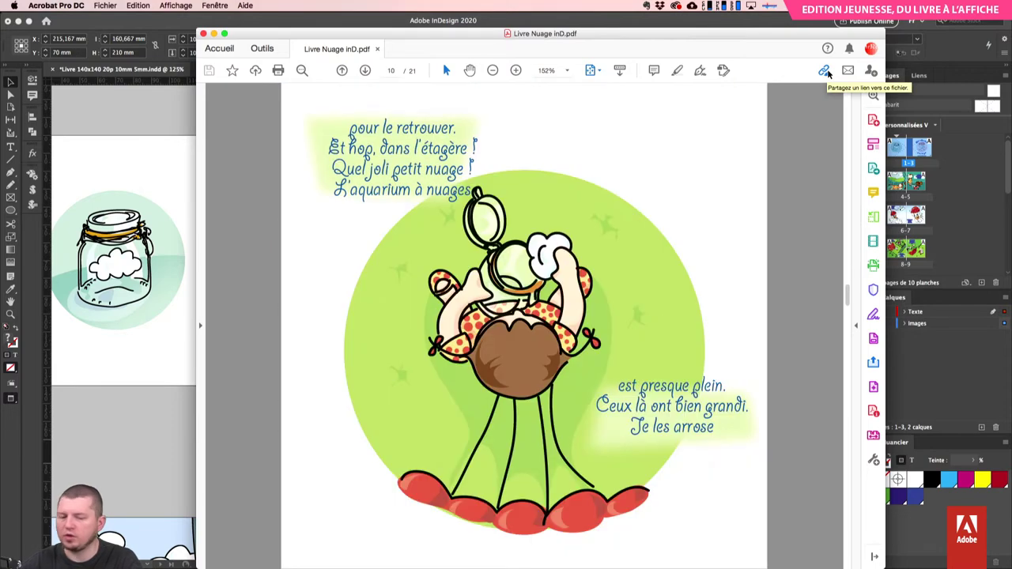
- Switch back to the Sans titre-3 poster in InDesign and delete the pasted cover artwork and its white frame
click(162, 149)
click(312, 69)
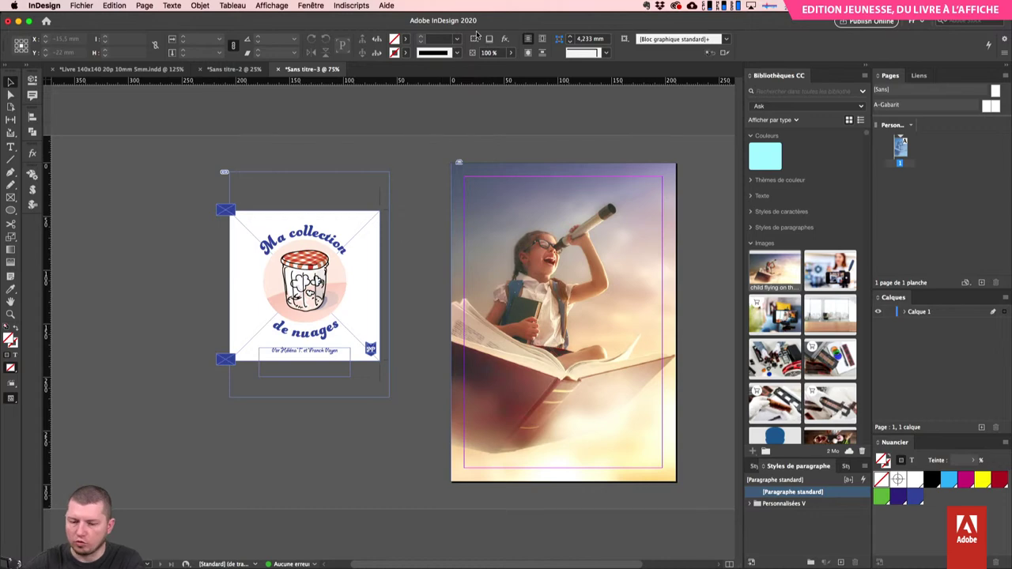
drag(169, 172, 312, 330)
key(Delete)
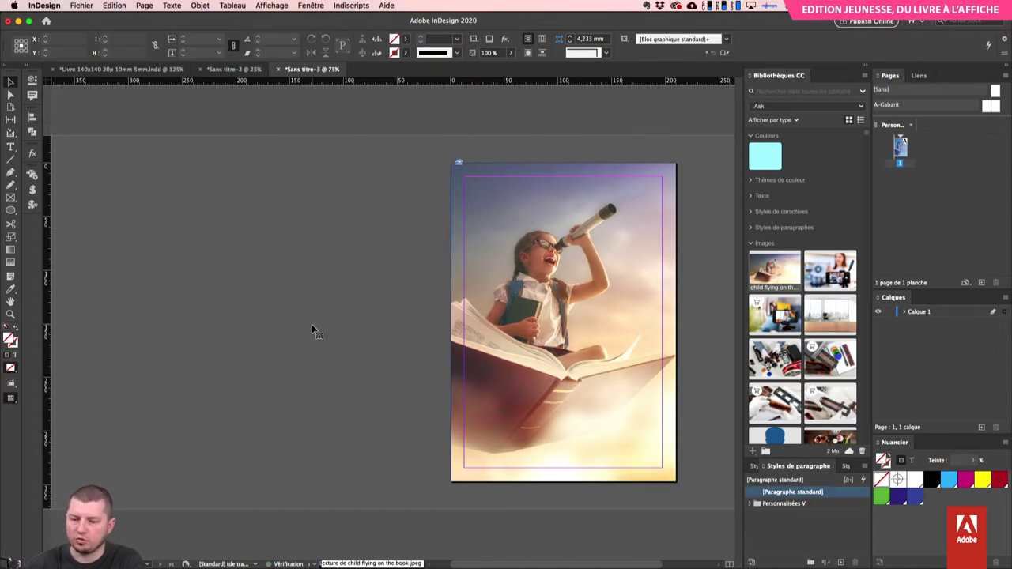
- Place page 3 of Livre Nuage inD.pdf at 141,5 × 141,5 mm, overlapping the poster's left edge
key(super+Tab)
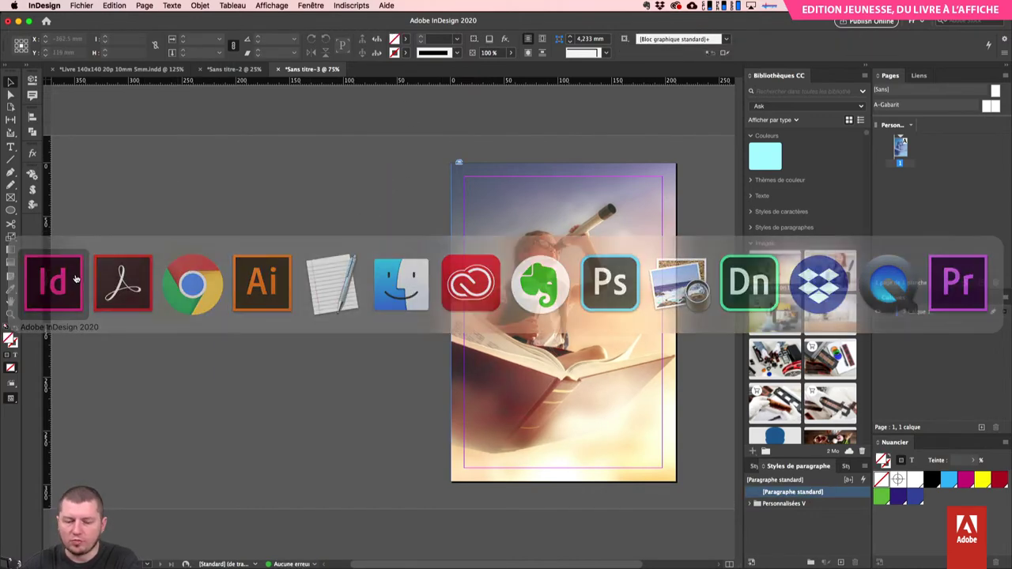
key(super+d)
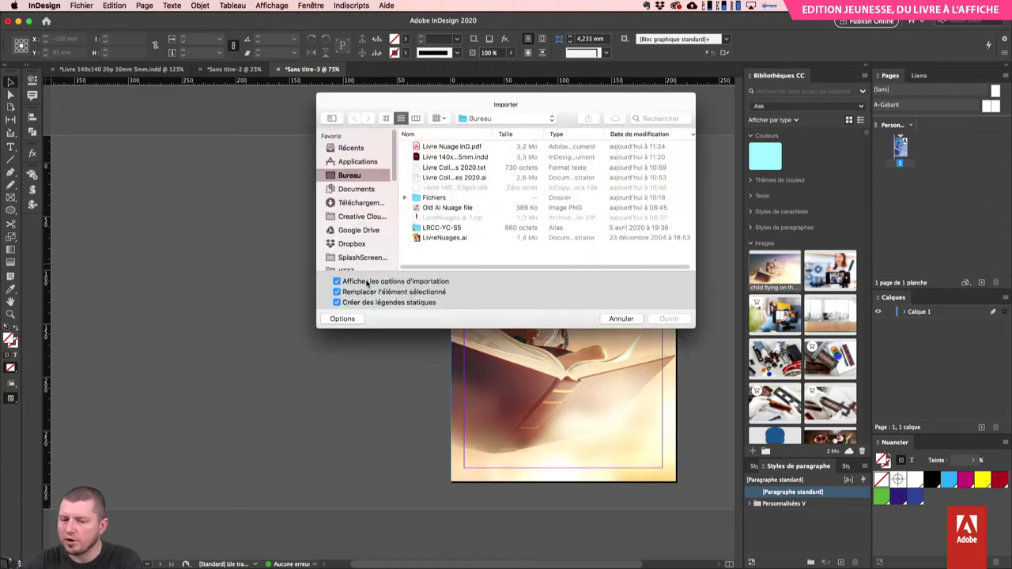
click(456, 146)
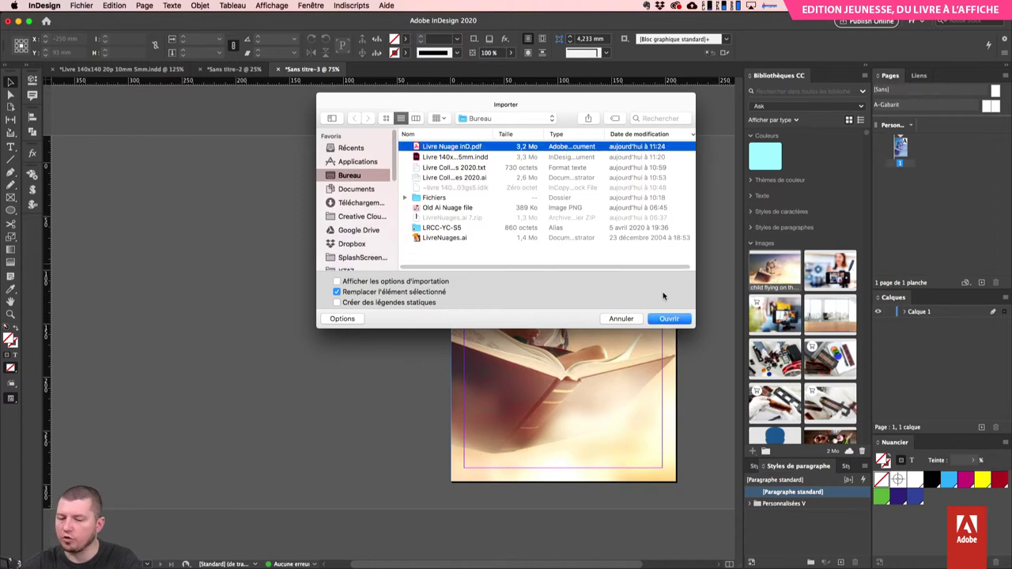
click(668, 319)
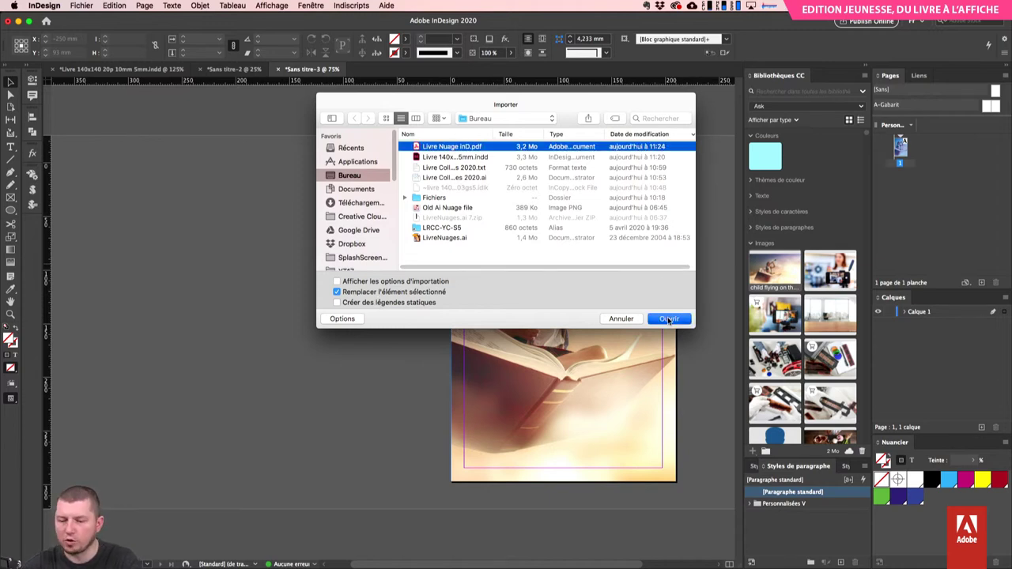
click(389, 307)
click(389, 306)
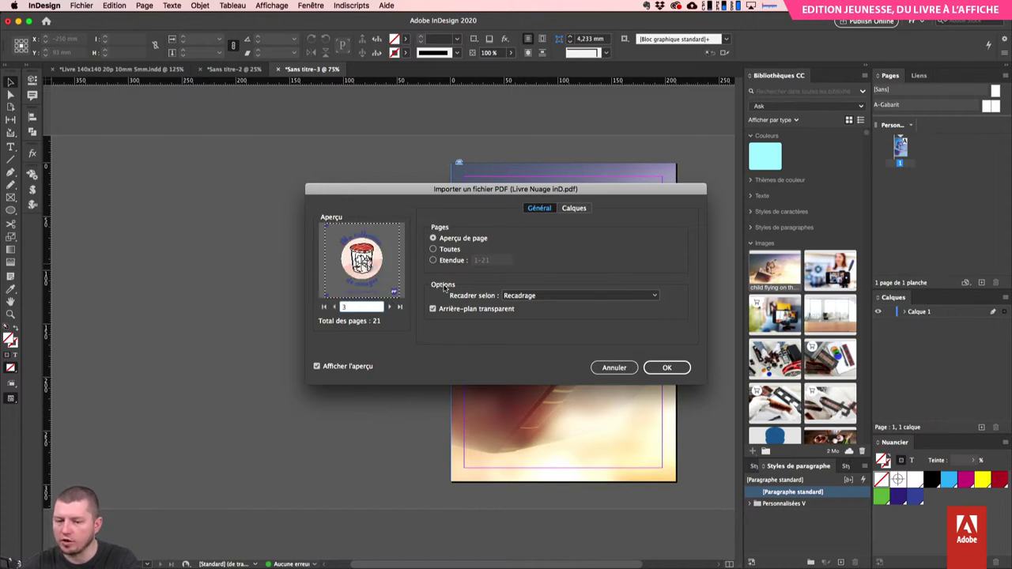
click(676, 370)
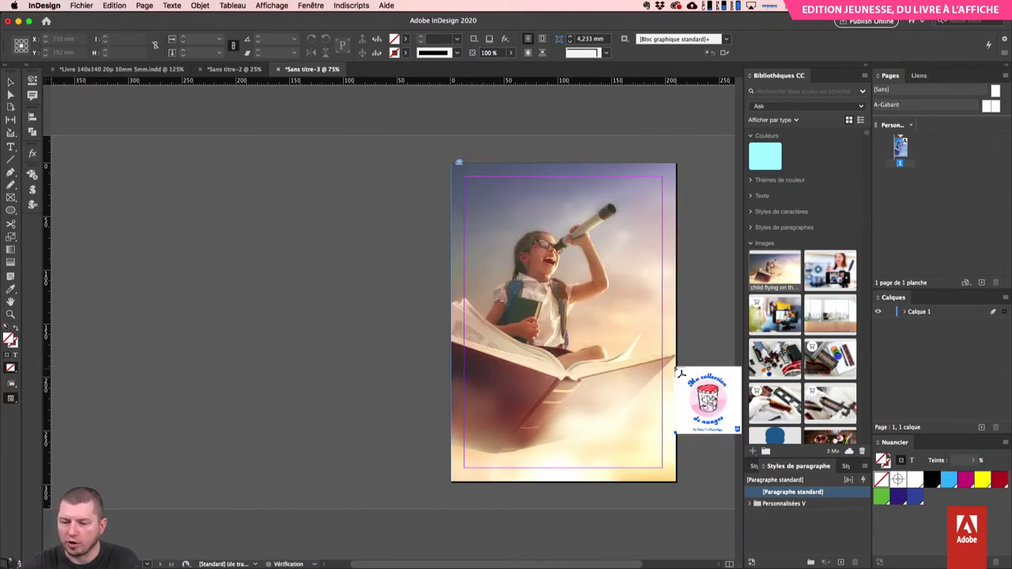
drag(321, 240, 472, 391)
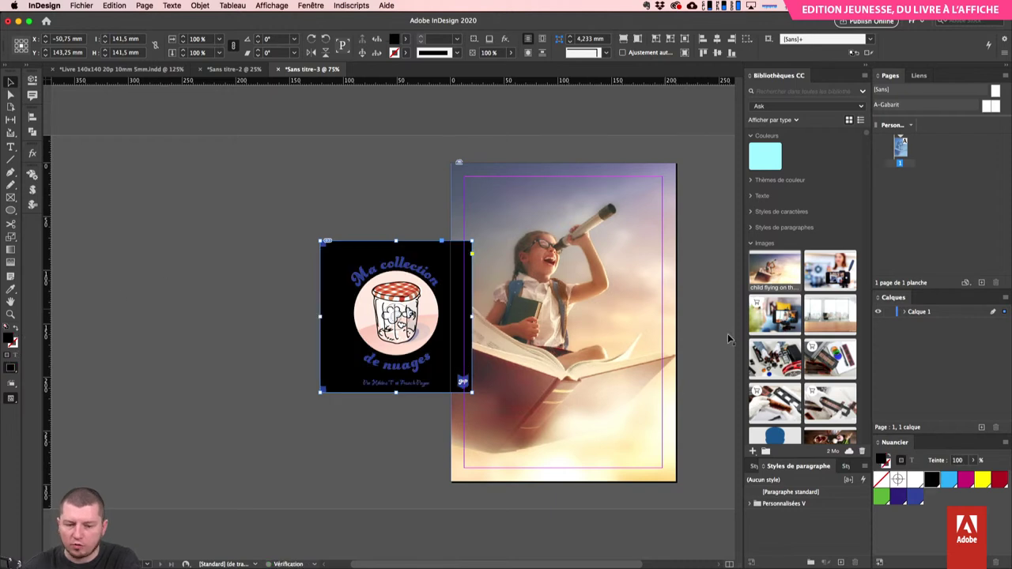
- Fill the placed cover with white and scale it to about 83,6 mm square in the lower right of the photo
click(915, 480)
drag(386, 281, 581, 308)
mouse_move(669, 267)
mouse_down()
mouse_move(642, 274)
mouse_move(669, 269)
mouse_up()
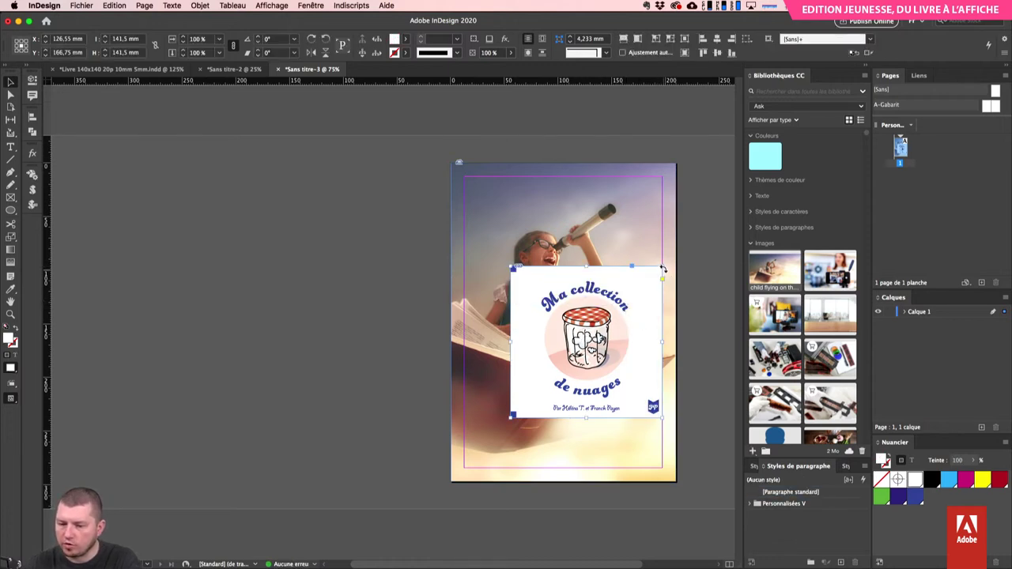
drag(662, 269, 600, 328)
drag(575, 359, 638, 398)
- Examine the whole poster composition from a distance and in preview mode
click(287, 366)
key(super+minus)
key(super+minus)
key(super+minus)
key(super+minus)
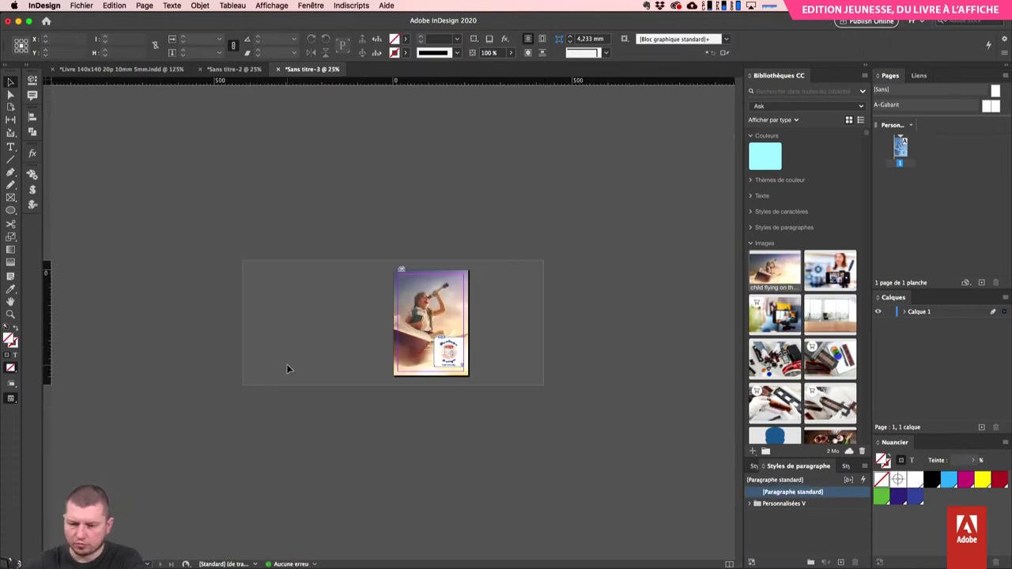
key(super+equal)
key(super+equal)
key(super+equal)
key(super+equal)
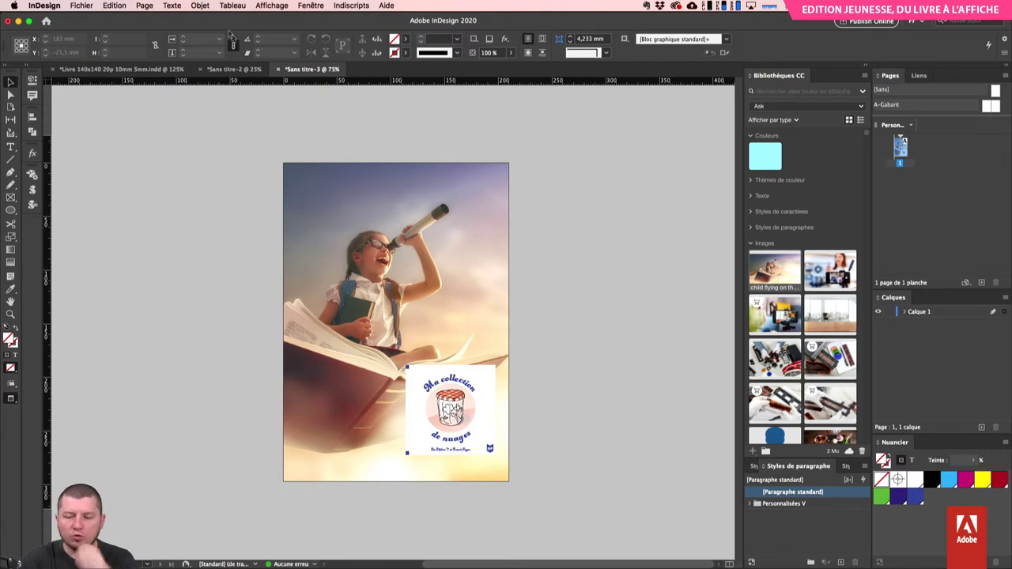
- Leave preview mode and move the small cover straight down until it sits on the poster's bottom margin
key(w)
click(466, 421)
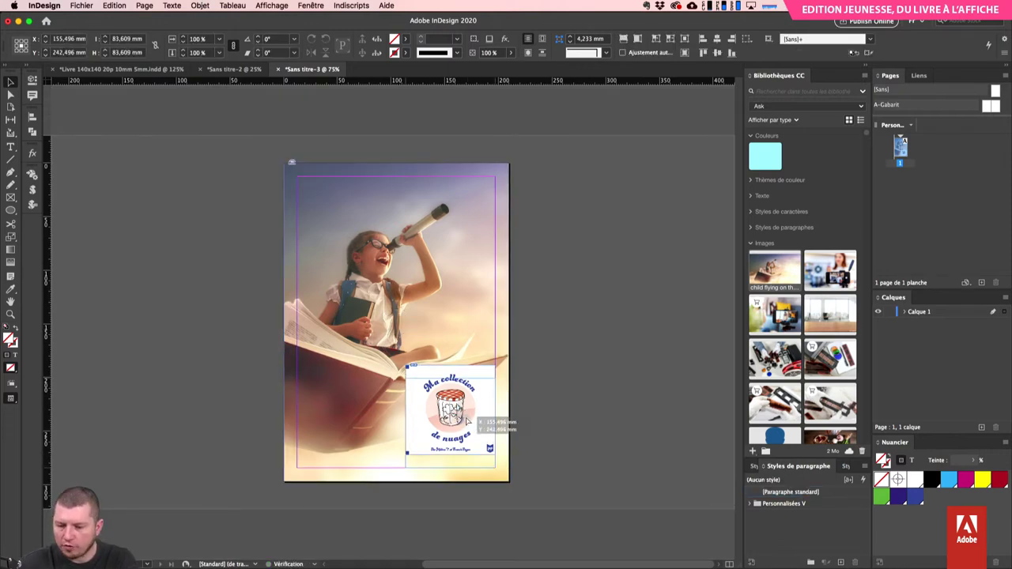
drag(467, 421, 466, 434)
- Check the formatting of the title and author text on the spine of the Livre 140x140 document
click(172, 6)
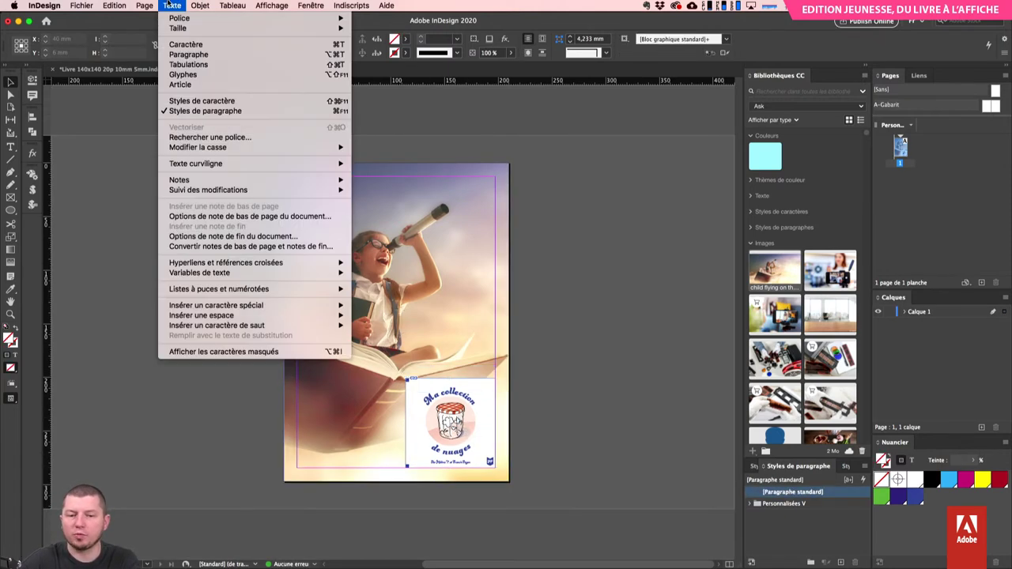
mouse_move(146, 6)
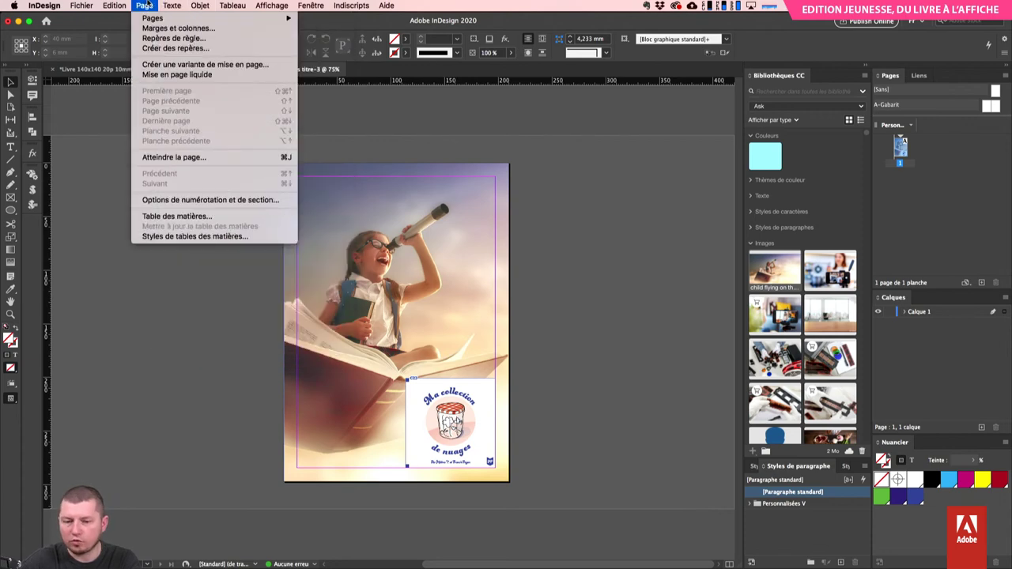
click(297, 80)
click(233, 69)
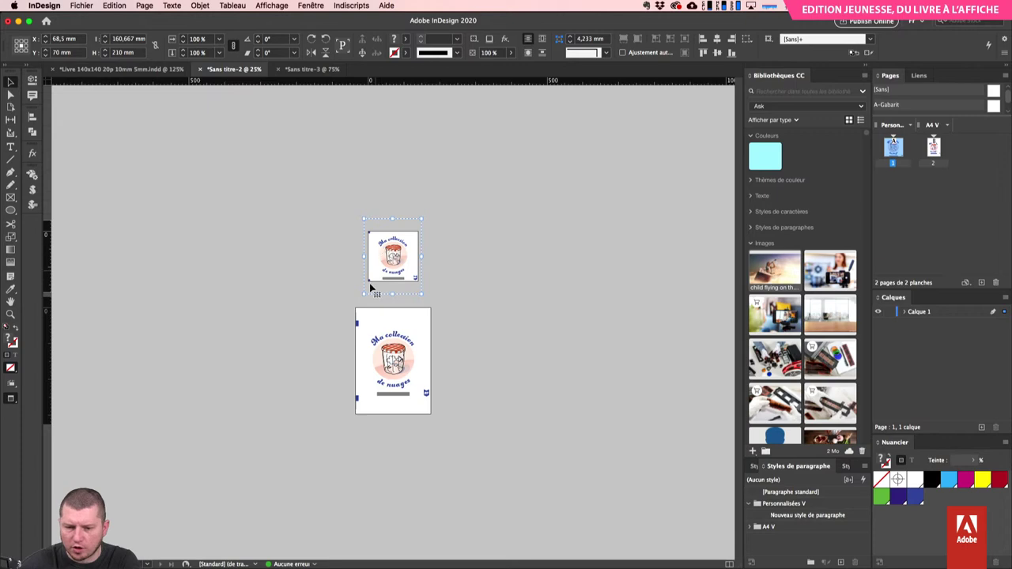
click(150, 70)
double_click(248, 228)
key(super+a)
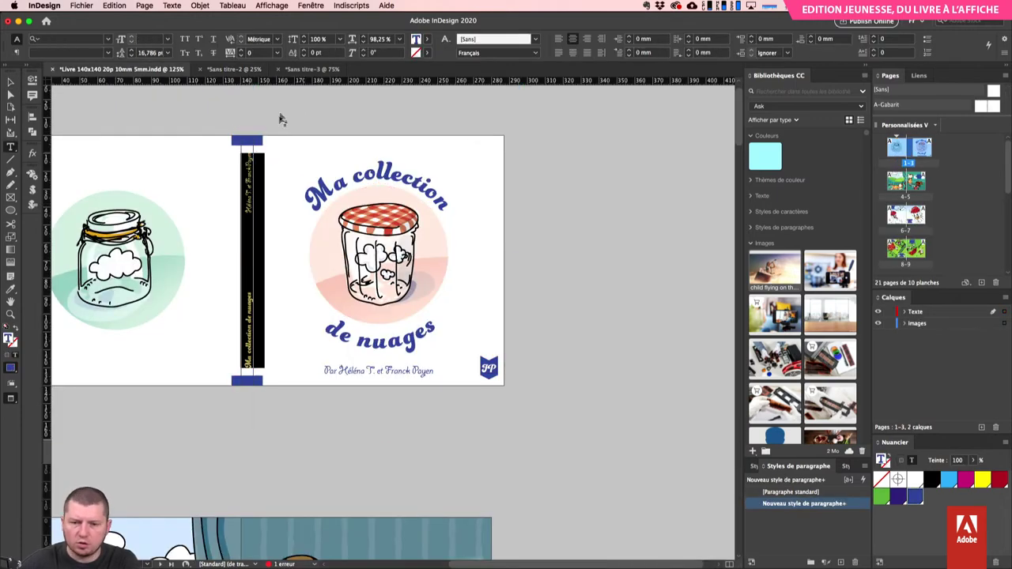
- In the poster document, draw a text frame about 93 x 57 mm in the photo's upper-left sky and paste the copied title and authors
click(312, 69)
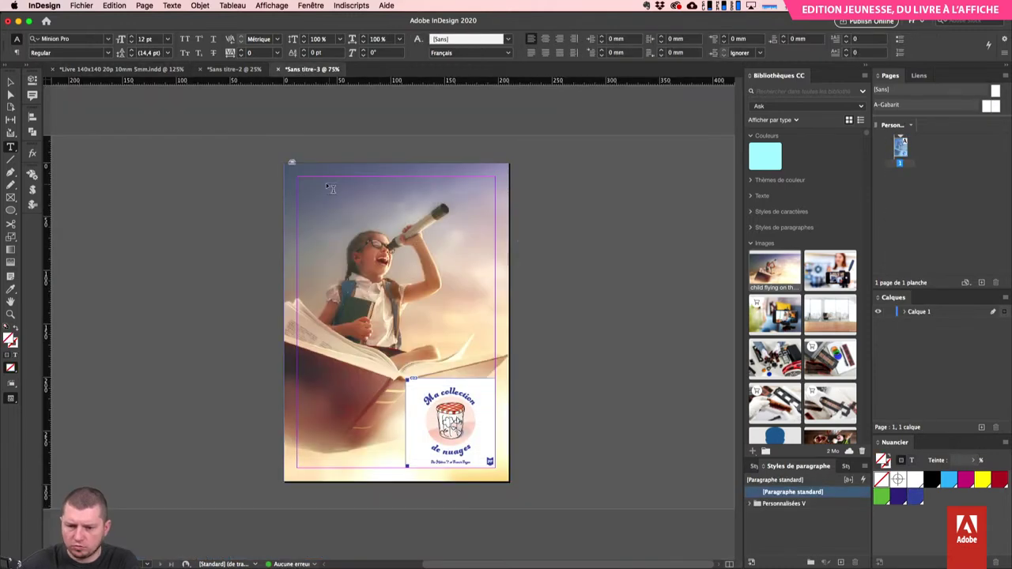
drag(301, 182, 400, 237)
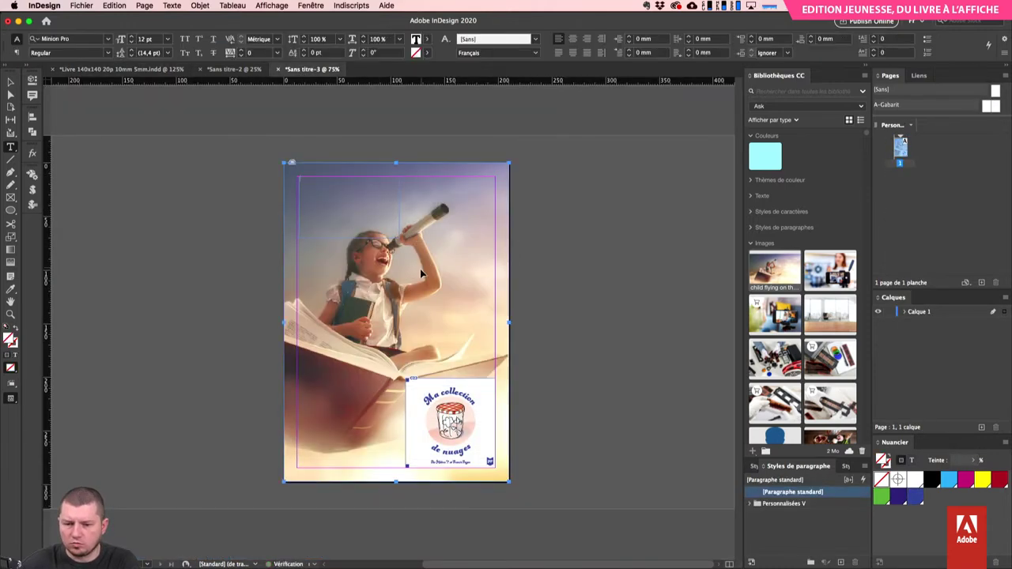
key(super+v)
key(super+2)
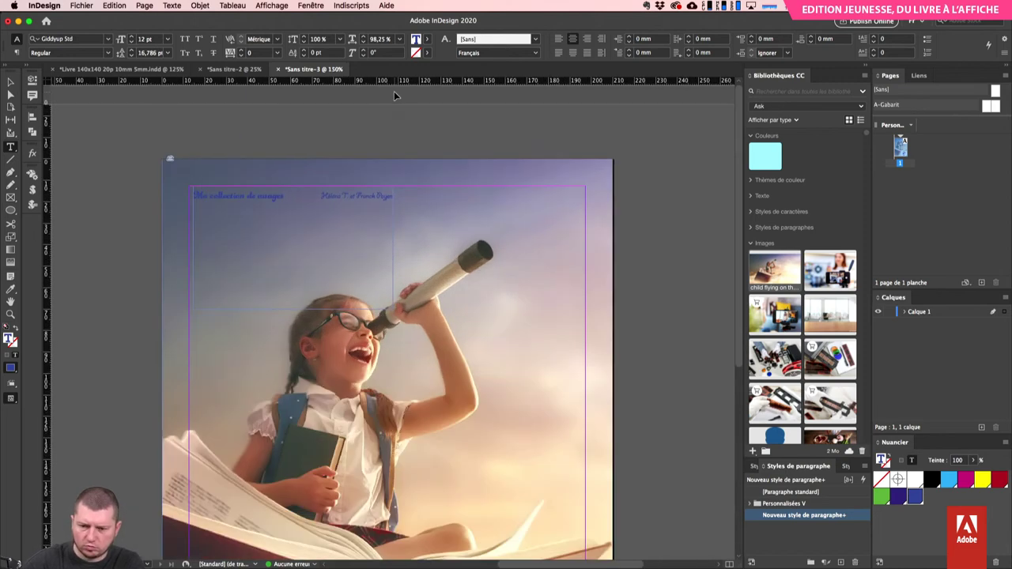
- Colour the pasted text white and move the author names onto their own line below the title
click(398, 253)
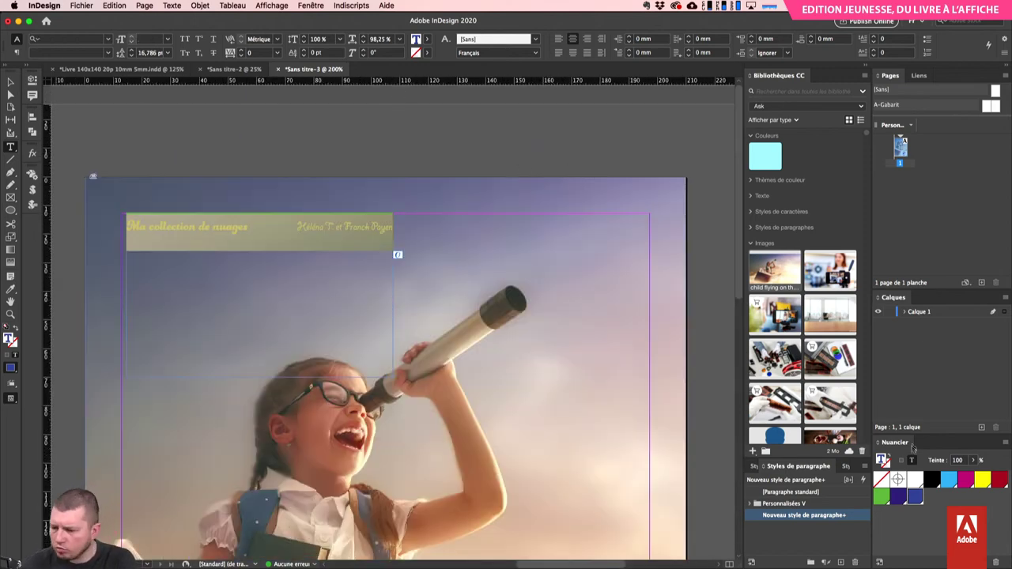
click(283, 214)
key(shift+Right)
key(Return)
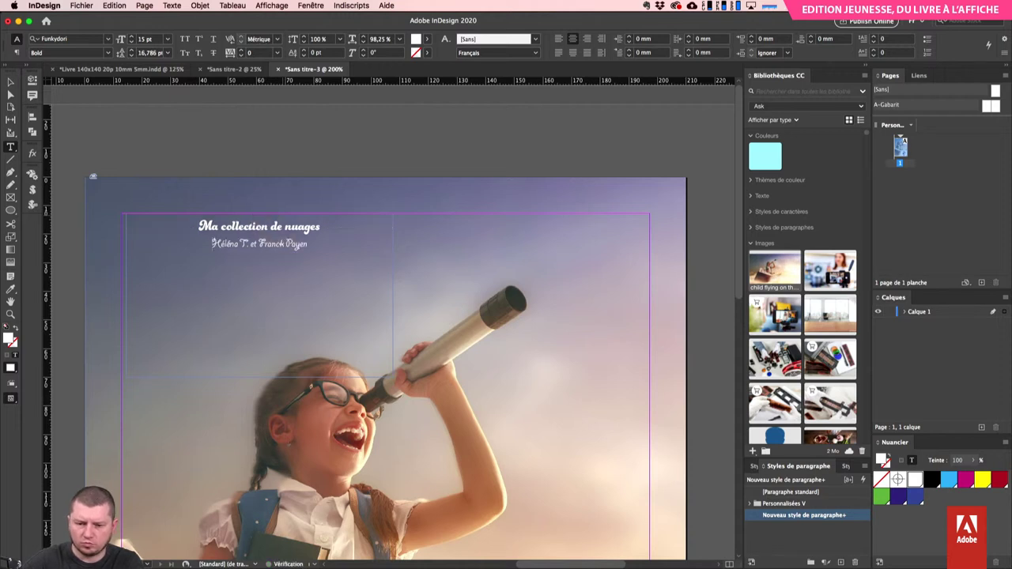
- Scale the text up until the title is about 42 pt and force a line break before "de nuages"
key(Escape)
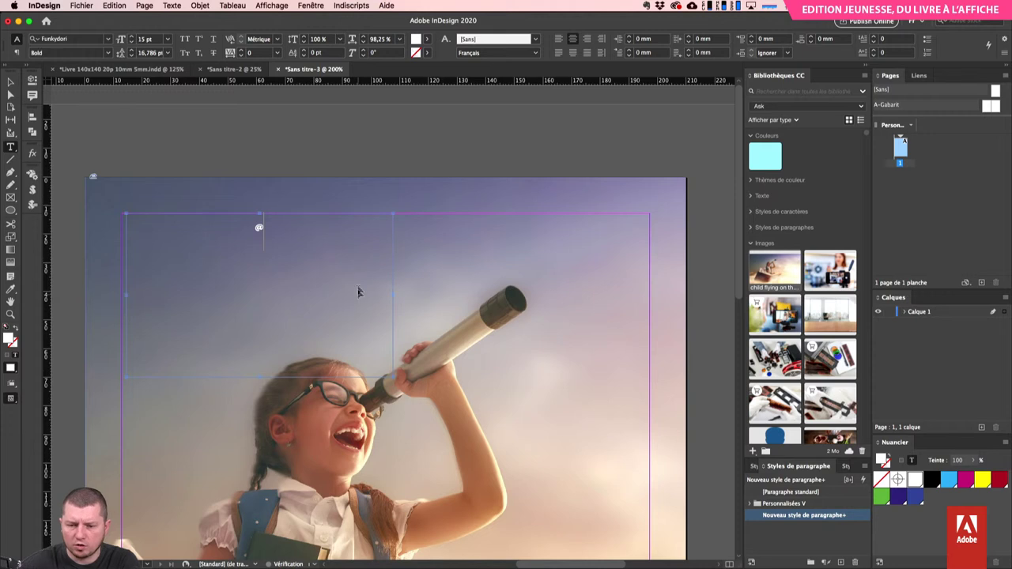
key(Escape)
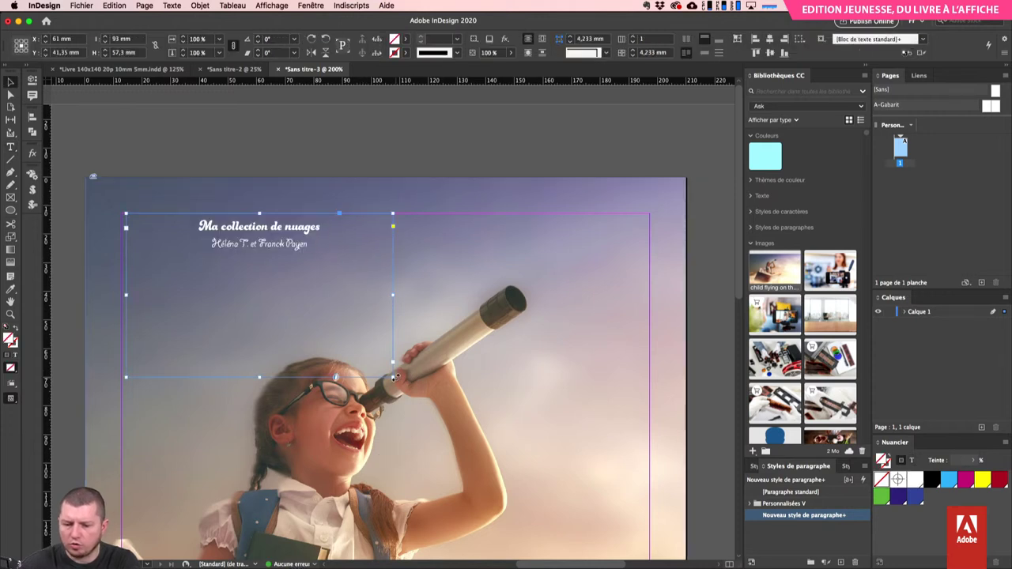
mouse_move(393, 378)
mouse_down()
mouse_move(245, 298)
mouse_move(224, 269)
mouse_move(401, 369)
mouse_up()
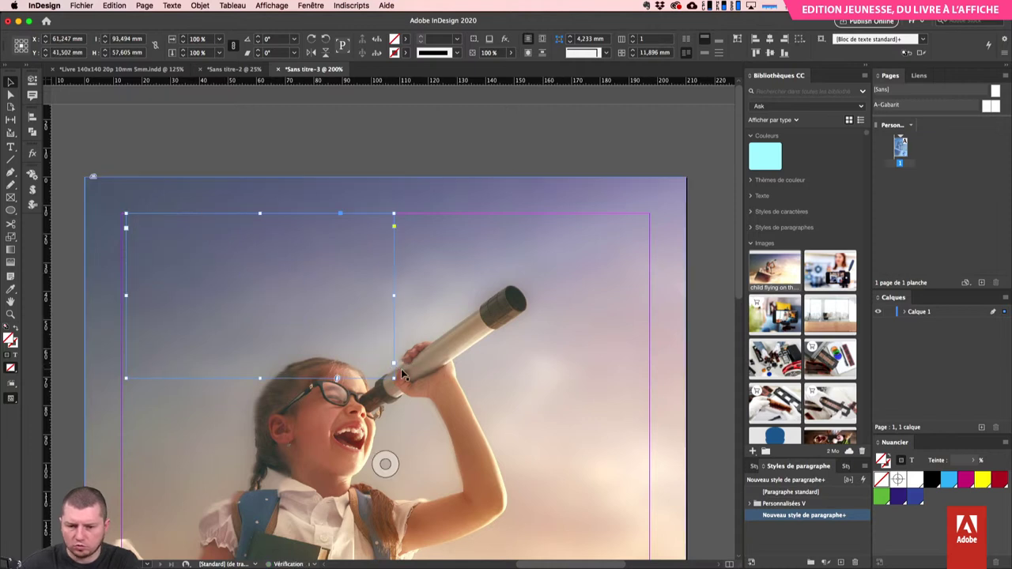
double_click(347, 251)
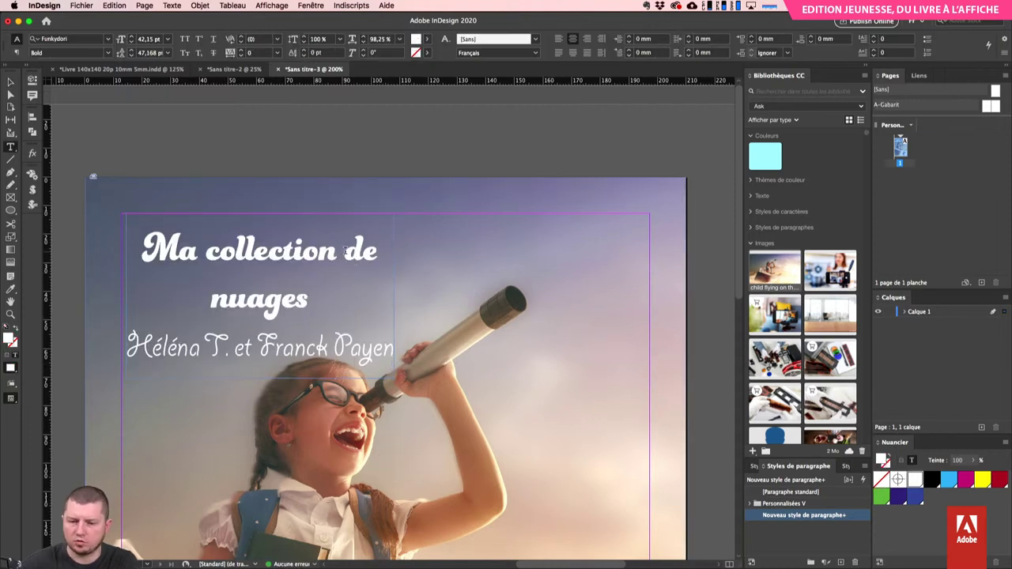
key(shift+Return)
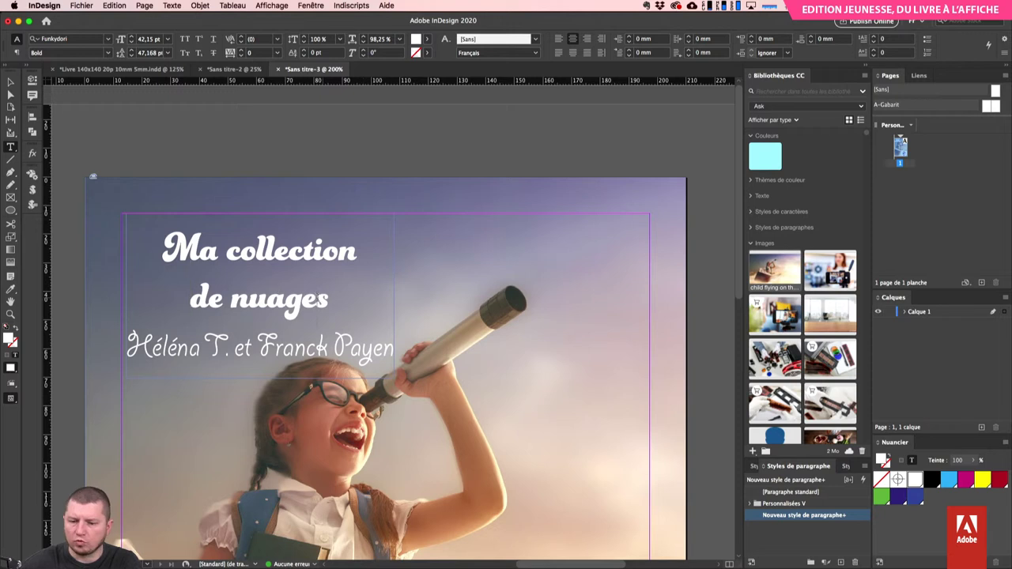
- Tighten the leading of the title's second line, "de nuages", to 30 pt
drag(329, 300, 312, 206)
click(158, 52)
text(40)
key(Return)
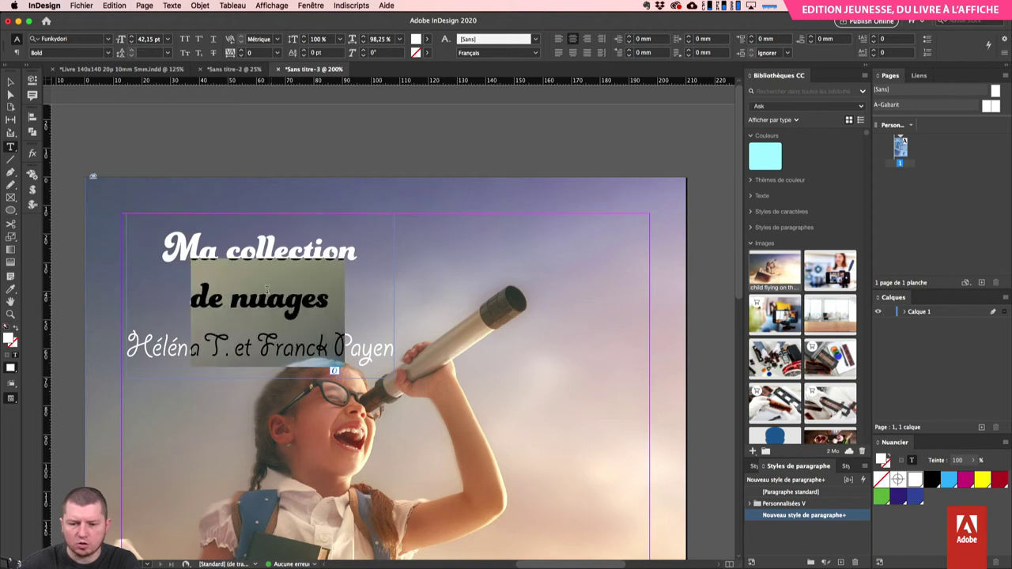
click(158, 52)
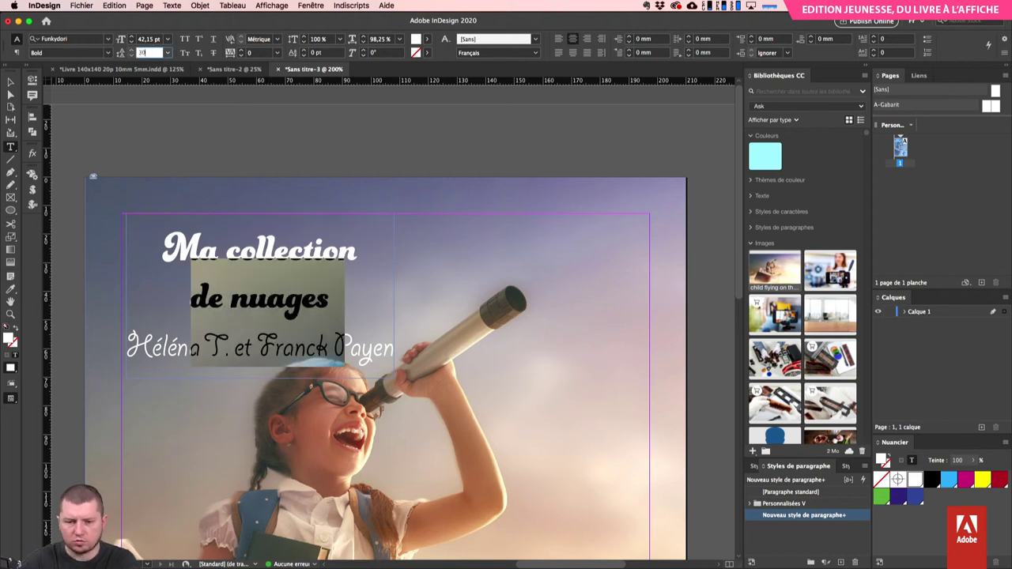
text(30)
key(Return)
click(326, 299)
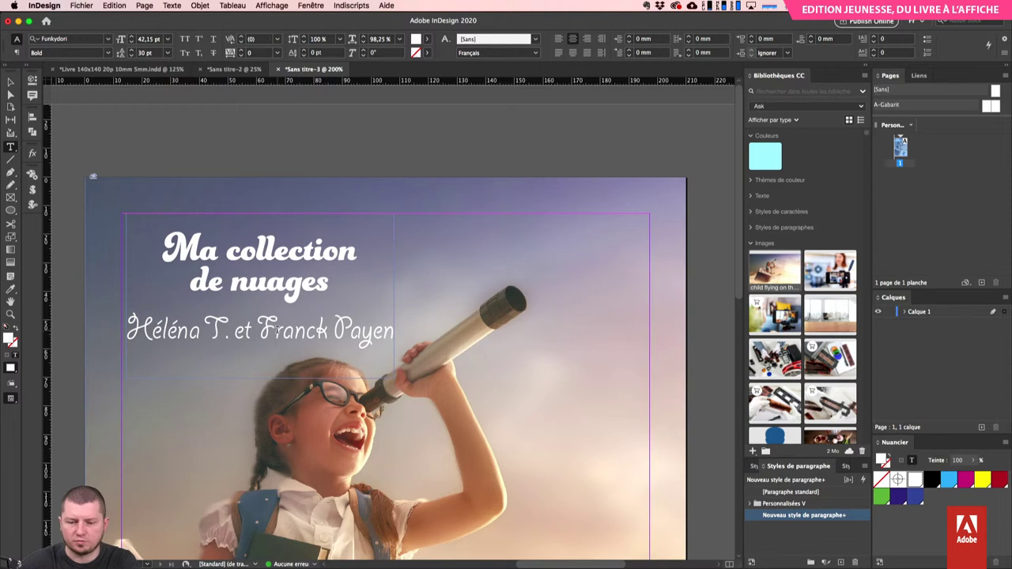
- Reduce the author line below the title to 22 pt
triple_click(279, 326)
click(149, 38)
text(30)
key(Return)
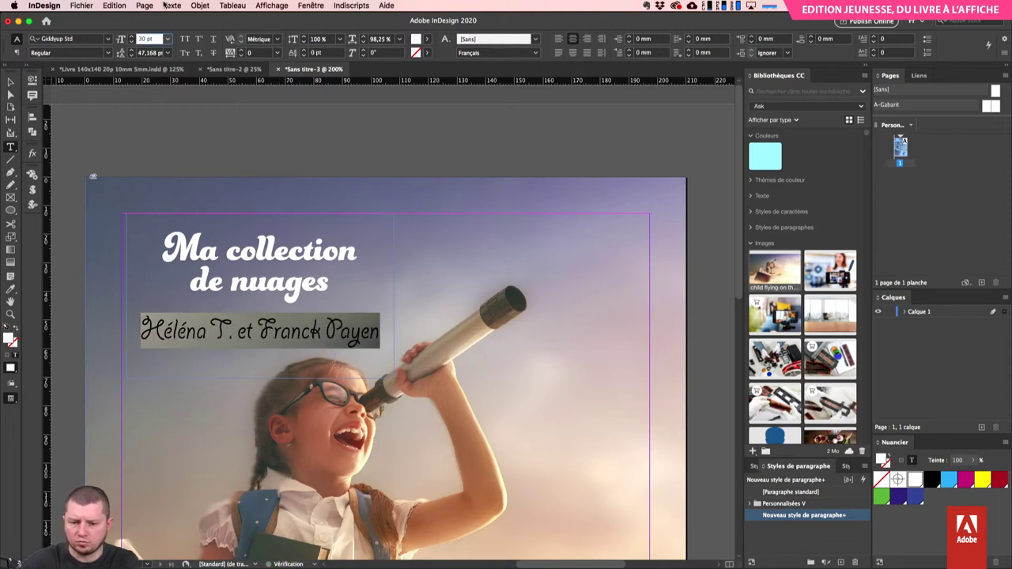
text(20)
key(Return)
key(Up)
key(Up)
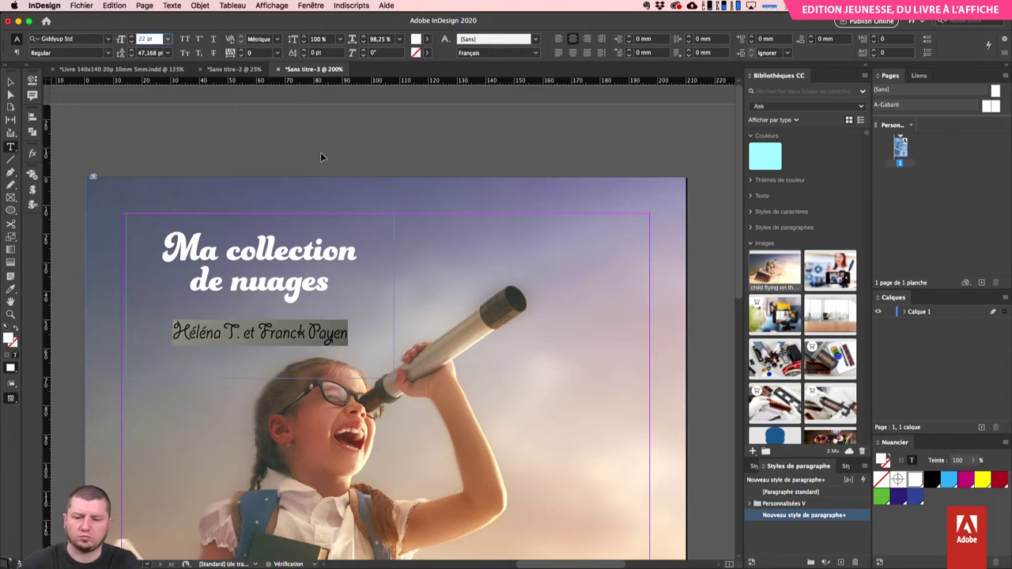
click(356, 159)
- Save the poster document as Sans titre-3.indd
key(super+minus)
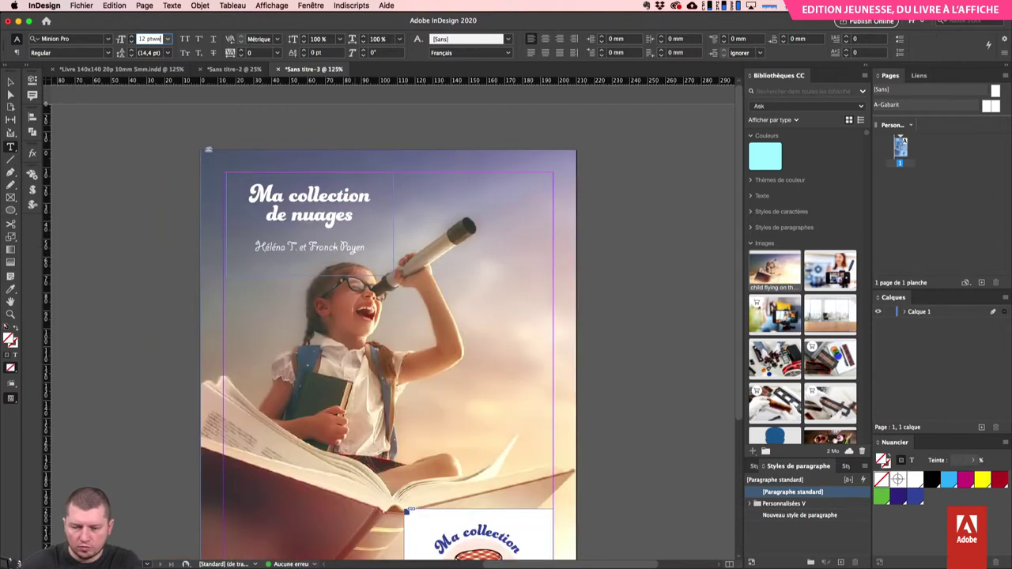
key(Return)
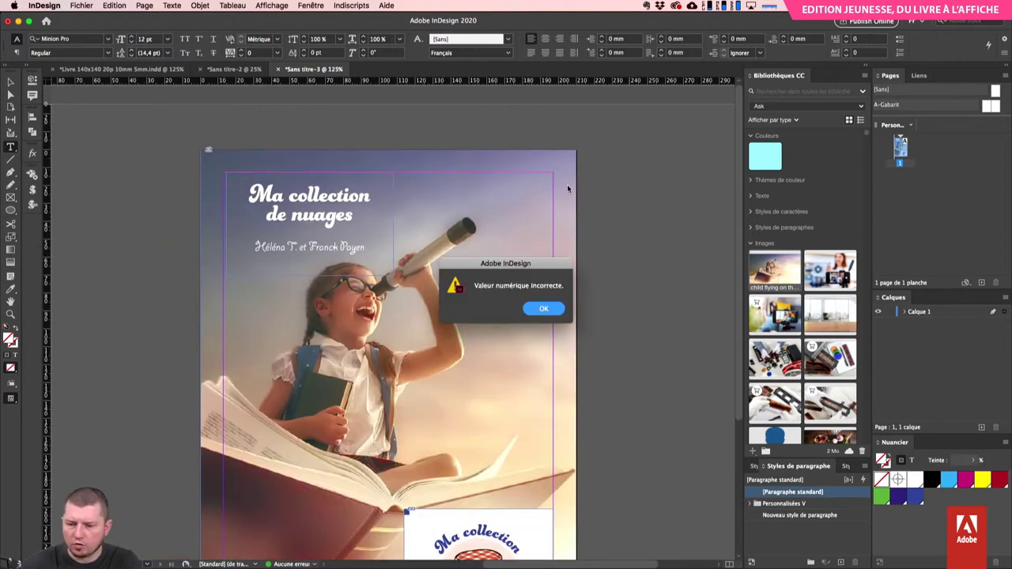
click(544, 309)
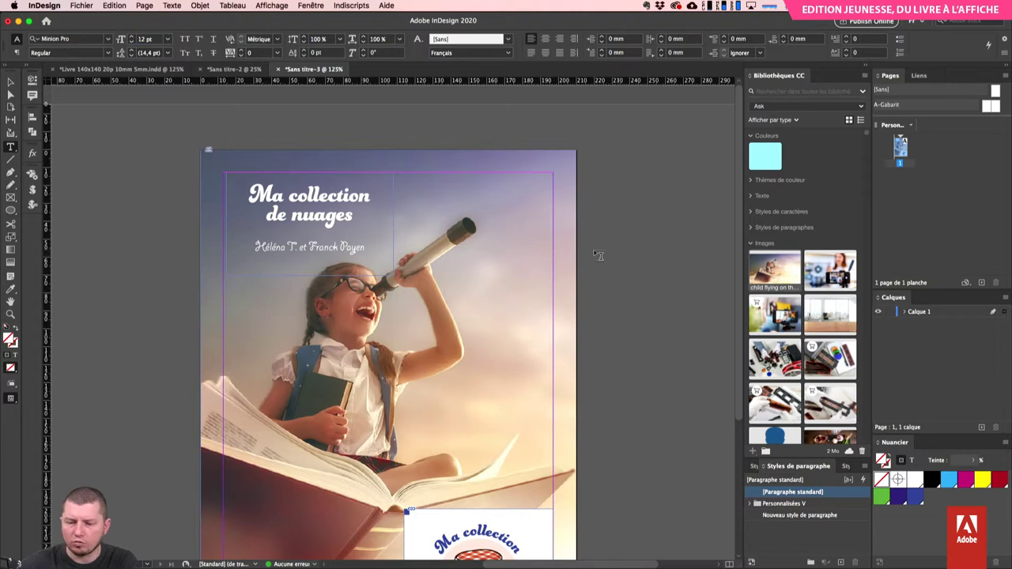
key(super+minus)
key(super+minus)
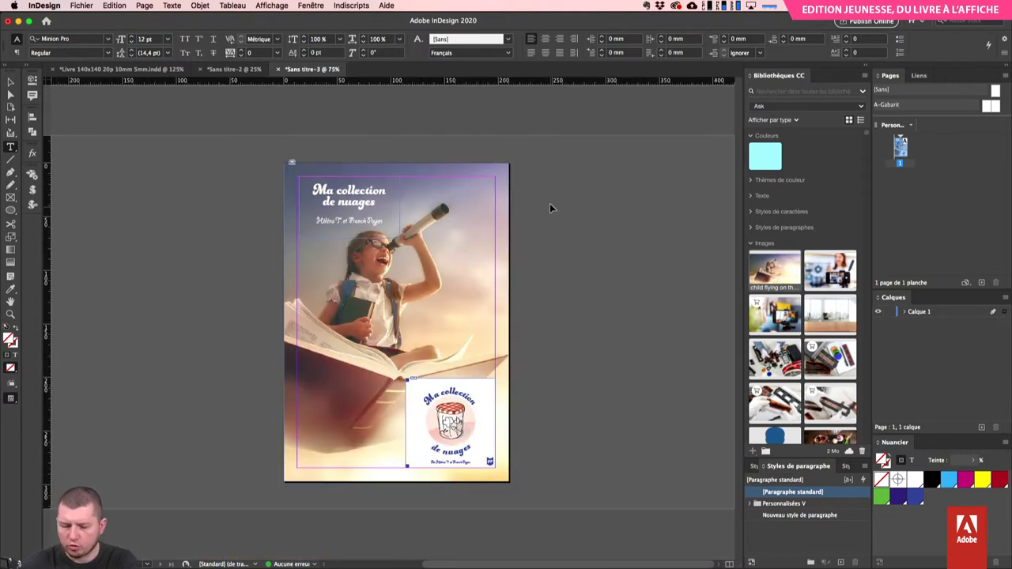
key(super+s)
click(649, 327)
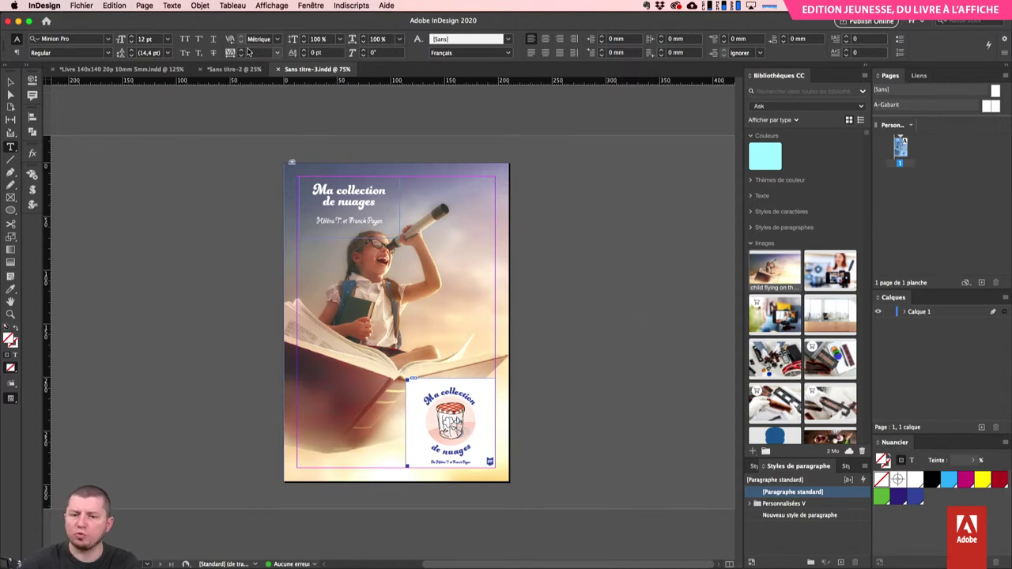
- Examine the liquid page rule choices offered when creating an A4 H layout variant, leaving the document without a variant
click(199, 5)
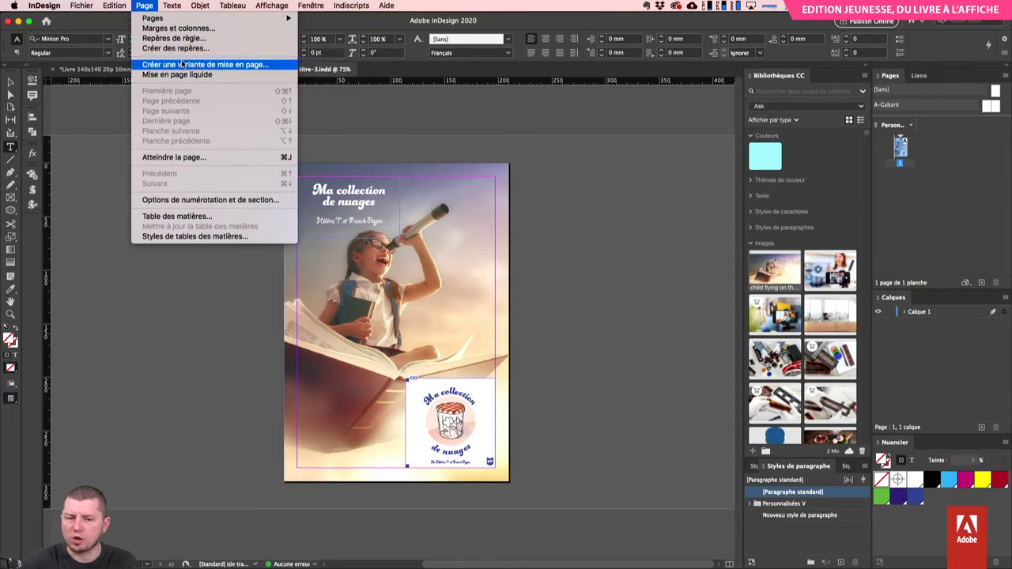
click(186, 66)
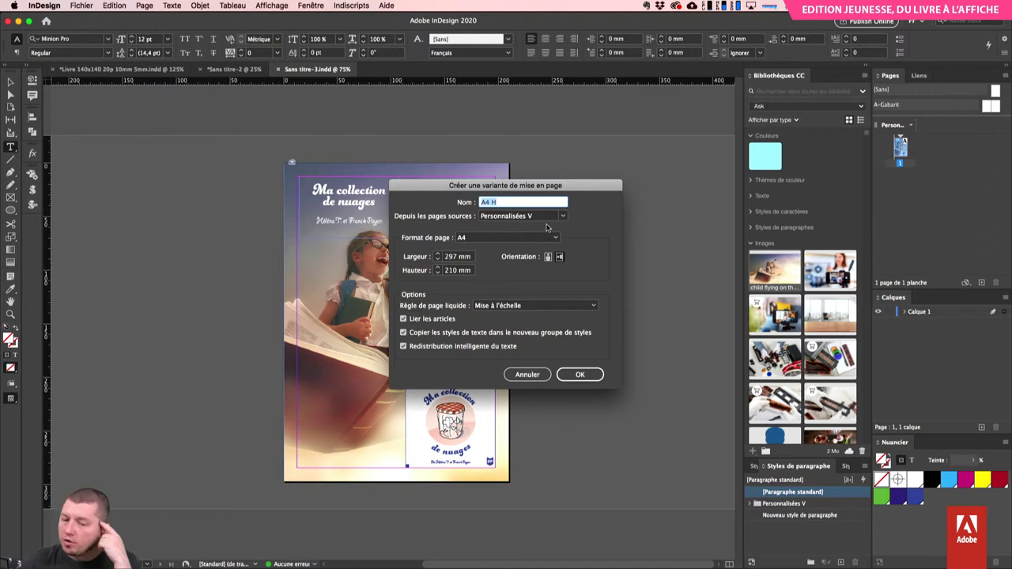
click(496, 306)
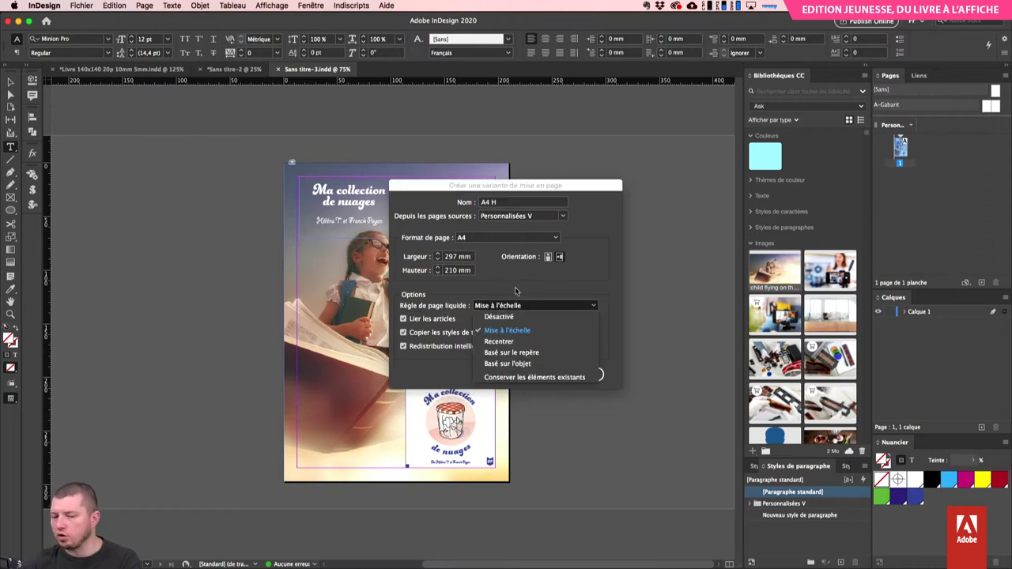
click(565, 279)
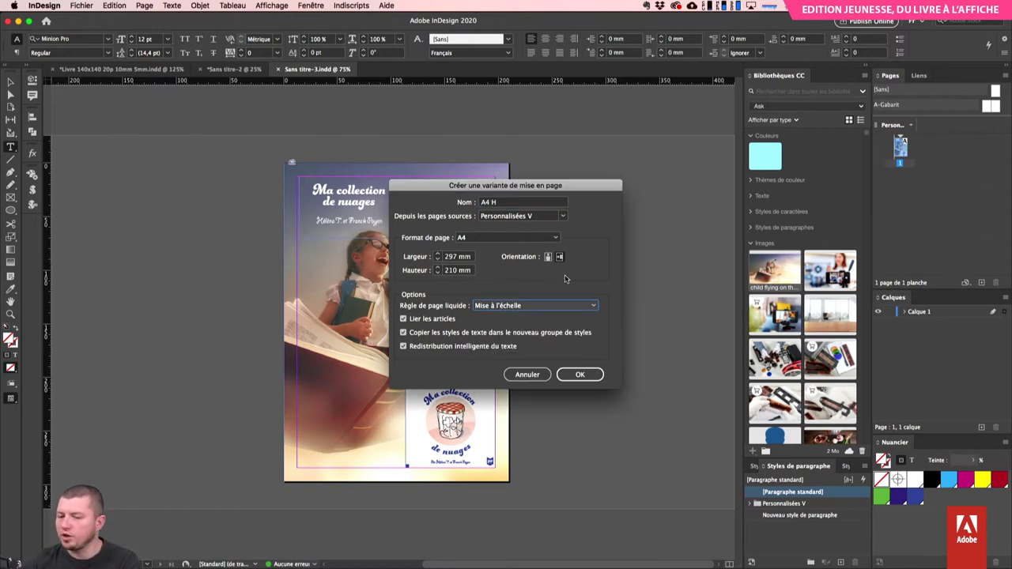
click(587, 375)
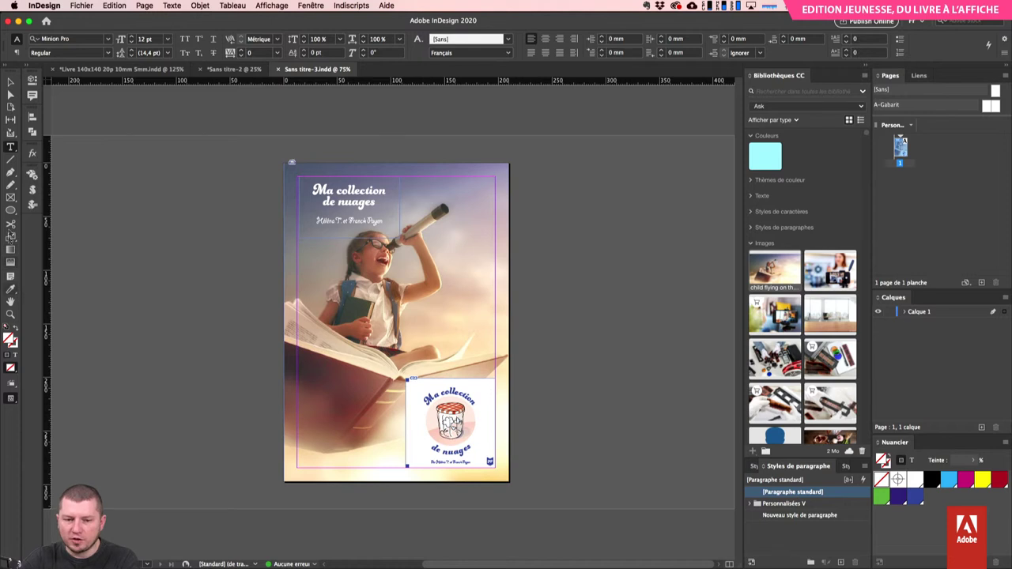
- Try enlarging the poster page to about 274,5 x 313 mm with the Page tool
click(11, 107)
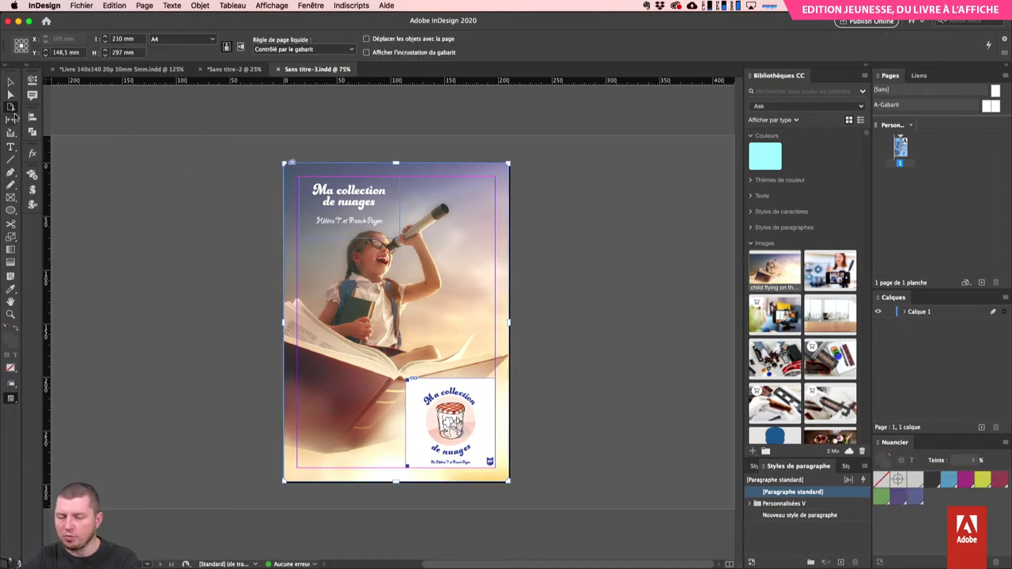
drag(510, 164, 577, 150)
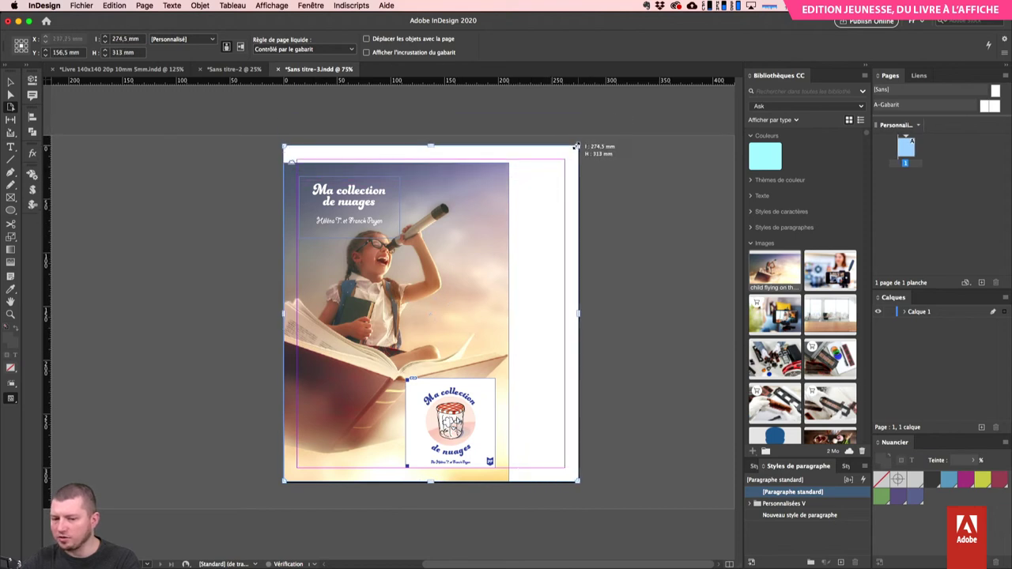
key(super+z)
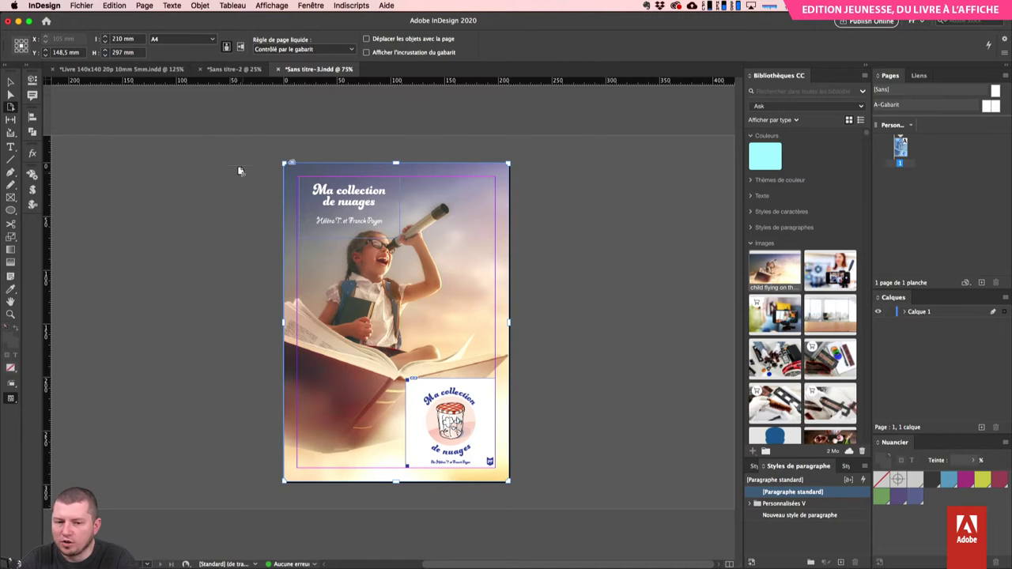
- Set the page's liquid rule to "Basé sur l'objet" and pin the title text frame to the page's top and left edges
click(332, 50)
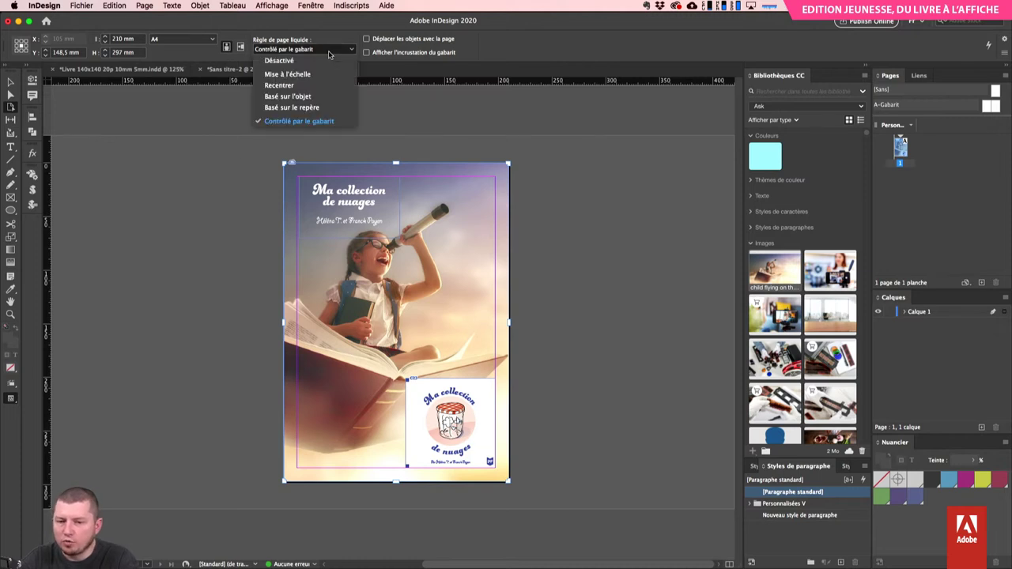
click(314, 97)
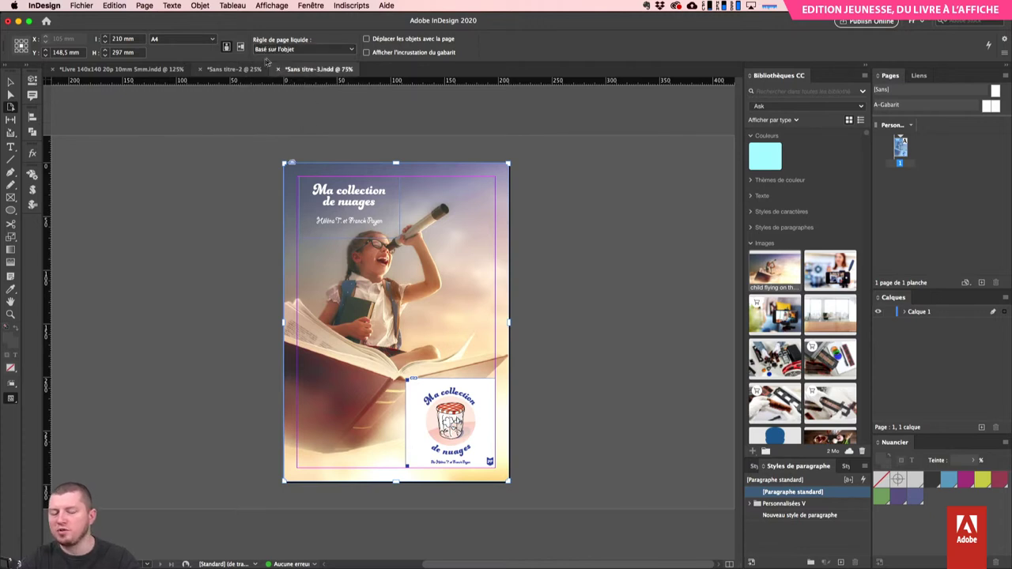
click(347, 205)
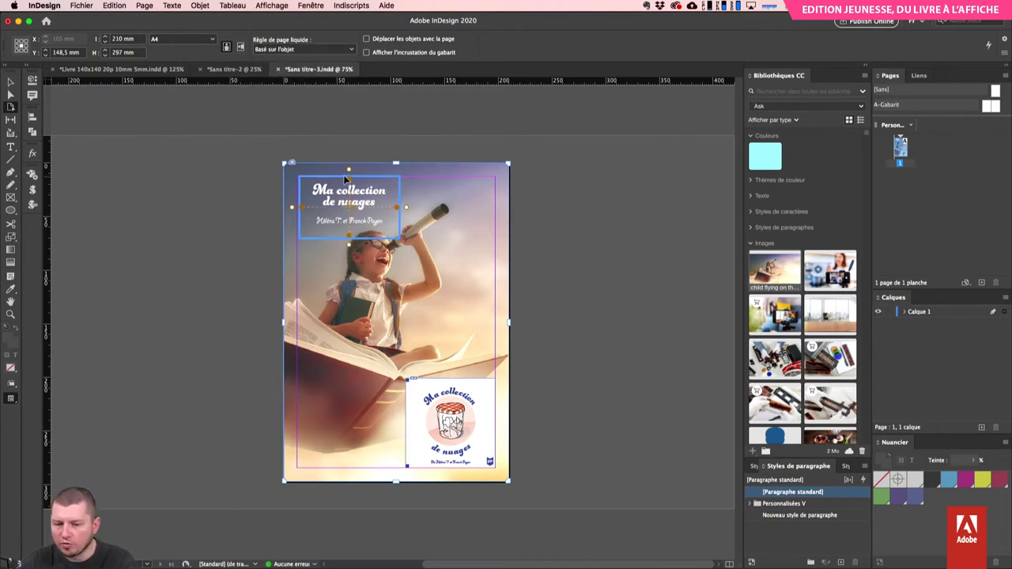
key(super+=)
key(super+=)
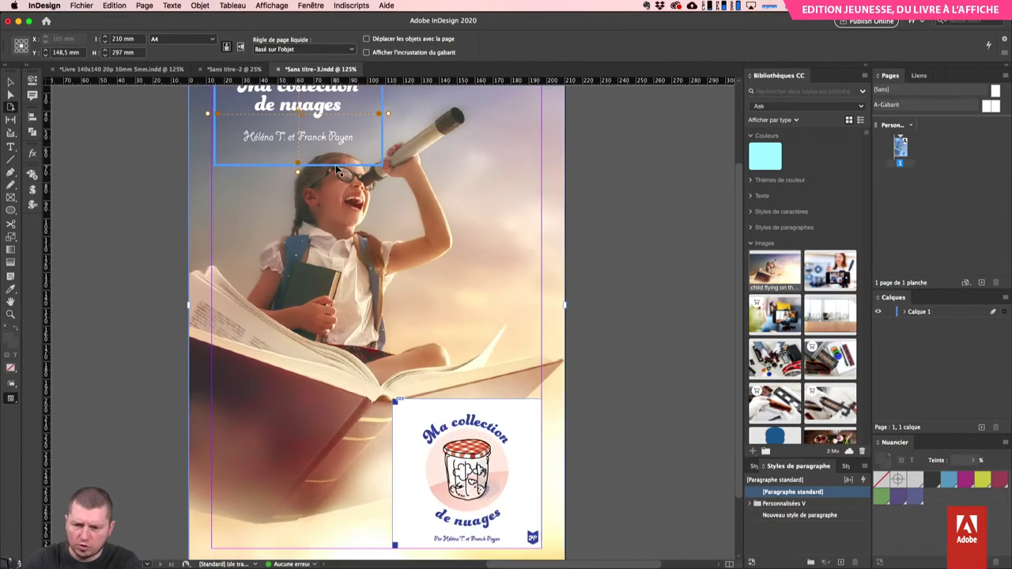
scroll(299, 120, up, 3)
scroll(299, 120, right, 4)
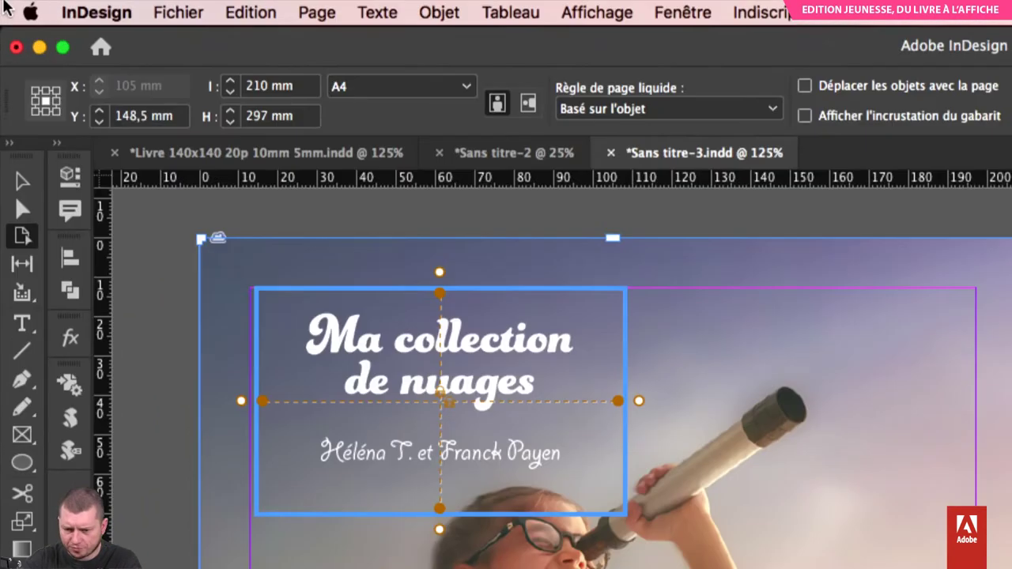
click(440, 272)
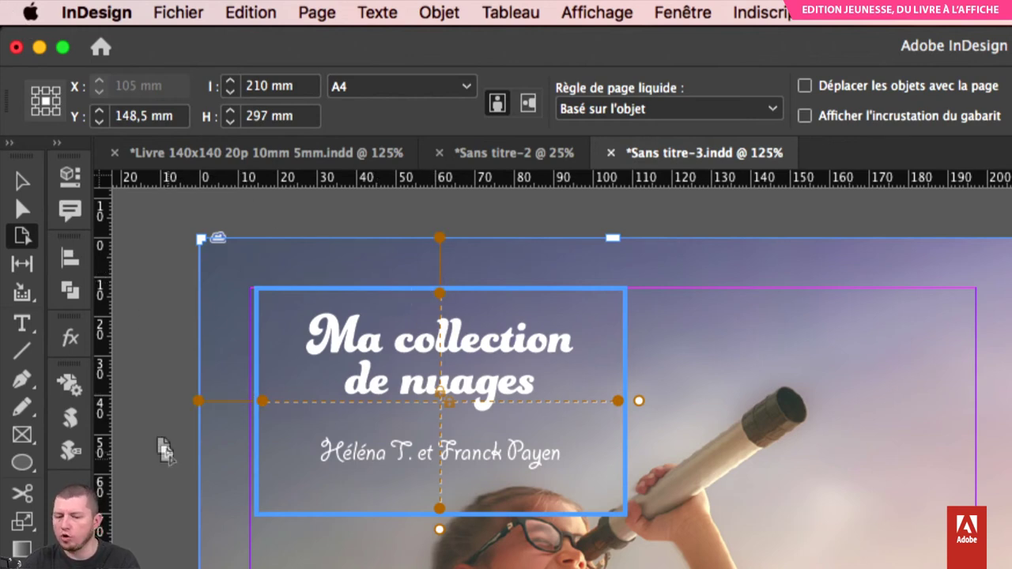
- Pin the book cover frame to the page's right and bottom edges under the object-based liquid rule
scroll(446, 452, down, 8)
scroll(447, 452, right, 5)
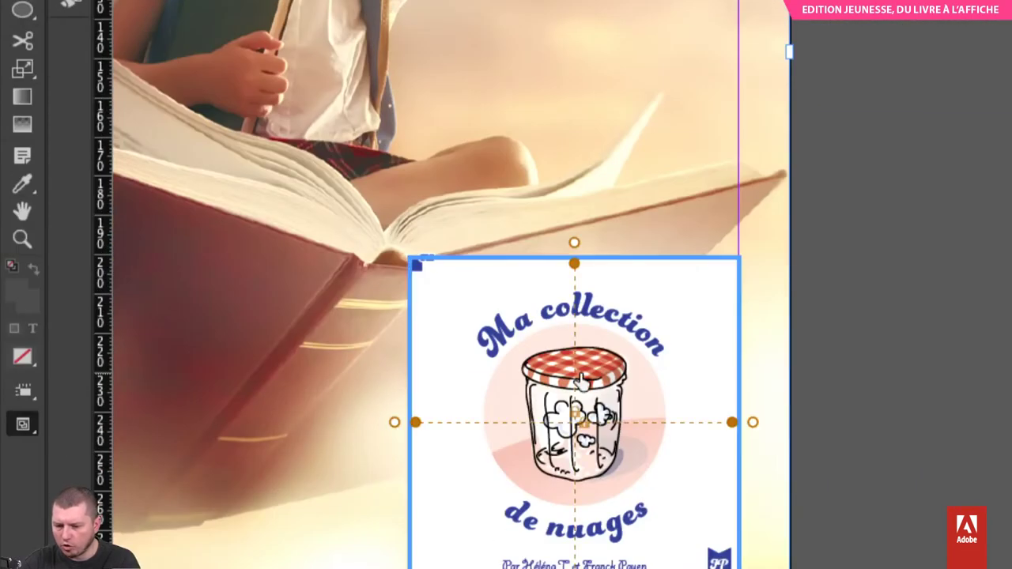
click(752, 422)
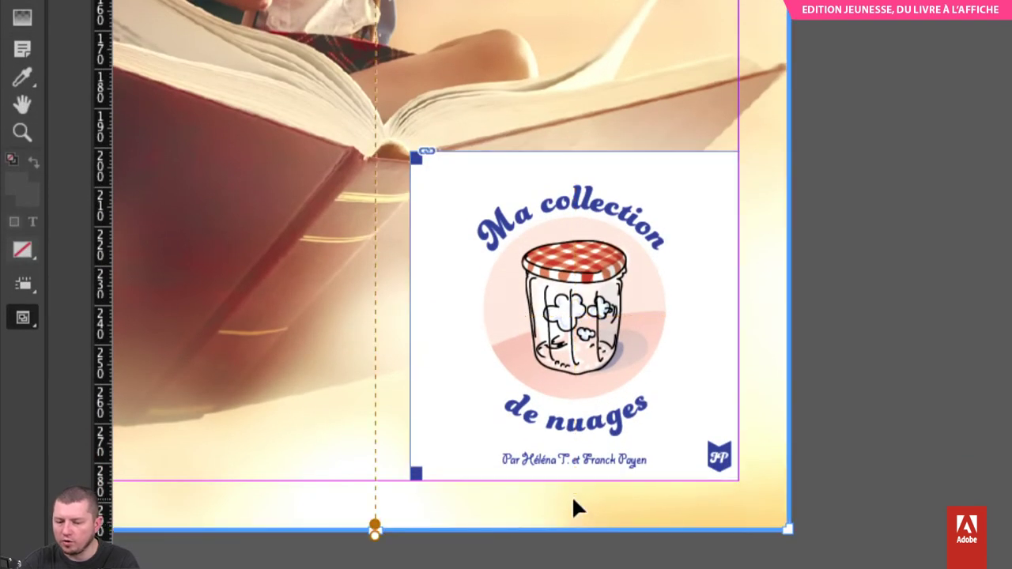
click(574, 495)
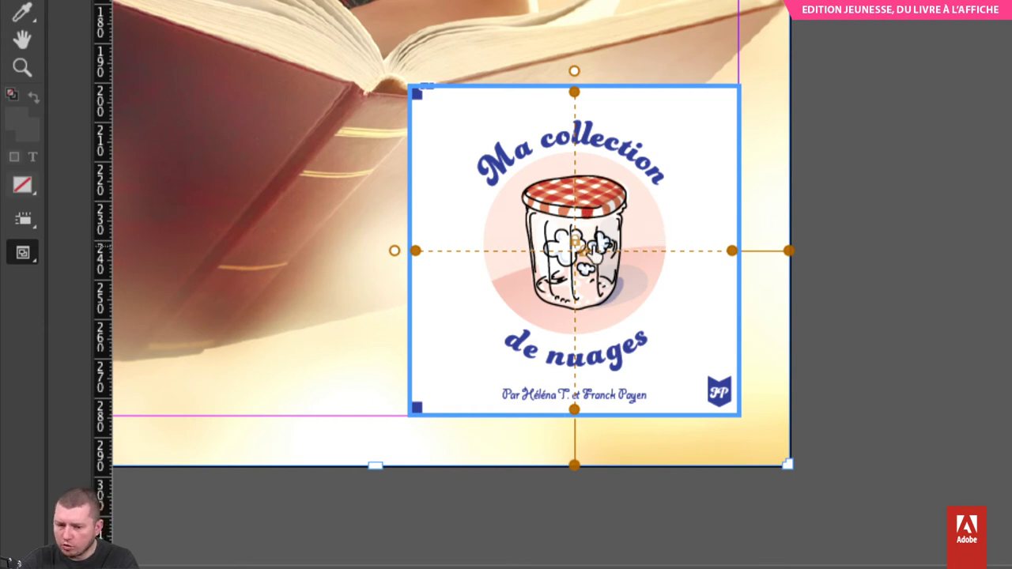
click(574, 238)
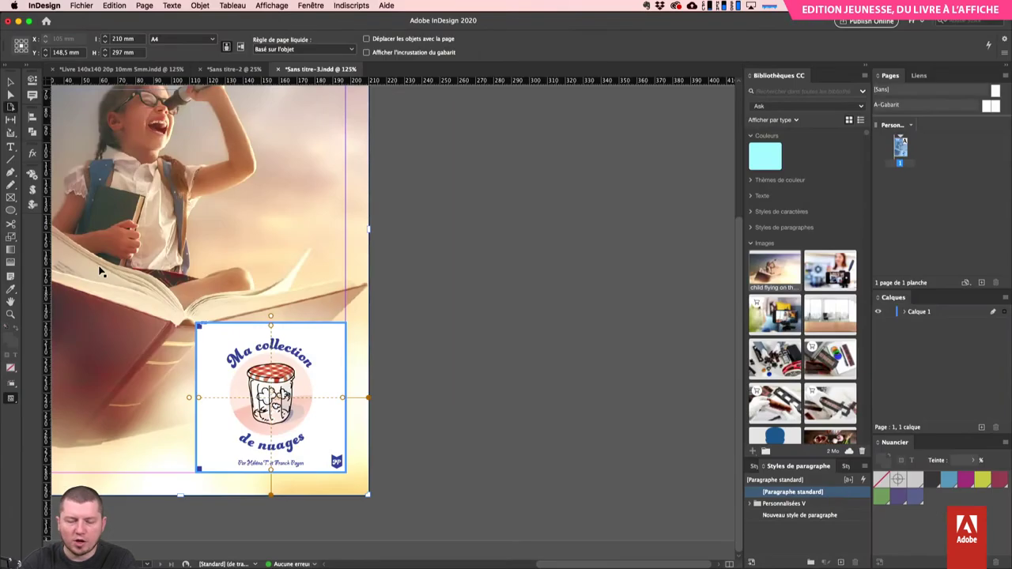
- Try resizing the poster page from its top-right corner to test how the pinned title and cover react
key(super+equal)
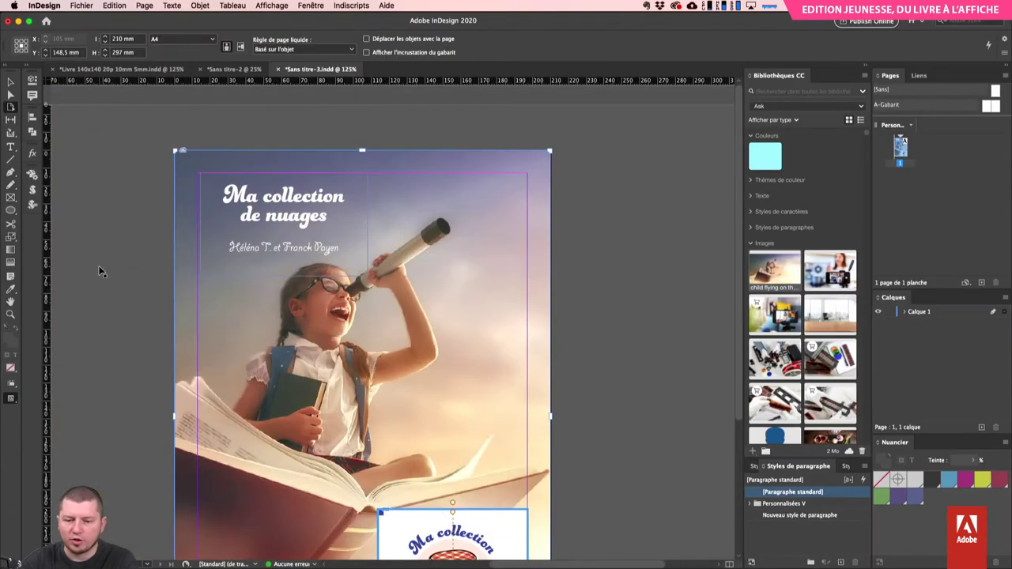
key(super+1)
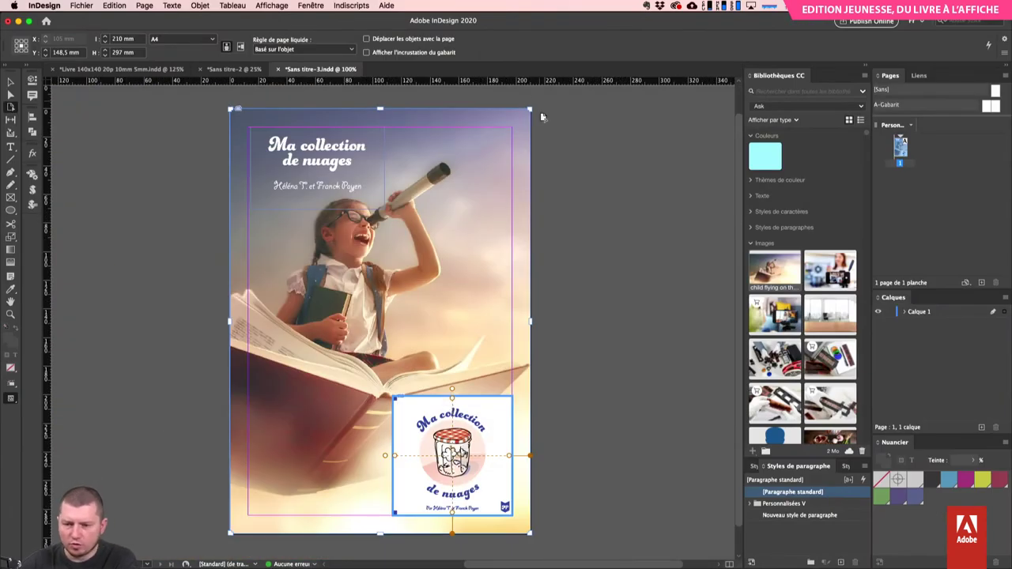
drag(532, 106, 549, 198)
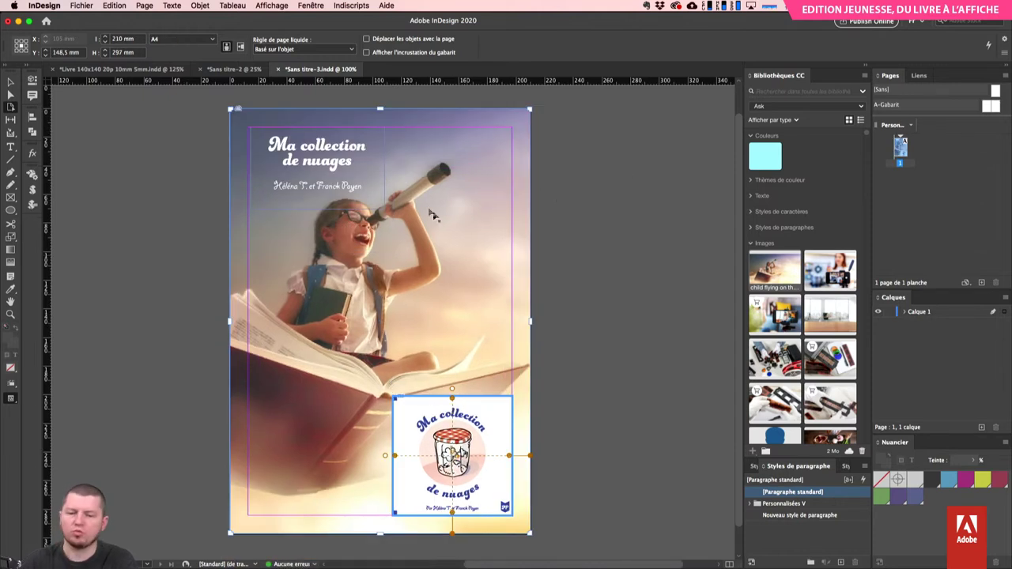
- Select the full-page background photo with the Page tool and display the "Mise en page liquide" settings beside the poster
click(456, 157)
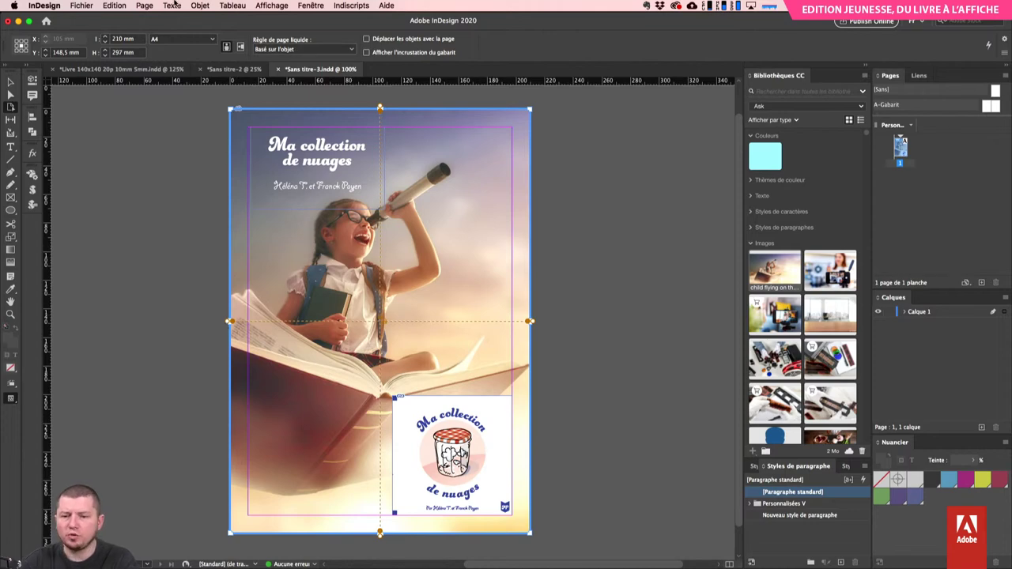
click(188, 4)
mouse_move(182, 4)
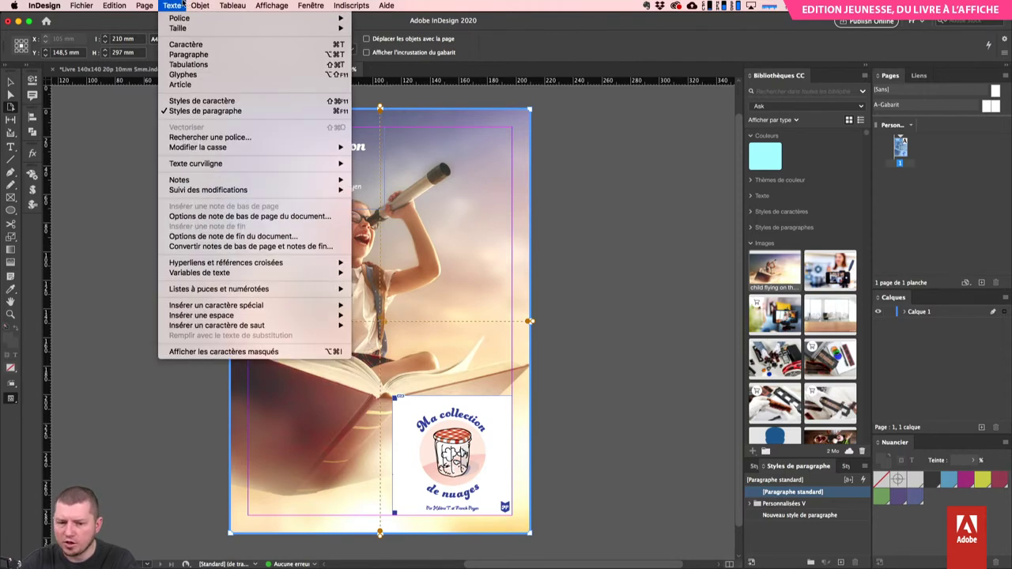
mouse_move(146, 5)
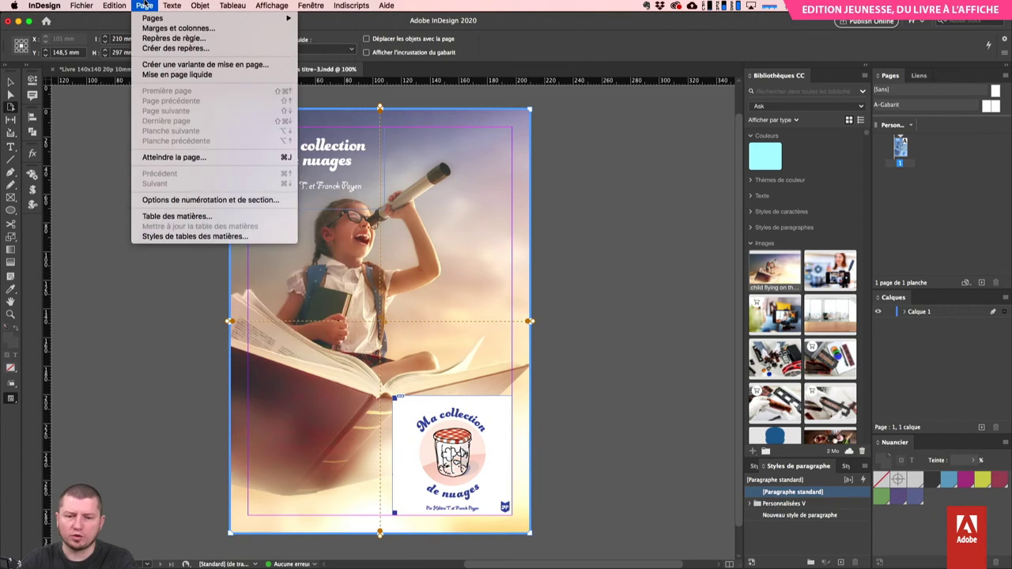
click(176, 74)
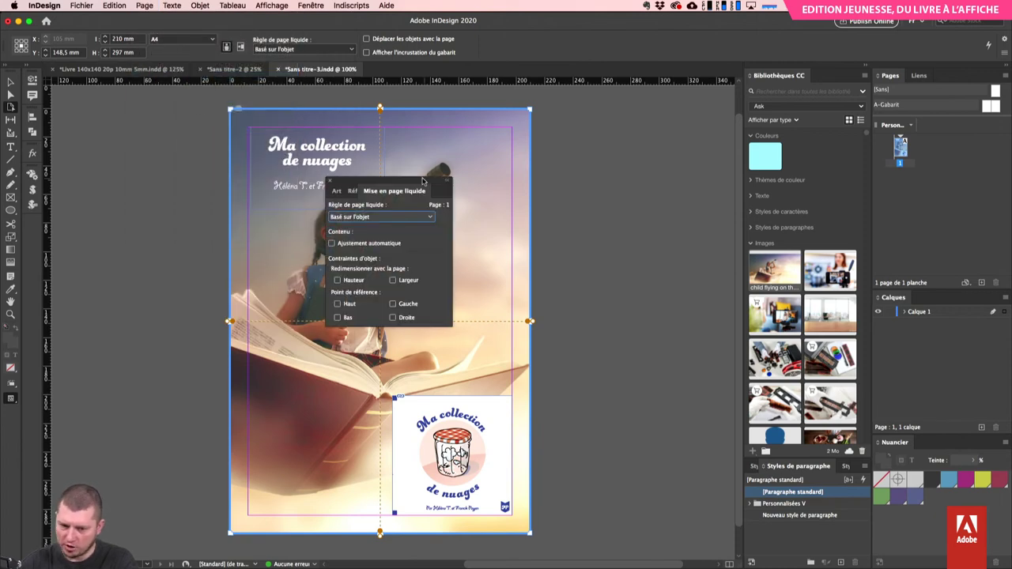
drag(423, 182, 661, 149)
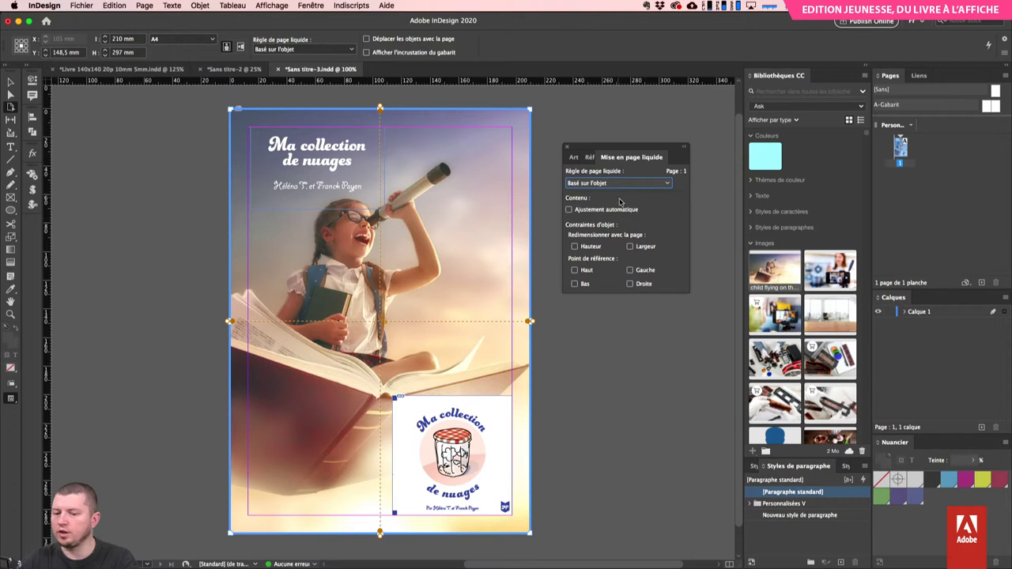
- Dock the "Mise en page liquide" panel with the collapsed panel icons and expand it there
click(311, 5)
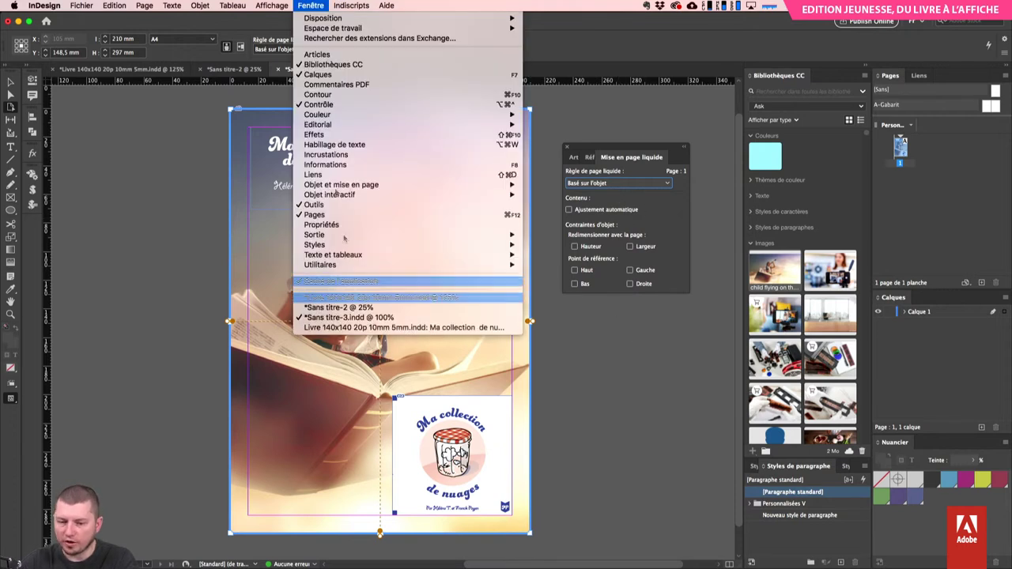
mouse_move(359, 254)
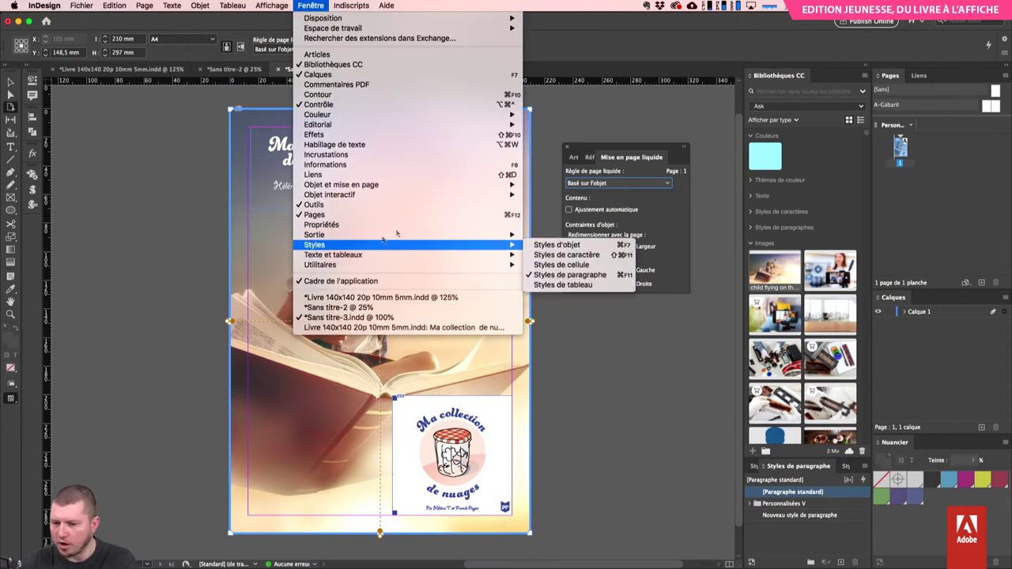
key(Escape)
drag(622, 153, 35, 230)
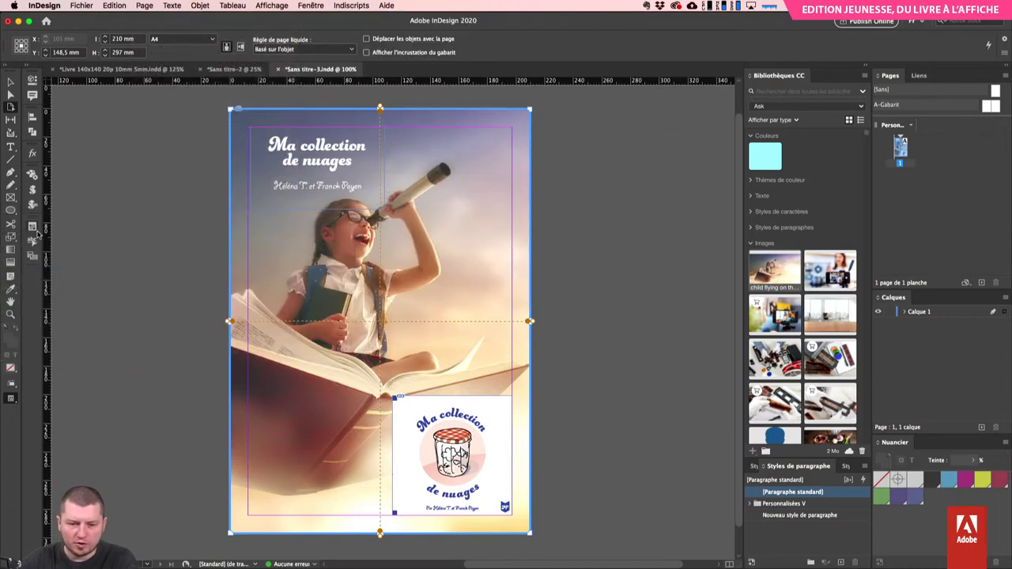
click(32, 258)
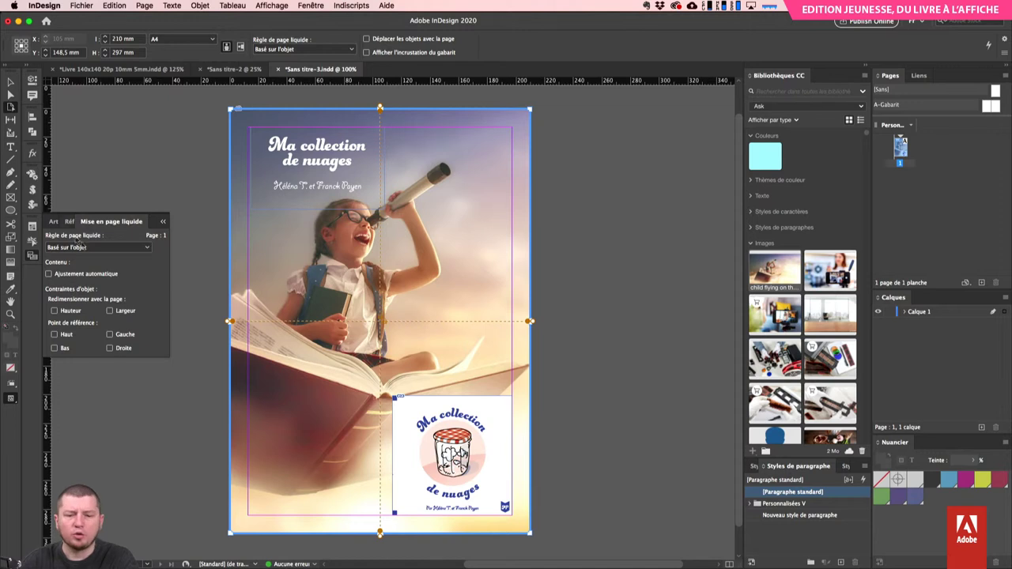
- Make the background photo resize in Hauteur and Largeur, enable "Ajustement automatique" and pin it to Haut, Bas, Gauche and Droite
click(56, 311)
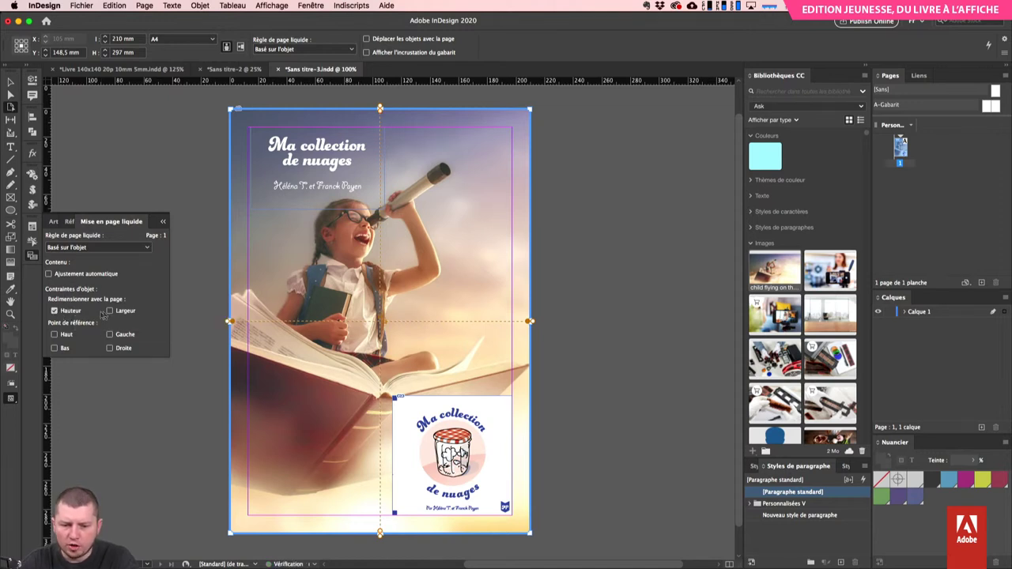
click(119, 313)
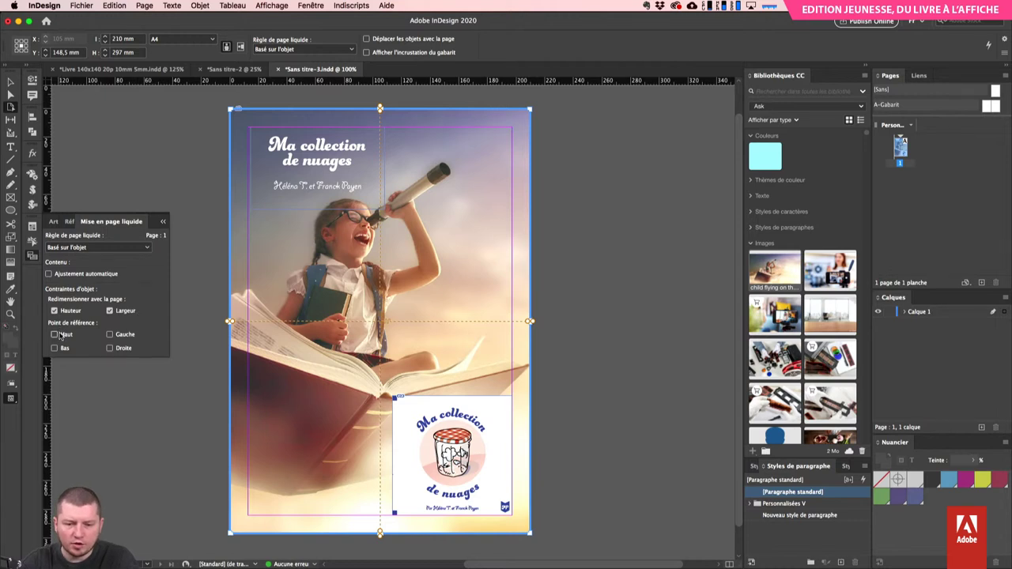
click(49, 274)
click(65, 336)
click(65, 349)
click(120, 335)
click(110, 335)
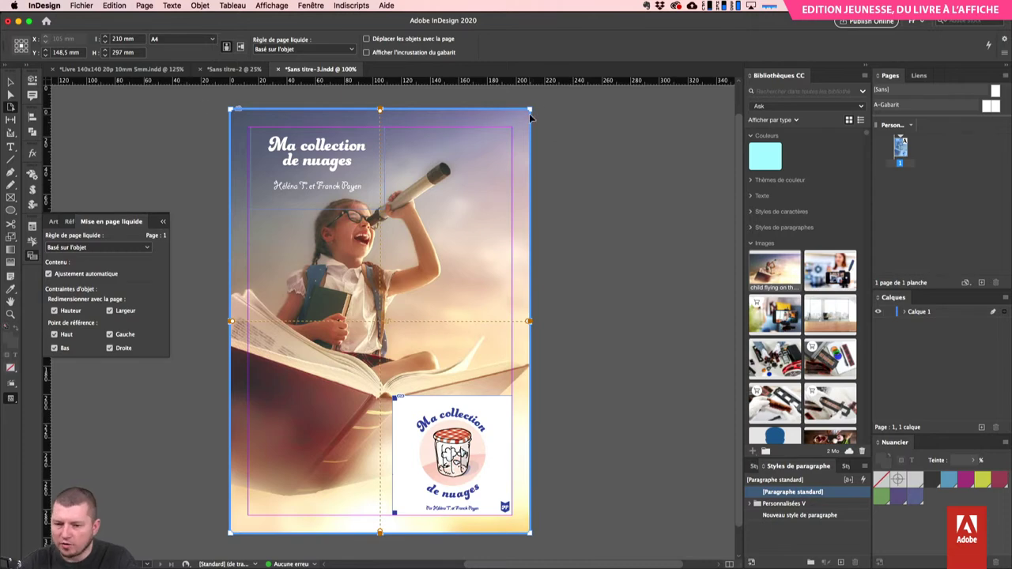
- Try resizing the page to about 341,5 x 173,5 mm to test the background photo's liquid constraints
drag(530, 109, 728, 287)
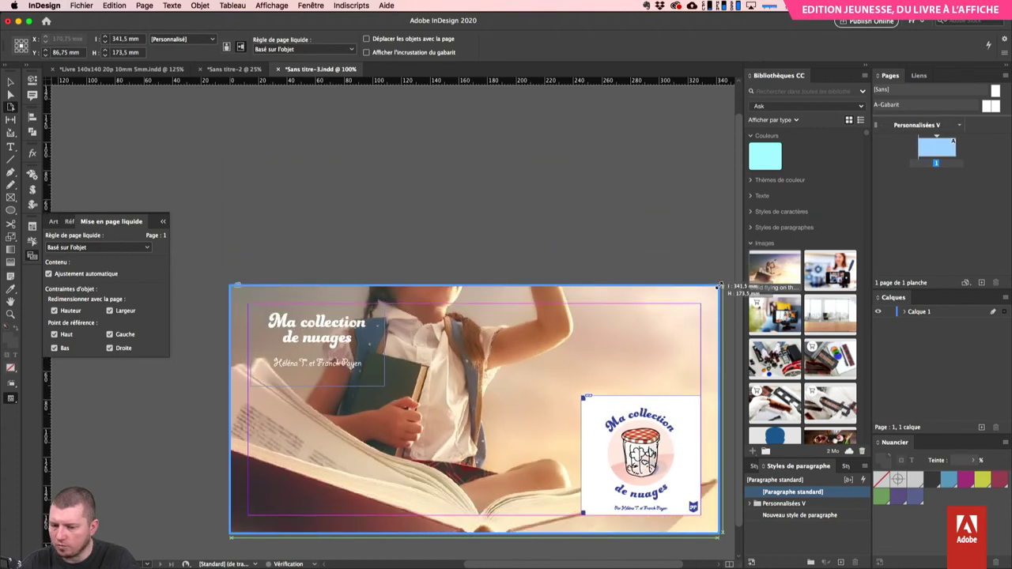
key(super+z)
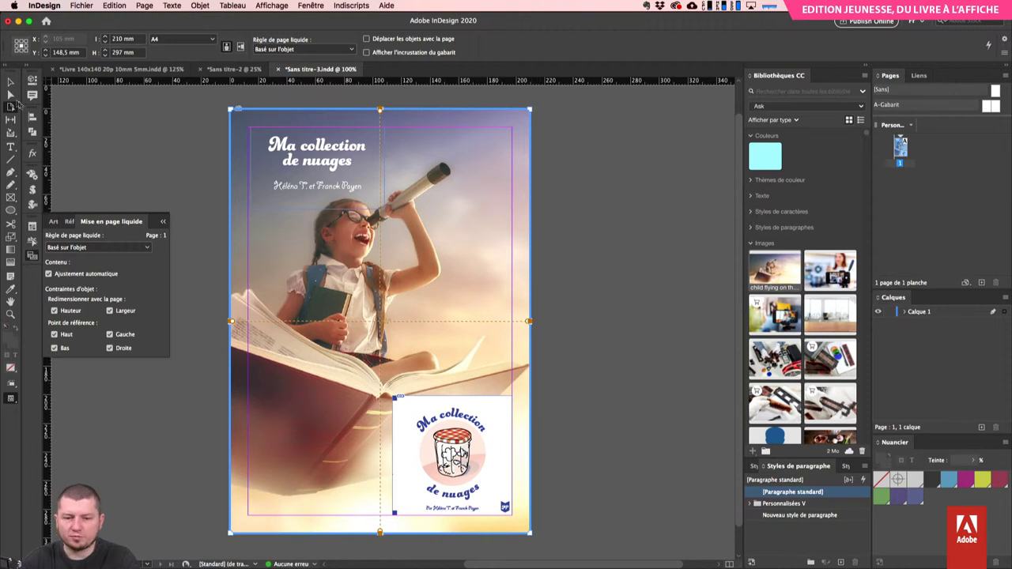
- Check the background photo's frame fitting options, keeping "Ajustement automatique" and "Remplir le bloc proportionnellement"
click(11, 82)
click(499, 170)
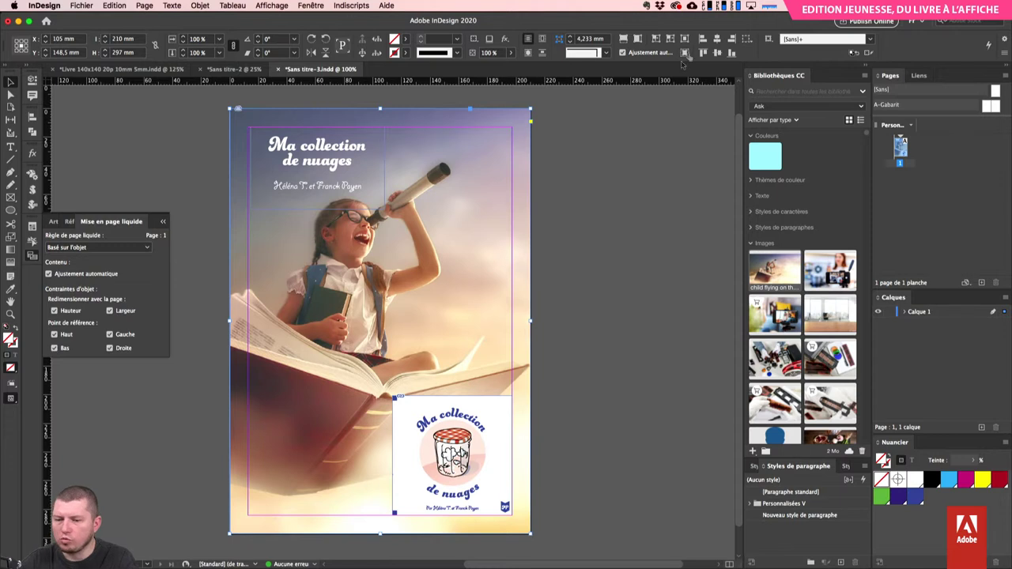
right_click(445, 174)
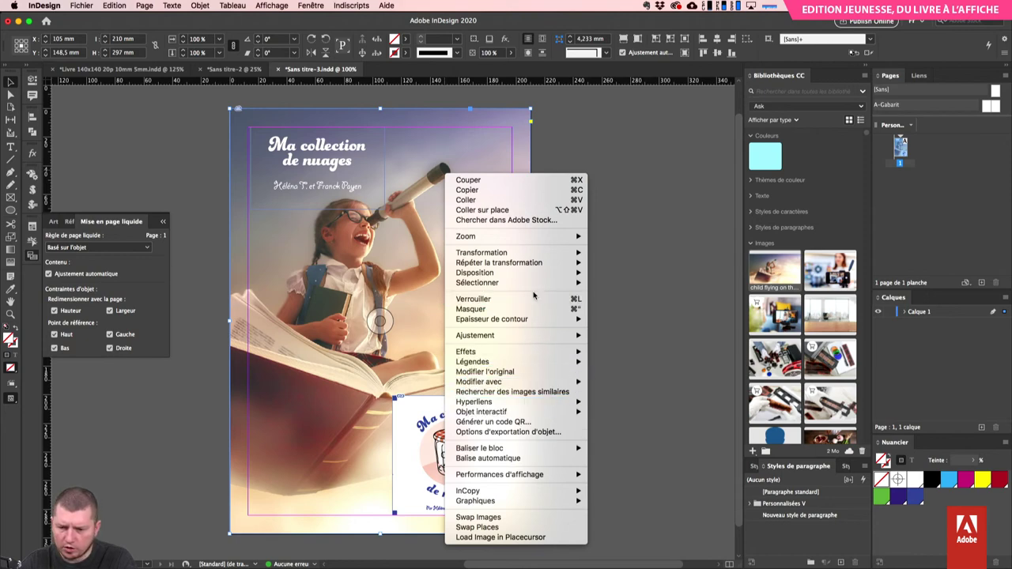
mouse_move(536, 338)
click(660, 425)
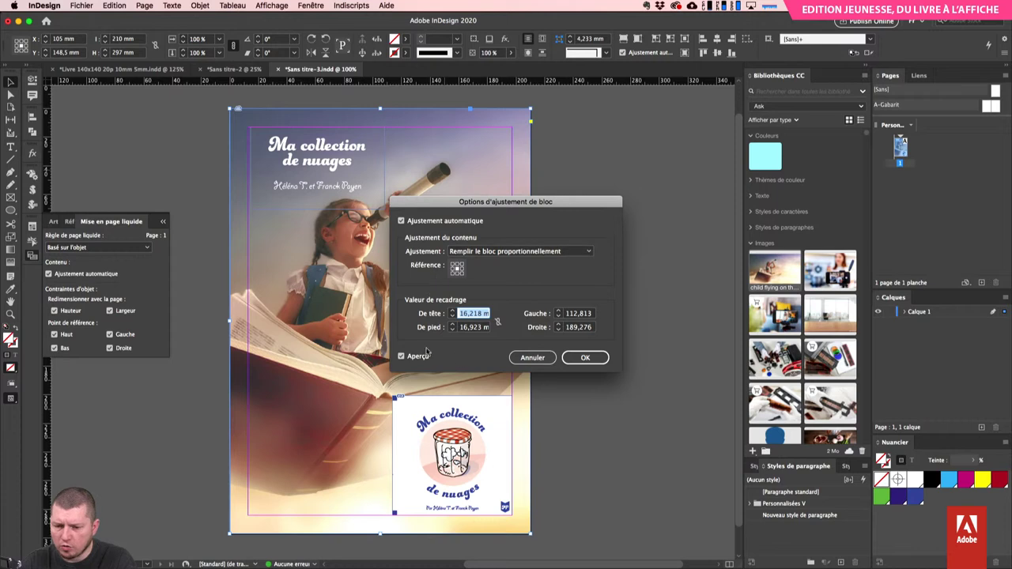
click(503, 250)
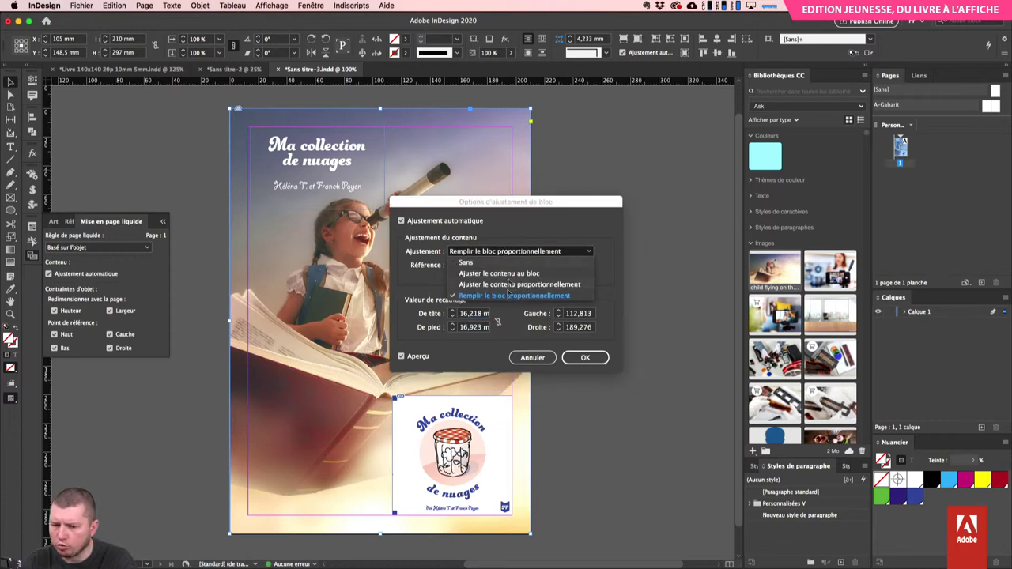
click(475, 207)
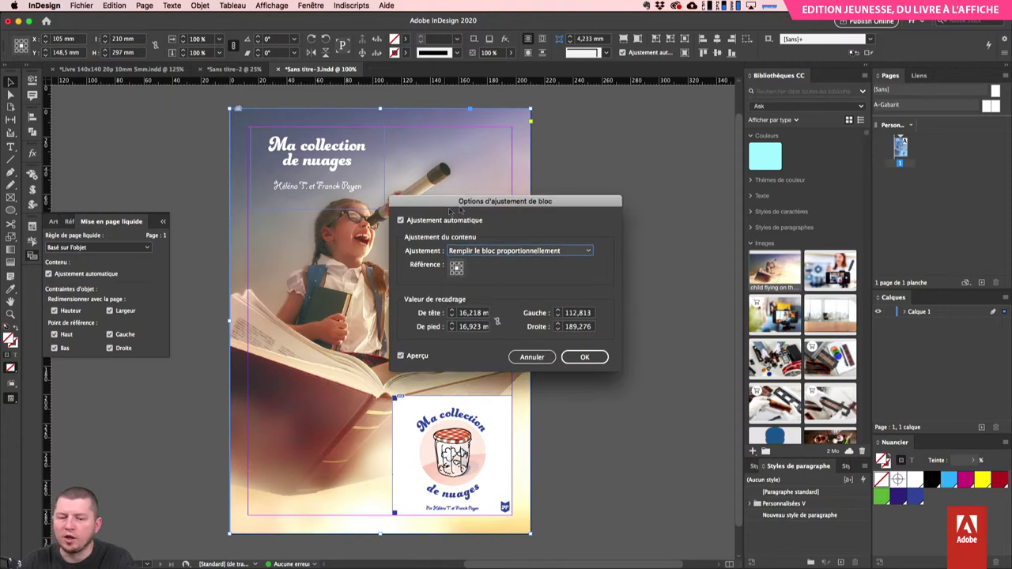
click(581, 355)
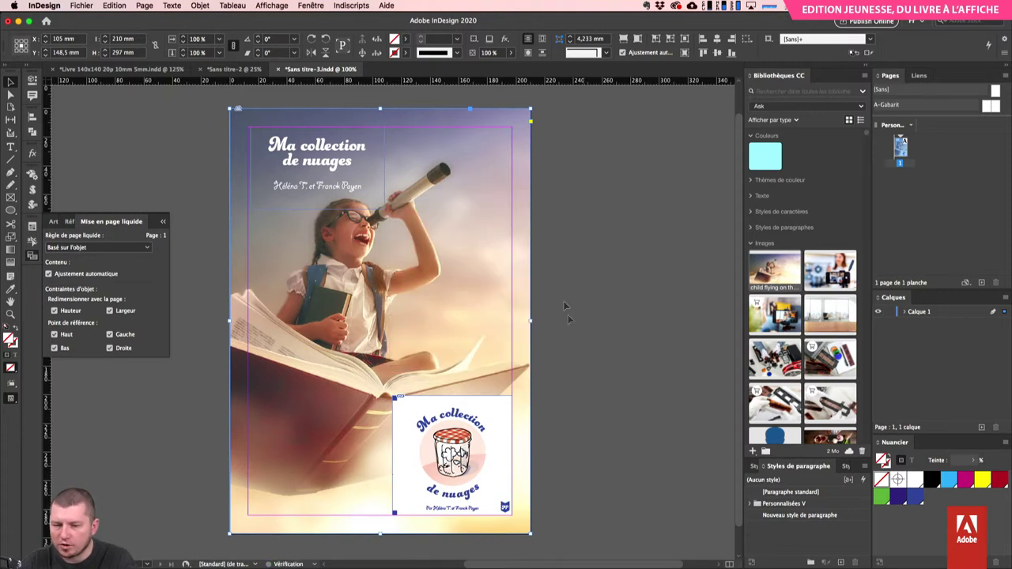
- Try enlarging the background photo's frame to about 322 x 339 mm and then shrinking it, undoing both resizes
drag(531, 108, 689, 95)
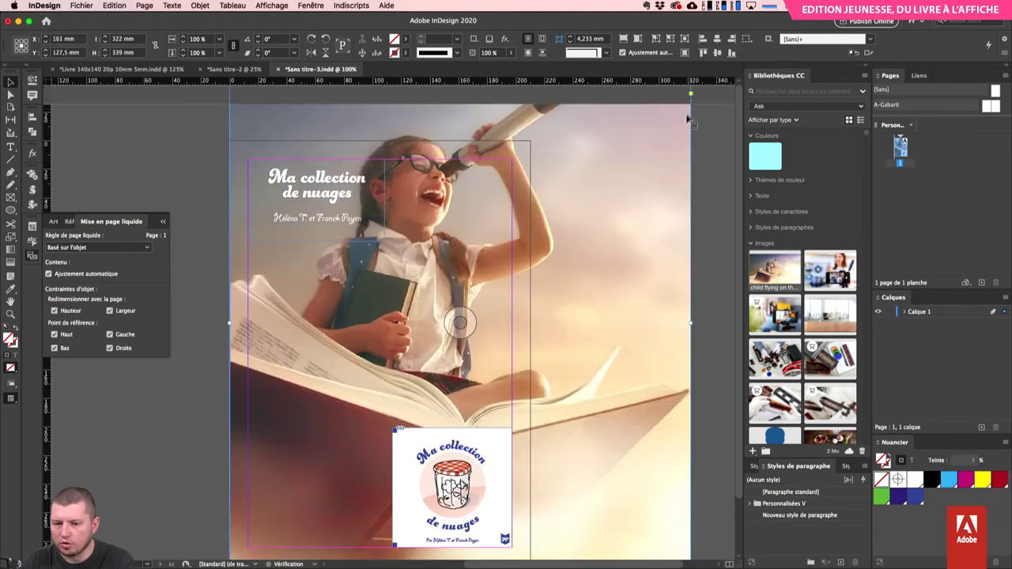
key(super+z)
key(super+z)
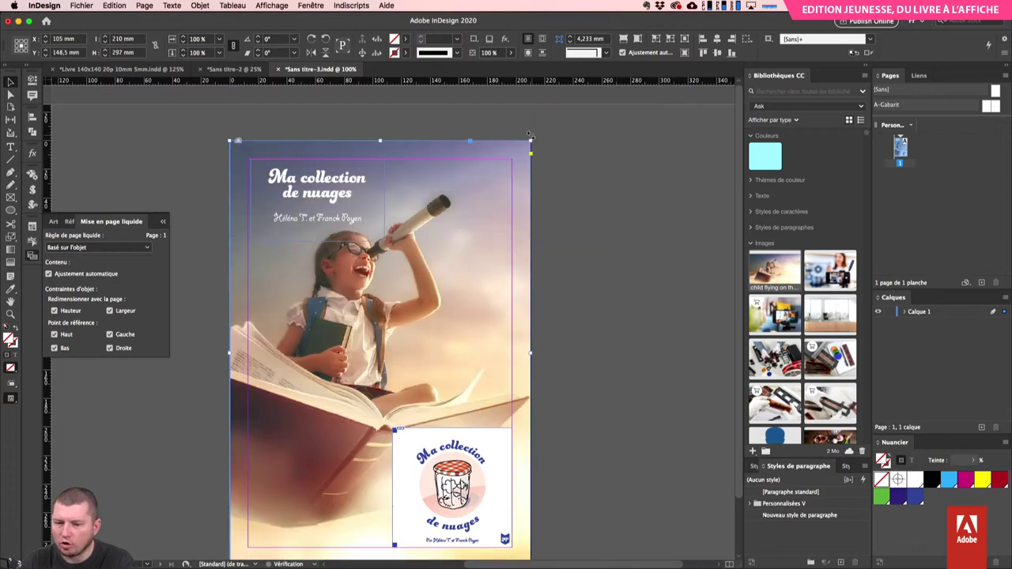
drag(530, 141, 411, 293)
key(super+z)
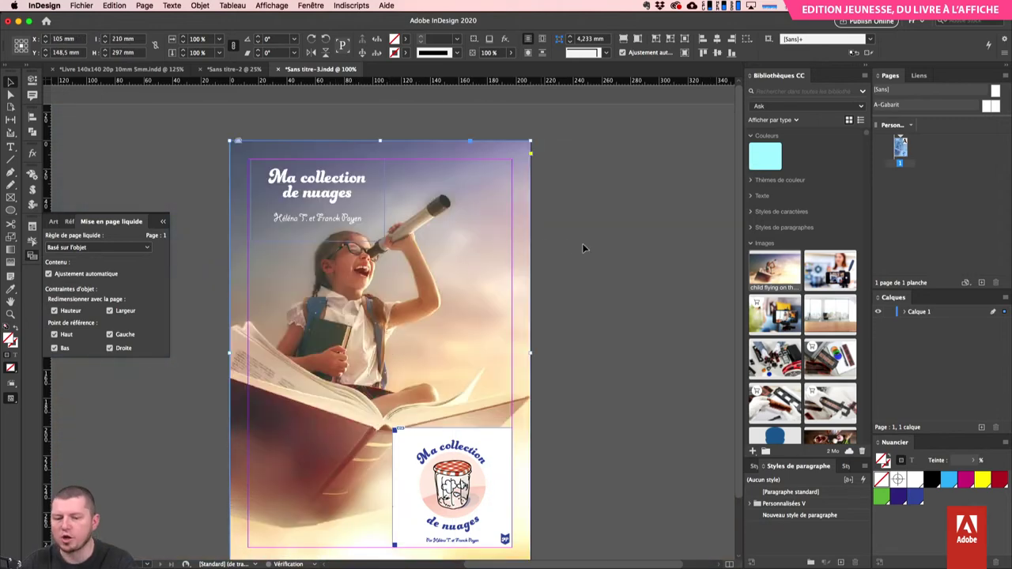
- Collapse the "Mise en page liquide" panel and leave the whole poster displayed with nothing selected
click(633, 241)
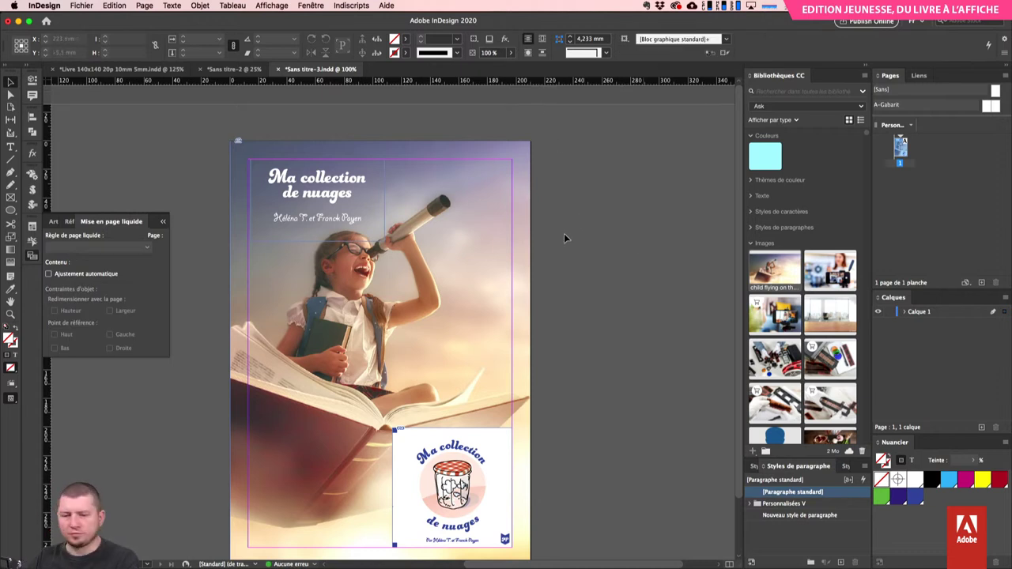
click(162, 223)
click(451, 486)
click(609, 345)
drag(587, 309, 501, 242)
key(super+minus)
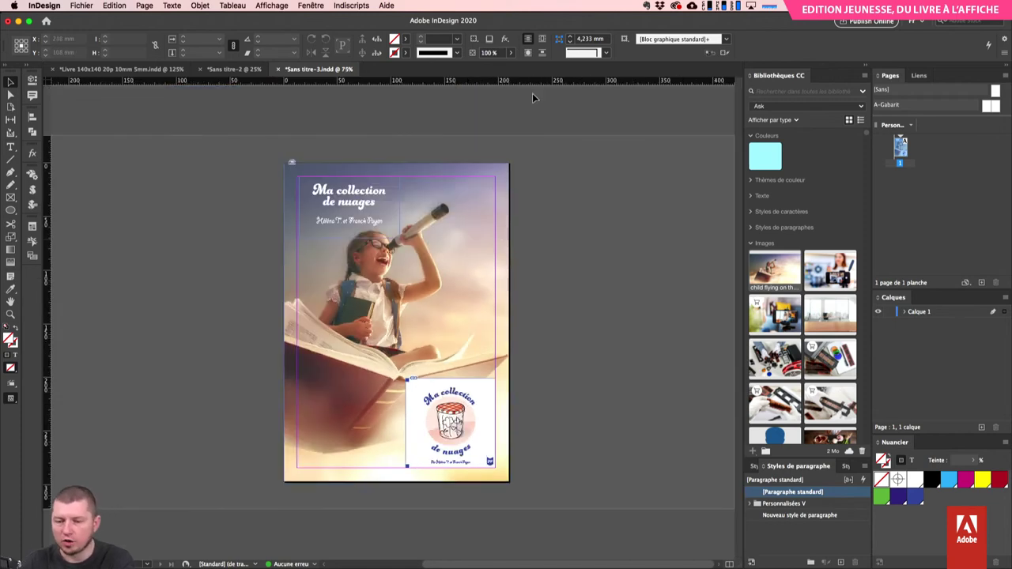
- Start a new layout variant and add a custom page format named Story Insta, 1080 px wide and 1920 px high
click(140, 5)
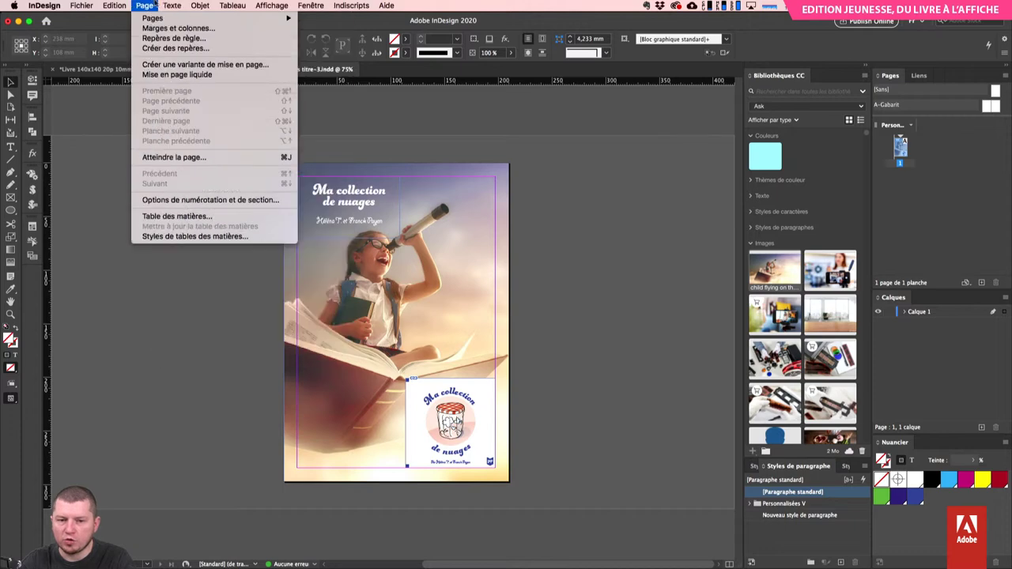
click(163, 65)
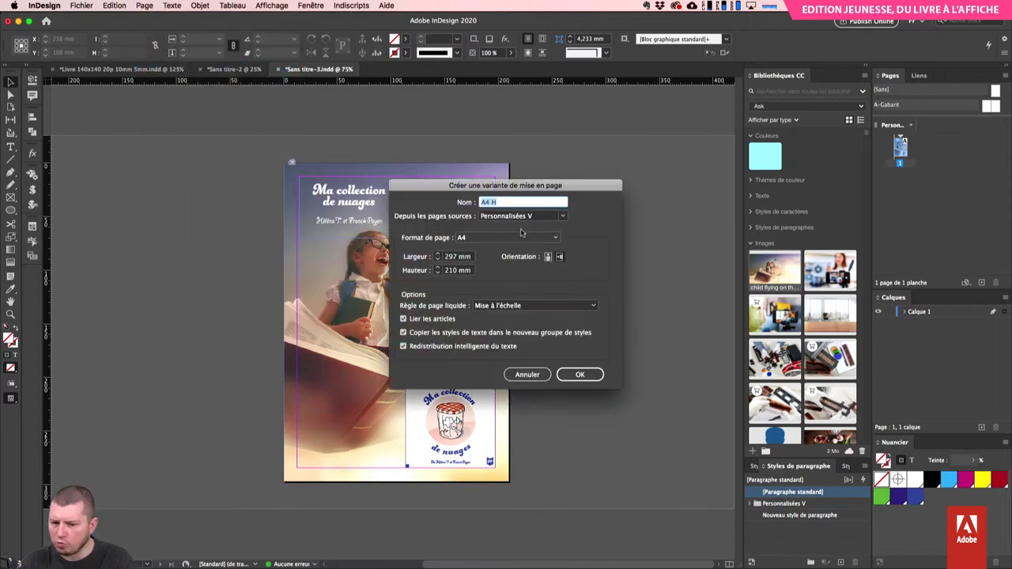
click(562, 215)
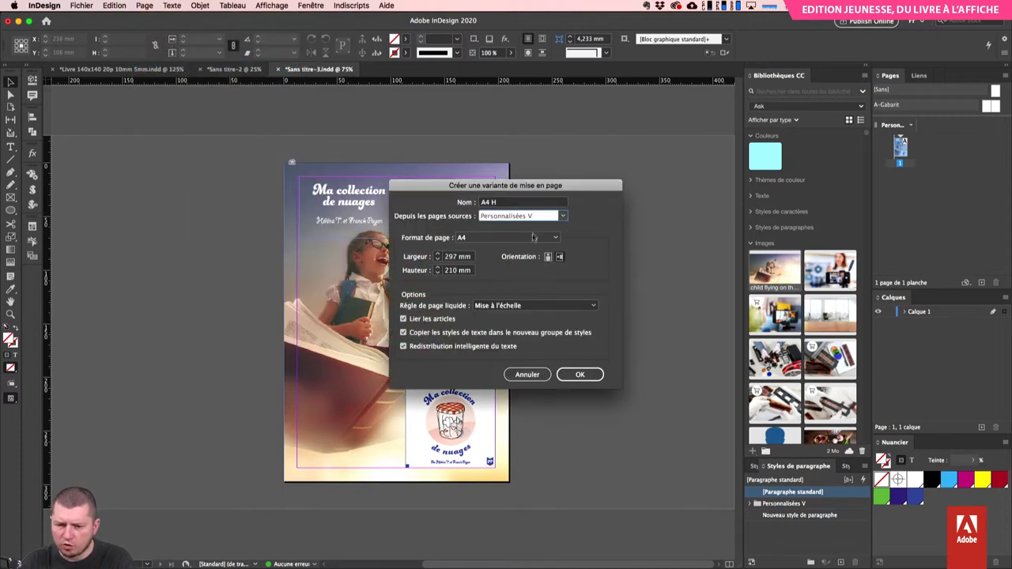
click(555, 239)
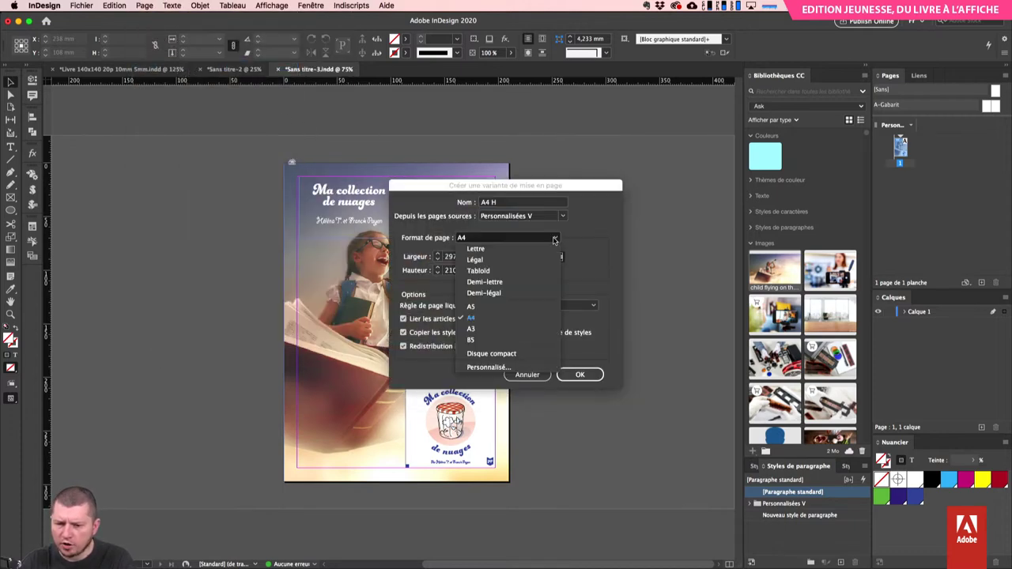
click(506, 369)
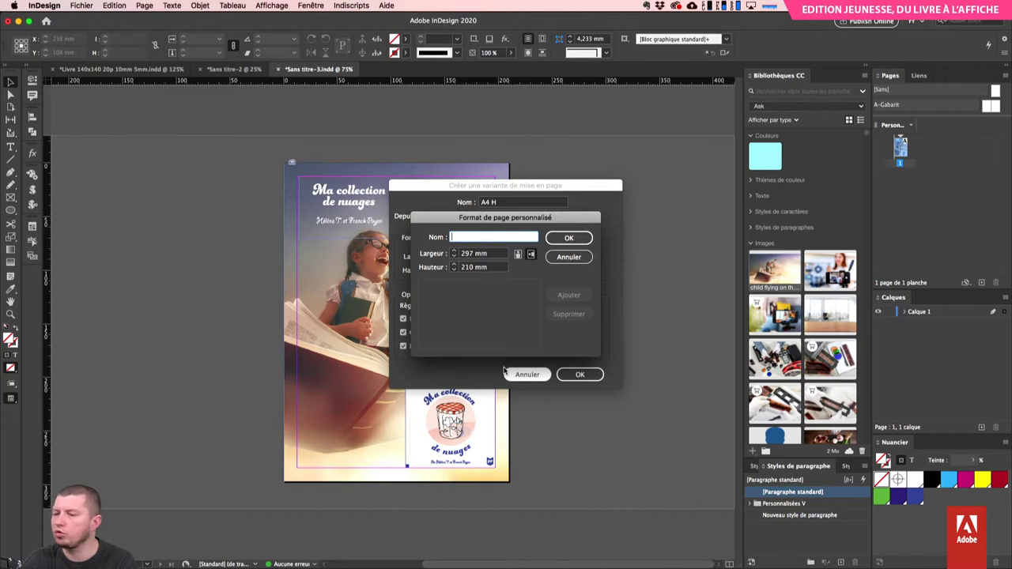
text(sta)
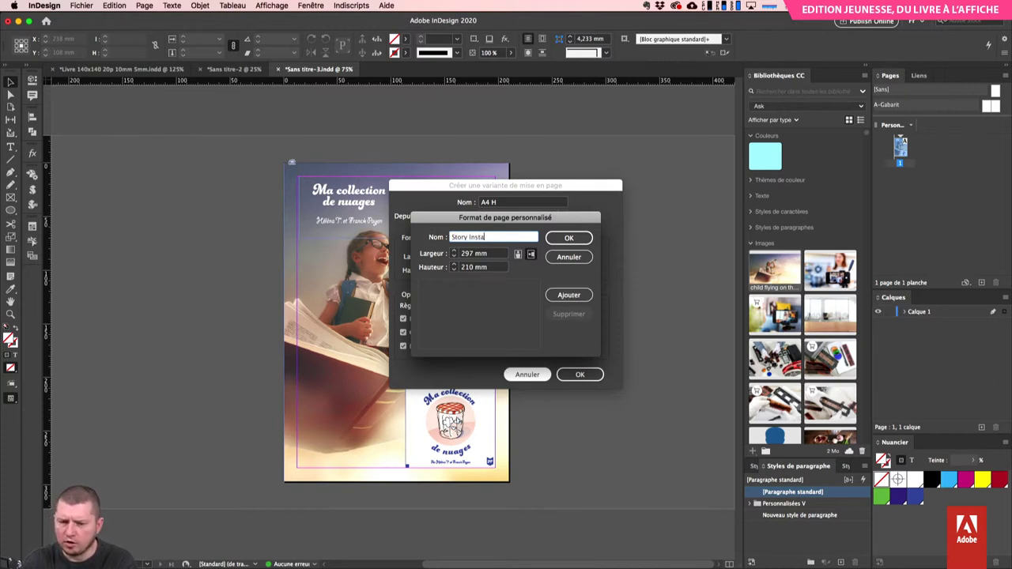
key(Tab)
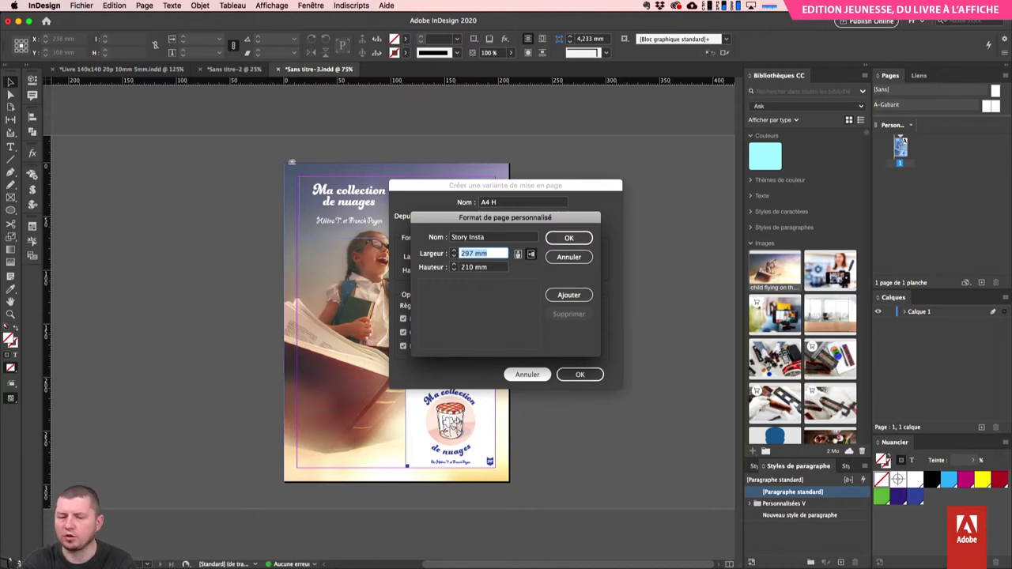
text(108)
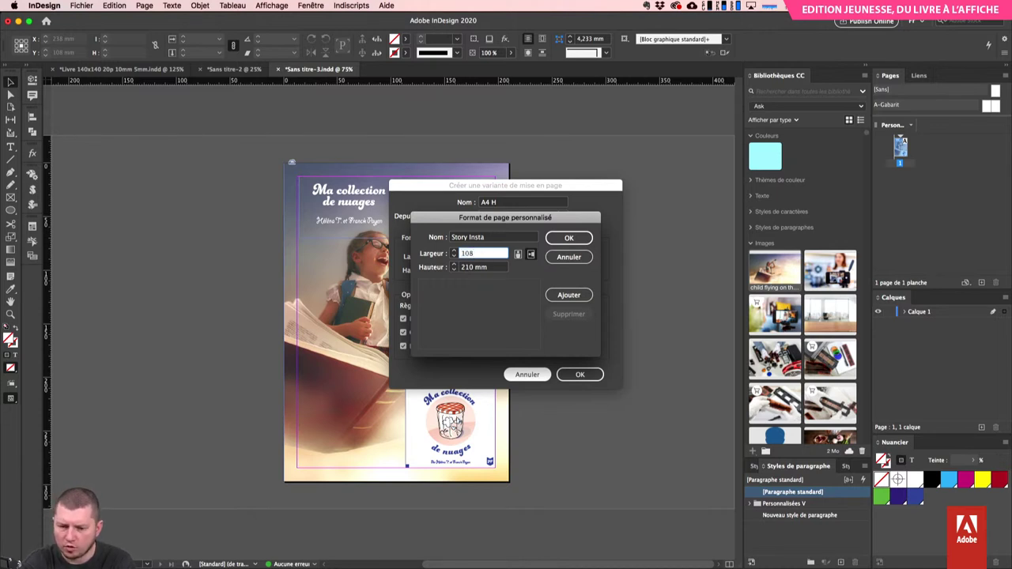
text(0 px)
key(Tab)
text(1)
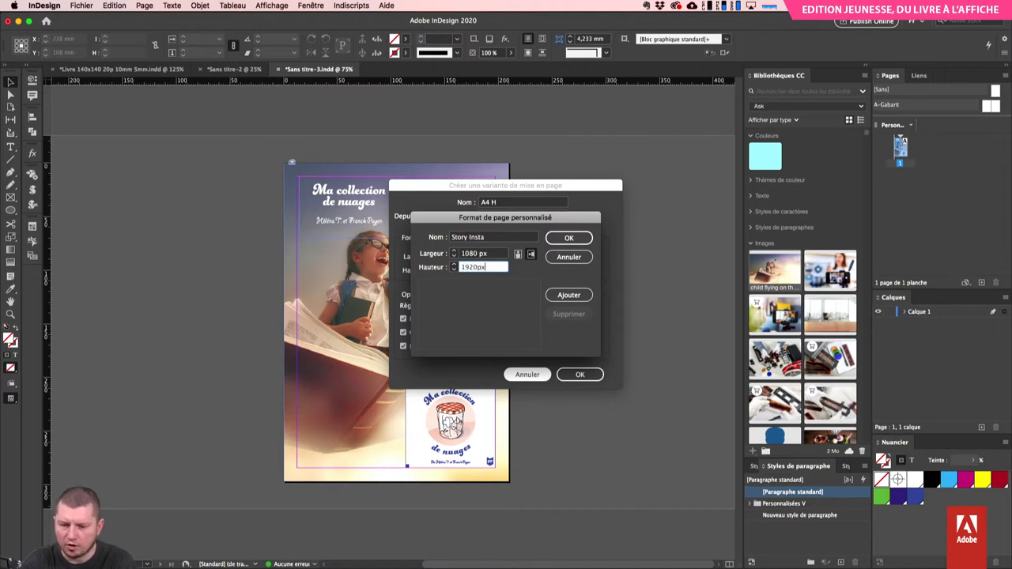
text(920 px)
key(Tab)
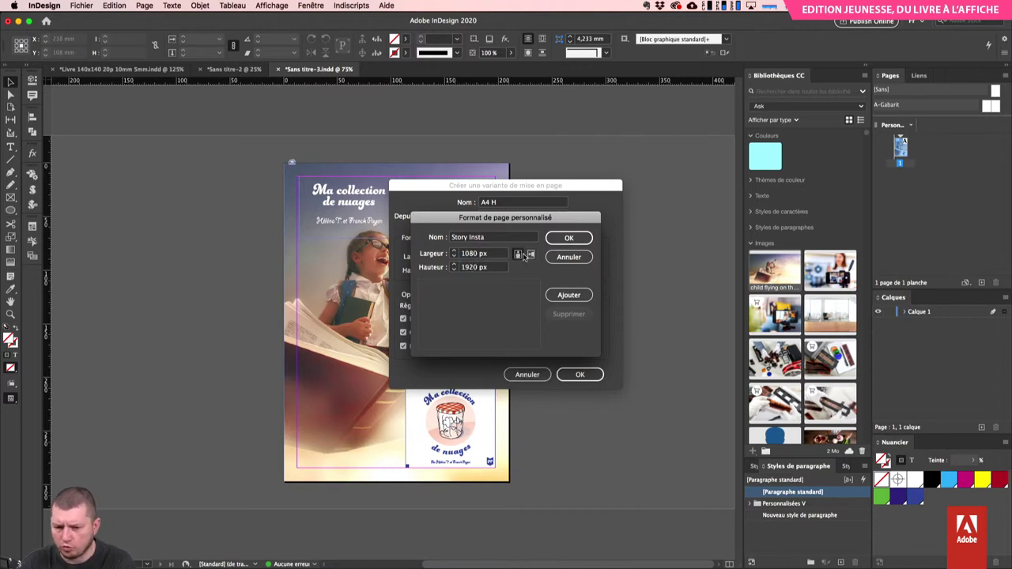
click(569, 298)
- Add a second custom page format named Post Insta, 1080 x 1080 px, and validate the custom formats
text(Post Insta)
key(Tab)
key(Tab)
text(1)
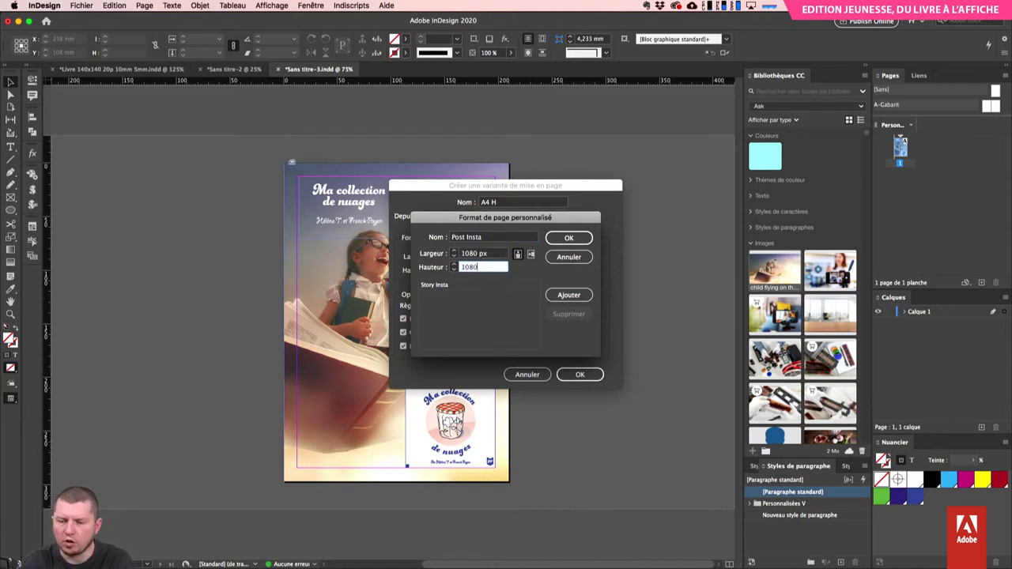
click(568, 297)
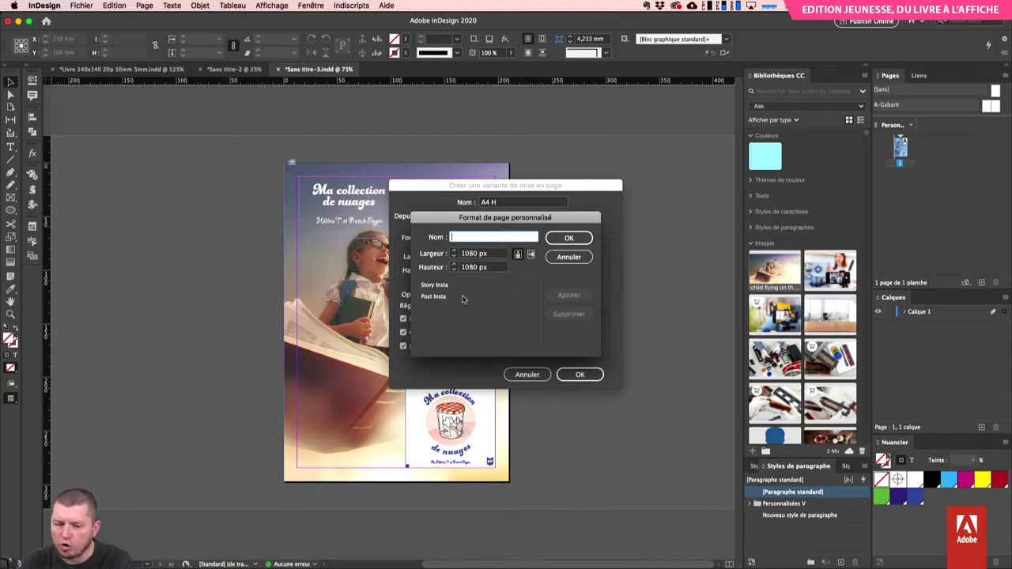
click(585, 237)
- Create a horizontal Story Insta variant from "Personnalisées V" with the liquid page rule "Basé sur l'objet"
click(510, 239)
click(504, 249)
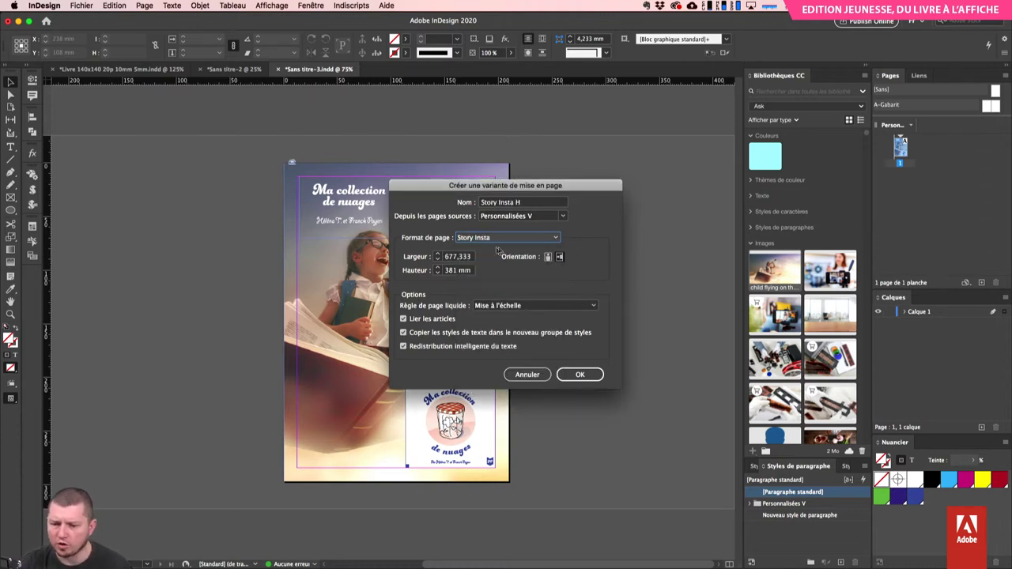
click(504, 305)
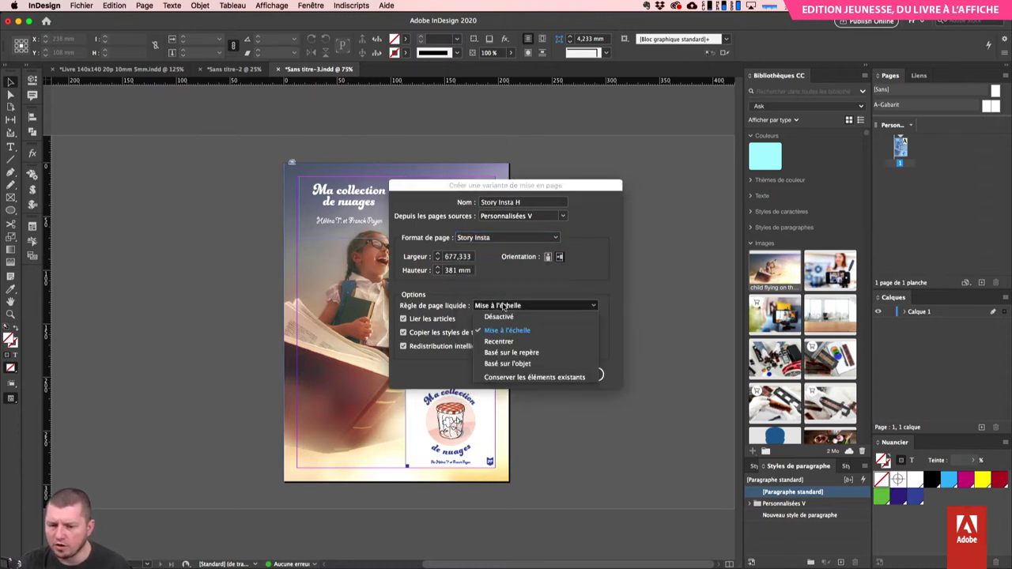
click(520, 363)
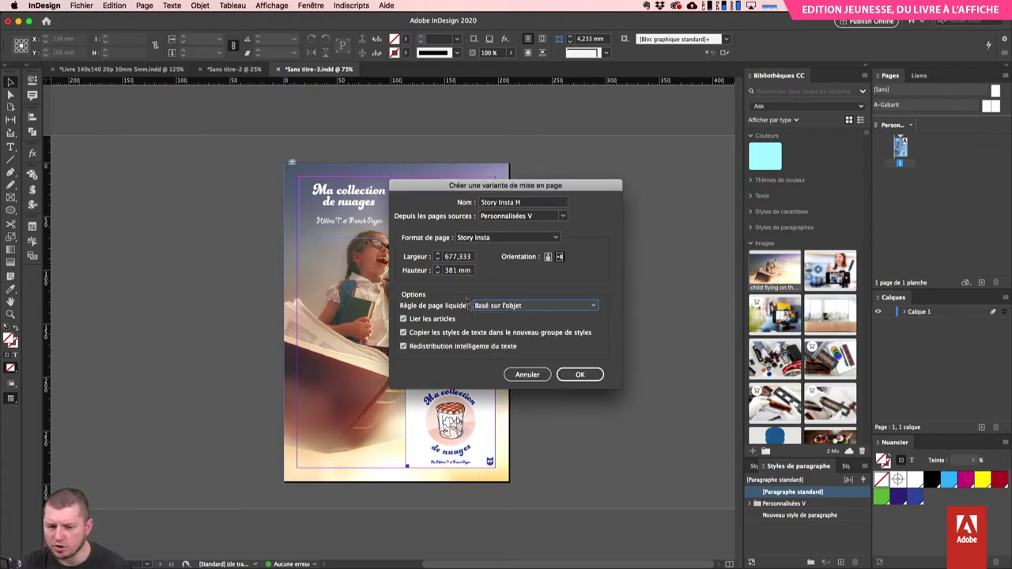
click(581, 374)
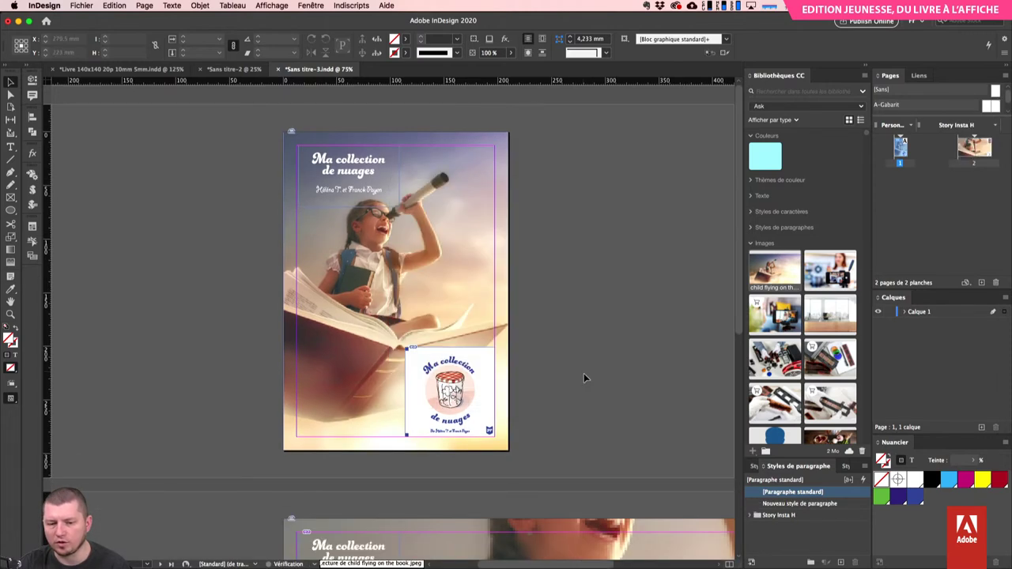
- Create a portrait Post Insta variant from "Personnalisées V", keeping the liquid page rule "Basé sur l'objet"
key(super+minus)
key(super+minus)
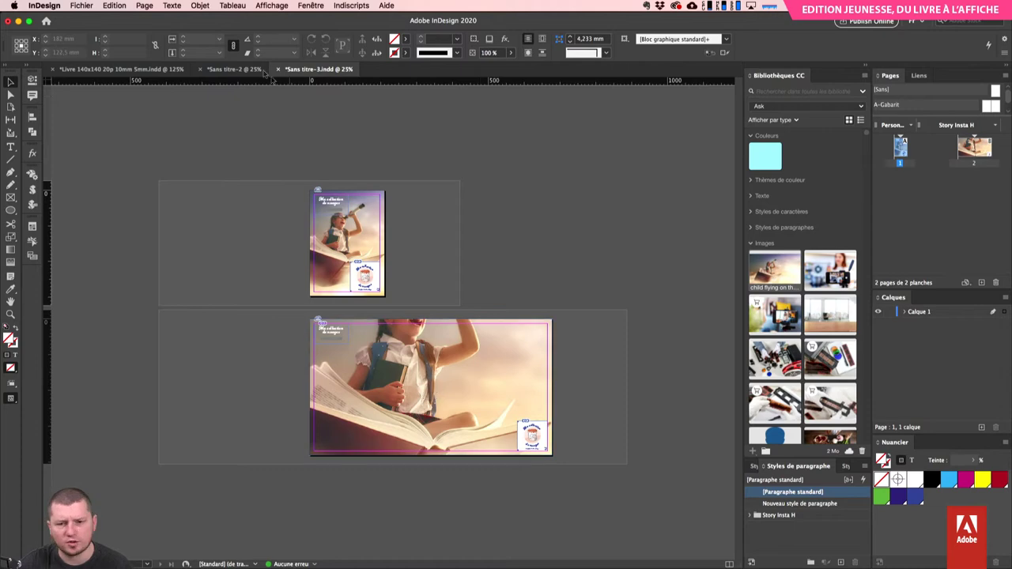
click(199, 5)
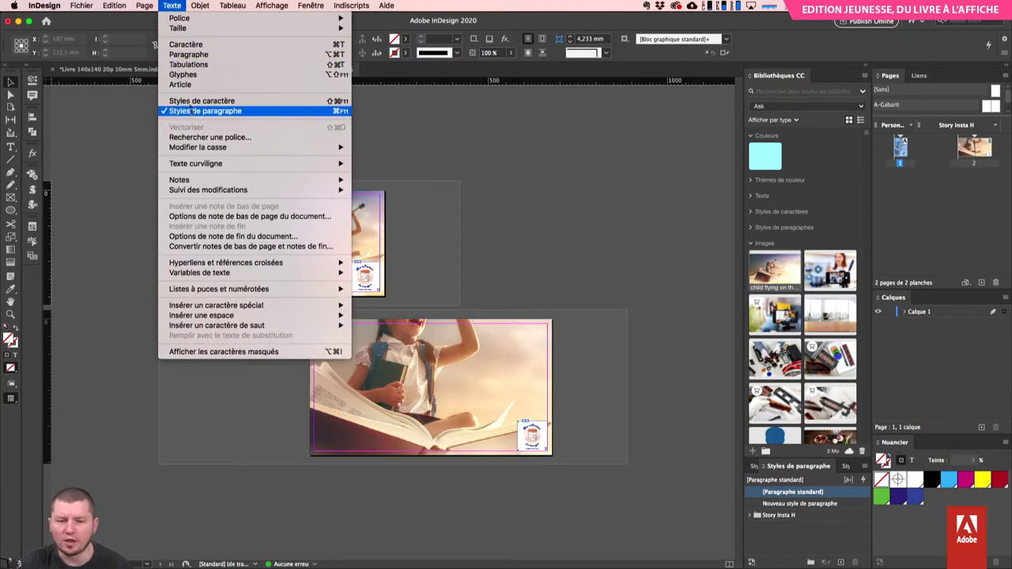
click(172, 3)
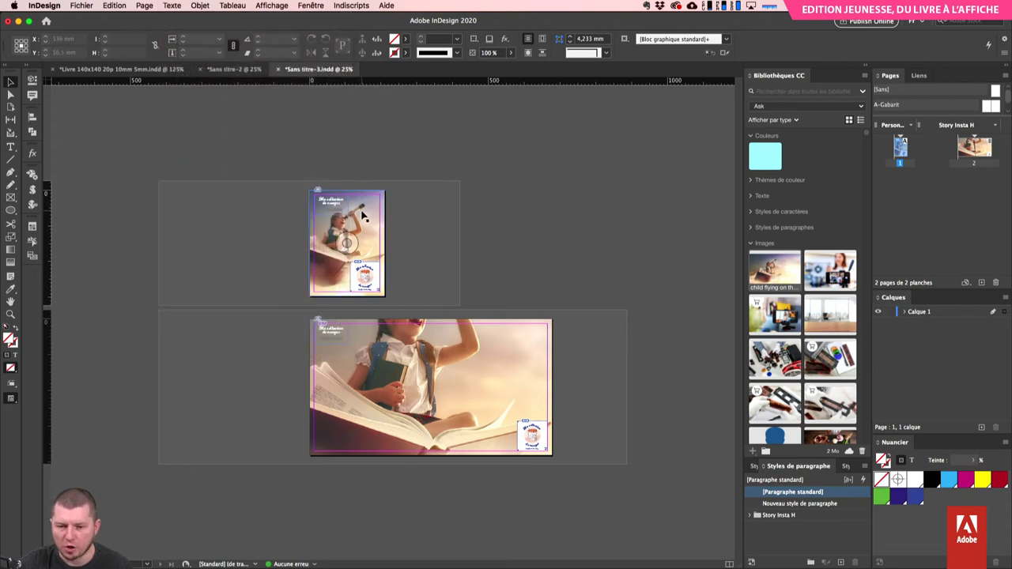
click(326, 198)
click(200, 6)
mouse_move(147, 6)
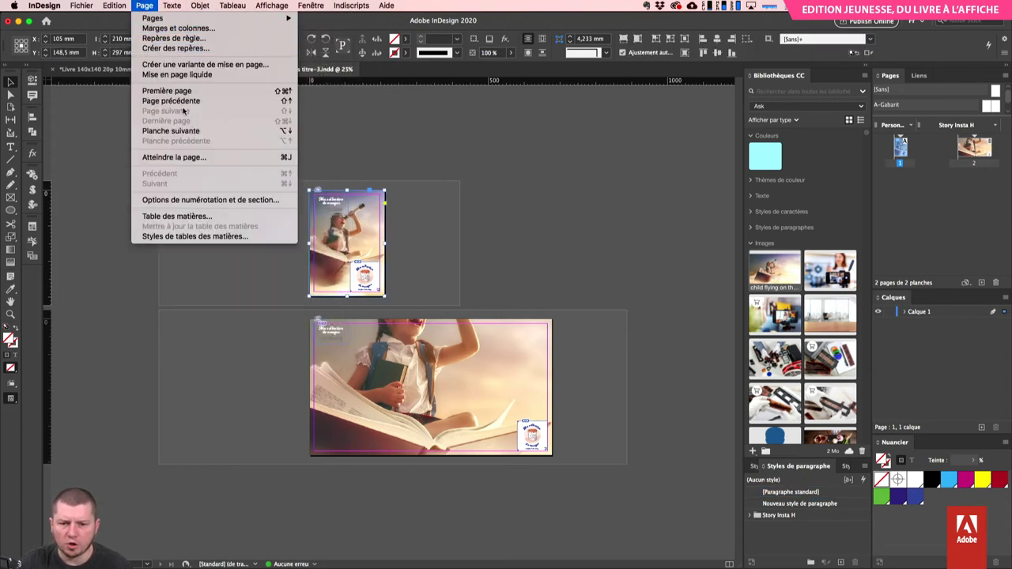
click(198, 66)
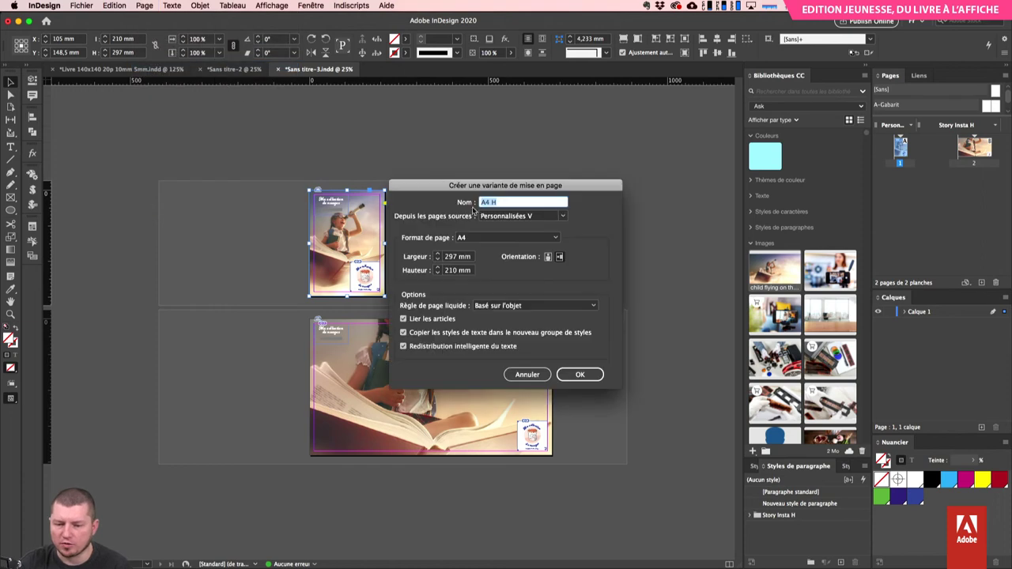
click(559, 220)
click(515, 227)
click(506, 238)
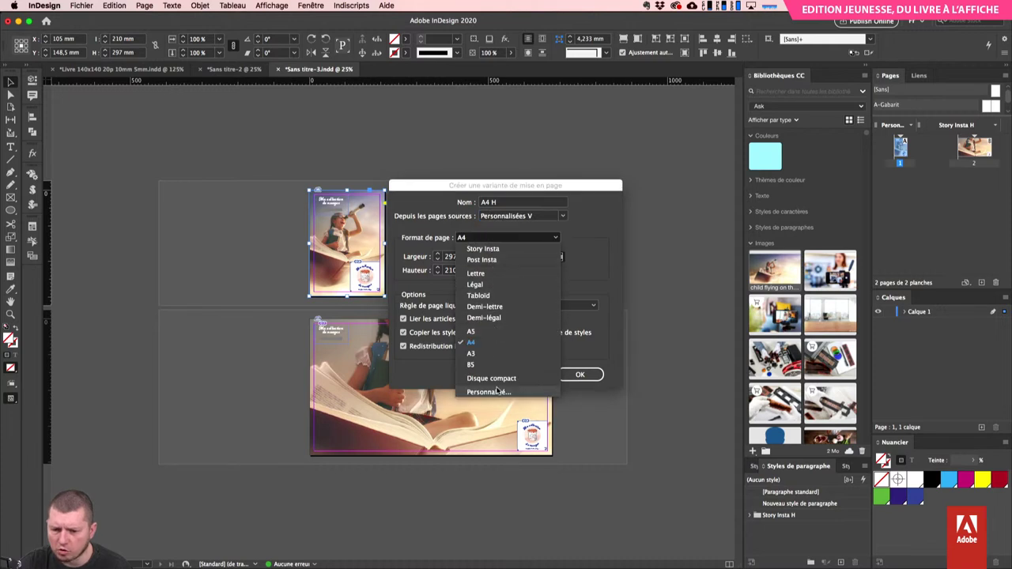
click(498, 260)
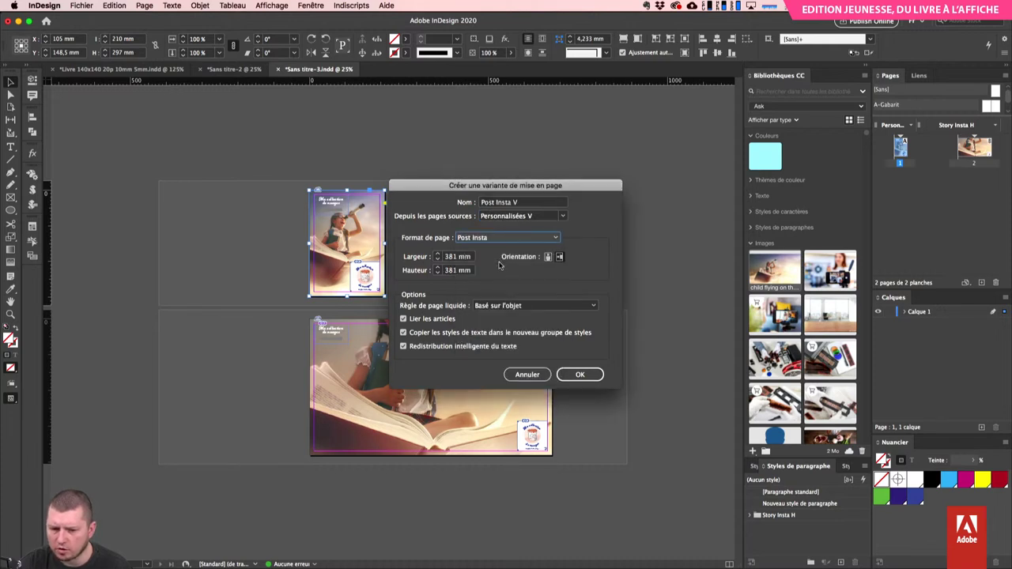
click(559, 259)
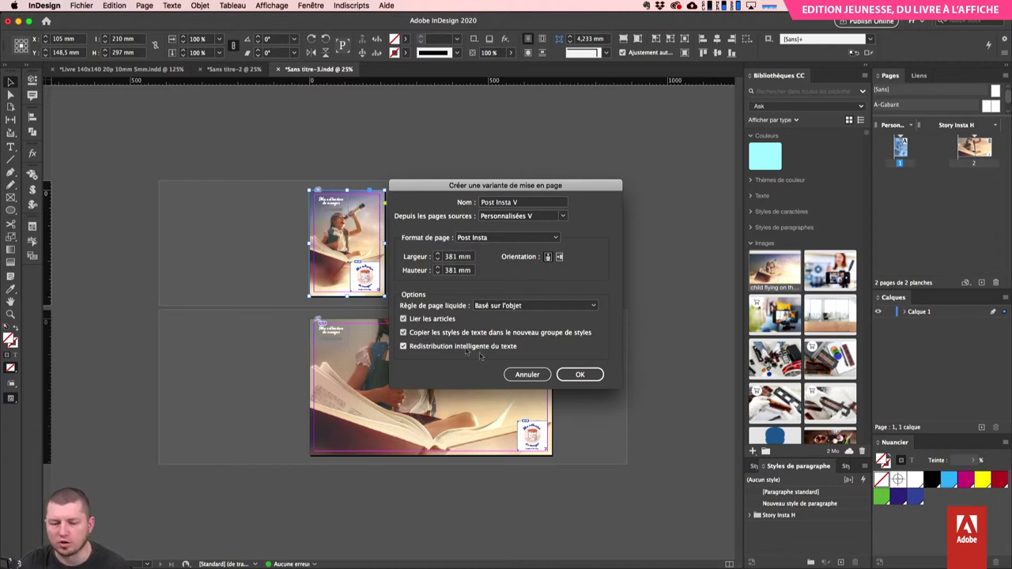
click(568, 375)
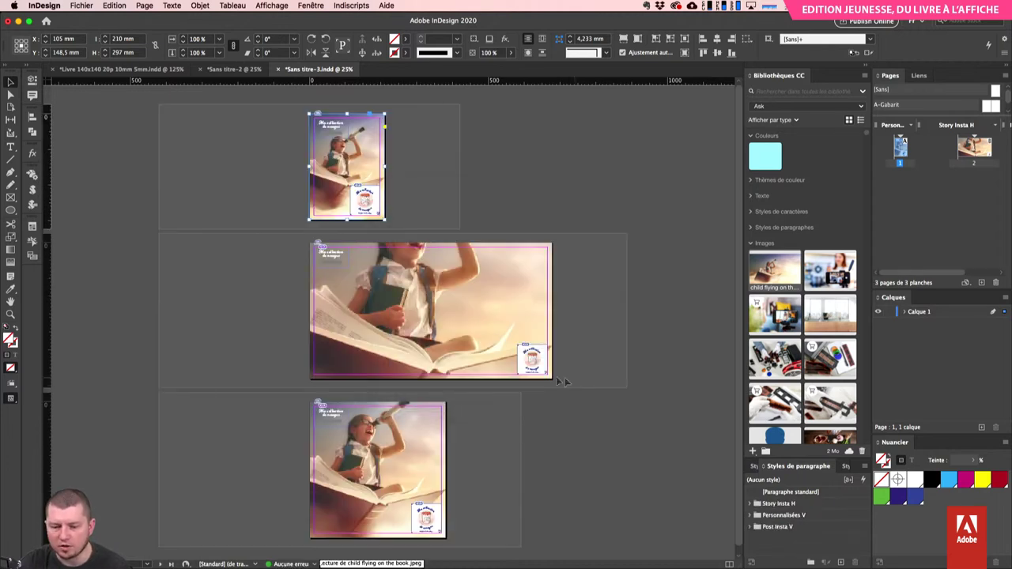
- Create a portrait Story Insta variant from "Personnalisées V", keeping the liquid page rule "Basé sur l'objet"
click(172, 5)
click(151, 5)
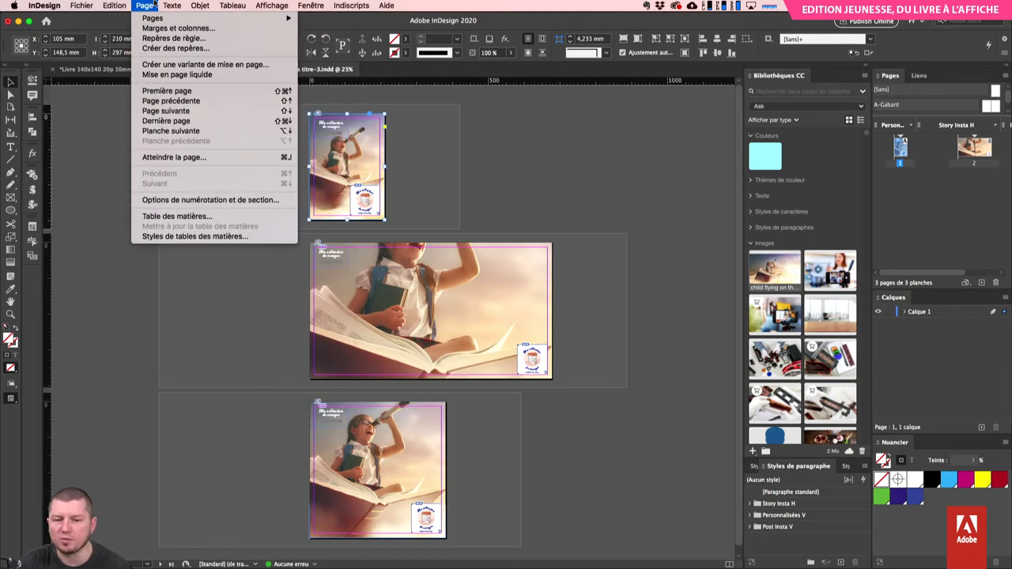
click(171, 64)
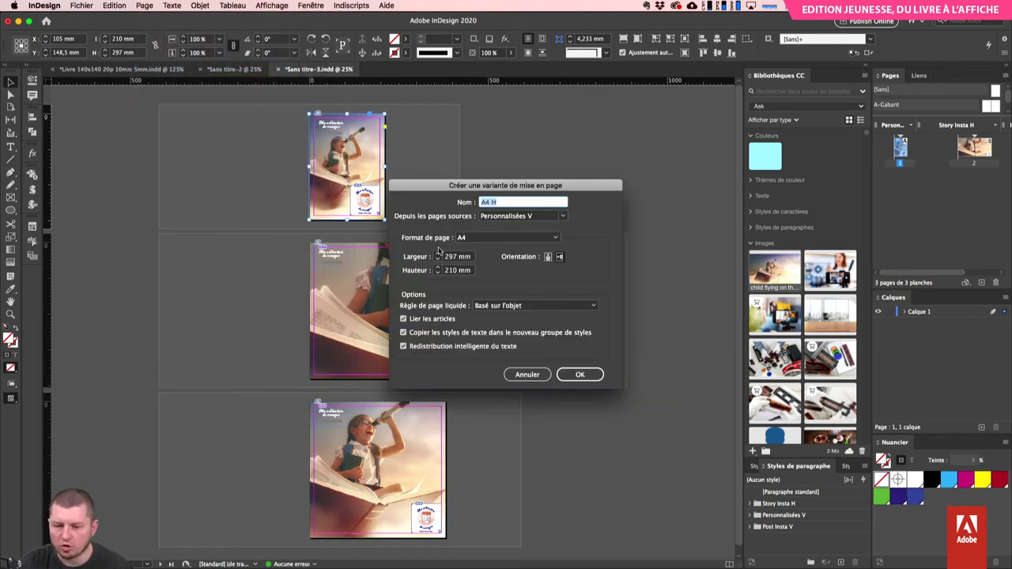
click(502, 238)
click(486, 249)
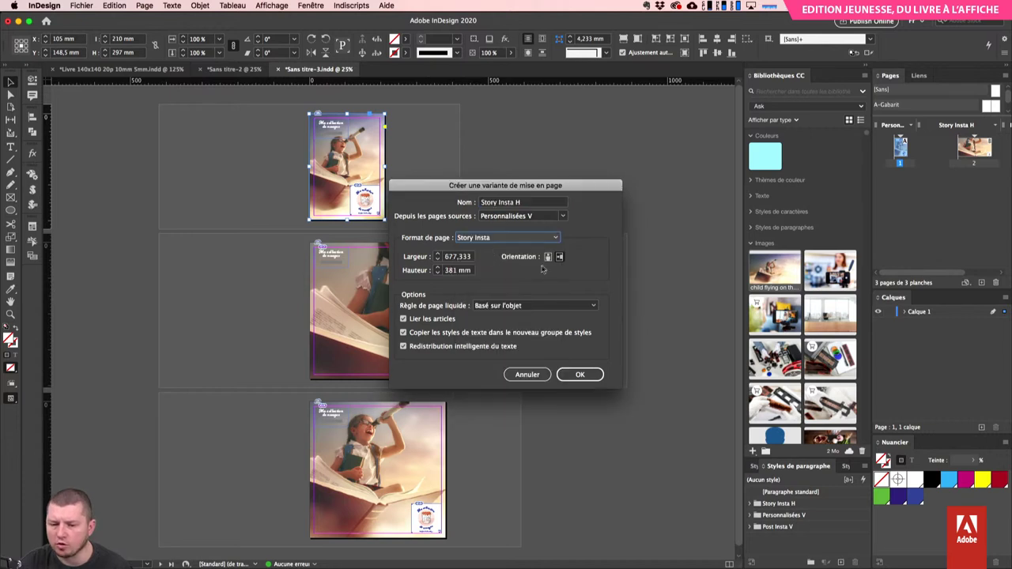
click(578, 373)
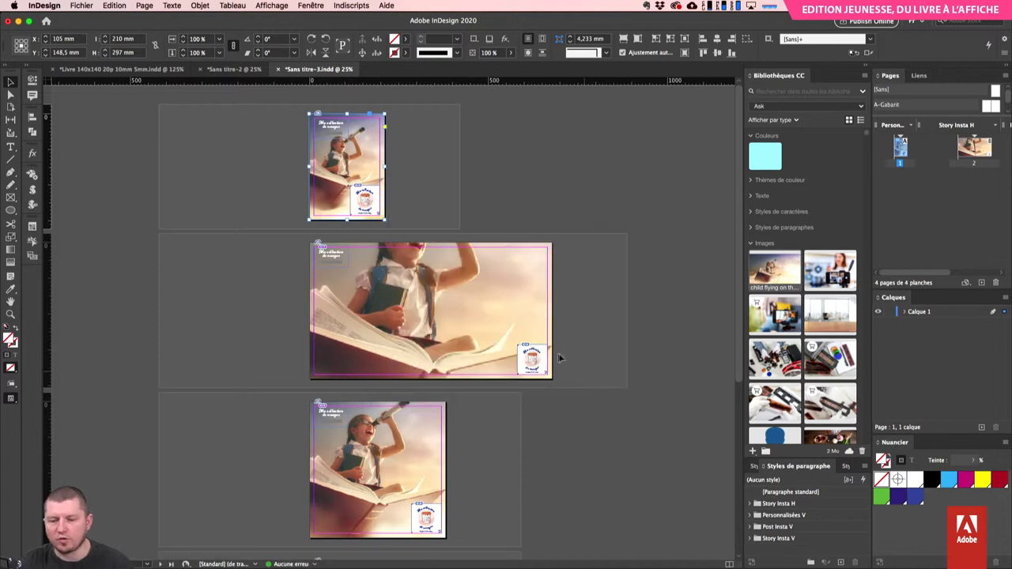
- Delete page 2, the horizontal Story Insta variant, from the document
drag(510, 437, 549, 450)
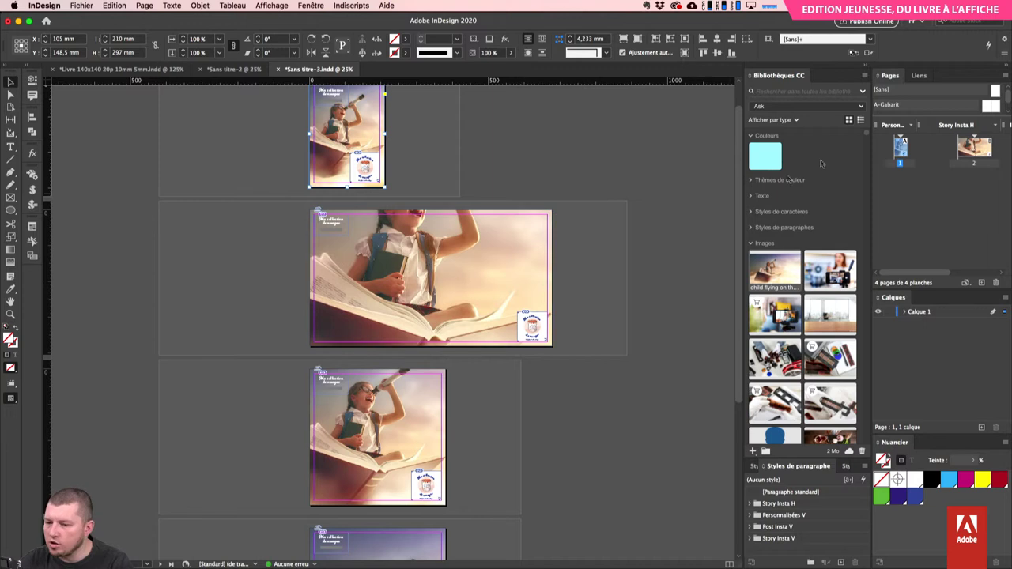
click(977, 149)
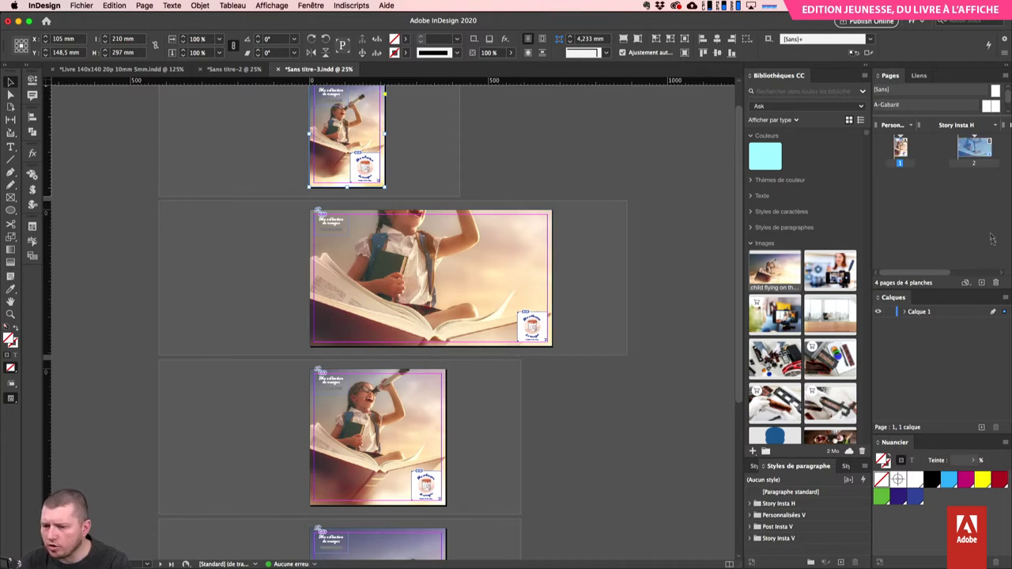
click(996, 282)
click(604, 313)
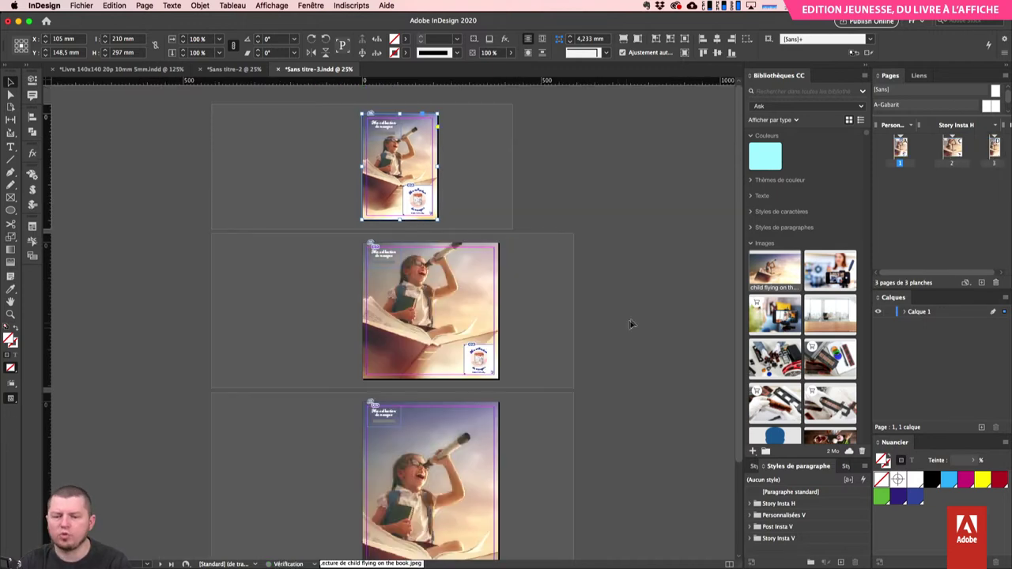
- Add "2" to the end of the title on the first page's poster so it reads "Ma collection de nuages 2"
click(520, 165)
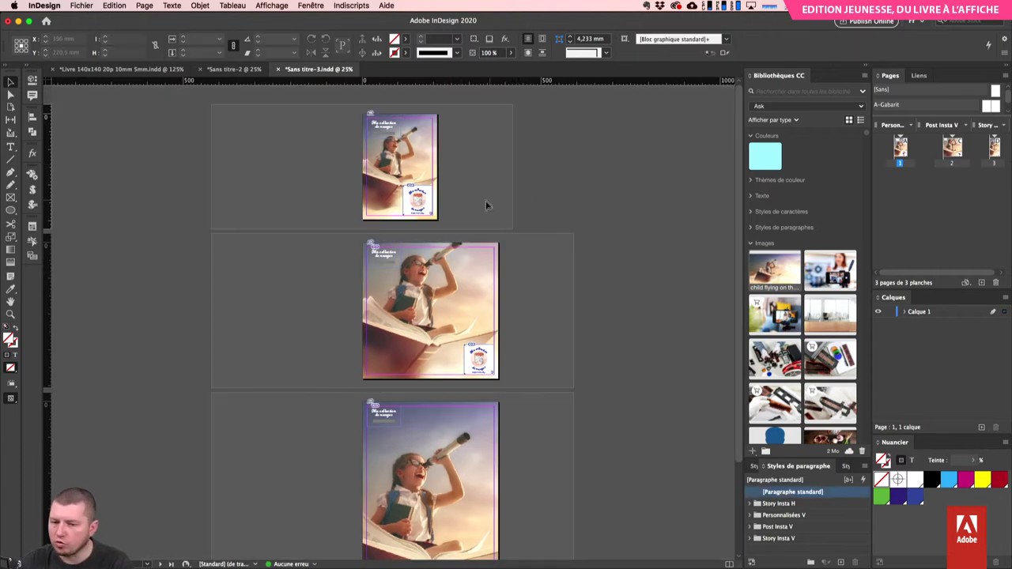
key(super+equal)
key(super+equal)
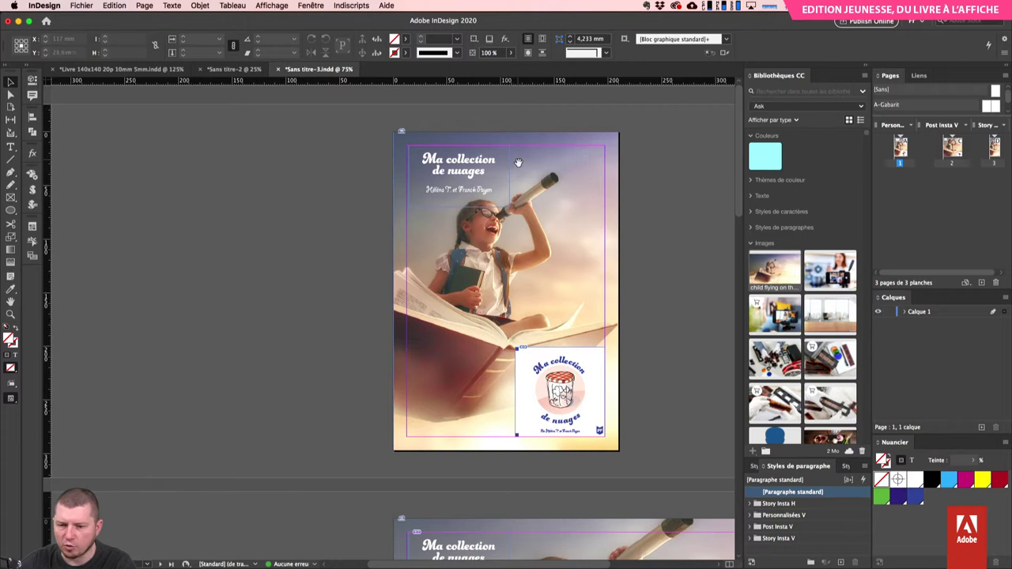
key(t)
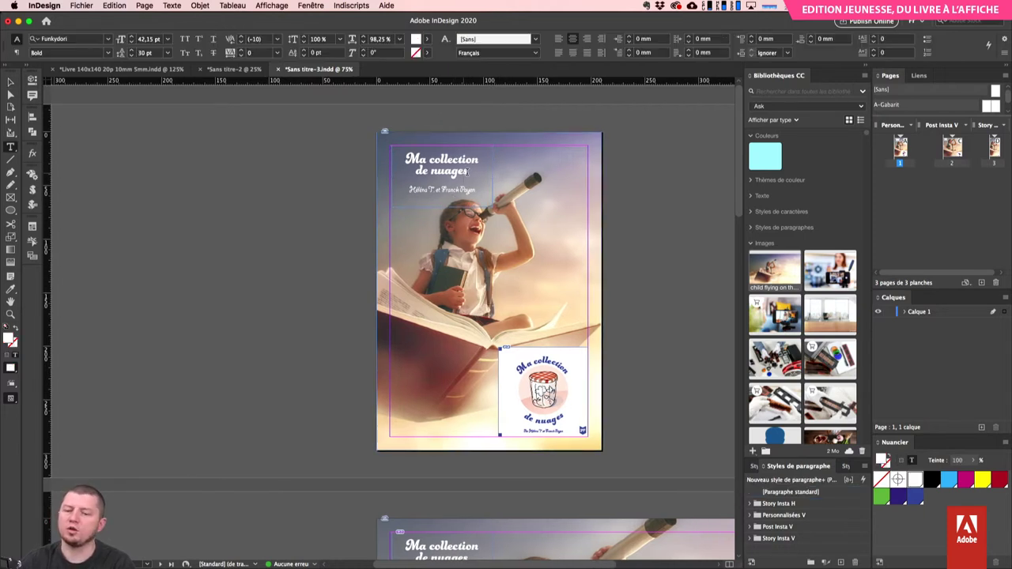
mouse_move(478, 199)
mouse_down()
mouse_move(465, 163)
mouse_move(479, 193)
mouse_up()
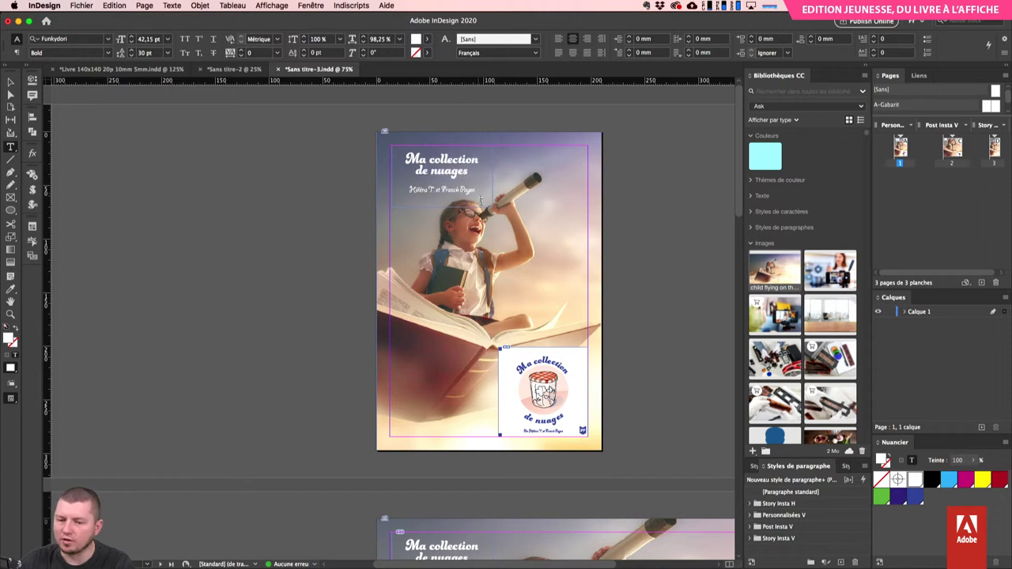
click(637, 197)
scroll(617, 206, left, 2)
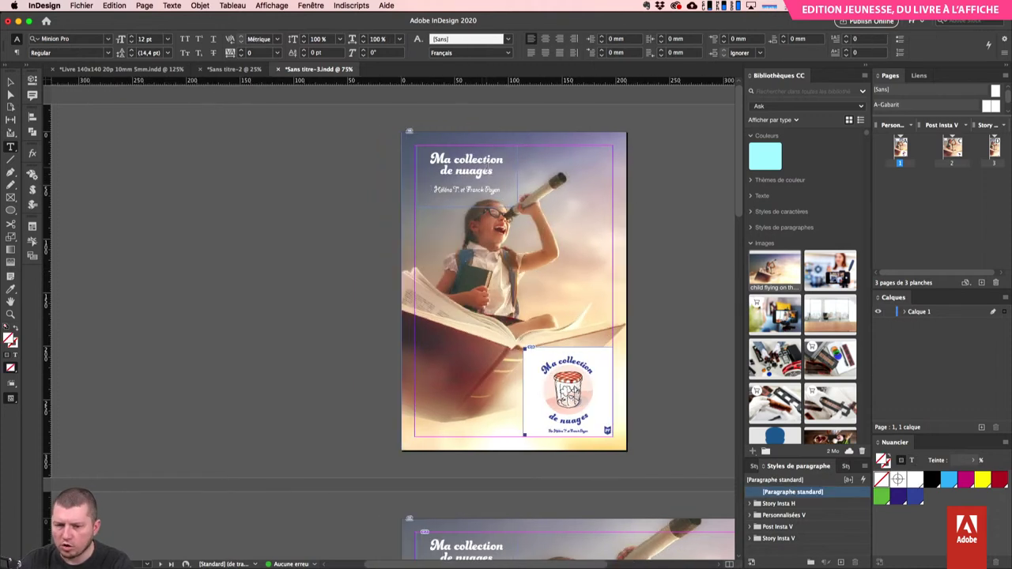
click(499, 168)
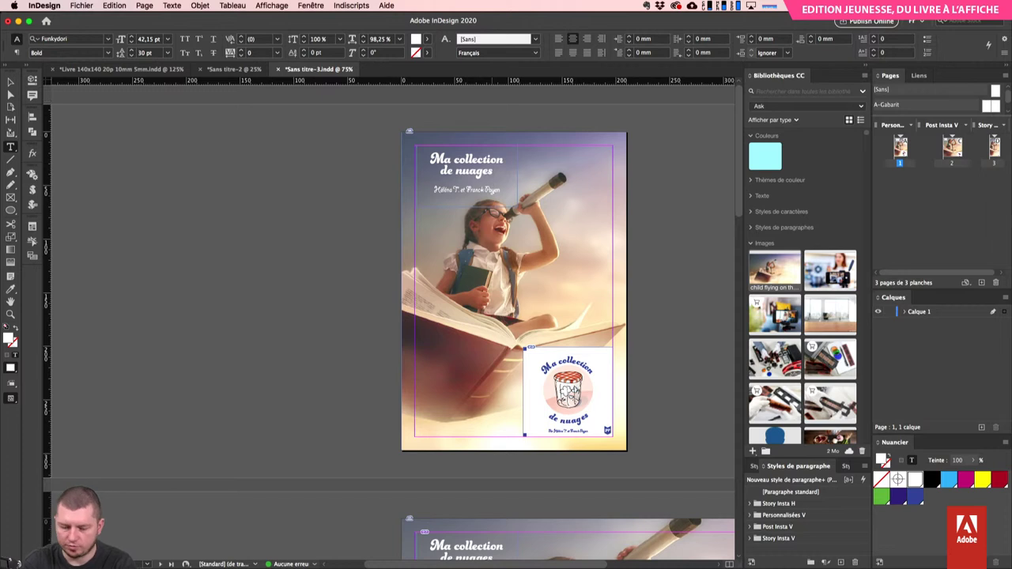
text(2)
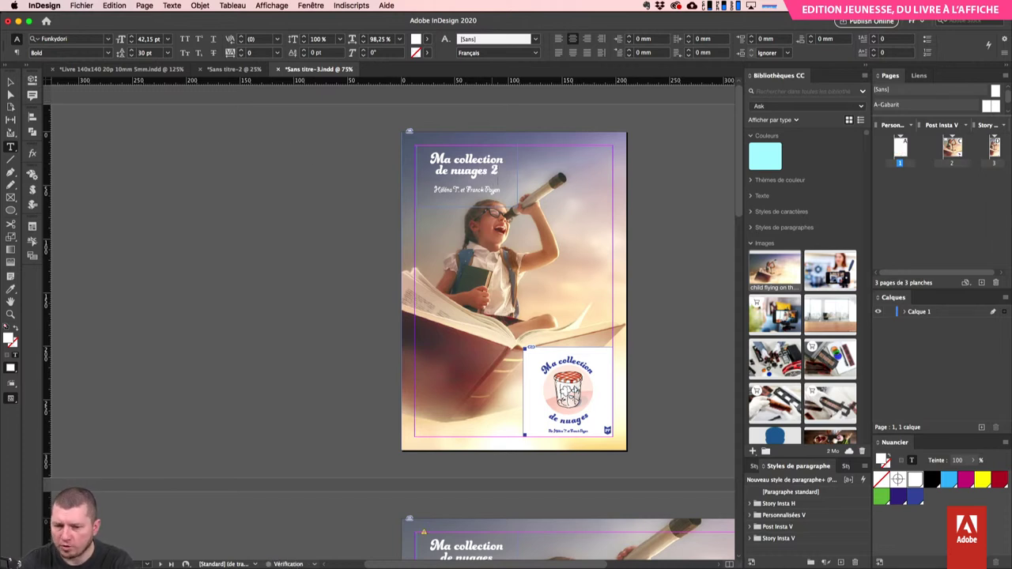
click(282, 233)
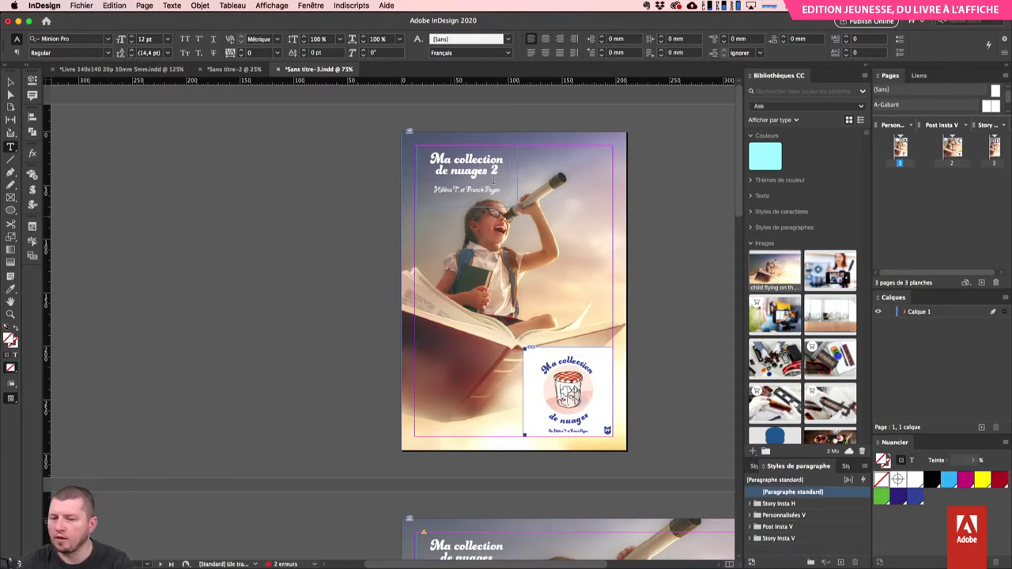
- Update the modified title text link so both Instagram variant pages take the poster's new wording
scroll(314, 349, down, 5)
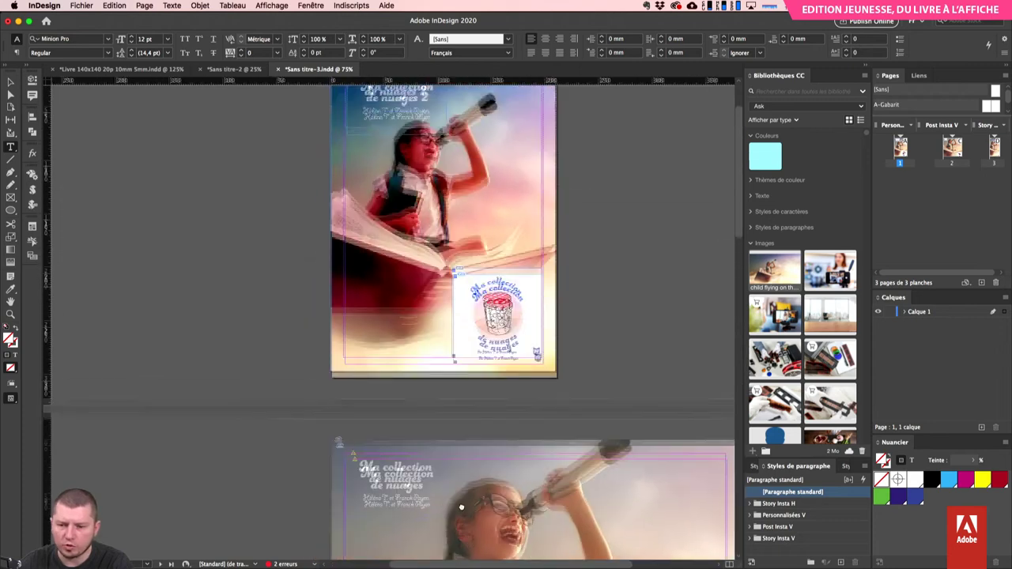
scroll(459, 239, up, 2)
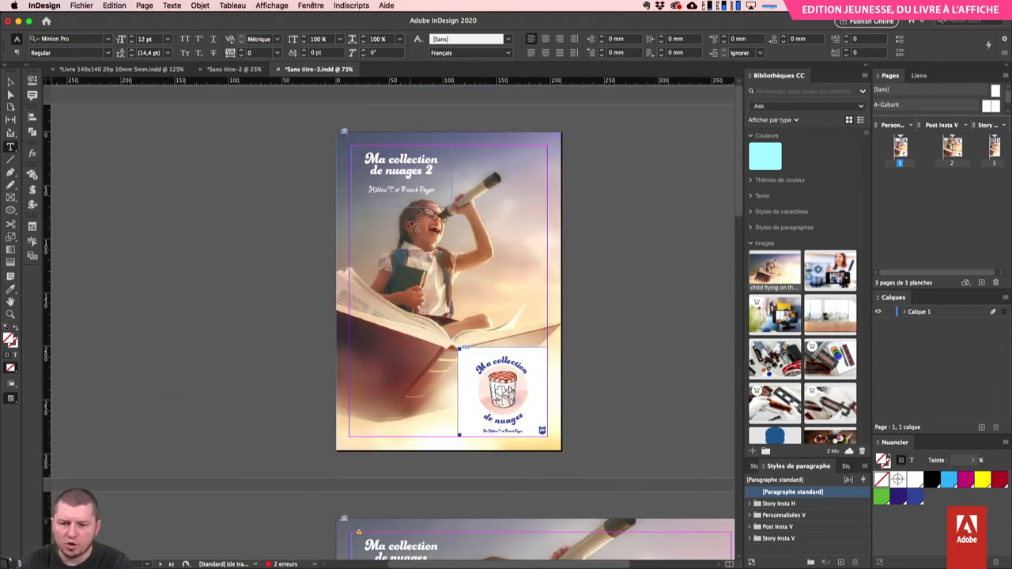
key(Escape)
click(917, 75)
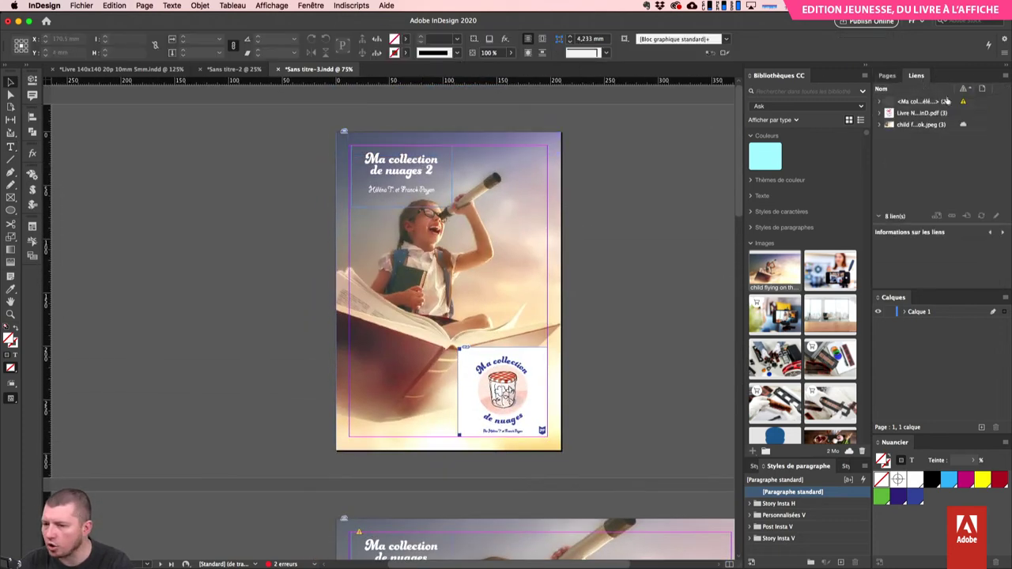
click(965, 104)
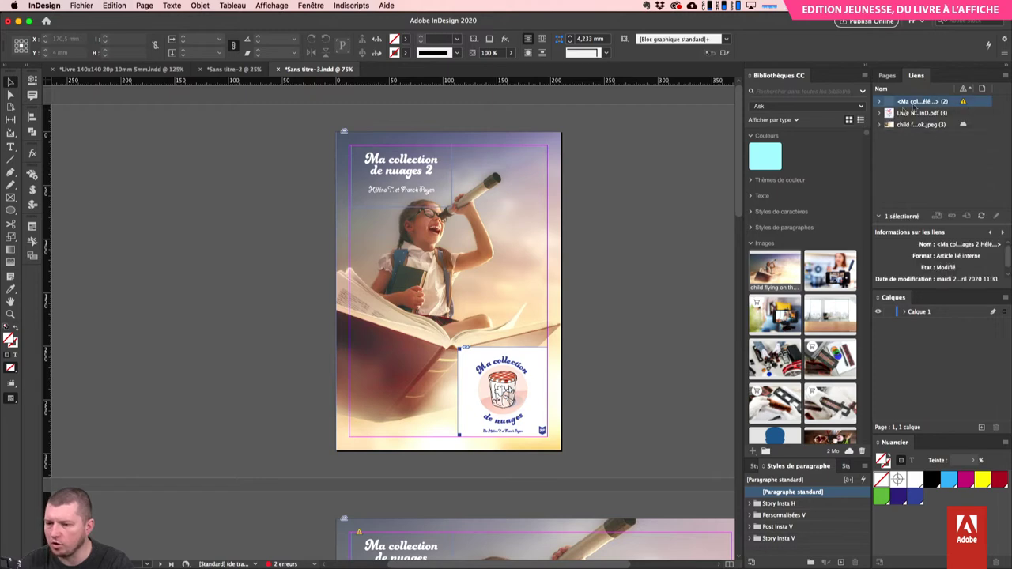
click(878, 102)
click(987, 113)
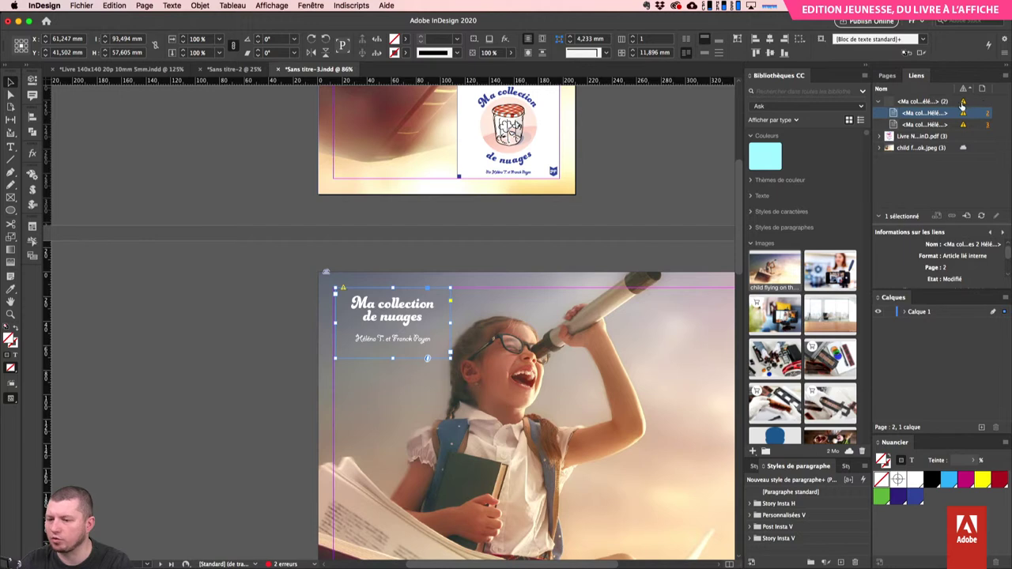
click(962, 103)
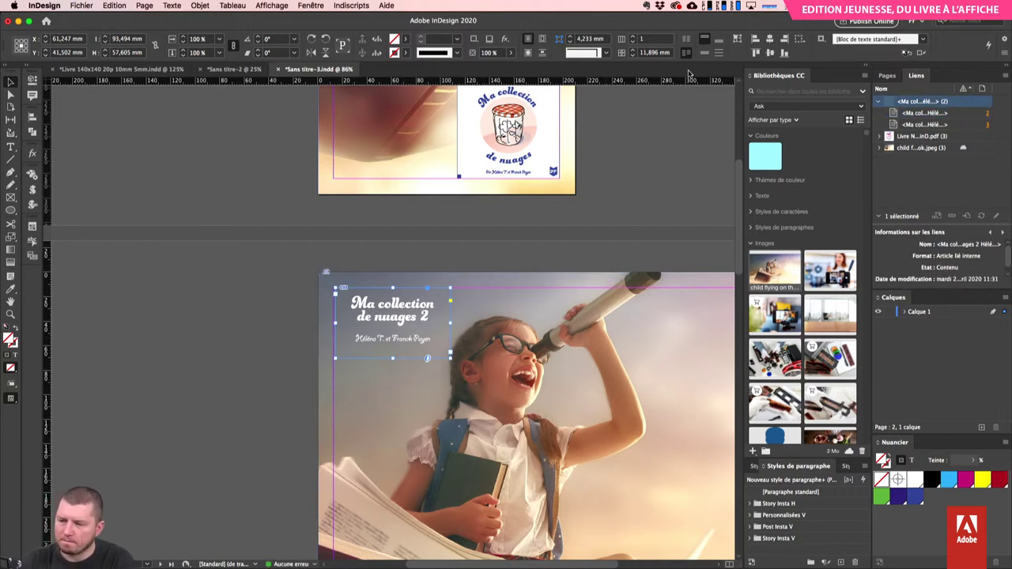
key(super+minus)
key(super+minus)
scroll(673, 240, down, 2)
scroll(673, 239, down, 1)
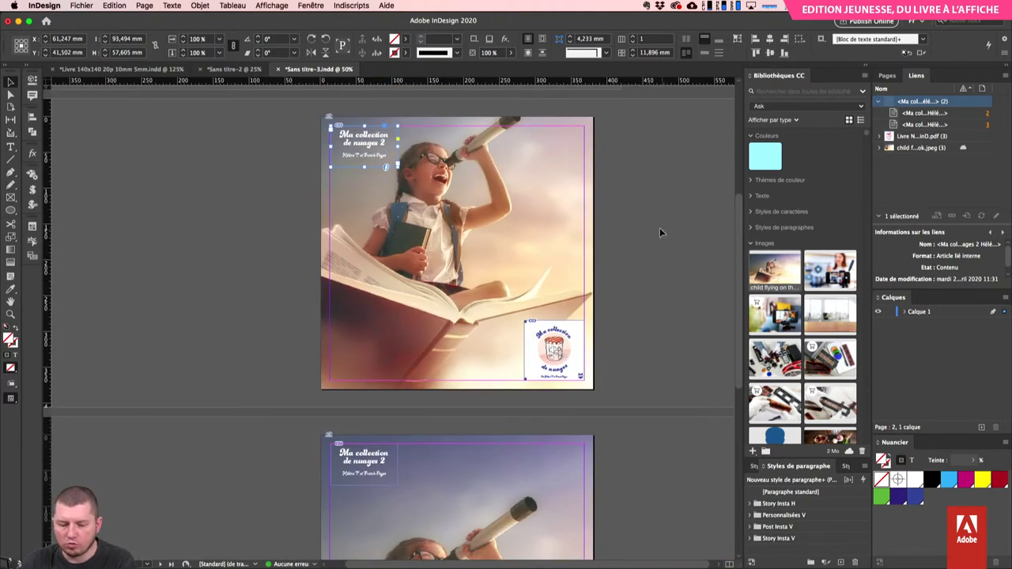
key(super+e)
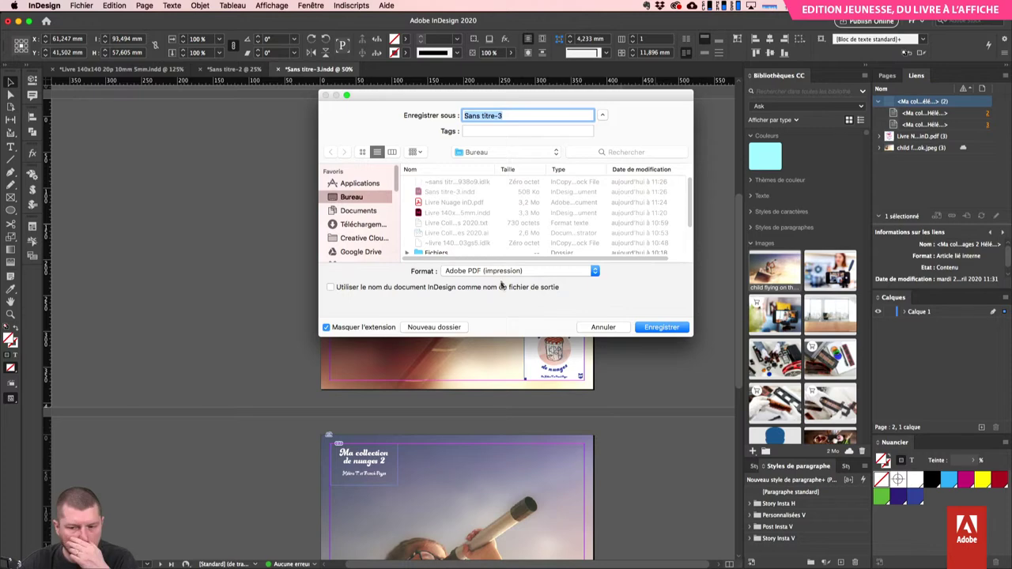
key(Return)
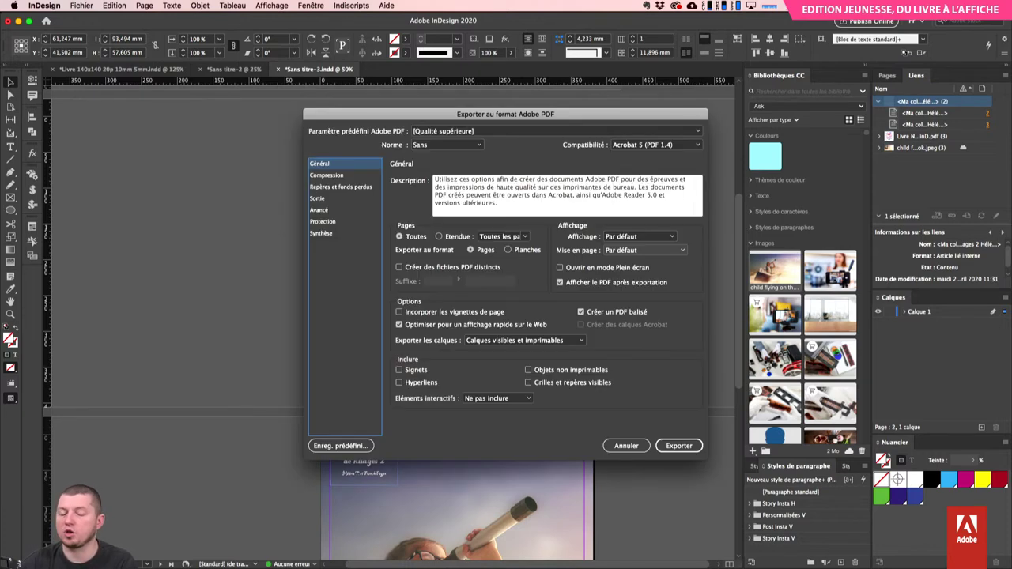
key(Return)
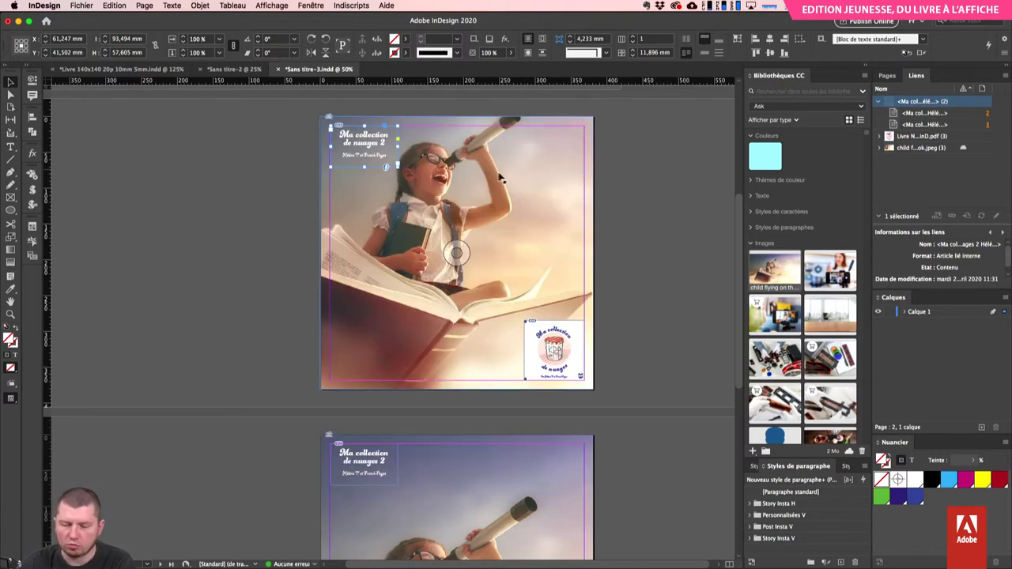
- Export all pages as a print PDF named "Campagne" on the Bureau with the [Qualité supérieure] preset
key(super+e)
text(Campagne)
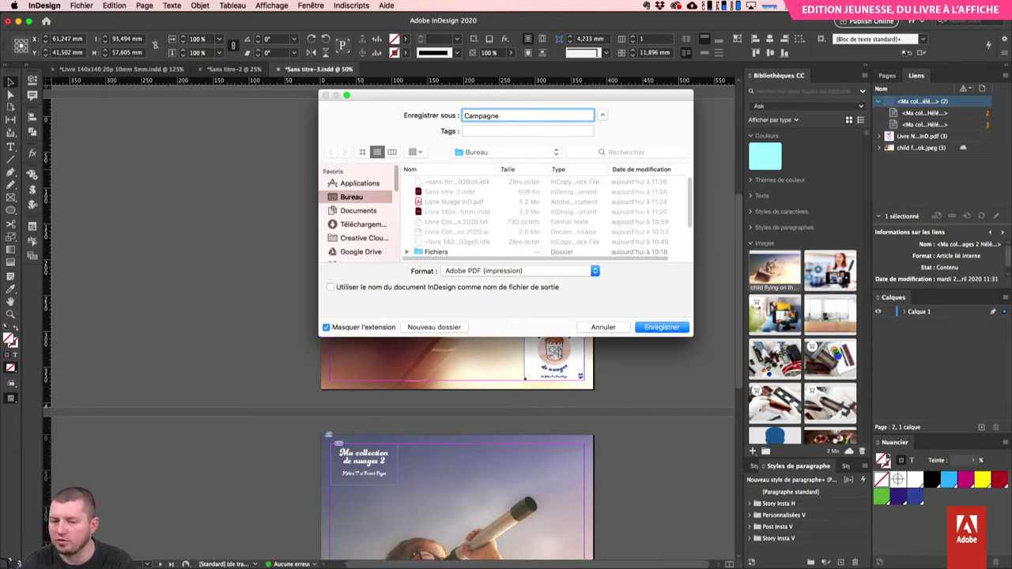
key(Return)
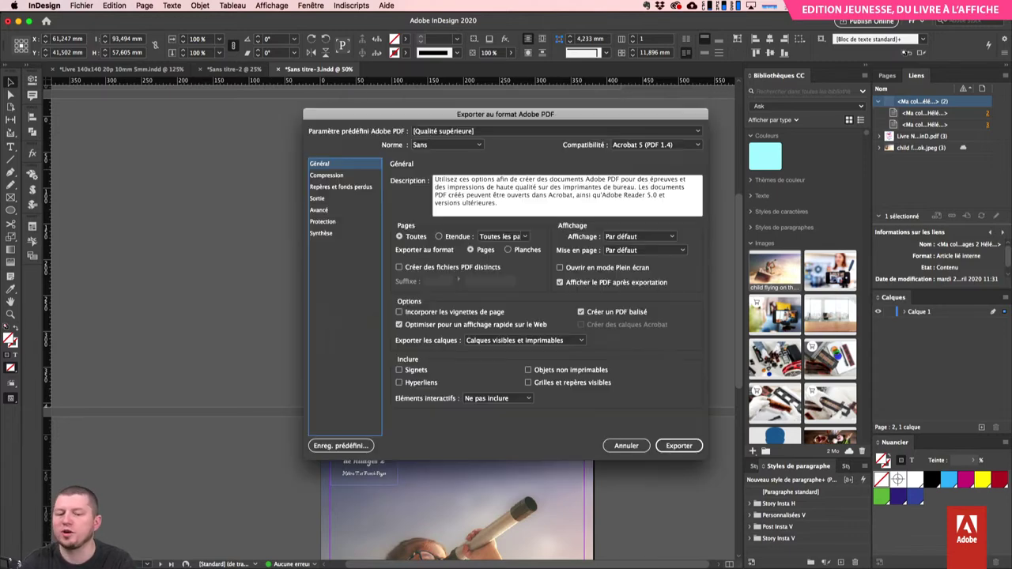
key(Return)
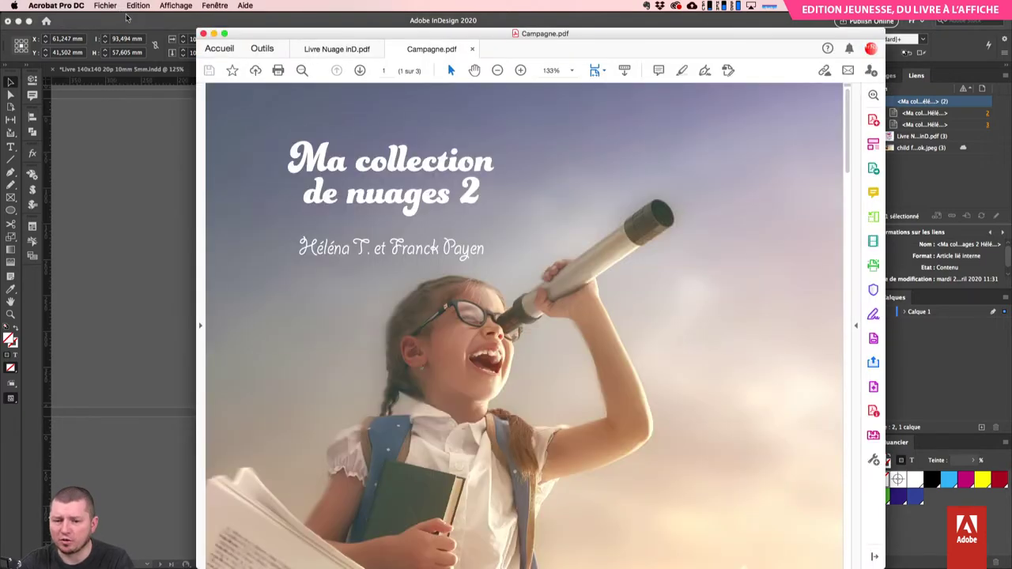
- Switch back to InDesign and save the document on the Bureau under the name "Campagne Nuages"
click(142, 148)
click(82, 6)
click(366, 376)
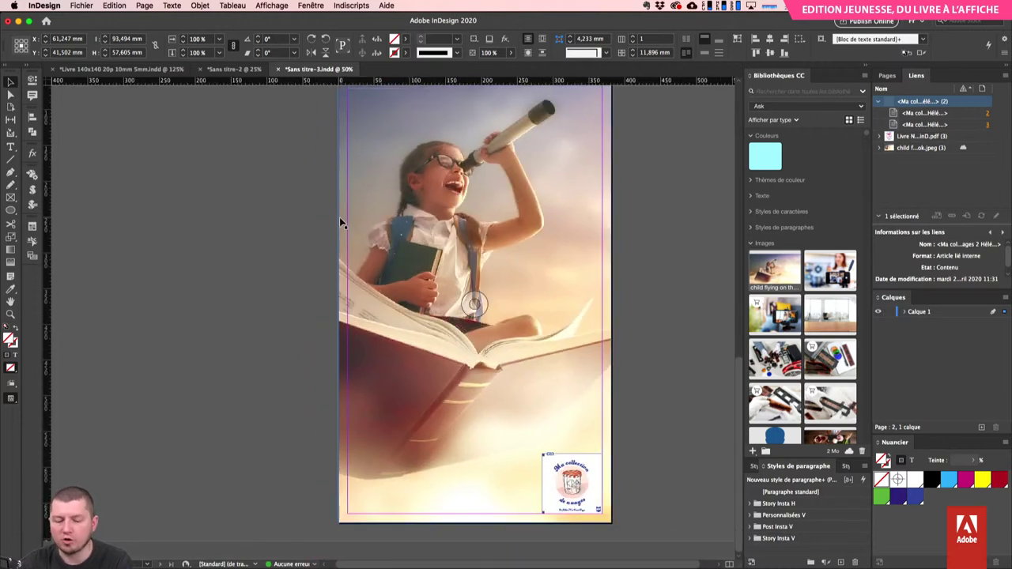
key(super+s)
text(Campagne Nuages)
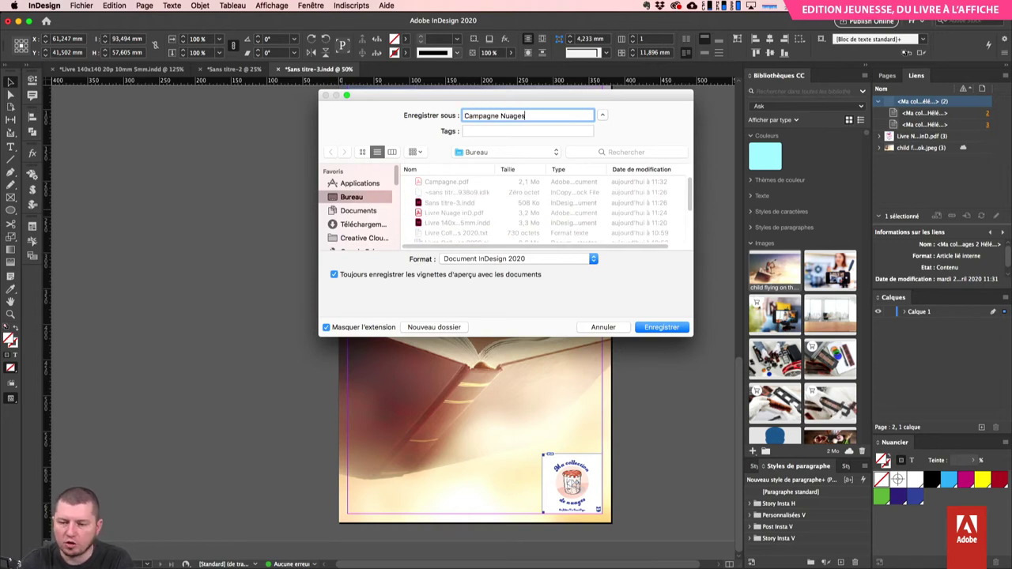
key(Return)
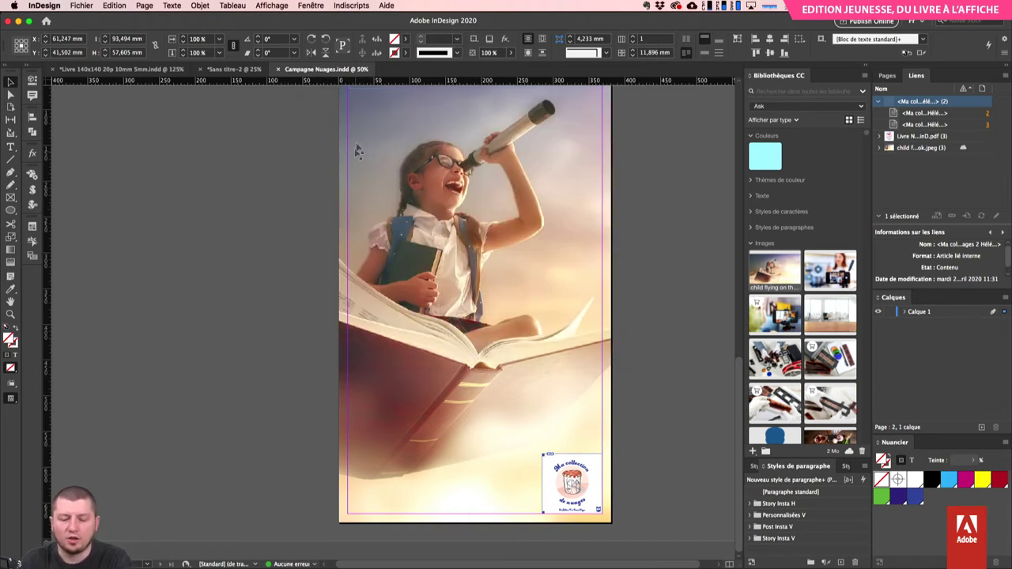
- Export all spreads as JPEG images named "Campagne" with quality Elevée, 72 ppi resolution and RVB colour space
key(super+e)
click(474, 270)
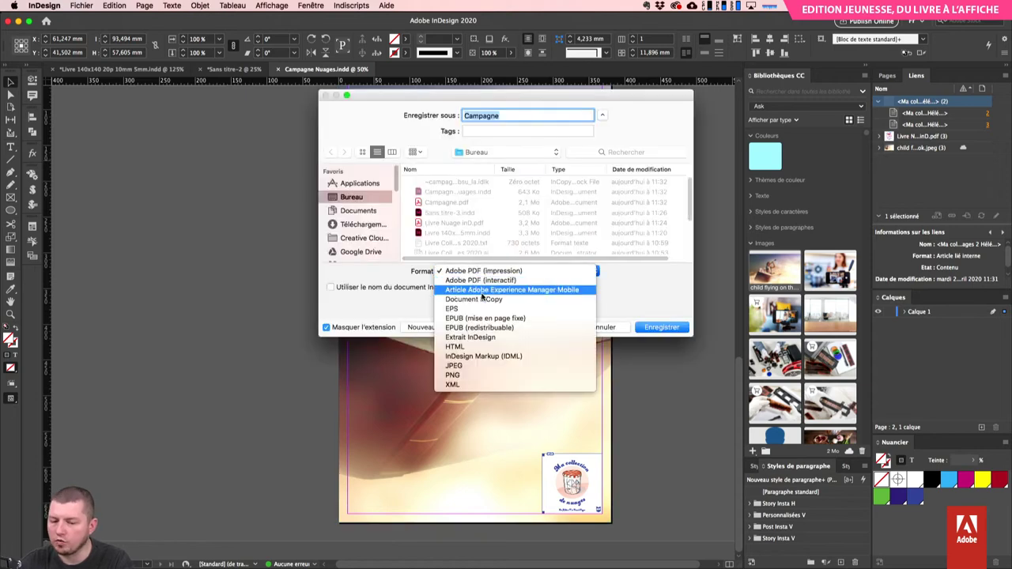
click(478, 365)
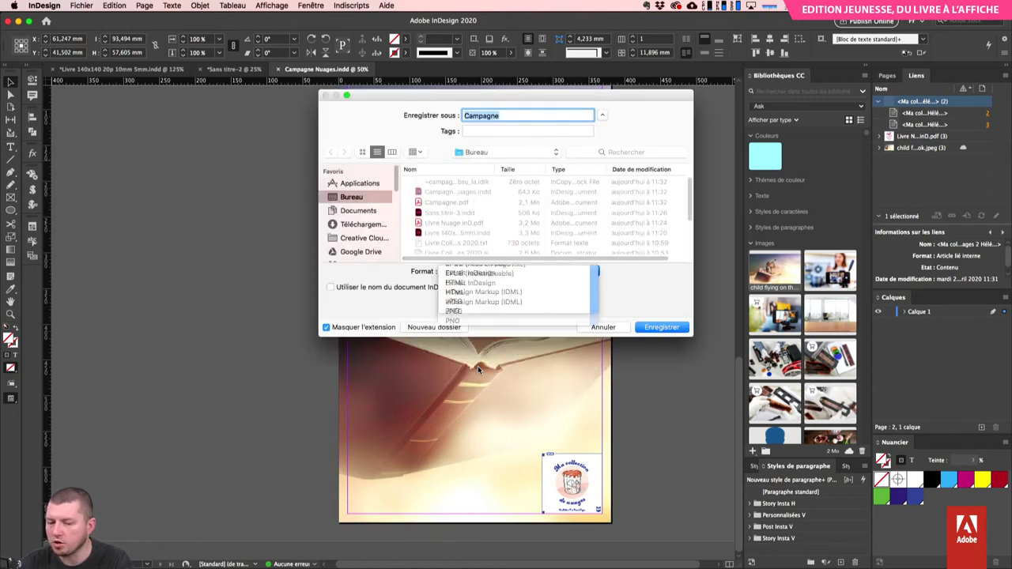
click(662, 327)
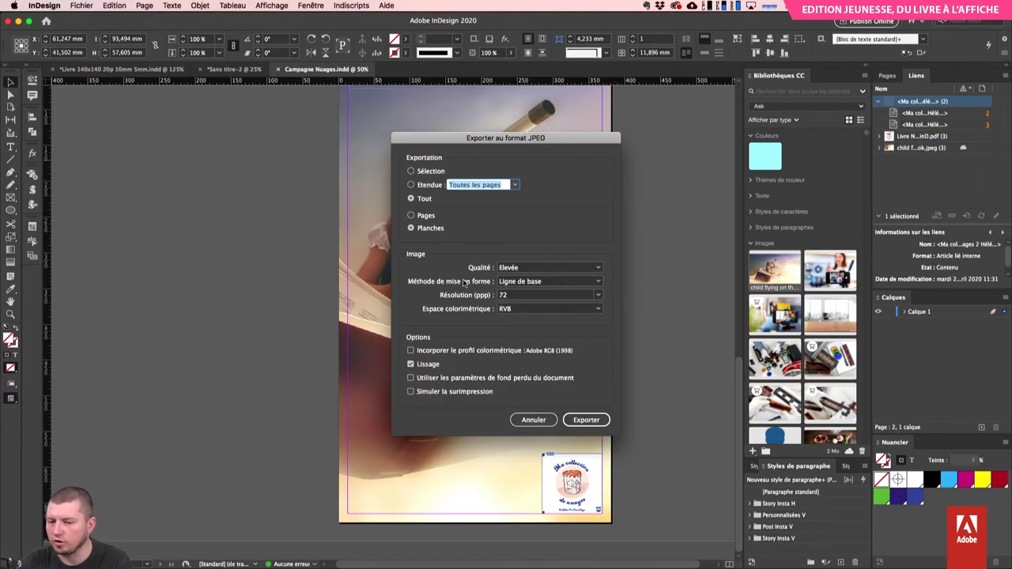
click(525, 269)
click(520, 247)
click(581, 422)
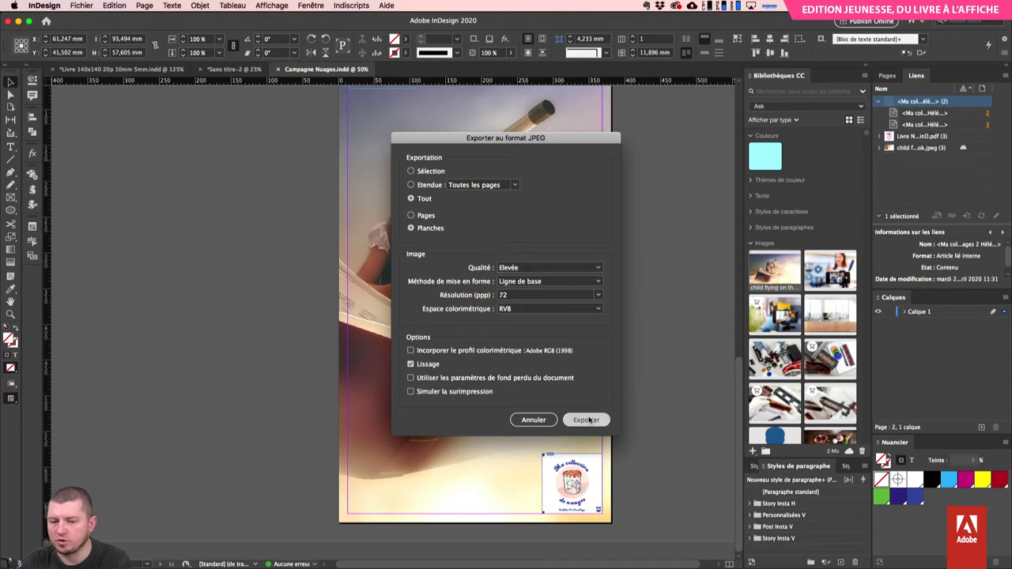
- Switch to Finder, preview the exported Campagne2.jpg and show its file information to check the dimensions
key(super+Tab)
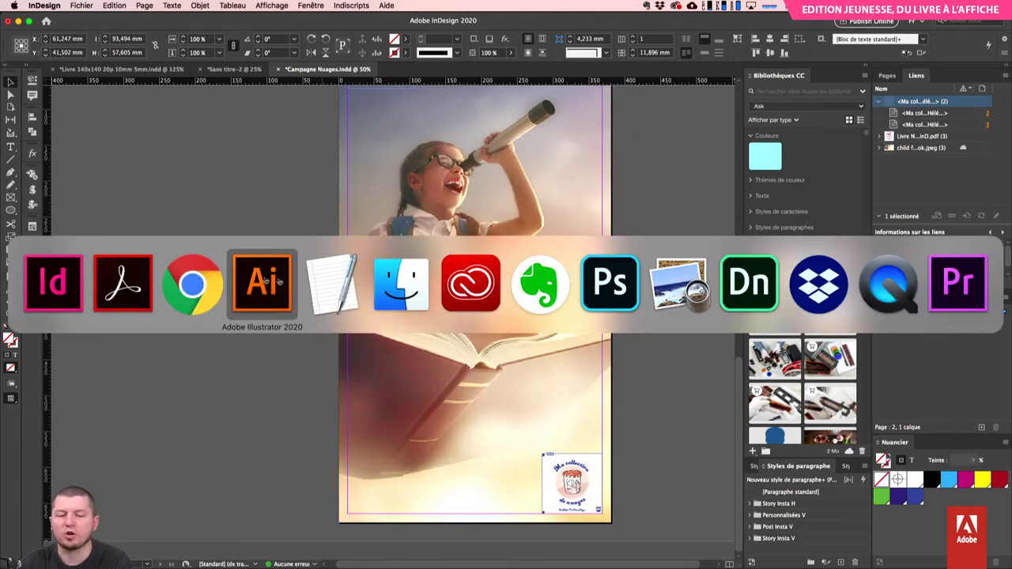
click(400, 283)
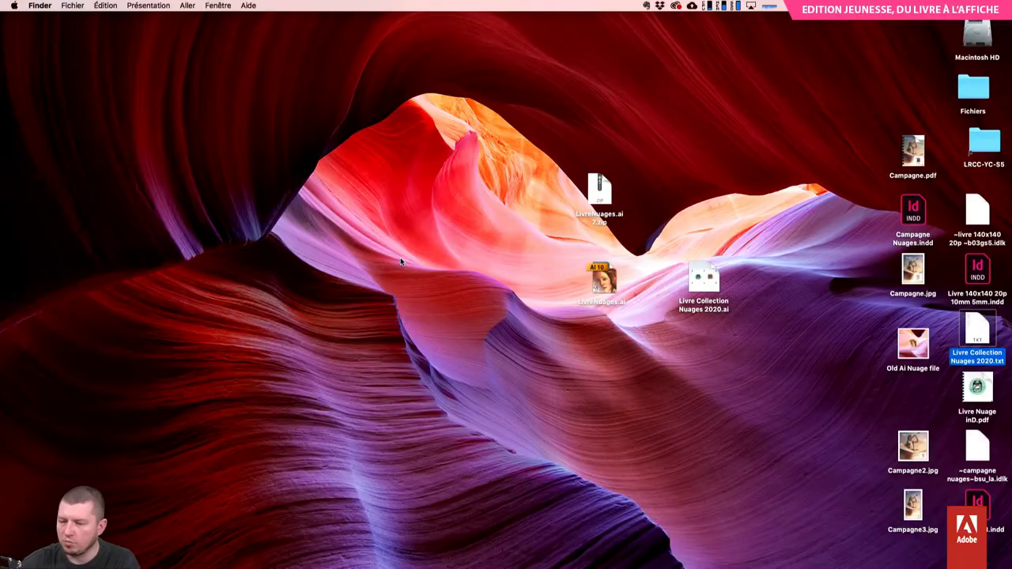
click(915, 448)
key(space)
key(Down)
key(Up)
key(super+i)
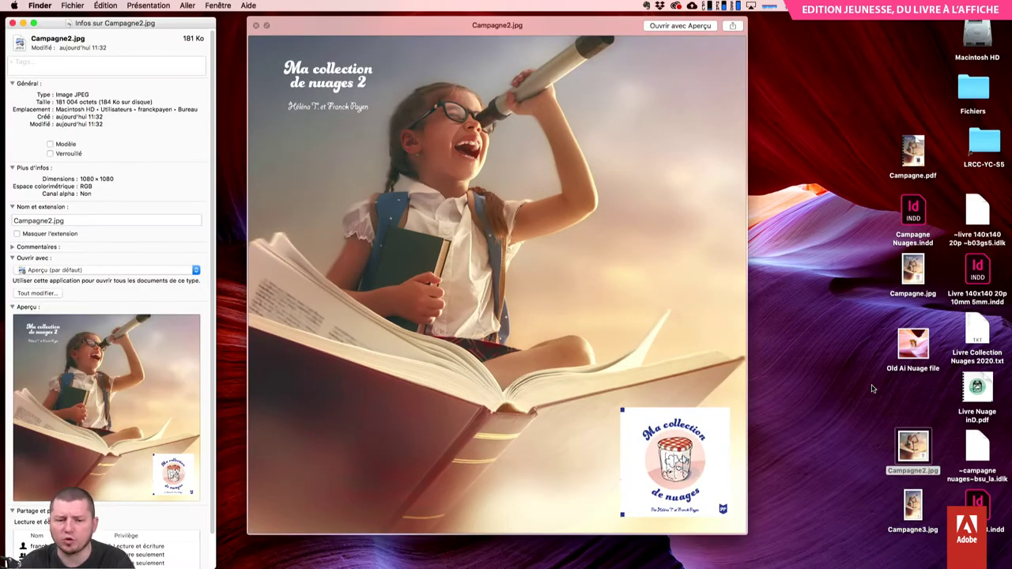
- Preview Campagne3.jpg and check its dimensions in the file information, closing the information and preview windows when done
click(912, 502)
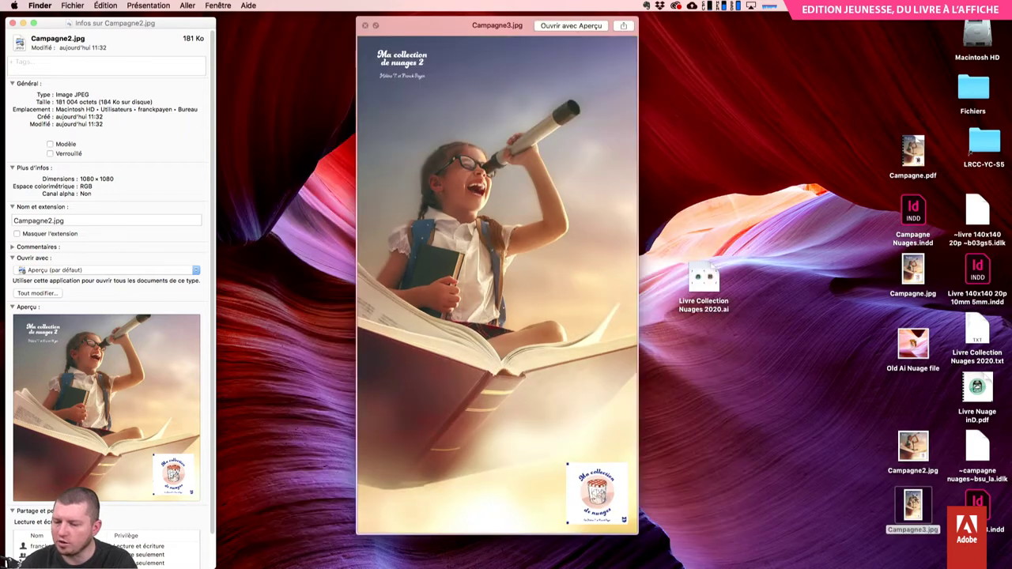
key(super+i)
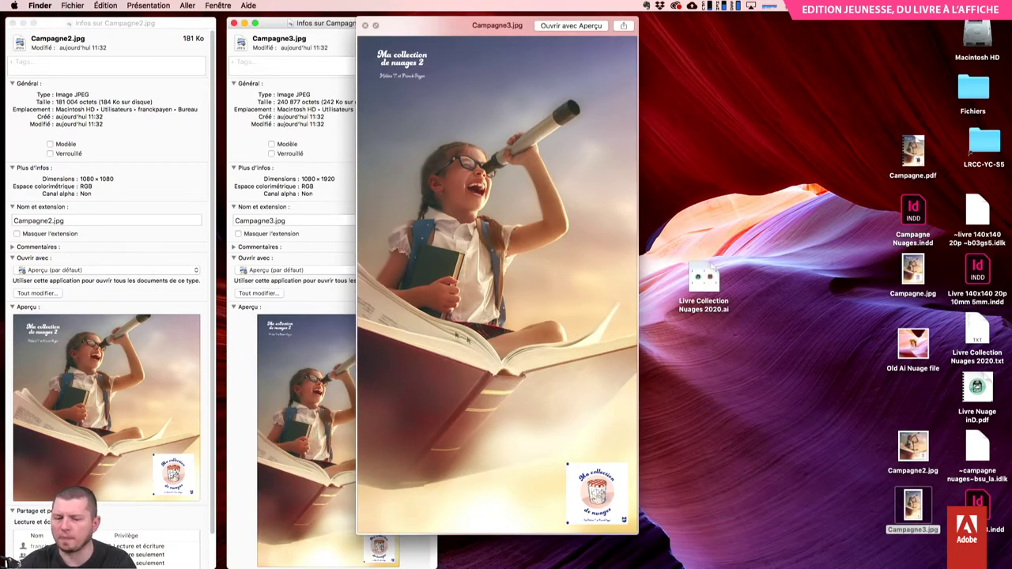
click(12, 23)
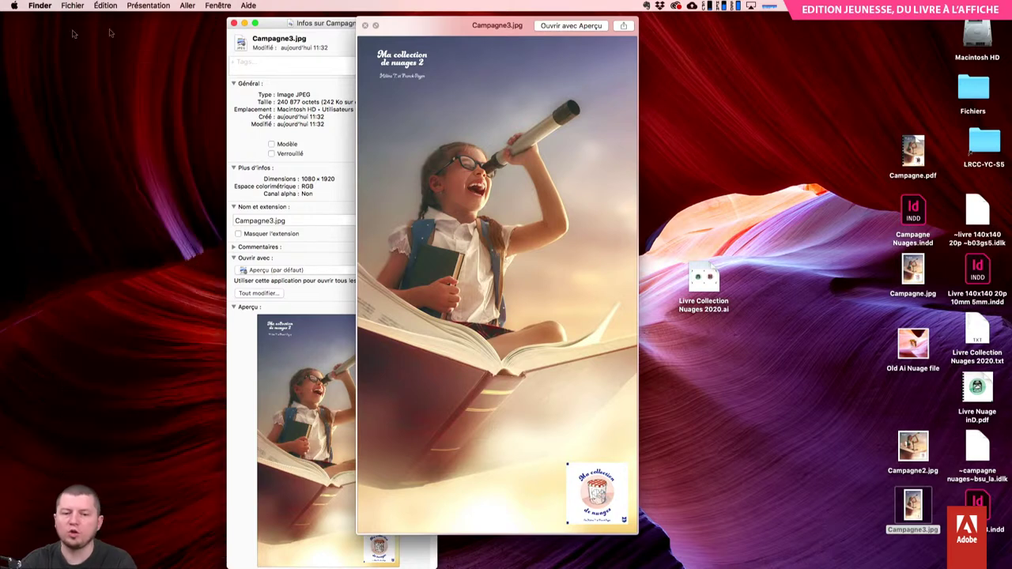
click(234, 23)
click(365, 26)
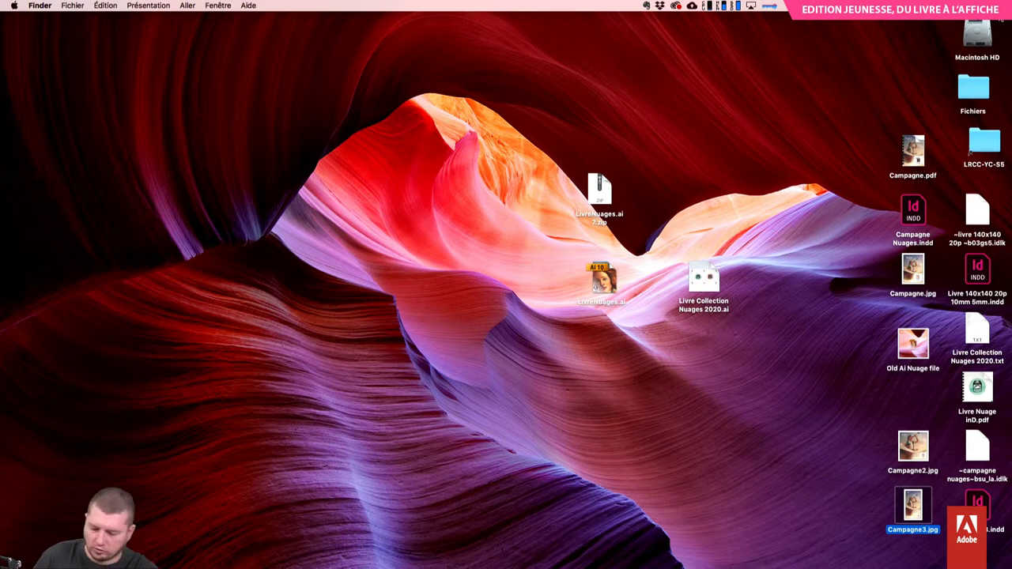
- Switch to InDesign, close the untitled document without saving, save the campaign and 140x140 book files, and close them
key(super+n)
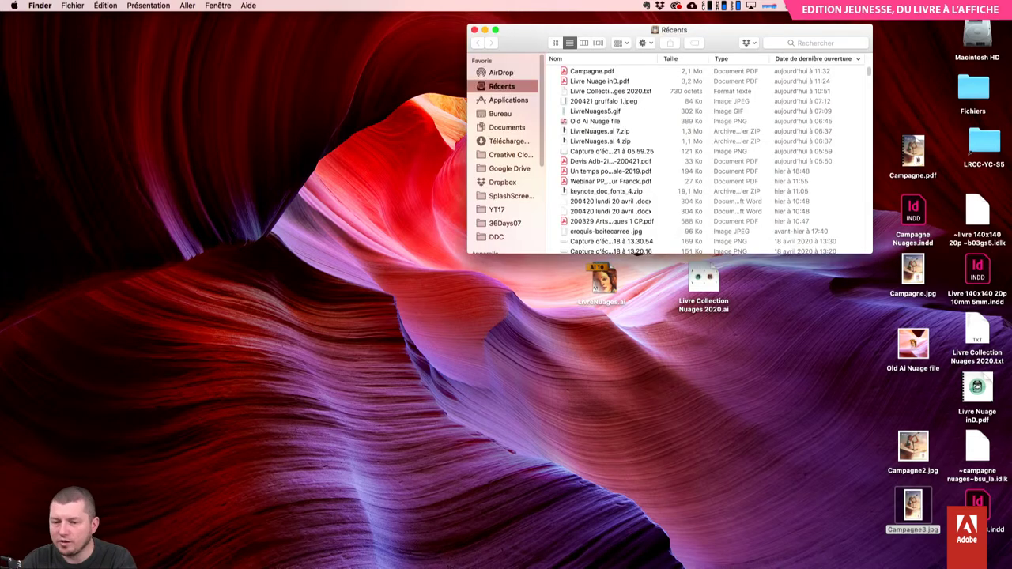
key(super+Tab)
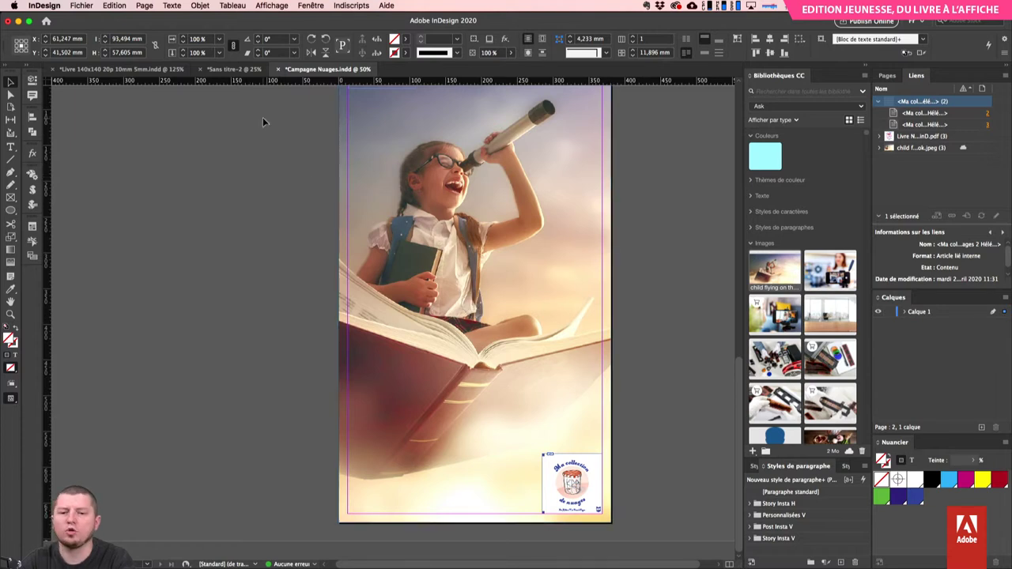
click(240, 69)
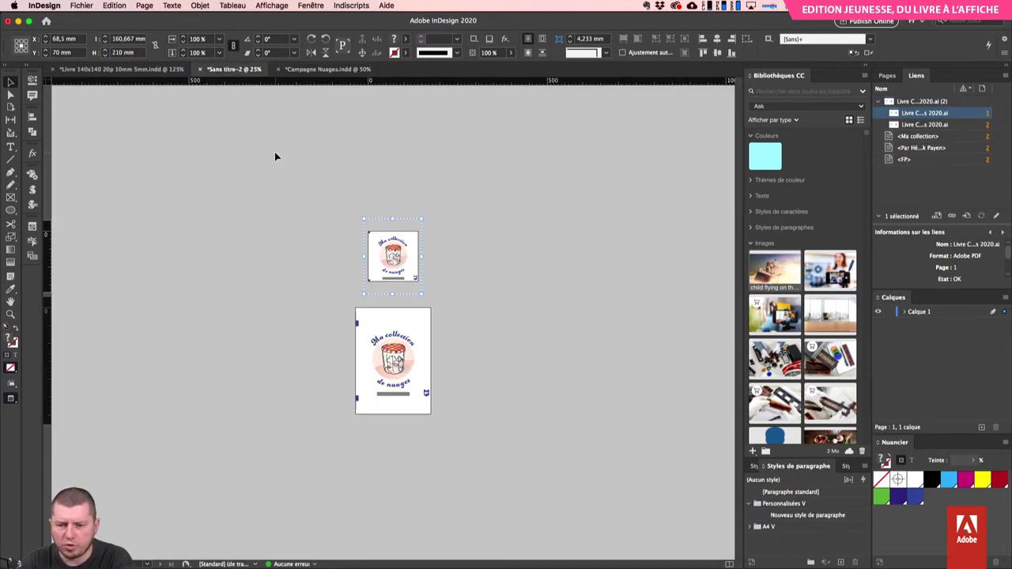
click(494, 314)
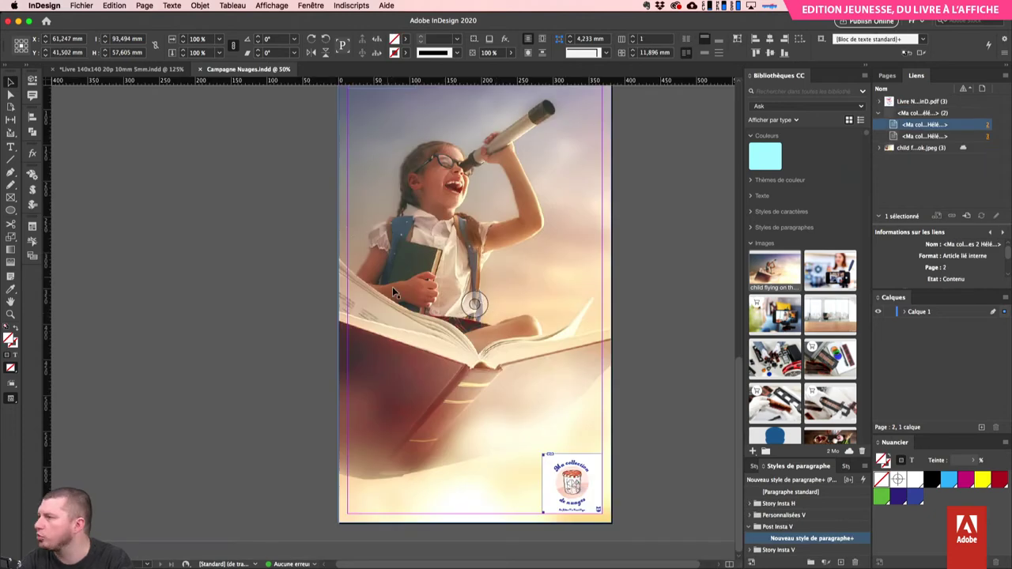
click(144, 70)
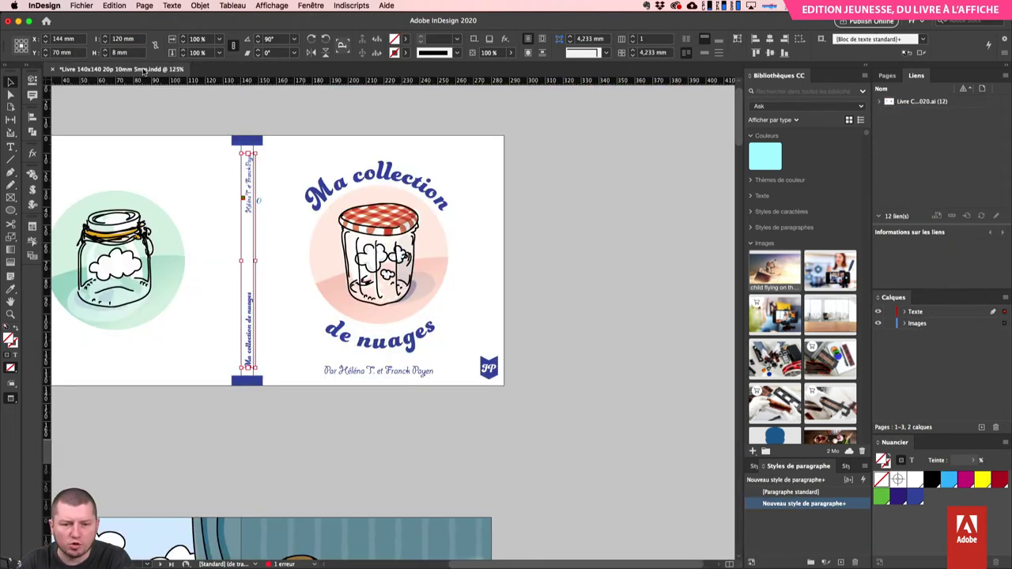
key(super+s)
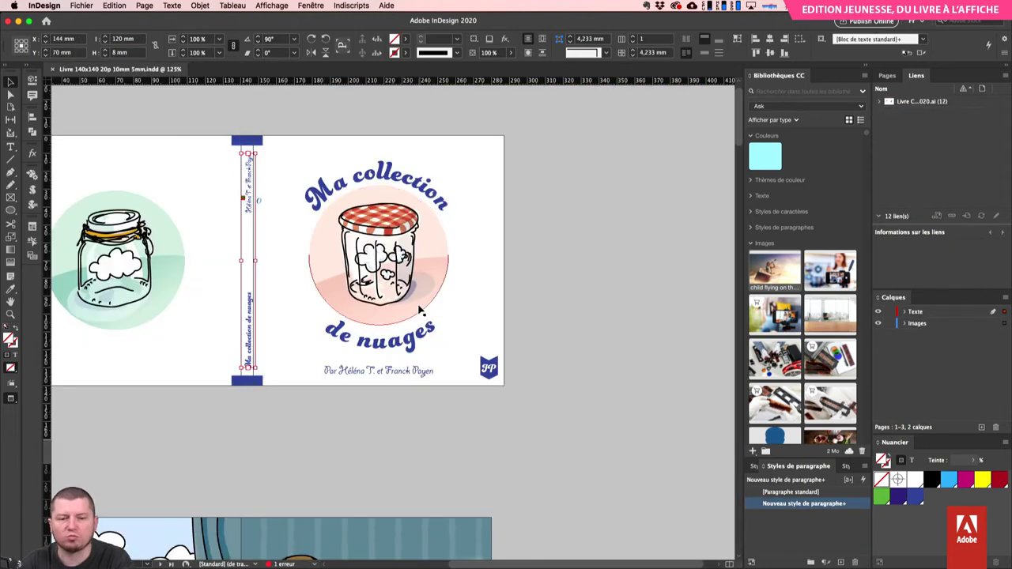
key(super+w)
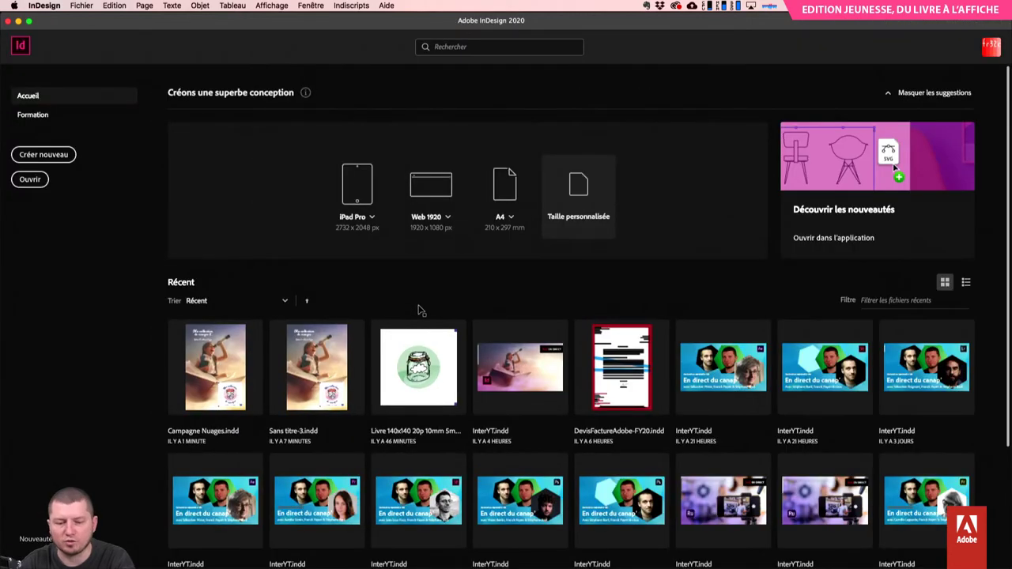
- Return to Finder, hide the other applications, and clear space around the Campagne Nuages.indd icon by repositioning it and the Finder window
key(super+Tab)
key(super+alt+h)
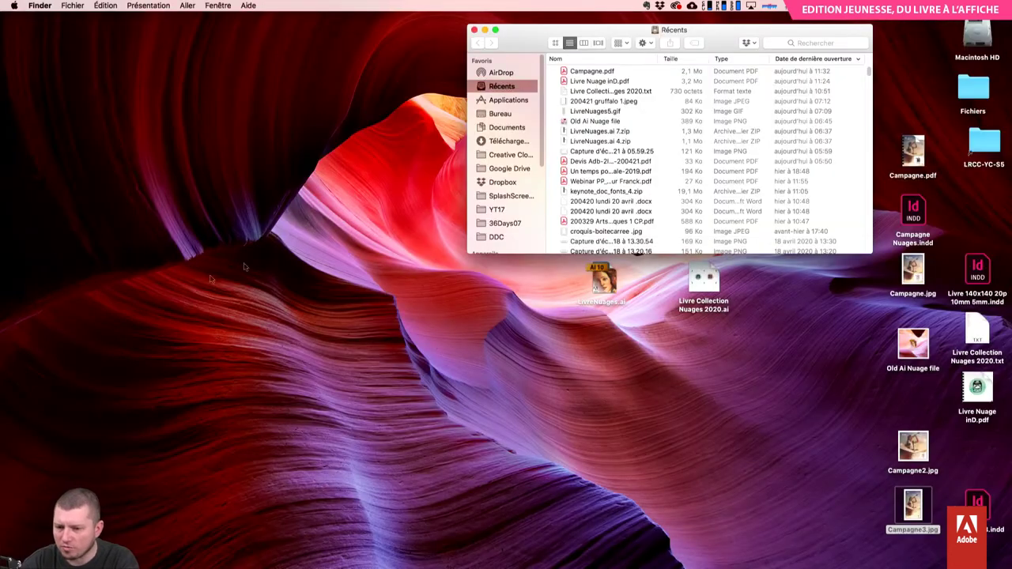
drag(625, 37, 168, 30)
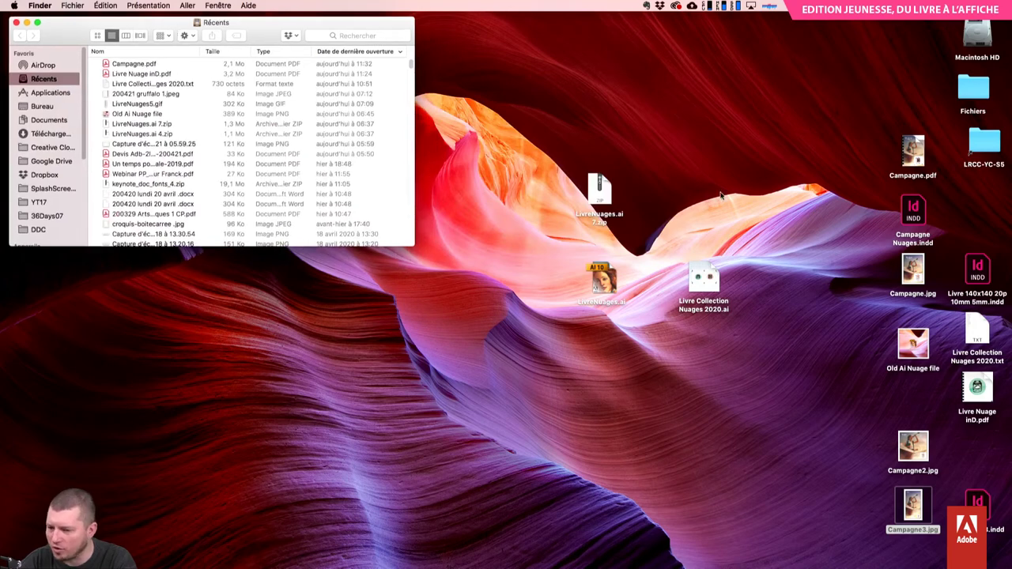
drag(917, 223, 826, 245)
- Rename the book file as "Livre Nuages 140x140 20p 10mm 5mm.indd" and delete the leftover untitled InDesign file from the desktop
click(980, 268)
key(Return)
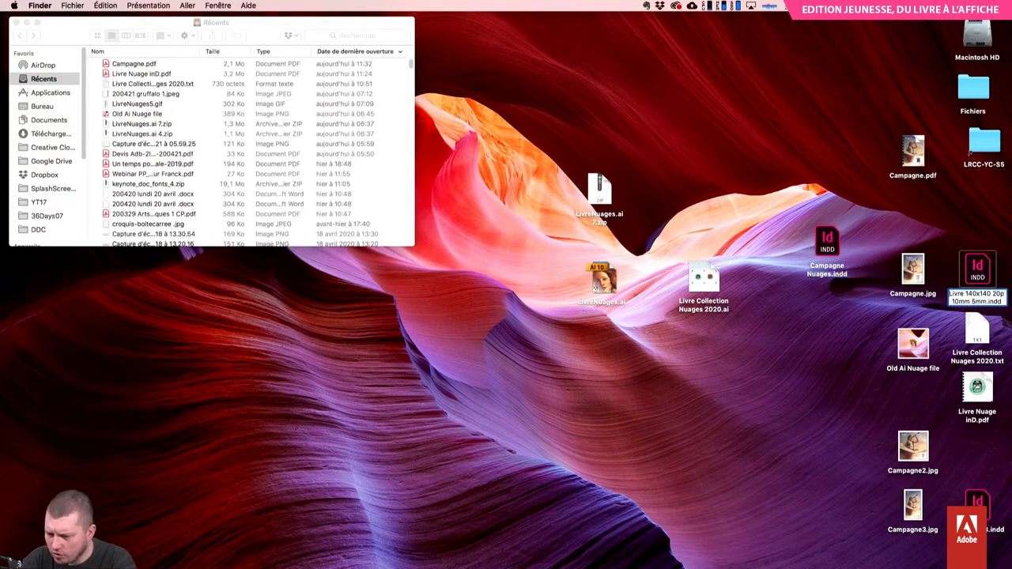
text(Nuages)
key(Return)
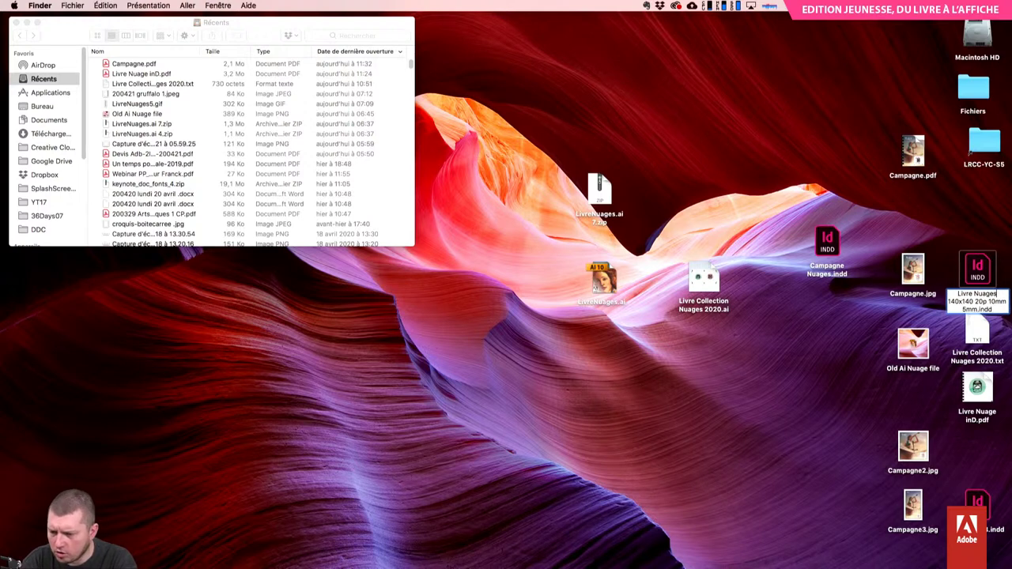
click(984, 500)
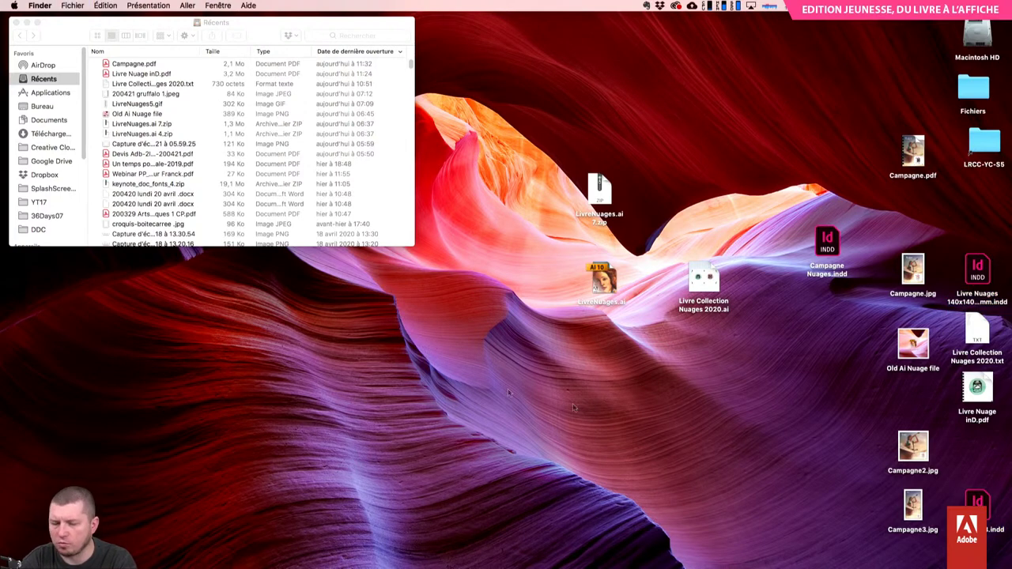
- Create a folder named "Nuages" inside AdobeDemoFilesFP 1 in Creative Cloud Files and open it
click(50, 147)
click(49, 147)
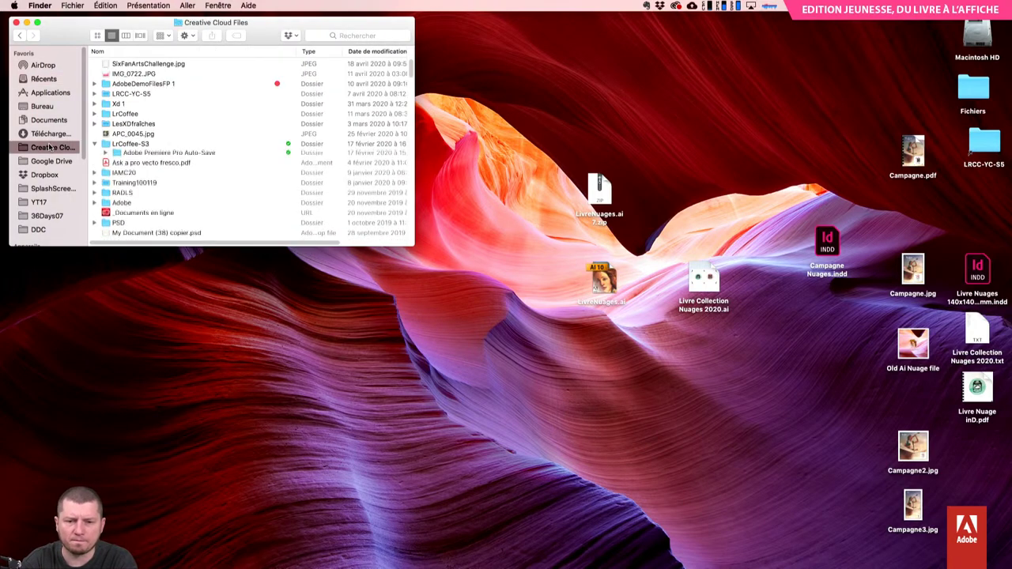
double_click(114, 85)
key(shift+super+n)
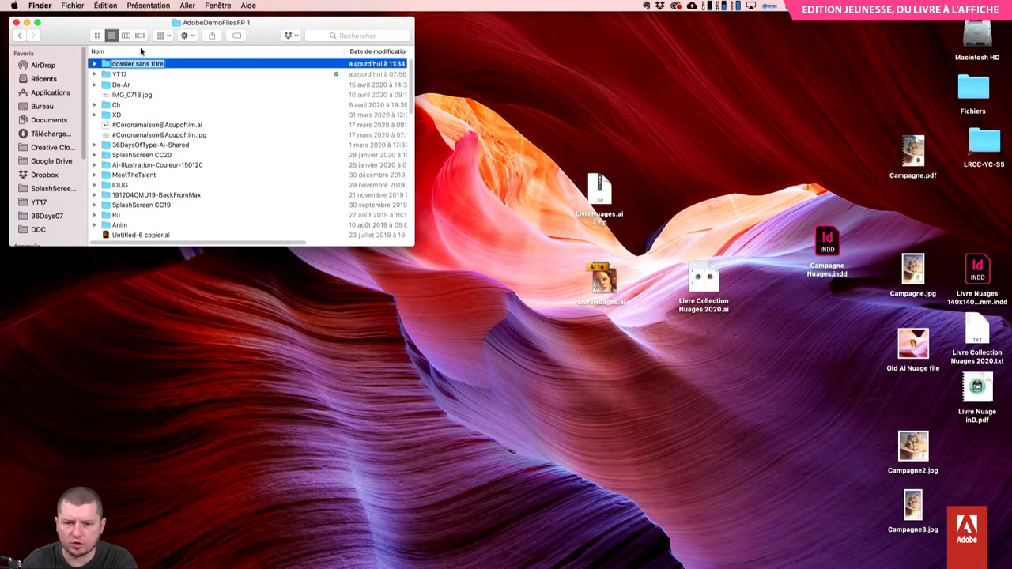
text(Nuages)
key(Return)
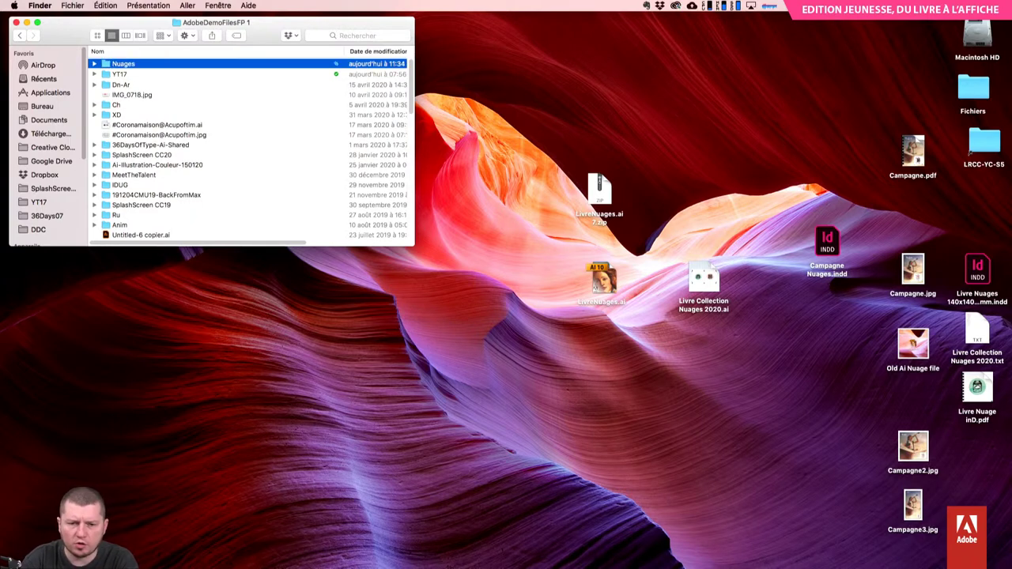
key(super+Down)
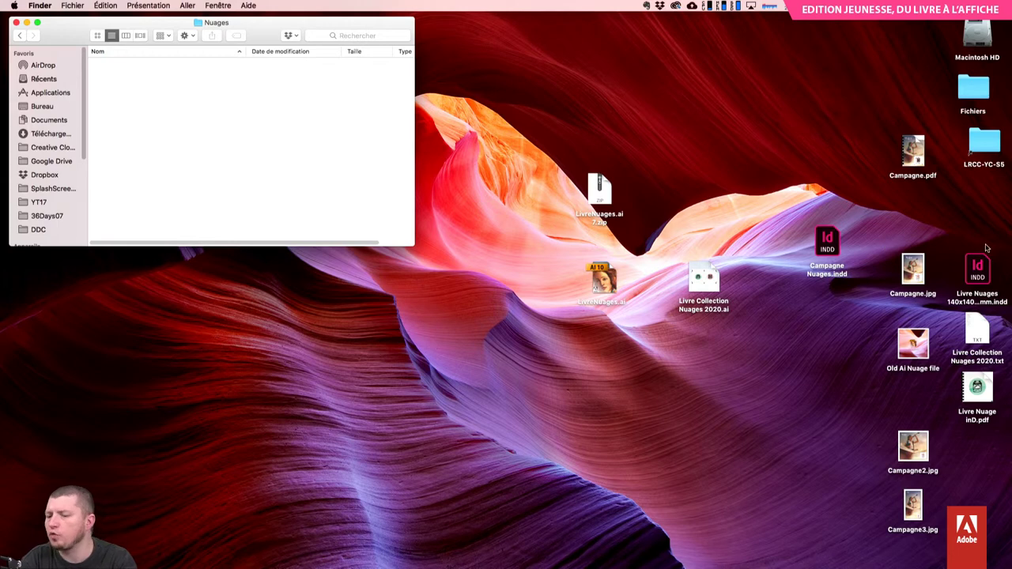
- Move the campaign files, book file, Livre Collection Nuages 2020 files, Old Ai Nuage file and Livre Nuage inD.pdf into the Nuages folder
click(978, 267)
drag(673, 116, 925, 560)
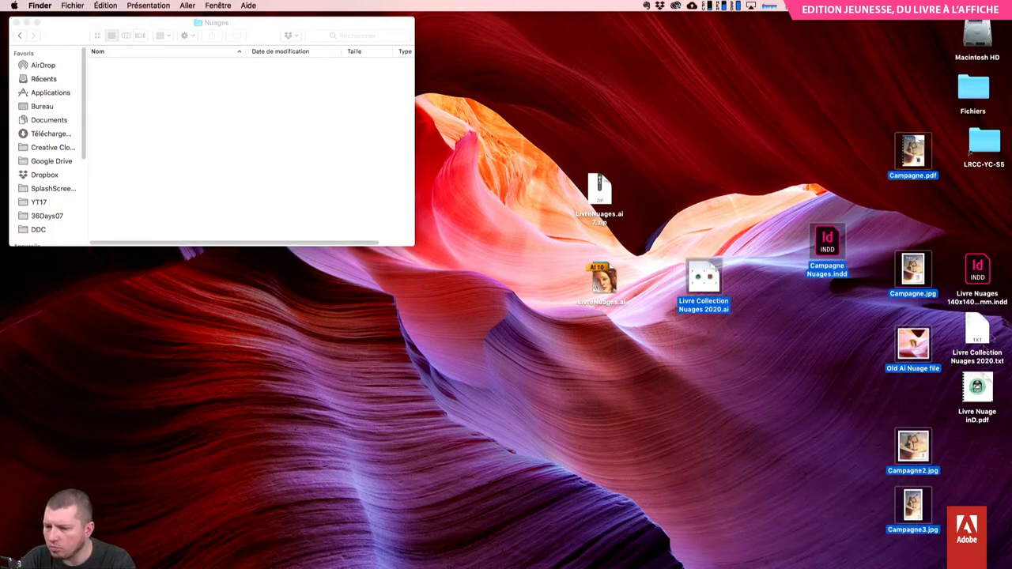
super+click(981, 275)
drag(981, 277, 355, 169)
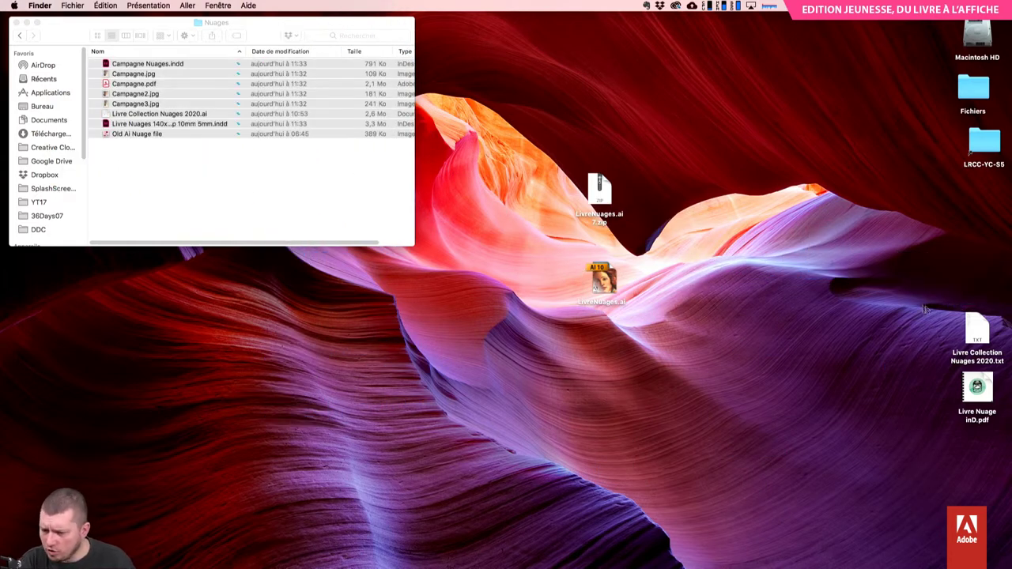
drag(935, 288, 1004, 419)
drag(977, 328, 351, 220)
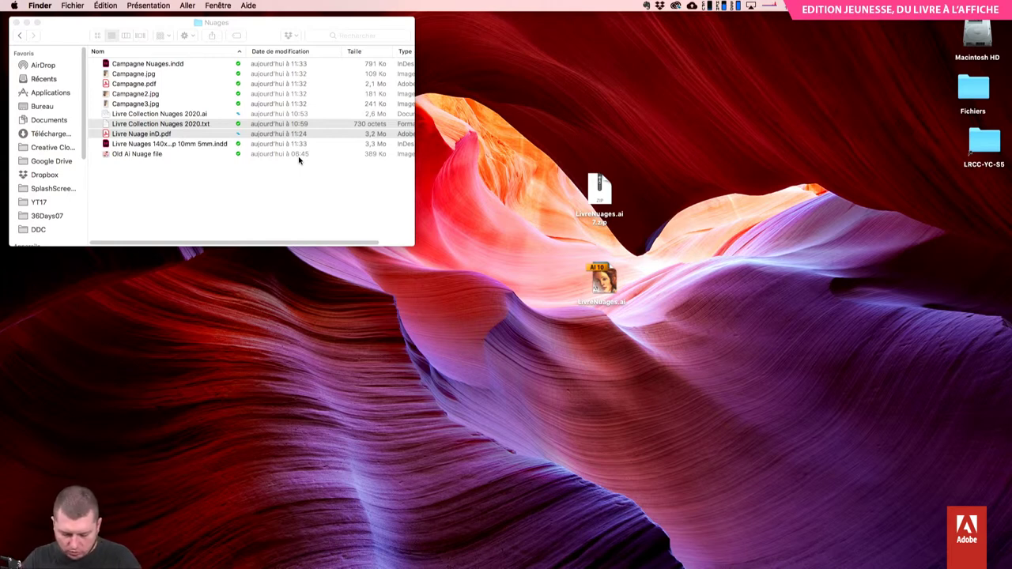
- Open QuickTime Player and start a new video recording that mirrors the phone screen with the vertical story image
key(super+space)
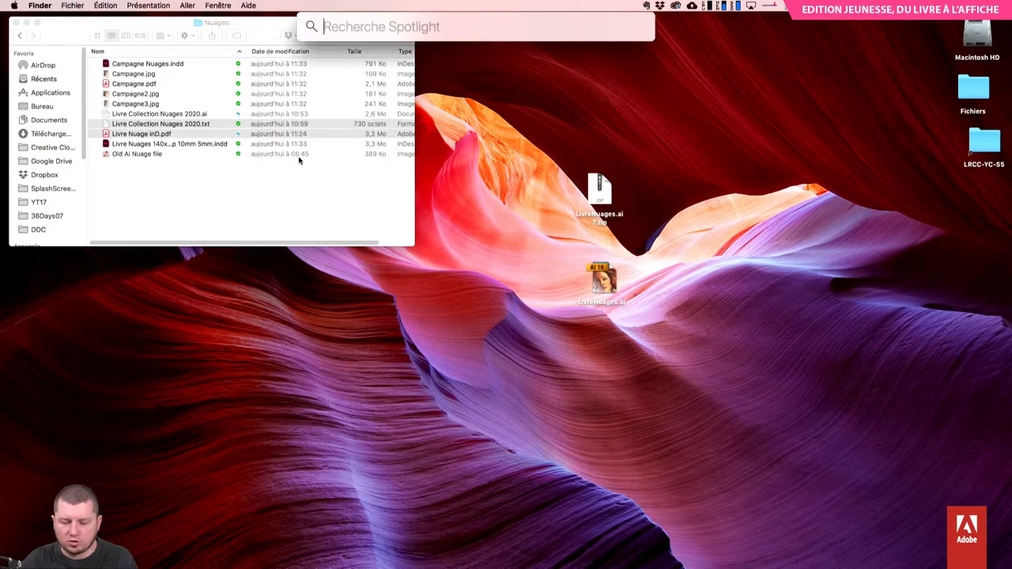
text(qu)
key(Return)
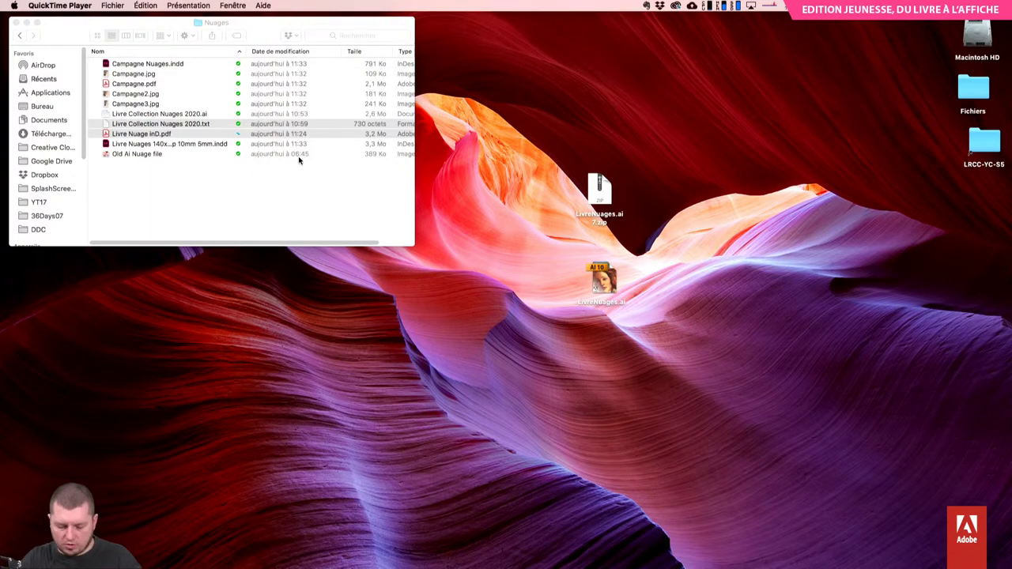
click(103, 5)
click(126, 17)
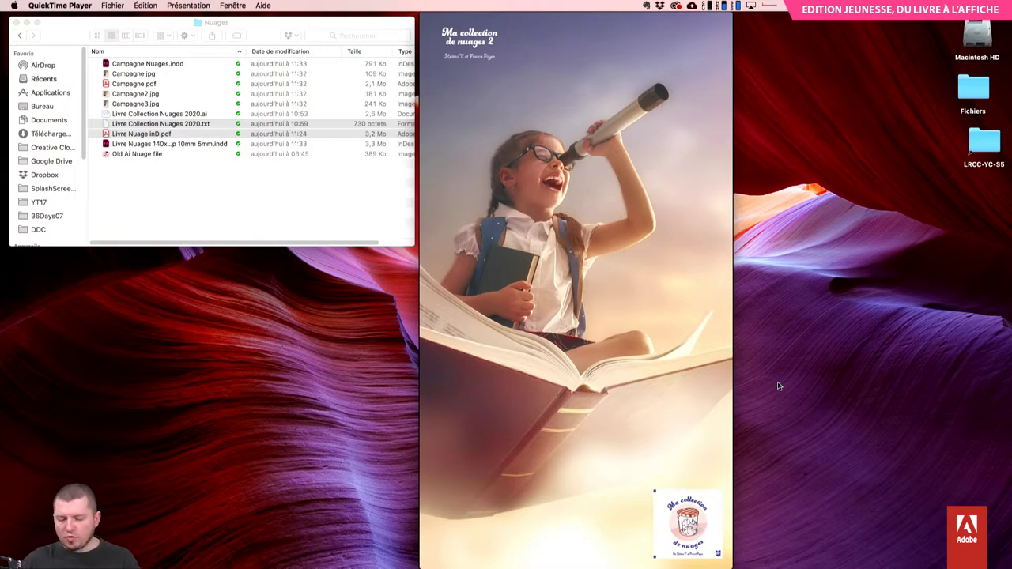
- Return to the Nuages folder in Finder, open Campagne.pdf in Acrobat, and close all of its tabs
key(super+Tab)
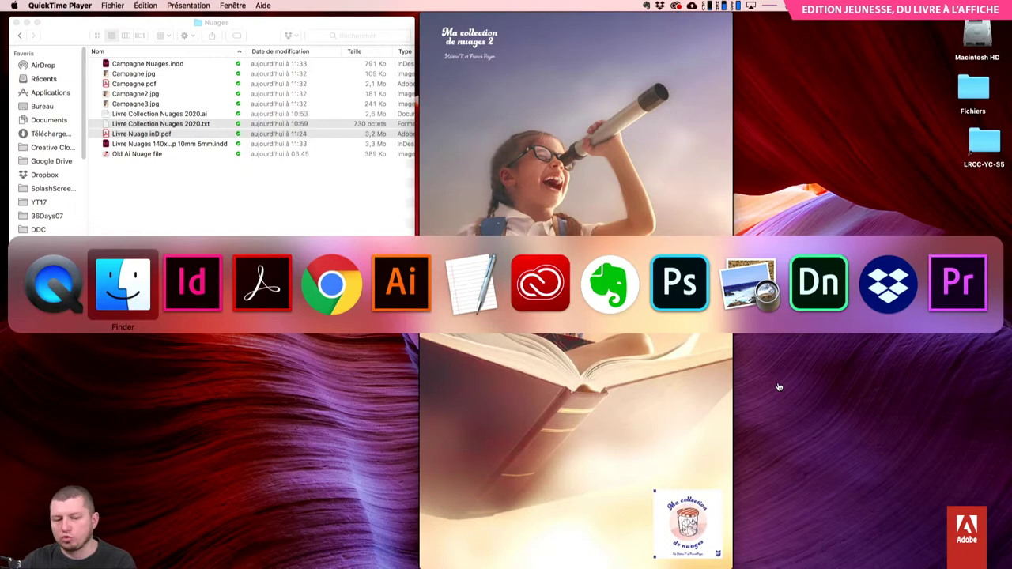
key(super+shift+Tab)
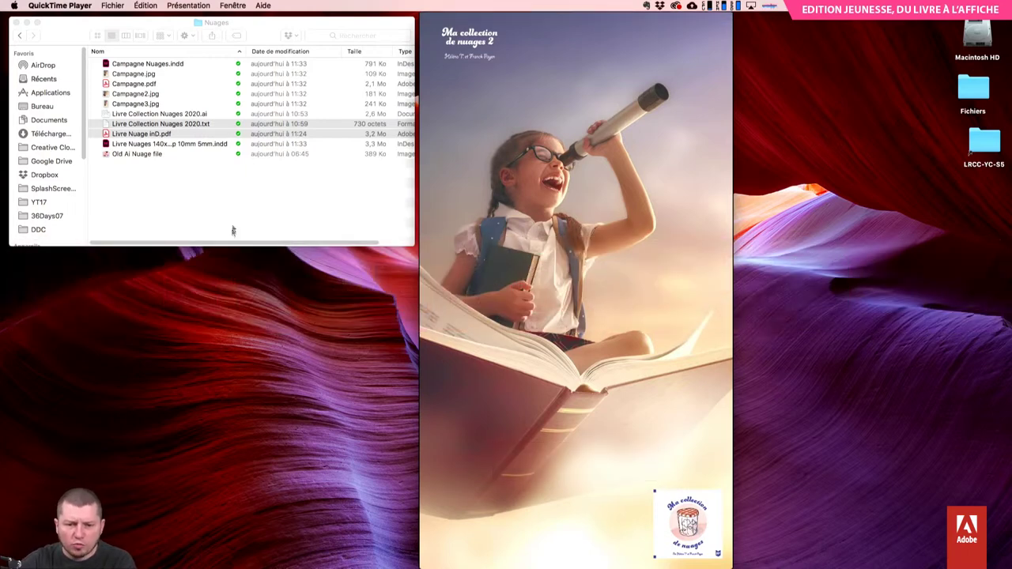
click(232, 231)
double_click(164, 85)
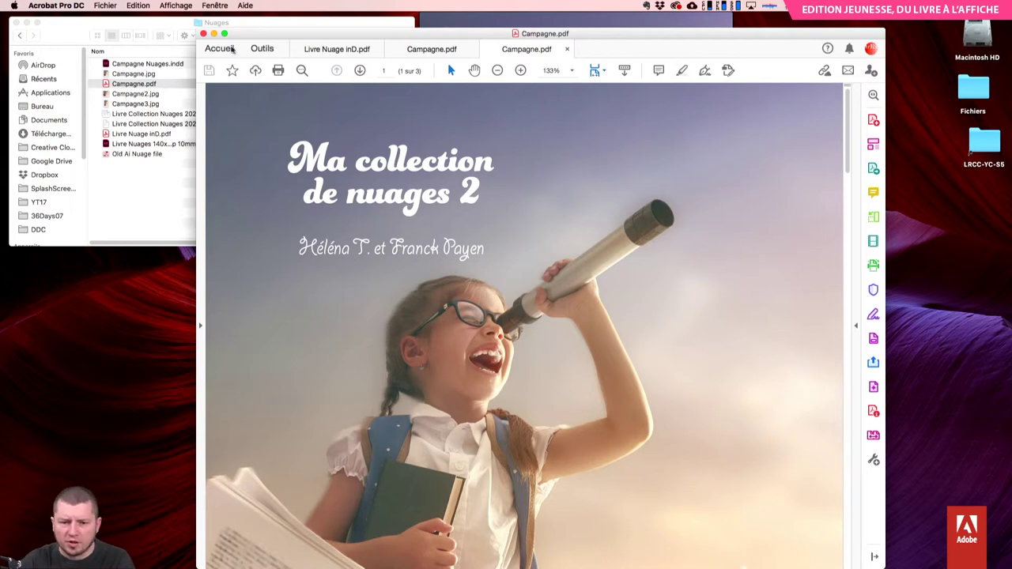
click(203, 34)
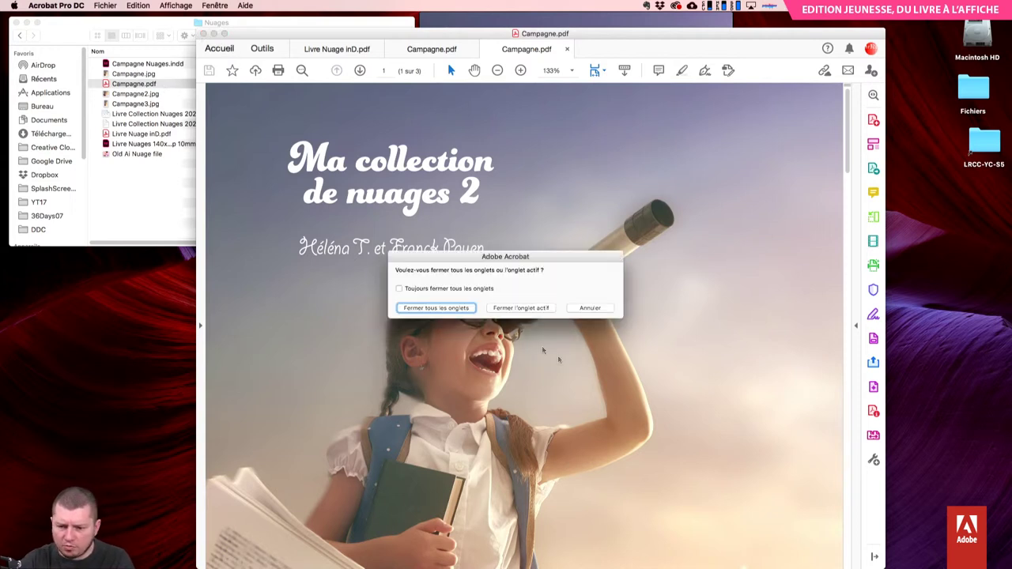
click(464, 310)
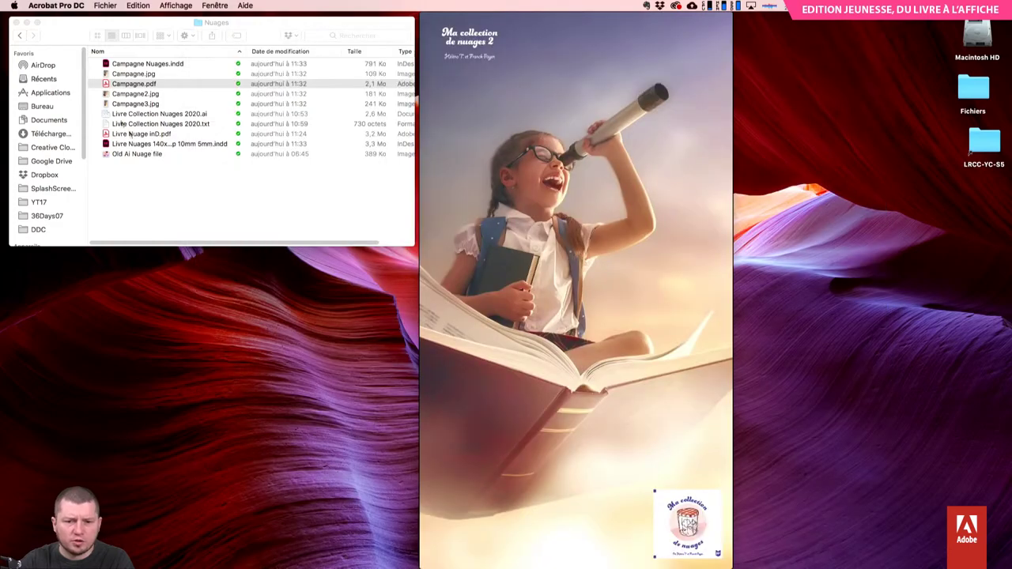
- Open Campagne Nuages.indd and enlarge the title text frame on page 3 to about 236 by 145 mm
double_click(127, 68)
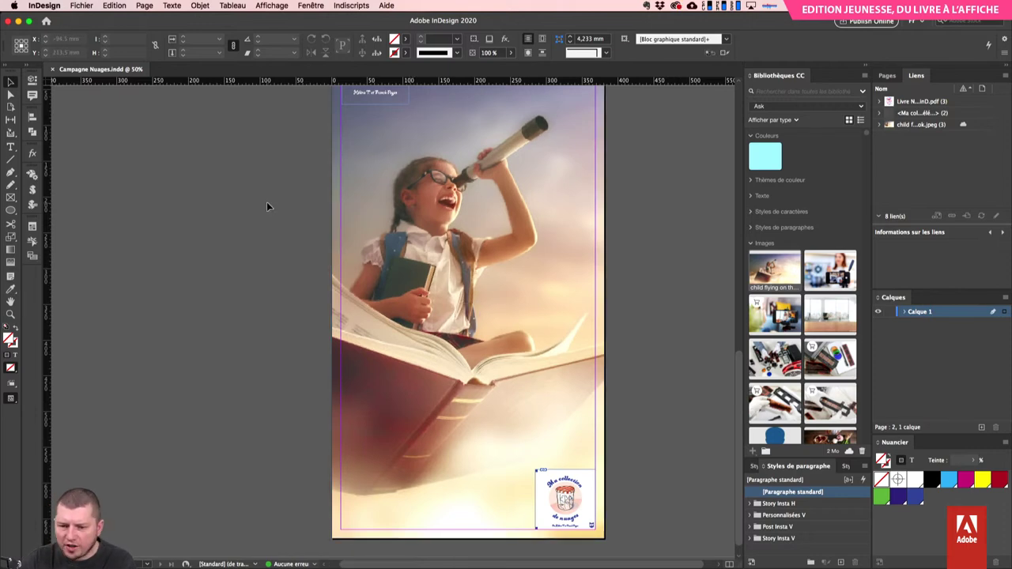
scroll(261, 301, down, 10)
key(super+equal)
key(super+equal)
key(super+equal)
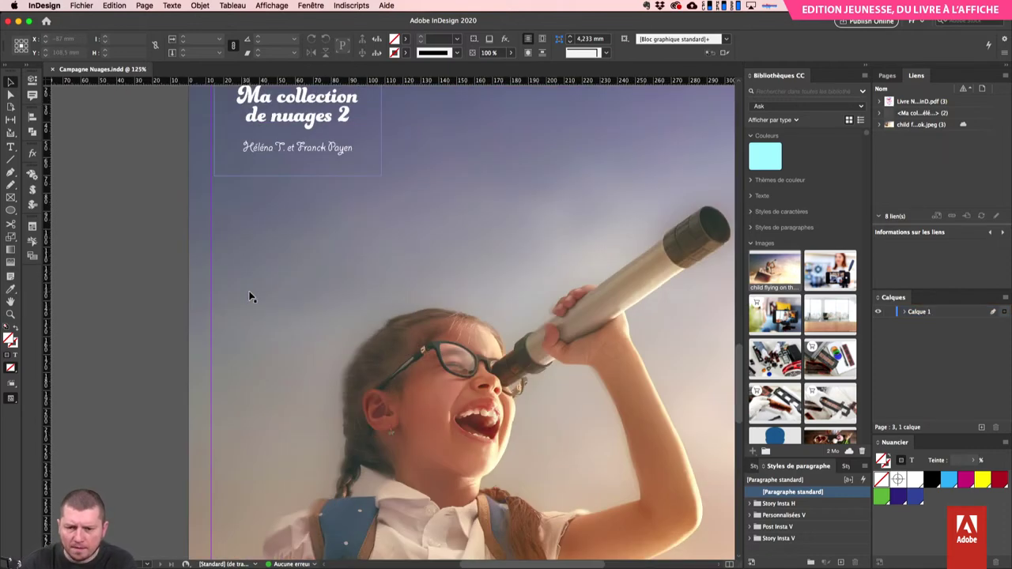
click(356, 141)
drag(381, 172, 636, 332)
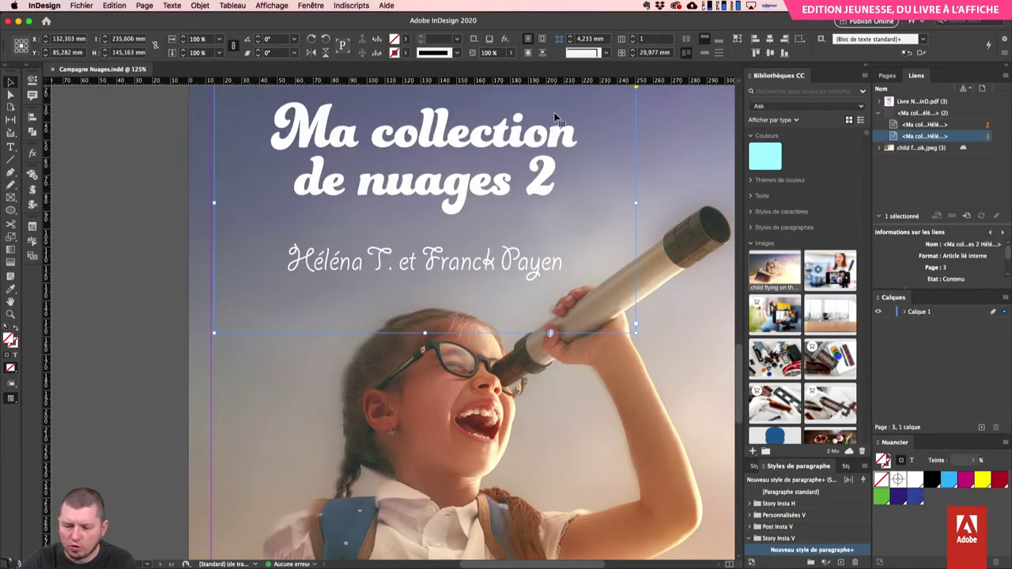
- Adjust the page 3 title frame to about 215.5 mm wide and 157.5 mm high, moving the title toward the left margin
key(super+minus)
key(super+minus)
scroll(451, 139, down, 3)
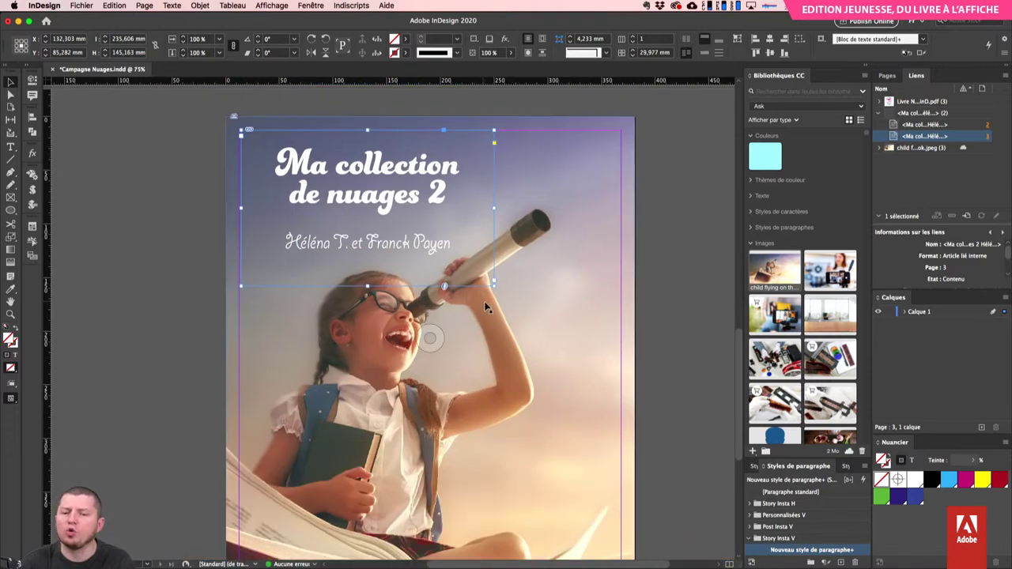
drag(493, 287, 506, 297)
click(683, 266)
scroll(638, 312, down, 2)
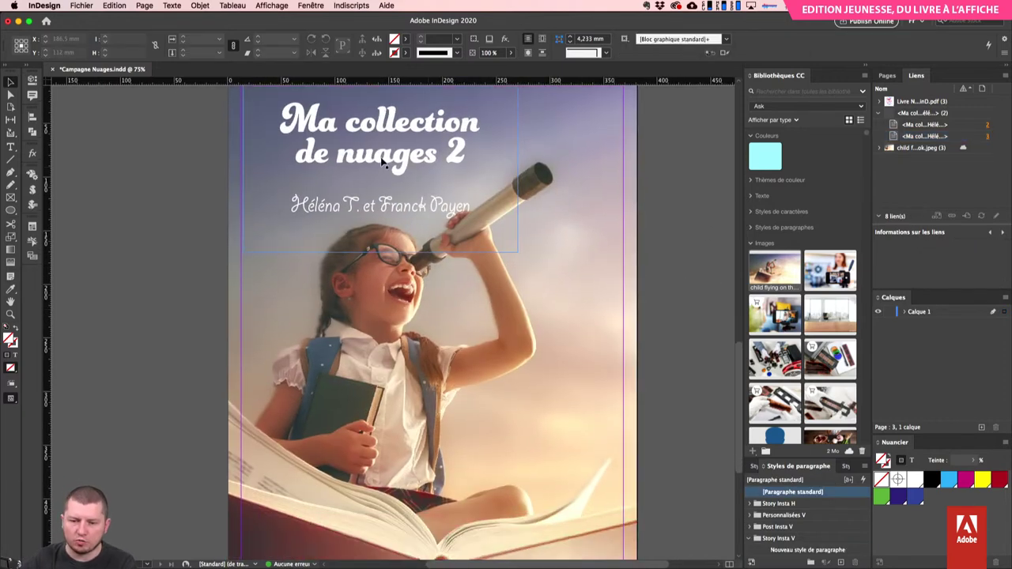
click(517, 170)
drag(518, 170, 476, 163)
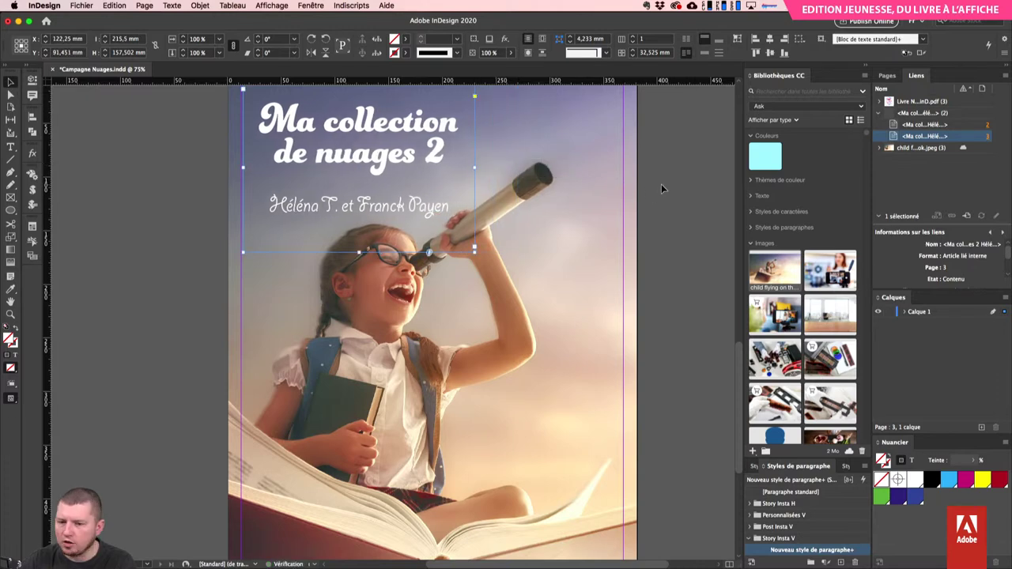
click(661, 183)
- Enlarge the book cover image in the lower corner of page 3 from its upper-left corner
scroll(661, 183, down, 10)
click(510, 426)
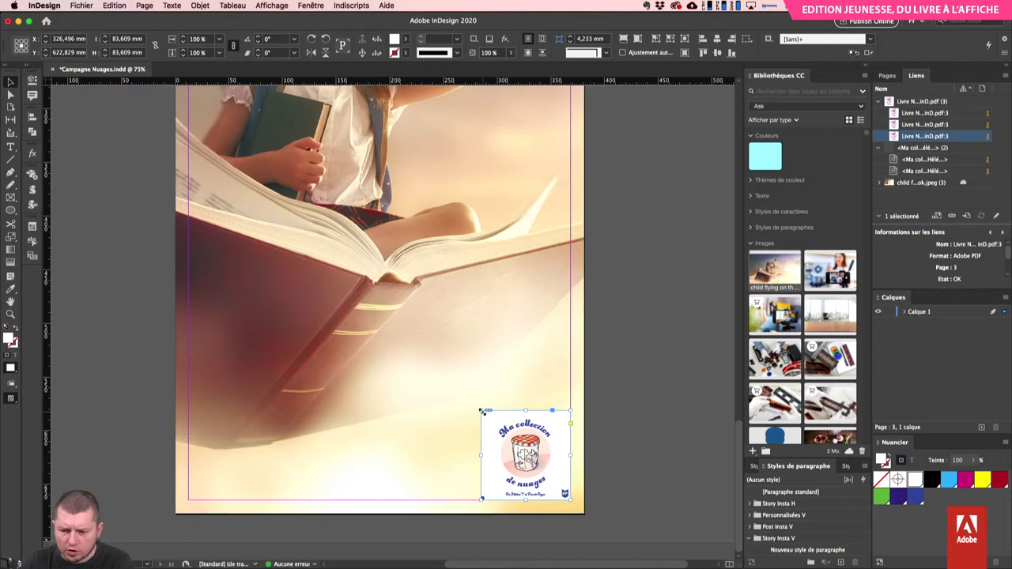
drag(480, 411, 448, 375)
click(603, 309)
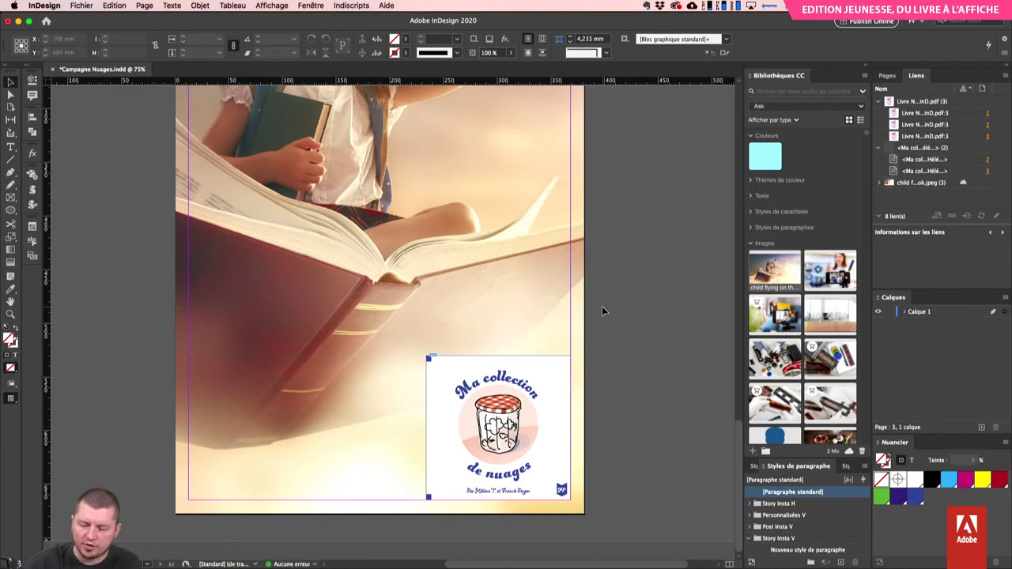
- Apply a drop shadow to the book cover image on page 1
key(super+minus)
key(super+minus)
key(w)
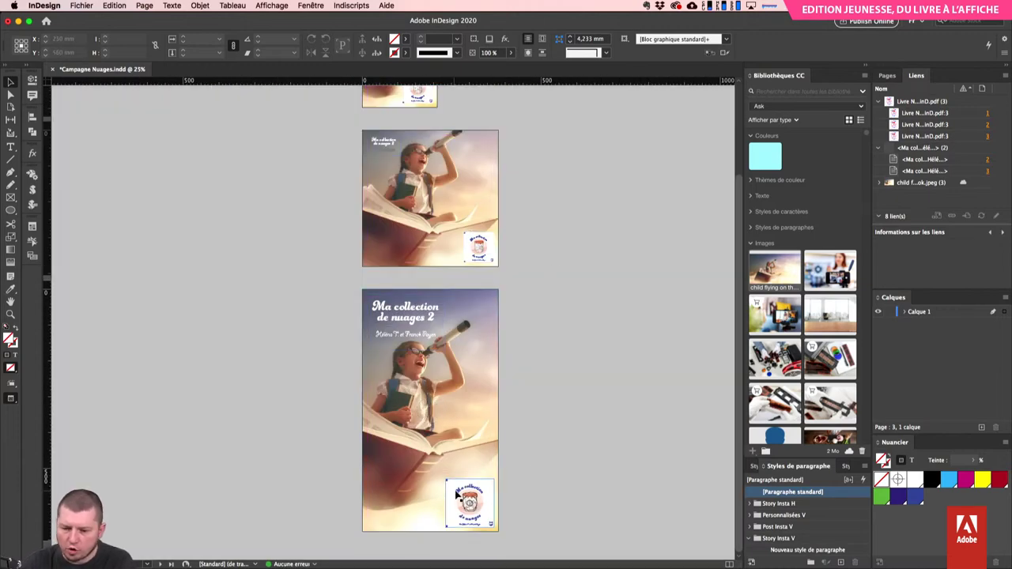
scroll(529, 279, up, 3)
click(418, 201)
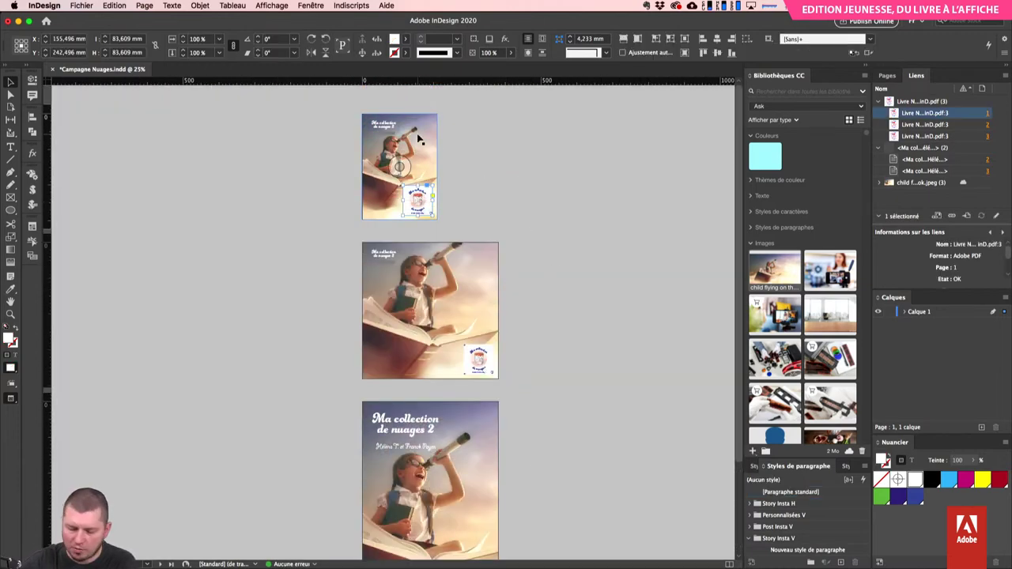
key(super+1)
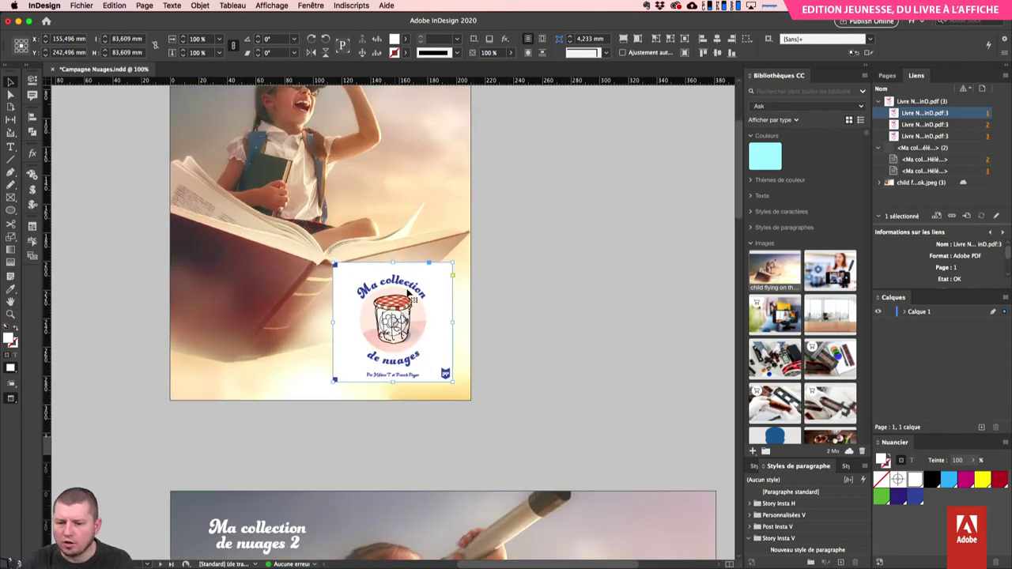
click(489, 39)
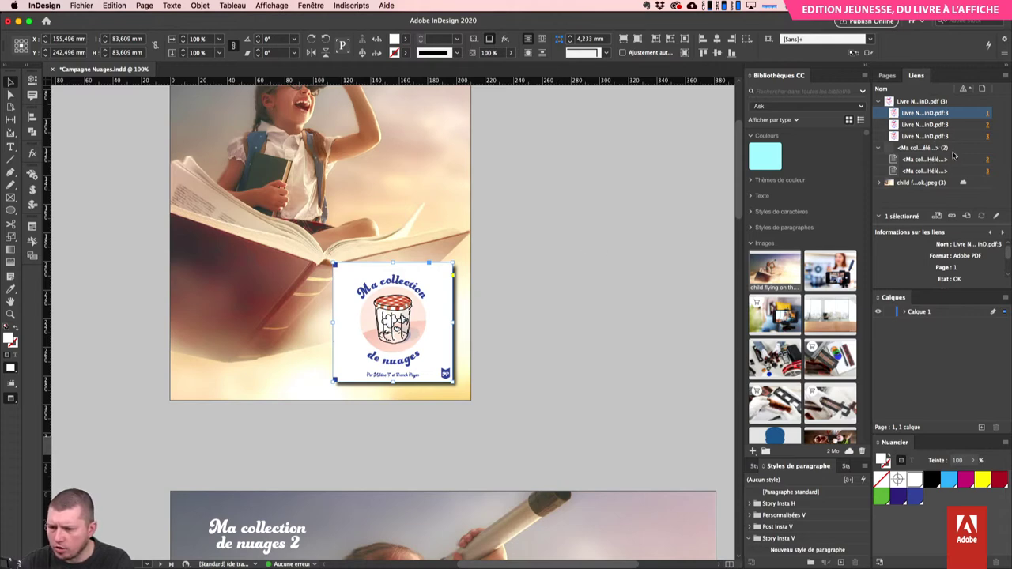
- Review the layouts of pages 2 and 3, including their book covers, and compare all three pages together
scroll(667, 374, down, 5)
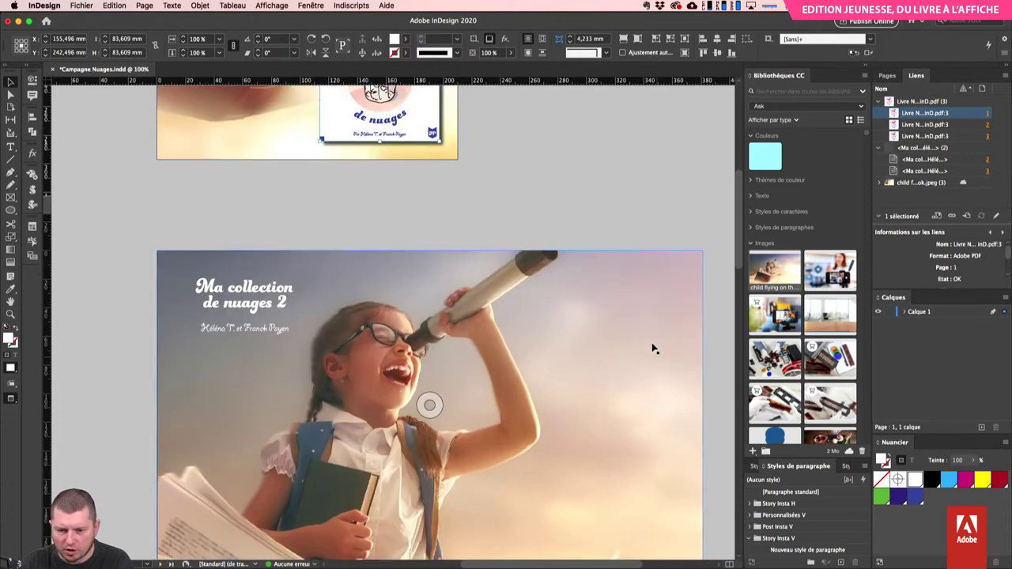
scroll(653, 349, down, 5)
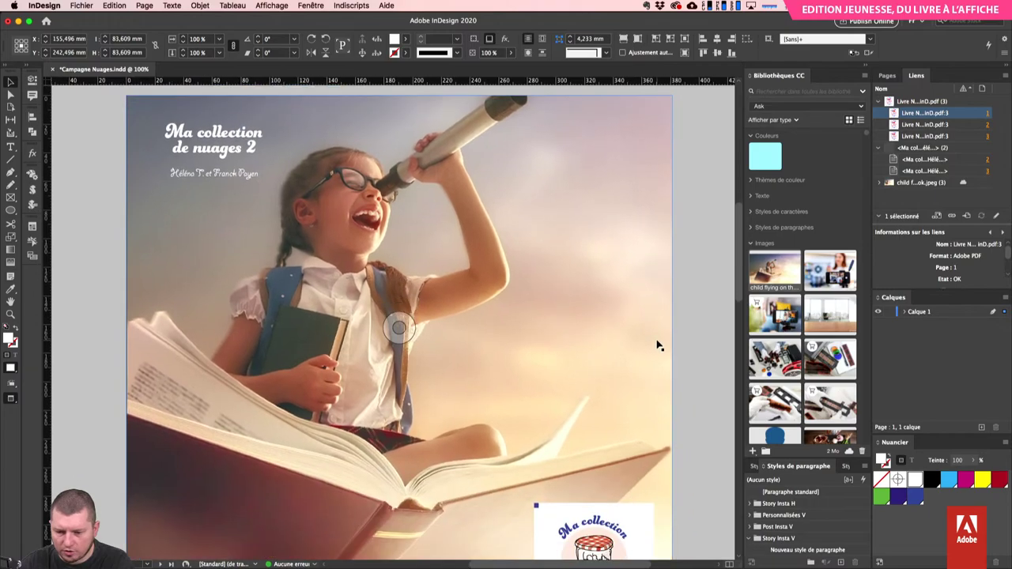
scroll(657, 346, down, 10)
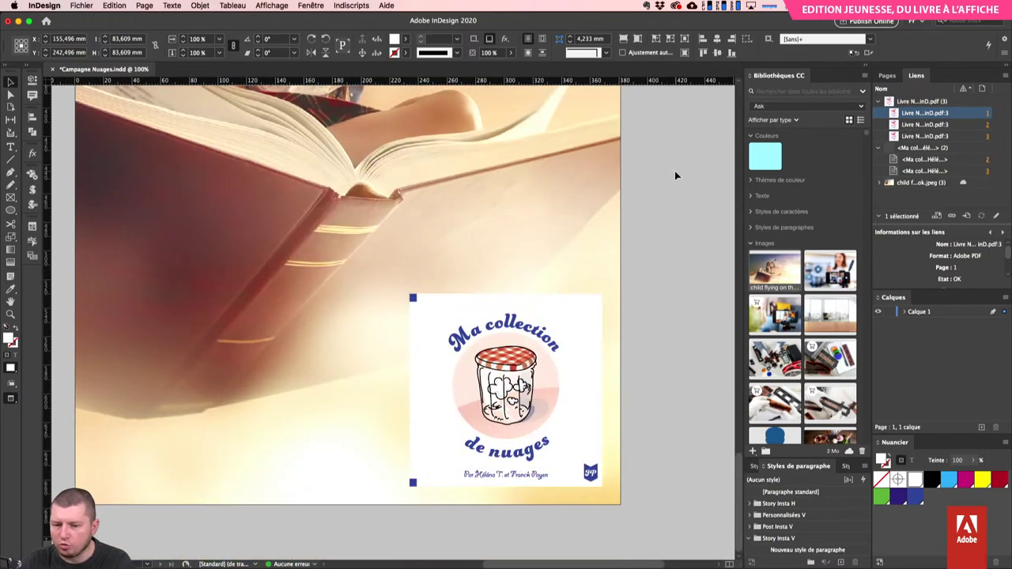
click(672, 174)
scroll(663, 404, up, 5)
scroll(665, 504, up, 15)
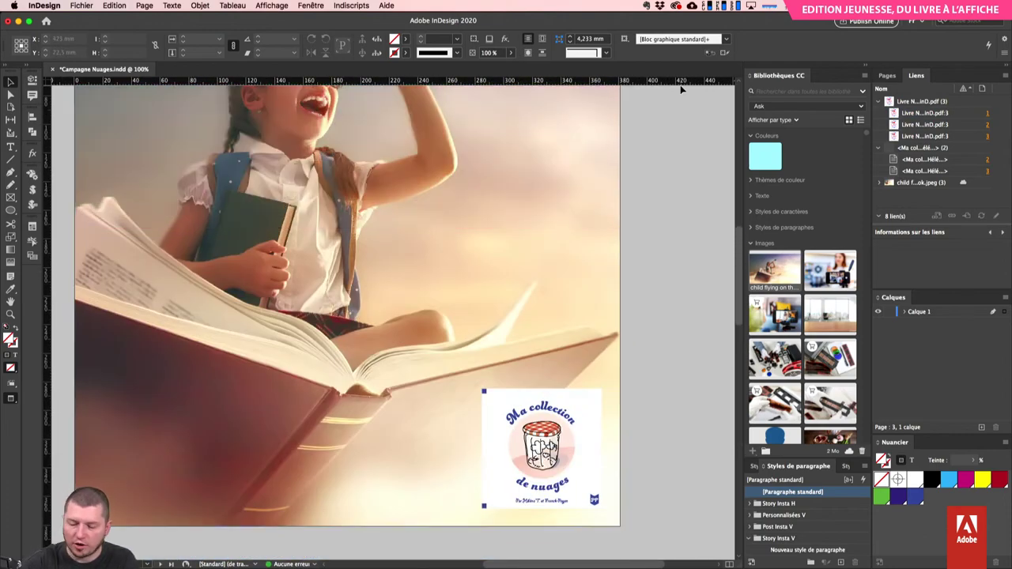
key(super+0)
key(super+alt+shift+0)
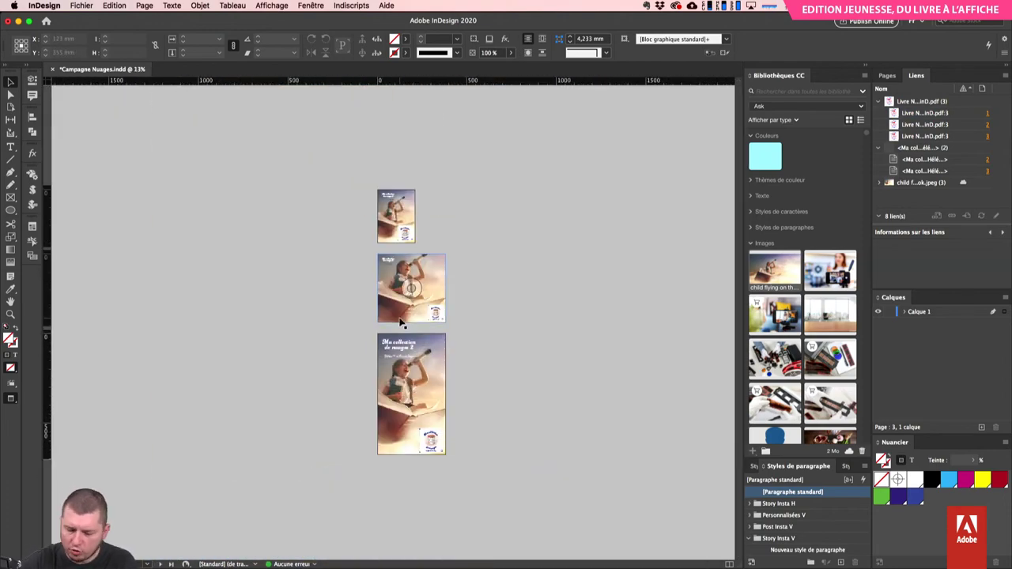
key(super+0)
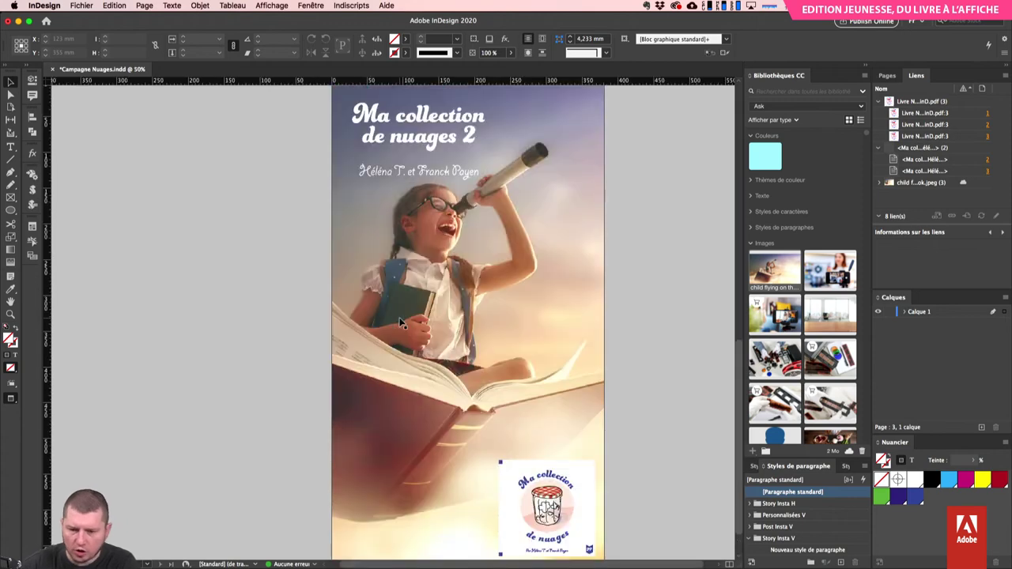
- Shift the background photo on page 3 down within its frame to Y 369.487 mm, then deselect it
click(465, 323)
key(shift+Down)
key(shift+Down)
key(shift+Down)
key(shift+Down)
key(shift+Down)
key(shift+Down)
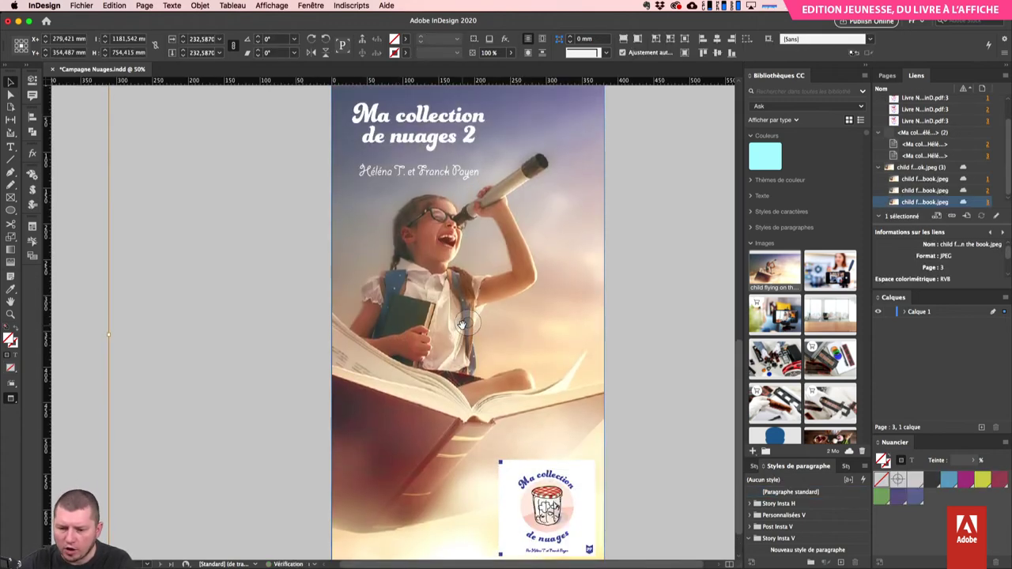
key(shift+Down)
key(shift+Down)
key(shift+Down)
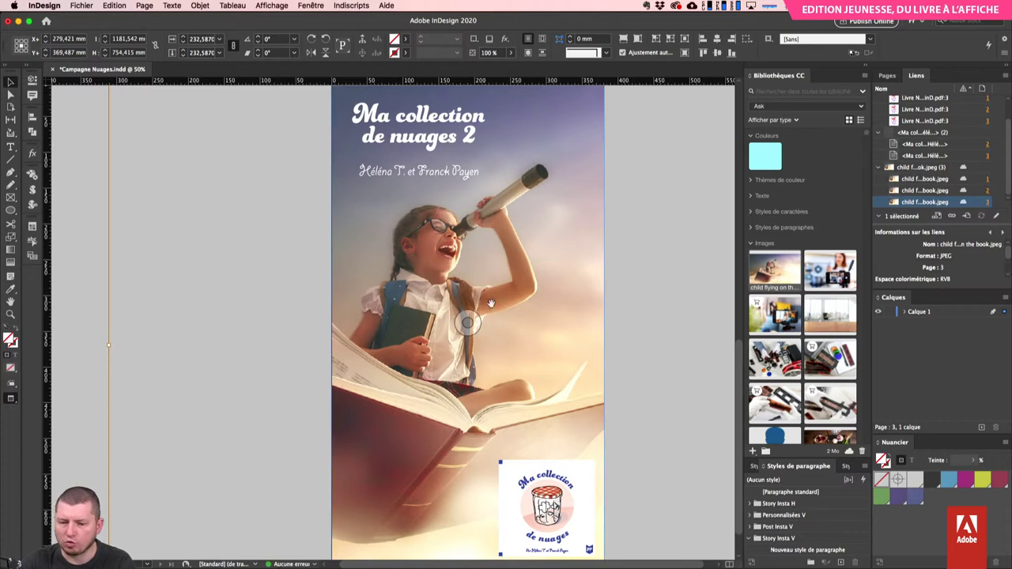
key(super+minus)
key(super+minus)
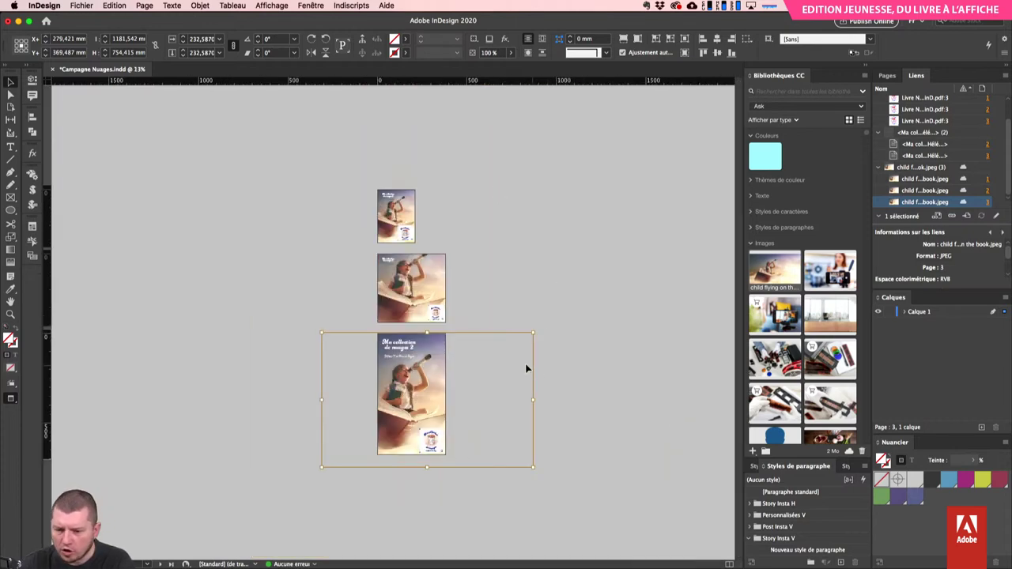
click(564, 277)
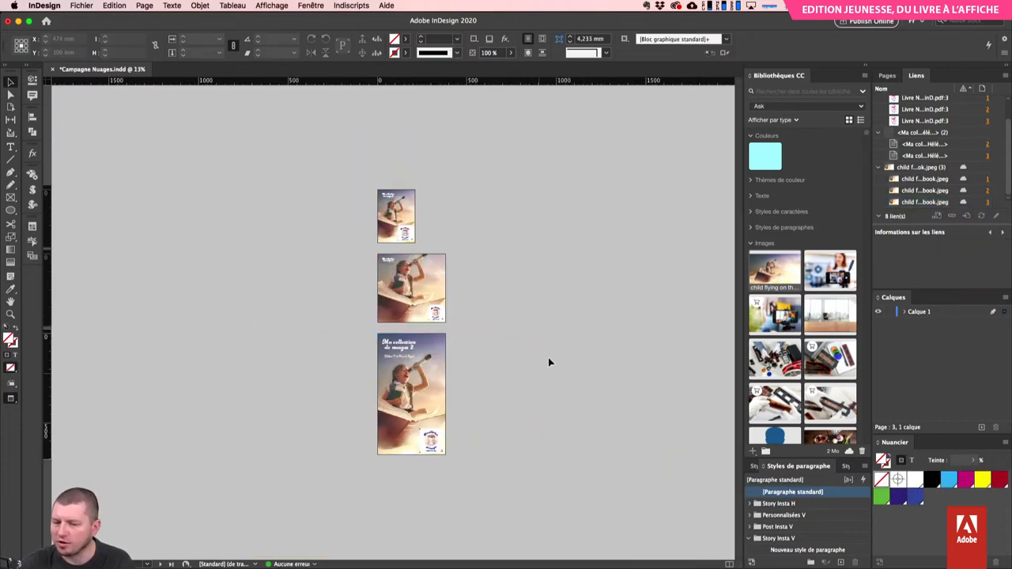
- Place the JP logo (Illustration 2) from the Ask Ai Maths library near the lower edge of page 3, beside the book cover
key(super+equal)
key(super+equal)
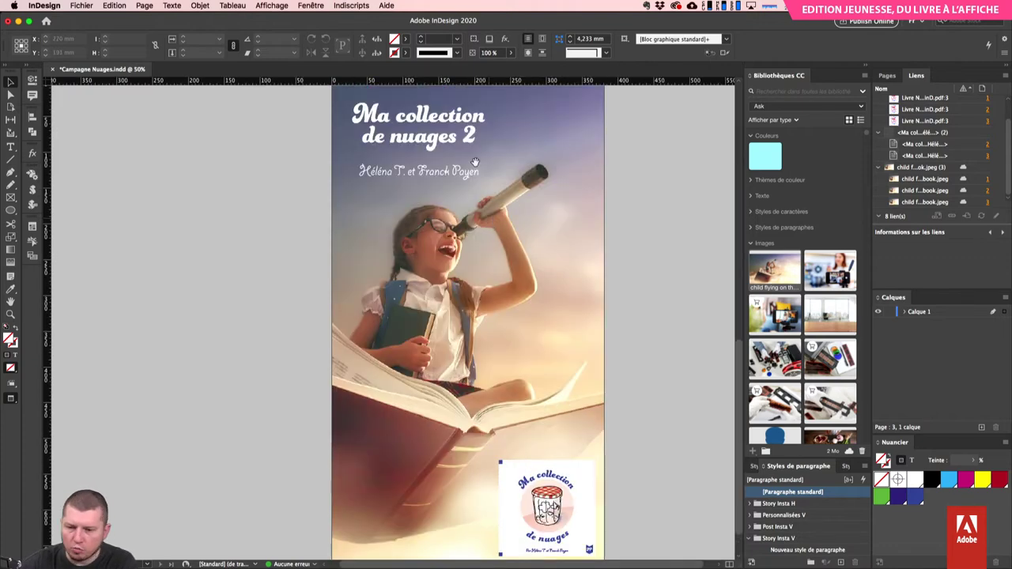
scroll(442, 221, up, 5)
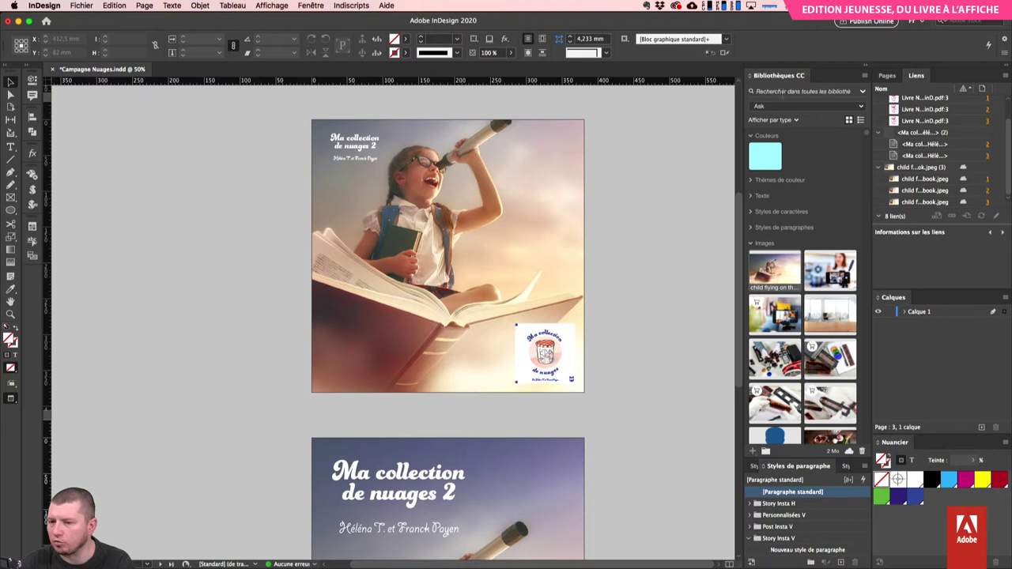
click(795, 106)
click(791, 134)
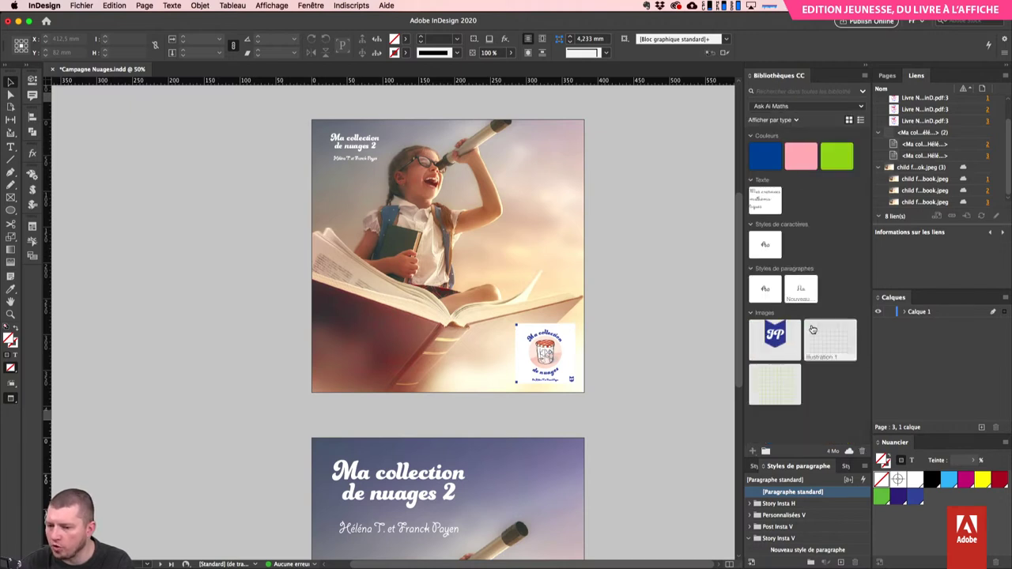
drag(648, 417, 610, 469)
scroll(609, 469, down, 5)
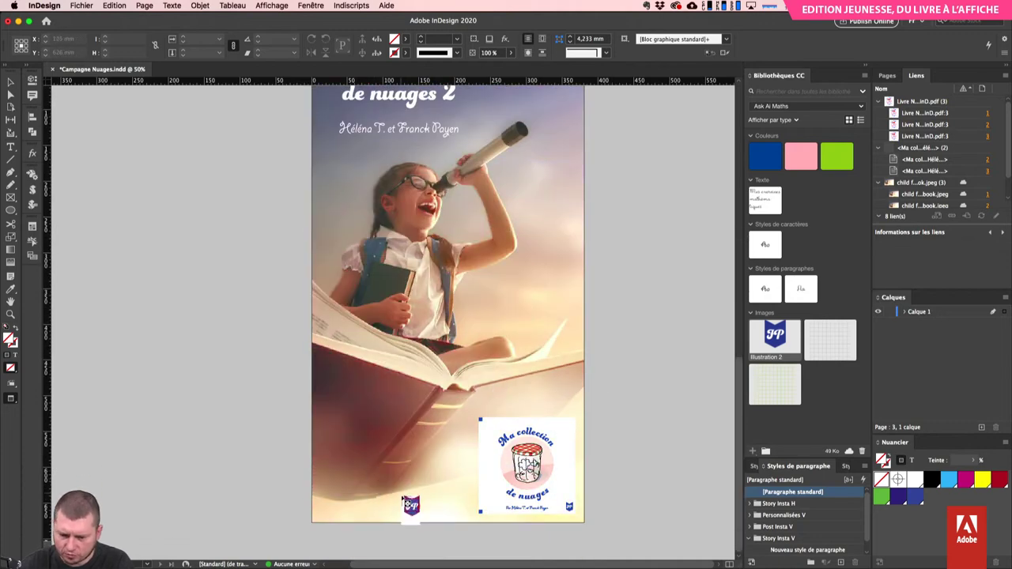
drag(427, 495, 452, 517)
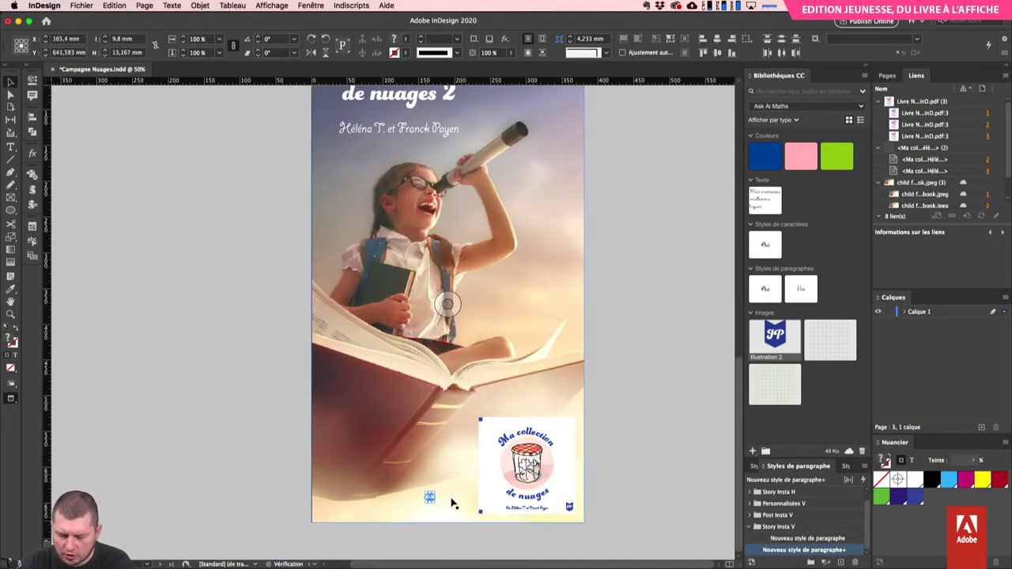
- Reposition the JP logo slightly closer to the book cover on page 3 and preview the page without guides
key(super+equal)
key(super+equal)
drag(404, 444, 442, 449)
click(482, 512)
key(w)
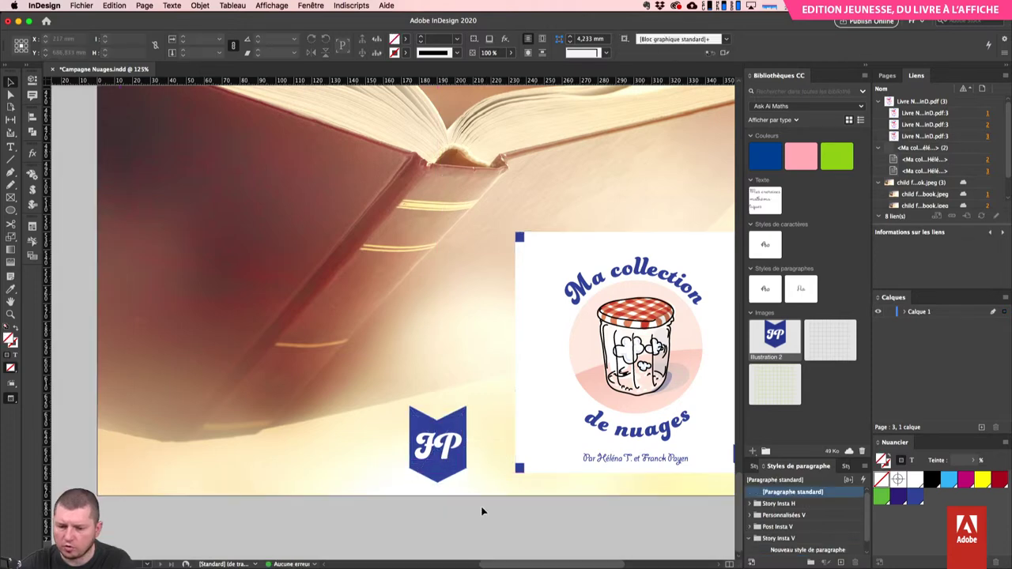
- Move the book cover image on page 3 straight up to Y 559.903 mm
key(super+minus)
drag(510, 457, 510, 430)
click(538, 431)
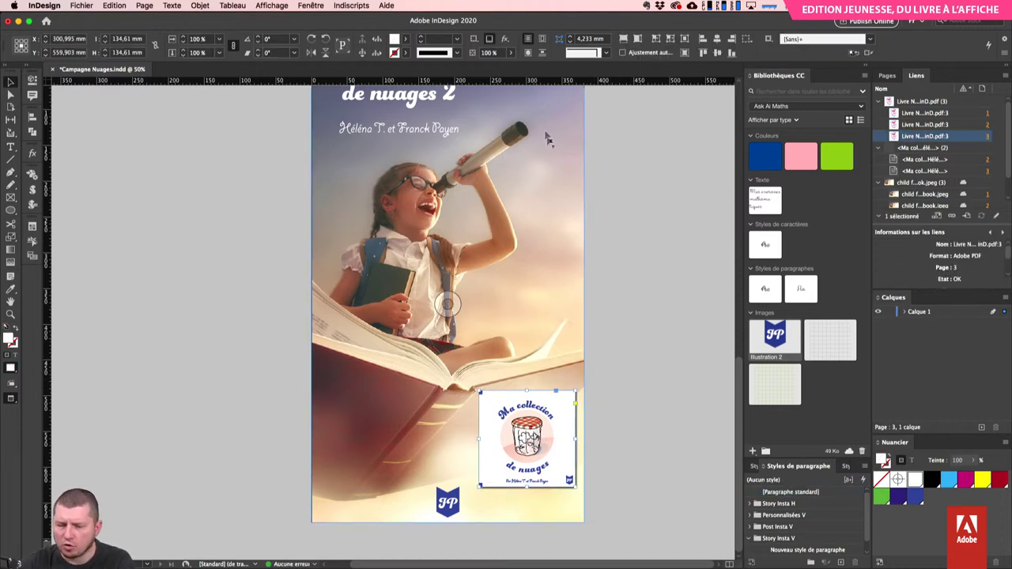
- Give the page 3 book cover a blue drop shadow with 30% opacity and a 10 mm size
alt+click(490, 38)
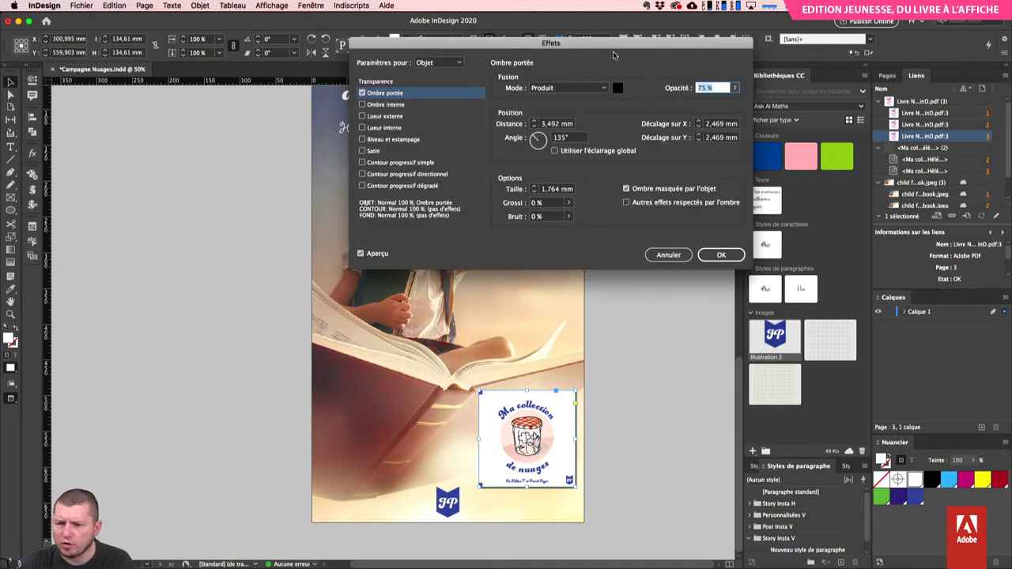
text(30)
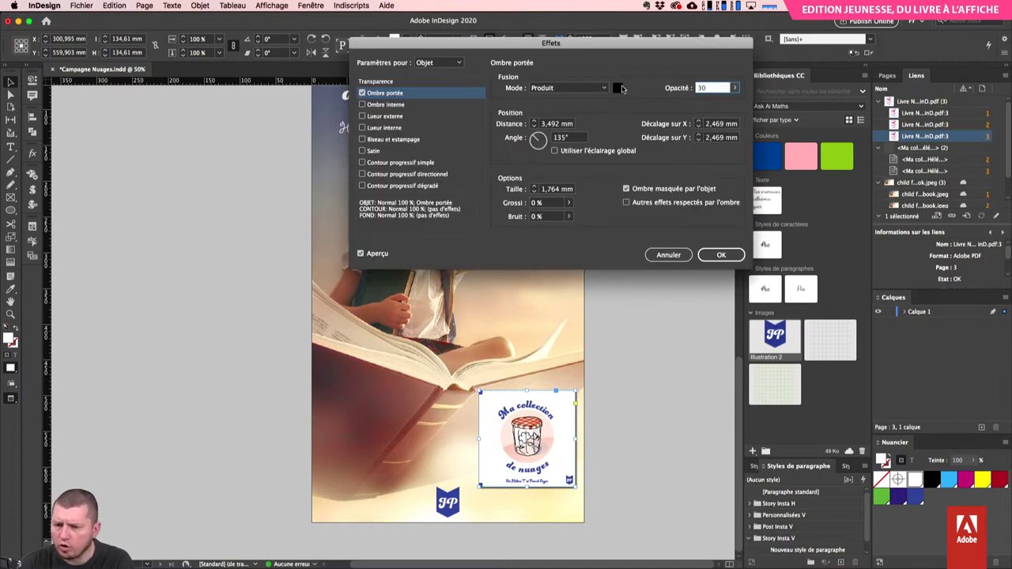
click(619, 88)
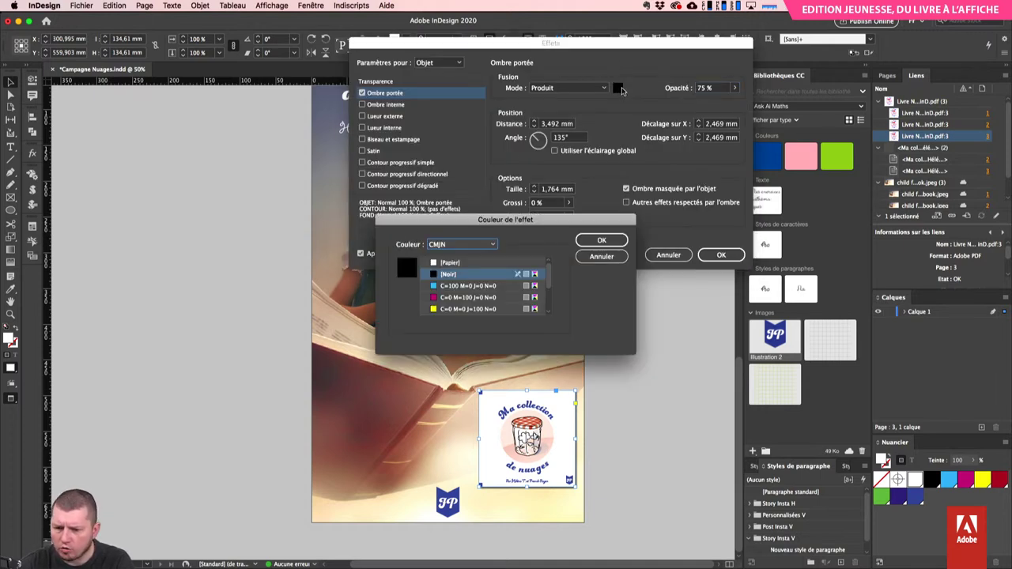
click(461, 310)
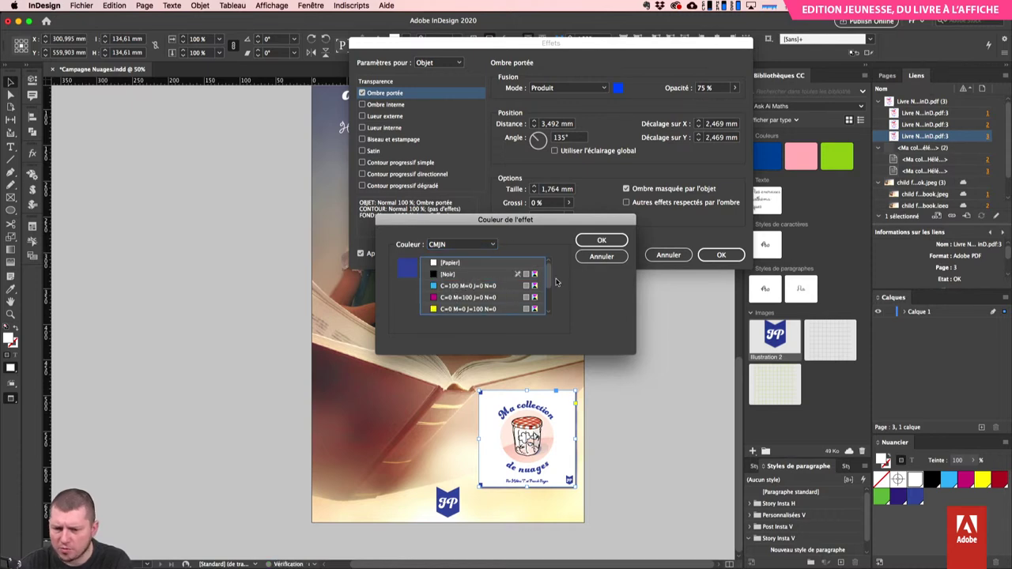
click(600, 240)
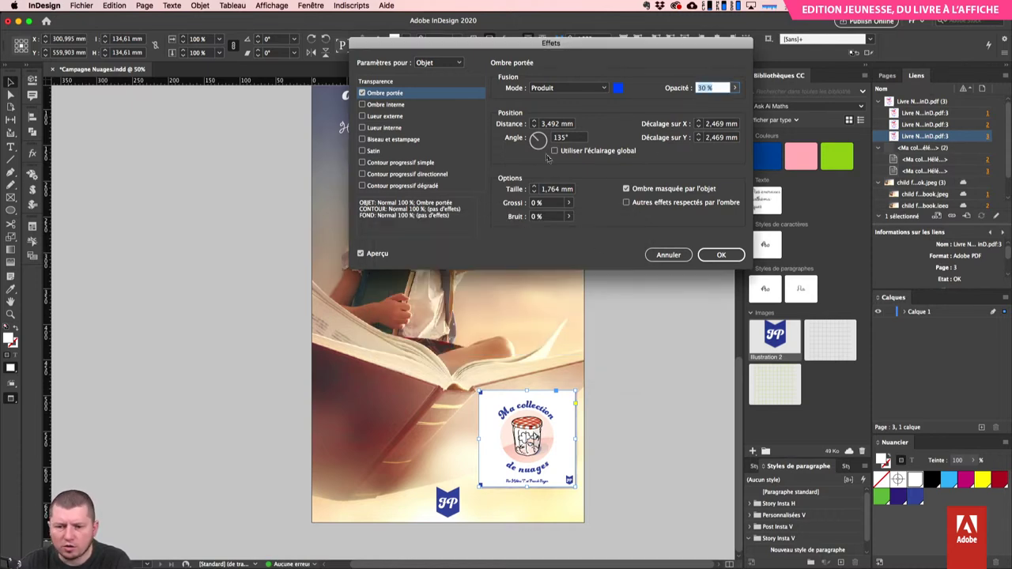
click(546, 189)
text(10)
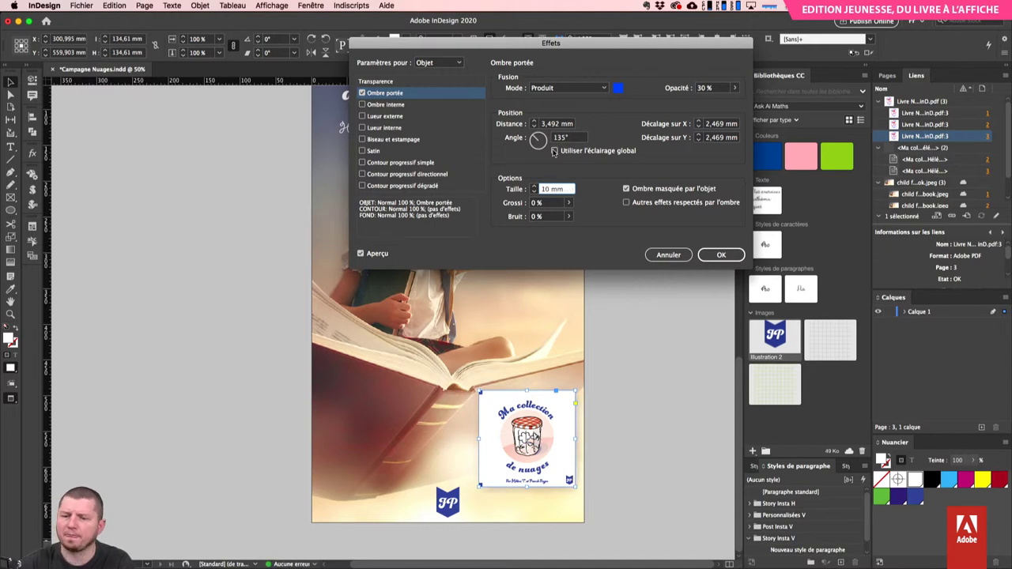
click(721, 255)
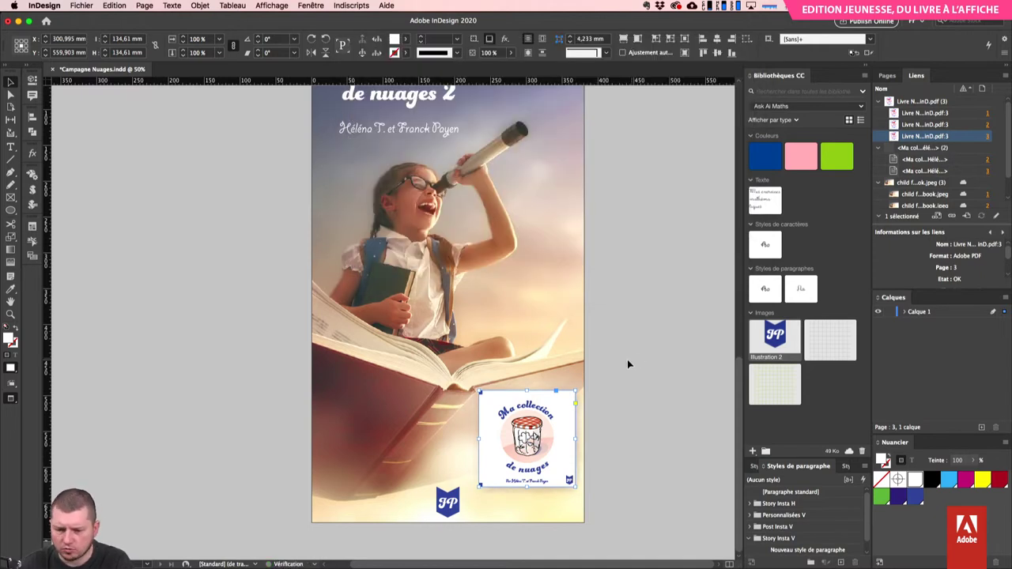
- Deselect the cover, show the guides and frame edges, and save Campagne Nuages.indd
click(563, 419)
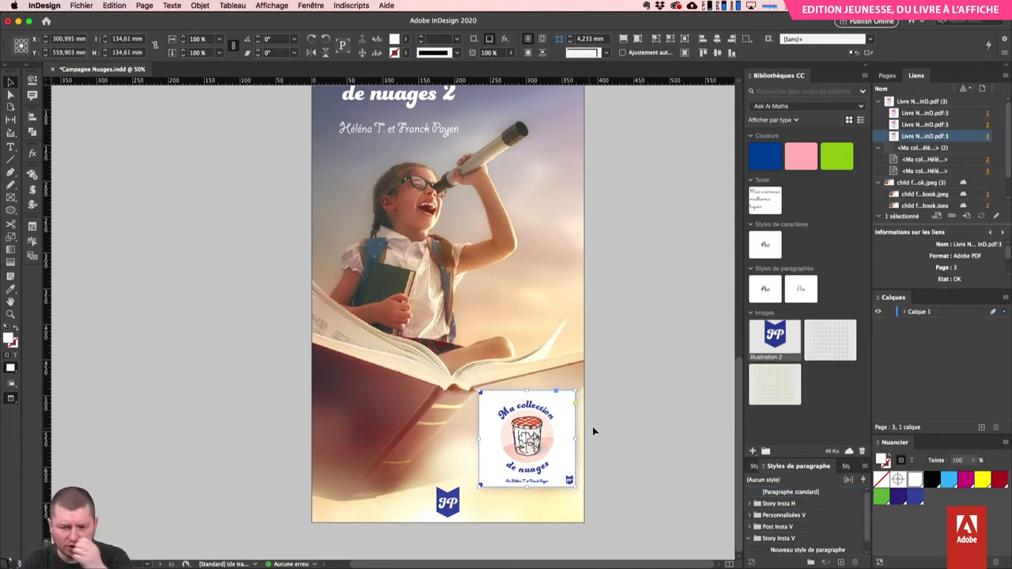
click(620, 406)
key(w)
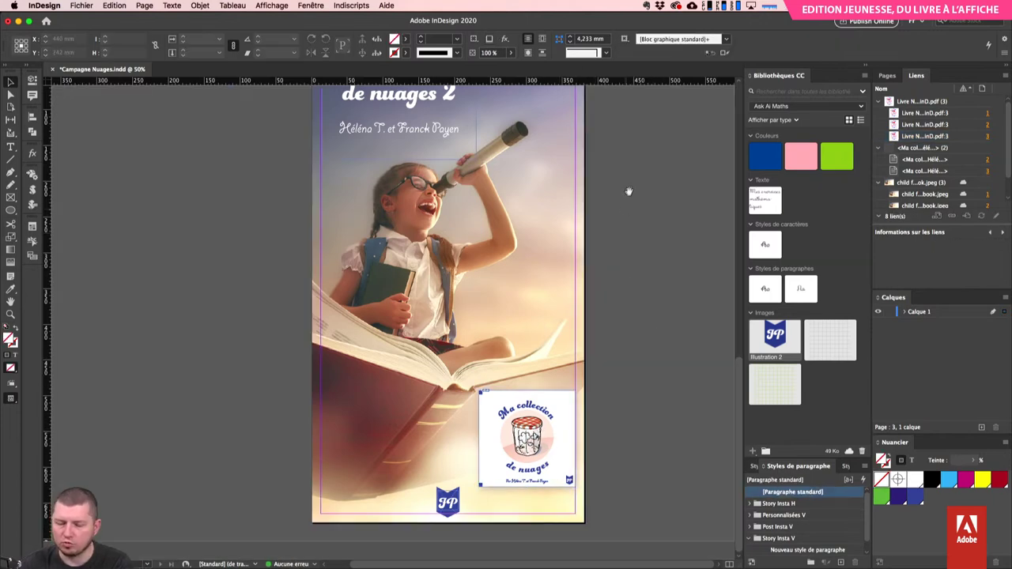
scroll(626, 208, up, 3)
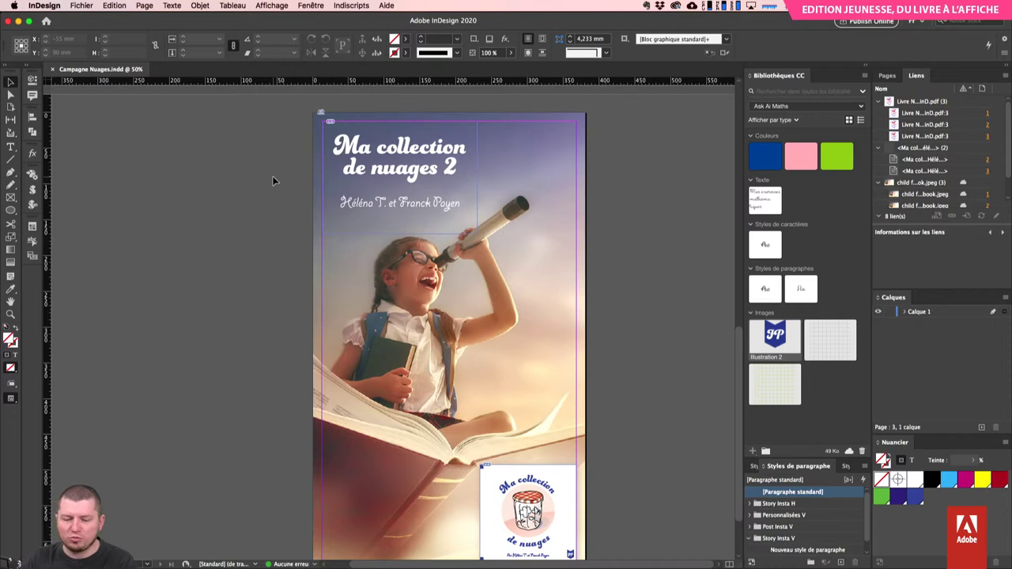
- Switch to Finder with all other applications hidden and close the Nuages folder window
key(super+Tab)
super+click(126, 287)
key(super+alt+h)
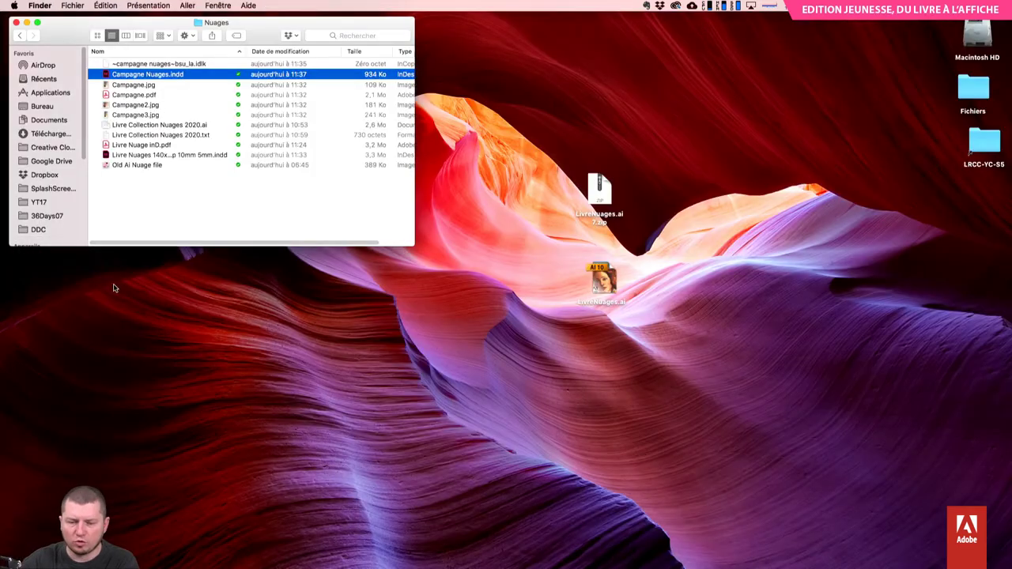
key(super+w)
key(super+Tab)
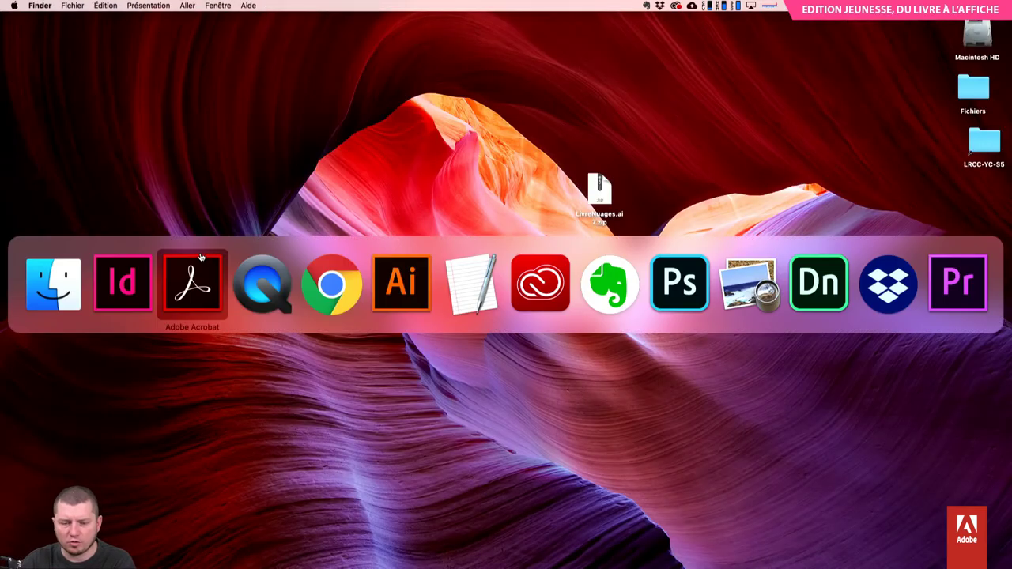
super+click(124, 283)
key(super+Tab)
super+click(125, 278)
key(super+alt+h)
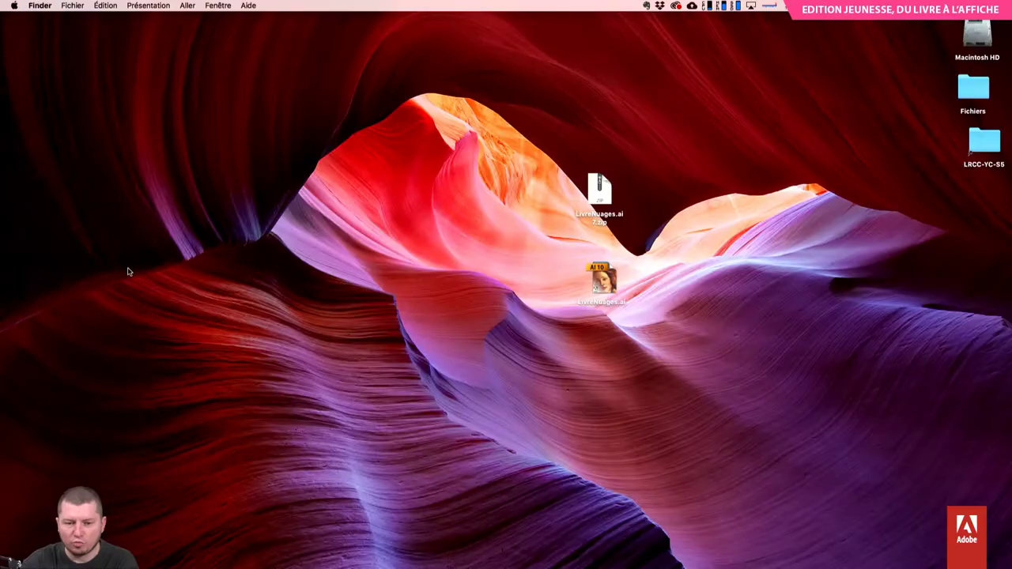
key(super+Tab)
key(Escape)
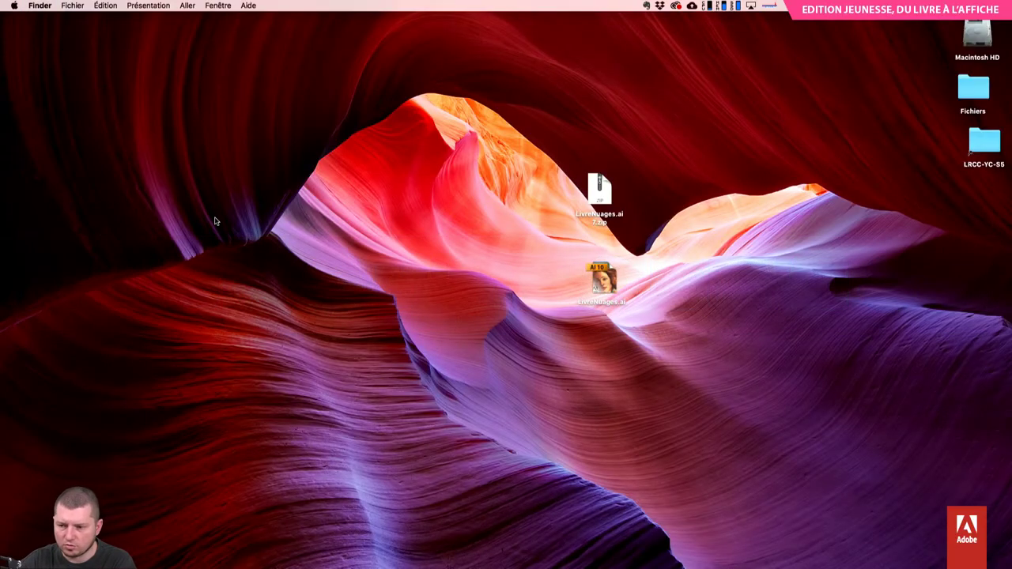
- Open a new Finder window on the Nuages folder inside AdobeDemoFilesFP 1 in Creative Cloud Files
key(super+n)
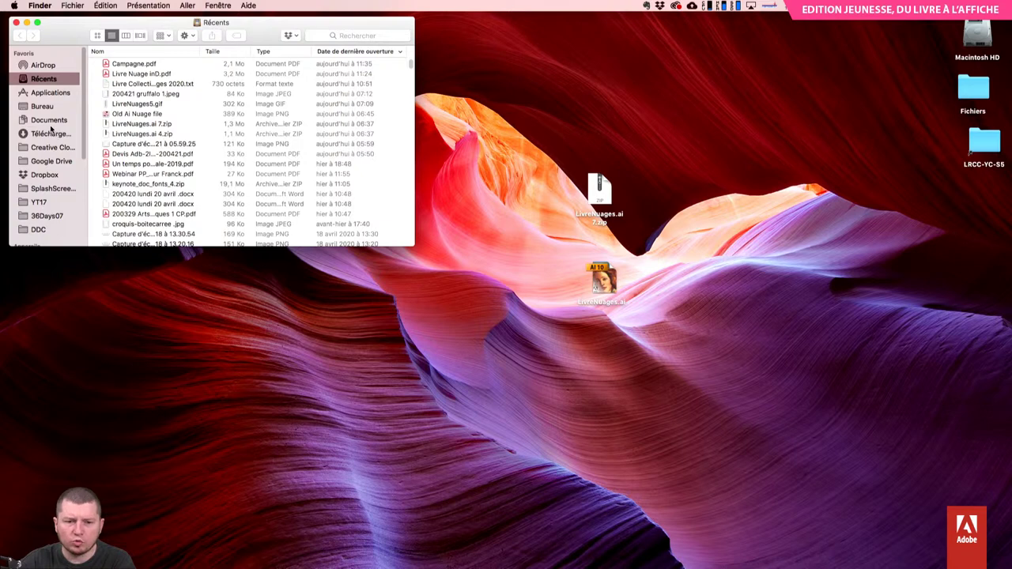
click(57, 149)
click(128, 67)
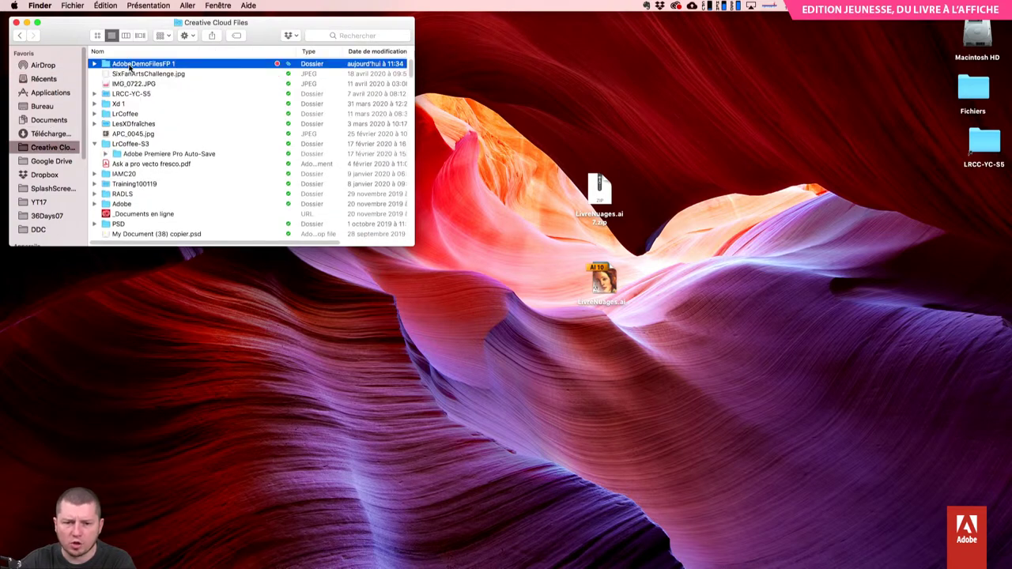
double_click(132, 66)
double_click(132, 66)
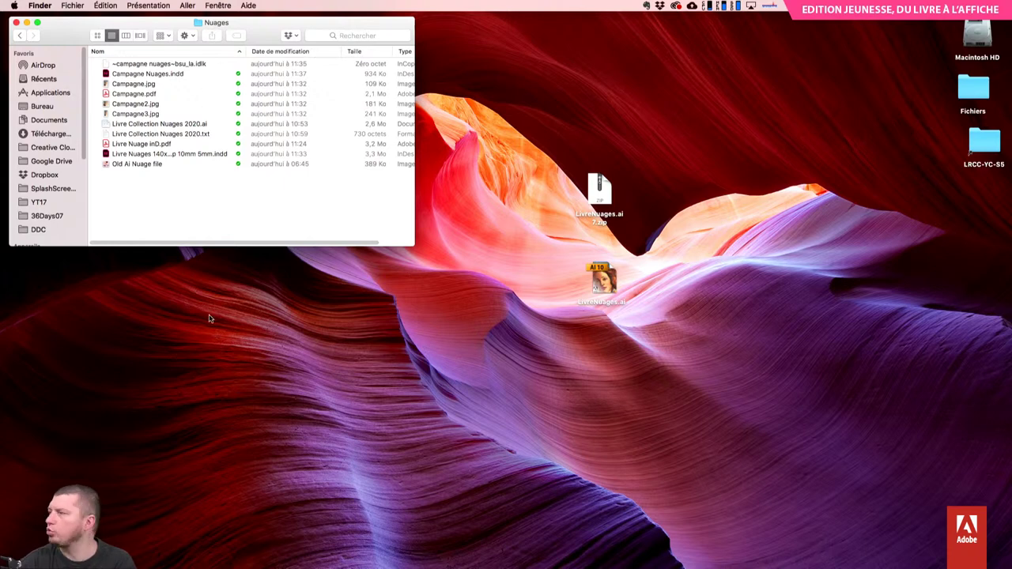
- Switch to QuickTime Player to check the exported square poster on the mirrored phone, and leave the phone view
key(super+Tab)
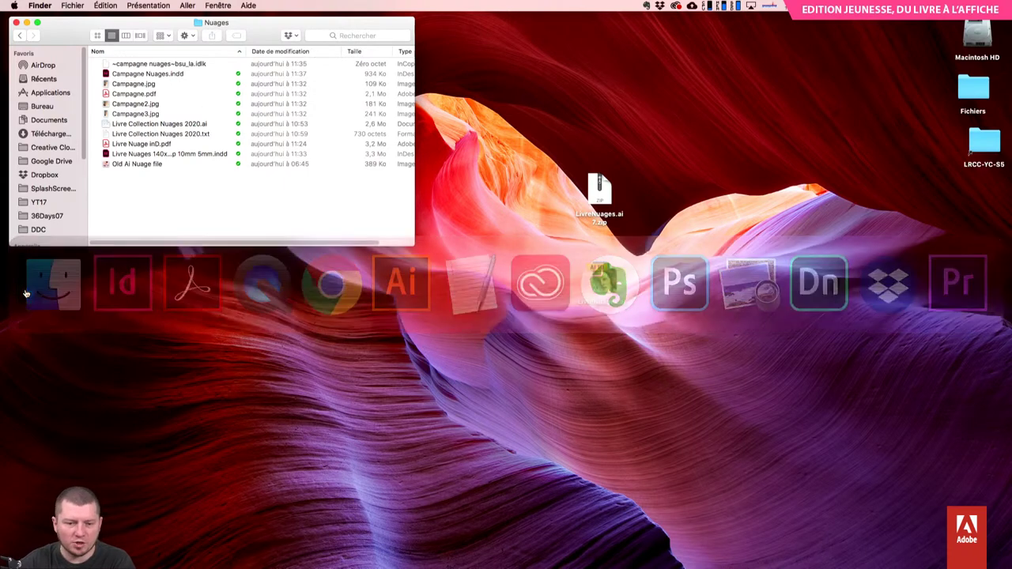
key(super+Tab)
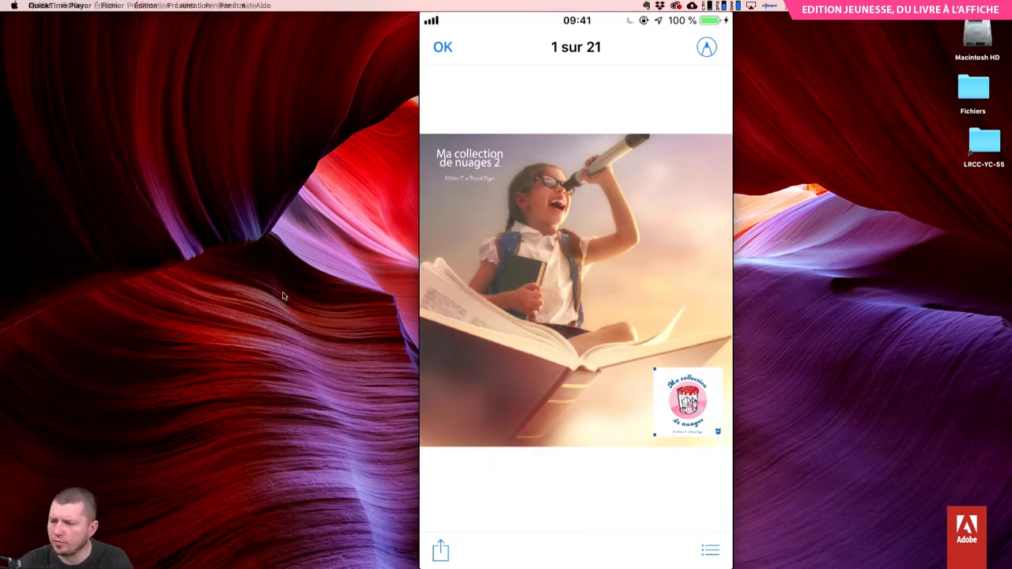
key(super+q)
key(super+Tab)
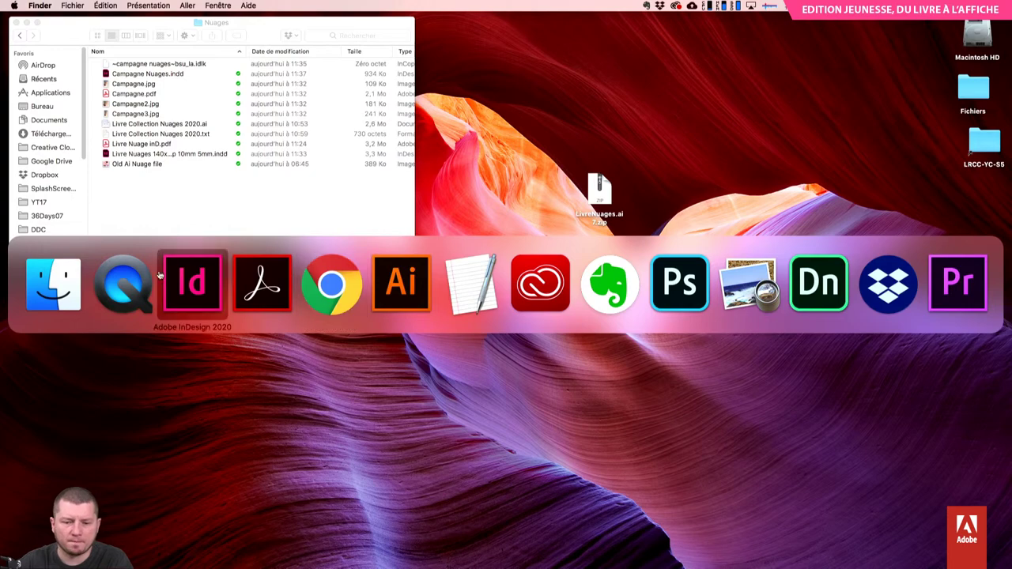
- Switch to InDesign and export all spreads as high-quality 72 ppi RGB JPEGs named Campagne in the Nuages folder, replacing the existing files
click(196, 287)
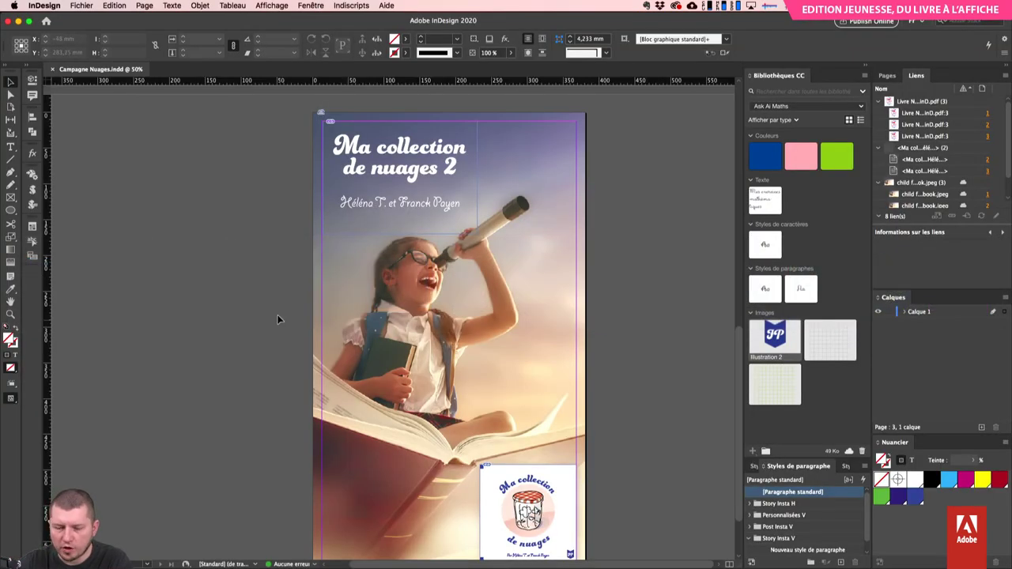
key(super+e)
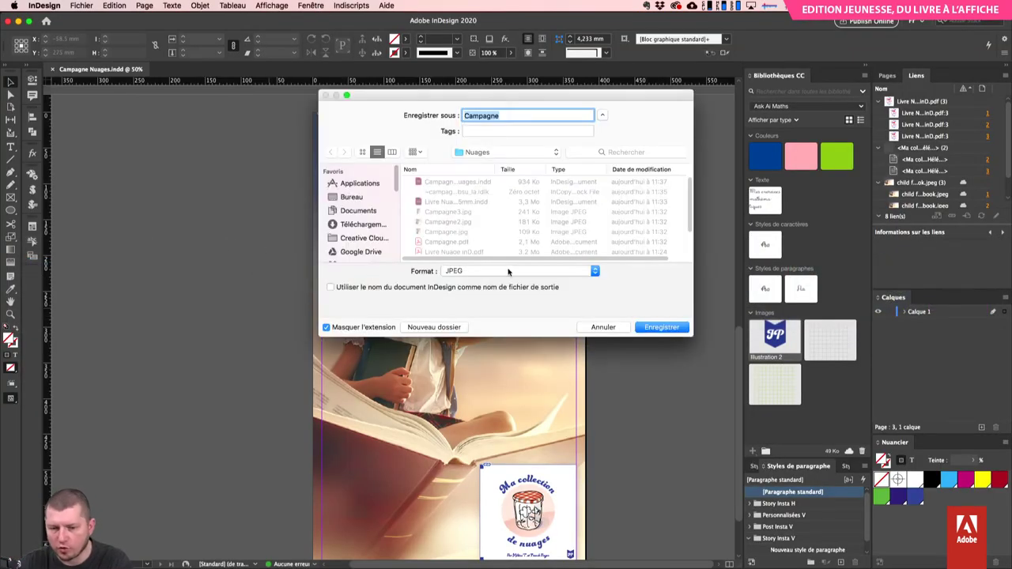
key(Return)
key(Return)
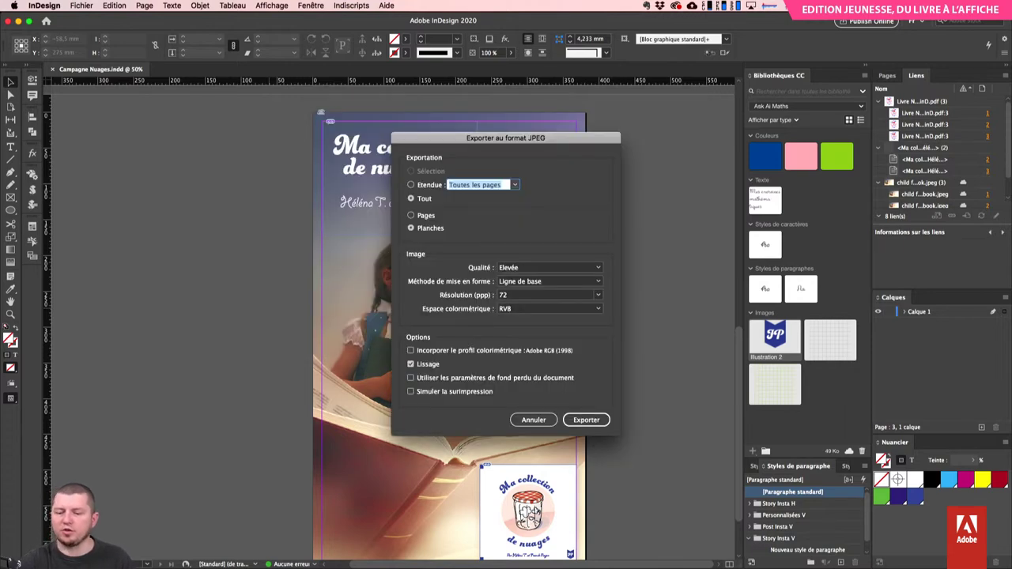
key(Return)
key(Return)
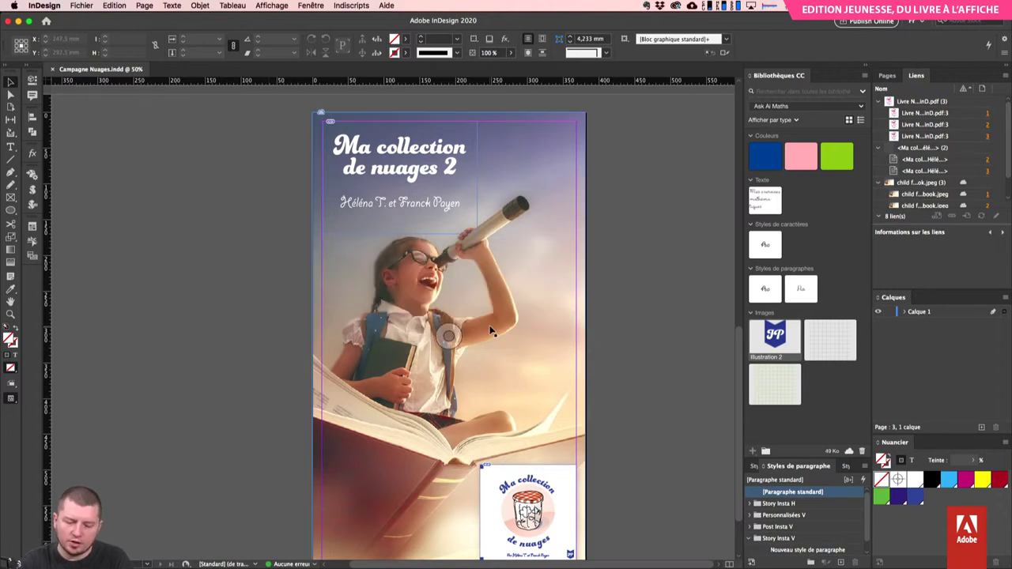
- Switch to QuickTime Player to follow the Instagram story creation on the mirrored phone, and return to InDesign
key(super+Tab)
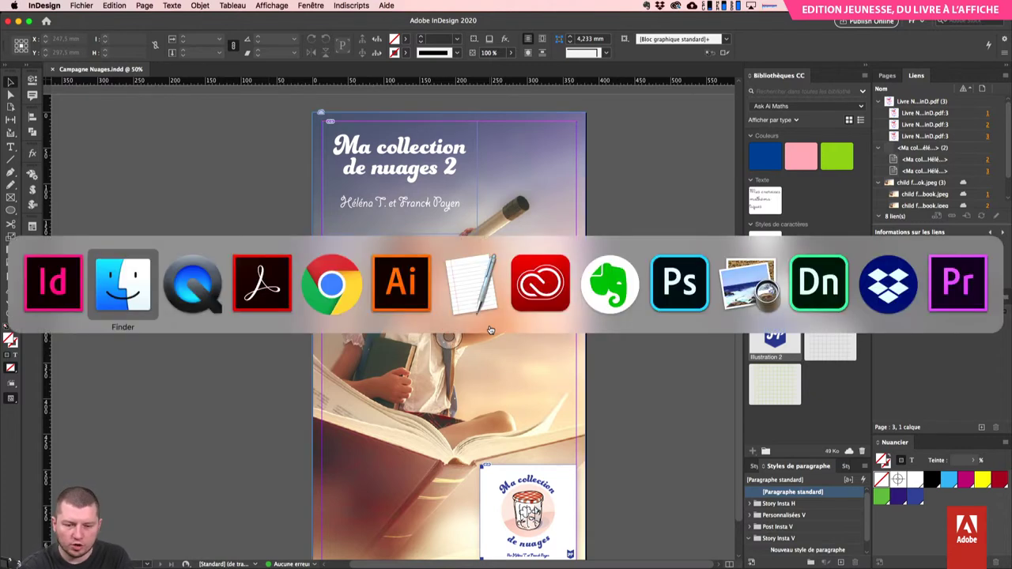
key(super+Tab)
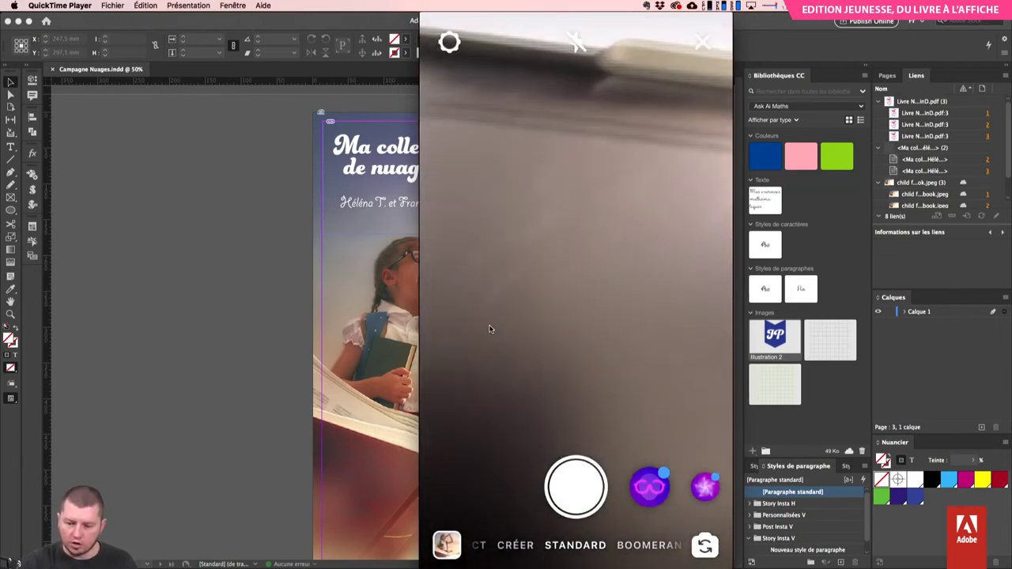
mouse_move(517, 264)
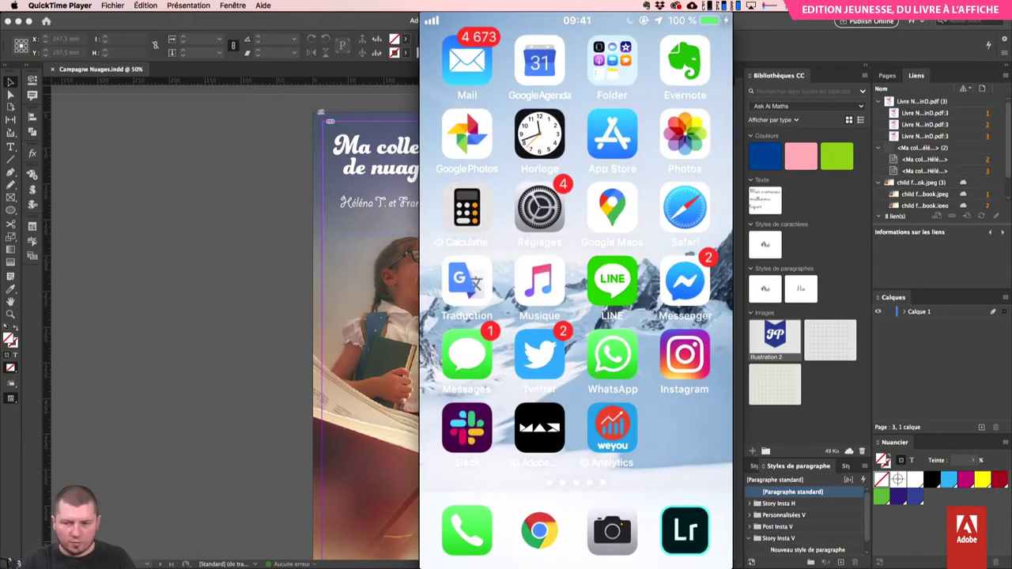
click(240, 248)
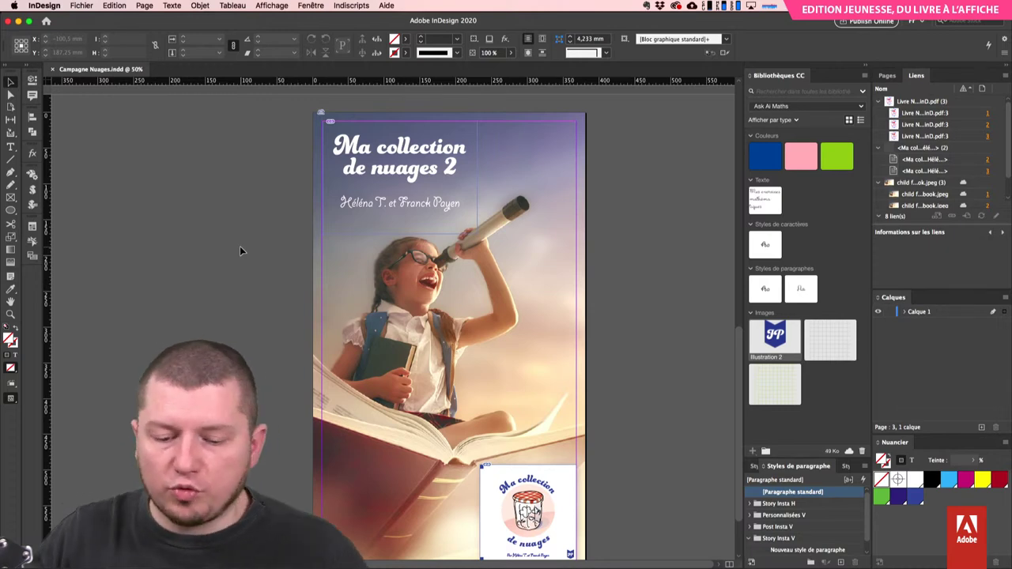
- Switch to Chrome and examine the Behance home feed and the French illustration projects found for "Livre"
key(super+Tab)
key(super+Tab)
key(super+Tab)
key(super+Tab)
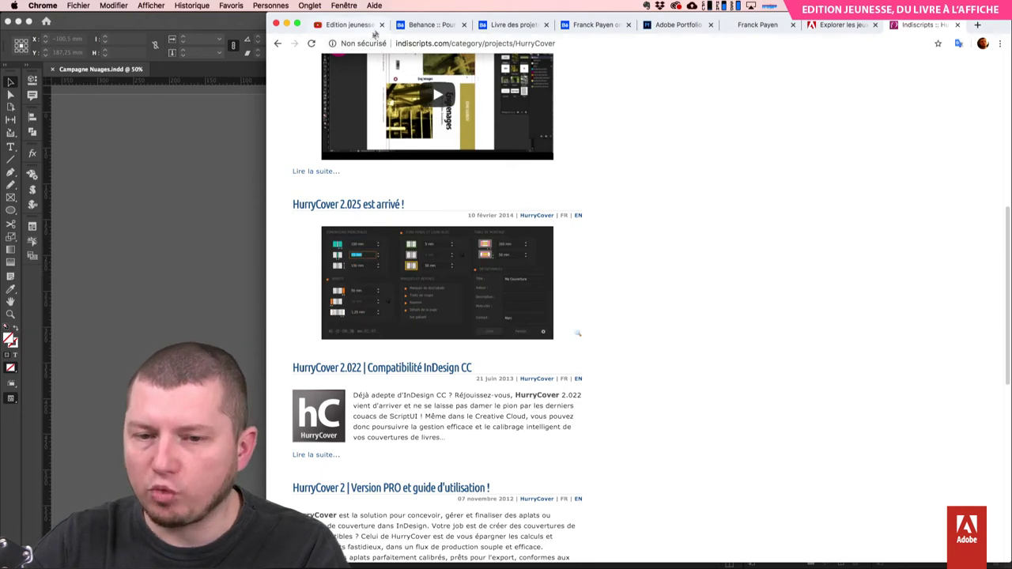
click(427, 27)
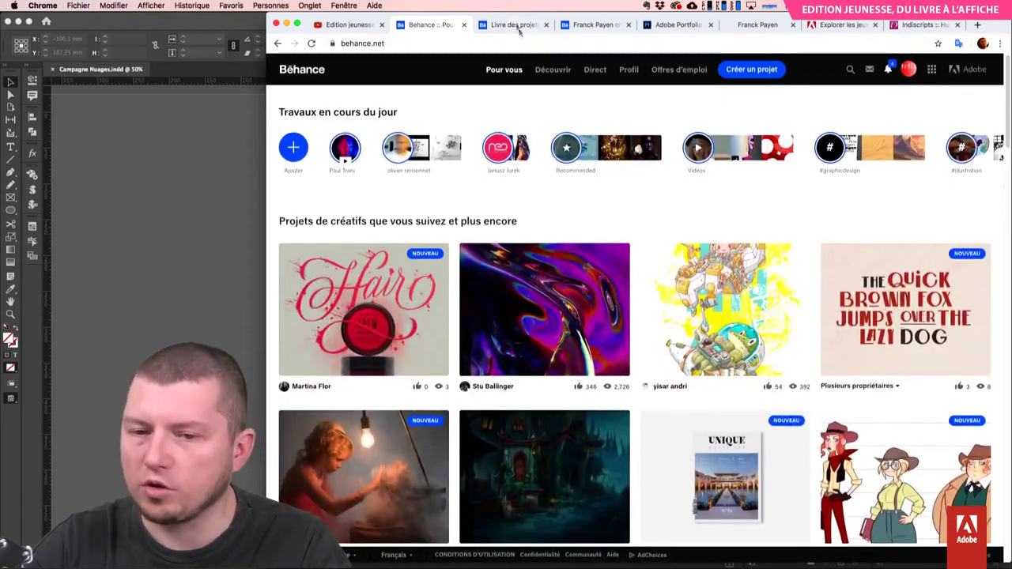
click(516, 25)
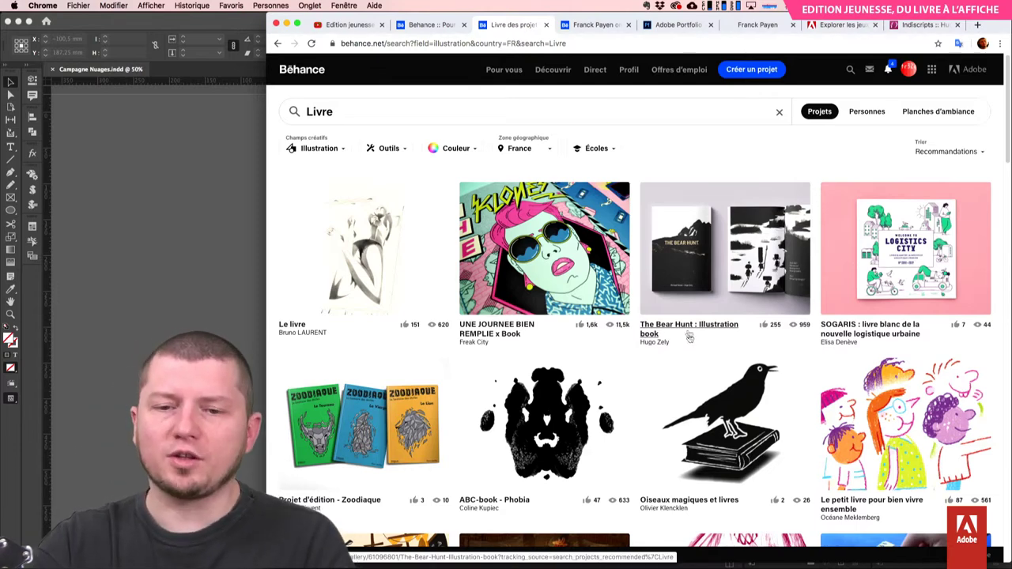
- Open the AdobeFrance YouTube channel page and examine its upcoming live streams
click(346, 25)
click(332, 213)
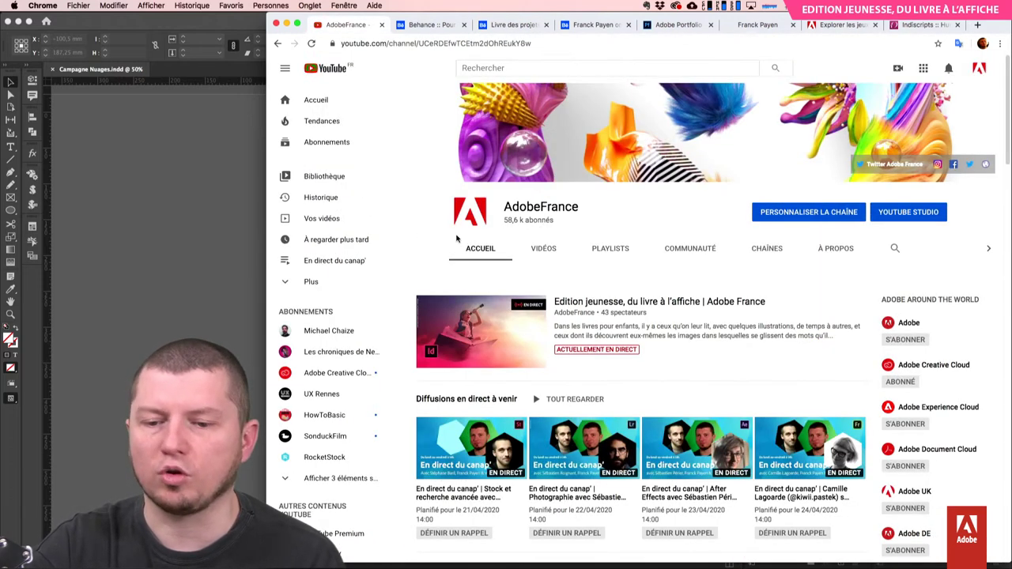
scroll(525, 435, down, 3)
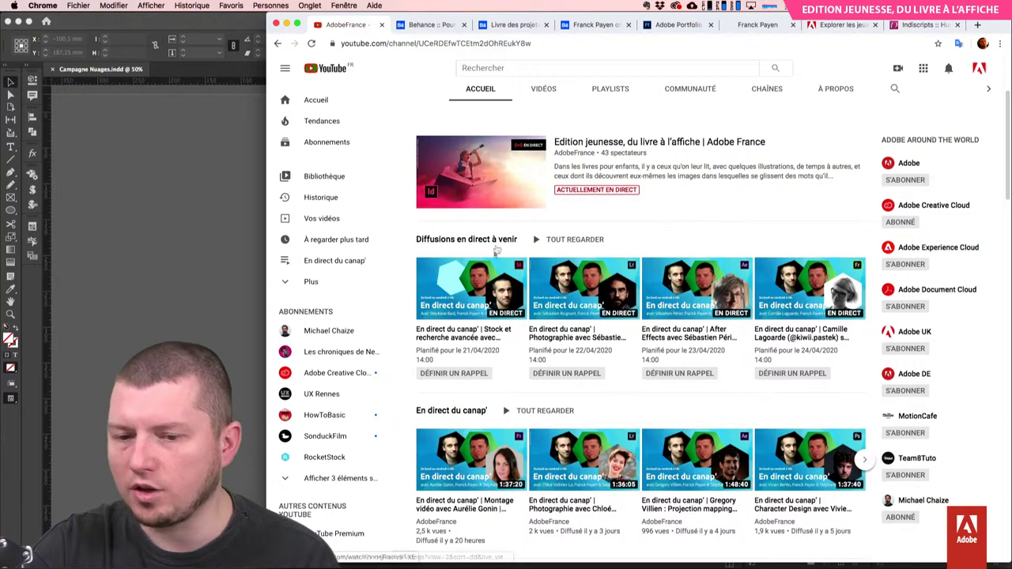
scroll(511, 341, up, 1)
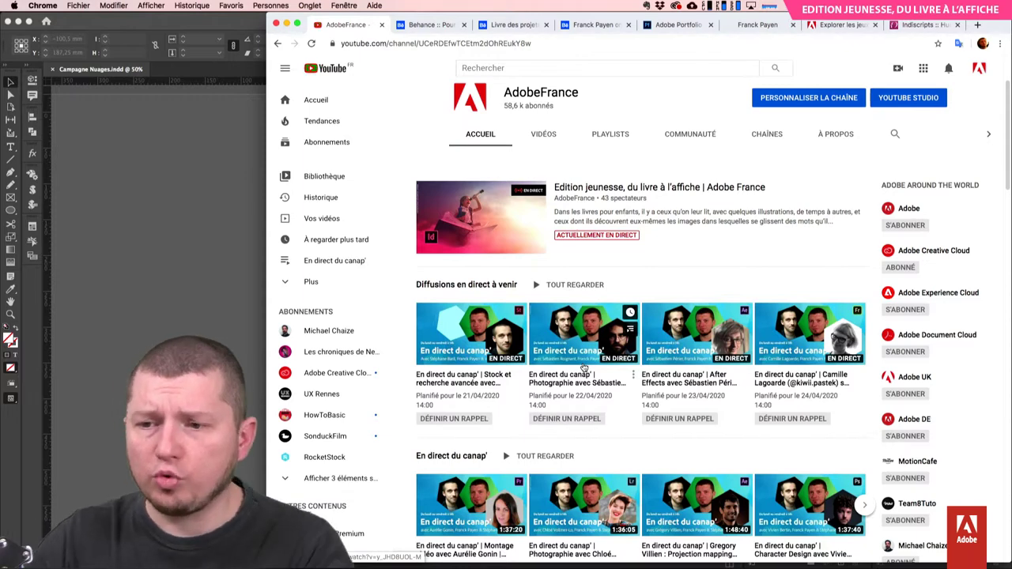
- Open instagram.com in a new tab and play the profile's own story to check the published poster
key(super+t)
text(instagram.com)
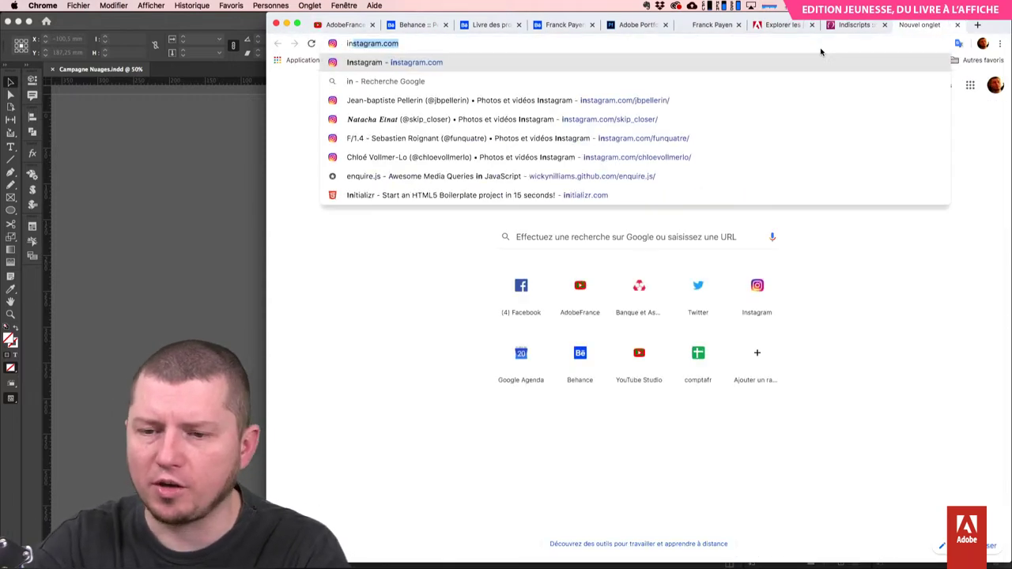
key(Return)
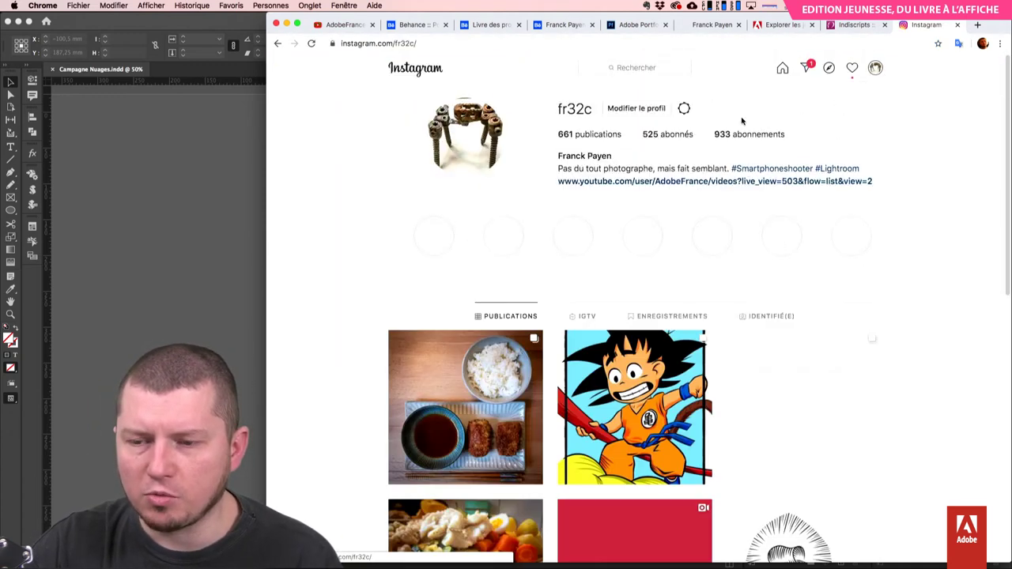
click(488, 133)
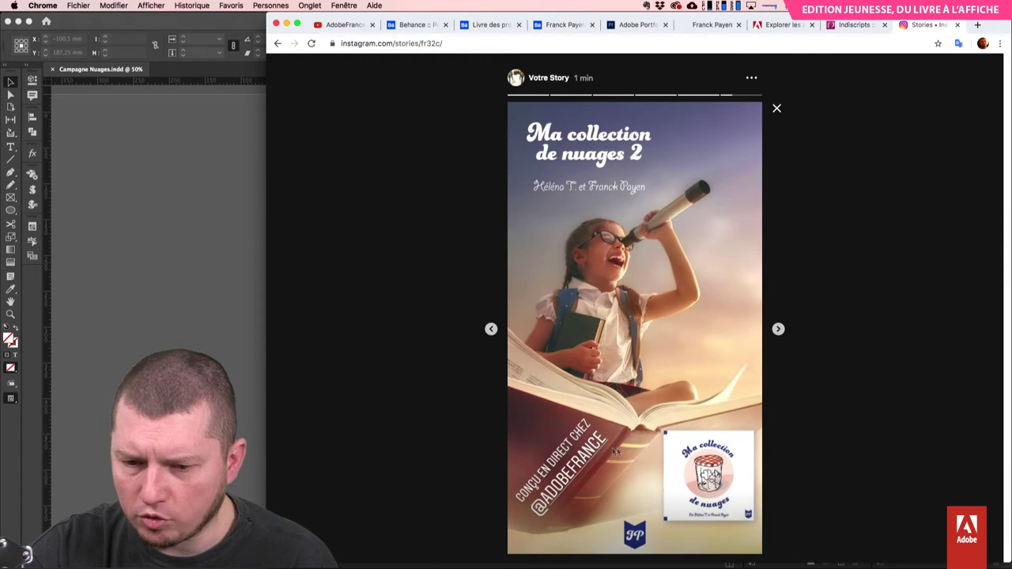
- Open the adobefrance Instagram profile from the story's mention and browse its publications
click(576, 451)
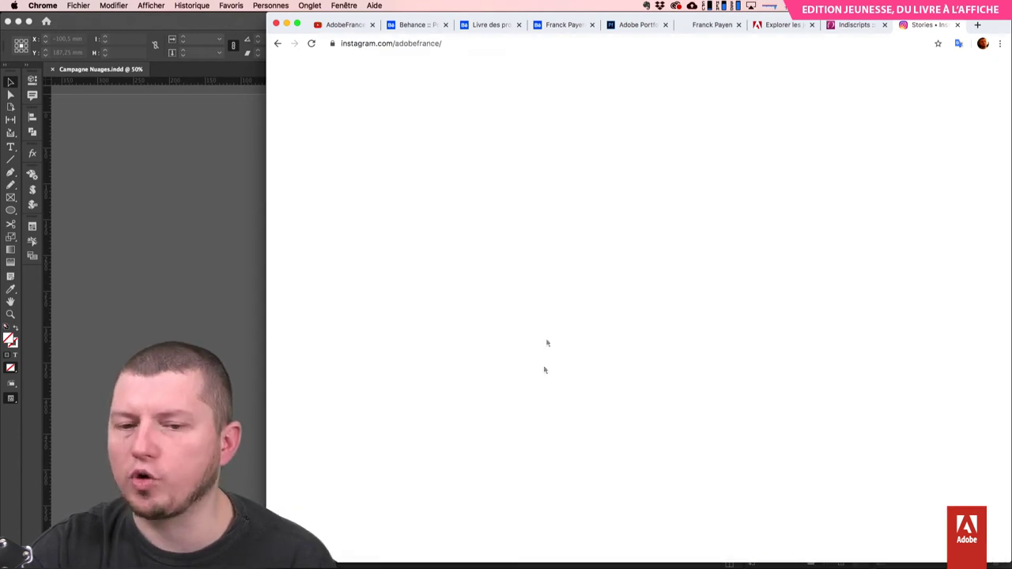
scroll(700, 300, down, 3)
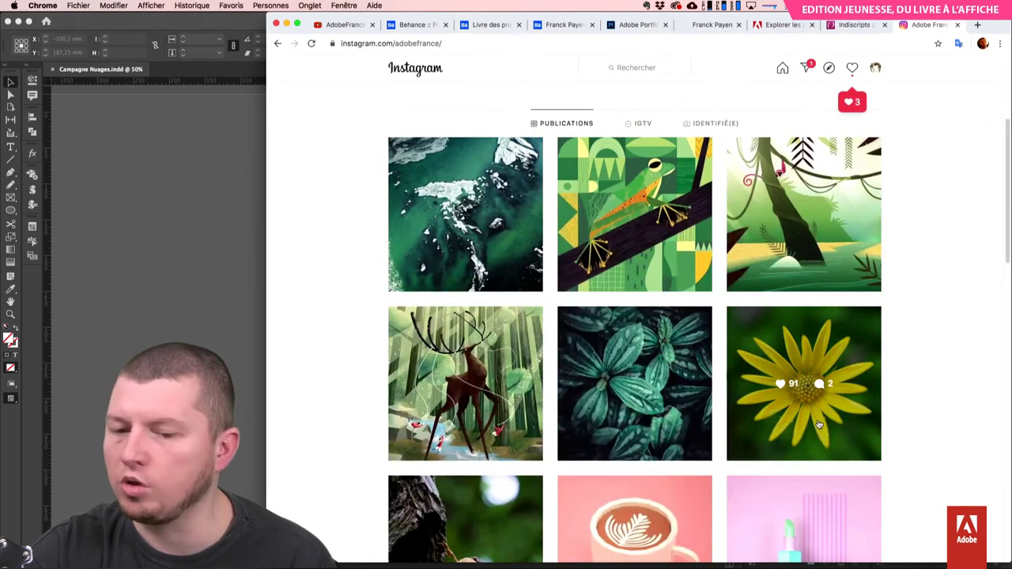
scroll(812, 481, down, 3)
scroll(812, 480, down, 6)
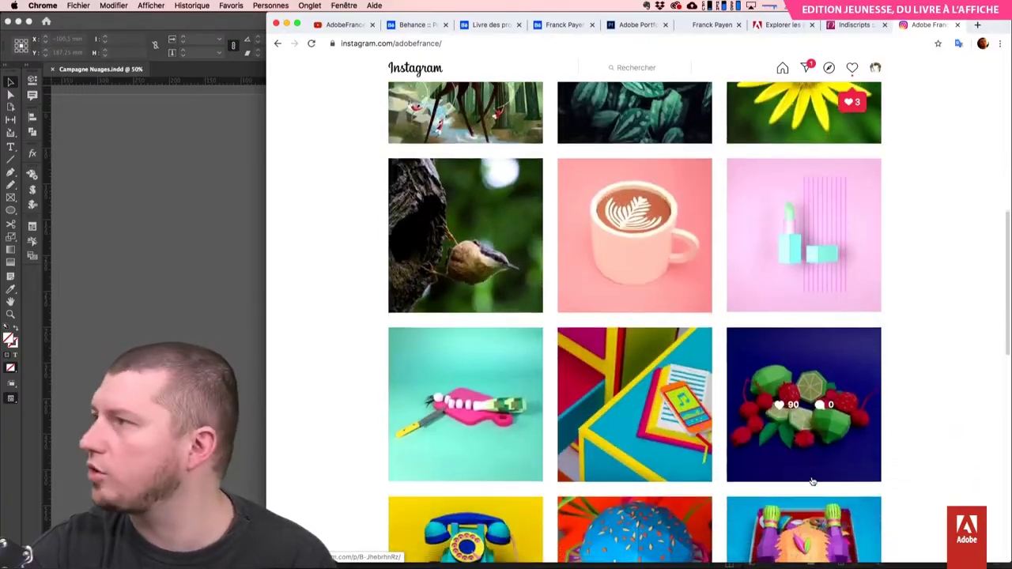
scroll(812, 481, up, 15)
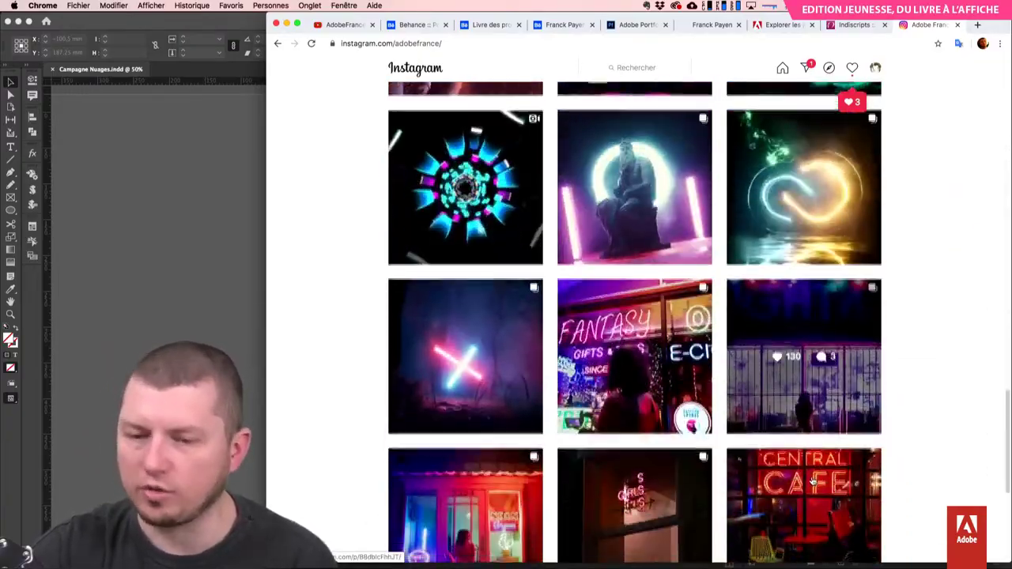